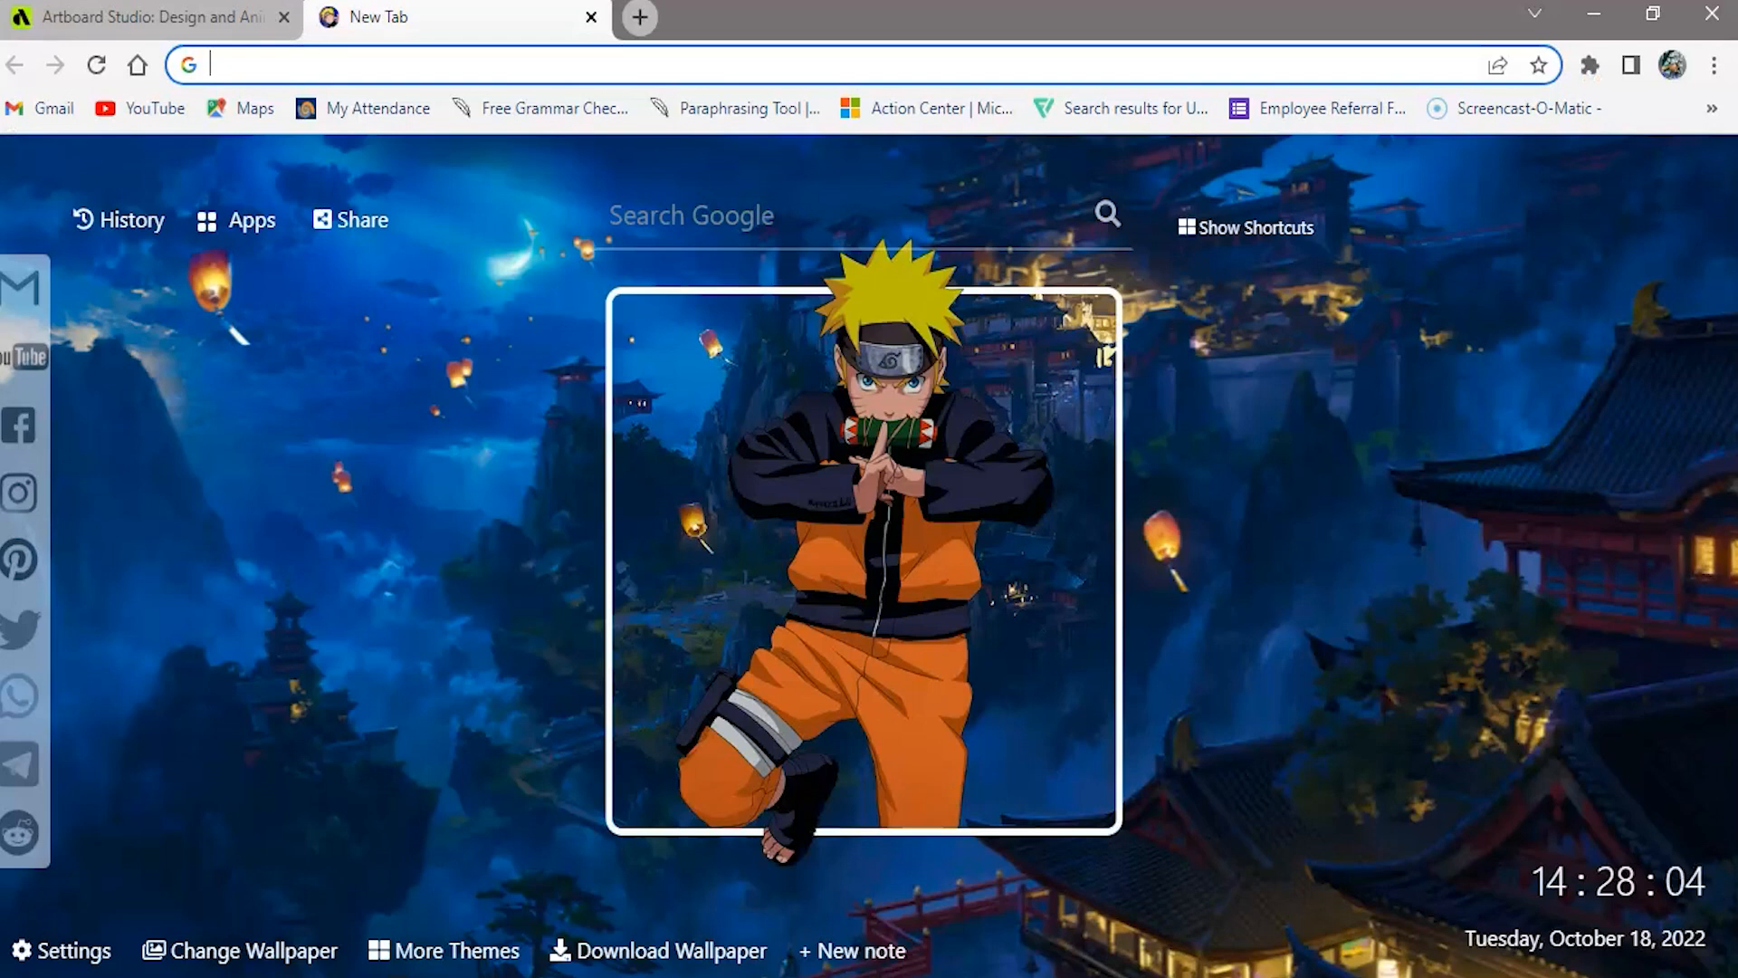
- Search the web for "artboard studio", open its official website and launch the design app
left_click(364, 67)
type("artboard studio")
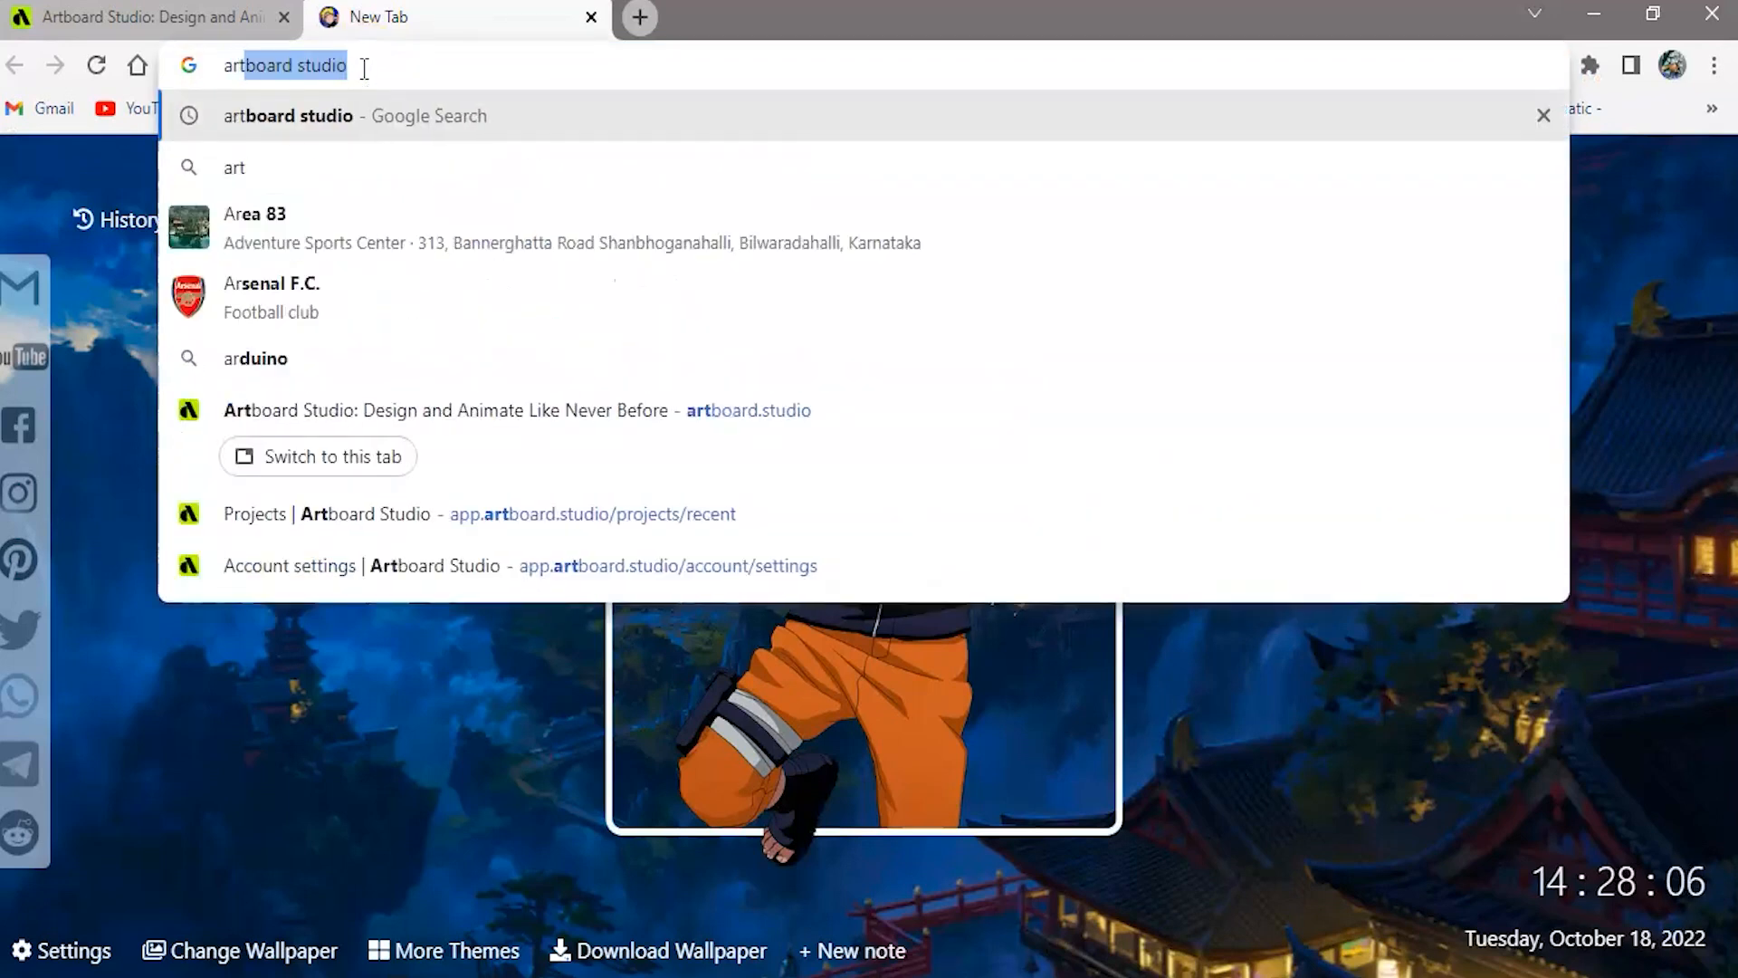
left_click(331, 118)
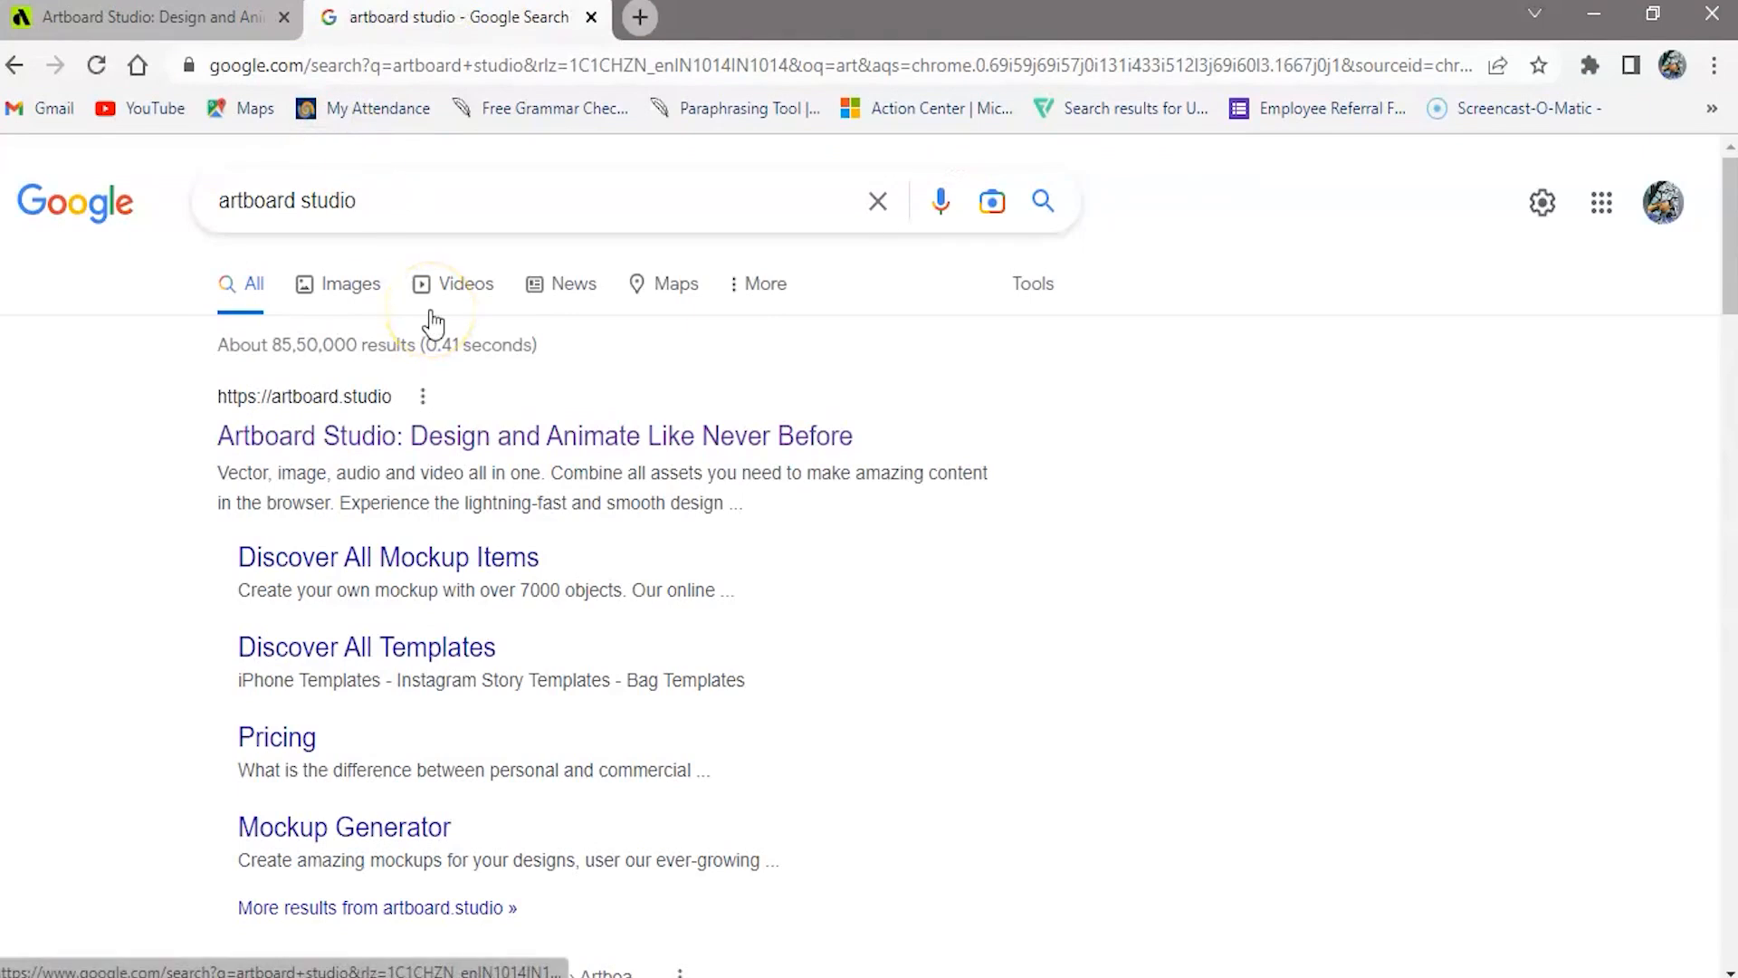
left_click(441, 438)
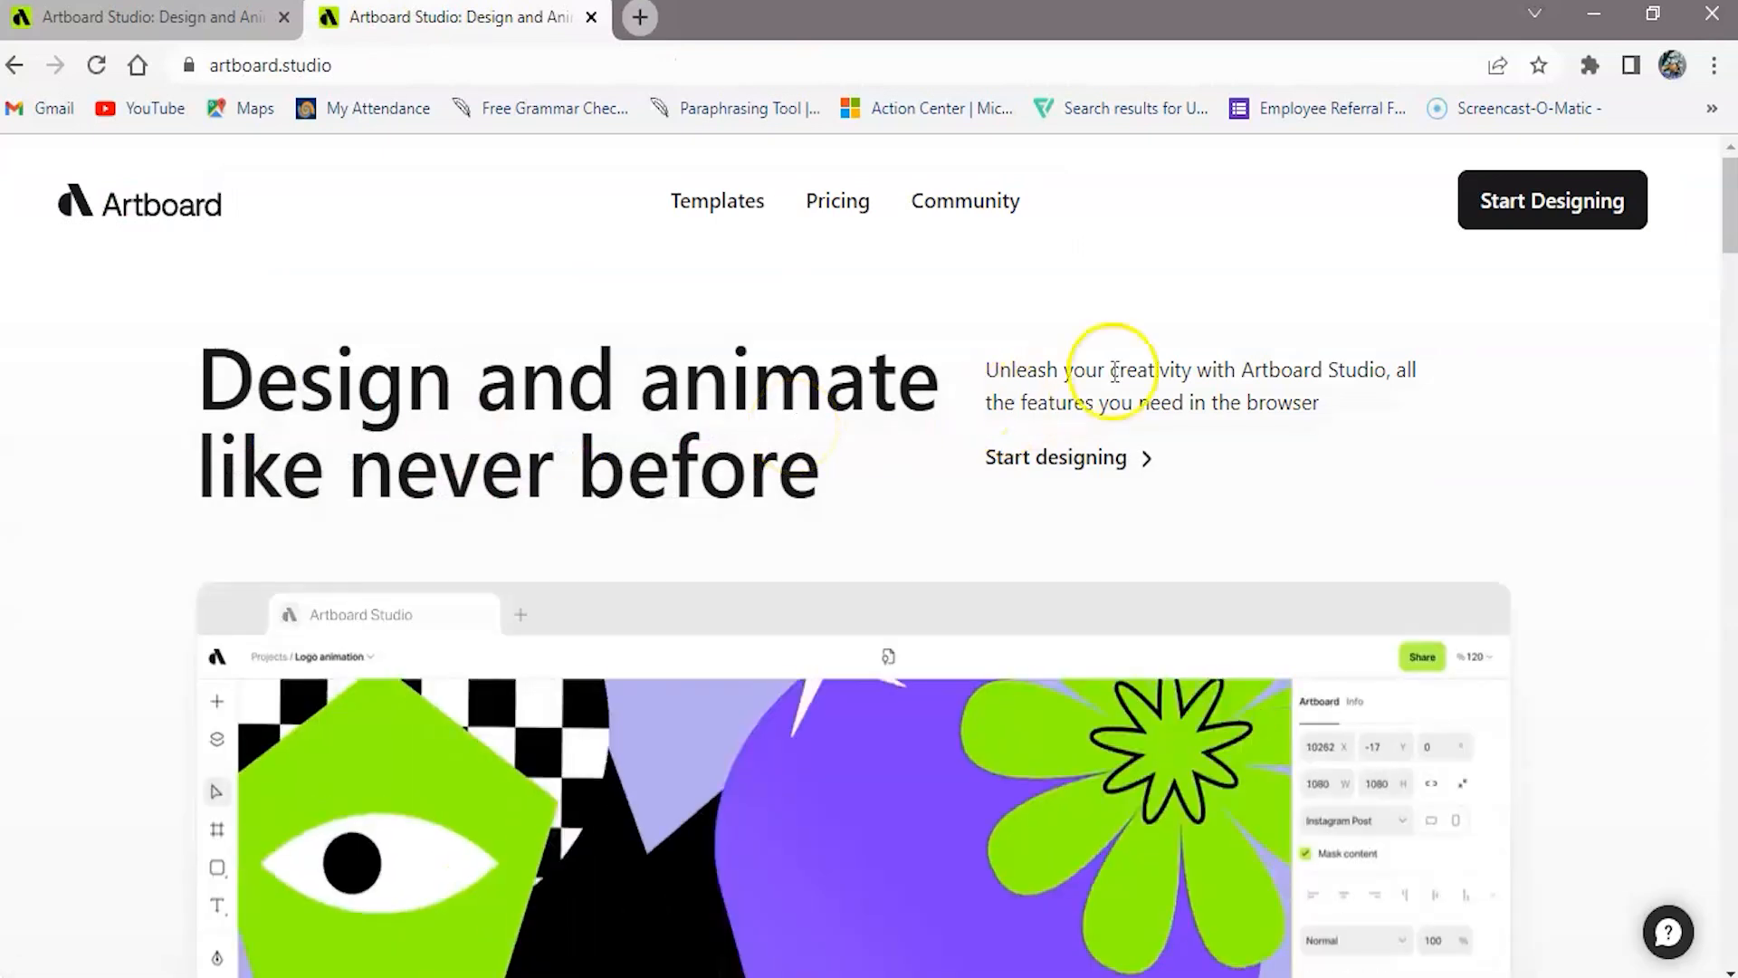
left_click(1497, 186)
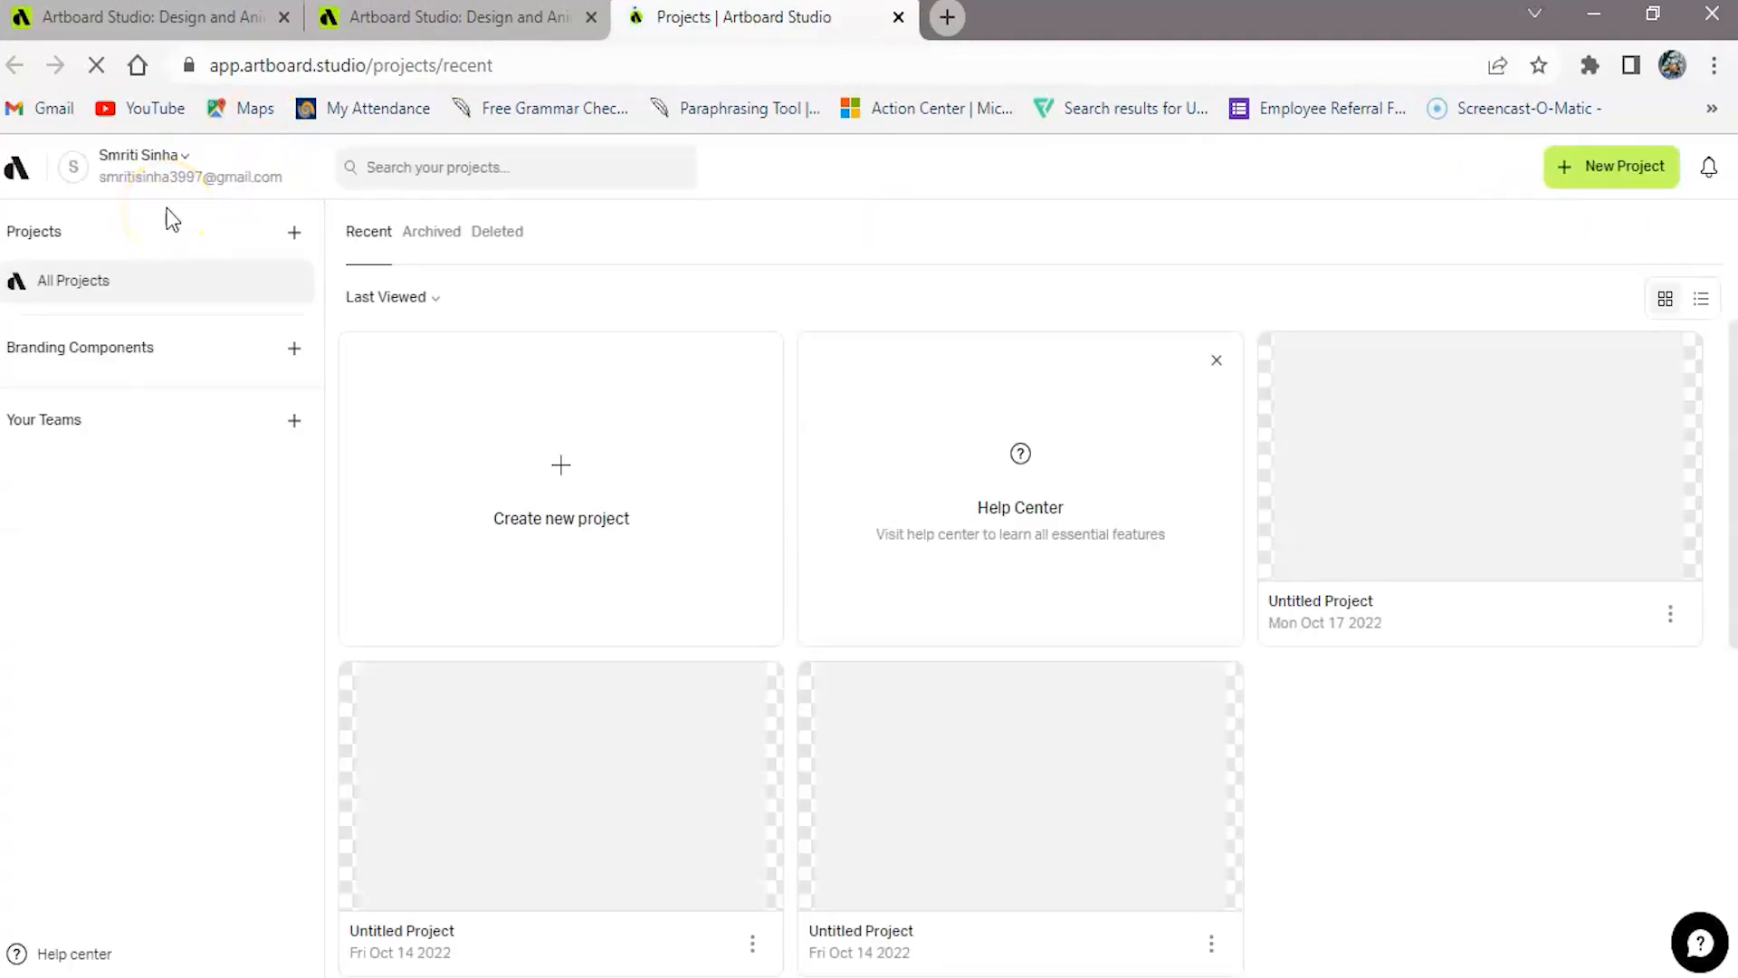
- Open the Integrations page of the account settings, dismissing the update offer, to view the Figma plugin's API key section
left_click(147, 166)
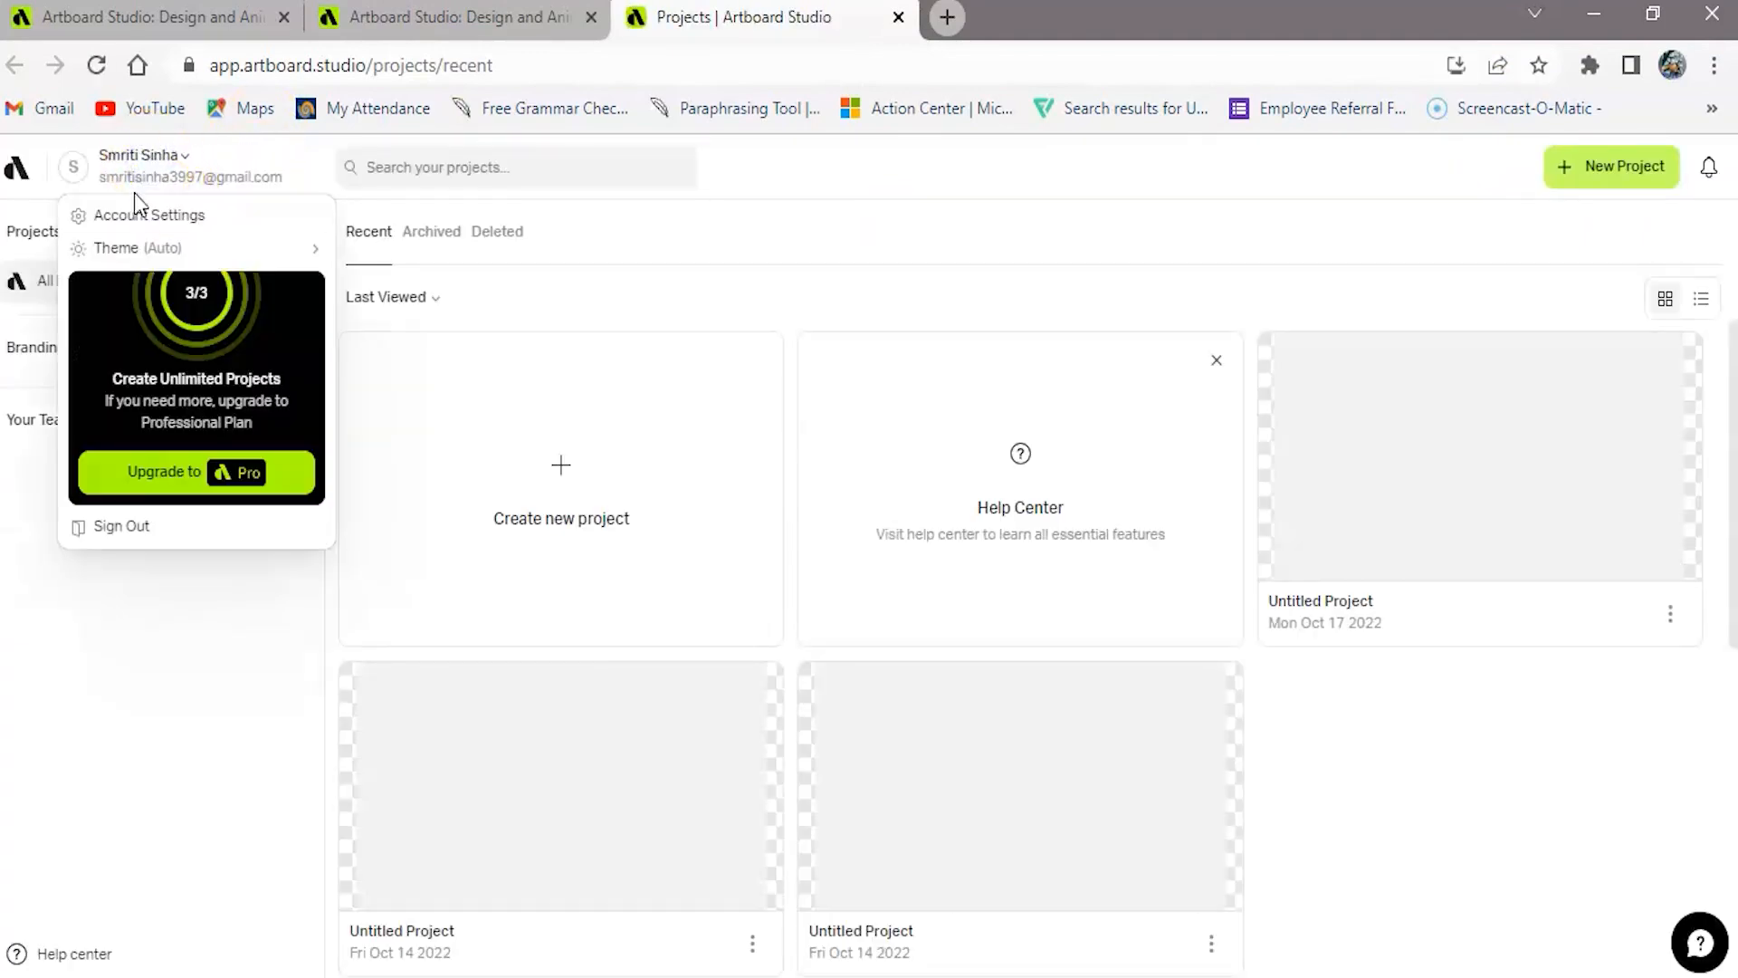
left_click(127, 217)
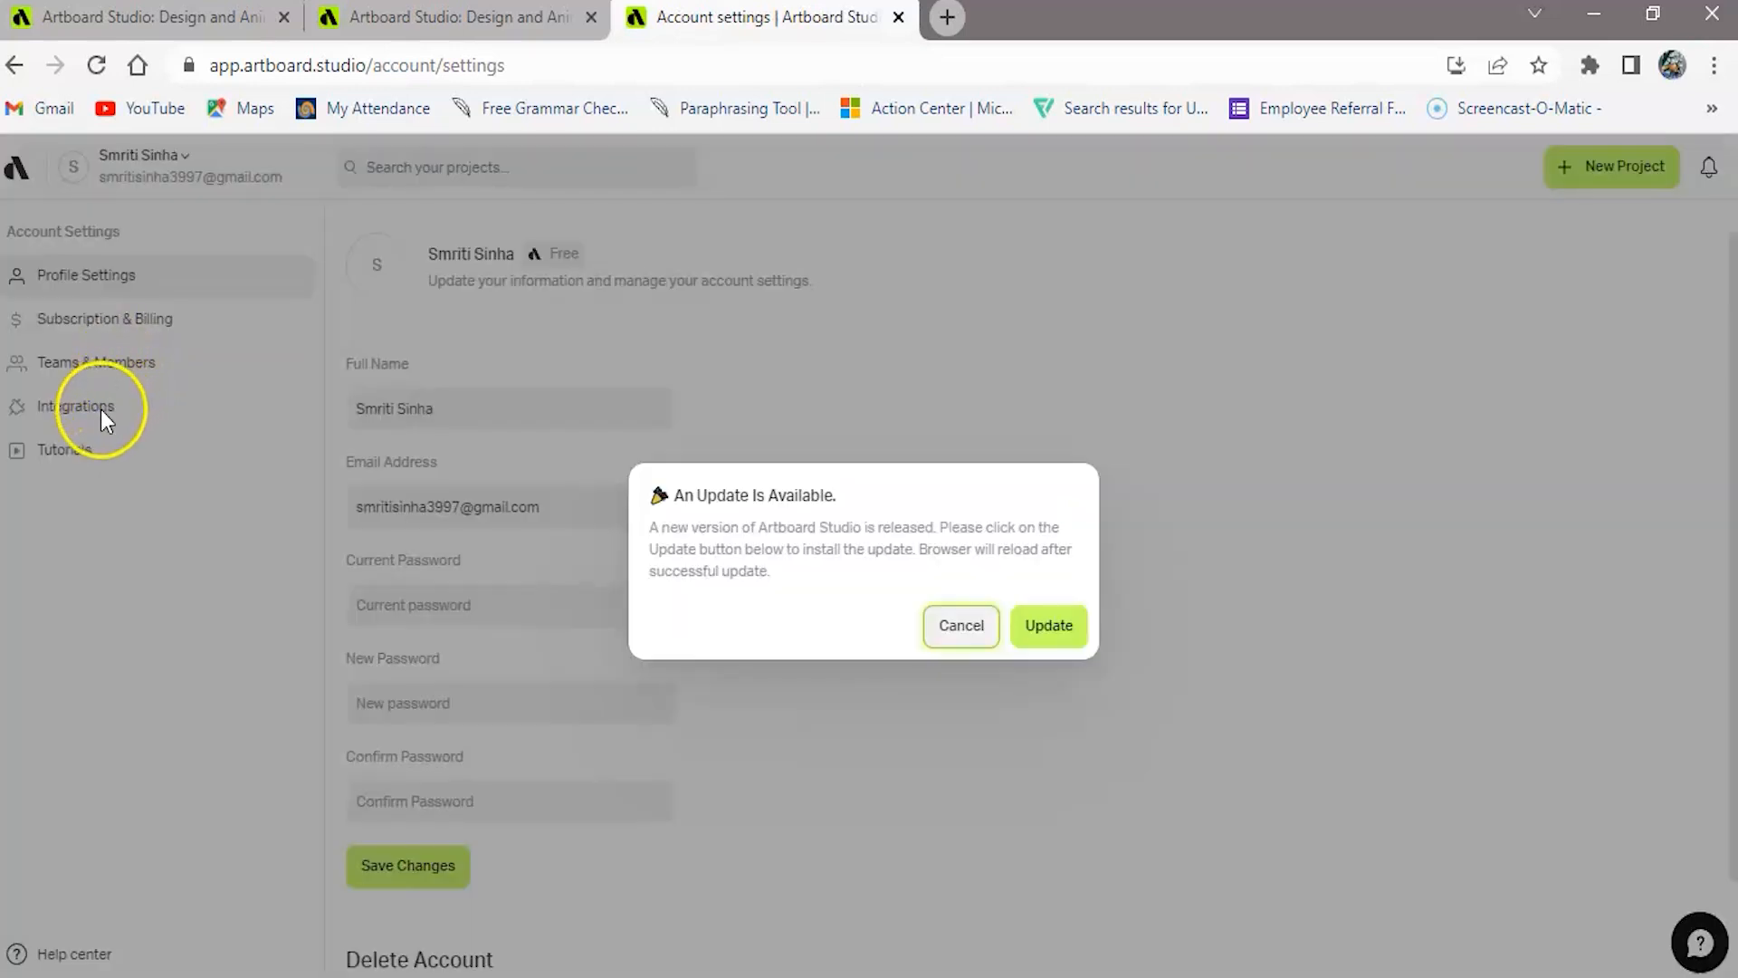
left_click(967, 626)
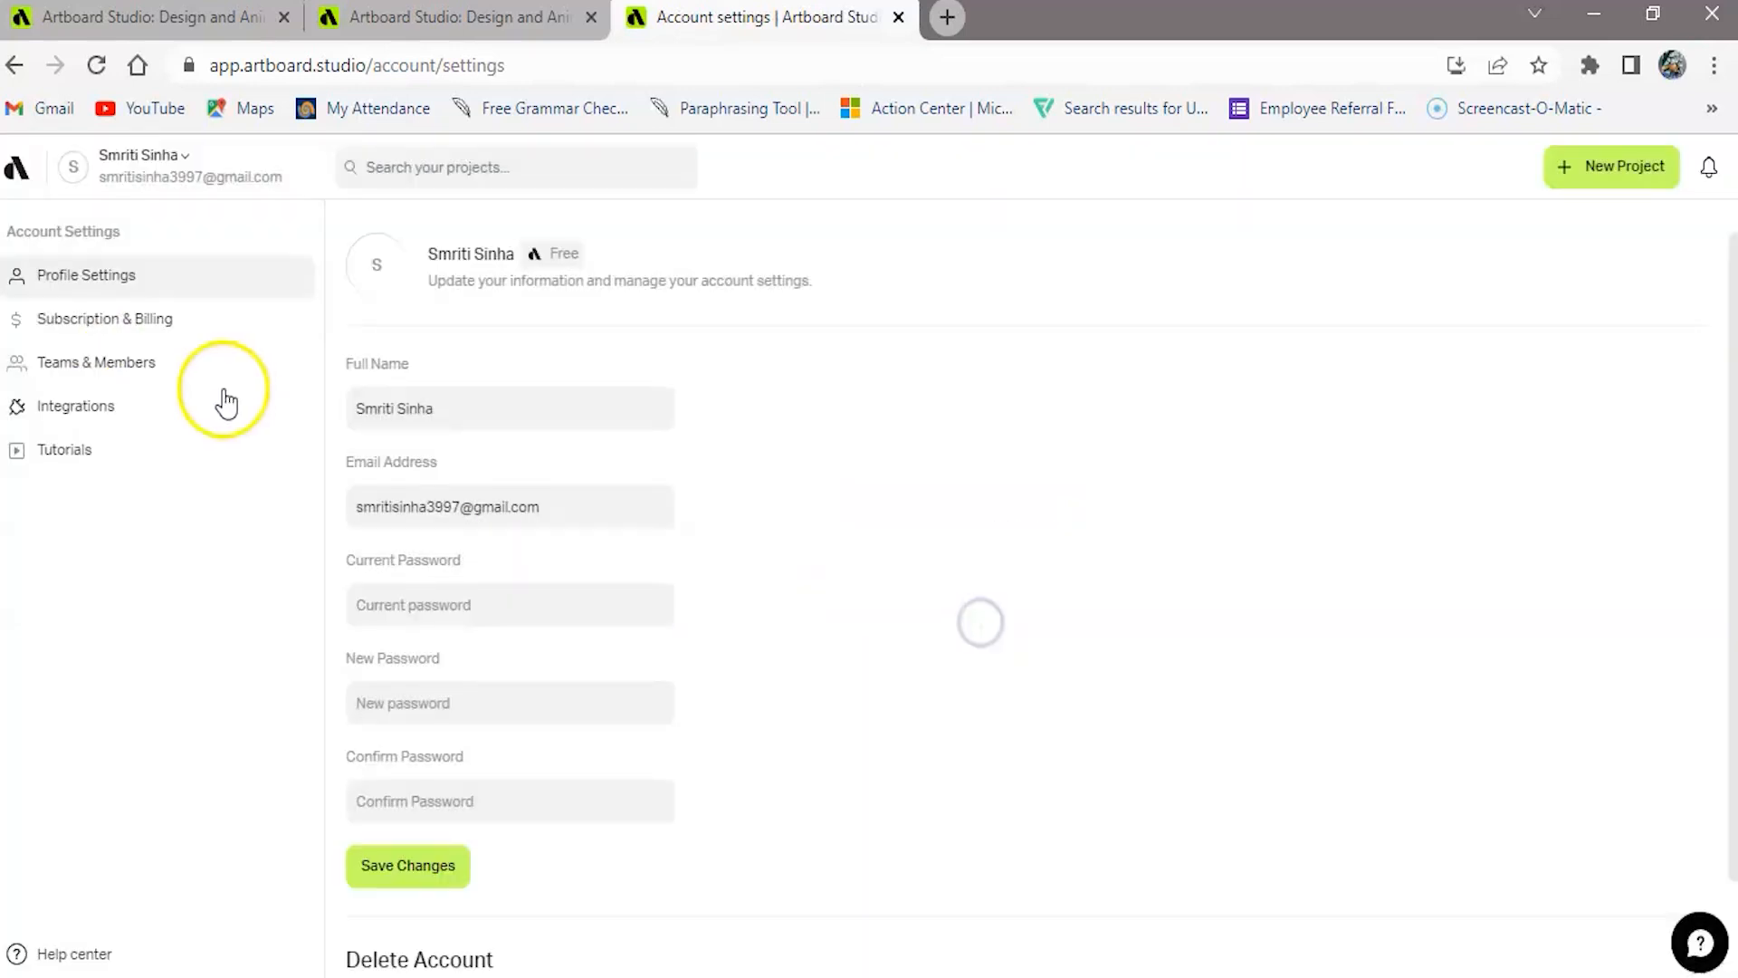
left_click(108, 421)
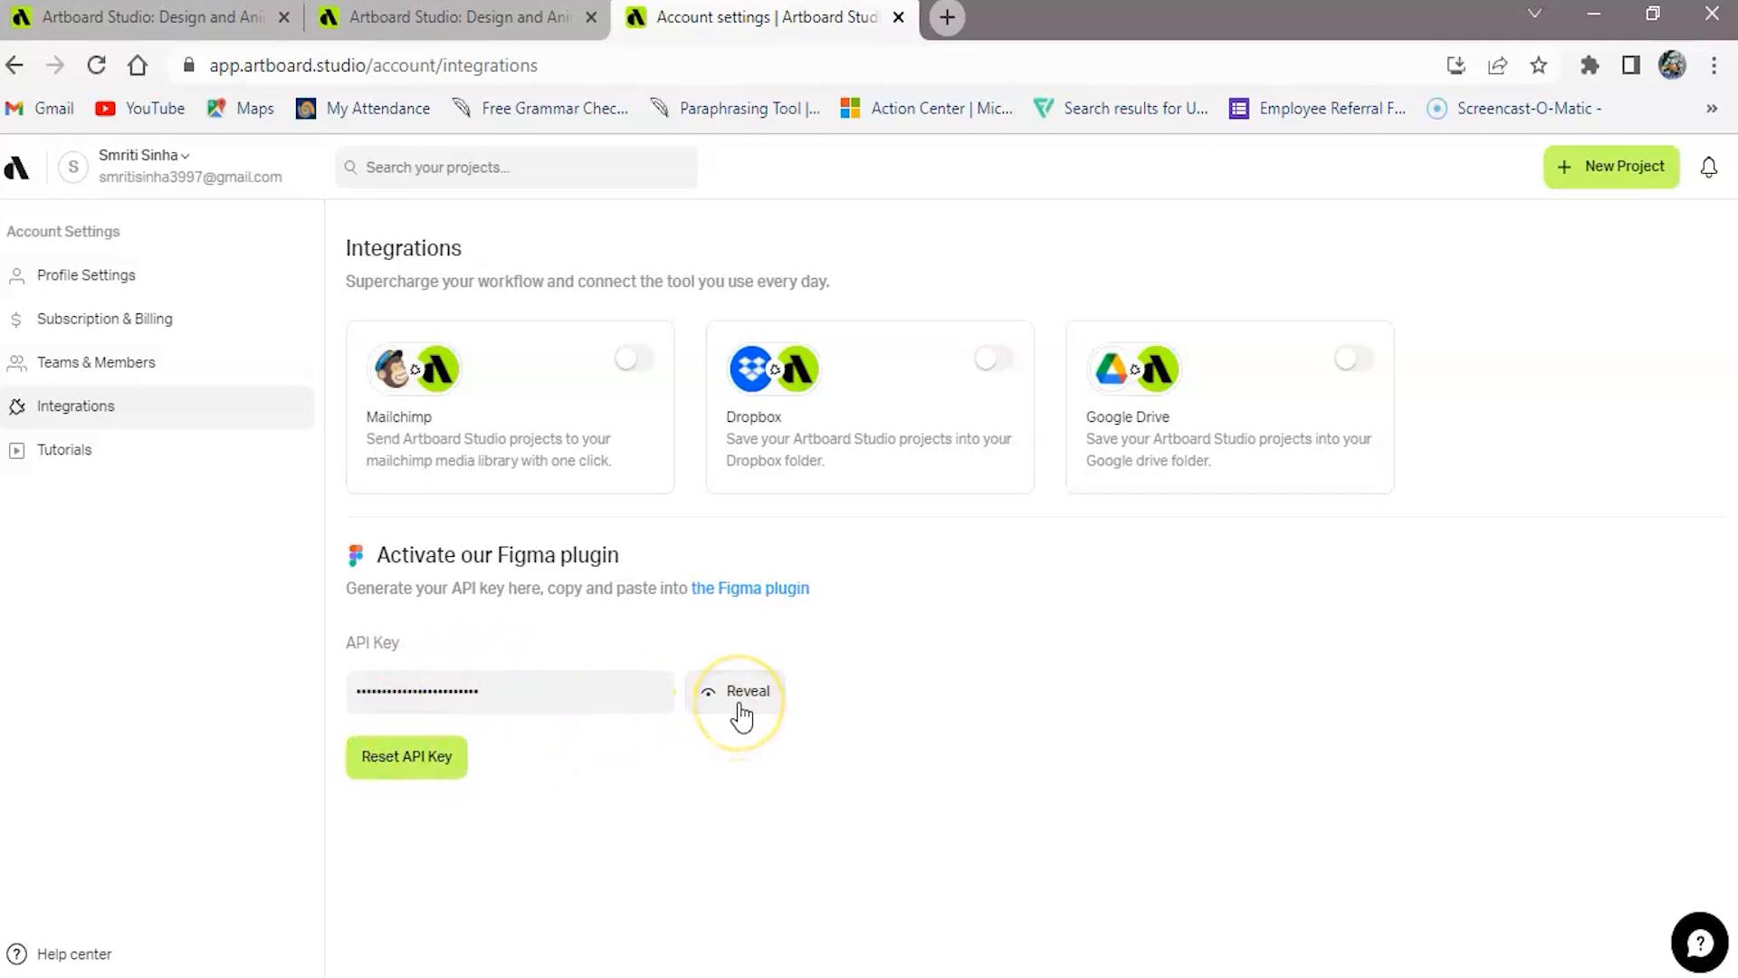
left_click(861, 310)
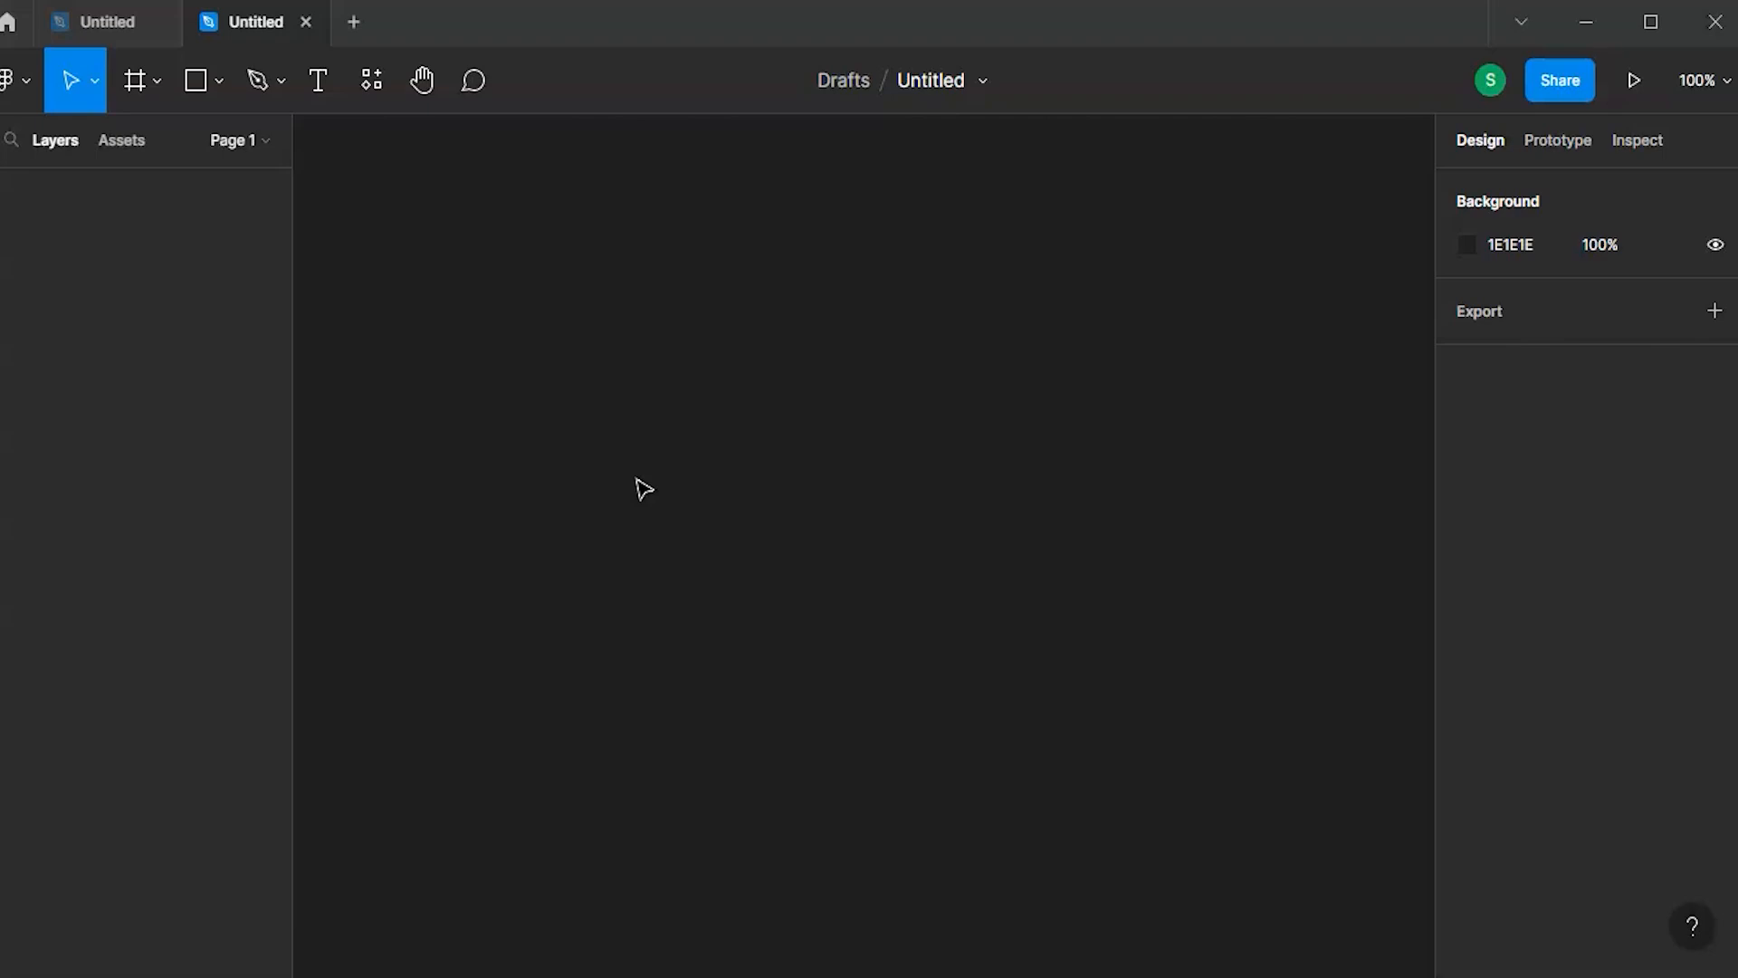
- Switch to Figma and launch the Artboard Studio Mockups plugin in the blank file
right_click(675, 385)
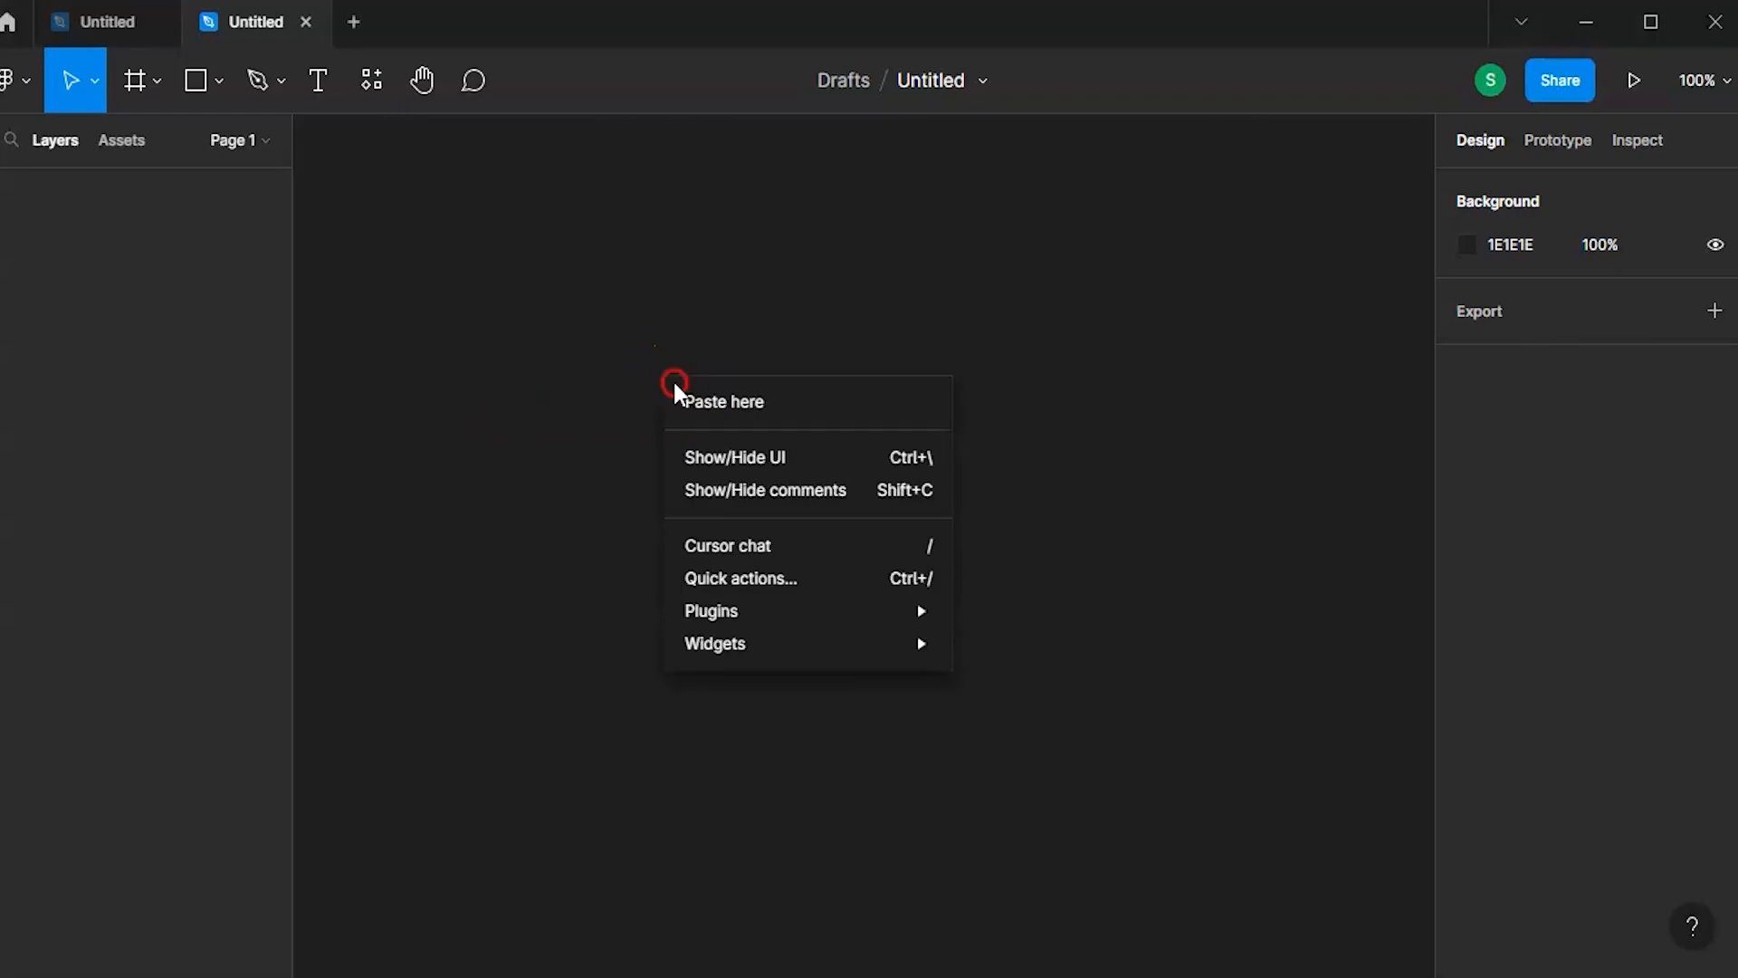
left_click(857, 584)
right_click(640, 371)
mouse_move(856, 598)
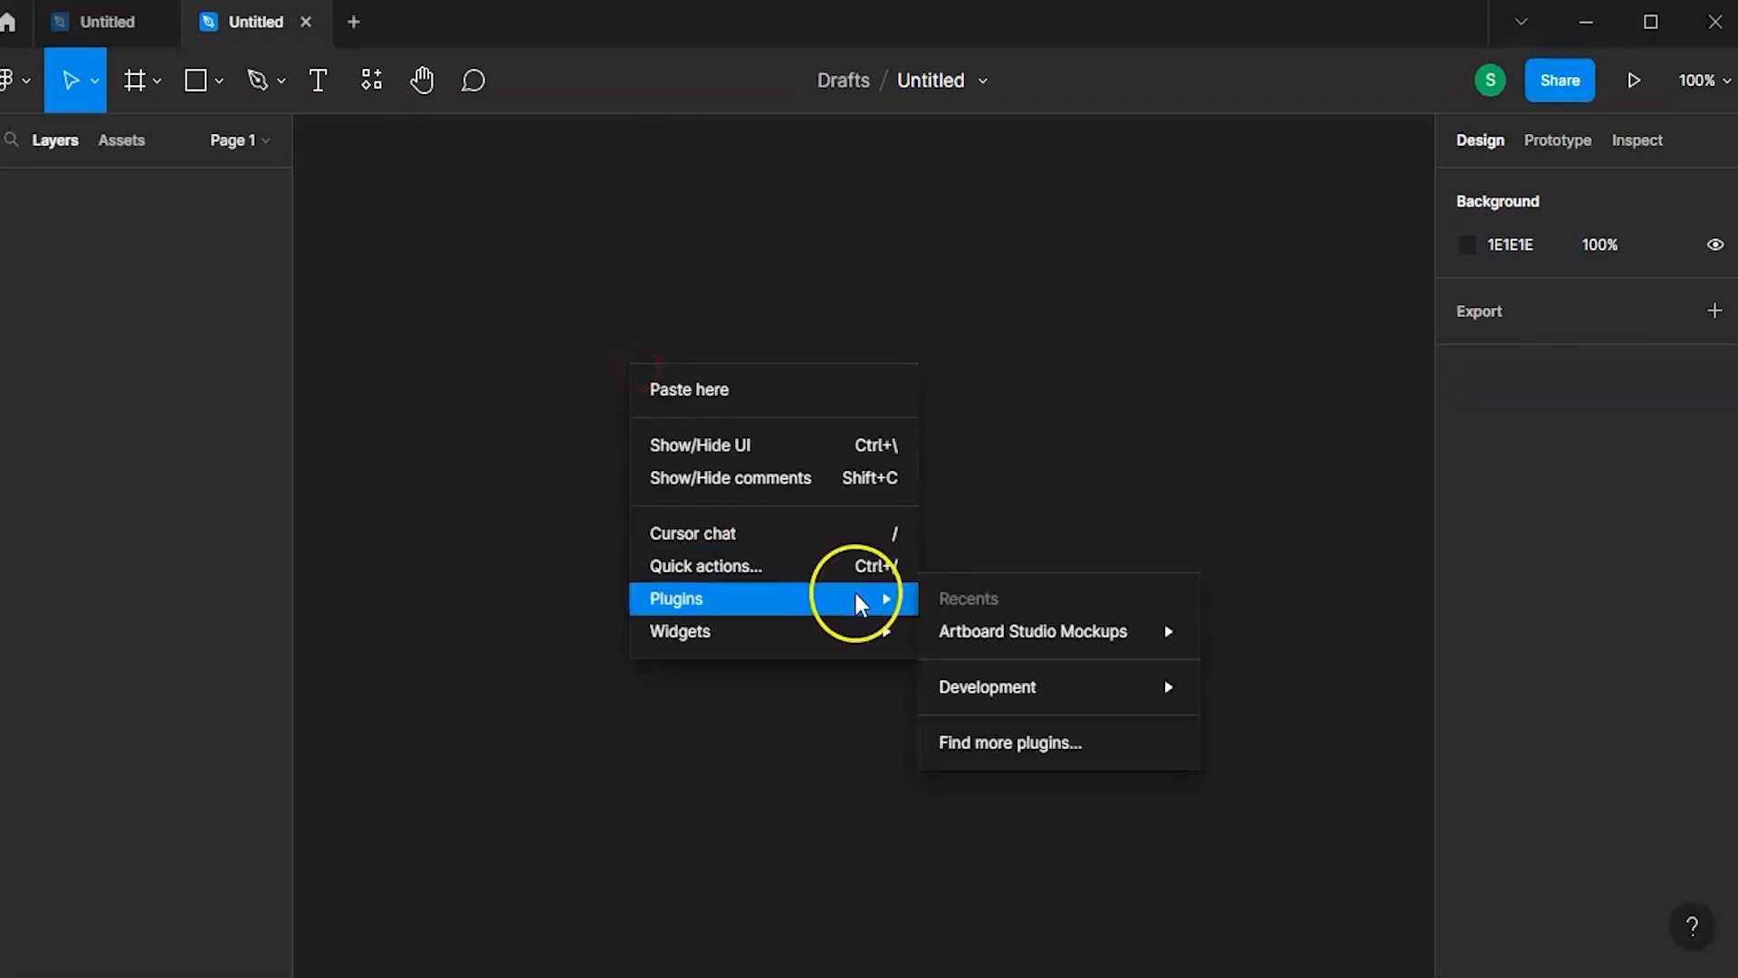
mouse_move(987, 627)
left_click(1240, 638)
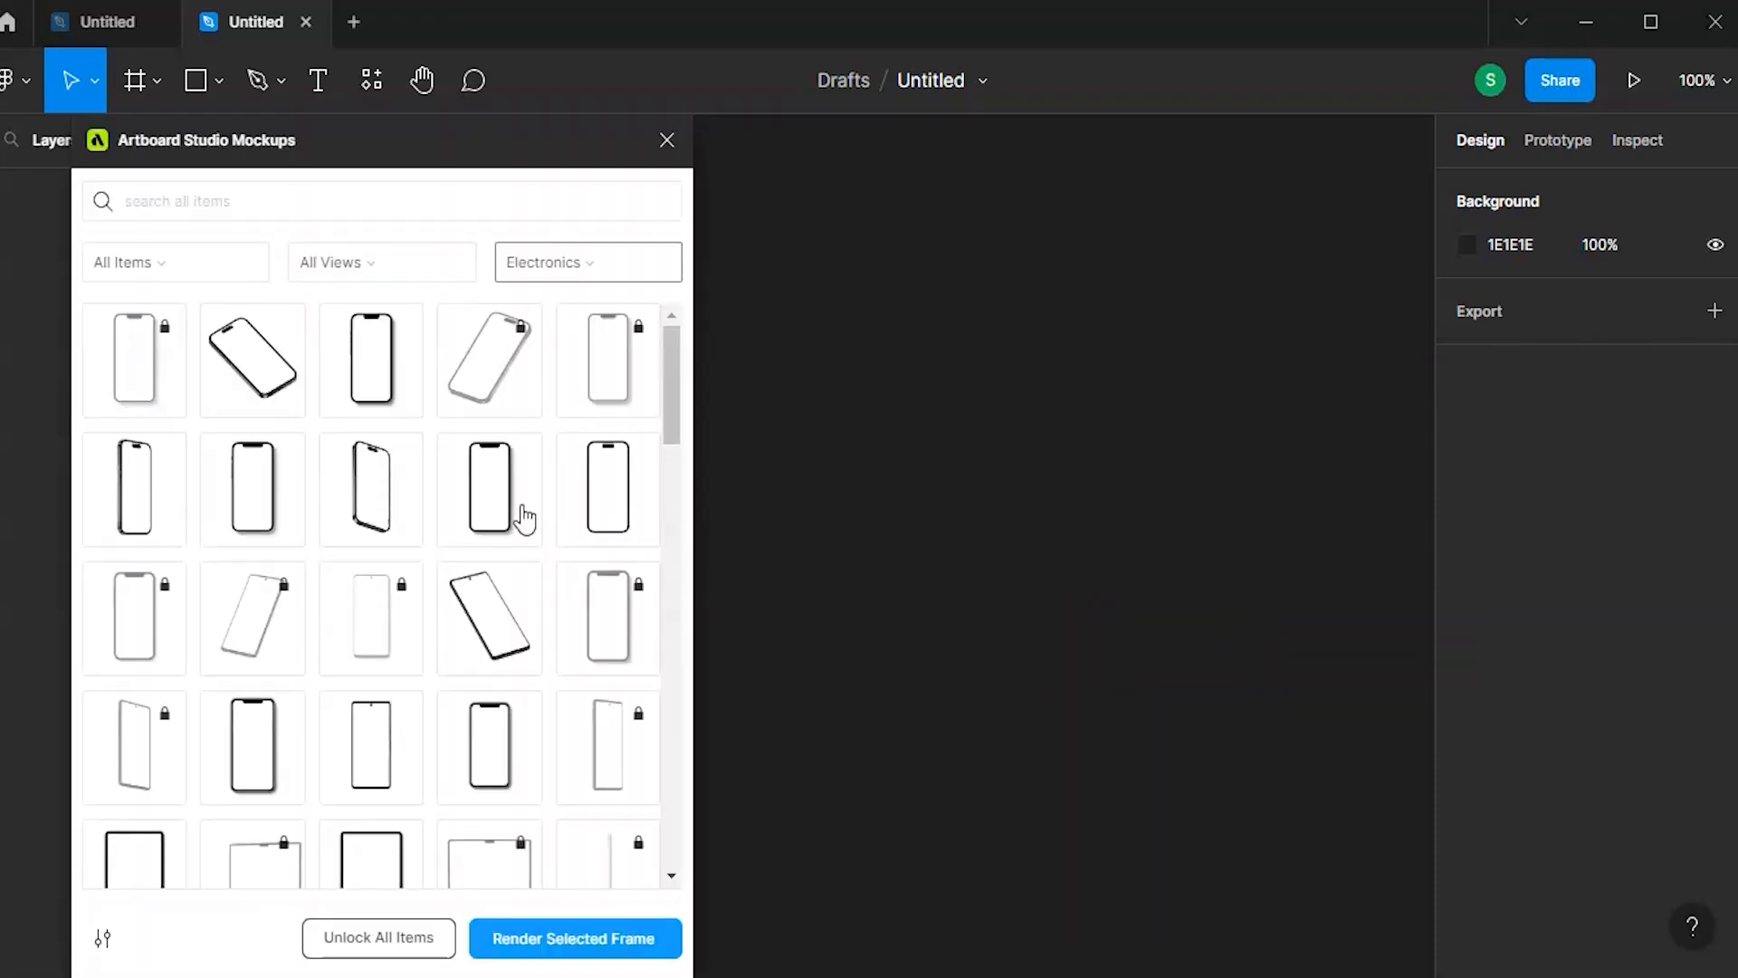
- Filter the mockups to Free Items, insert the upright angled Space Black iPhone 14 Pro mockup, and close the plugin
left_click(182, 260)
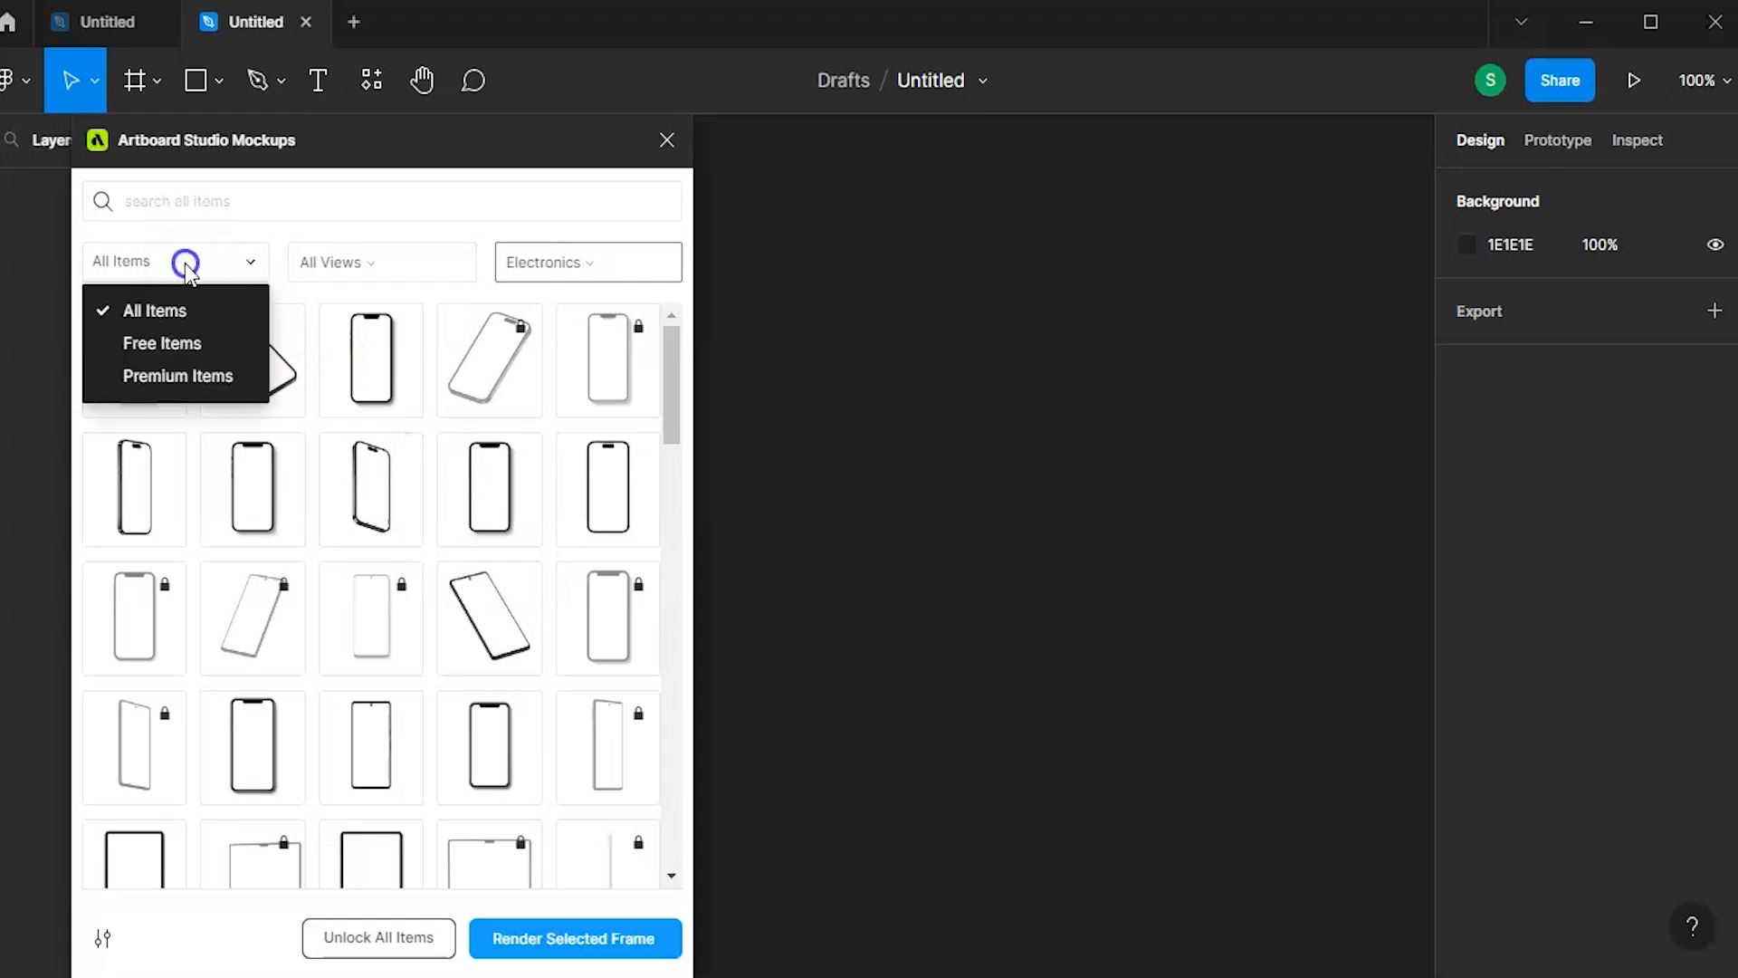
left_click(174, 344)
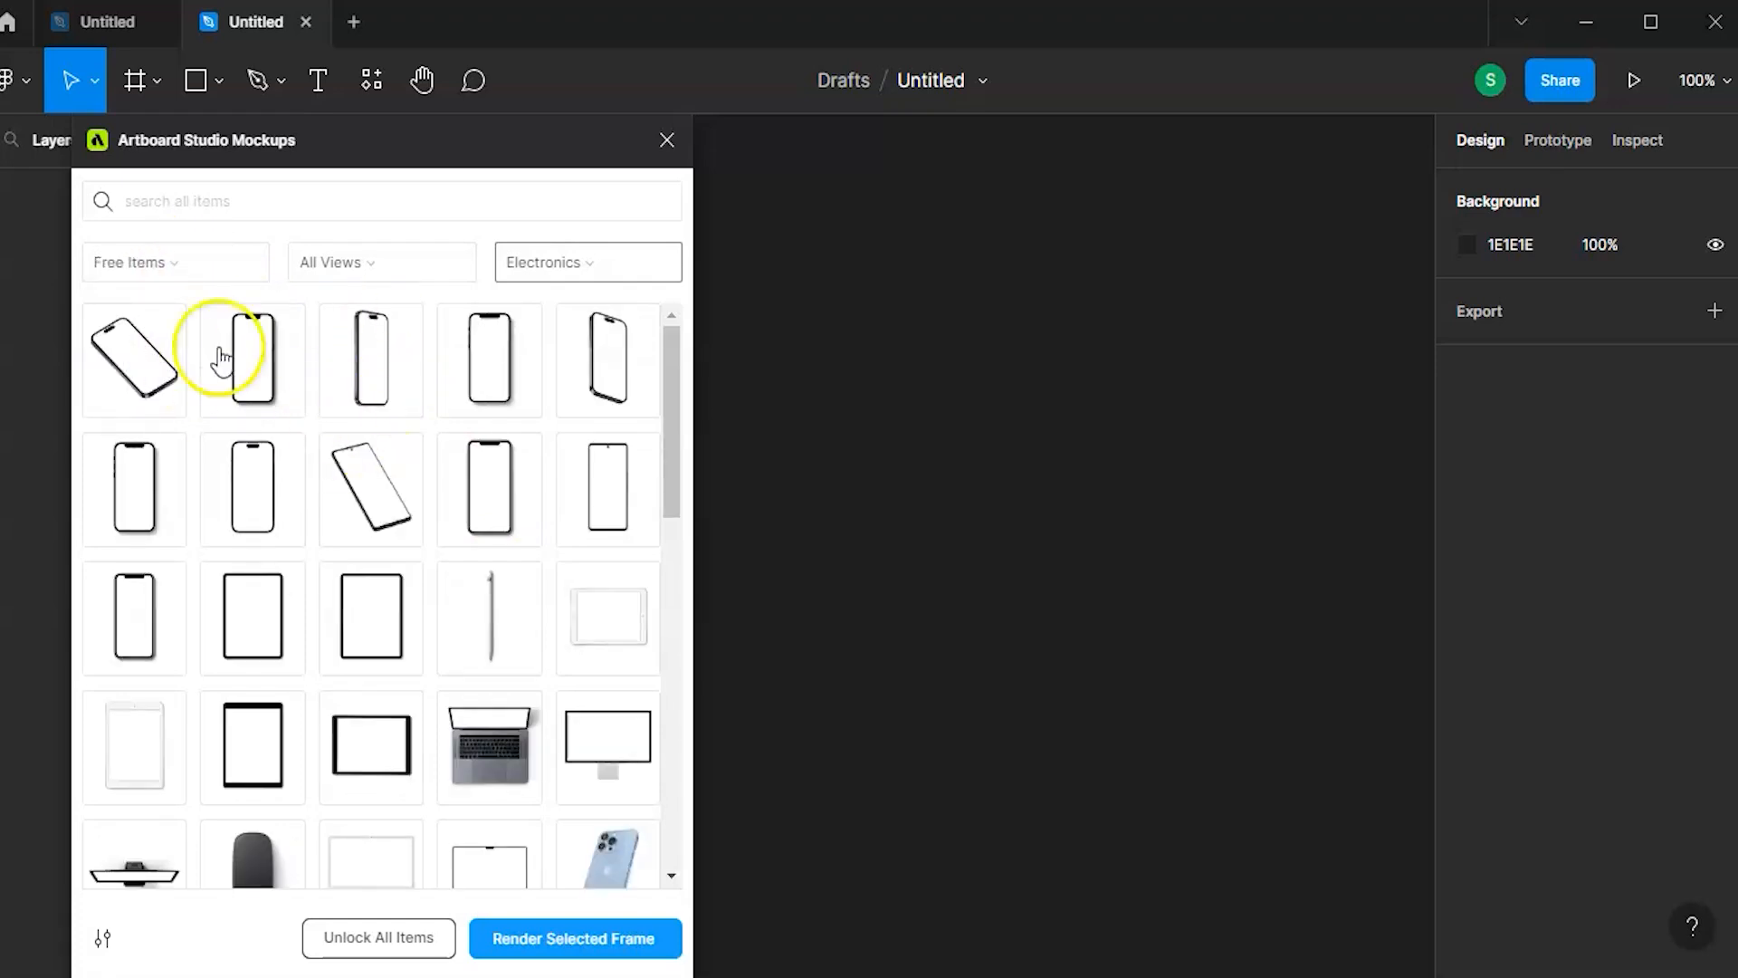
left_click(608, 380)
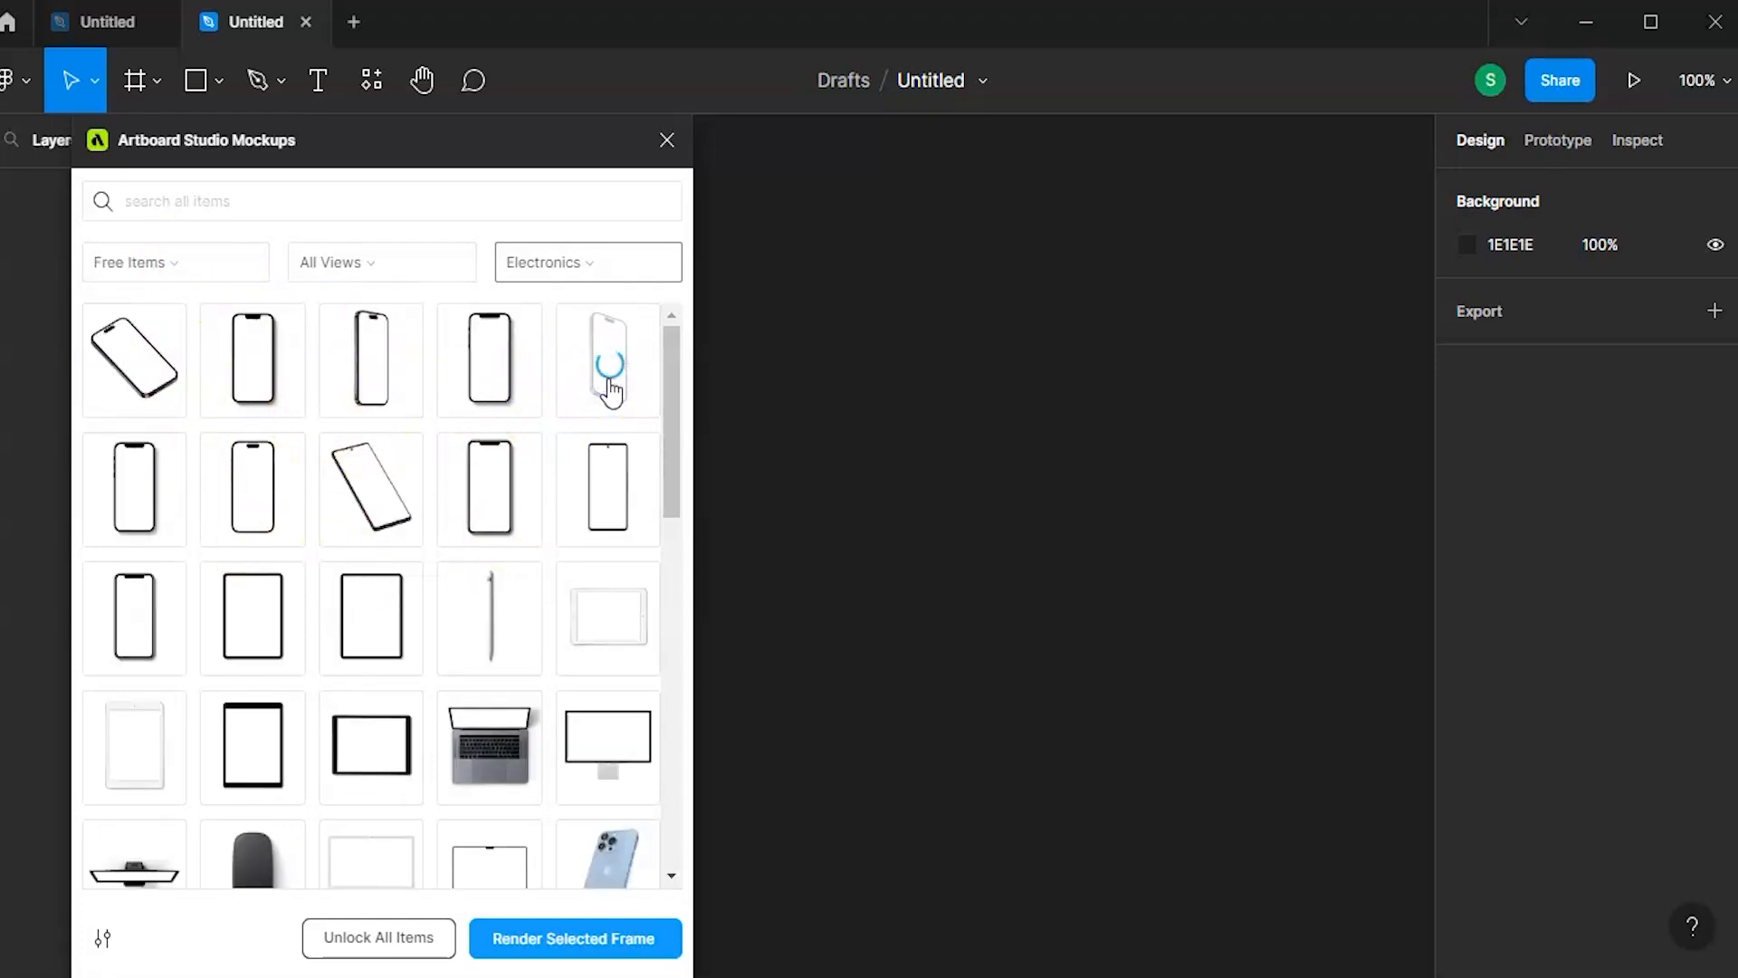
left_click(666, 140)
- Move the white label frame to about X -403, Y 91 and the phone mockup frame to about X 280, Y -20
left_click_drag(934, 444, 1122, 462)
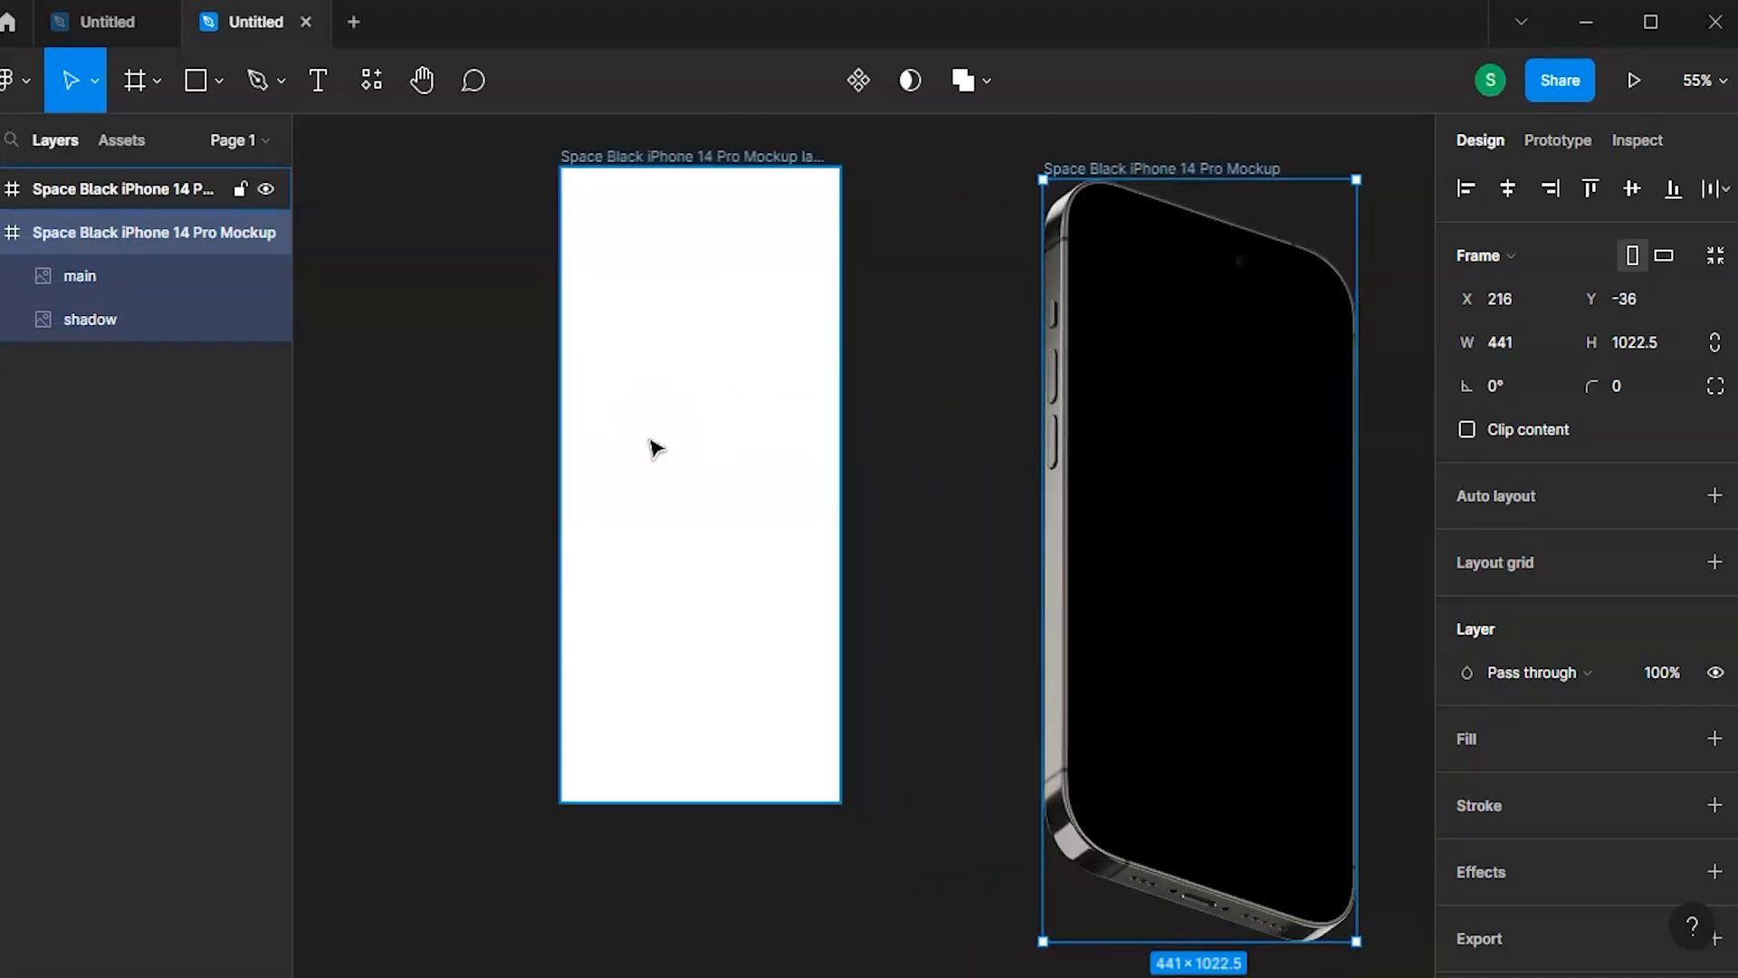
left_click_drag(654, 446, 691, 544)
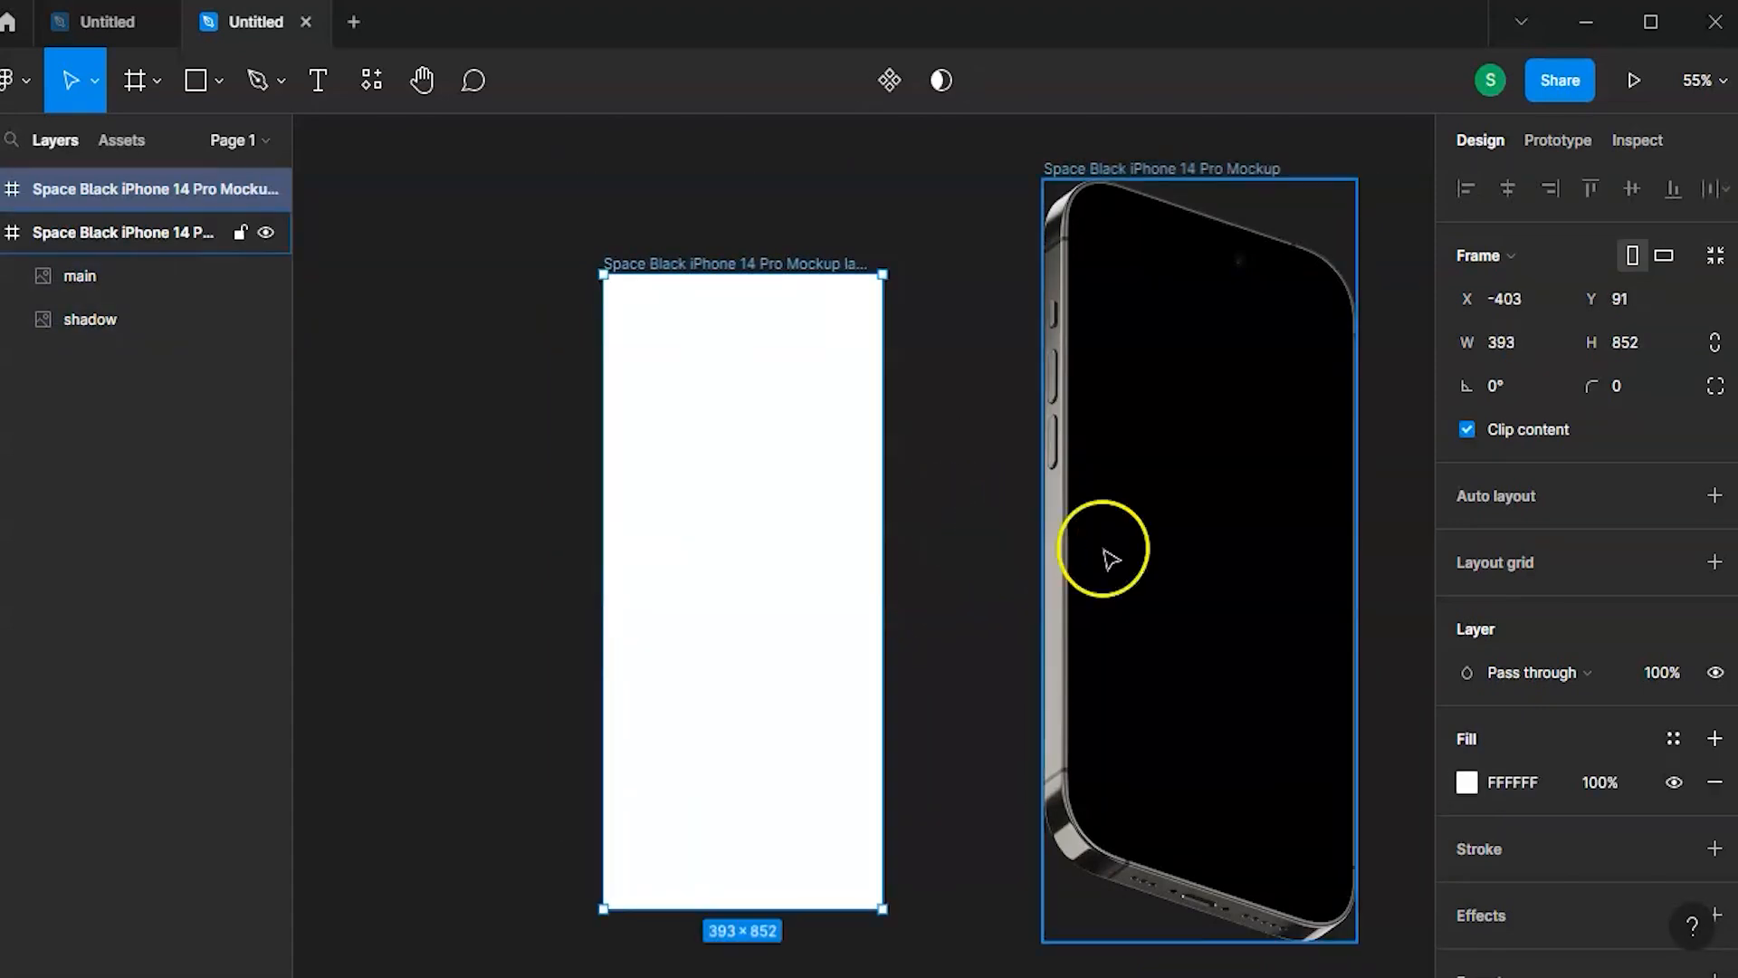
left_click(1127, 496)
left_click_drag(1127, 496, 1176, 513)
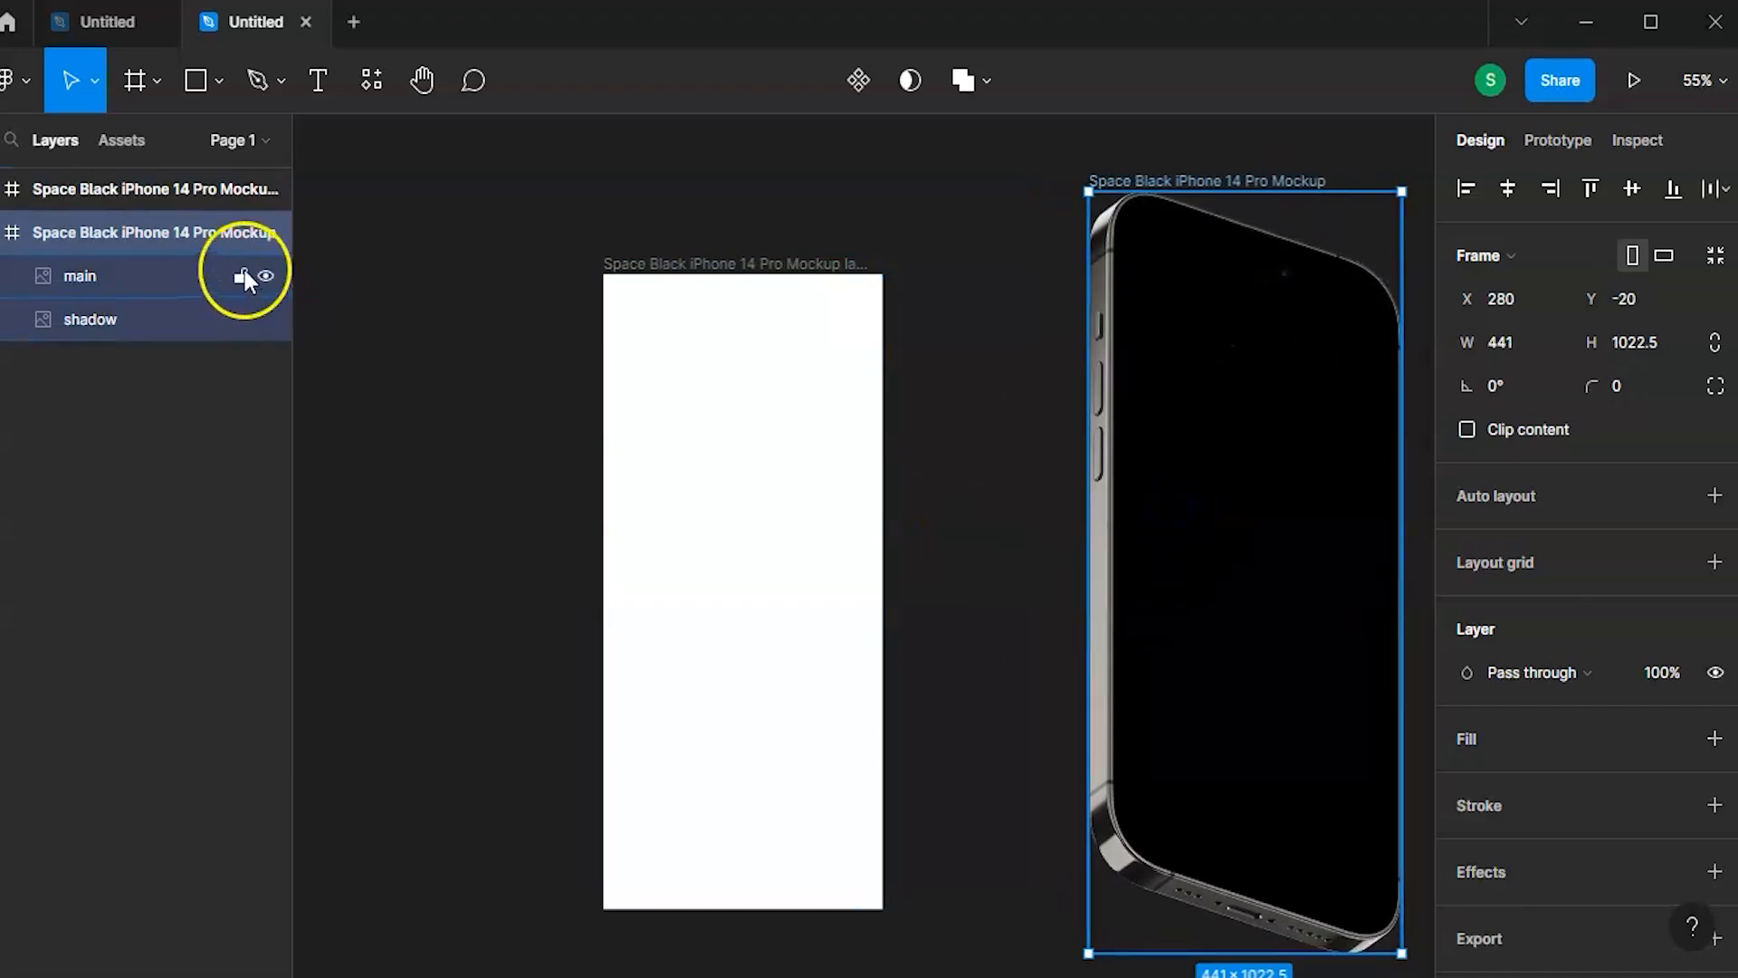
- Lock the phone mockup frame and move the white label frame up to about X -406, Y -5
left_click(240, 234)
scroll(720, 277, "down", 3)
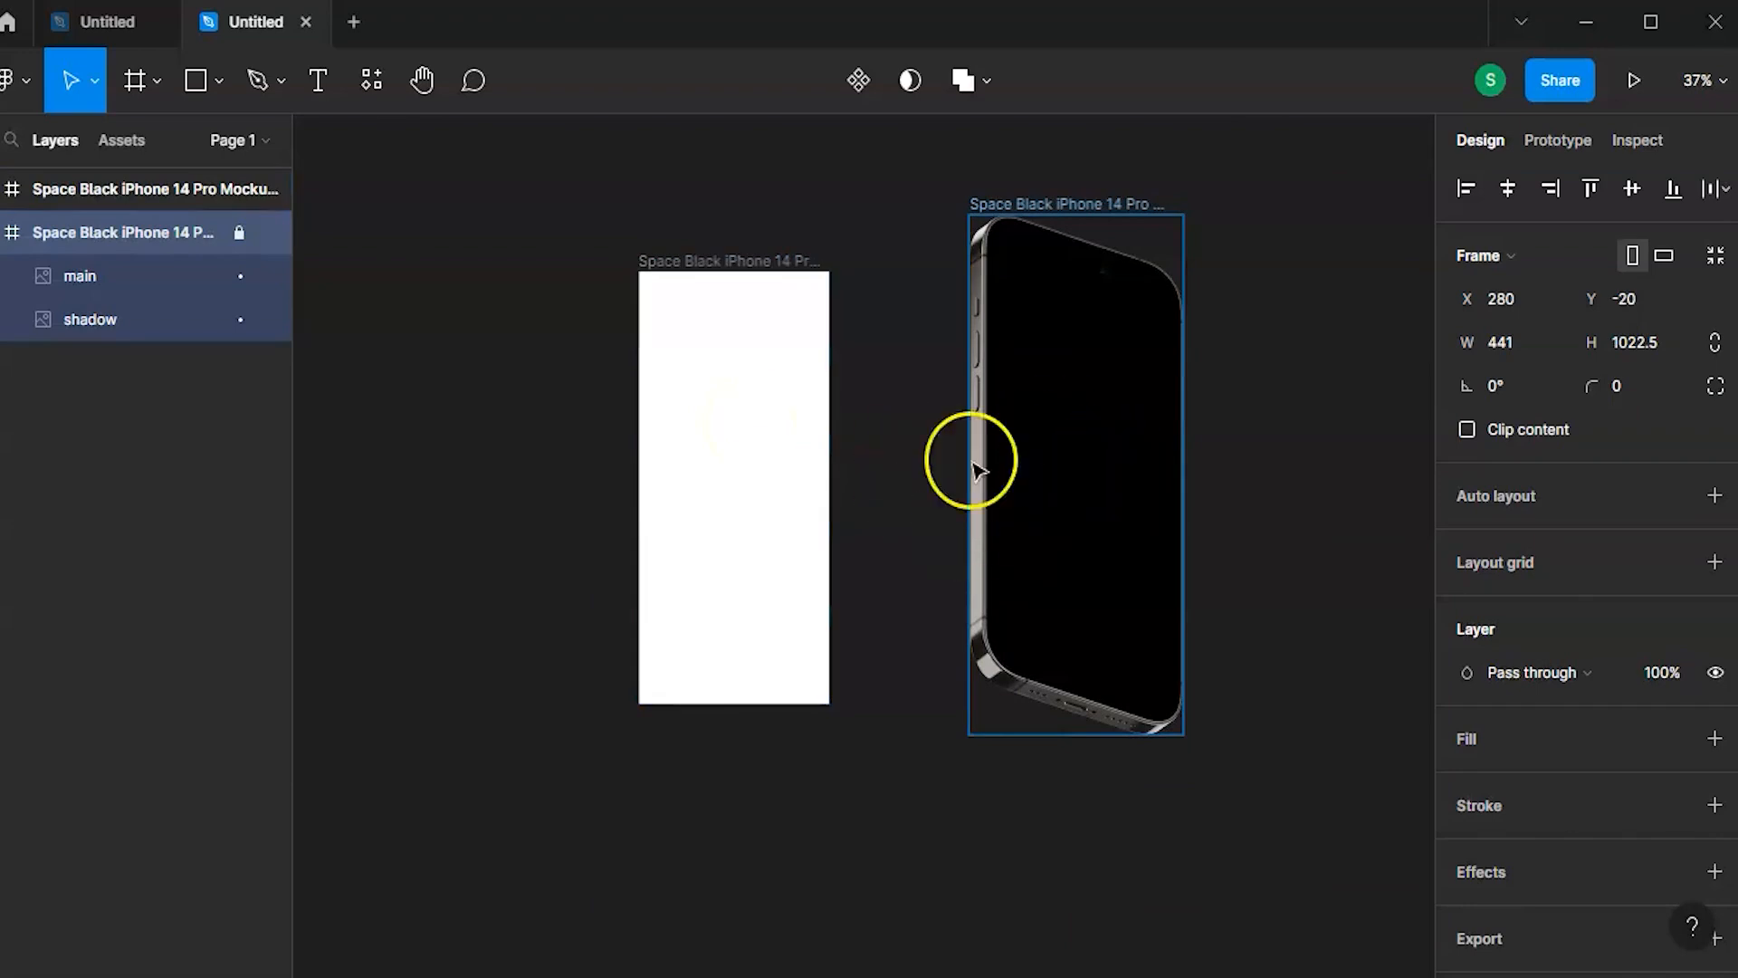
left_click(758, 578)
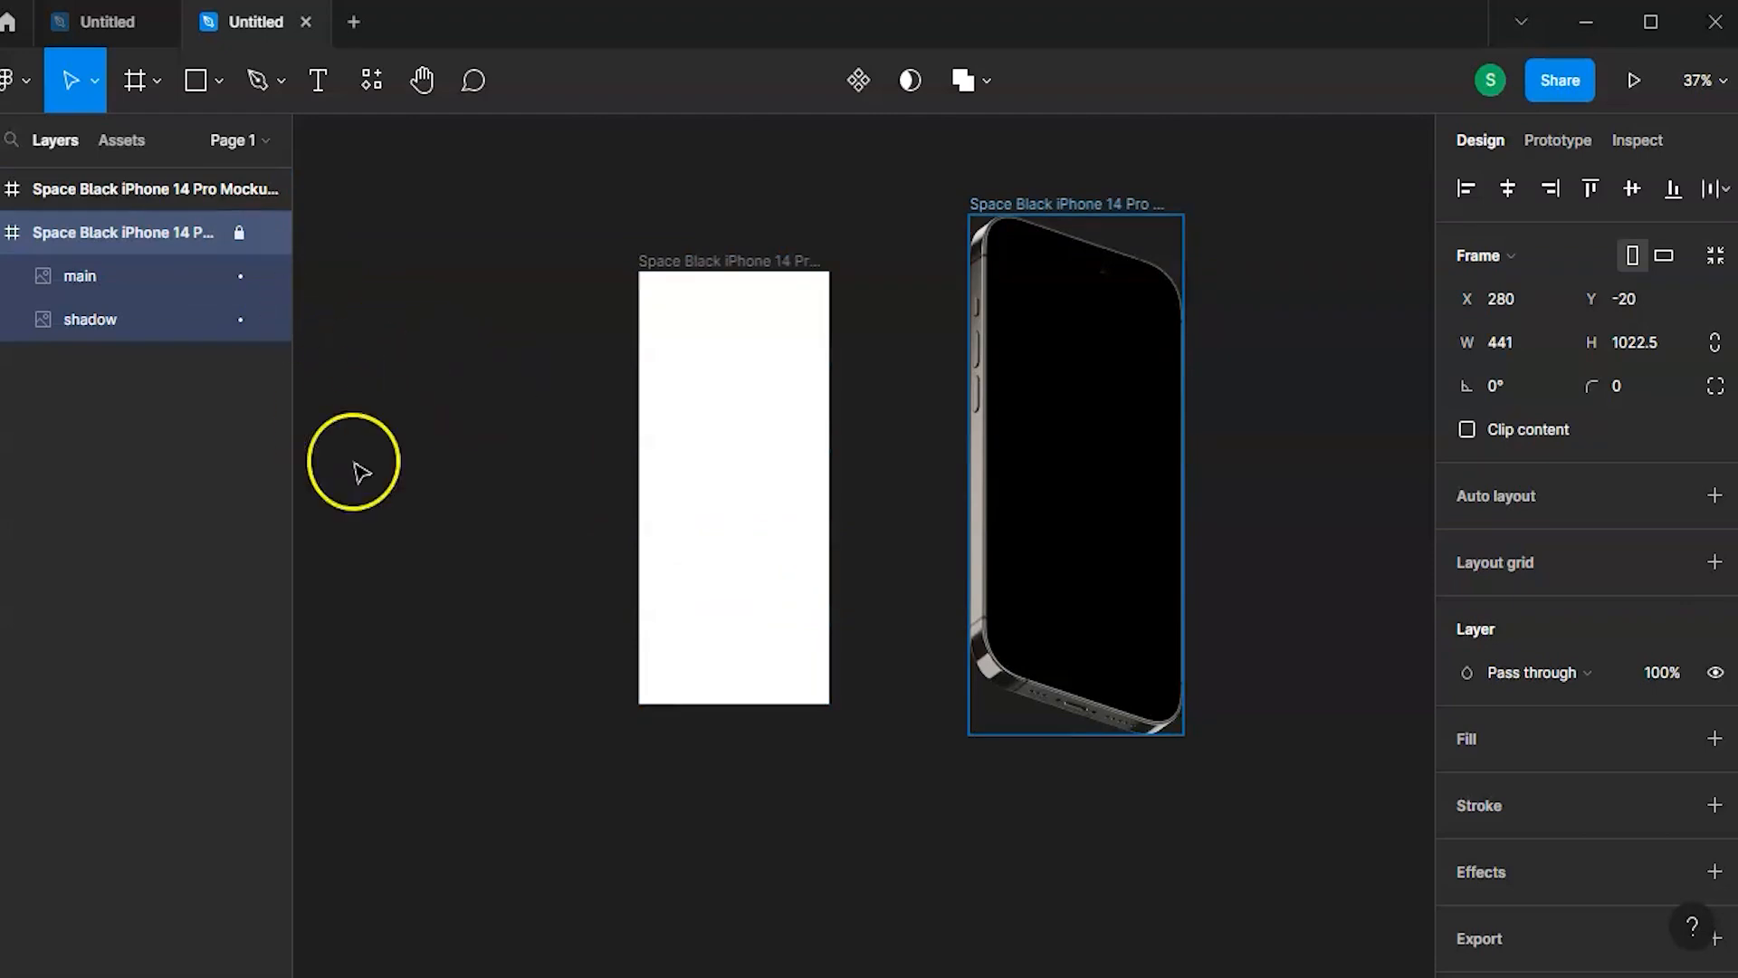
left_click_drag(760, 396, 753, 344)
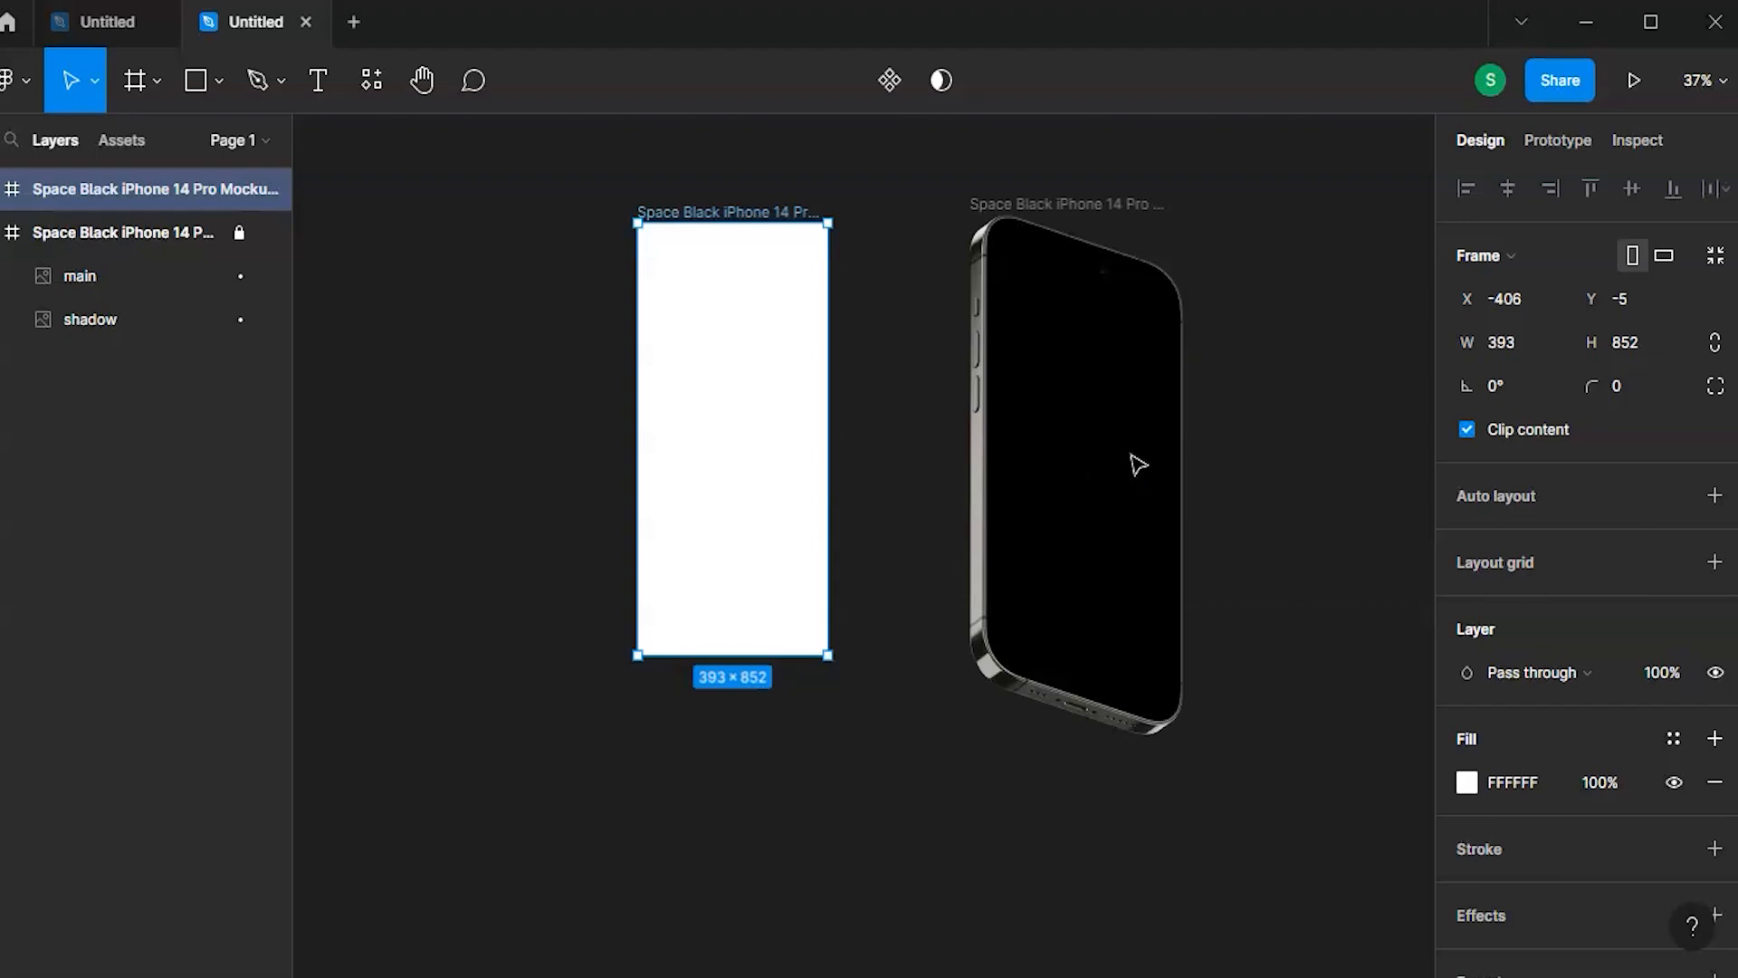
- Change the page background color to a soft pink, D092BF
scroll(796, 344, "up", 5)
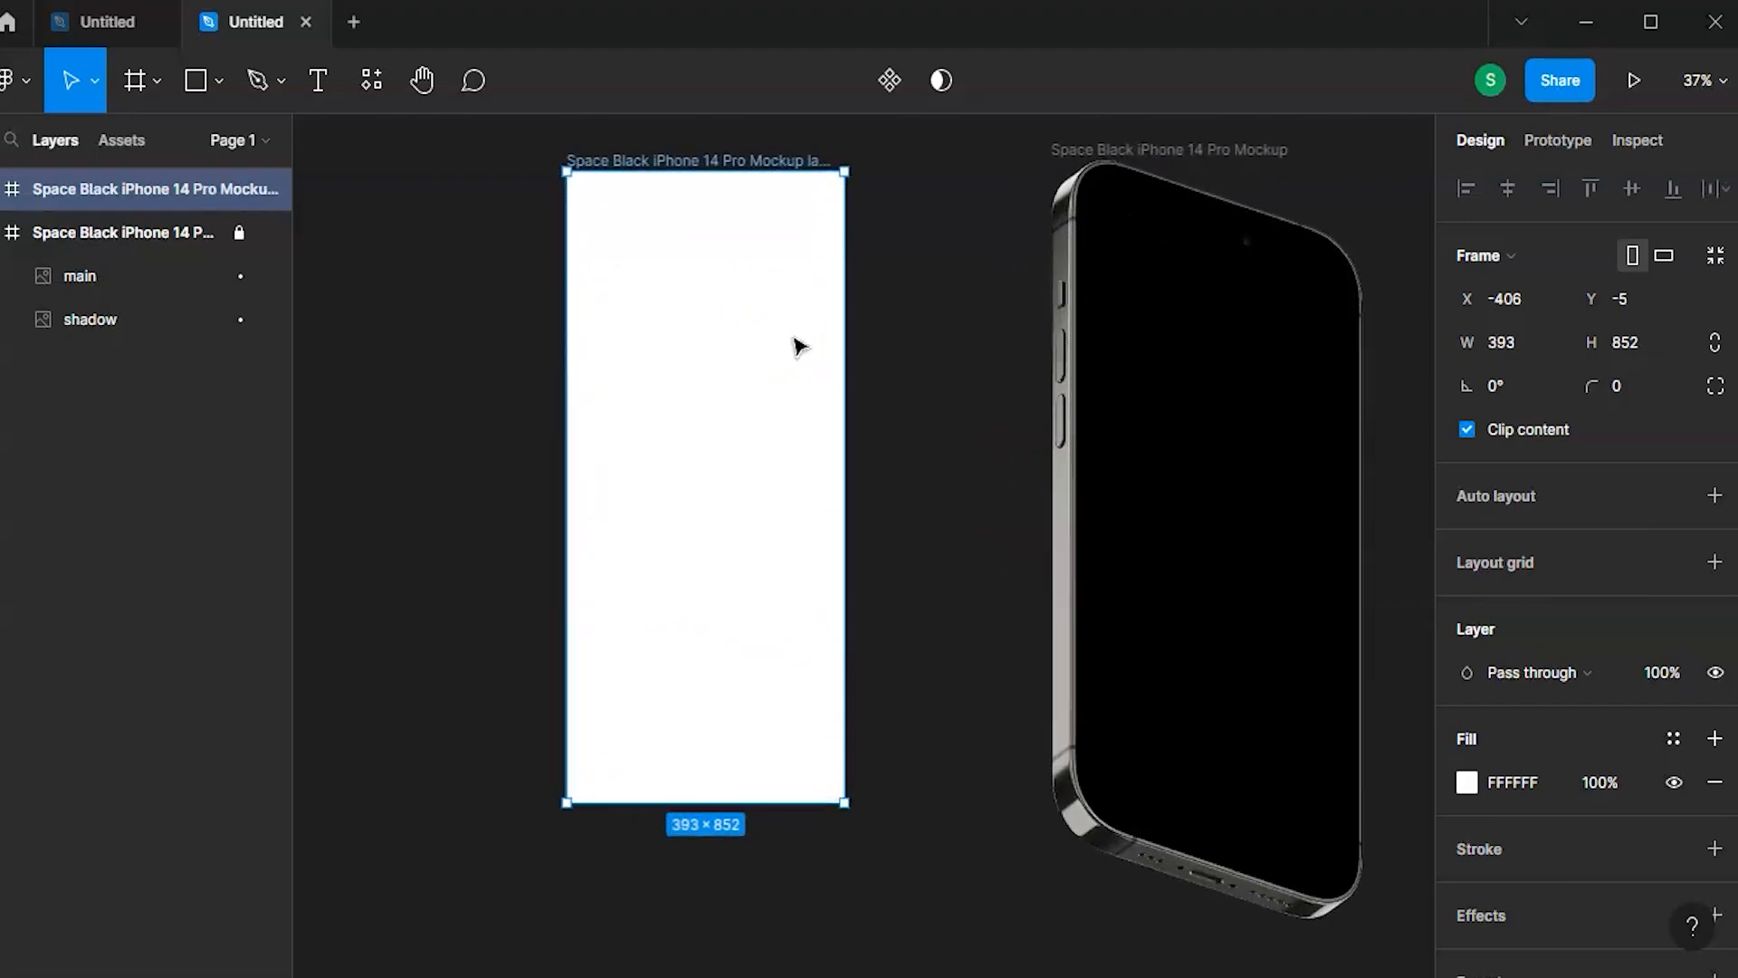
scroll(967, 333, "down", 2)
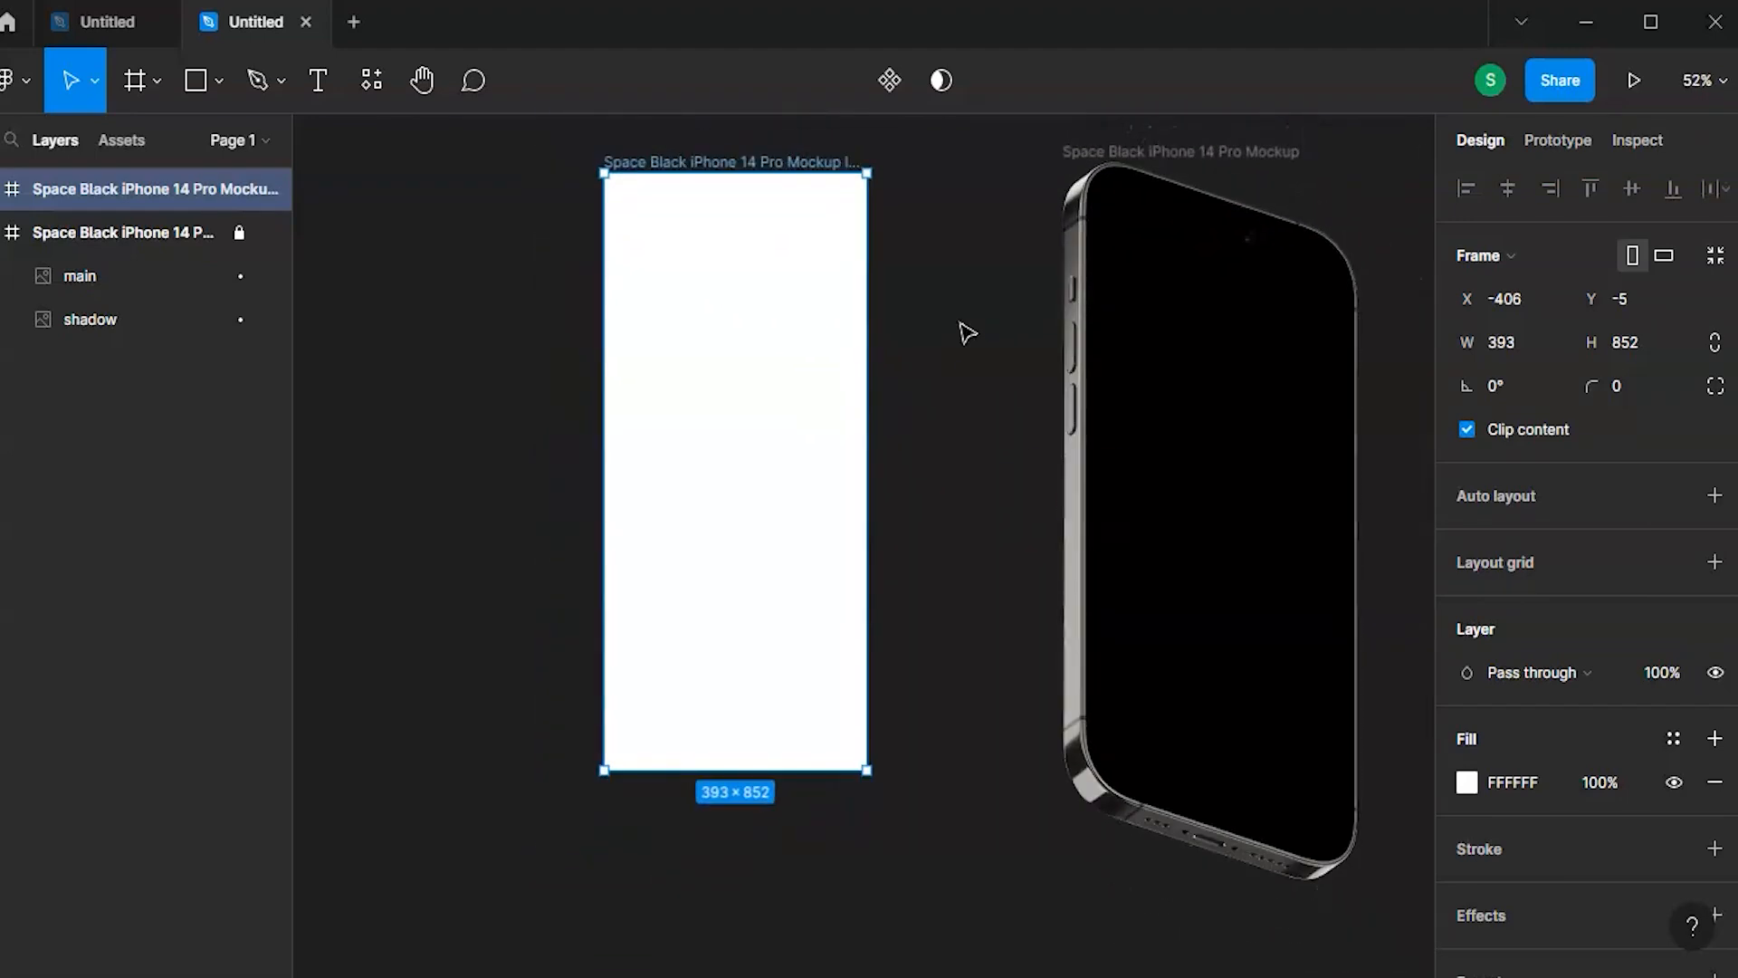
left_click(1017, 765)
left_click(1468, 244)
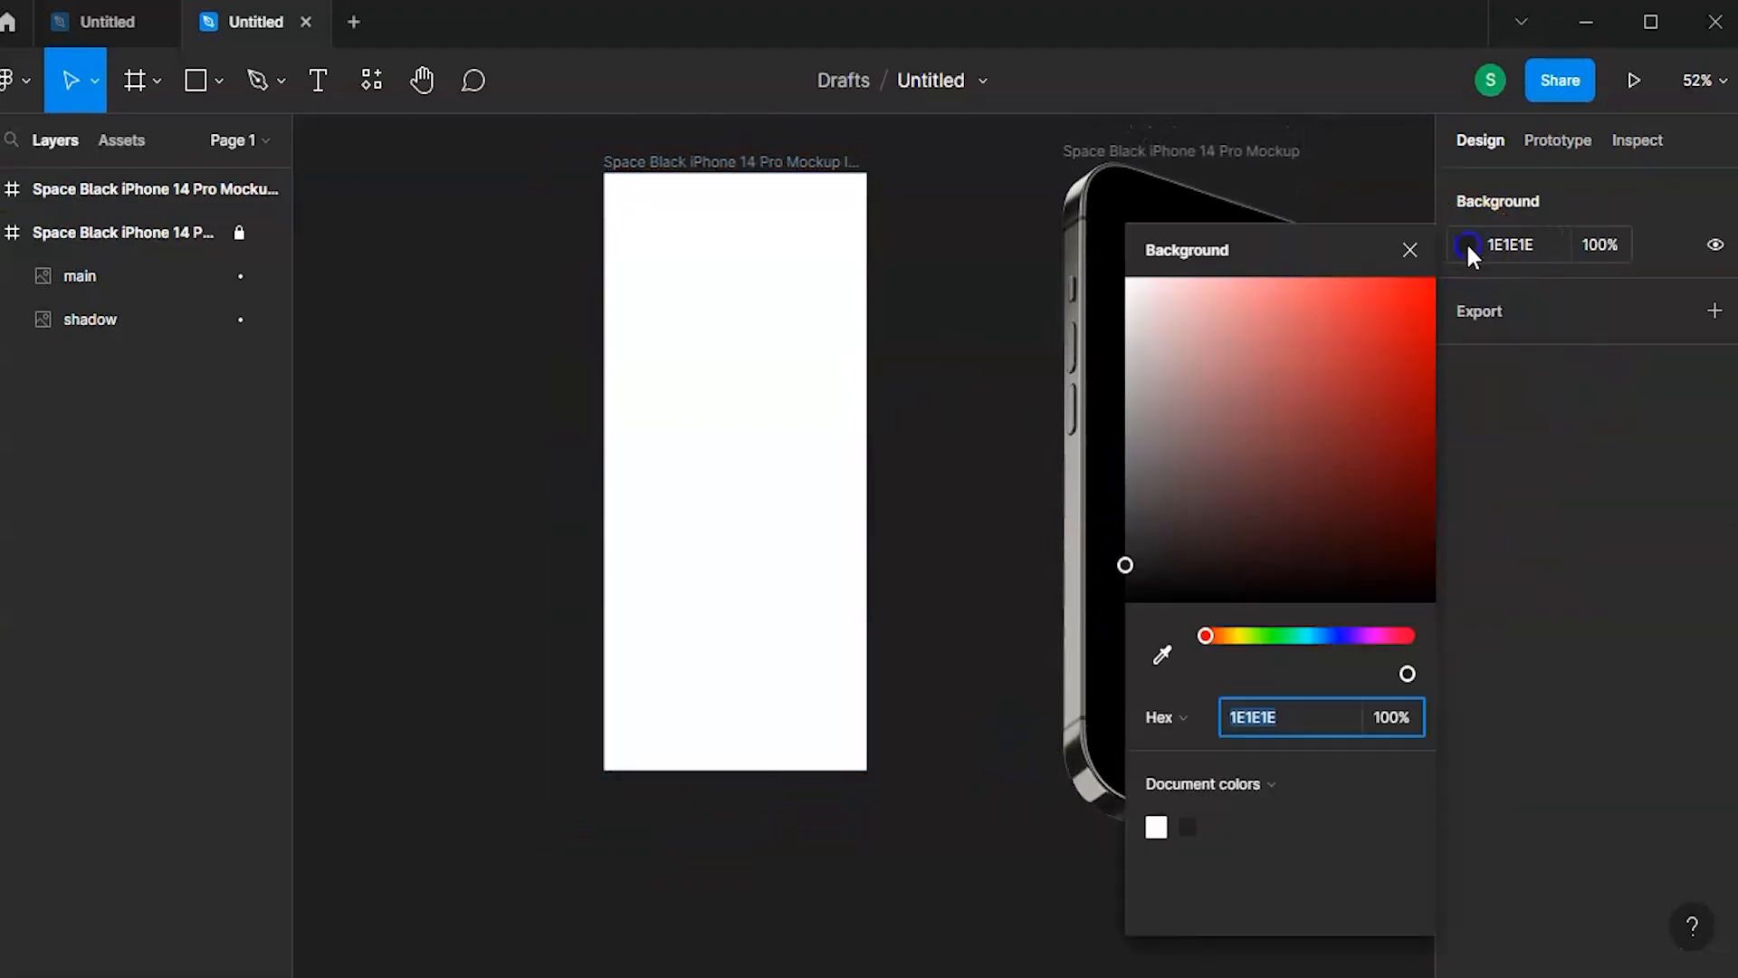
left_click(1382, 636)
left_click(1204, 301)
left_click_drag(1205, 307, 1219, 337)
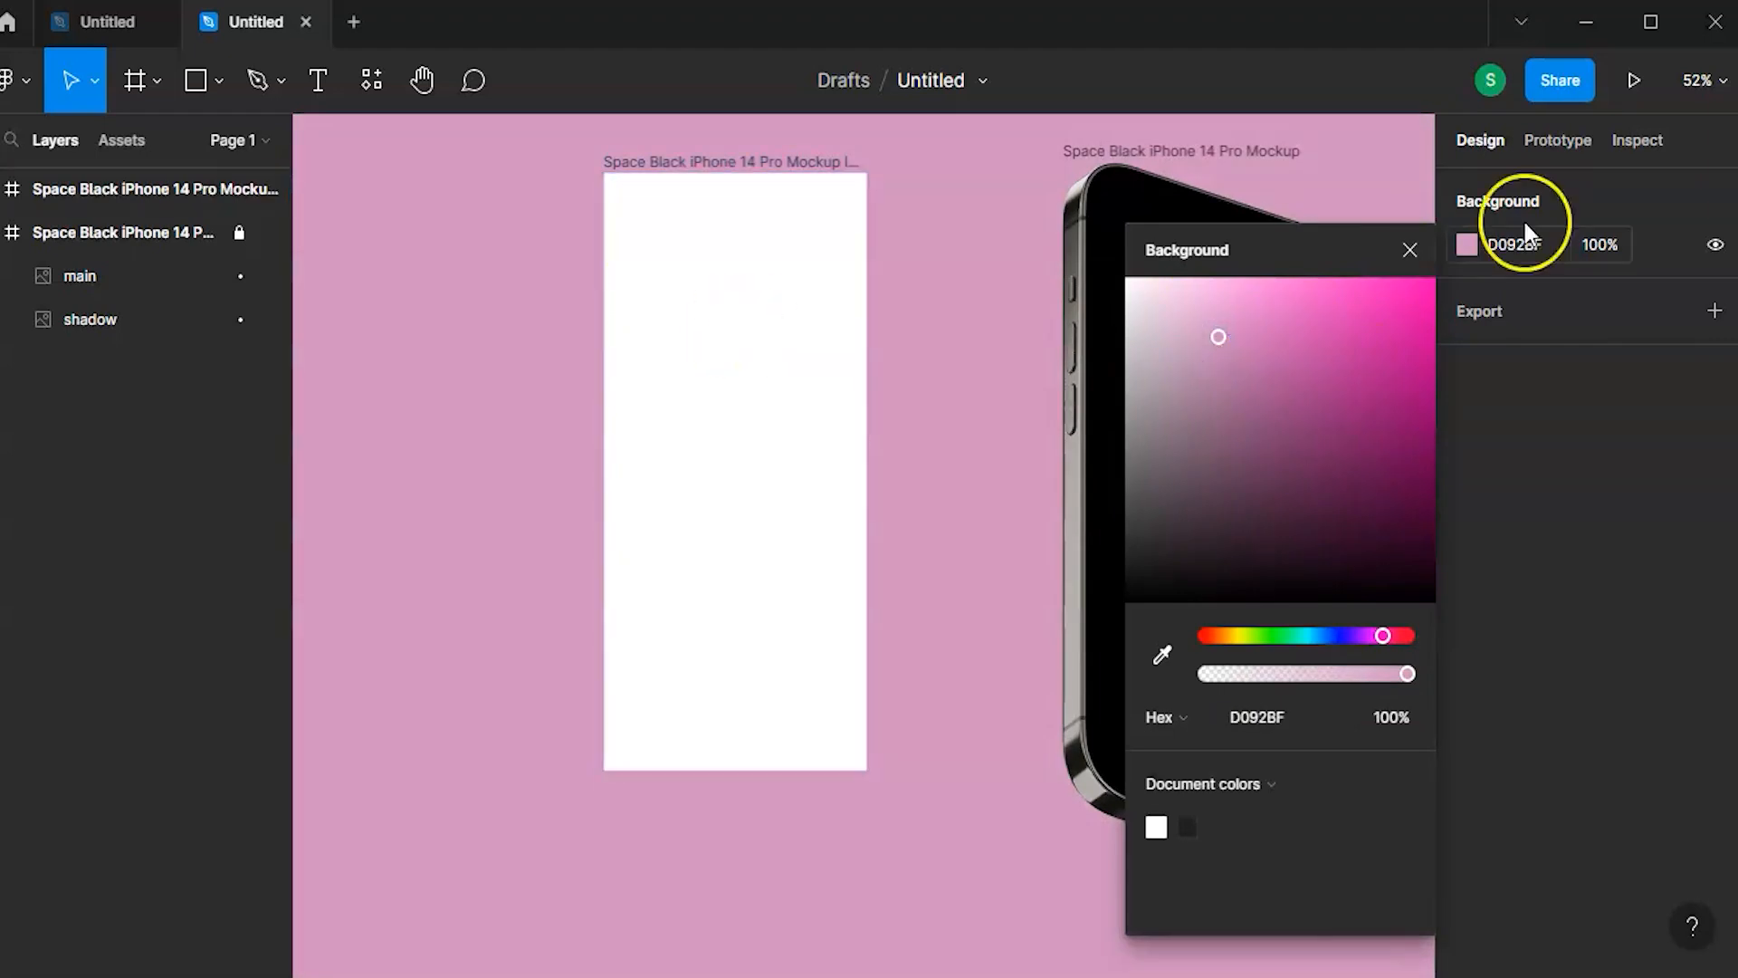
left_click(1409, 250)
- Change the white label frame's fill to blue, 5E8FEF
left_click(652, 225)
scroll(652, 225, "up", 2)
left_click(771, 385)
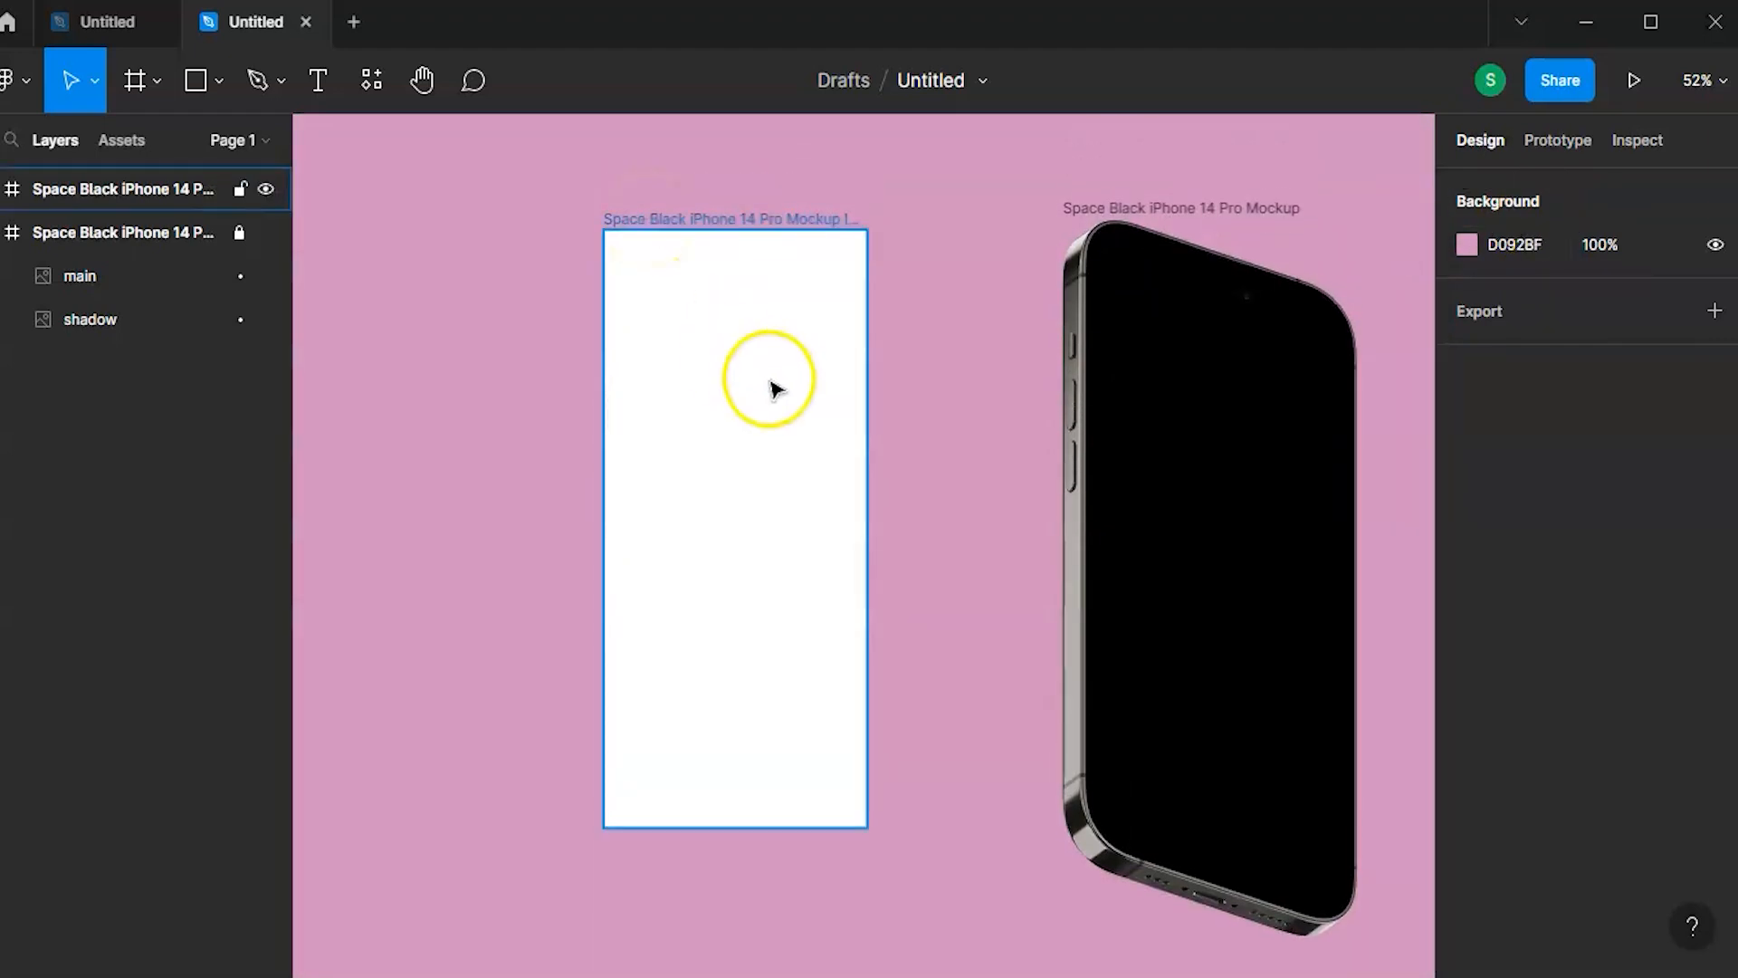
left_click(1466, 782)
left_click(1329, 661)
left_click(1347, 327)
mouse_move(1347, 333)
left_mouse_down()
mouse_move(1296, 322)
mouse_move(1333, 353)
left_mouse_up()
left_click(1315, 332)
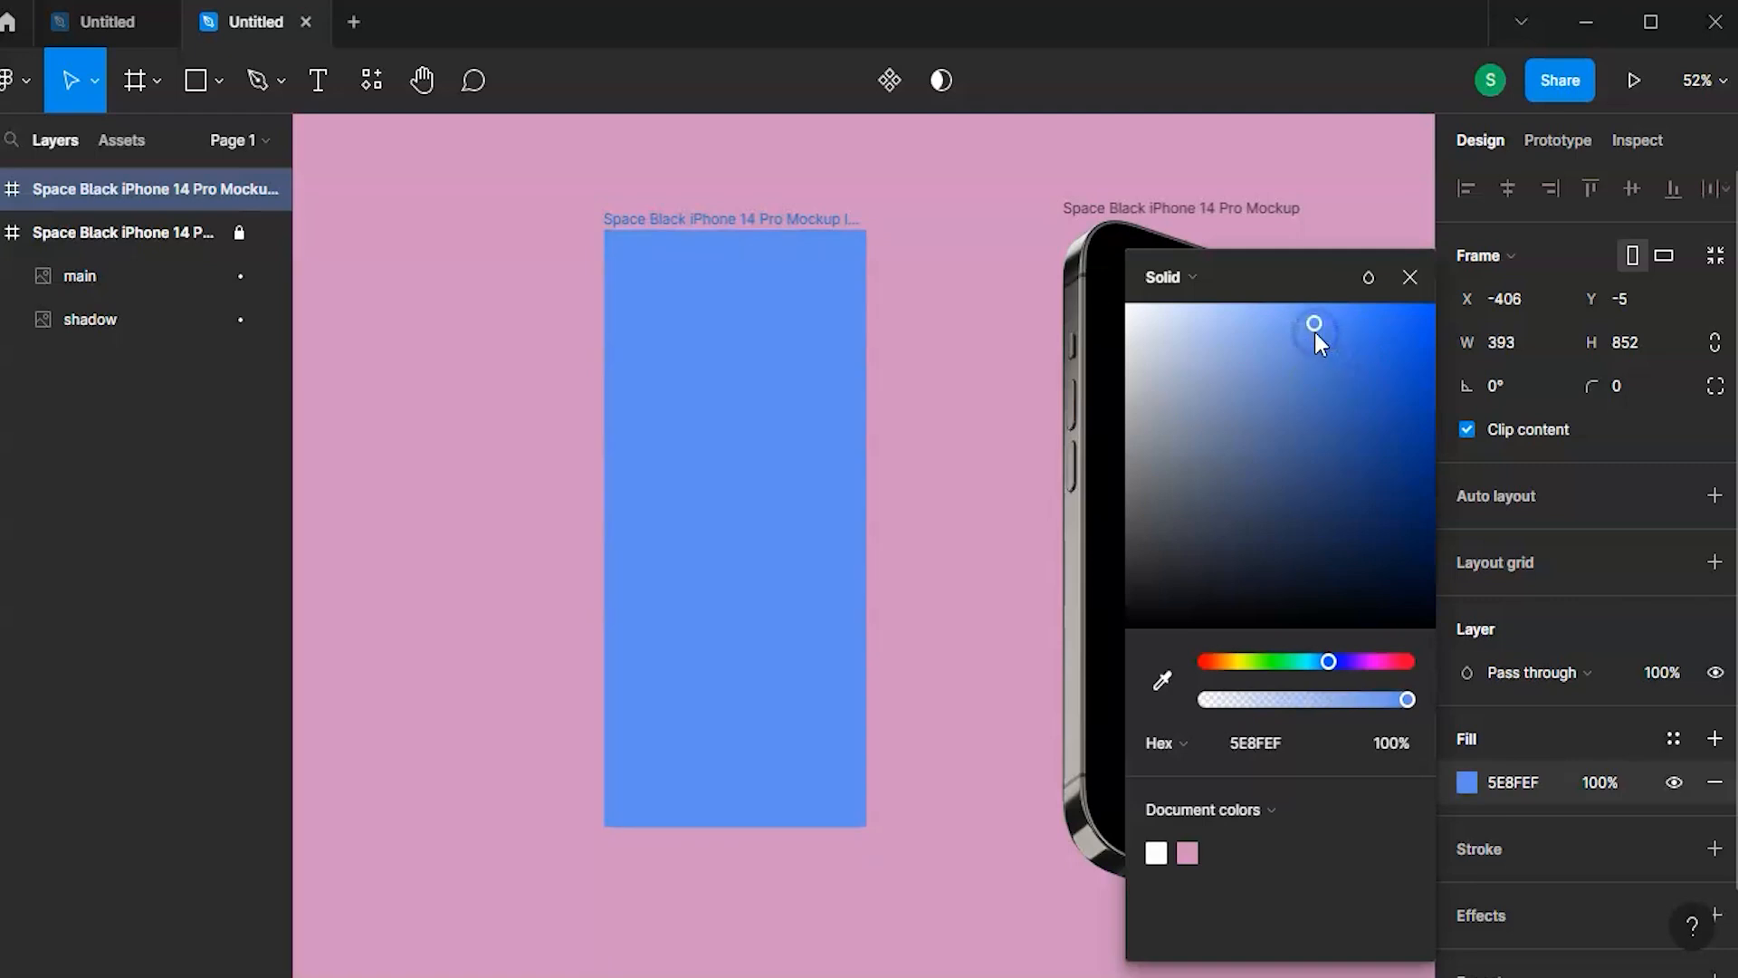
left_click(1409, 277)
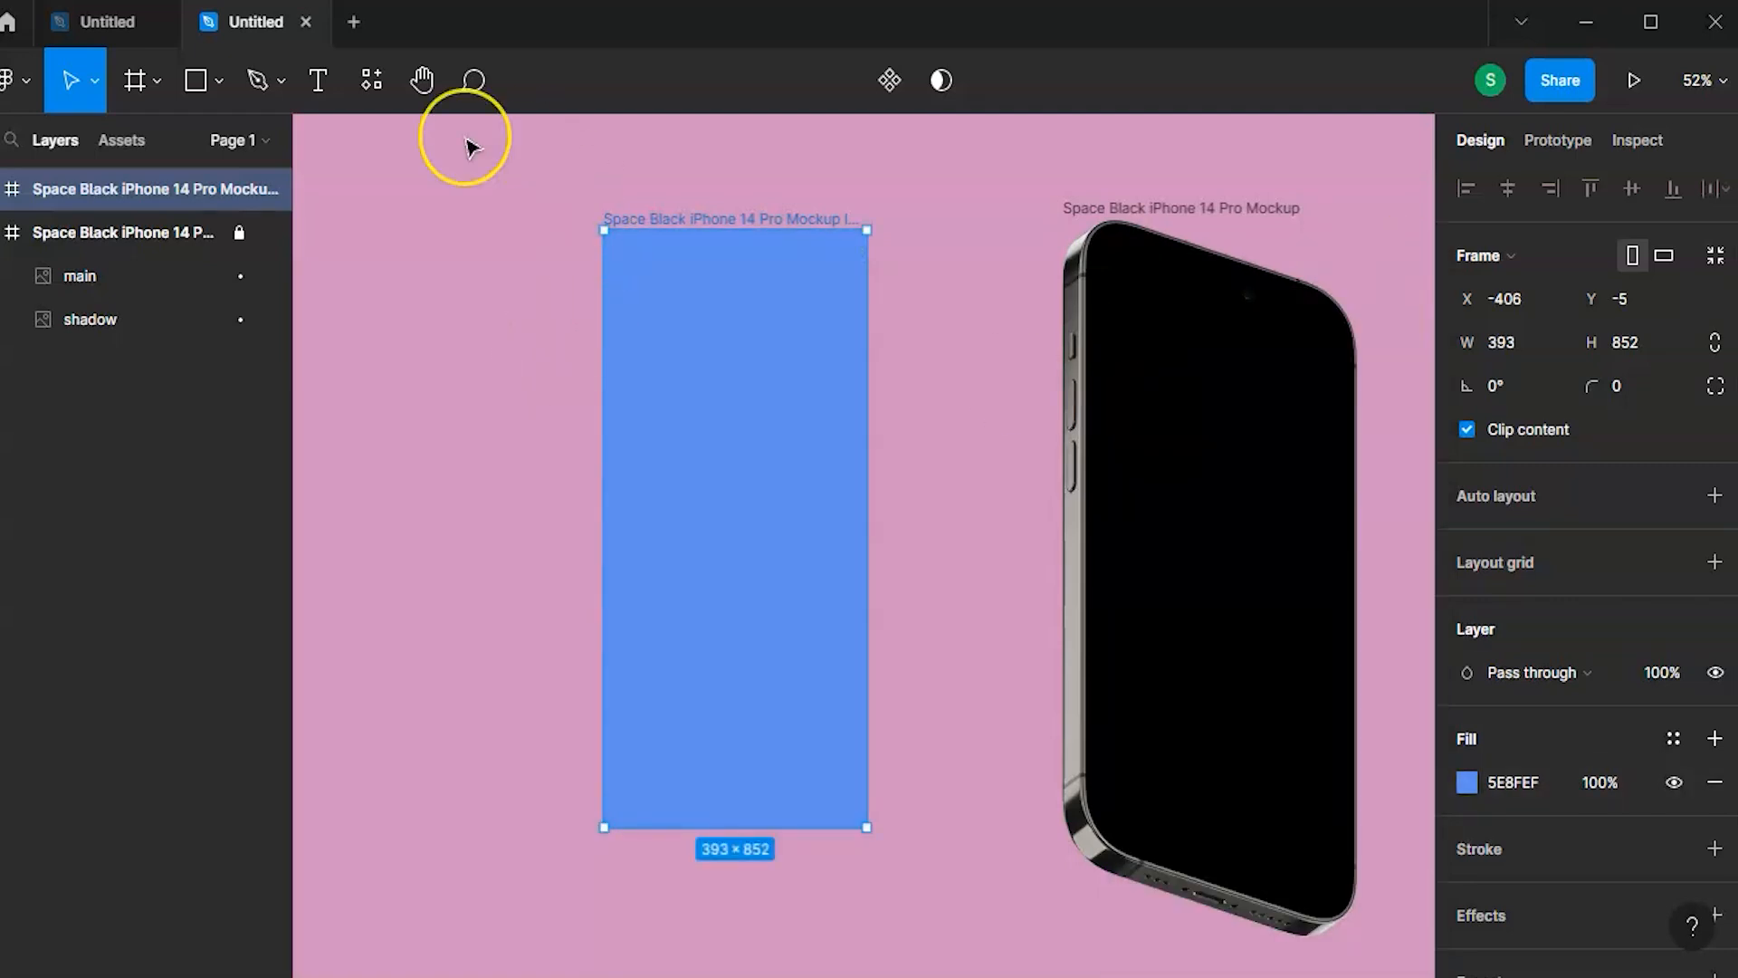
- Draw a vertical line about 803 long just inside the blue label frame's left edge using the Line tool
left_click(219, 78)
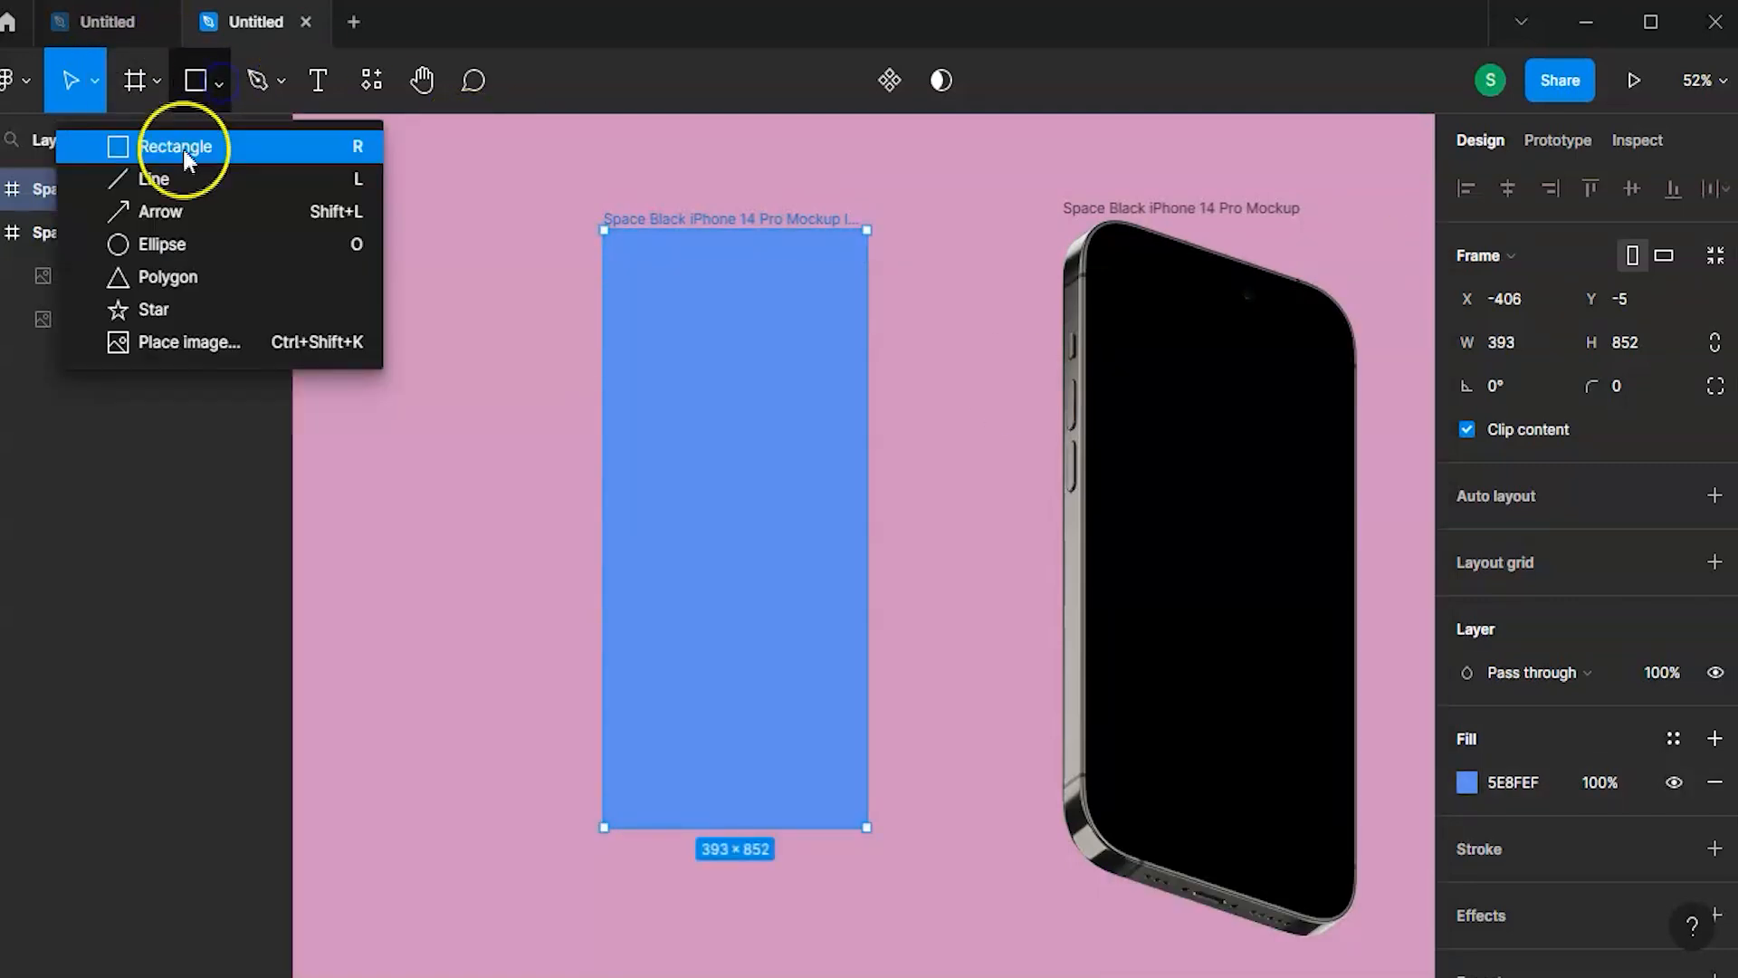
left_click(185, 172)
scroll(600, 314, "up", 5)
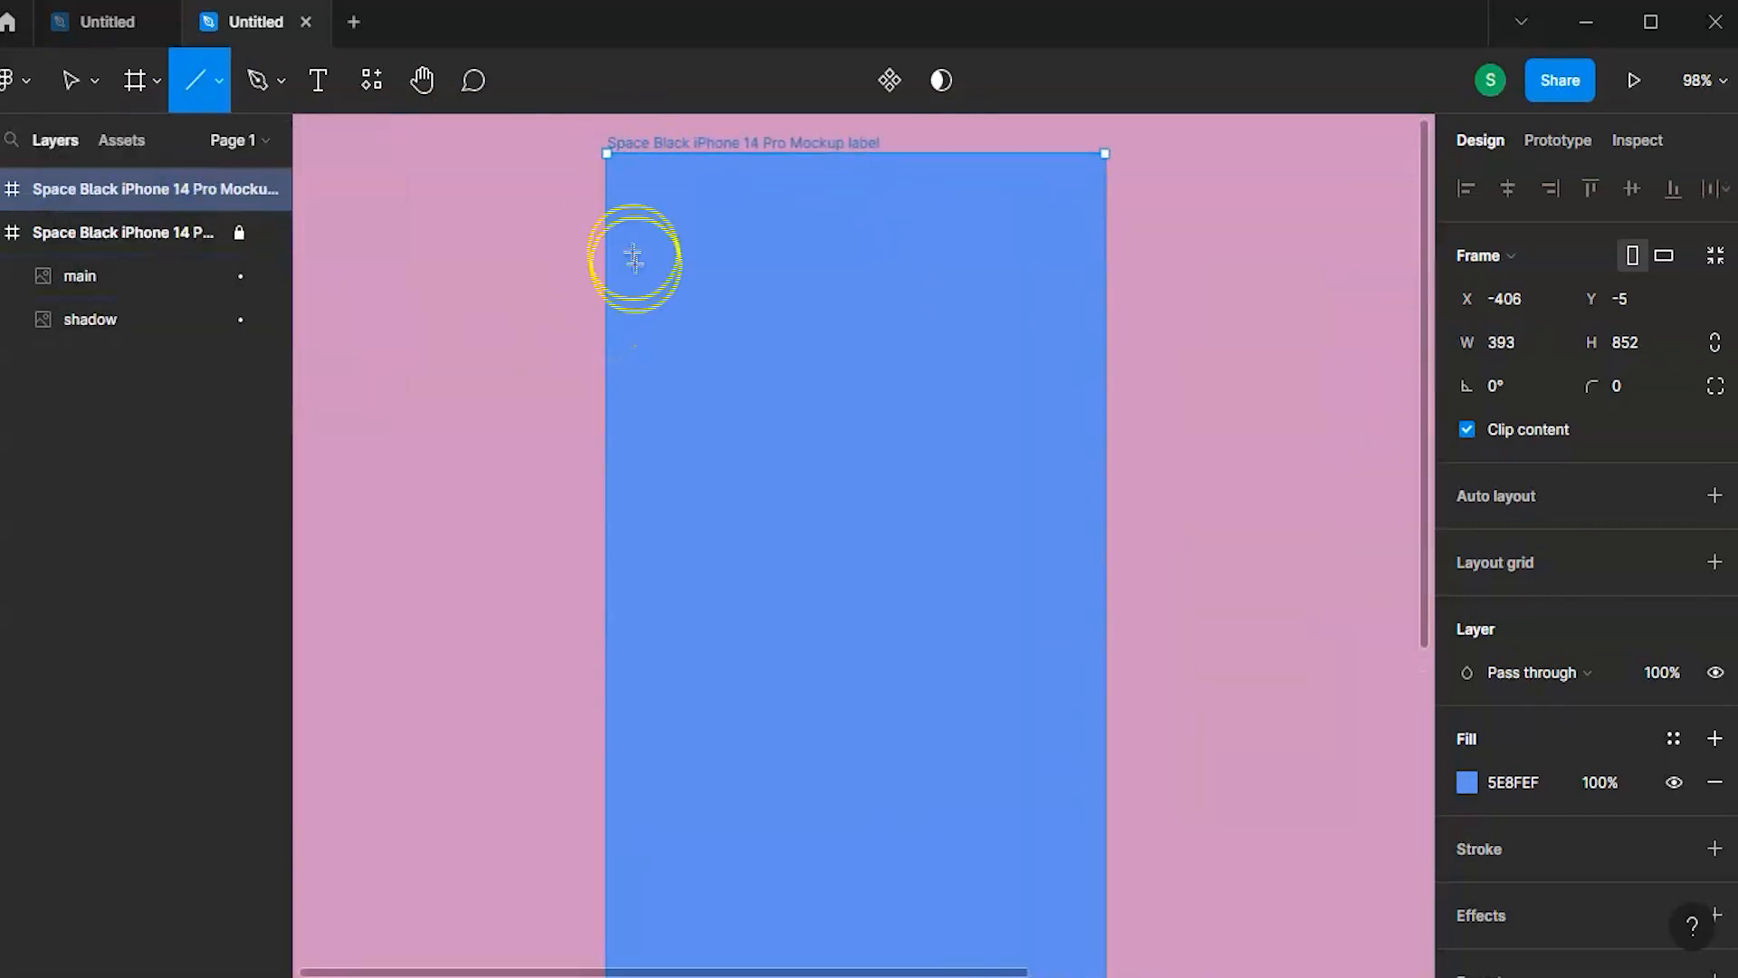
scroll(633, 258, "down", 3)
left_click_drag(618, 210, 618, 407)
left_click_drag(610, 507, 641, 759)
left_click_drag(621, 214, 630, 215)
left_click_drag(640, 753, 631, 870)
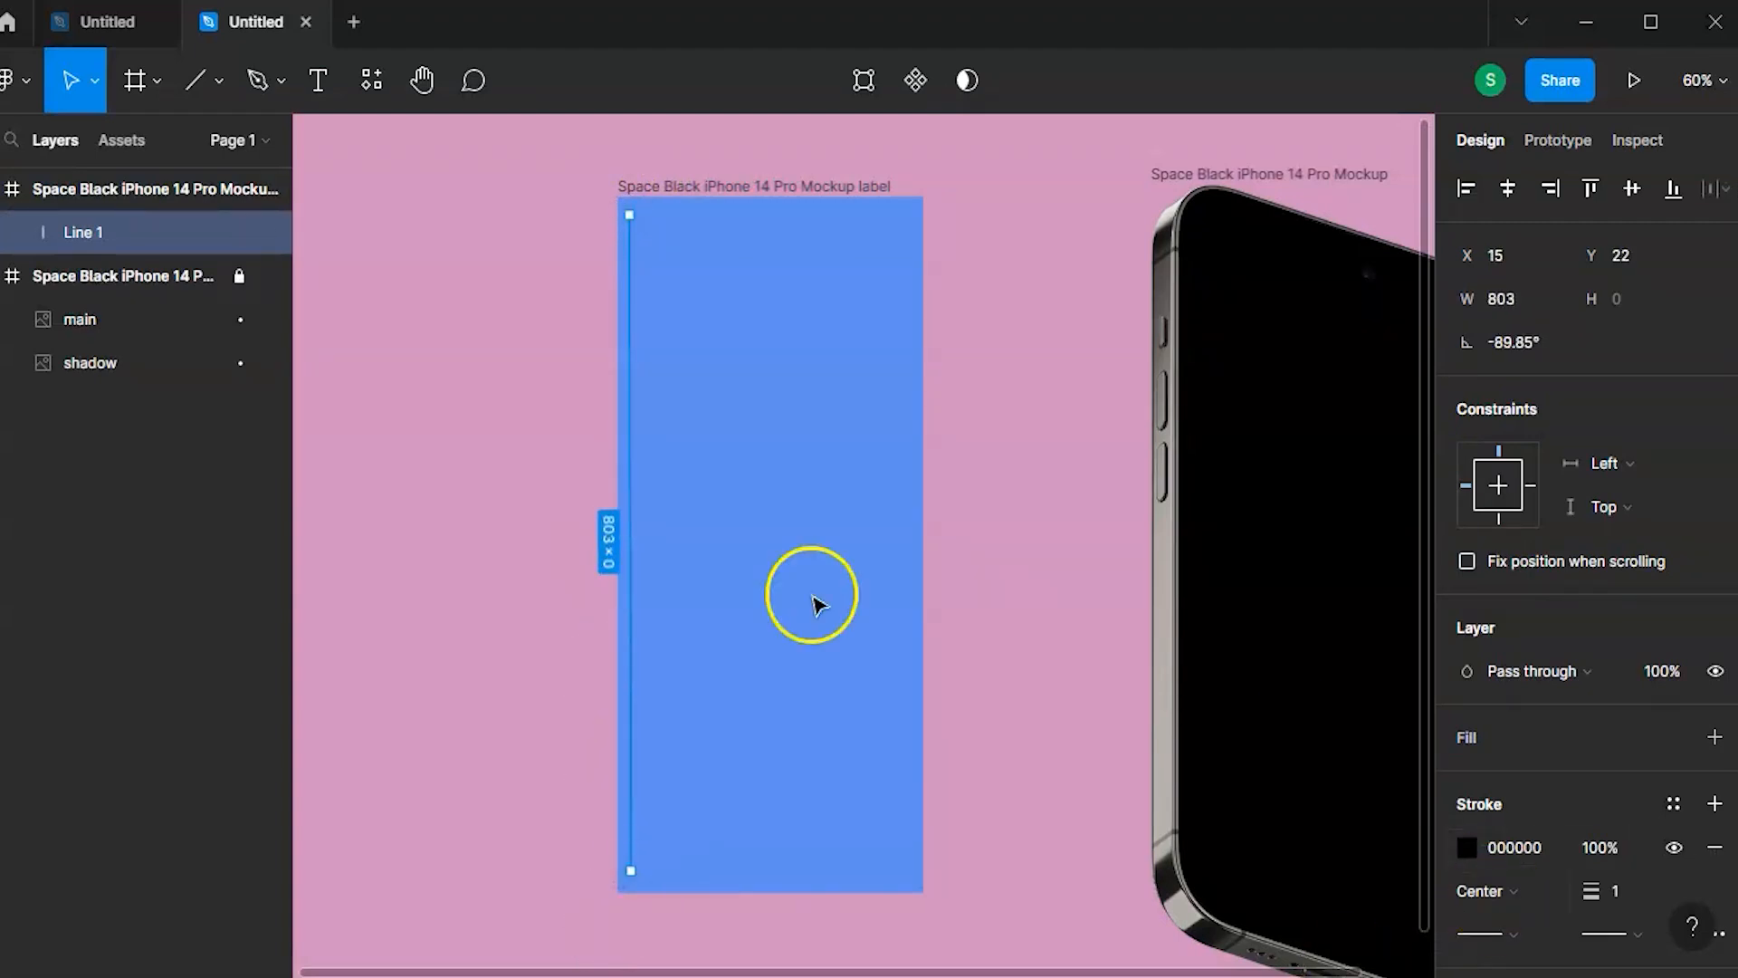
left_click(633, 593)
left_click(1476, 258)
left_click_drag(1355, 634, 1258, 636)
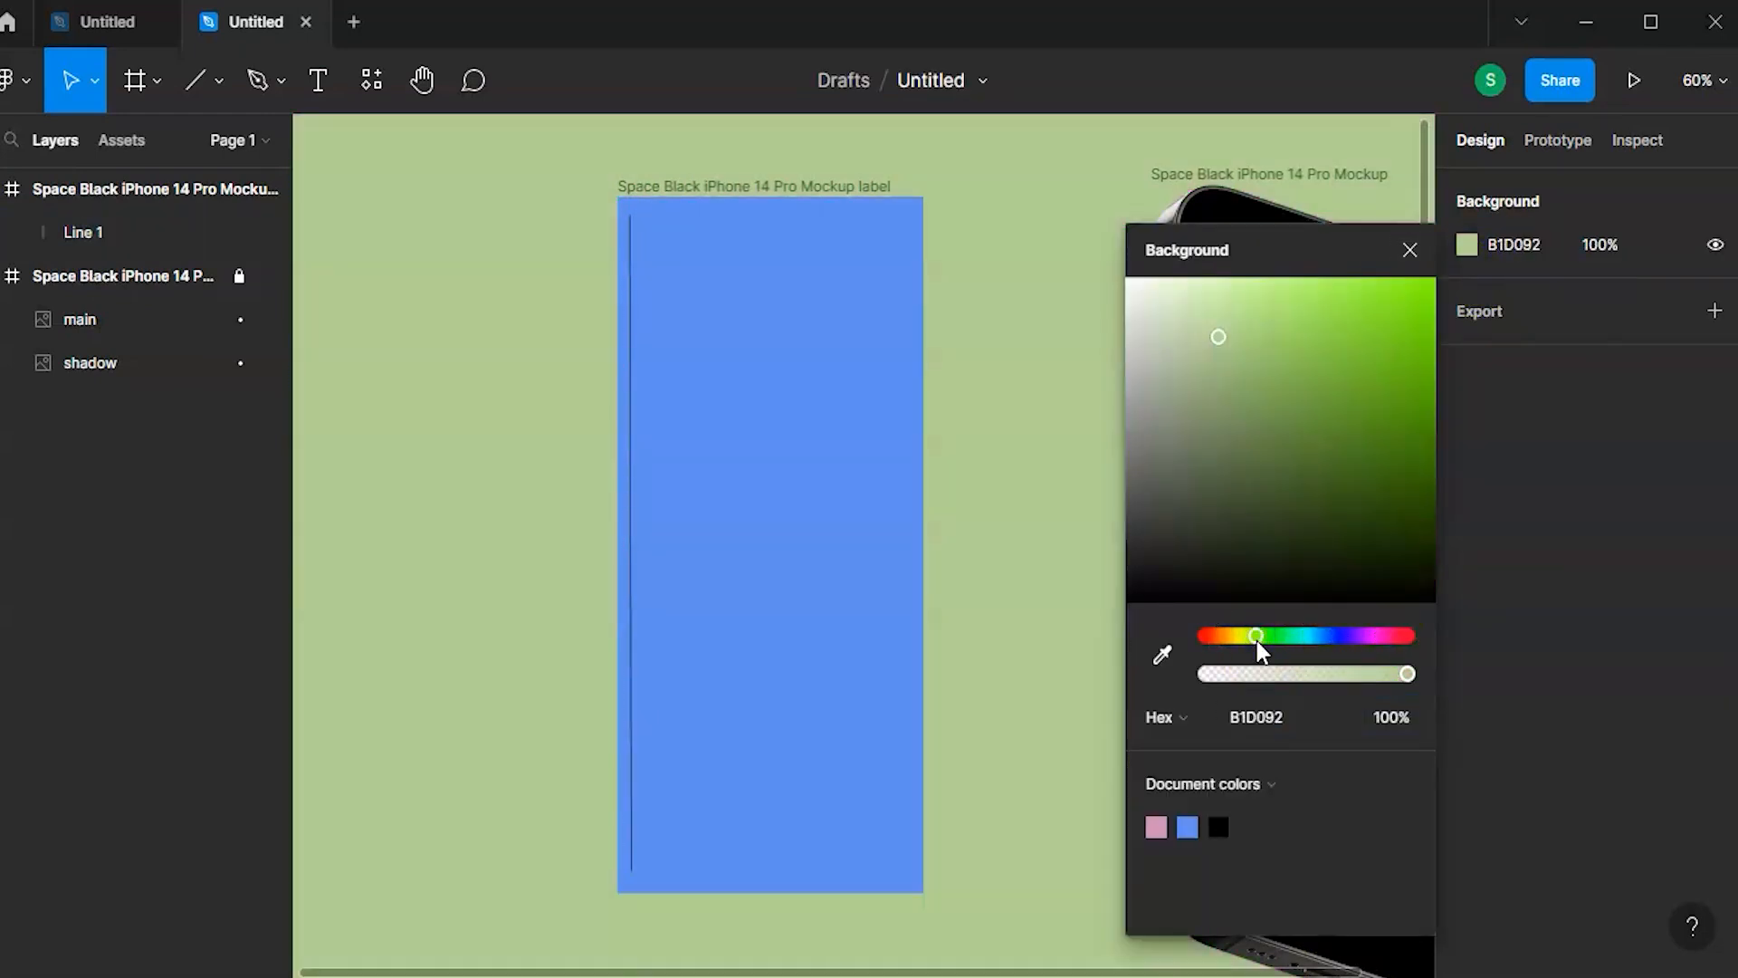
key("ctrl+z")
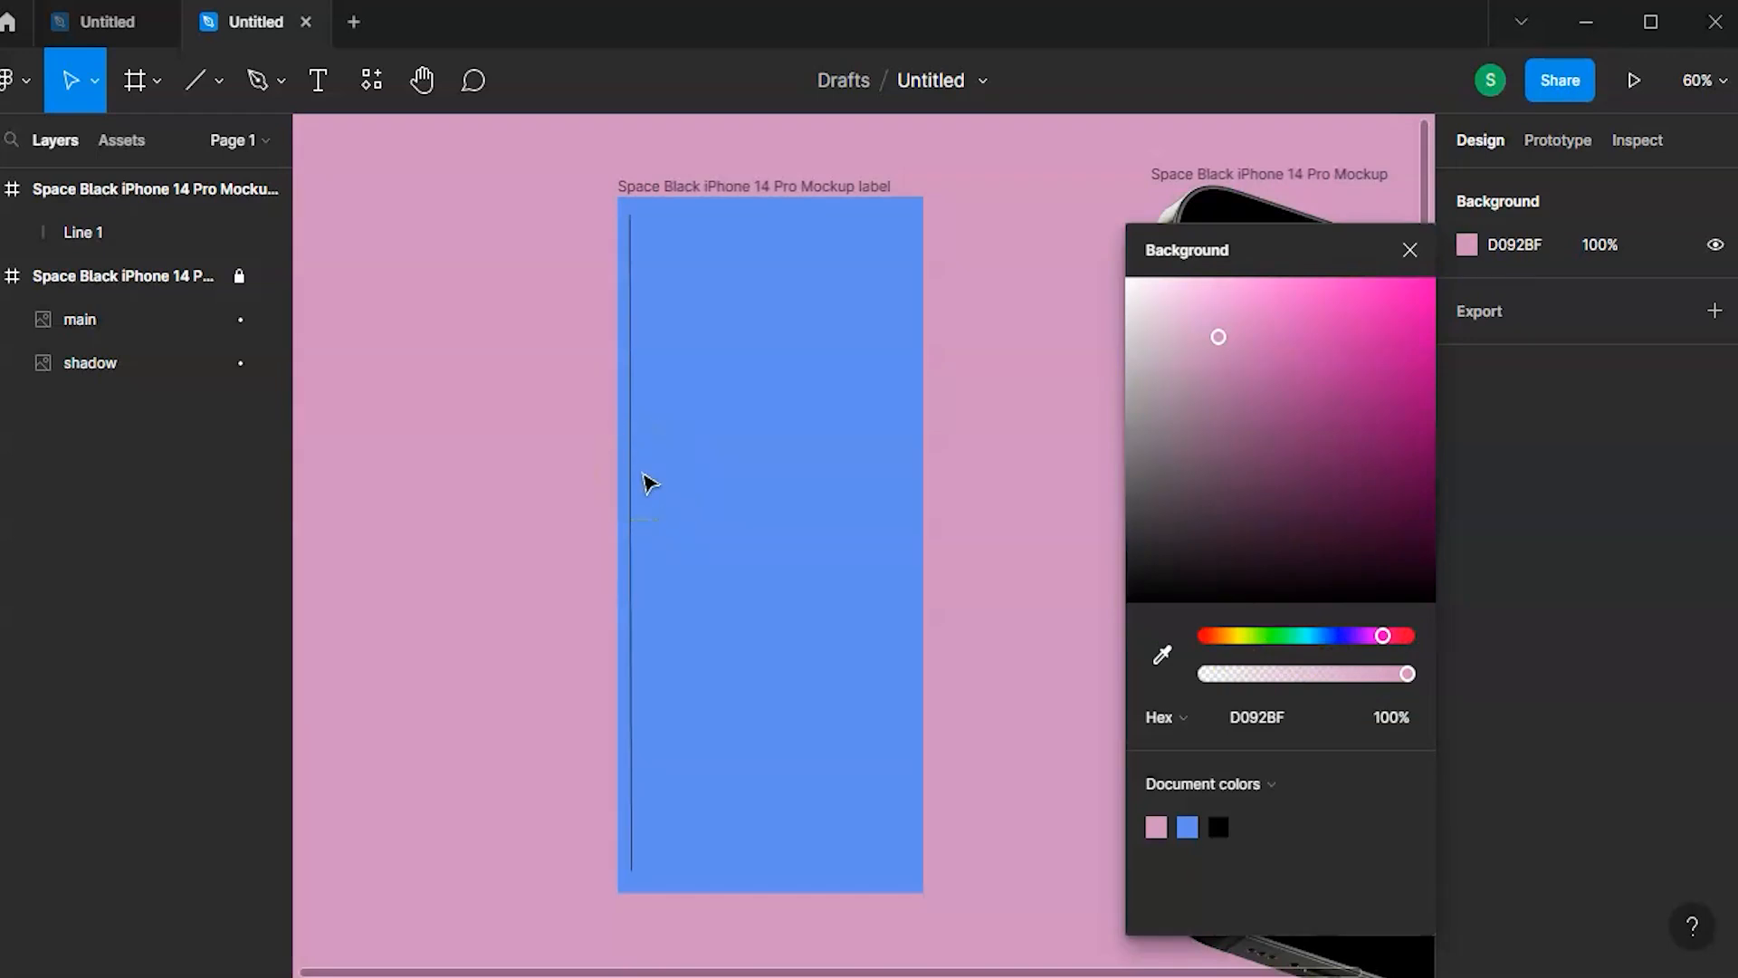
- Set the vertical line's stroke color to 972828 and draw a horizontal line across the label frame's bottom margin
left_click(633, 803)
key("l")
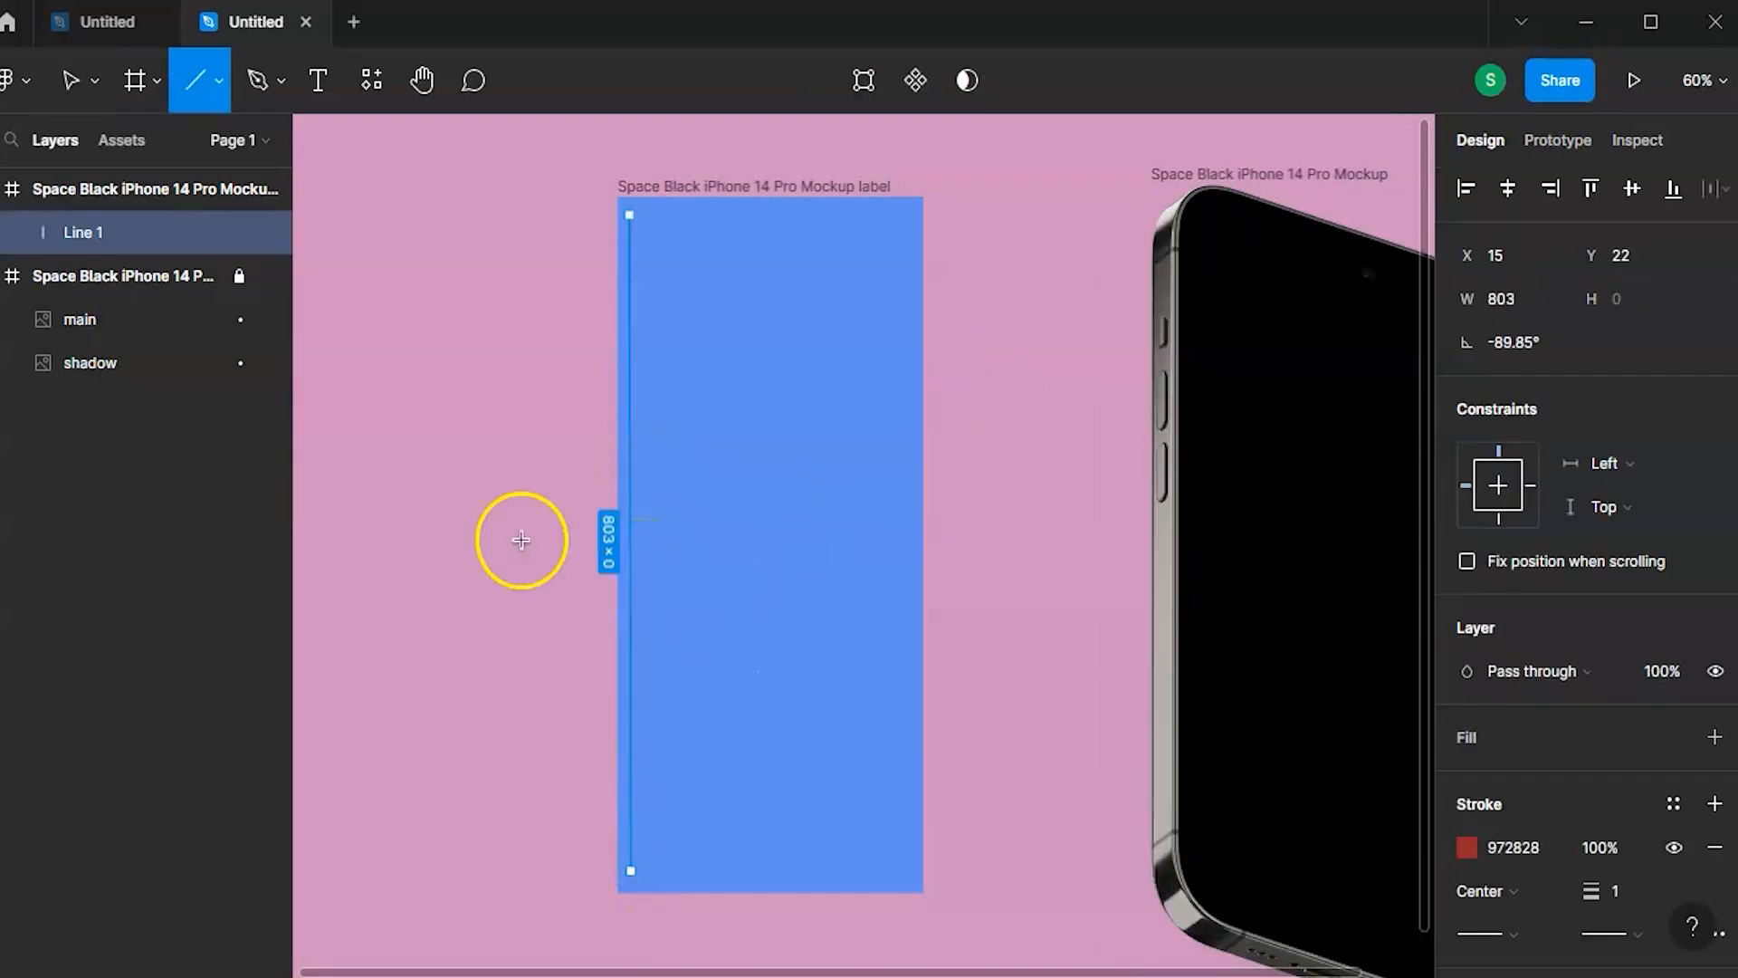
left_click_drag(631, 873, 908, 871)
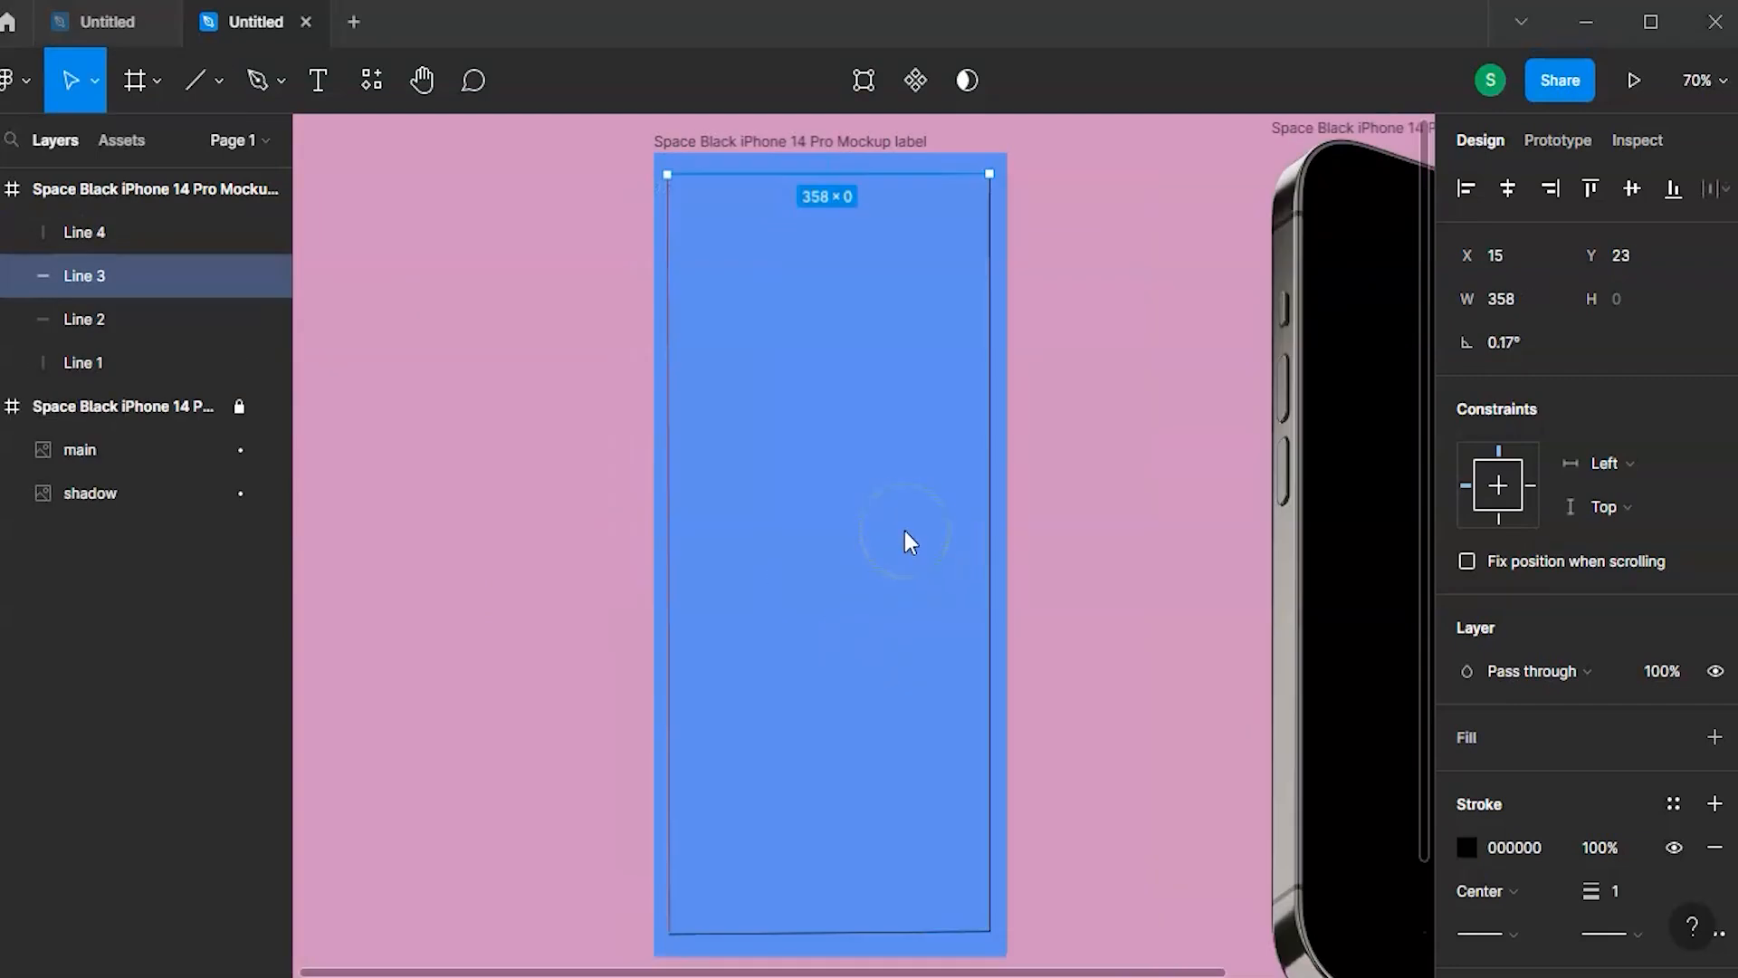
- Set the left vertical line's stroke weight to 5 and its stroke color to black
left_click(670, 344)
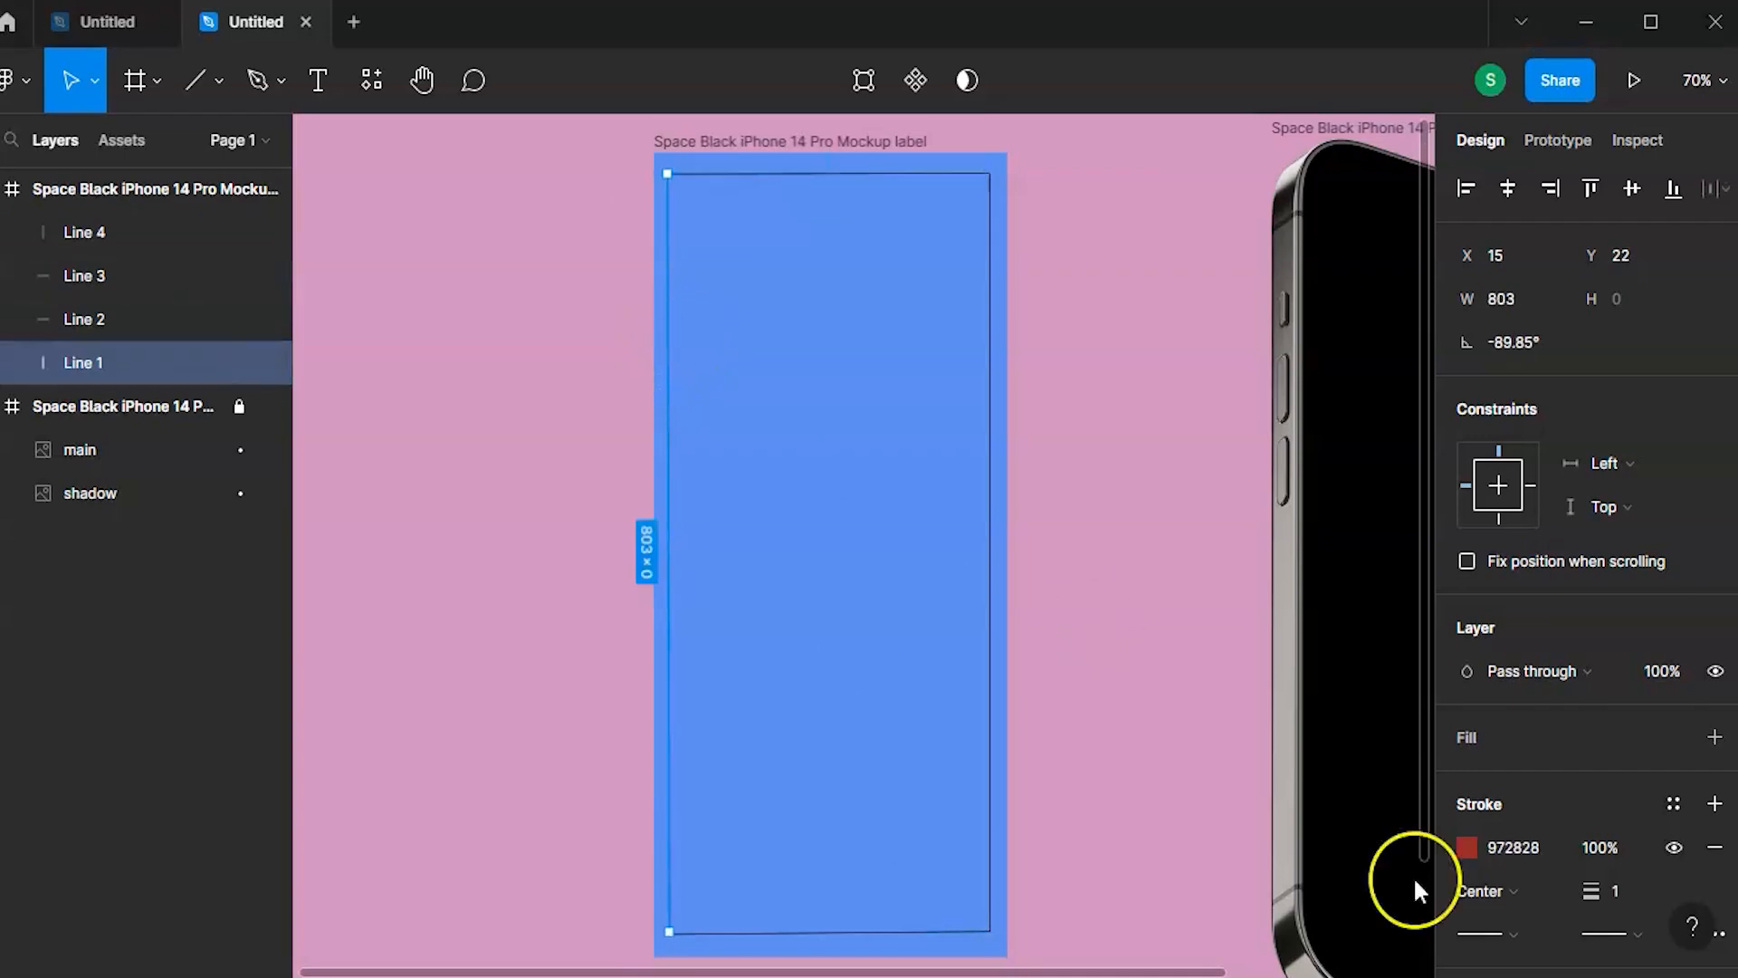
mouse_move(1590, 891)
left_mouse_down()
mouse_move(1608, 965)
mouse_move(1623, 965)
left_mouse_up()
left_click(1466, 848)
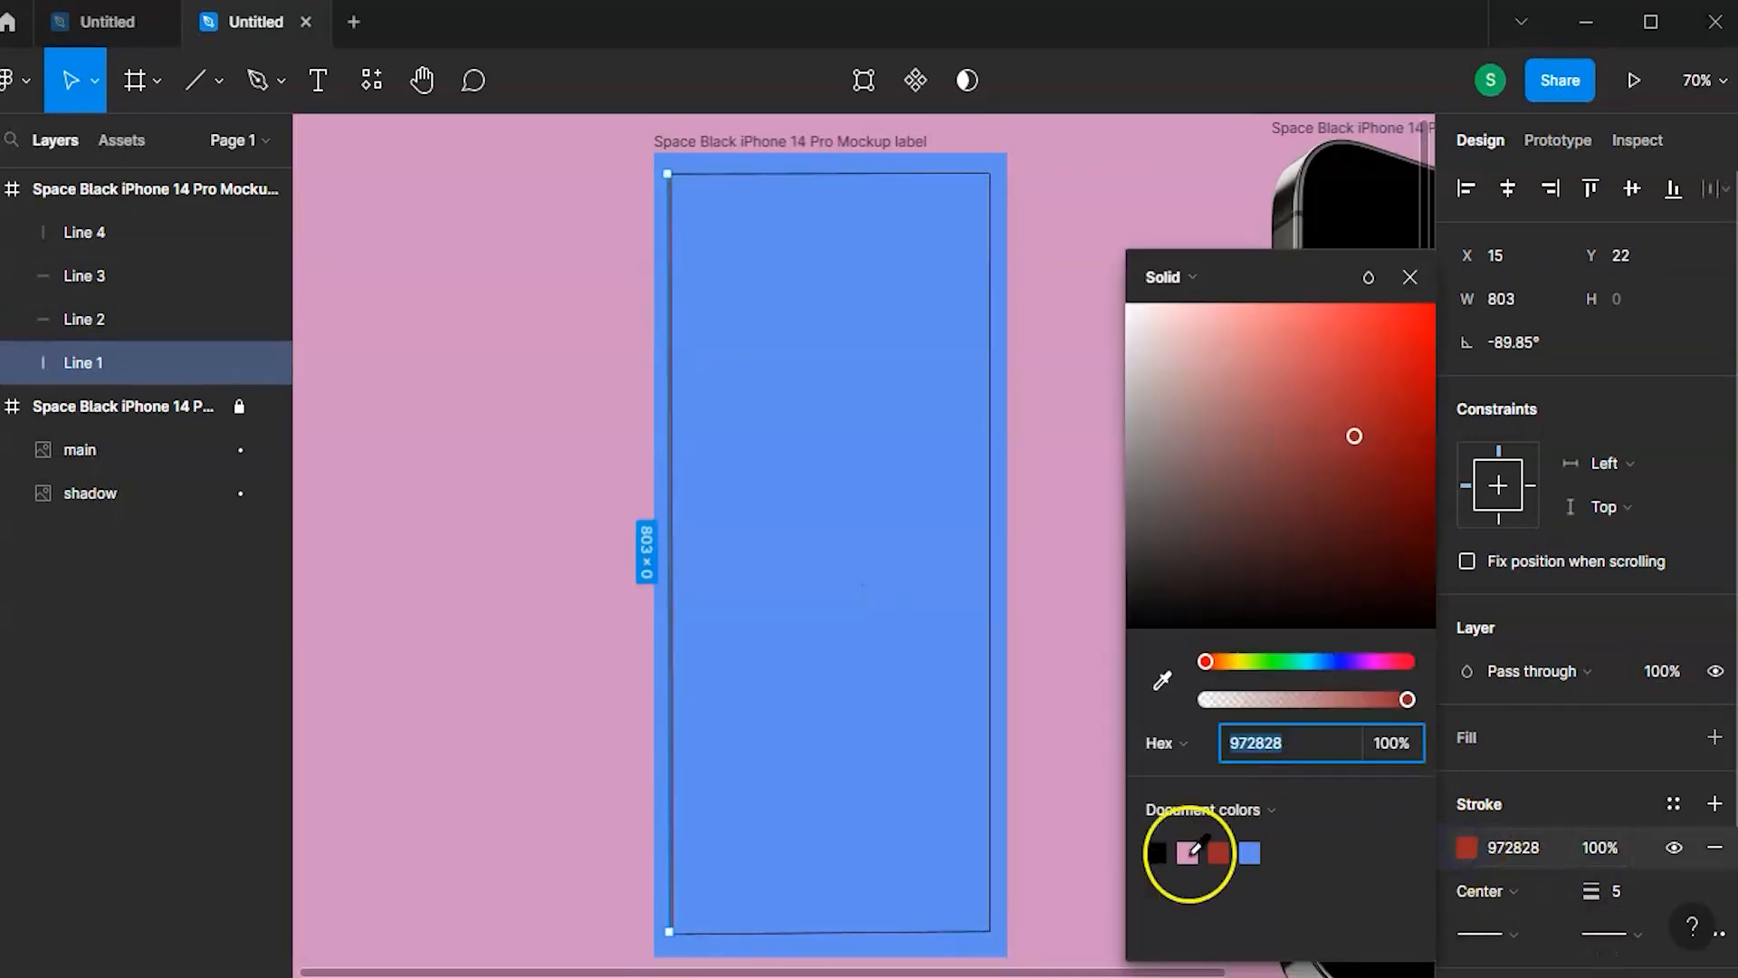
left_click(1157, 852)
- Set the bottom border line's stroke weight to 3 and thicken the right and top border lines as well
left_click(884, 942)
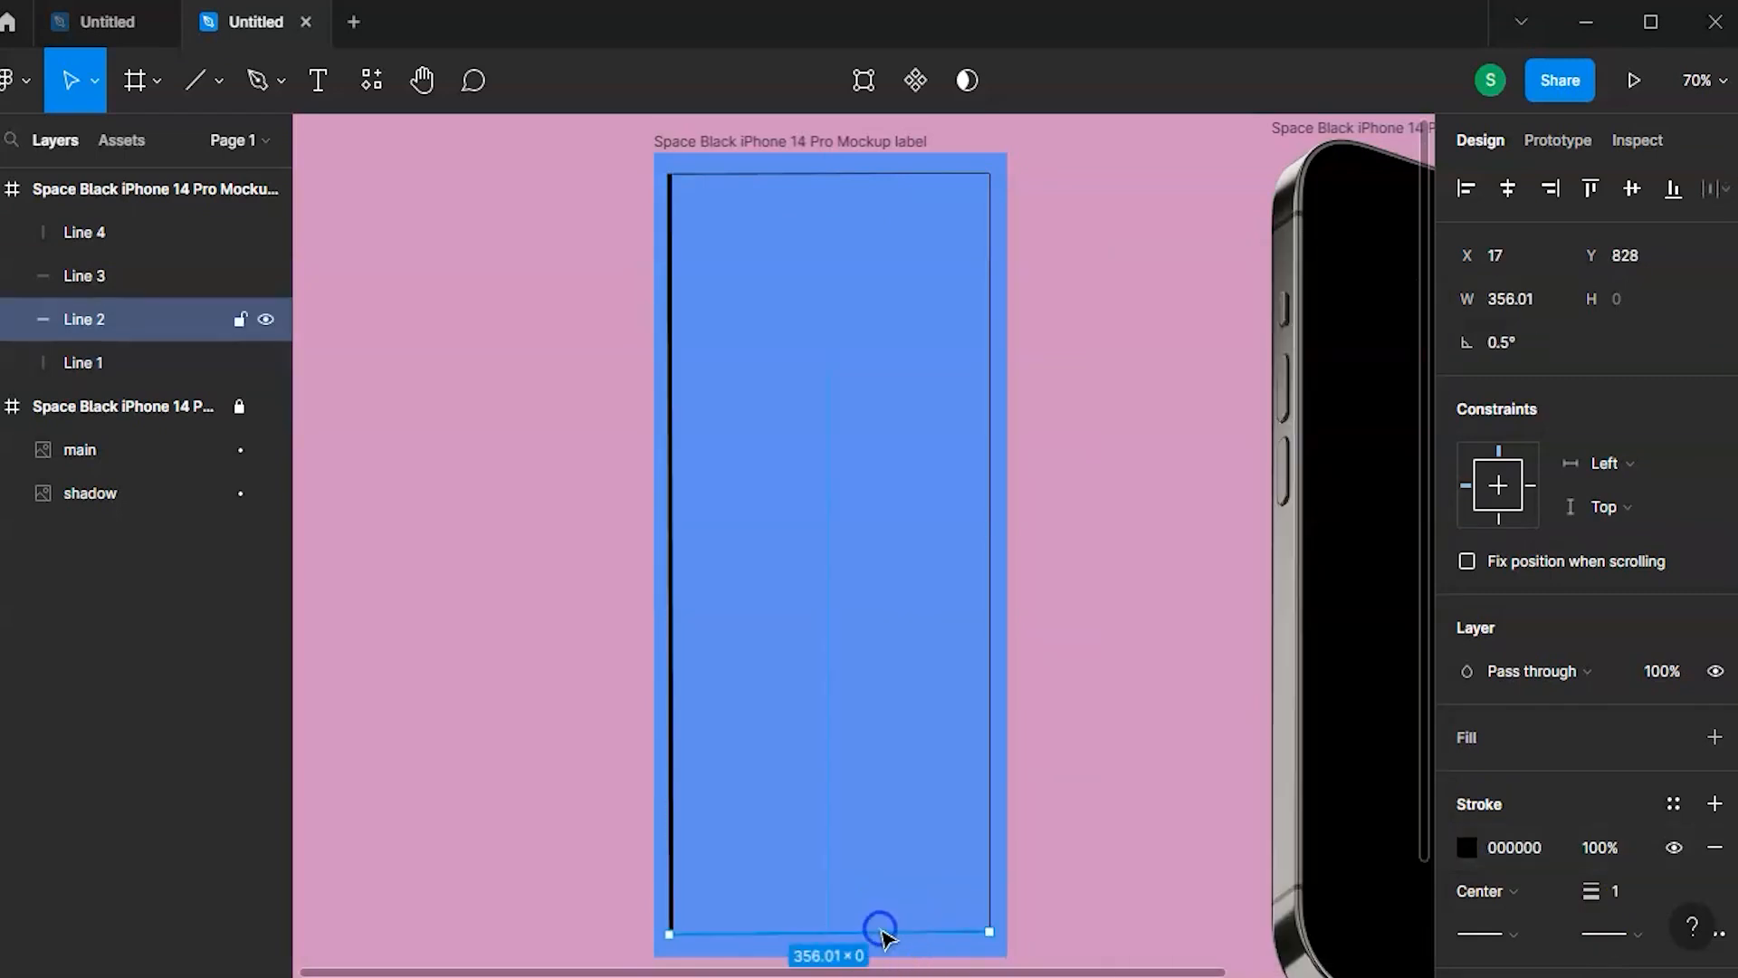
left_click_drag(1591, 894, 1596, 916)
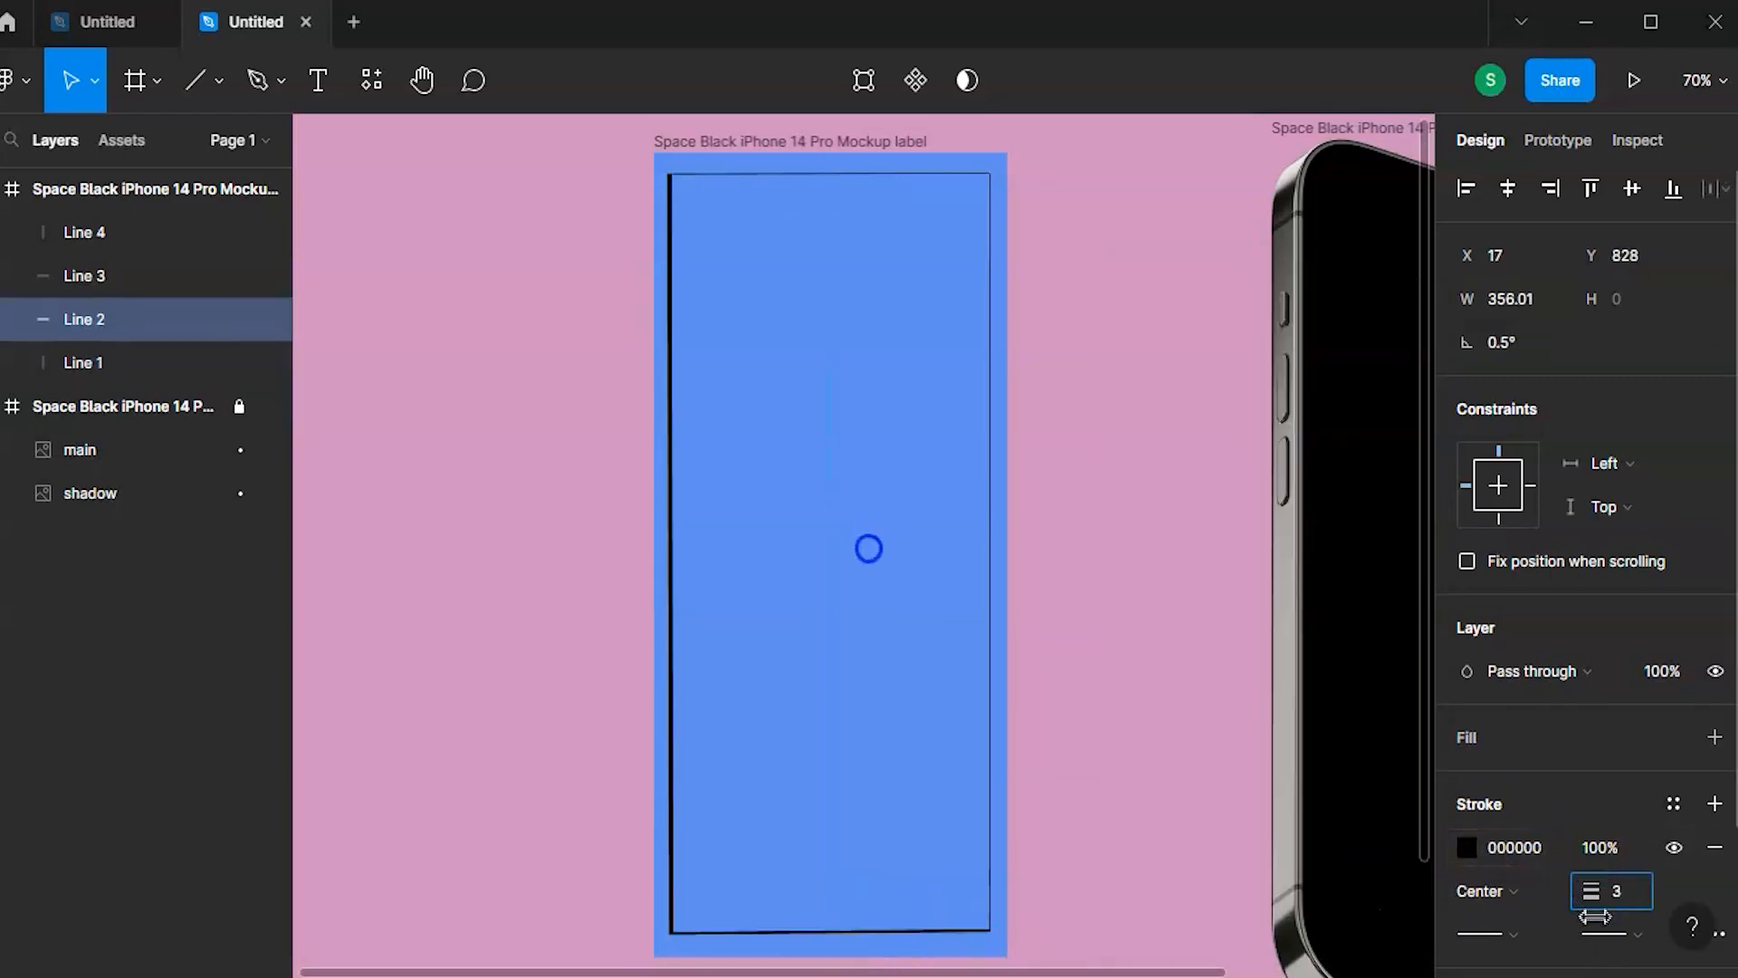
left_click_drag(873, 565, 991, 759)
left_click(1157, 605)
scroll(1158, 605, "down", 1)
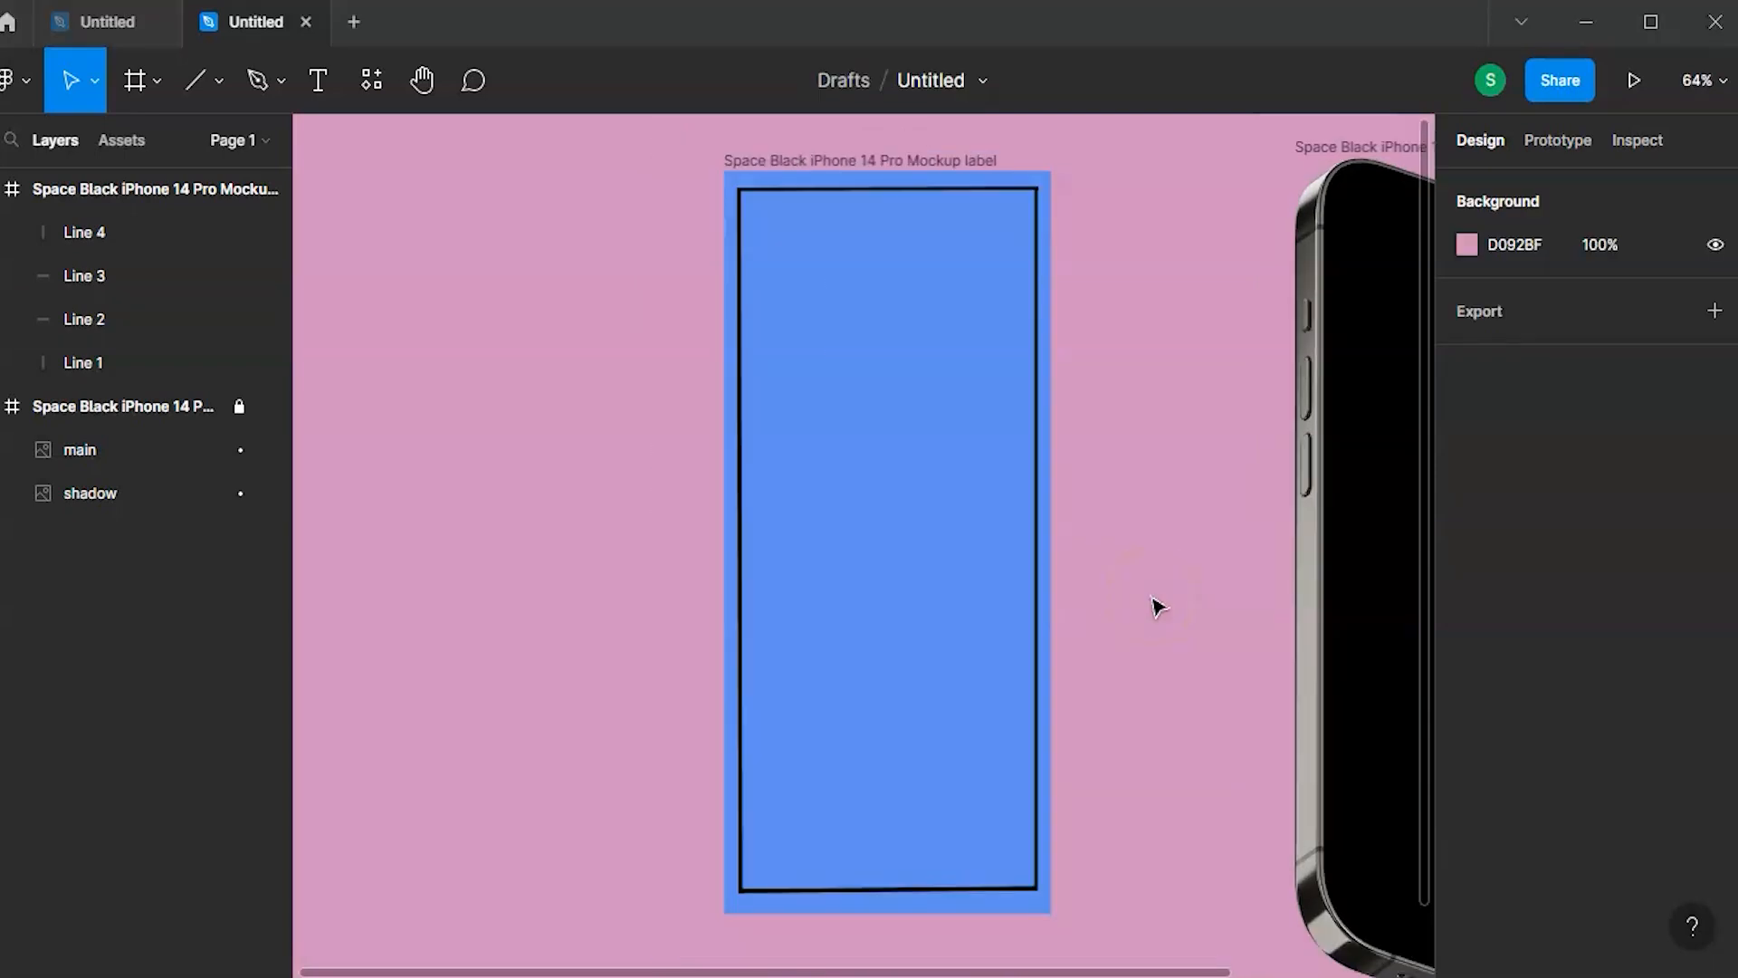
- Add the text "HealthyEat" inside the border, somewhat above the middle of the blue label frame
left_click(313, 94)
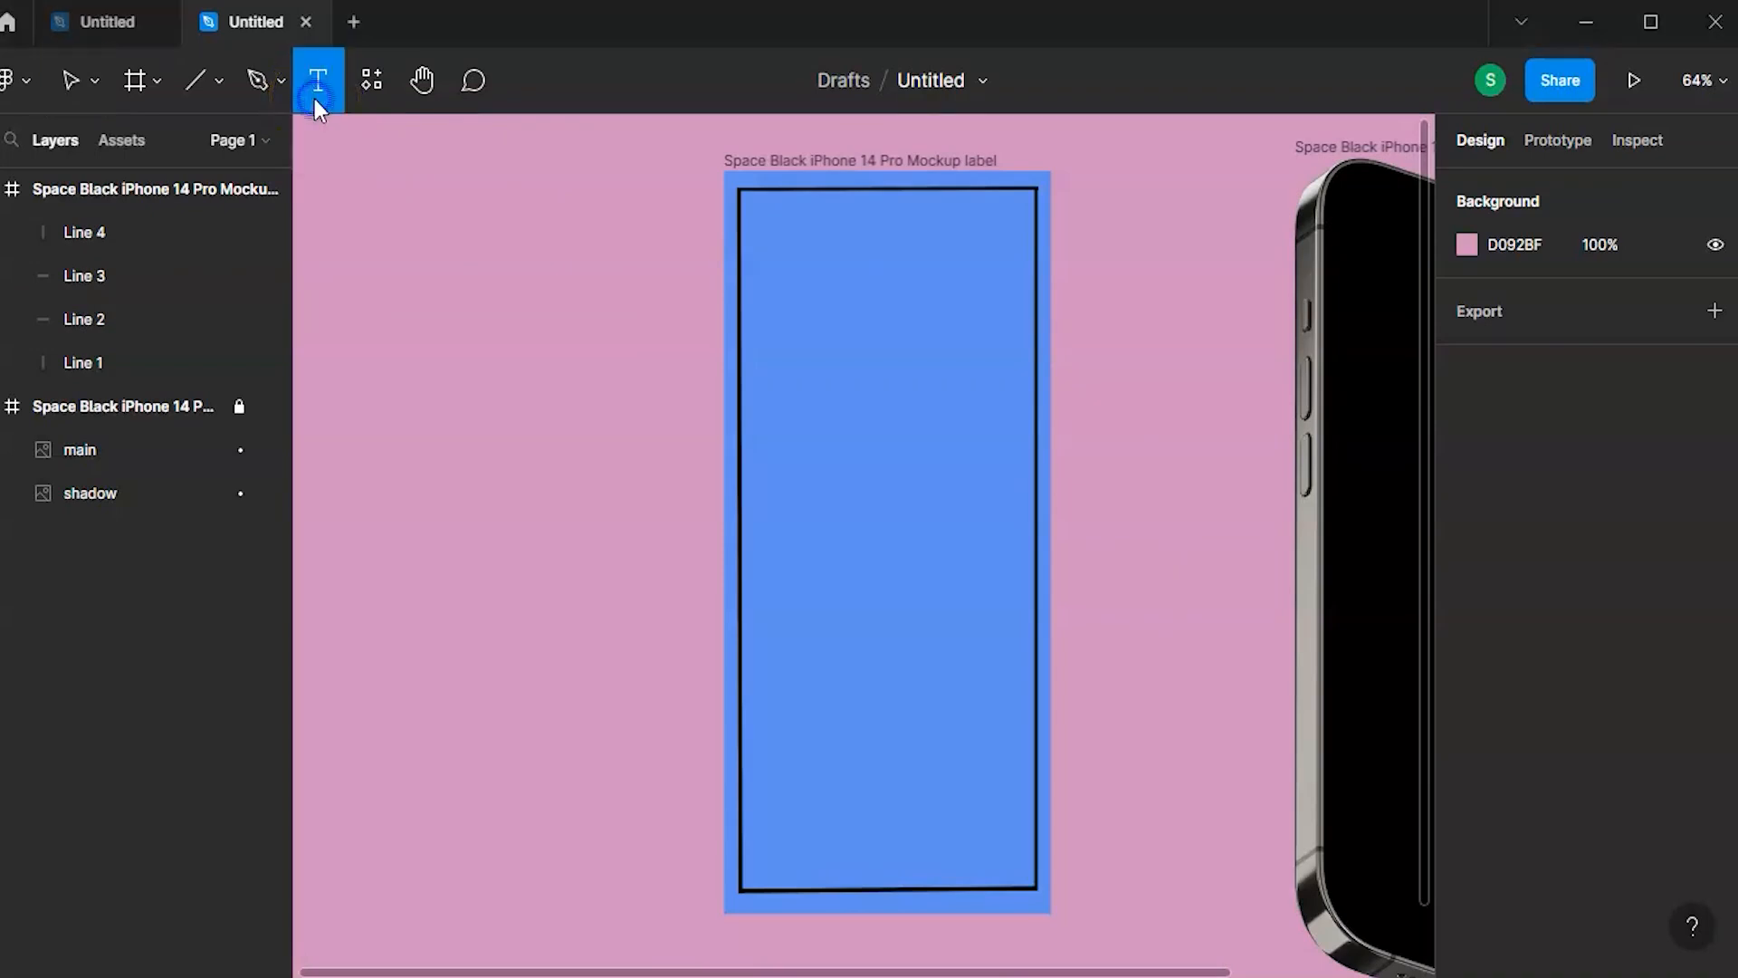
left_click(776, 429)
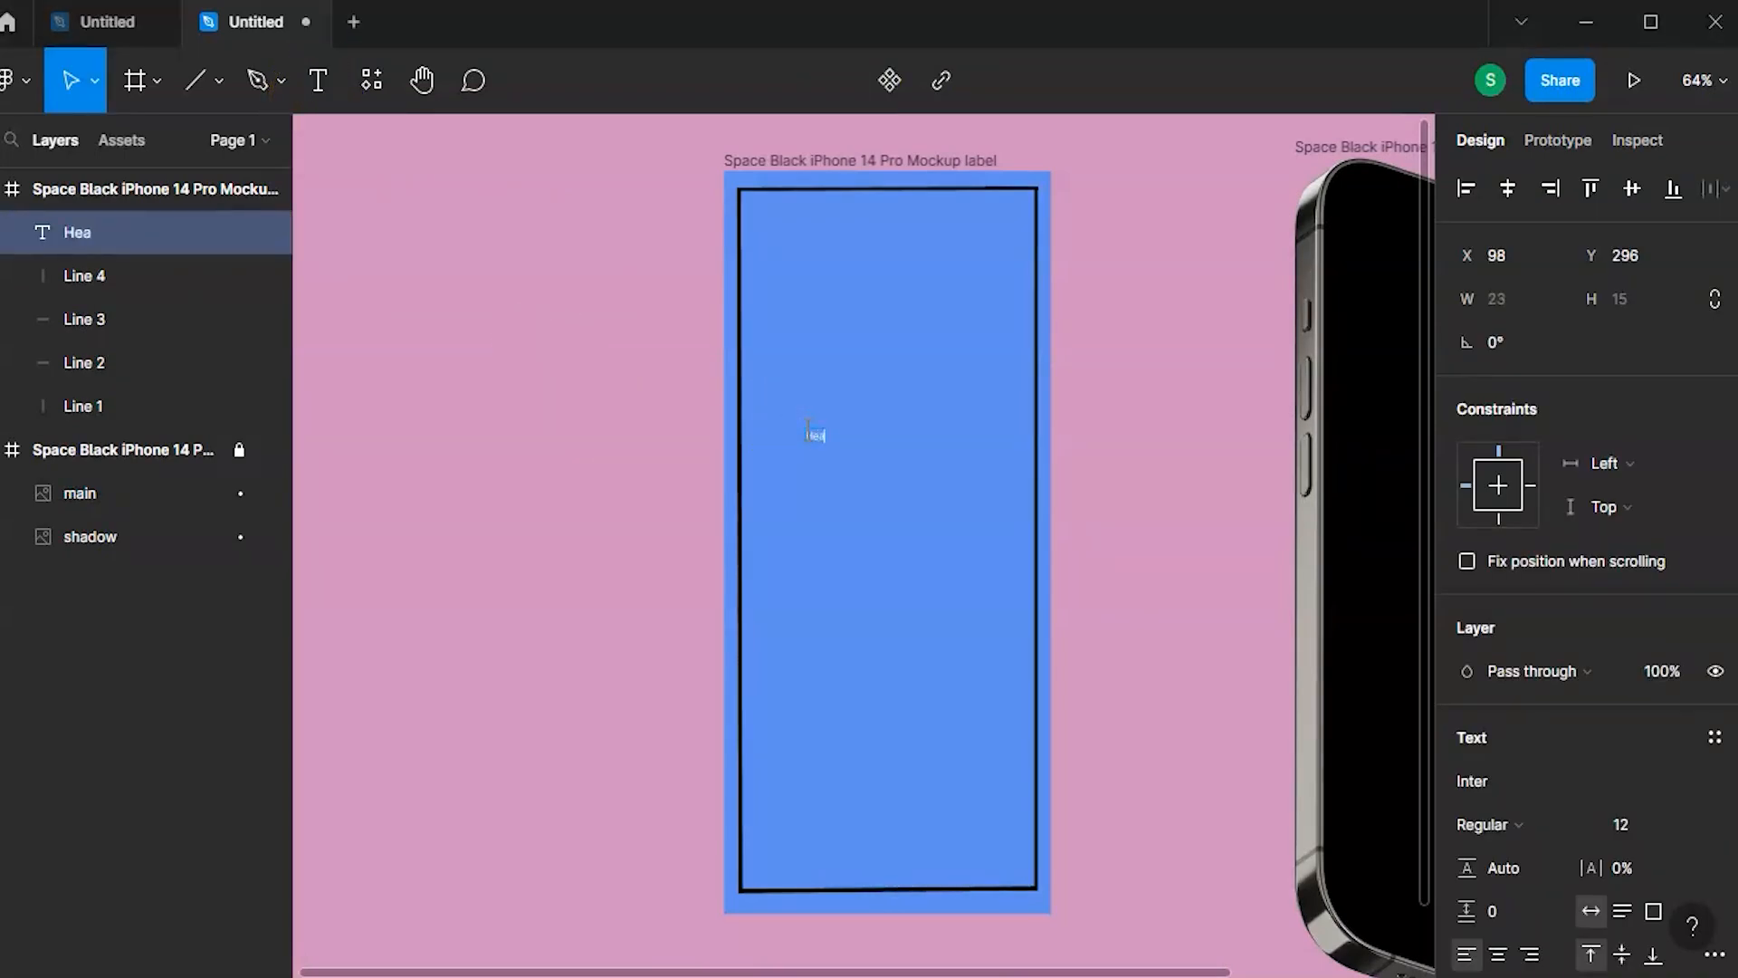
key("Escape")
- Set the HealthyEat text's font size to 36 and its weight to Bold
double_click(835, 436)
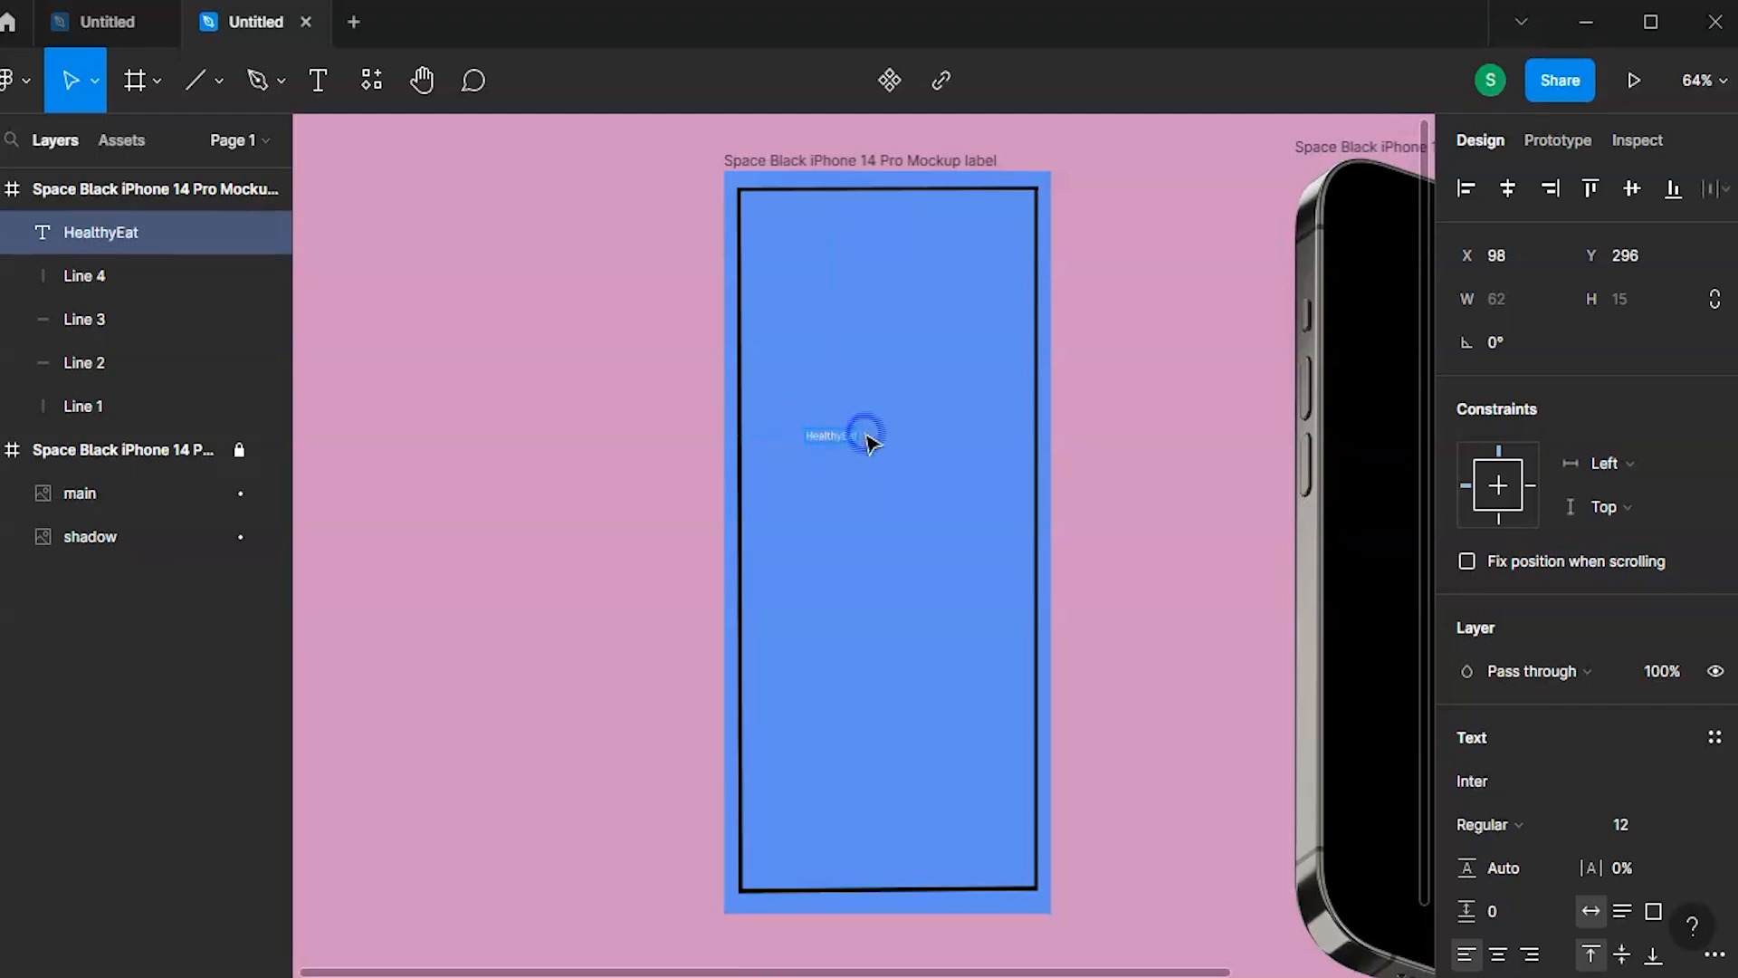
scroll(805, 436, "up", 5)
left_click(937, 446)
double_click(883, 439)
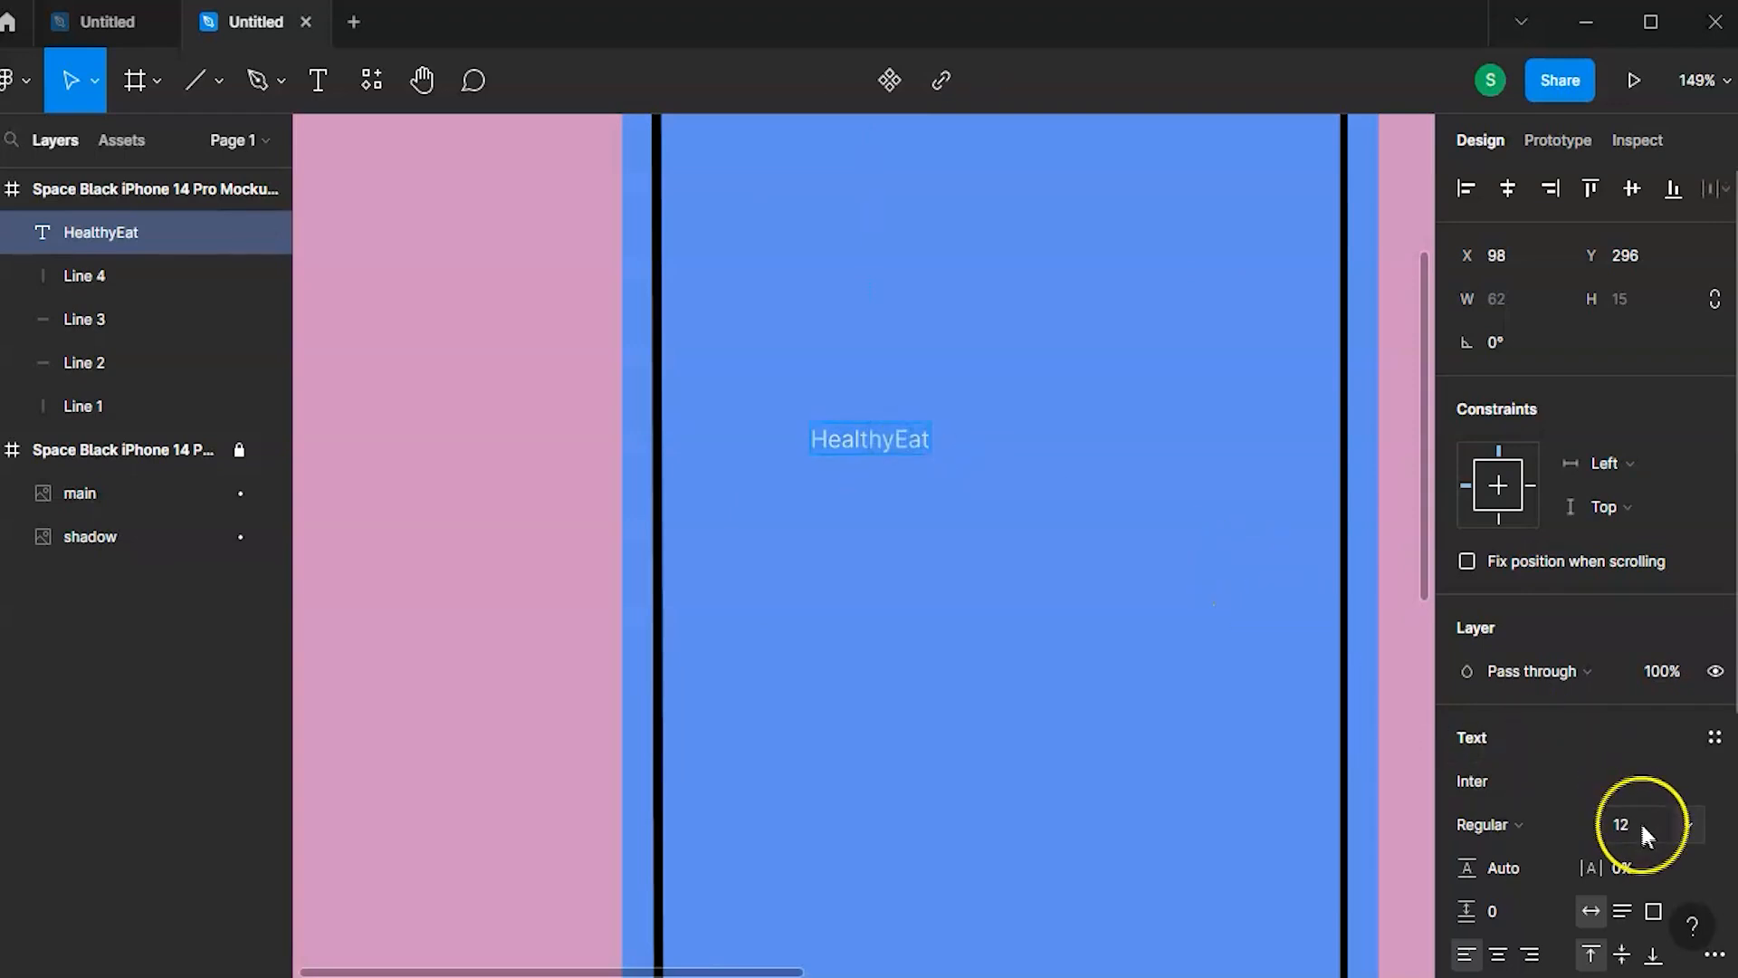
left_click(1690, 824)
left_click(1664, 648)
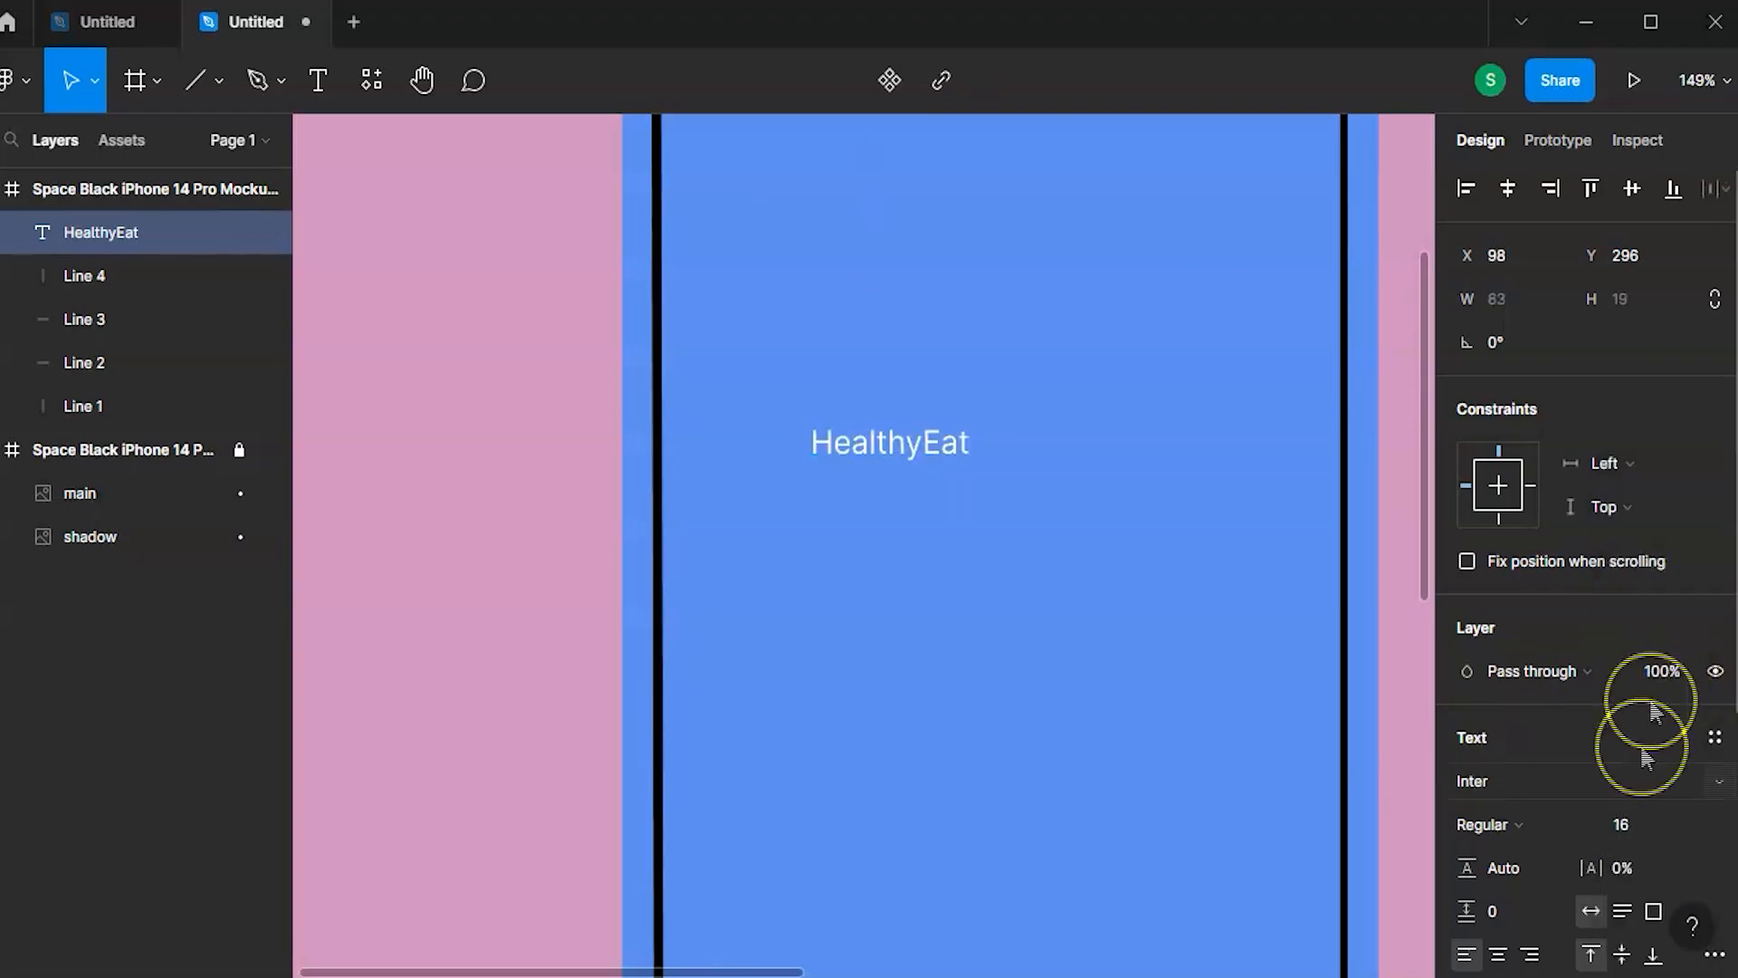
scroll(1148, 784, "down", 2)
left_click(1669, 827)
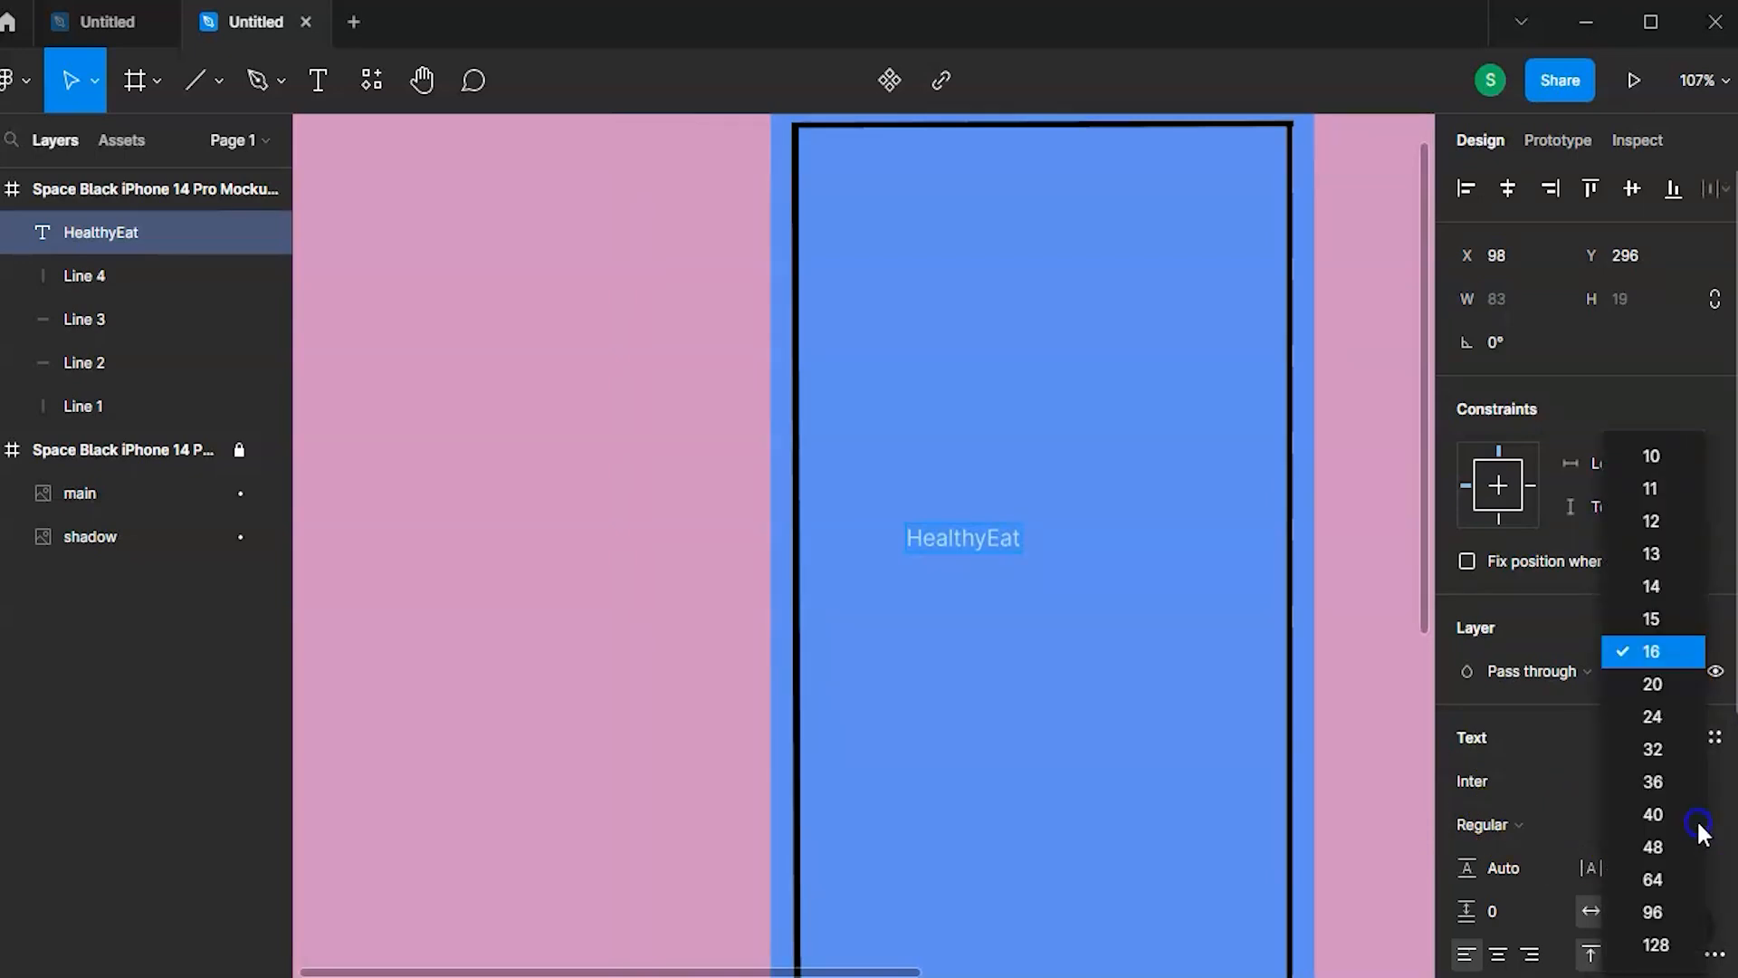
left_click(1663, 784)
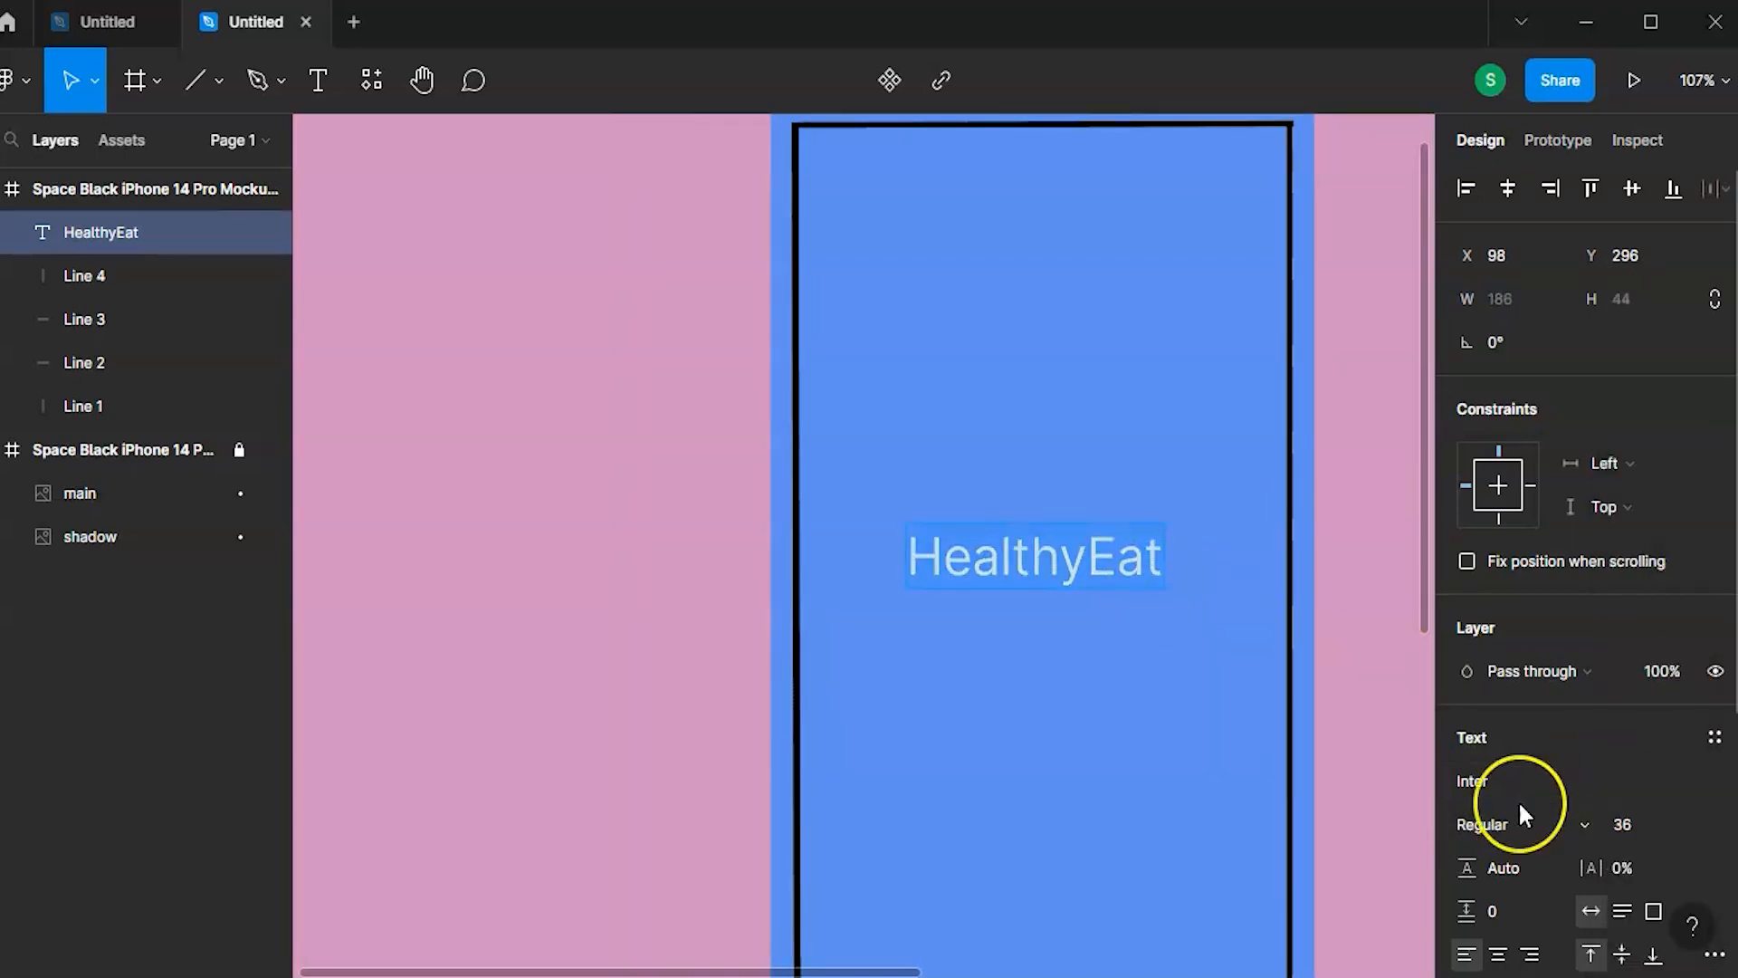
left_click(1565, 825)
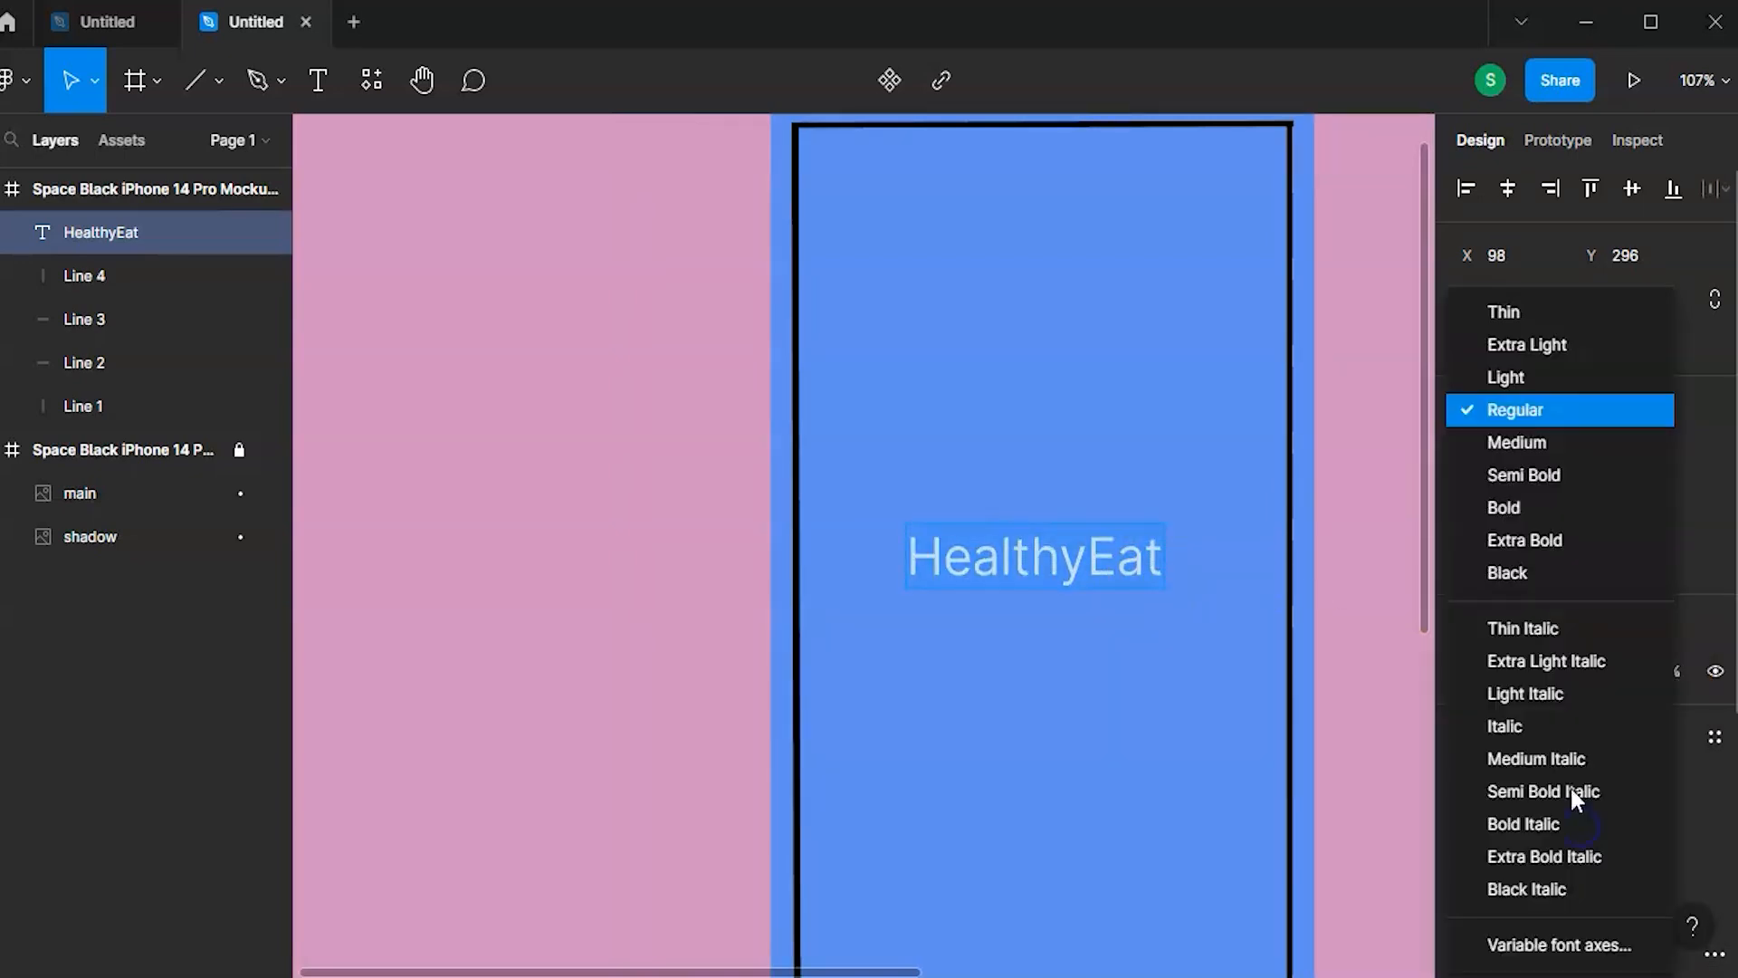
left_click(1529, 504)
- Change the HealthyEat text's fill to dark blue, 0E0BBA
scroll(1490, 815, "down", 5)
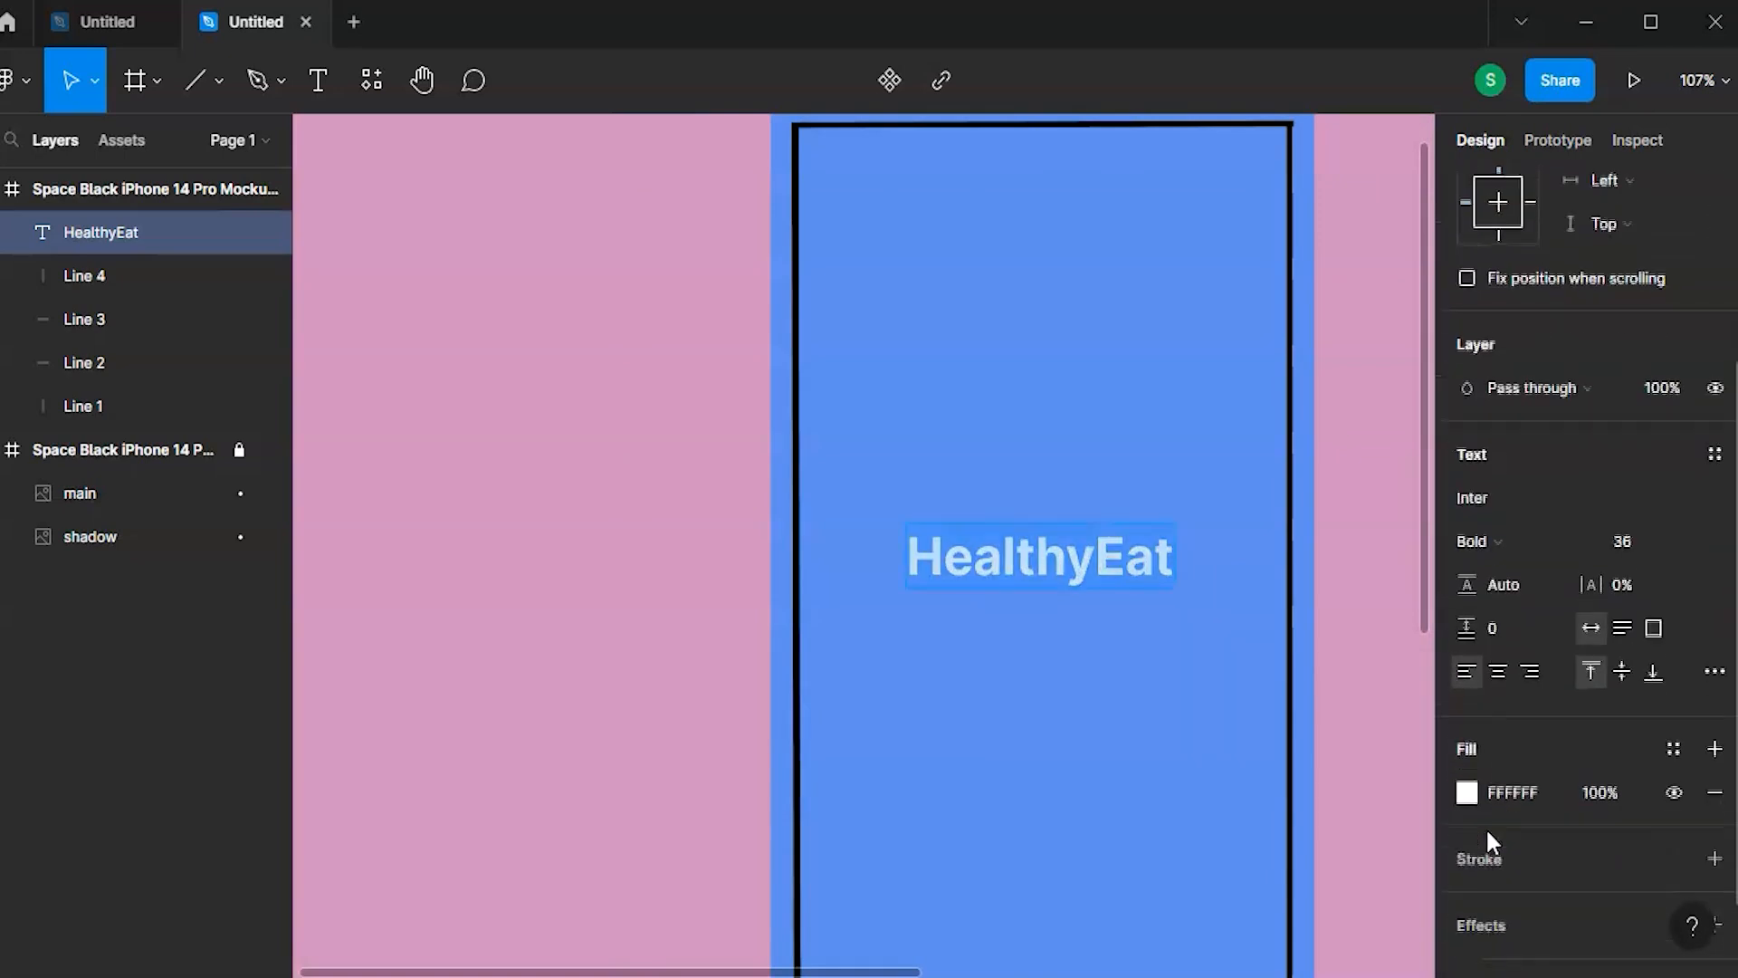
left_click(1467, 792)
left_click(1341, 662)
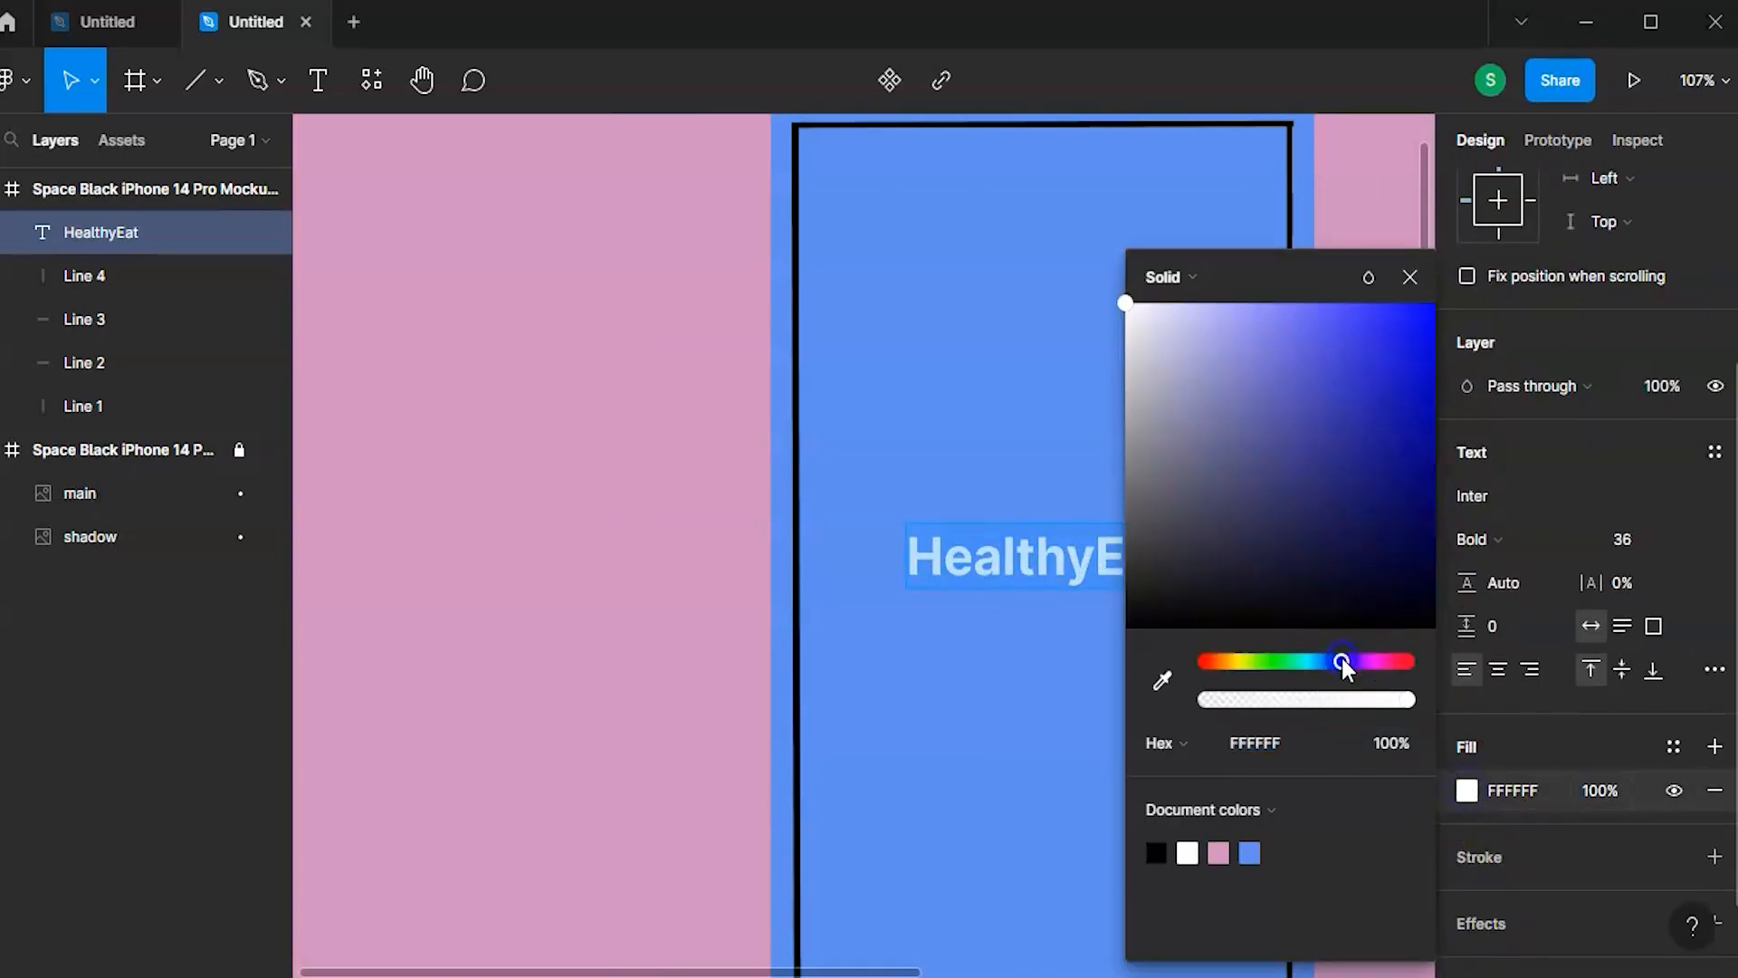
left_click(1410, 334)
left_click(1418, 391)
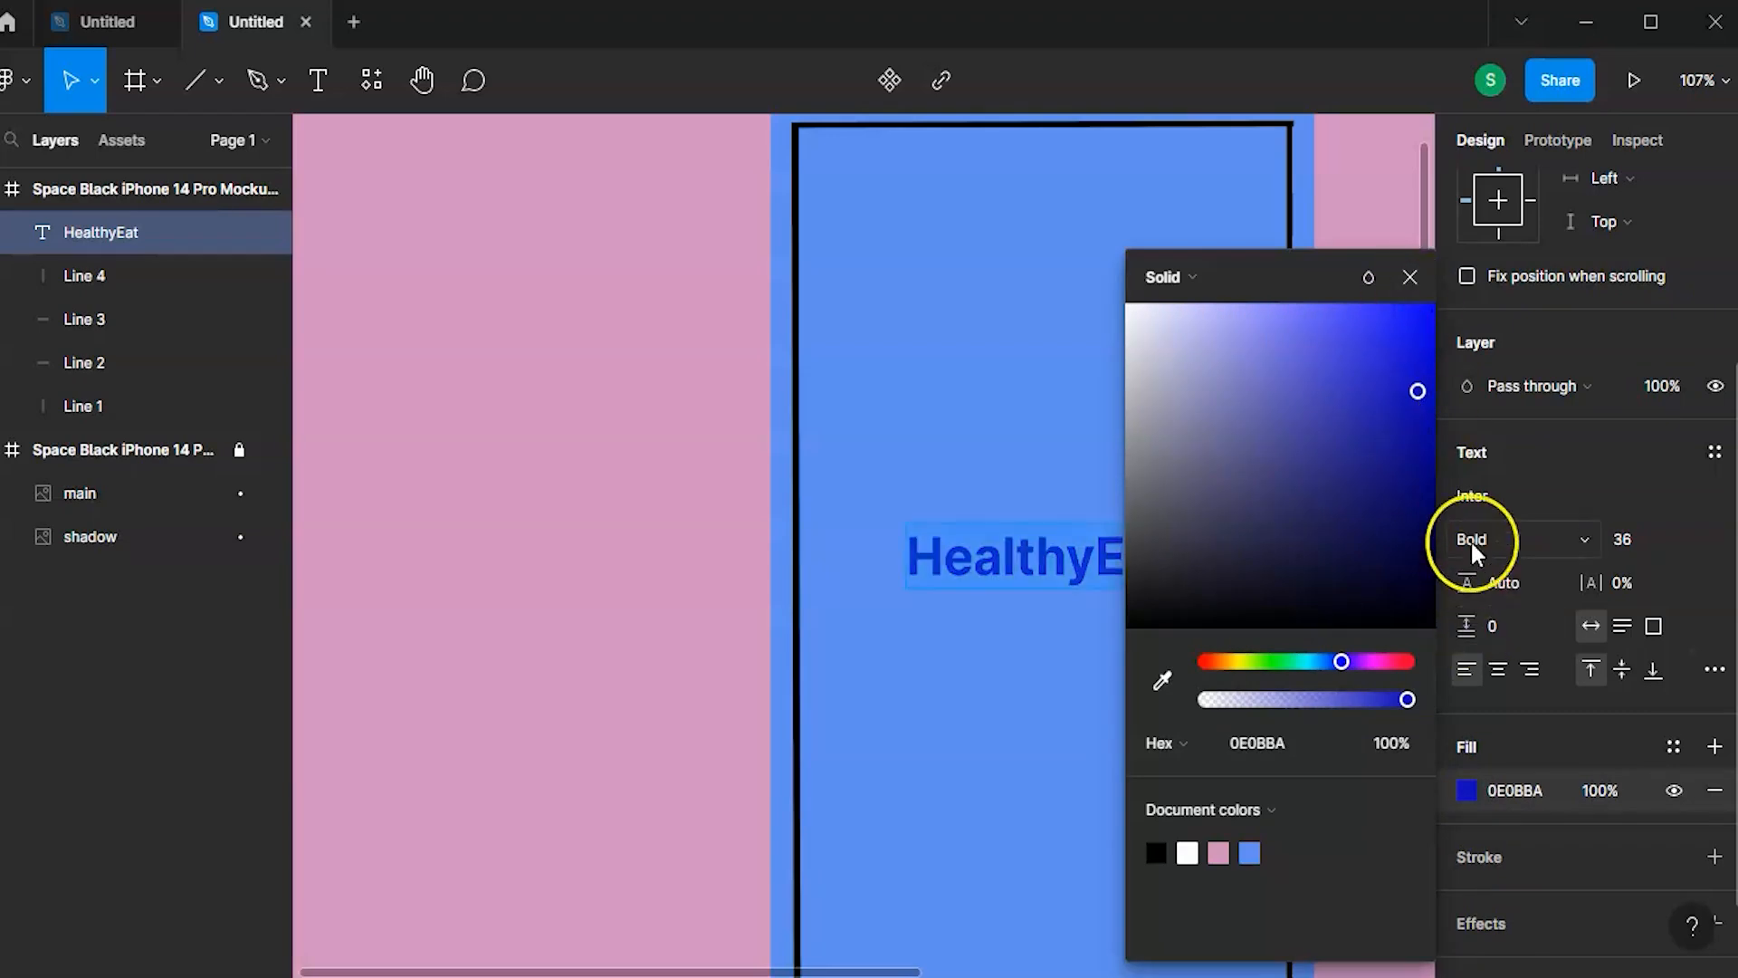
left_click(1409, 278)
scroll(1224, 352, "down", 3)
scroll(1228, 271, "right", 3)
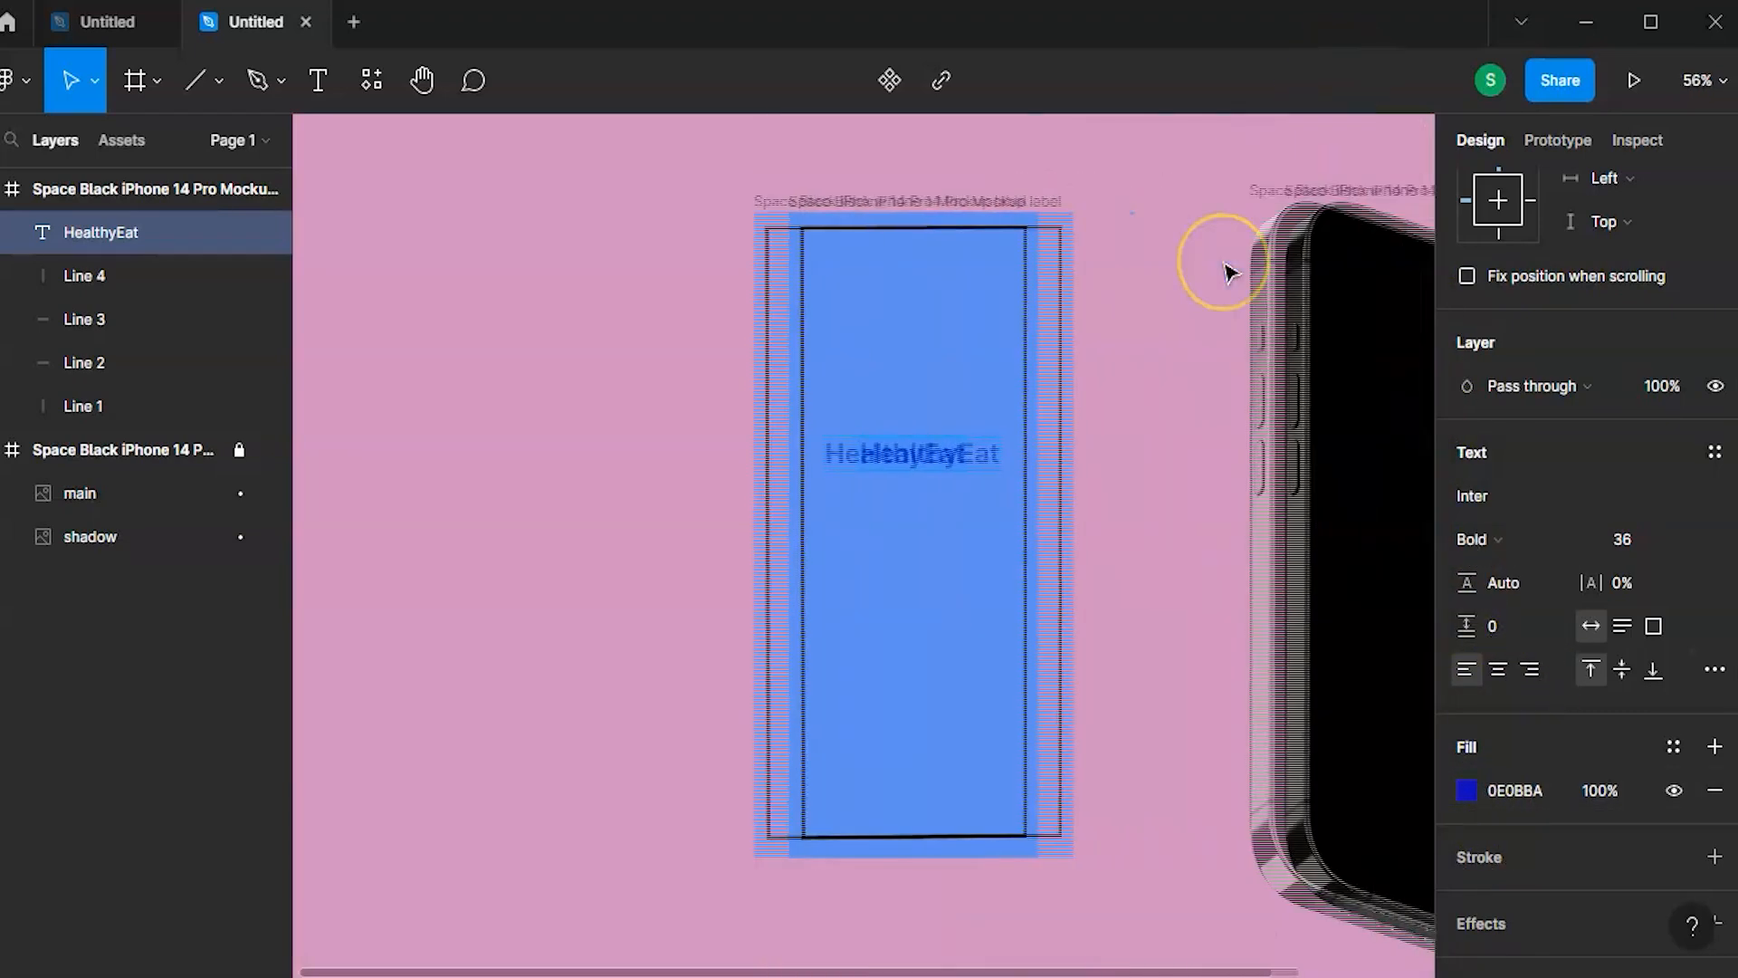
scroll(842, 590, "up", 3)
left_click(849, 535)
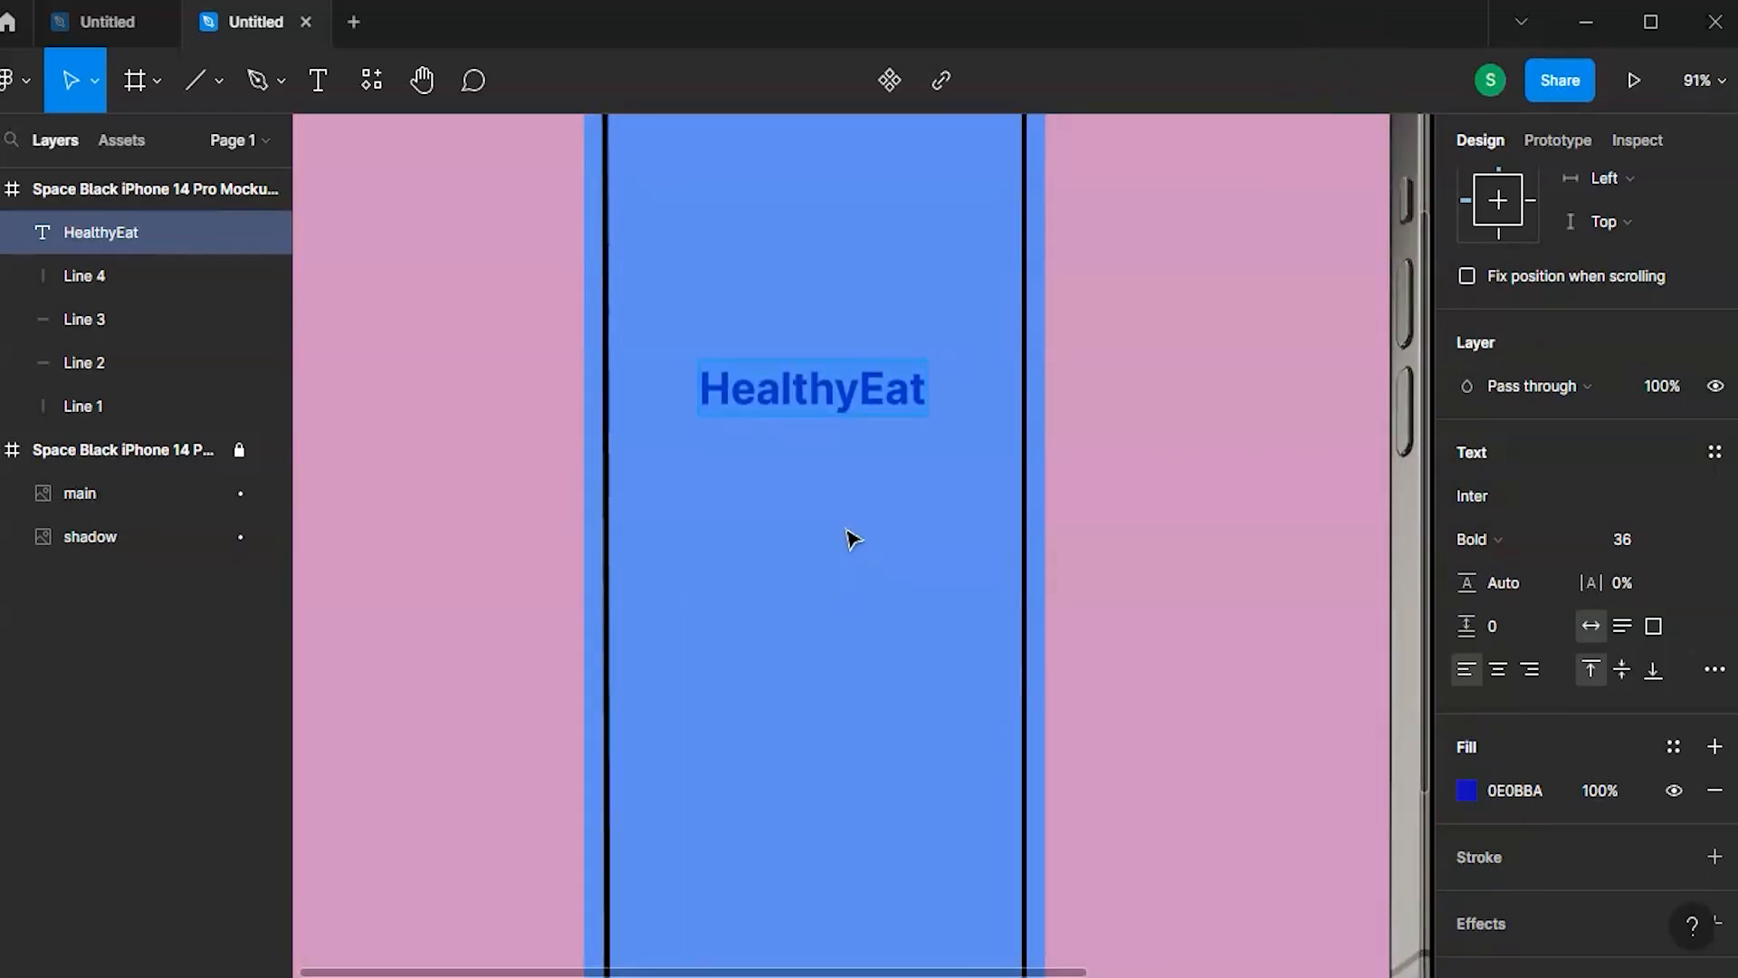
scroll(853, 538, "down", 3)
left_click(1051, 453)
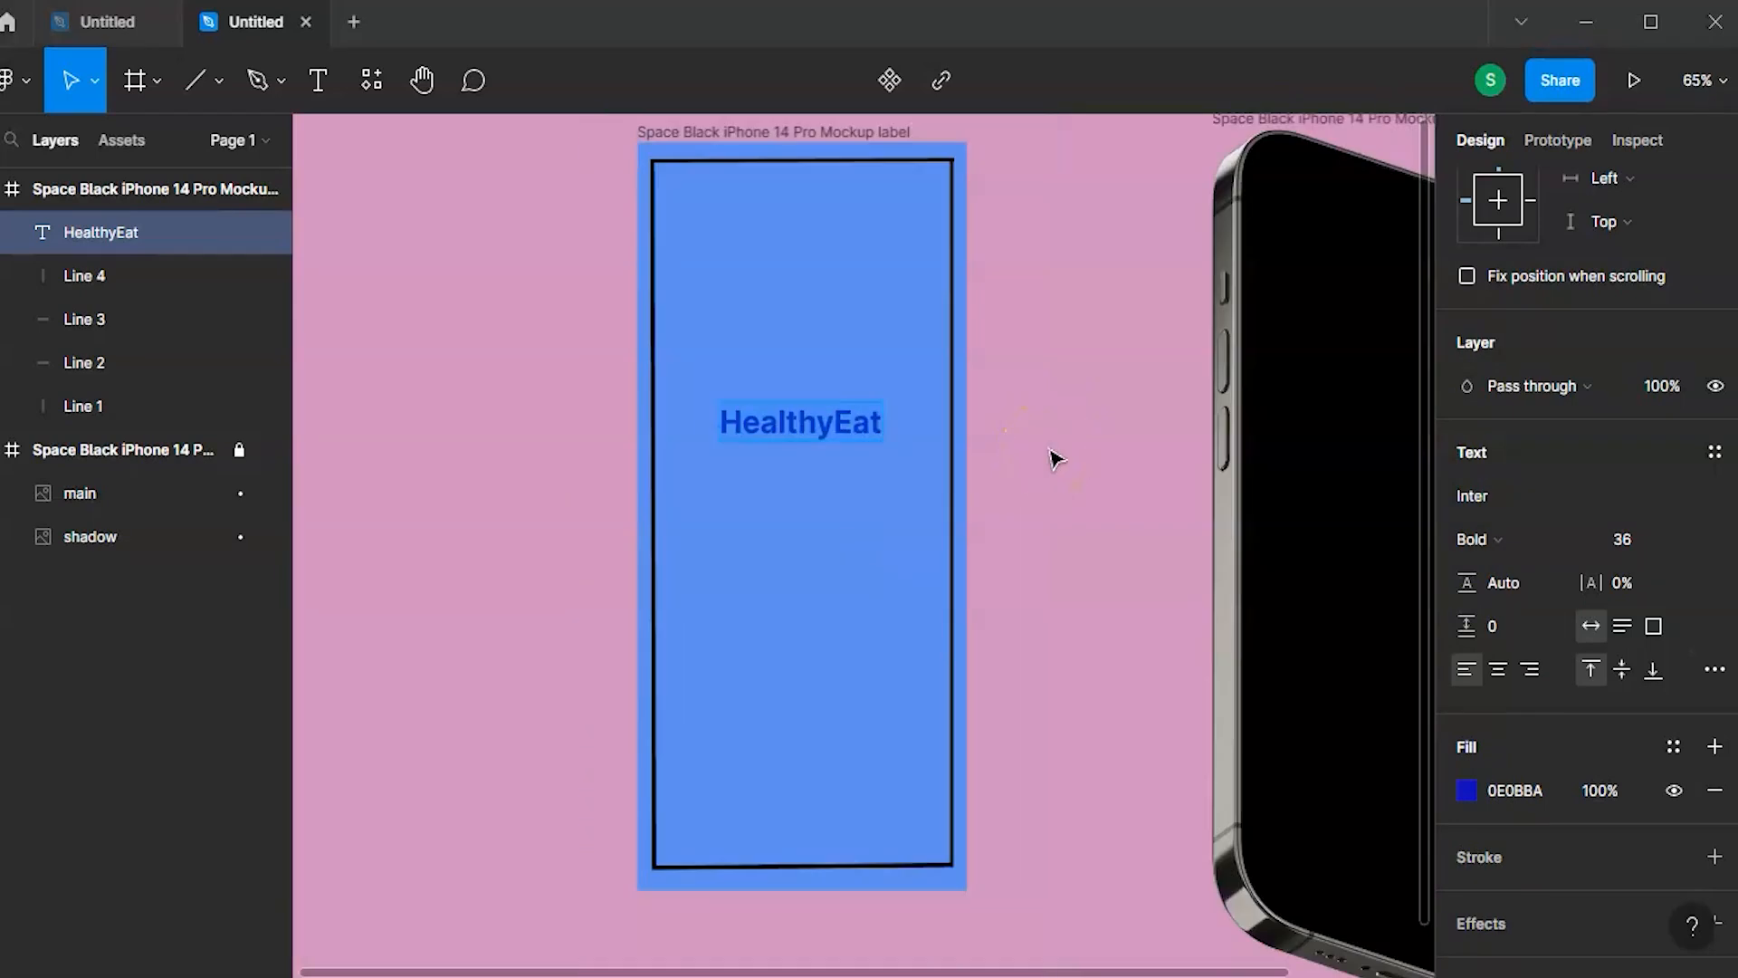
- Draw a rectangle about 298 by 79 below the HealthyEat text in the label frame
left_click(218, 90)
left_click(218, 147)
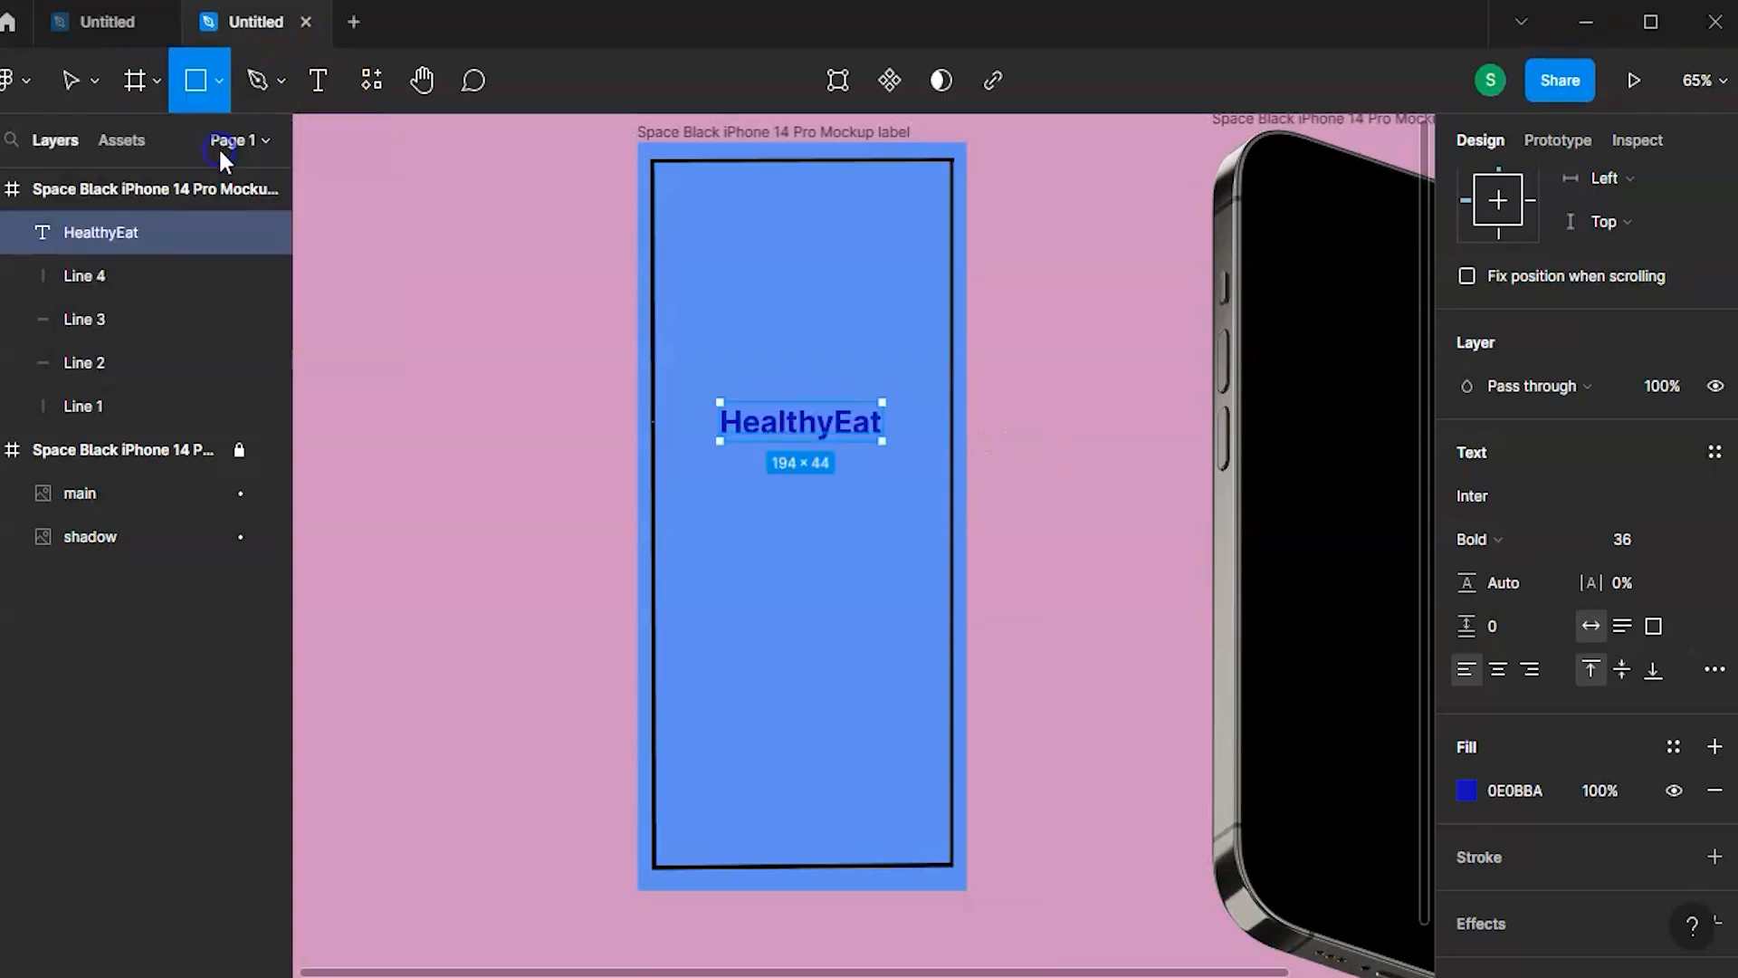
mouse_move(684, 546)
left_mouse_down()
mouse_move(788, 621)
mouse_move(931, 613)
left_mouse_up()
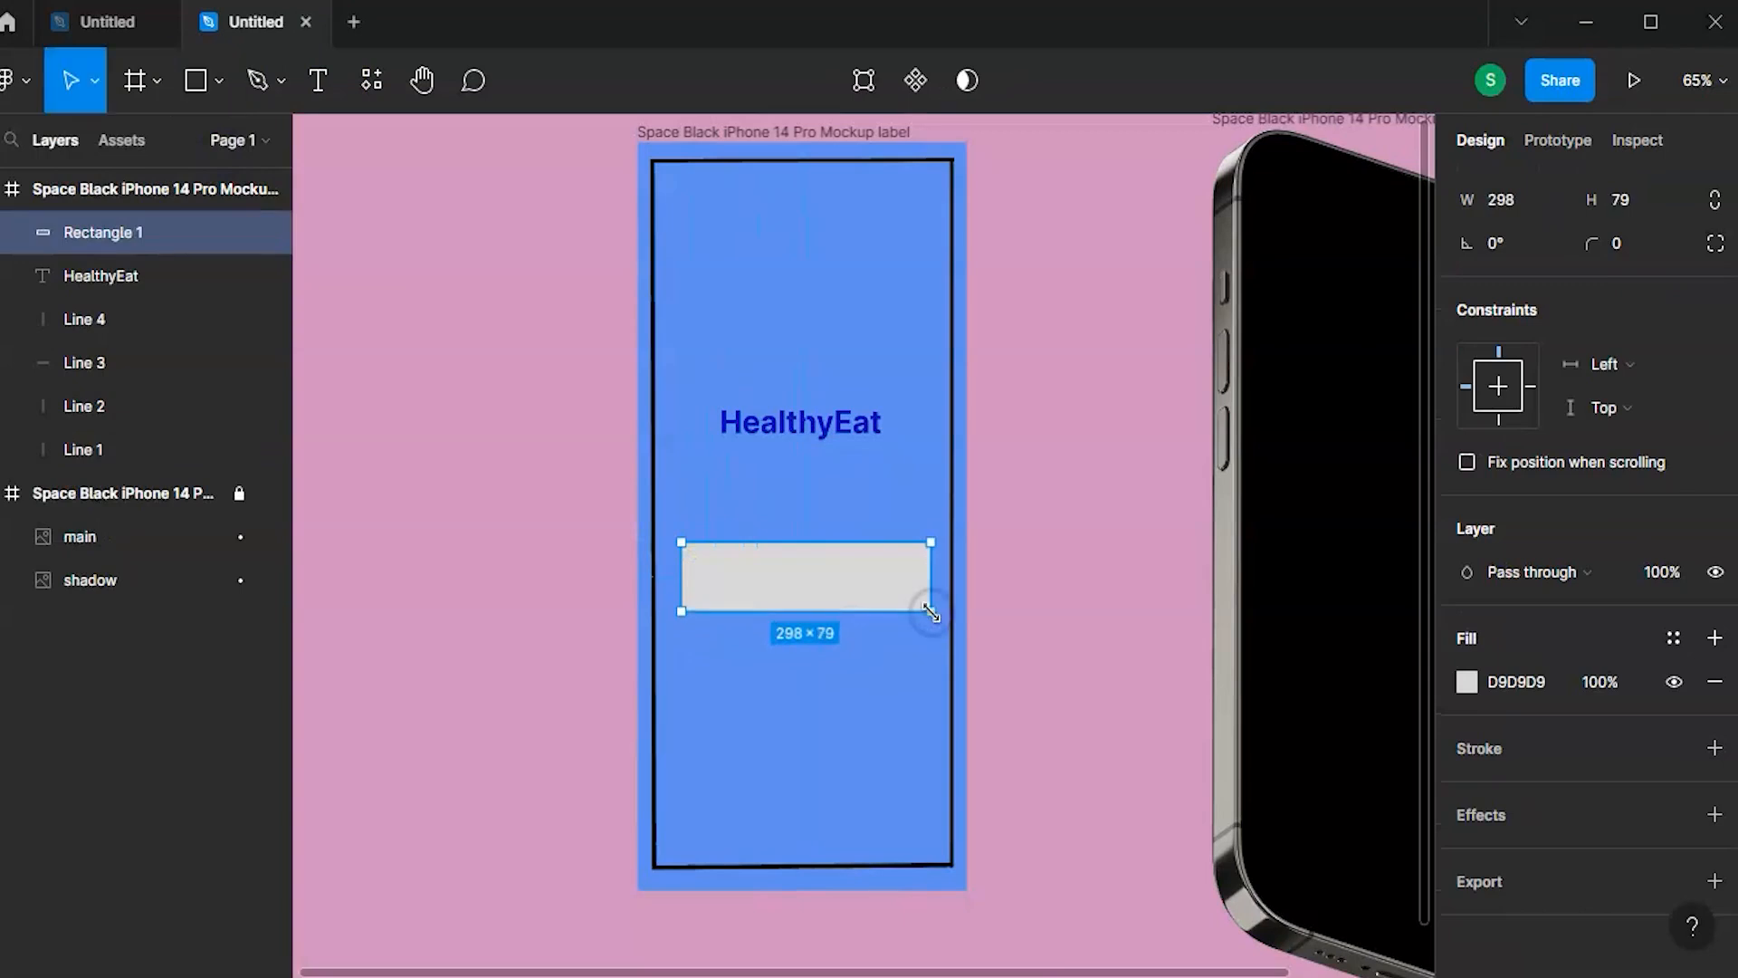
- Add the bold text "Get A Meal" at font size 16 on the gray rectangle
left_click(327, 88)
left_click(761, 563)
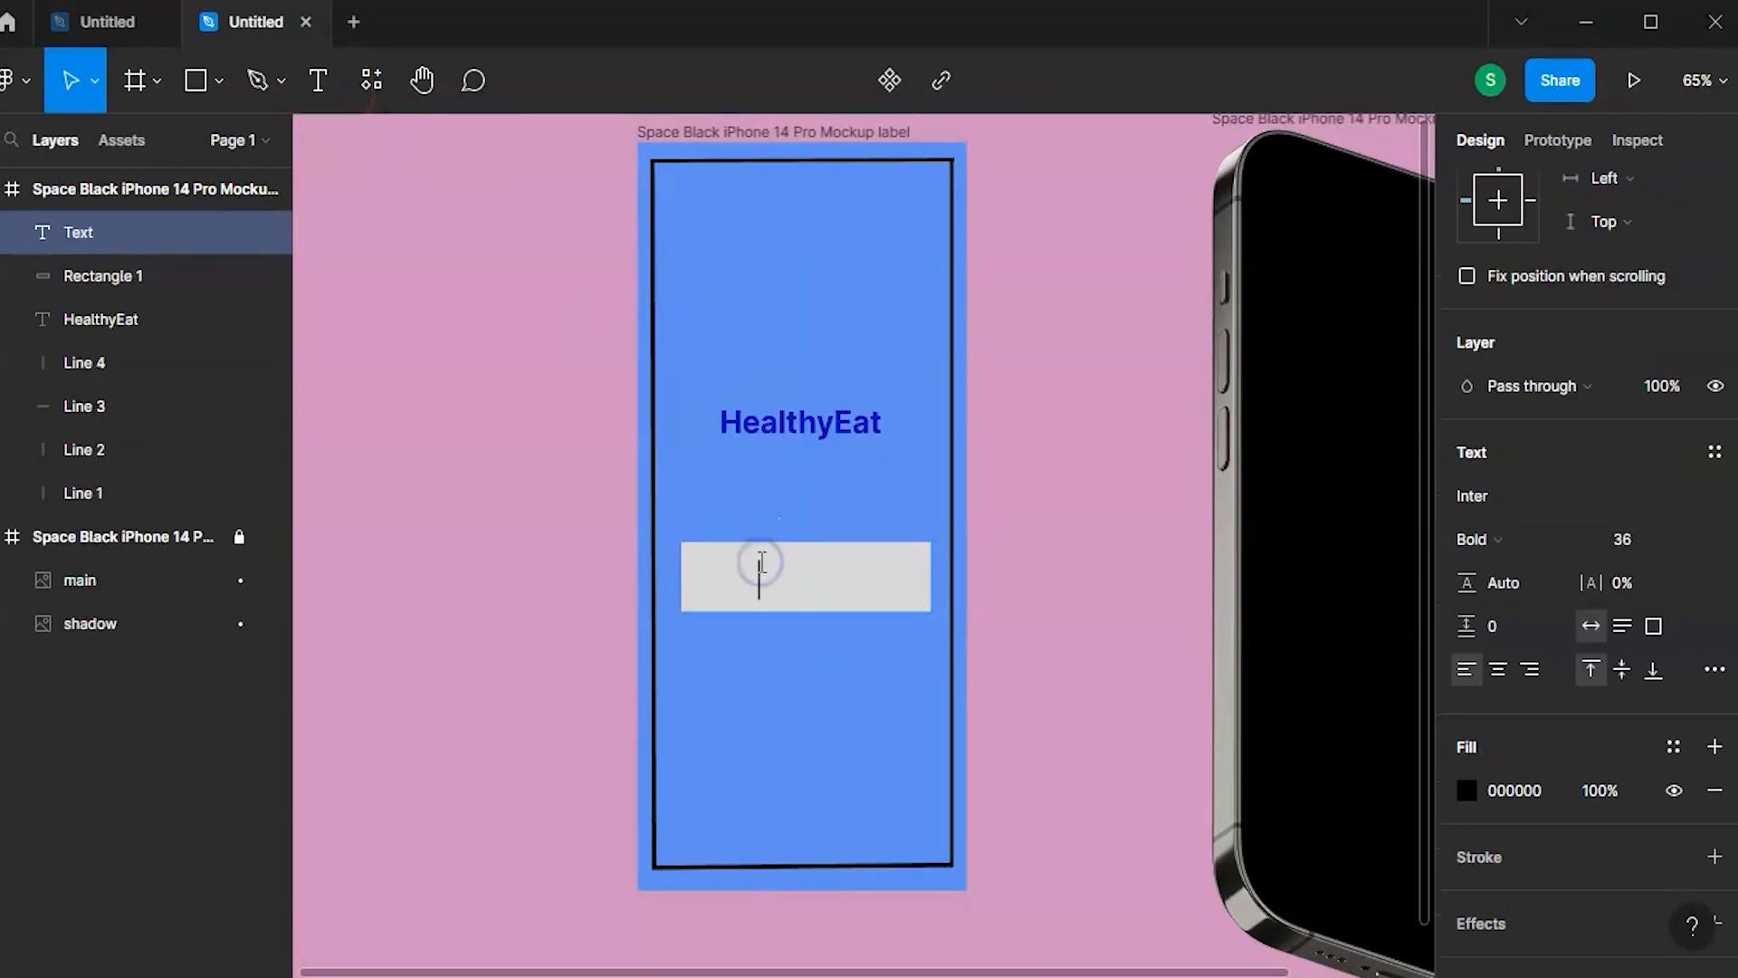
left_click(1608, 534)
left_click(1660, 540)
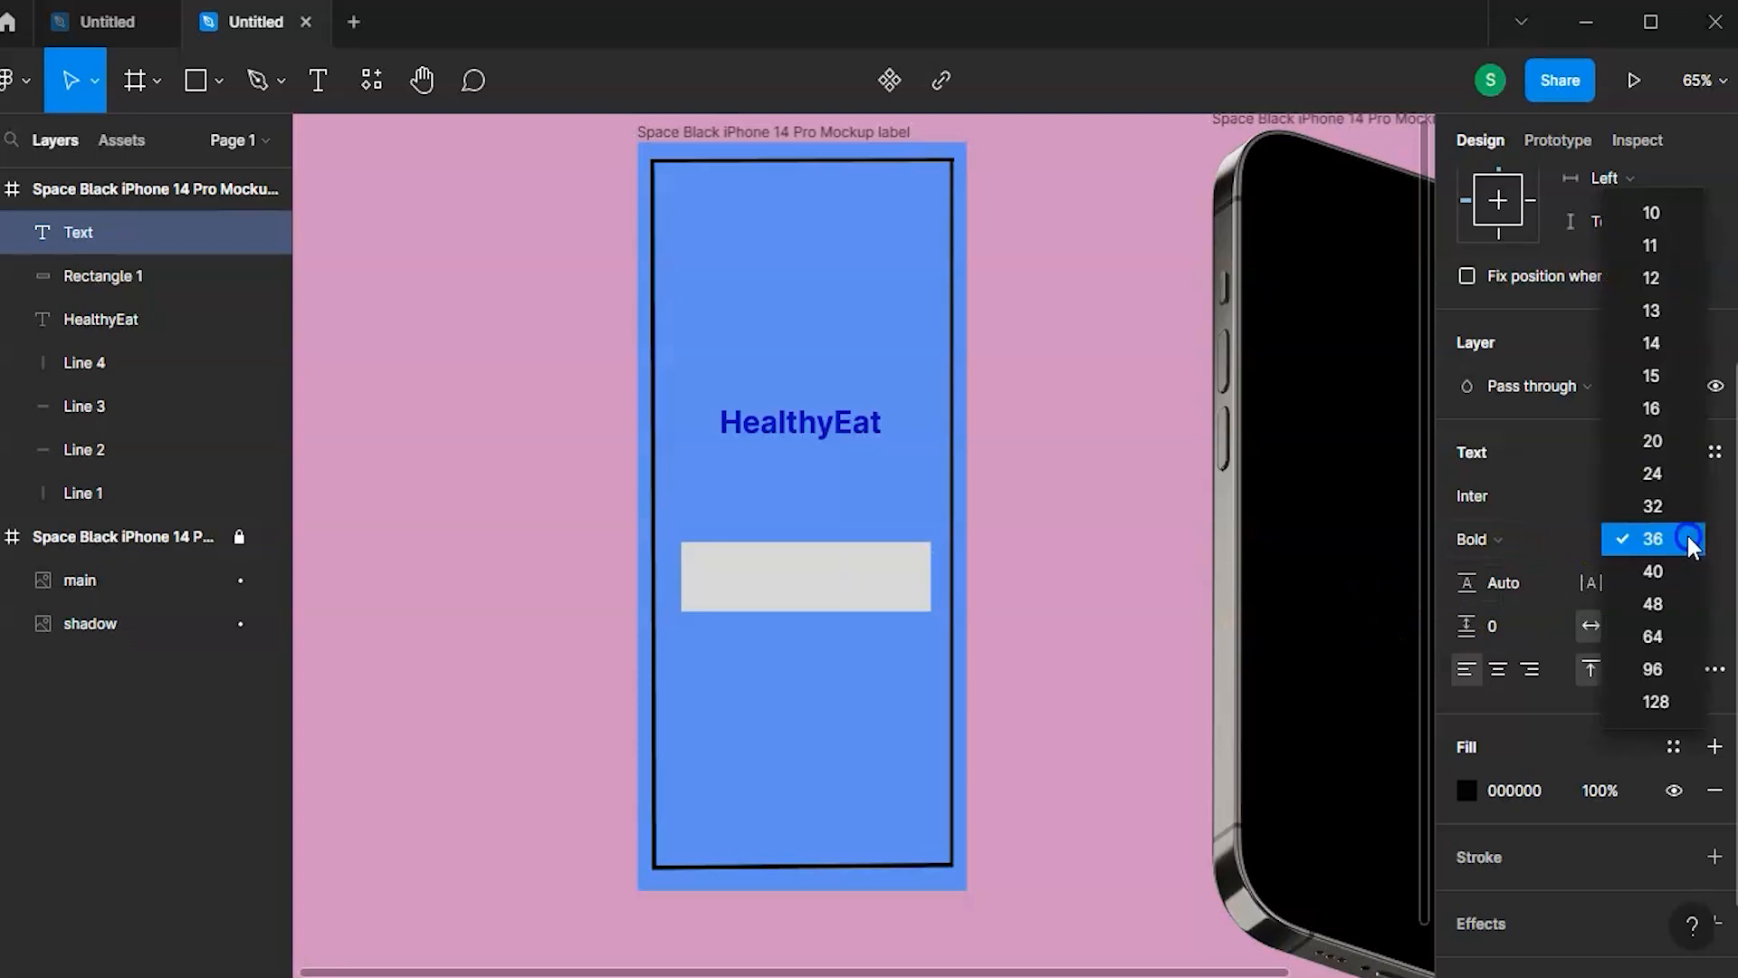
left_click(1664, 412)
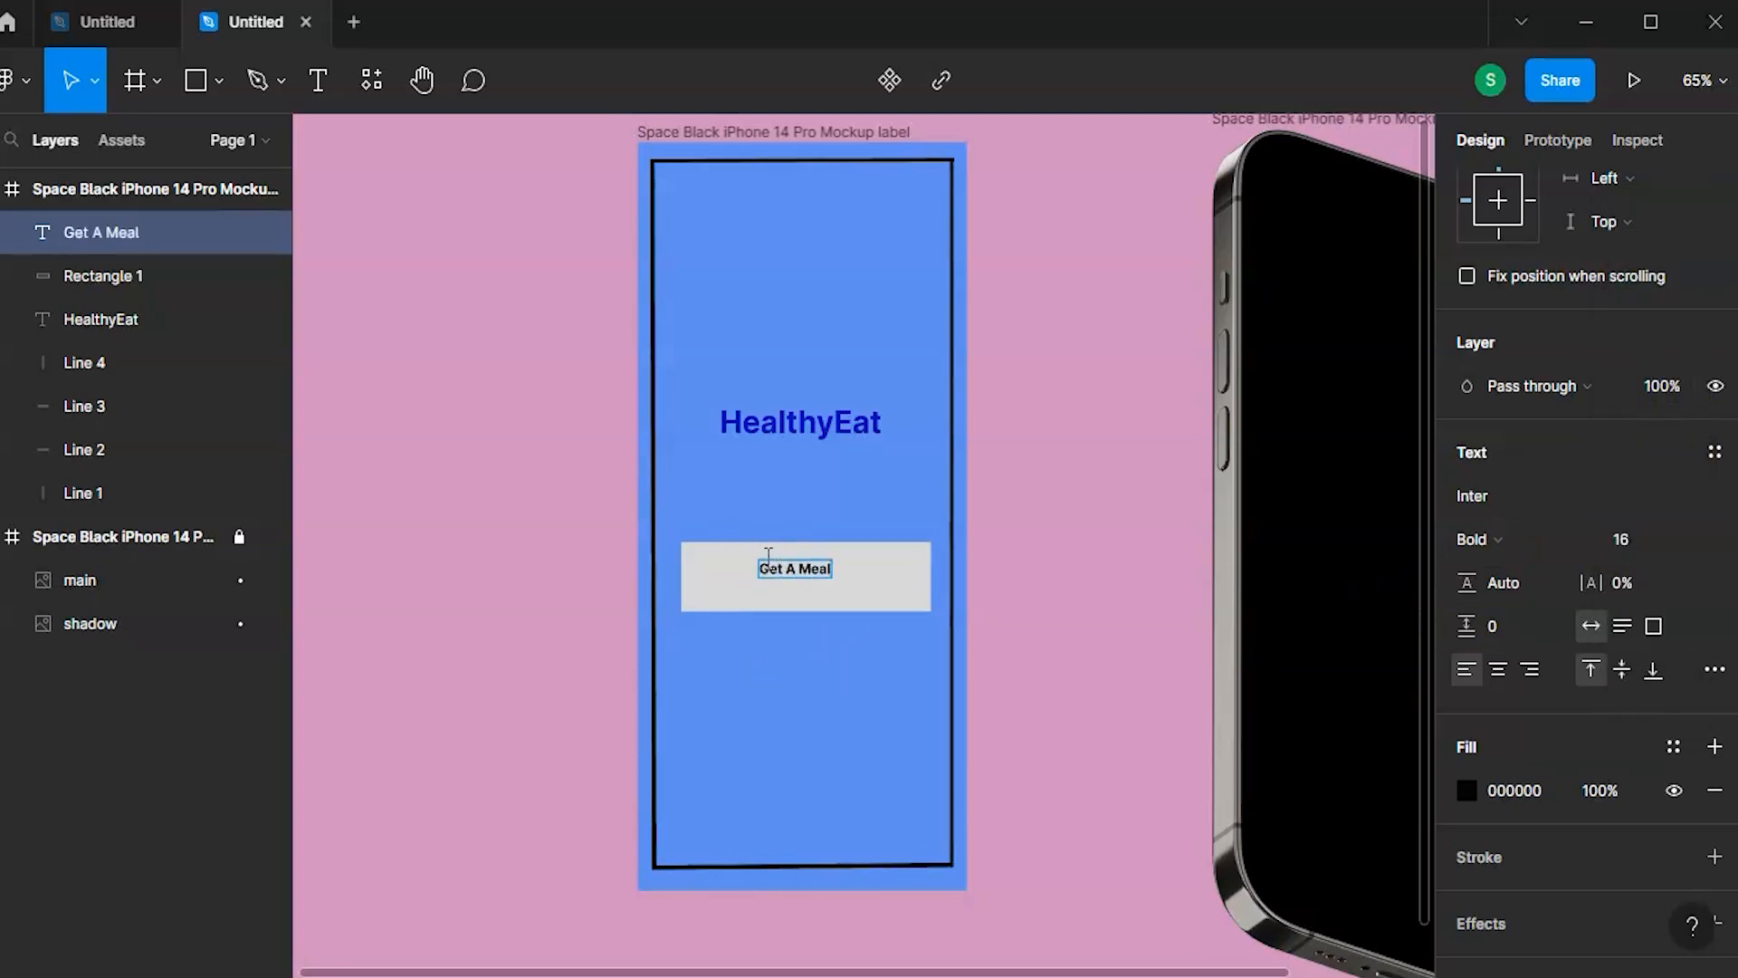
- Set the Get A Meal text's font size to 24 and move it to about the middle of its rectangle
left_click(1688, 541)
left_click(1660, 598)
double_click(759, 573)
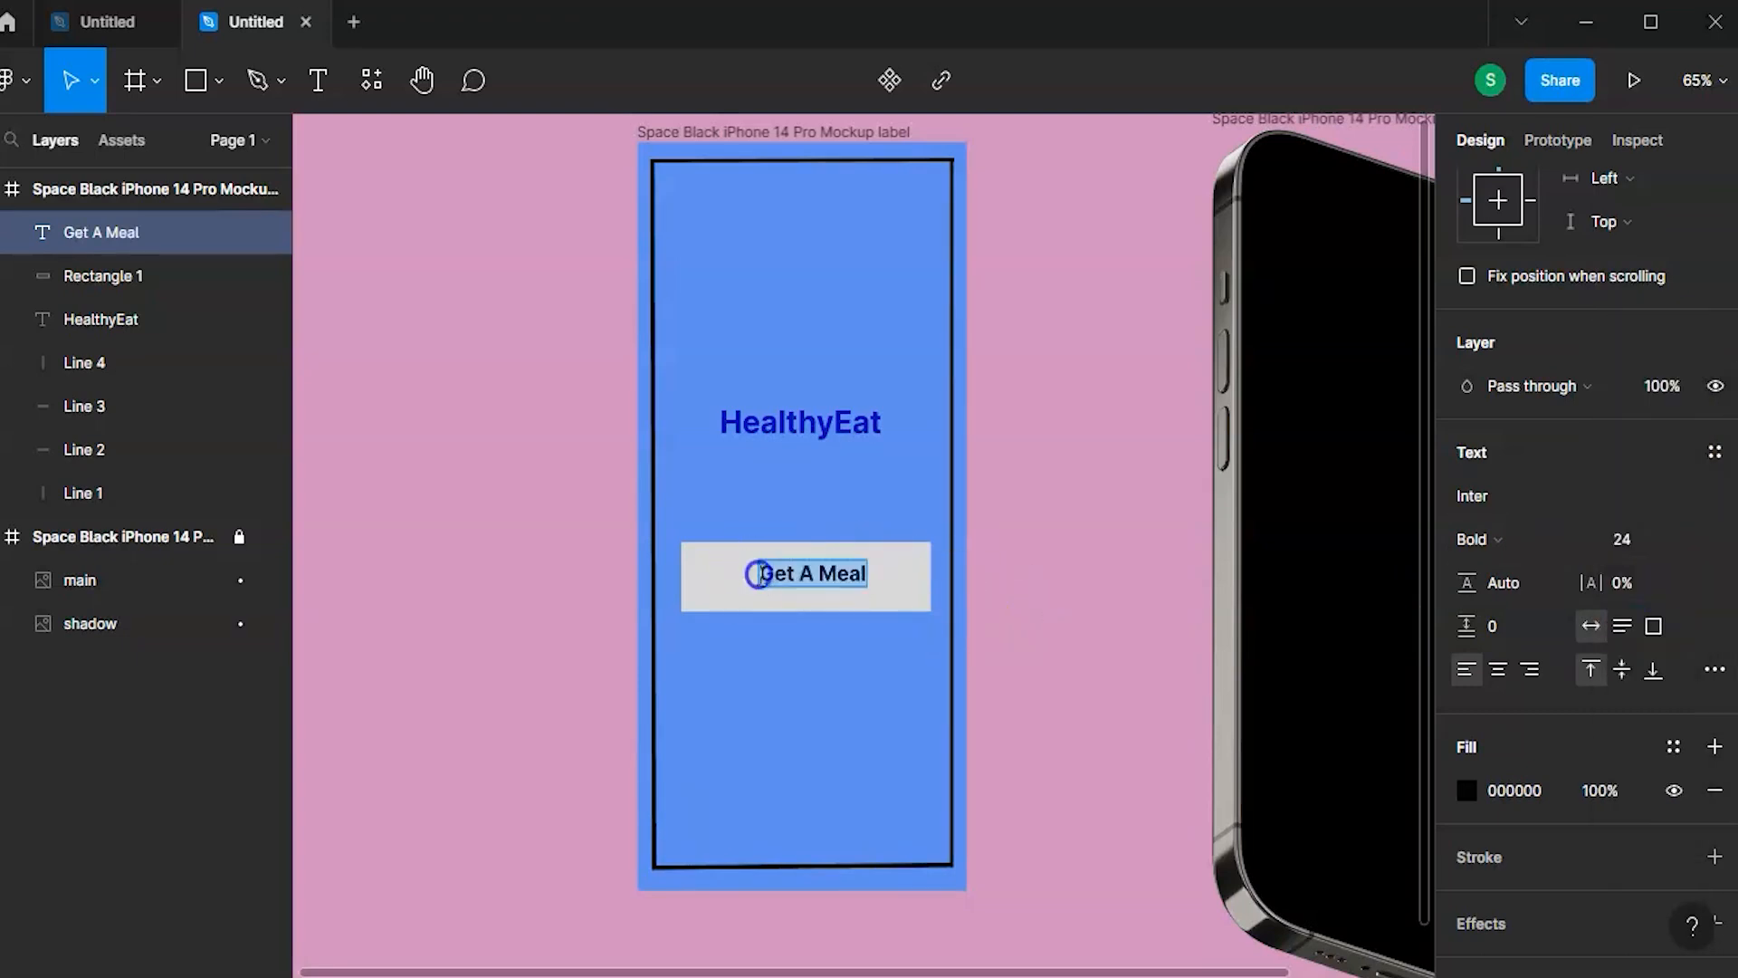
key("Escape")
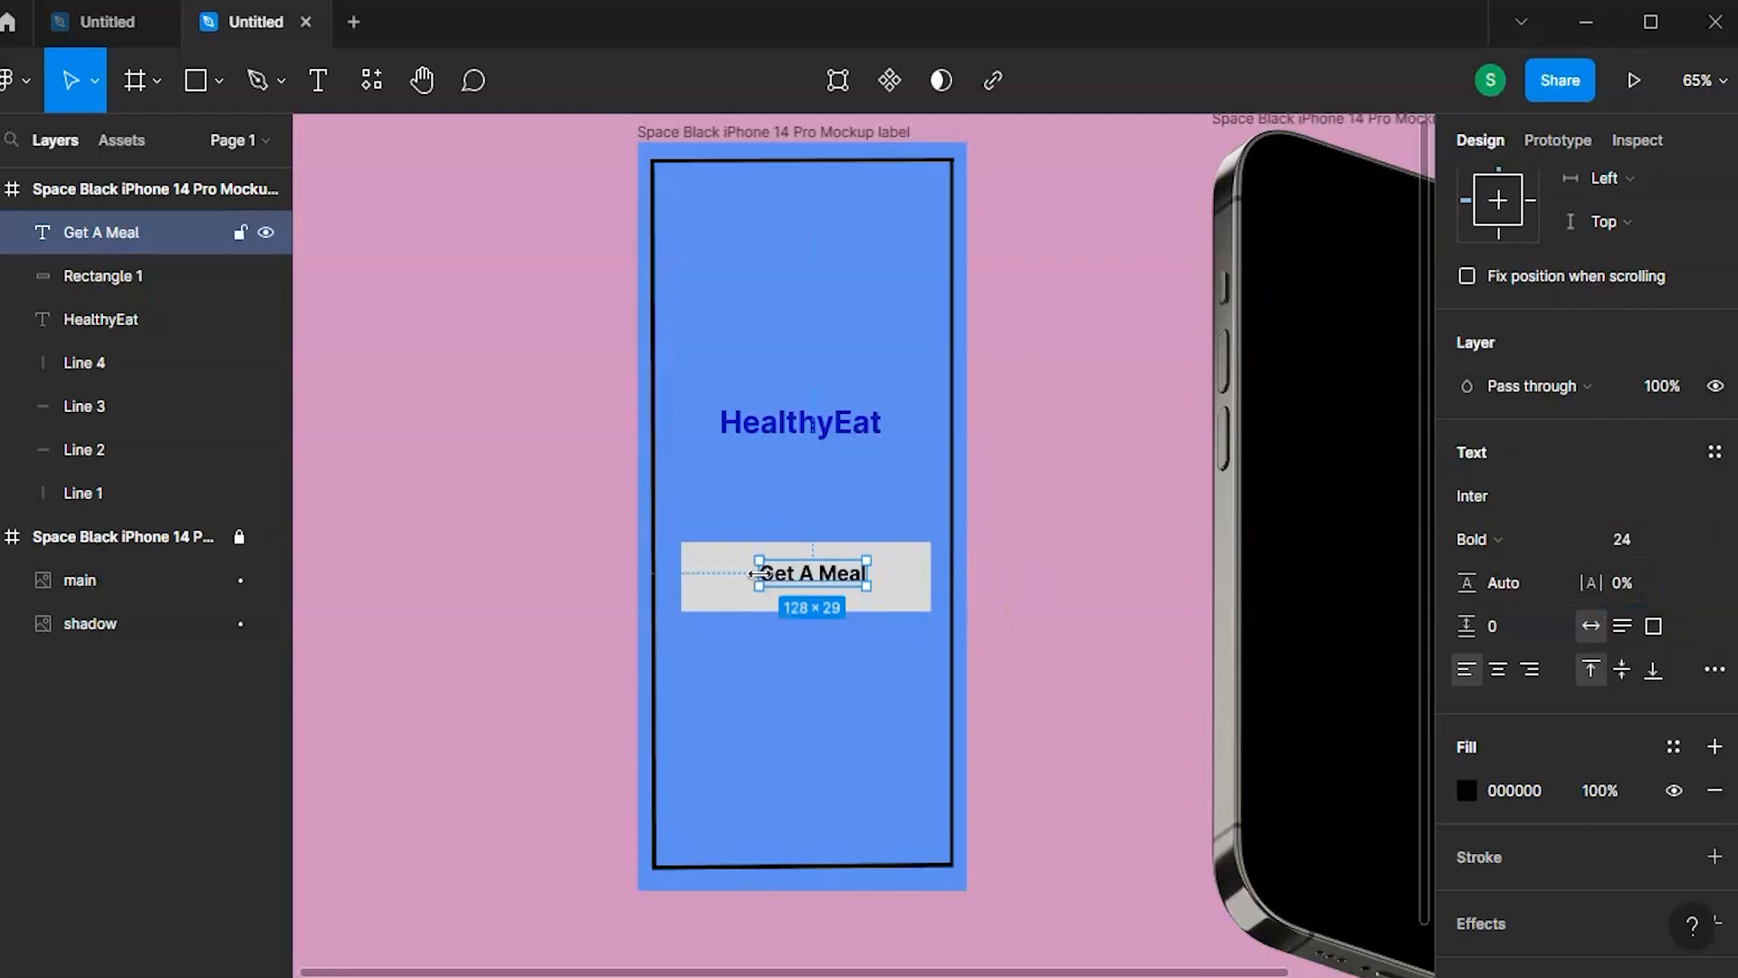
left_click_drag(774, 590, 764, 597)
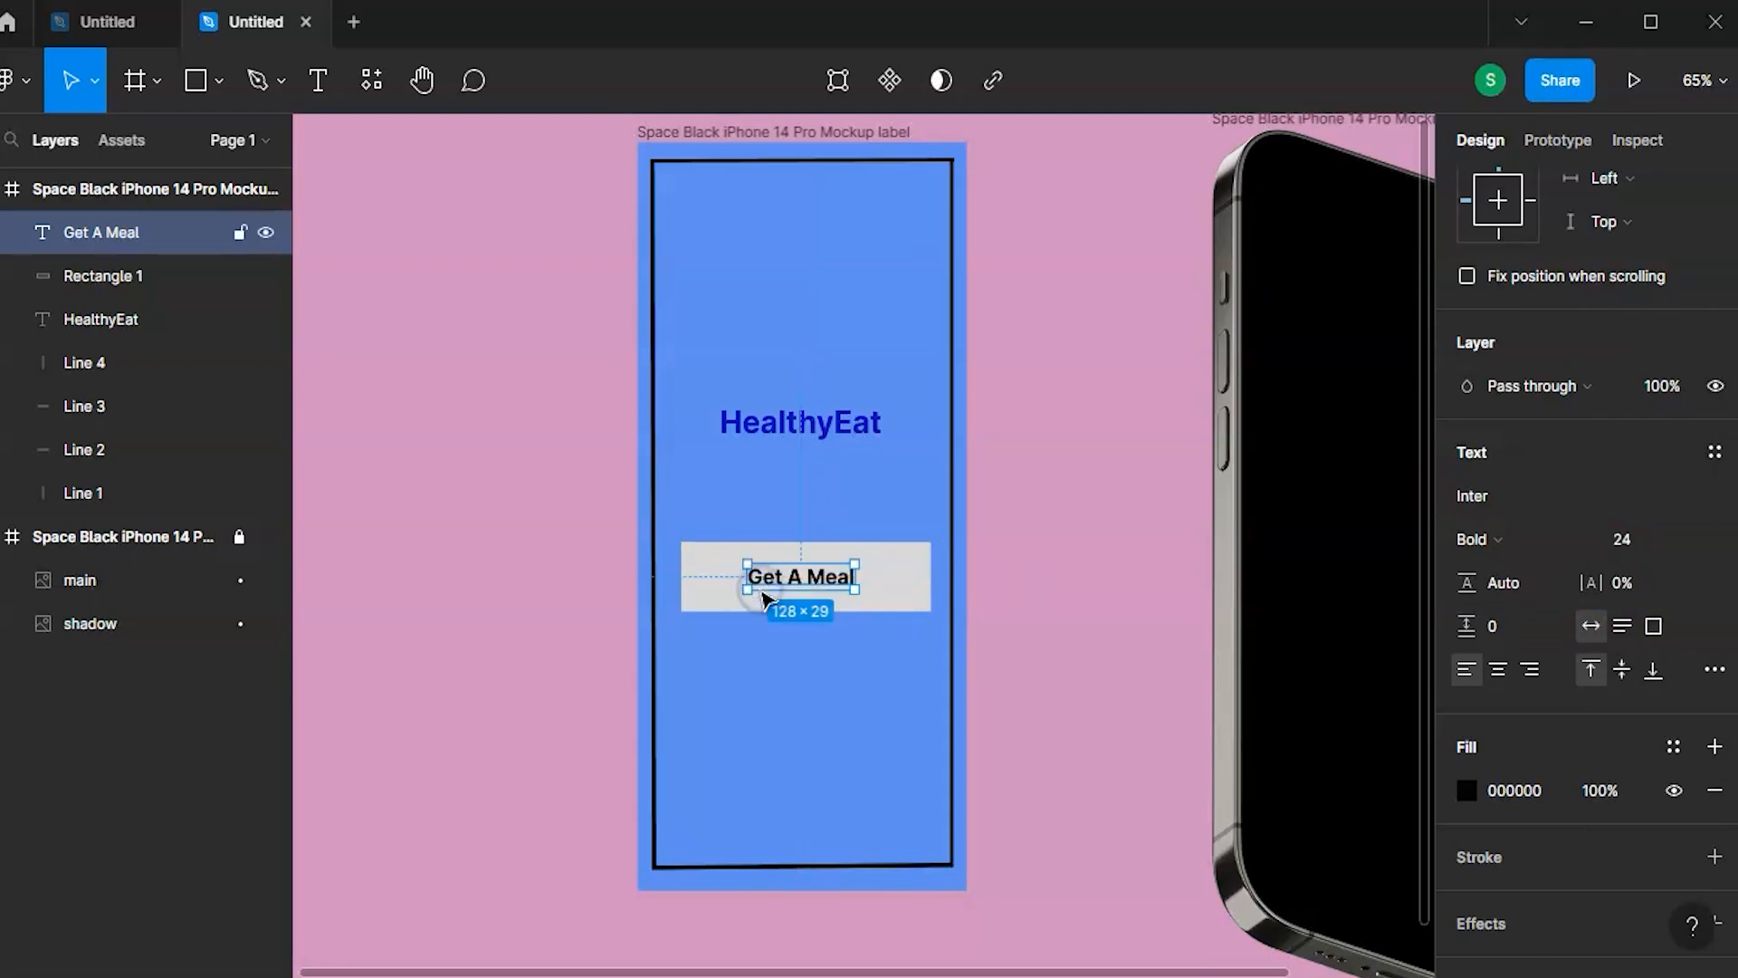
- Change the fill of the rectangle behind Get A Meal to blue, 254ACD
left_click(884, 594)
left_click(1467, 682)
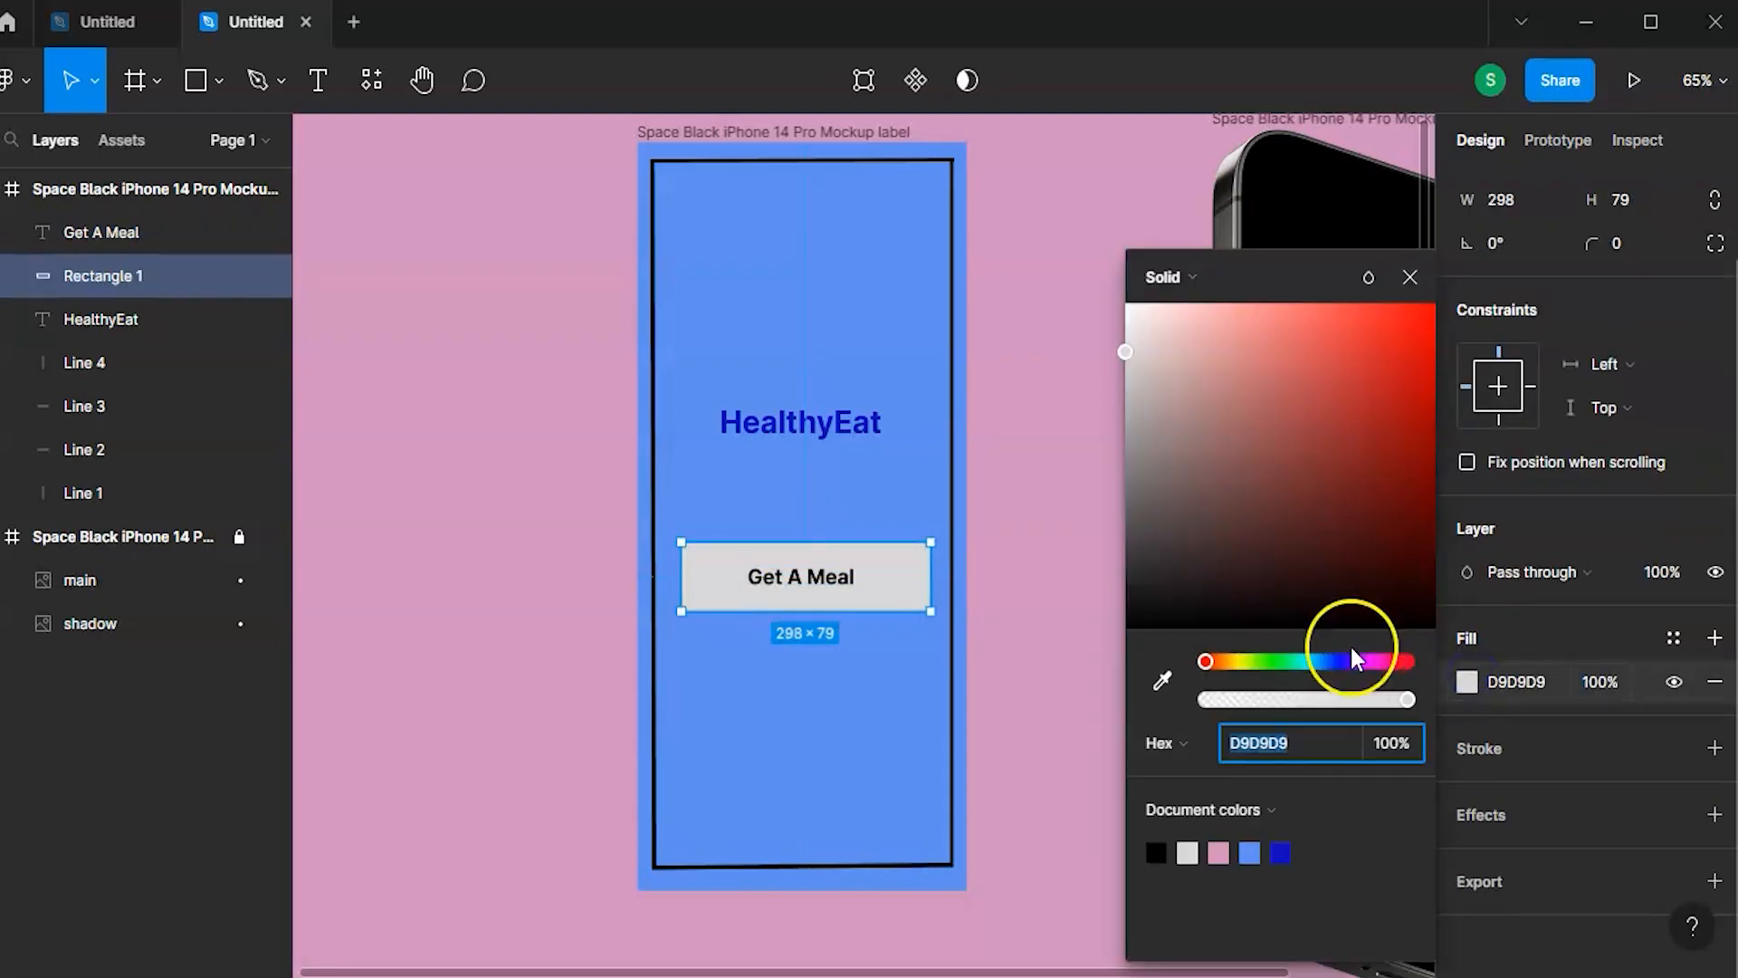
left_click(1293, 662)
left_click(1334, 661)
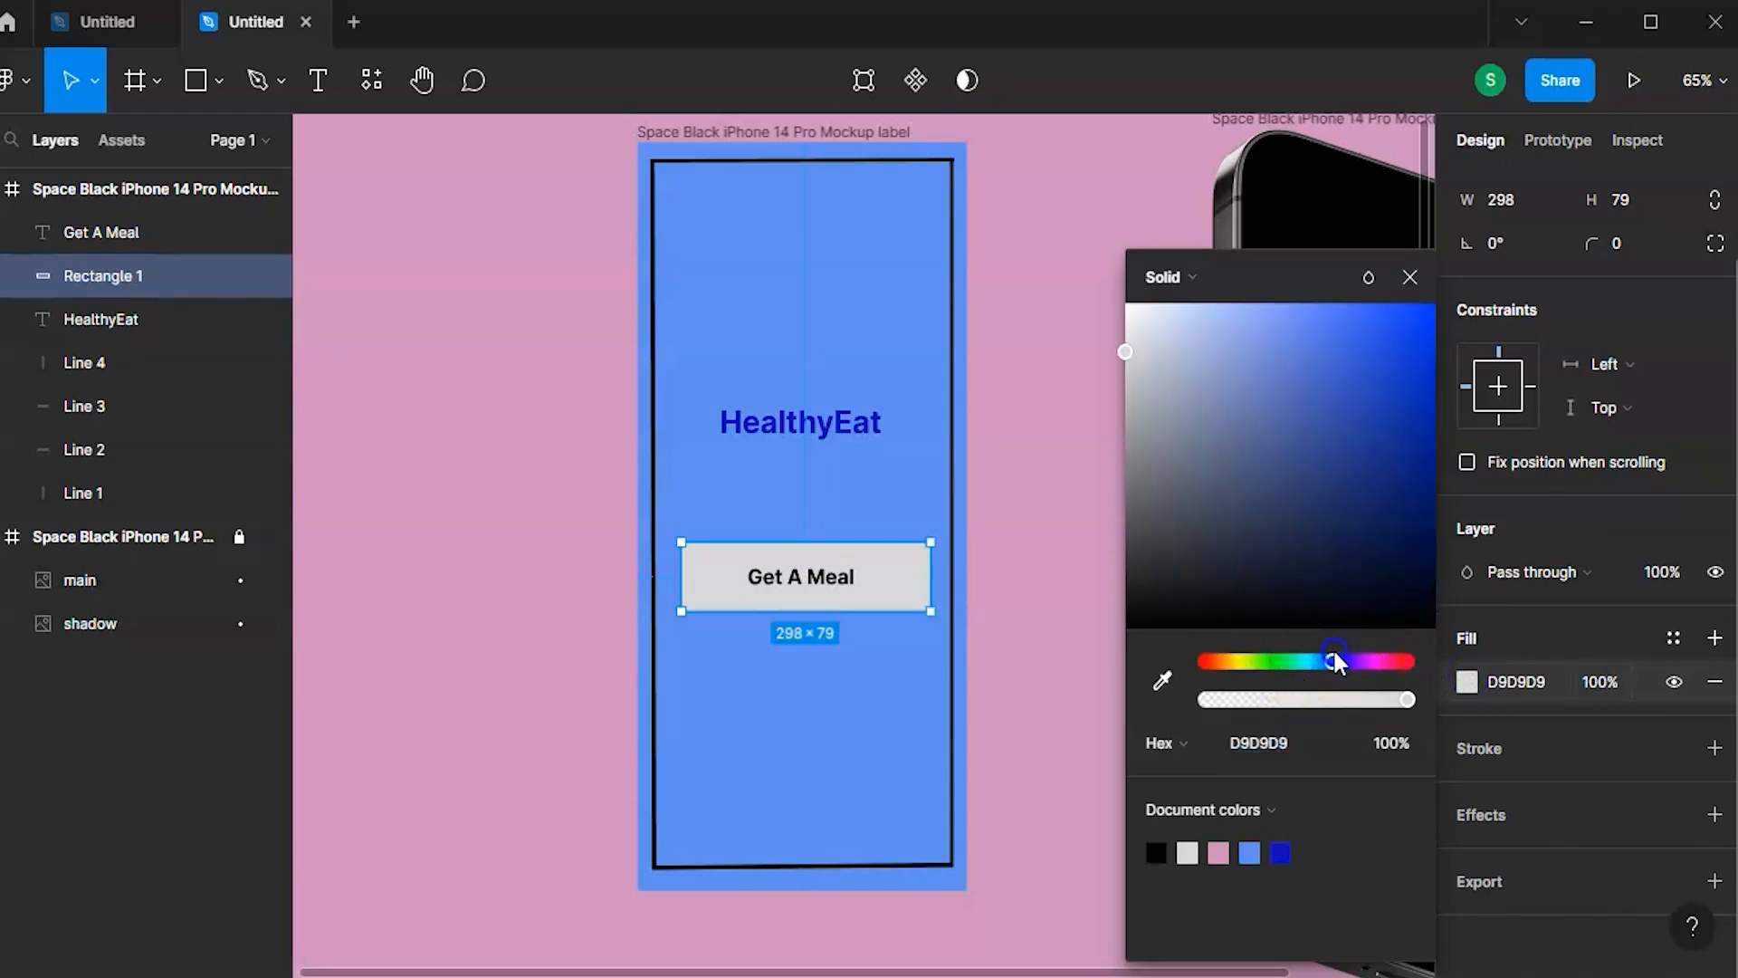
left_click_drag(1266, 367, 1246, 340)
left_click_drag(1252, 415, 1331, 329)
left_click(1379, 369)
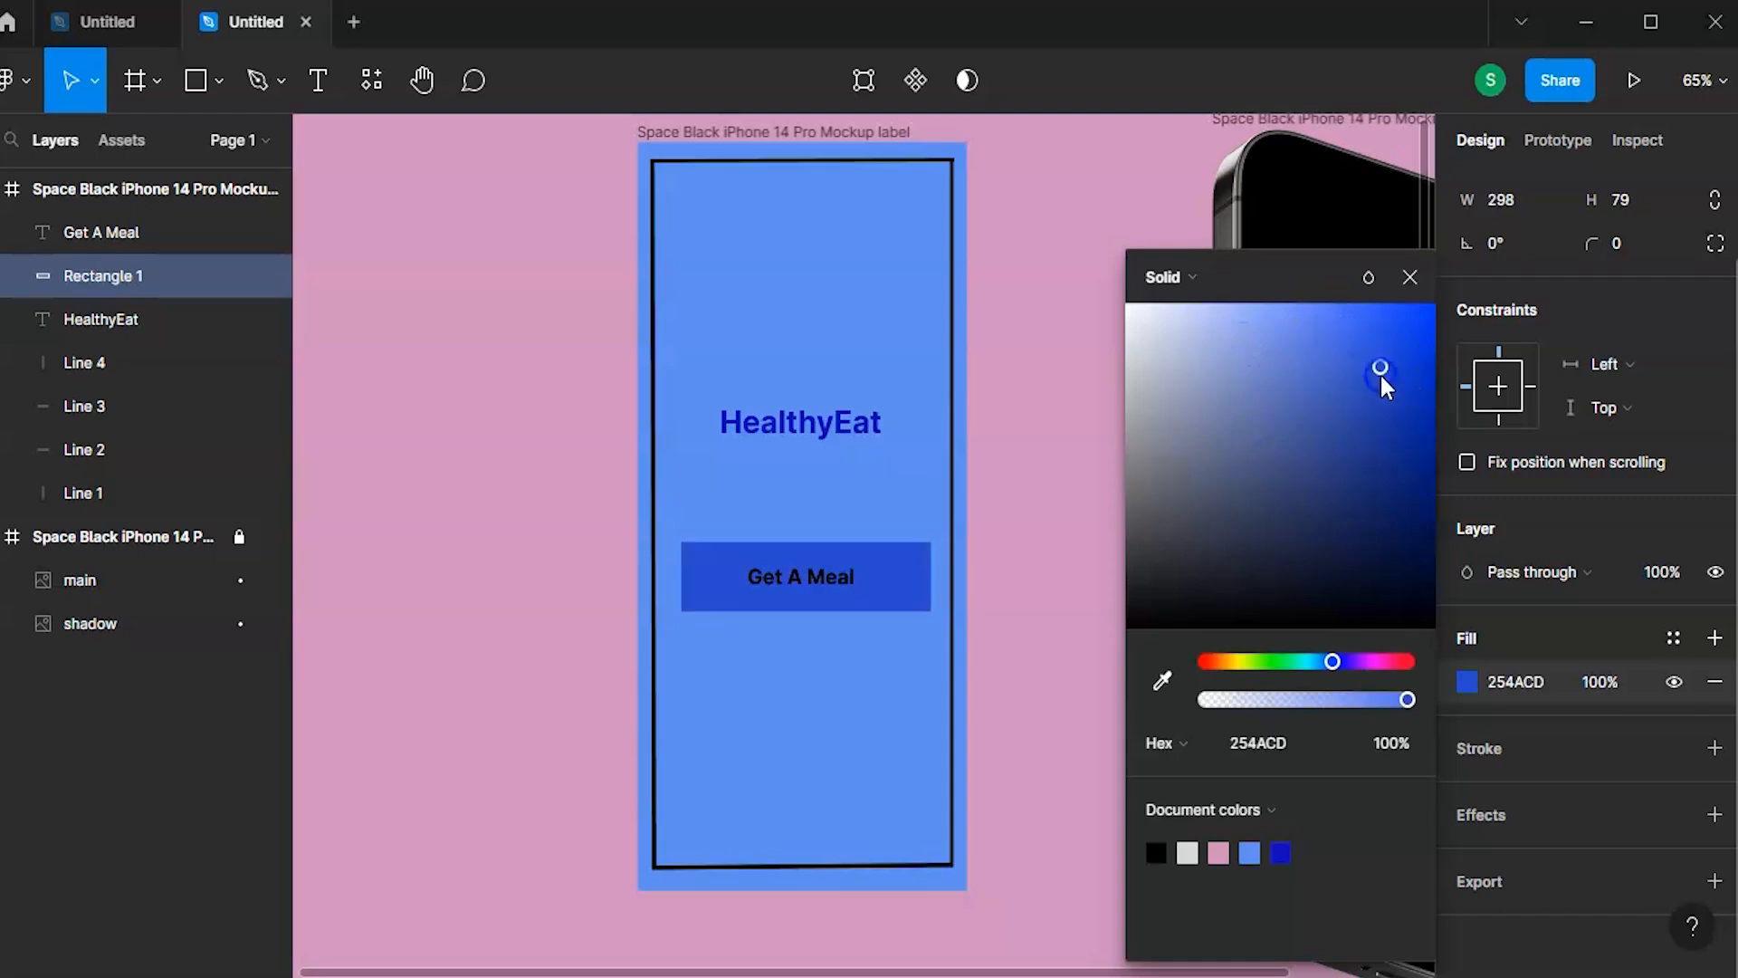
left_click(1410, 277)
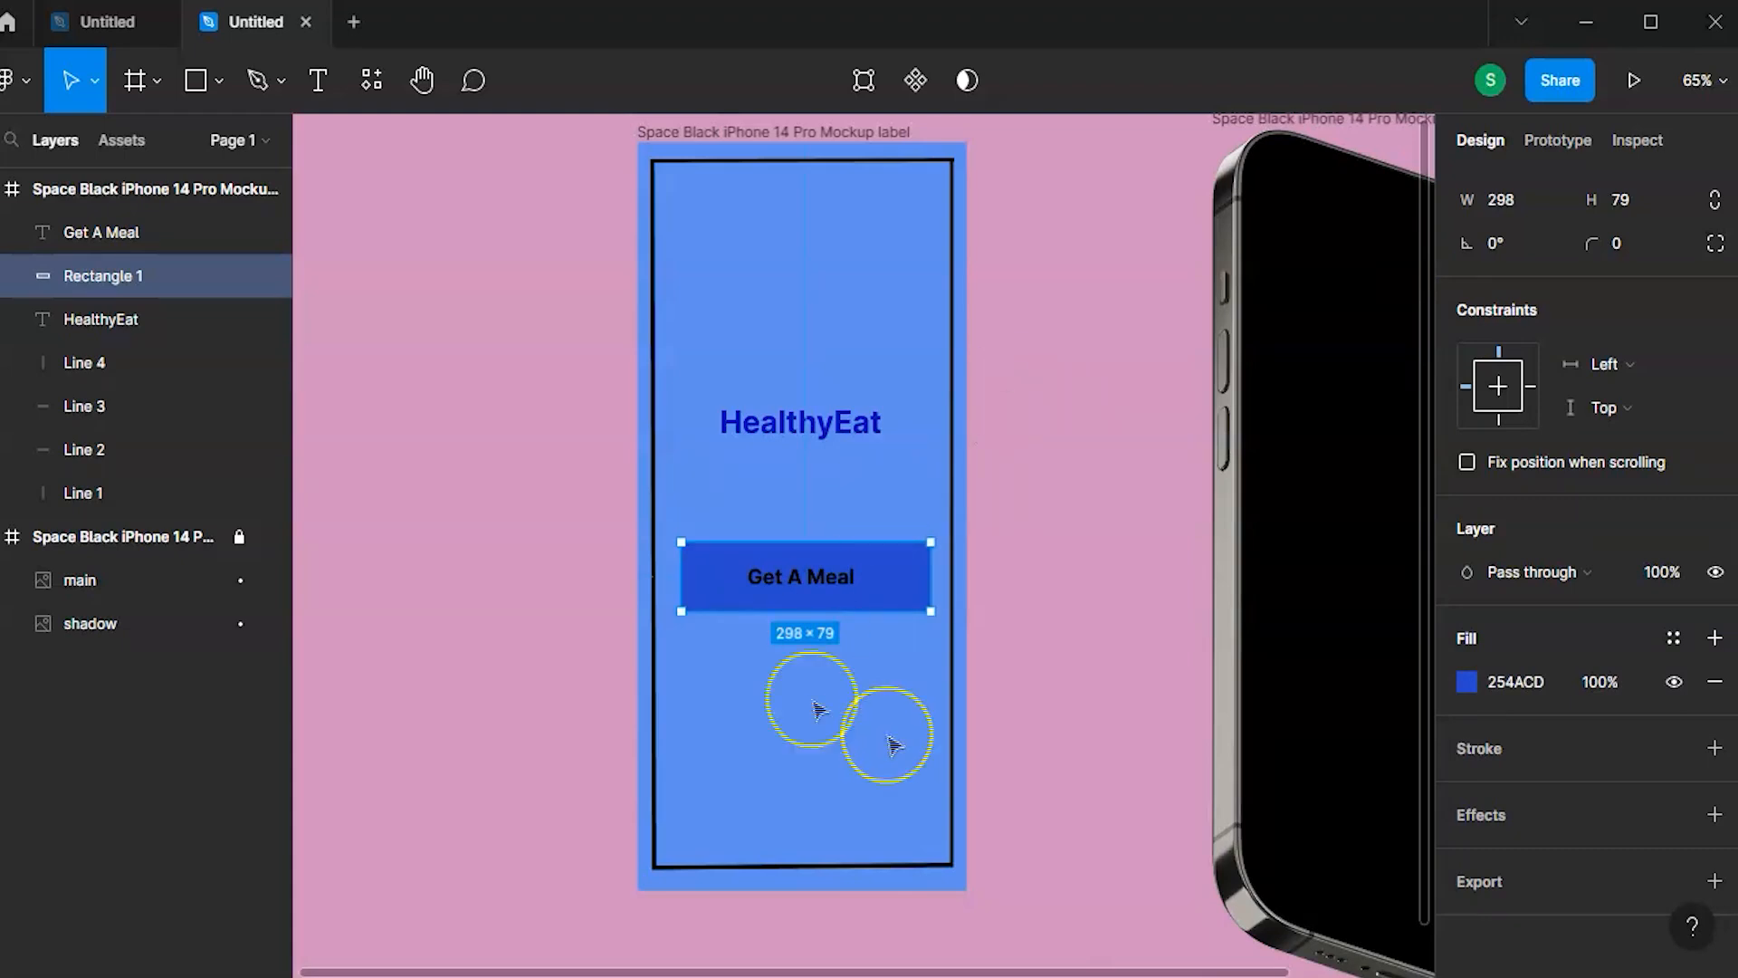
- Draw a rectangle about 354 by 235 across the lower part of the bordered area, below the Get A Meal button
left_click(758, 674)
scroll(722, 489, "down", 1)
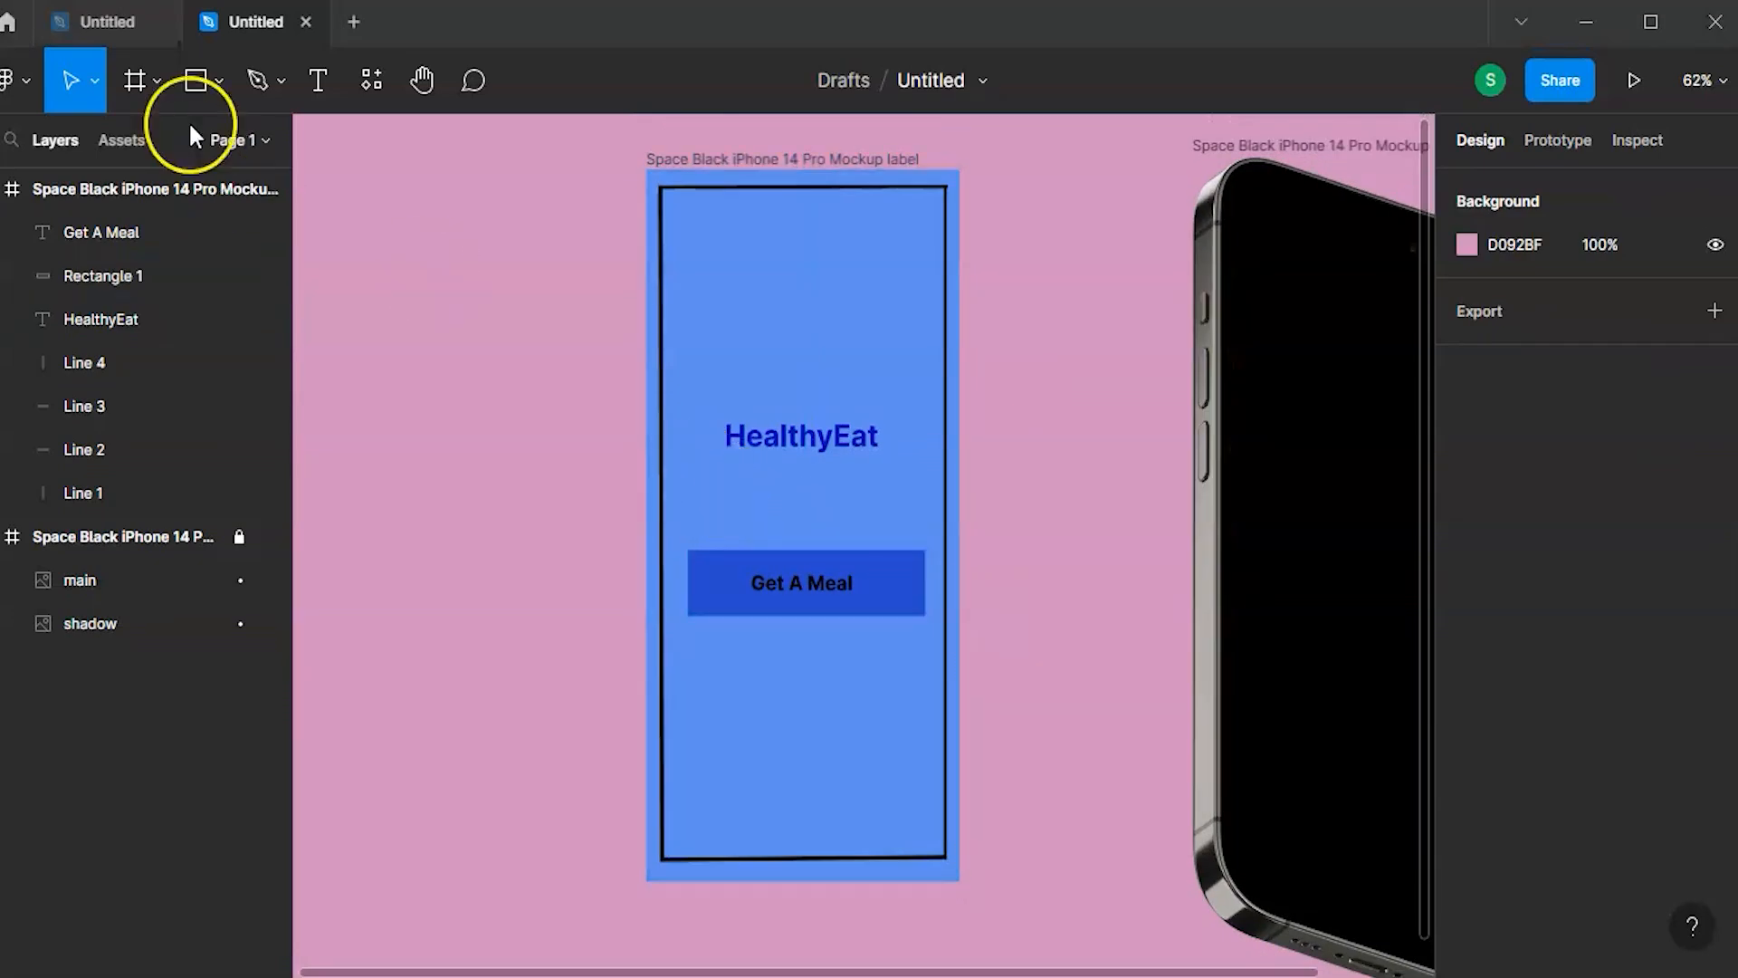
left_click(219, 81)
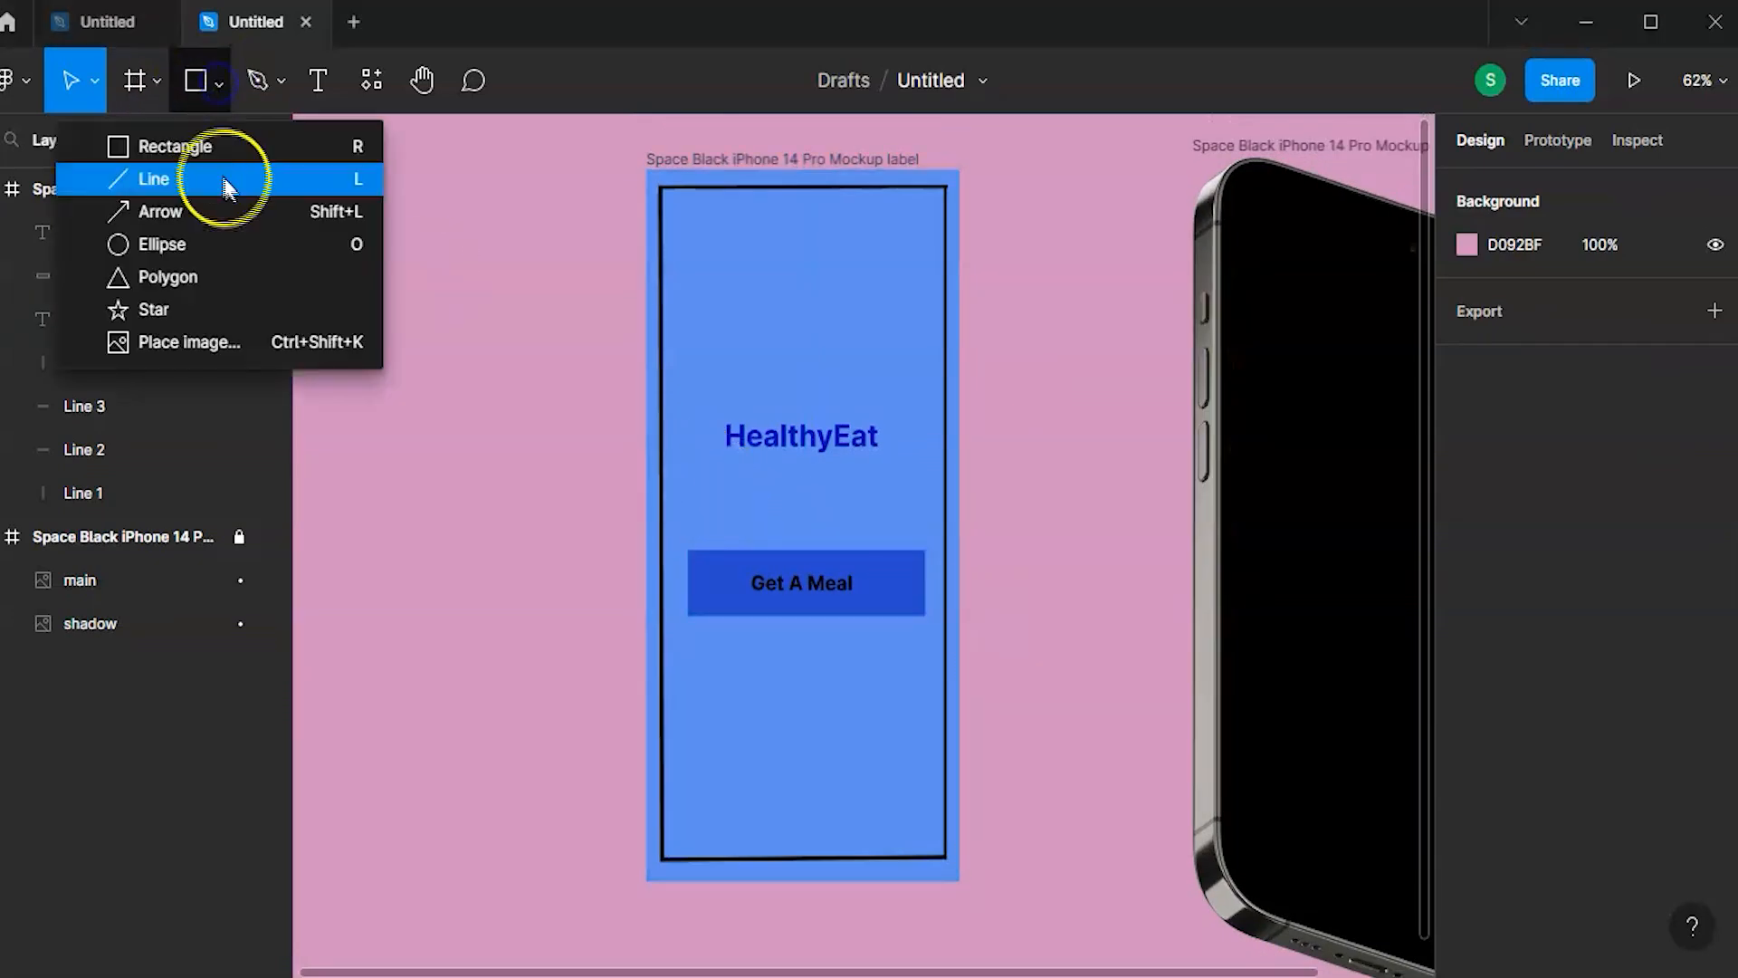
left_click(322, 160)
left_click_drag(661, 664, 943, 854)
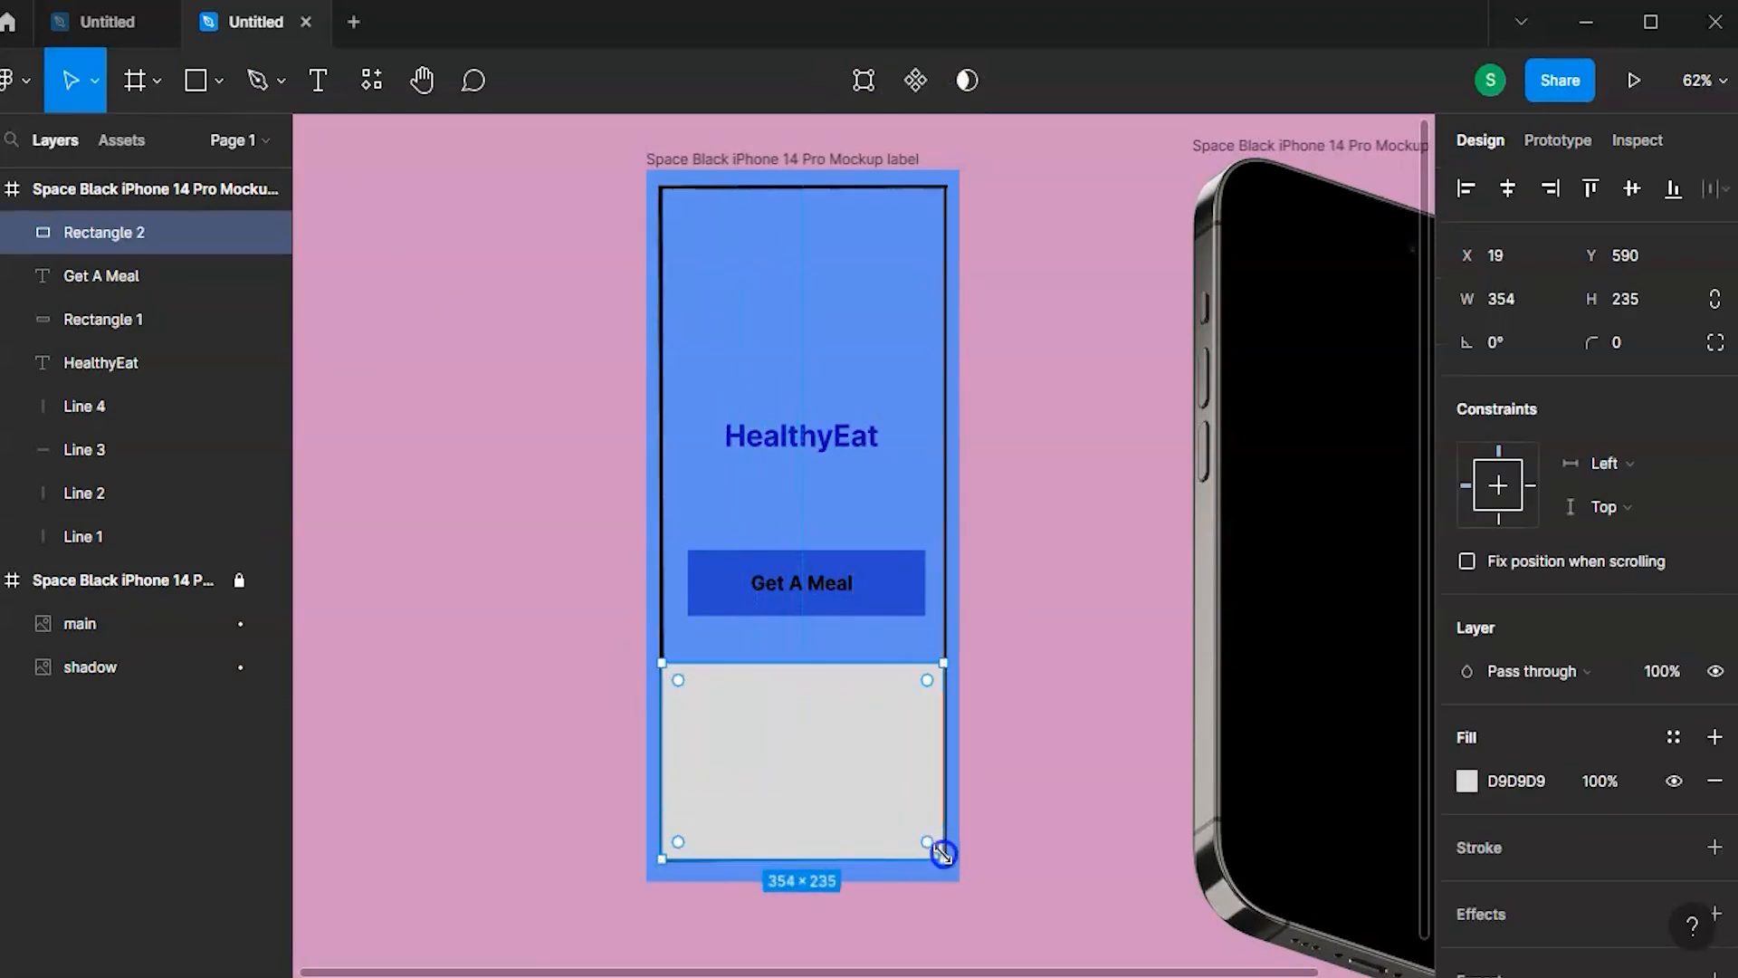
- Place the burger photo as the fill of the rectangle below the Get A Meal button
left_click(214, 89)
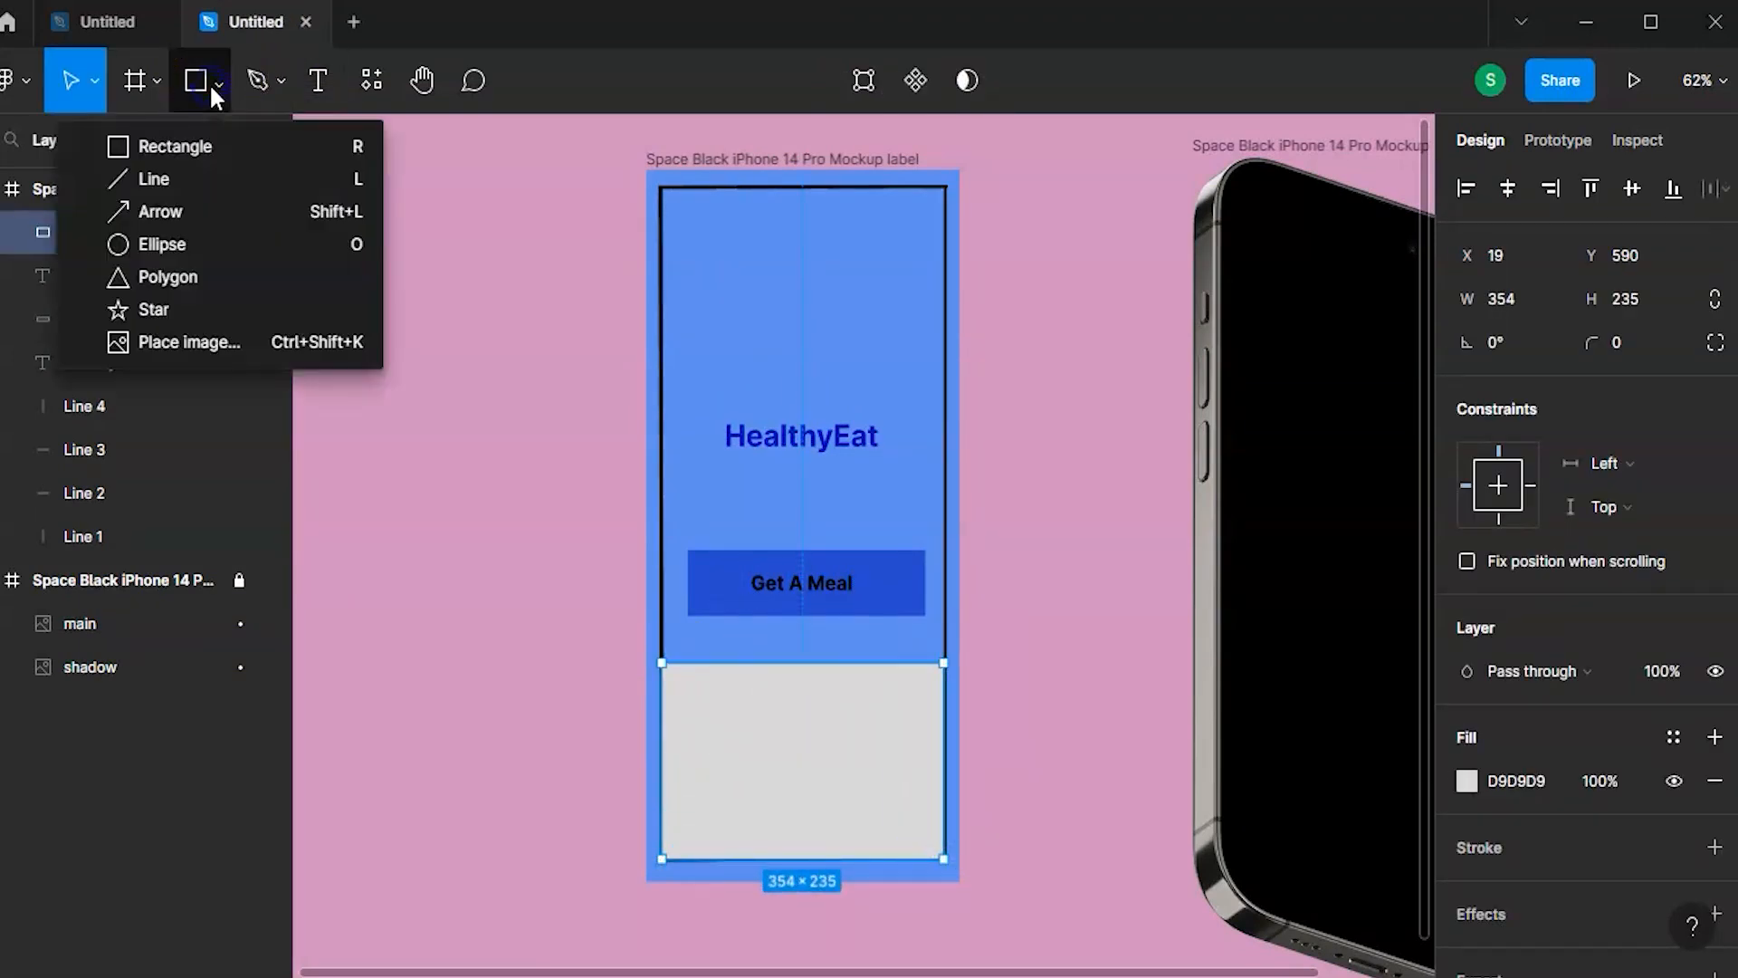
left_click(249, 344)
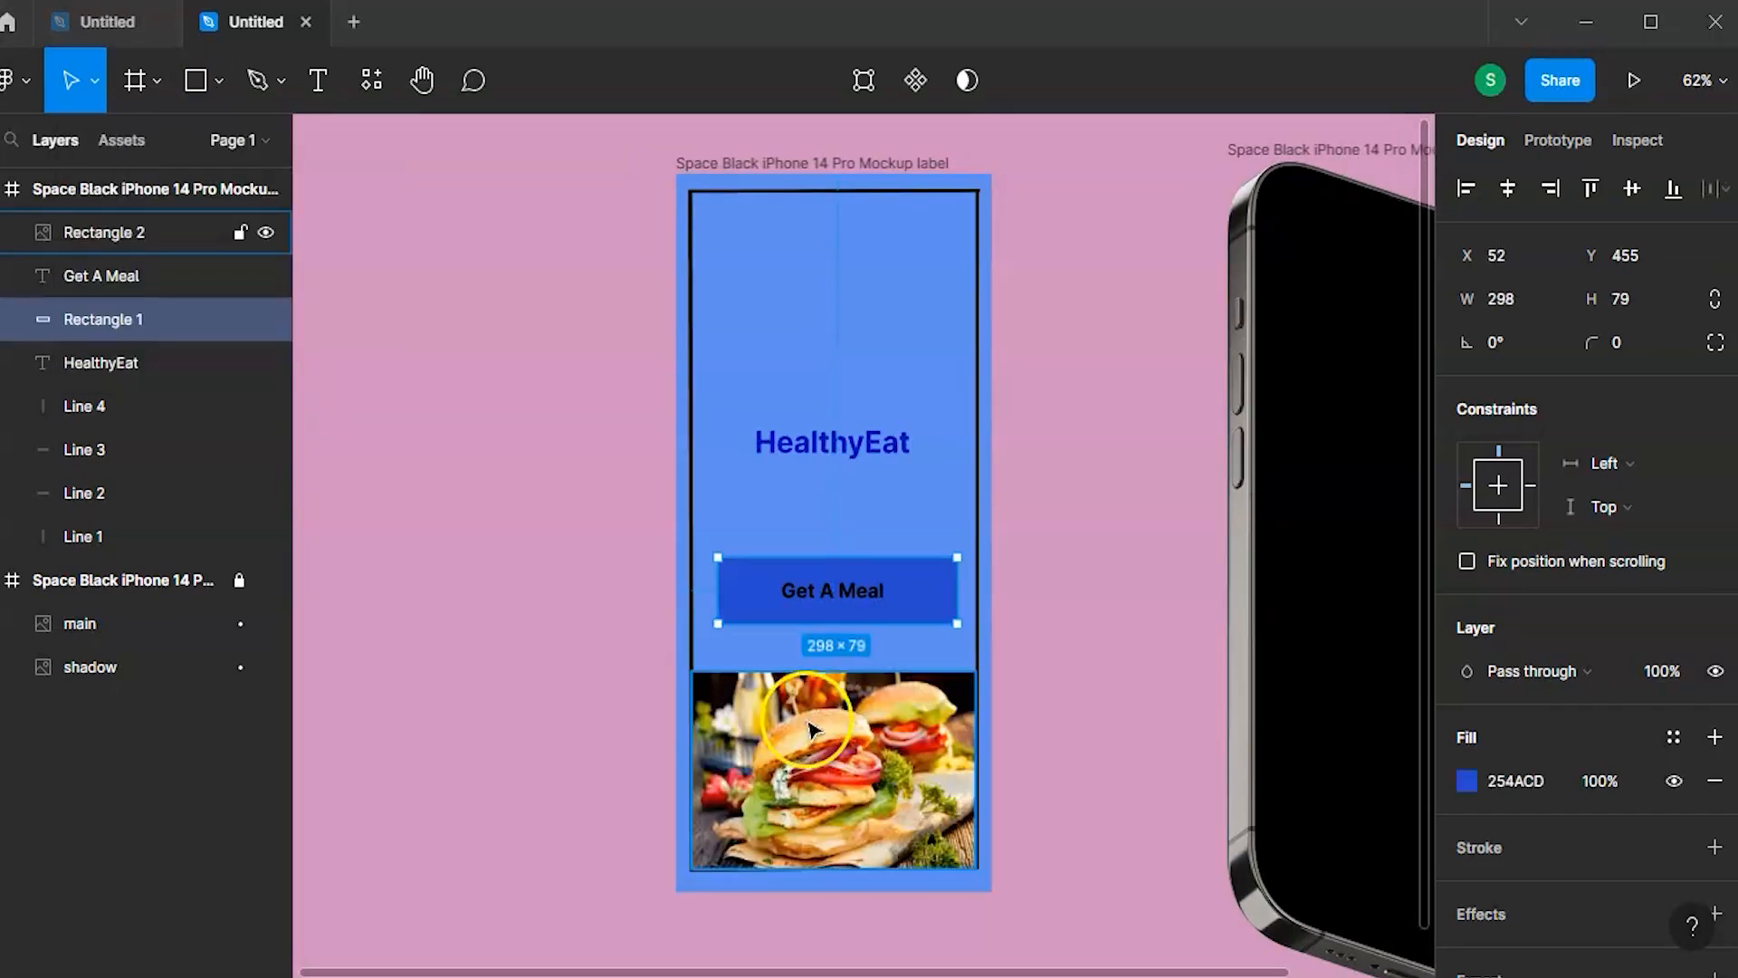
left_click(899, 441)
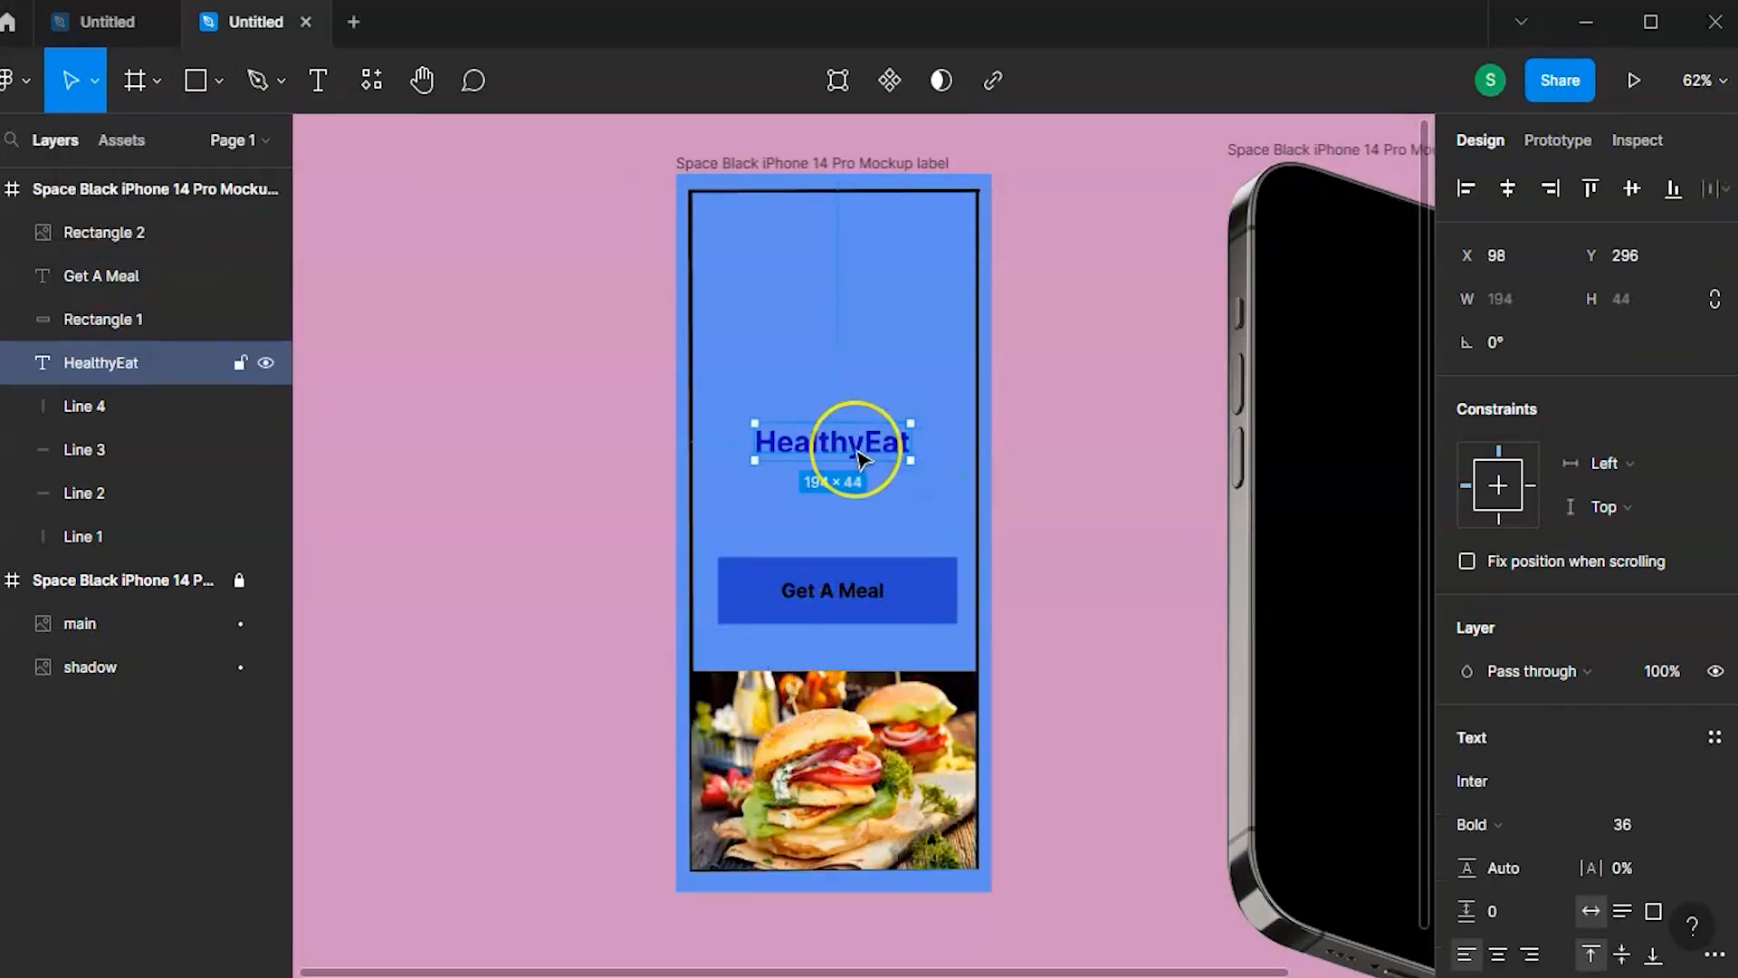
scroll(860, 459, "up", 4)
scroll(860, 459, "down", 2)
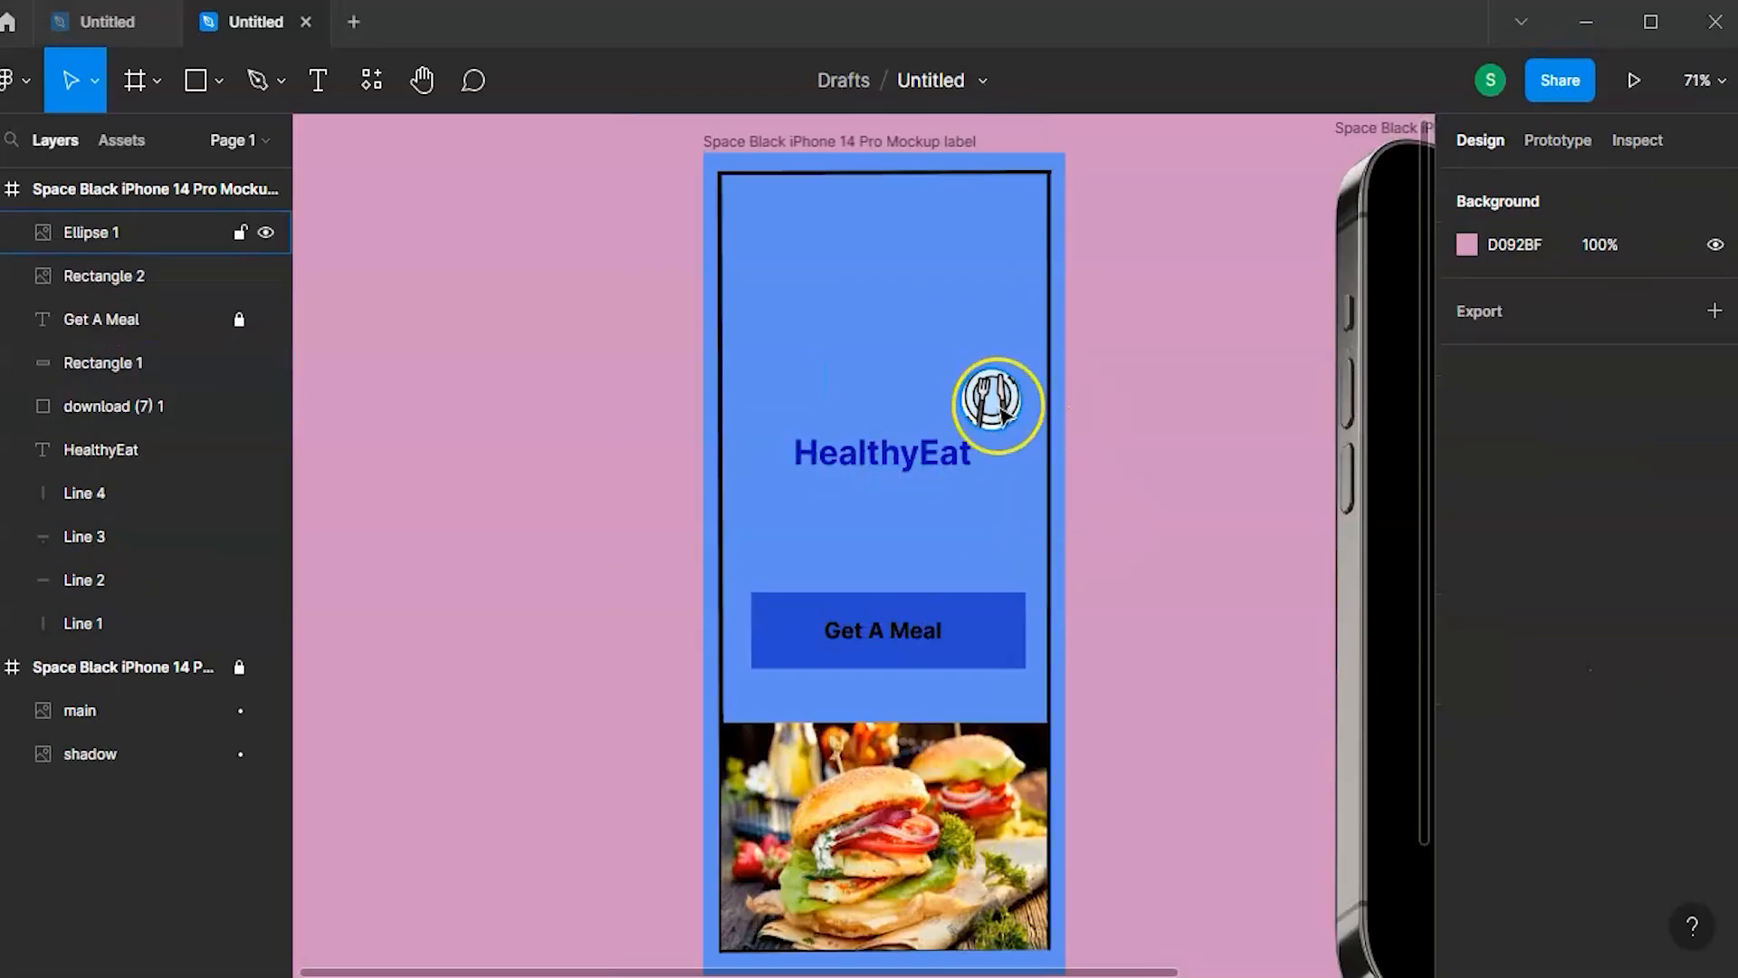
- Try moving the blue rectangle down independently of the locked Get A Meal text and return it to its place behind the text
scroll(1005, 412, "up", 5)
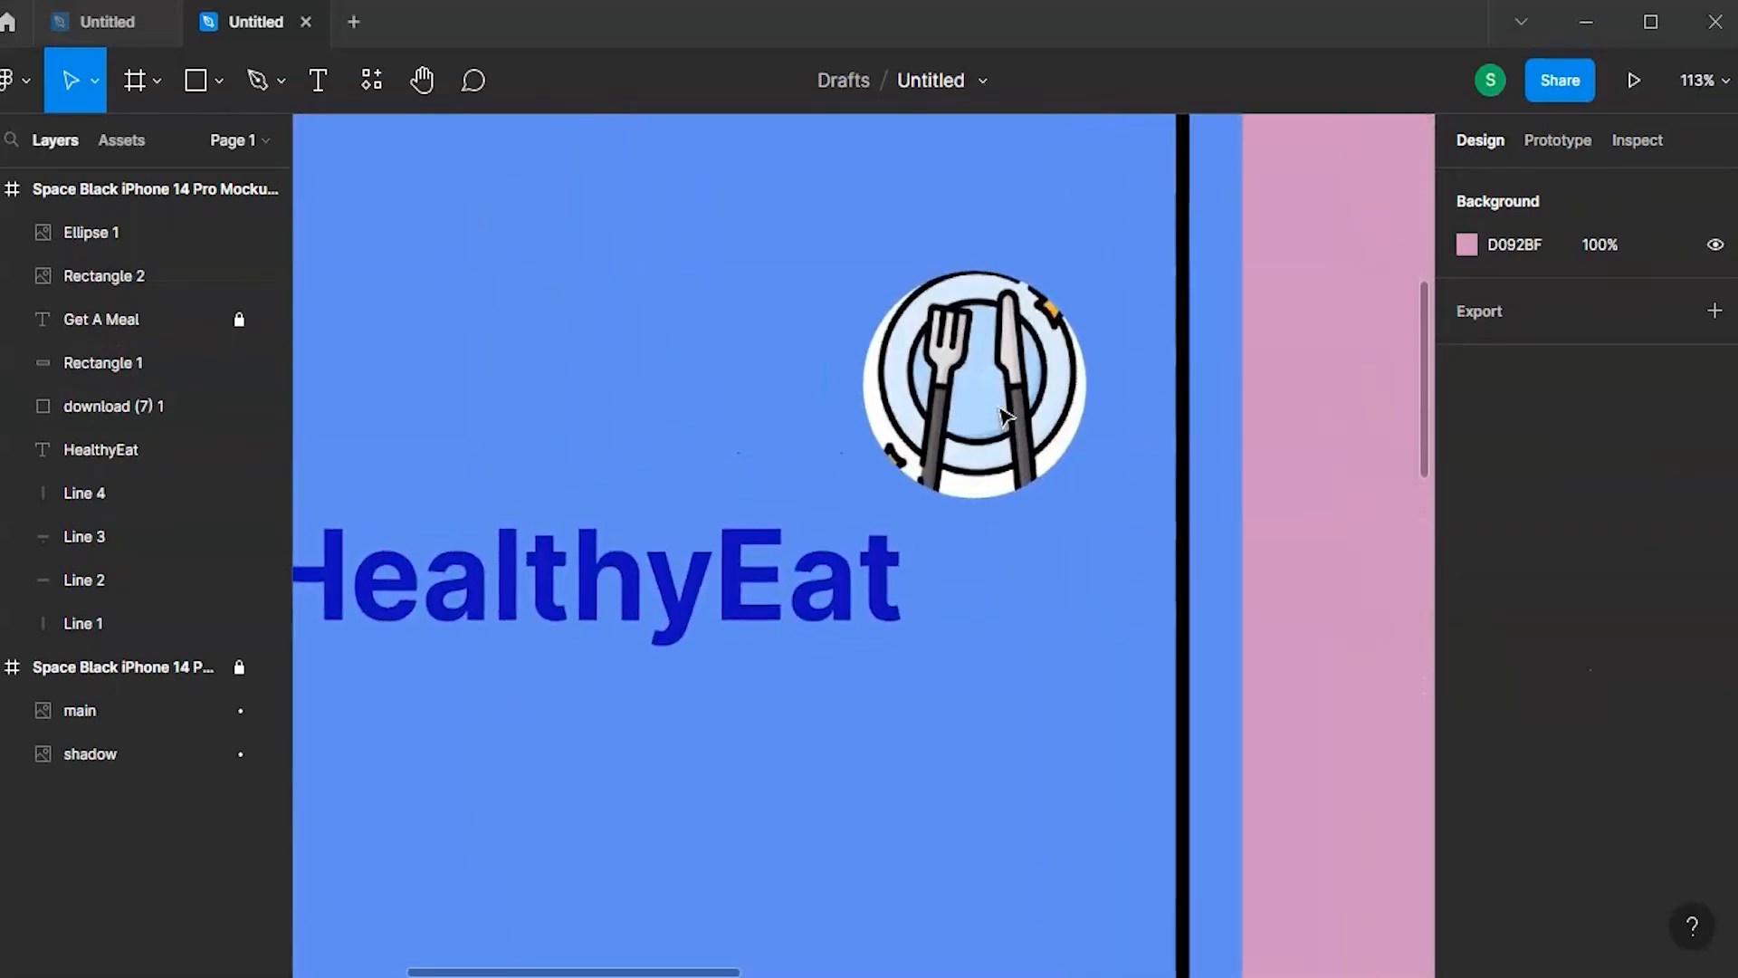
scroll(1005, 414, "down", 3)
scroll(878, 415, "up", 3)
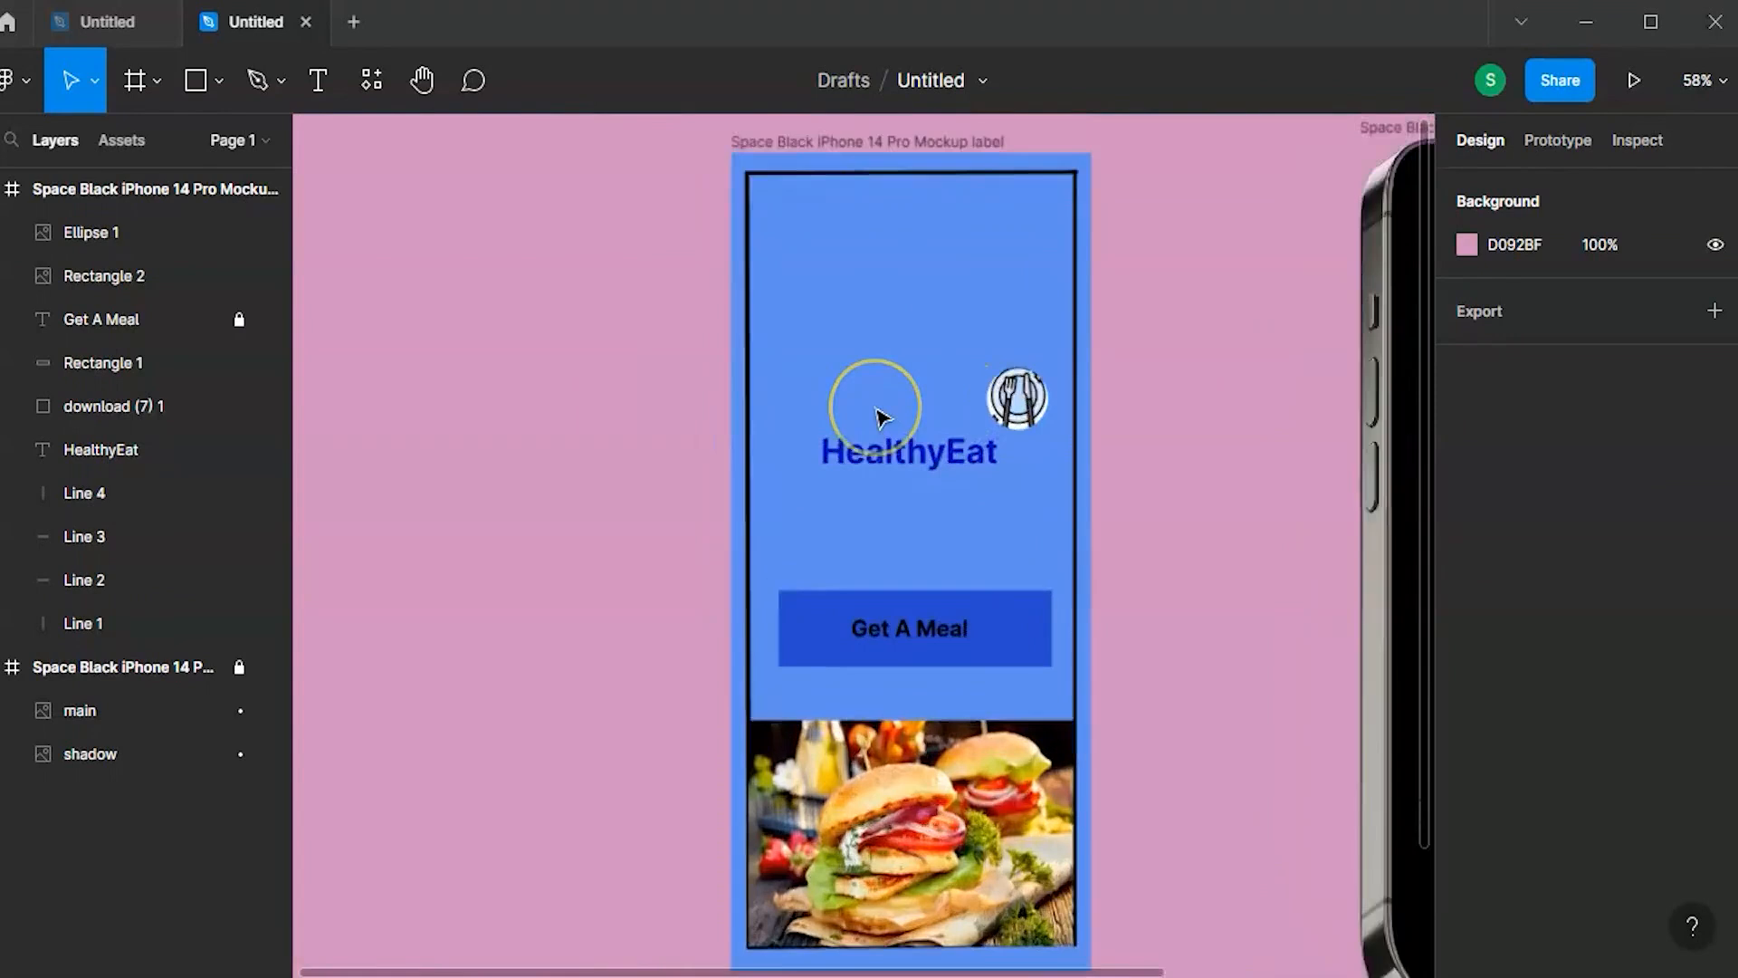
scroll(910, 498, "down", 2)
left_click(973, 590)
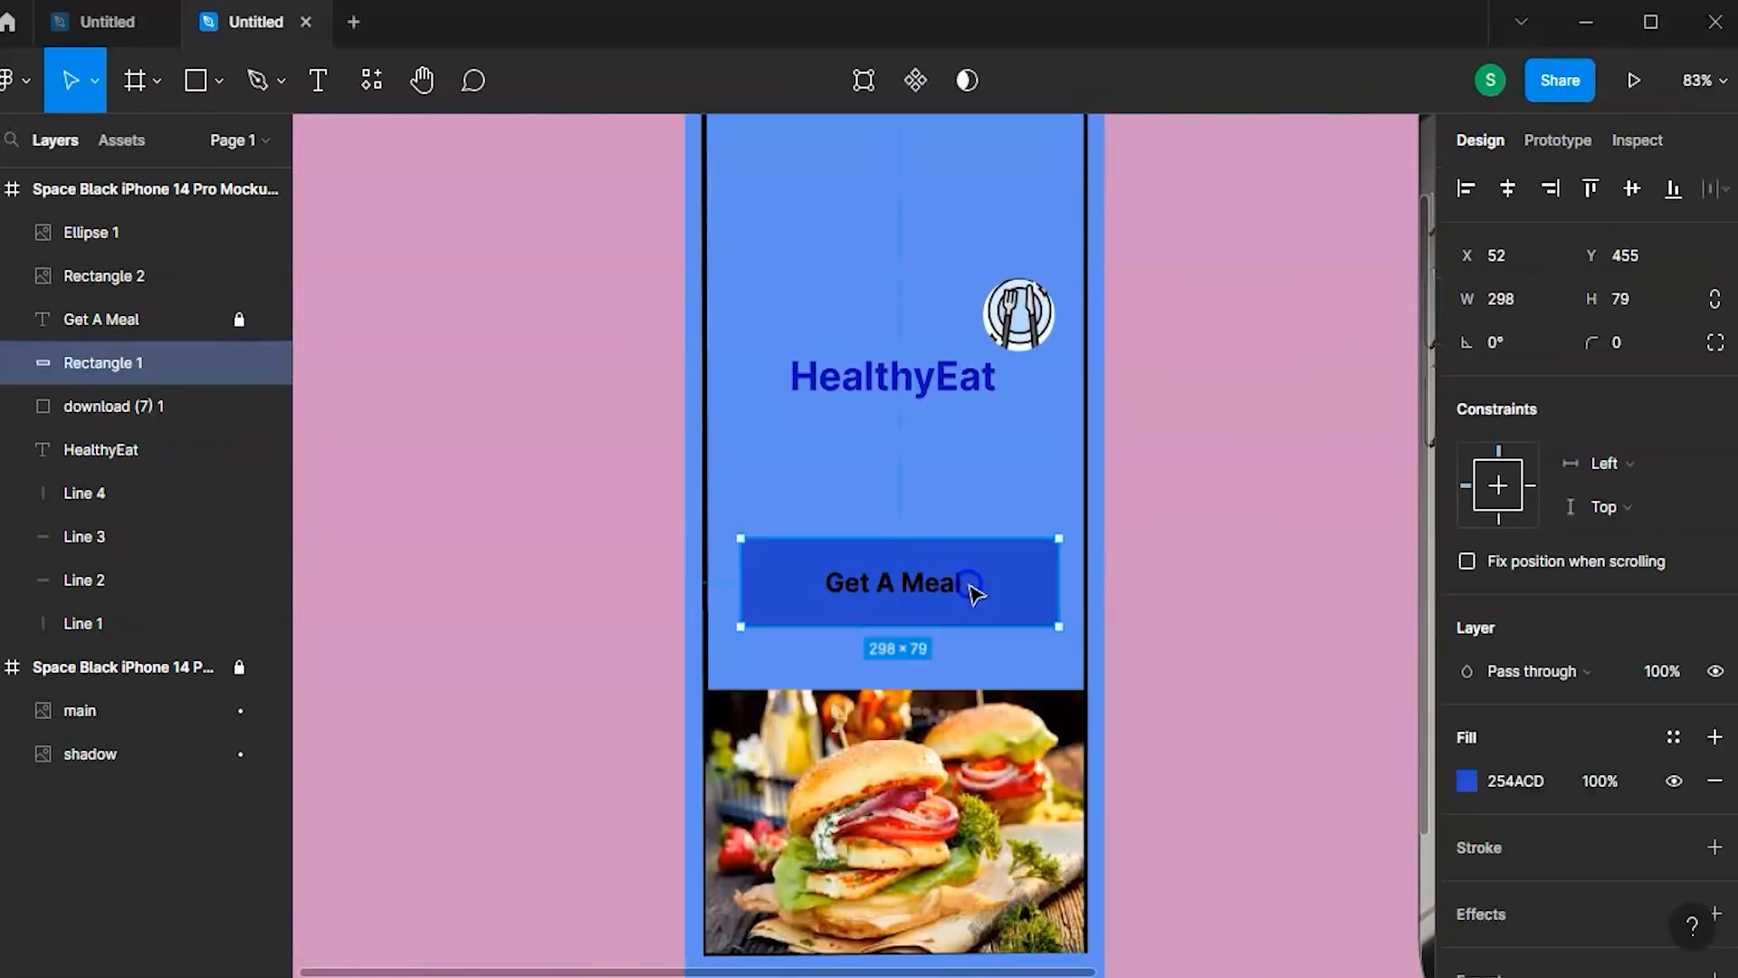
left_click_drag(984, 605, 982, 652)
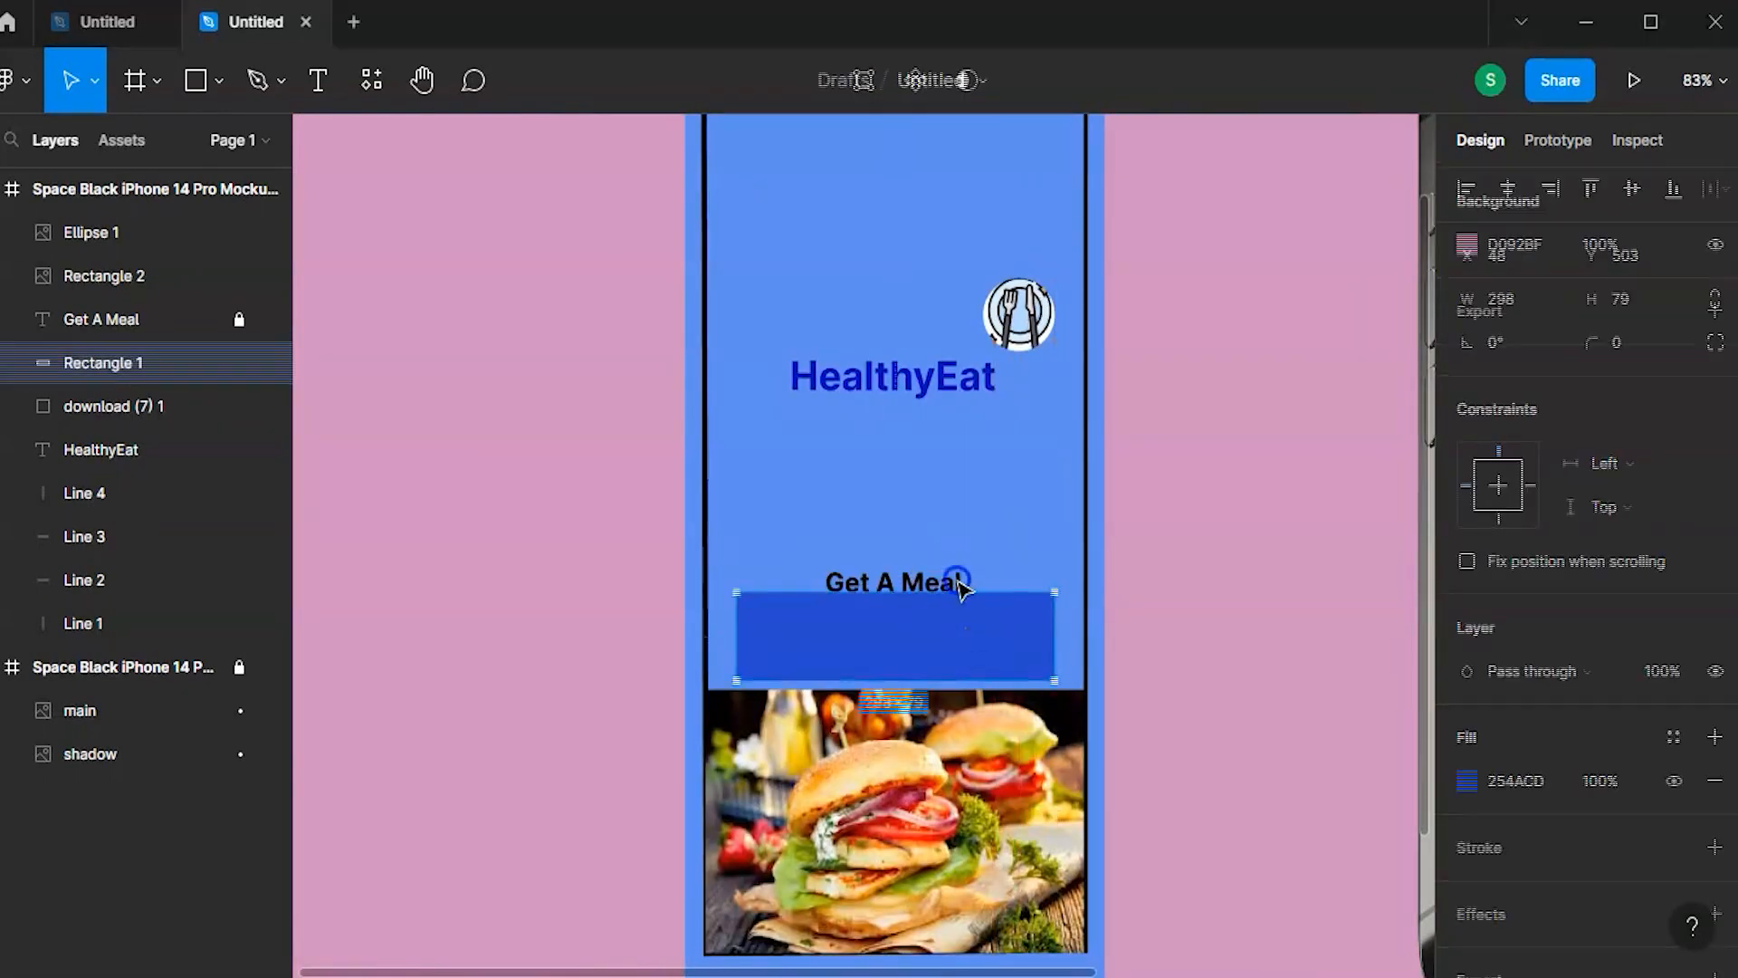
left_click(962, 585)
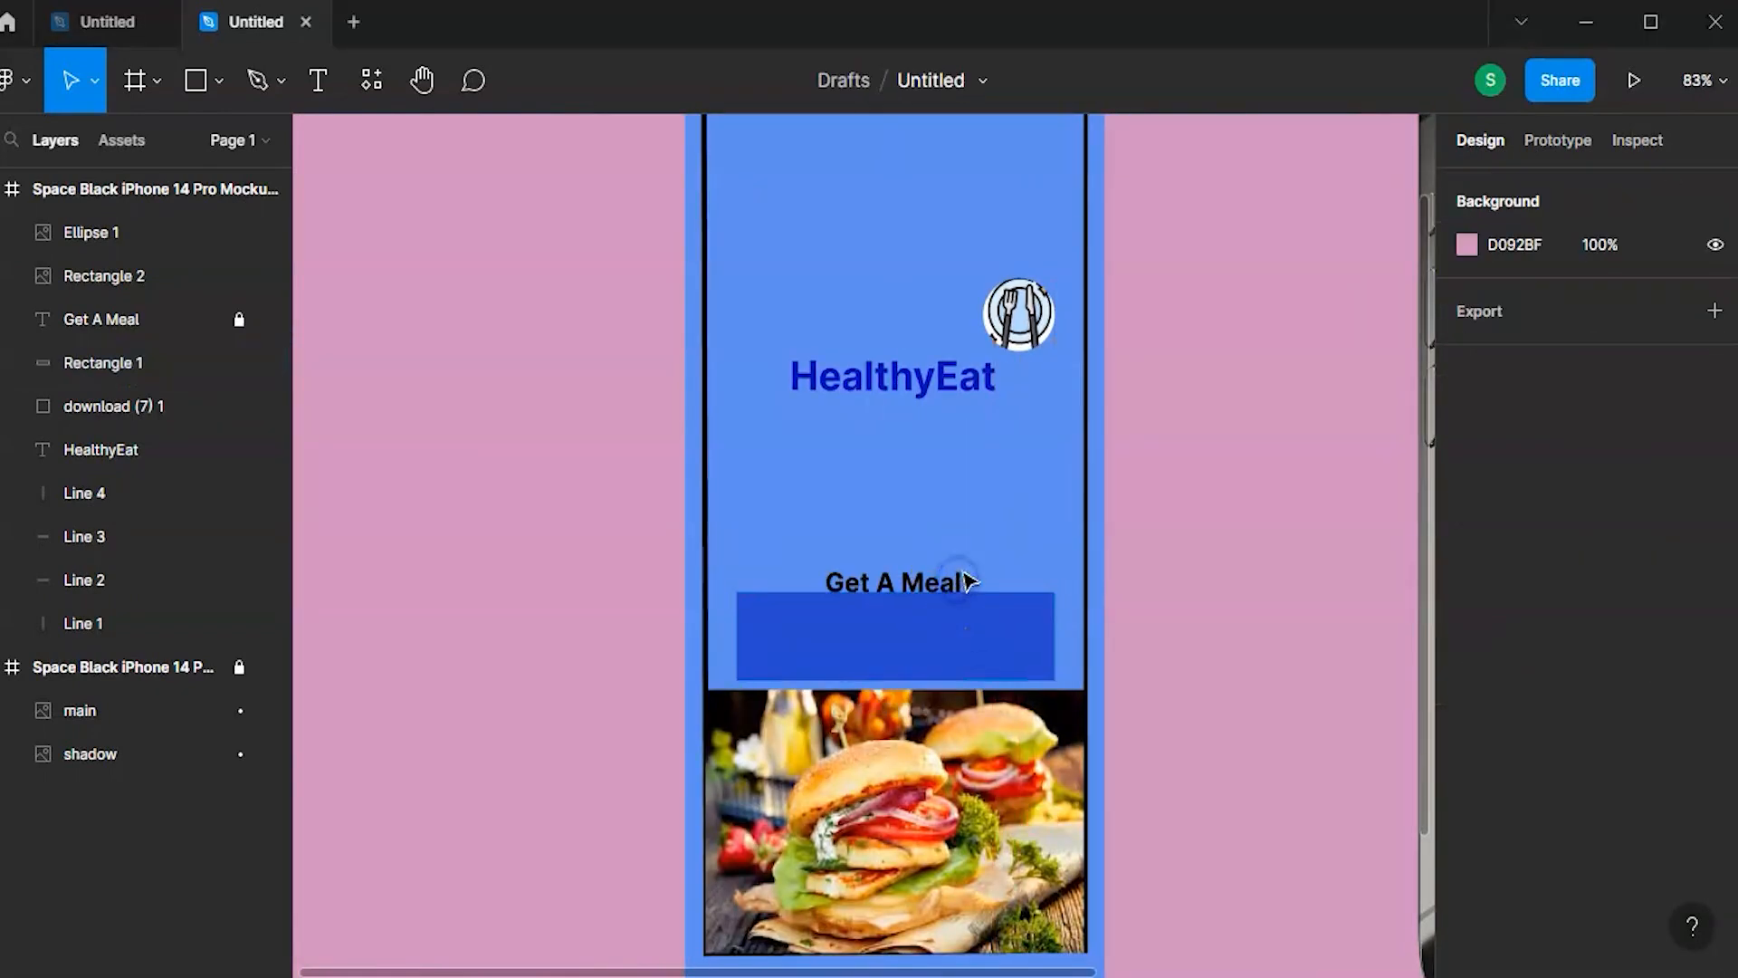
left_click(875, 585)
left_click(842, 600)
left_click_drag(916, 674, 919, 625)
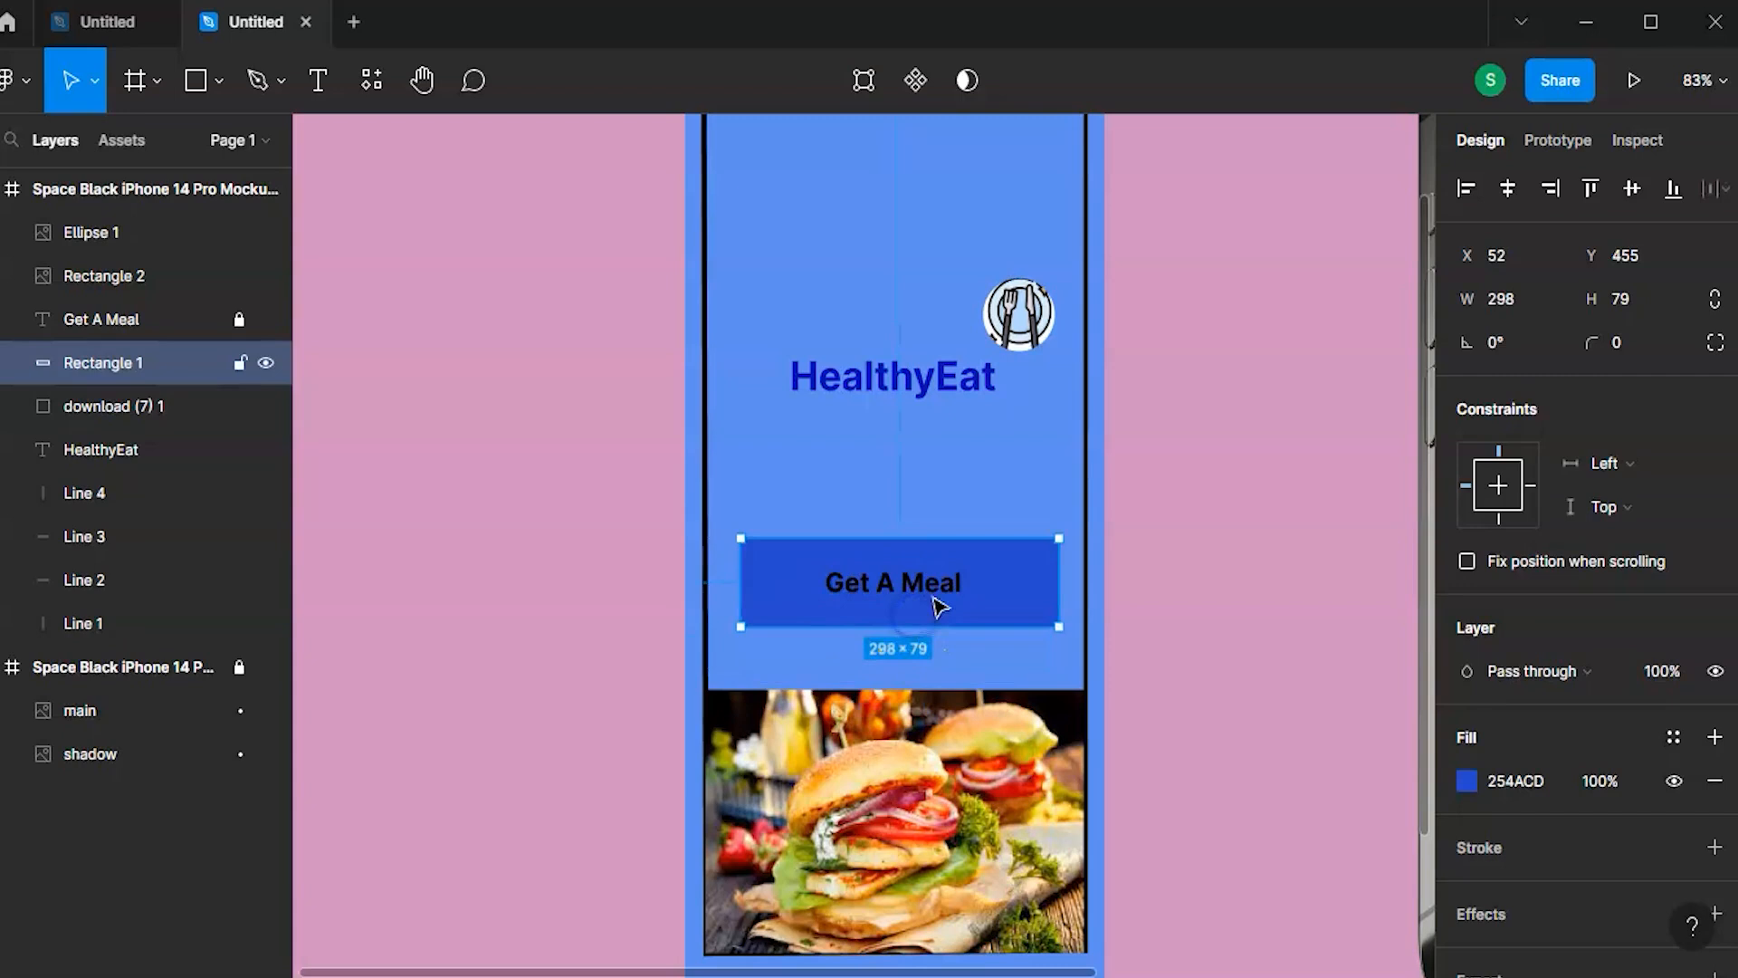
- Render the HealthyEat label frame onto the iPhone 14 Pro mockup with the Artboard Studio Mockups plugin, and close the plugin
scroll(938, 607, "down", 3)
right_click(591, 474)
mouse_move(668, 725)
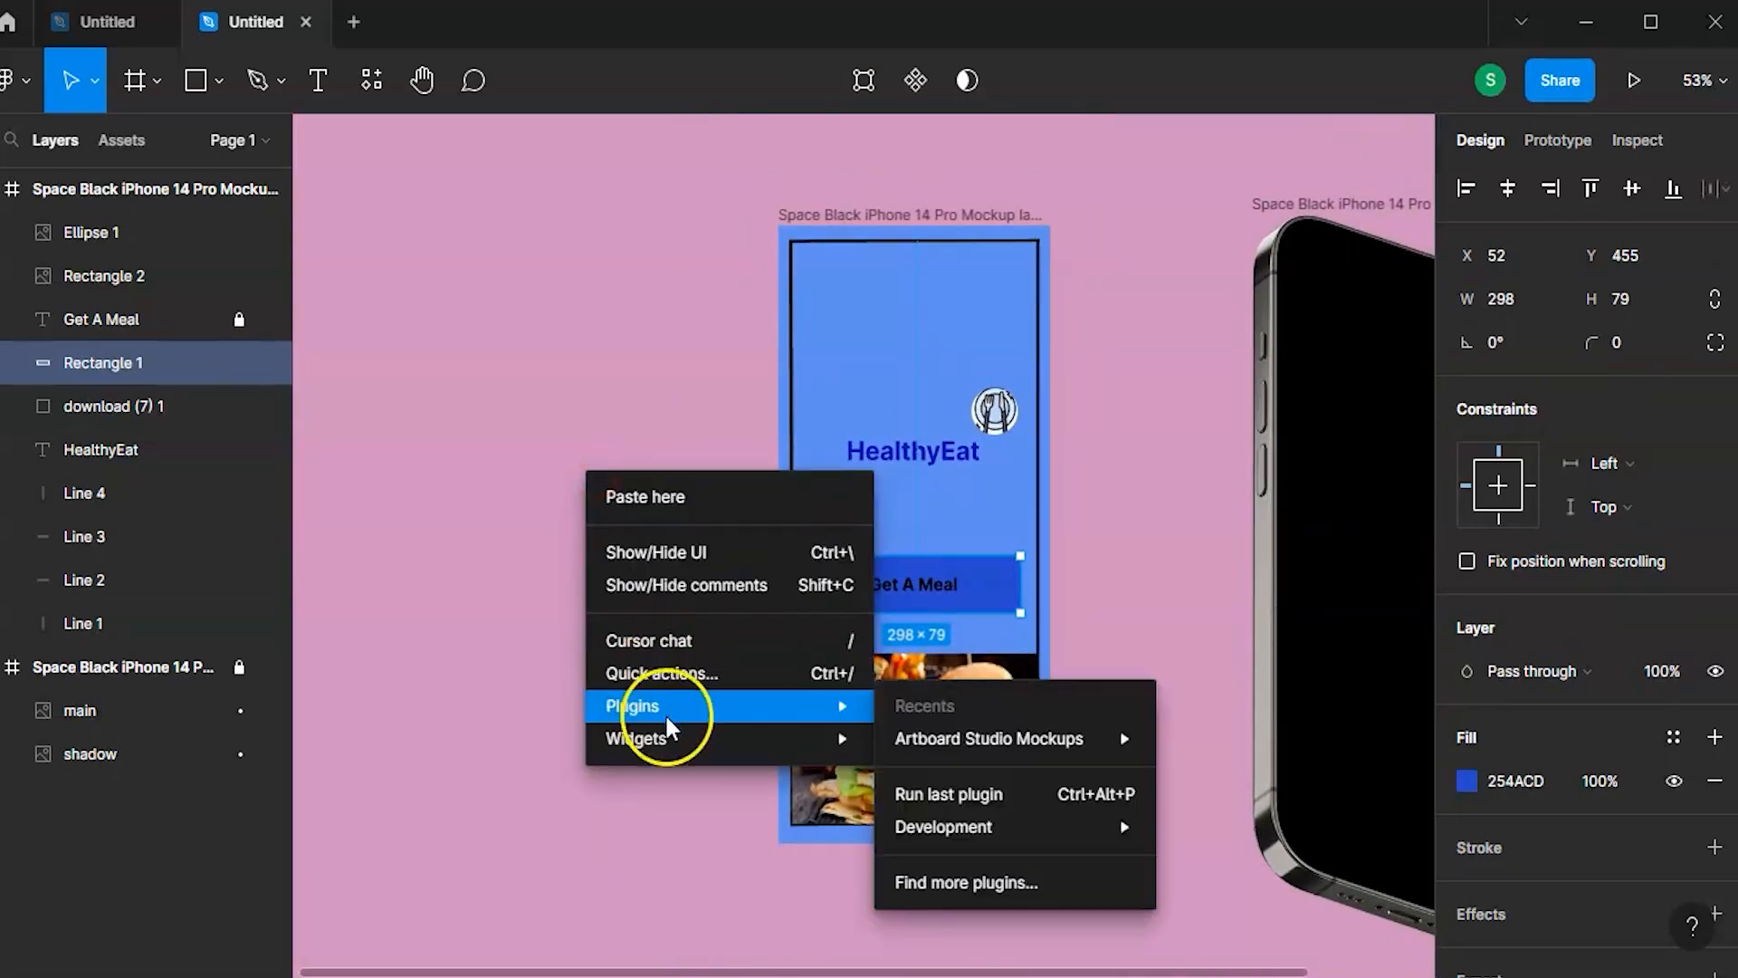
mouse_move(1123, 739)
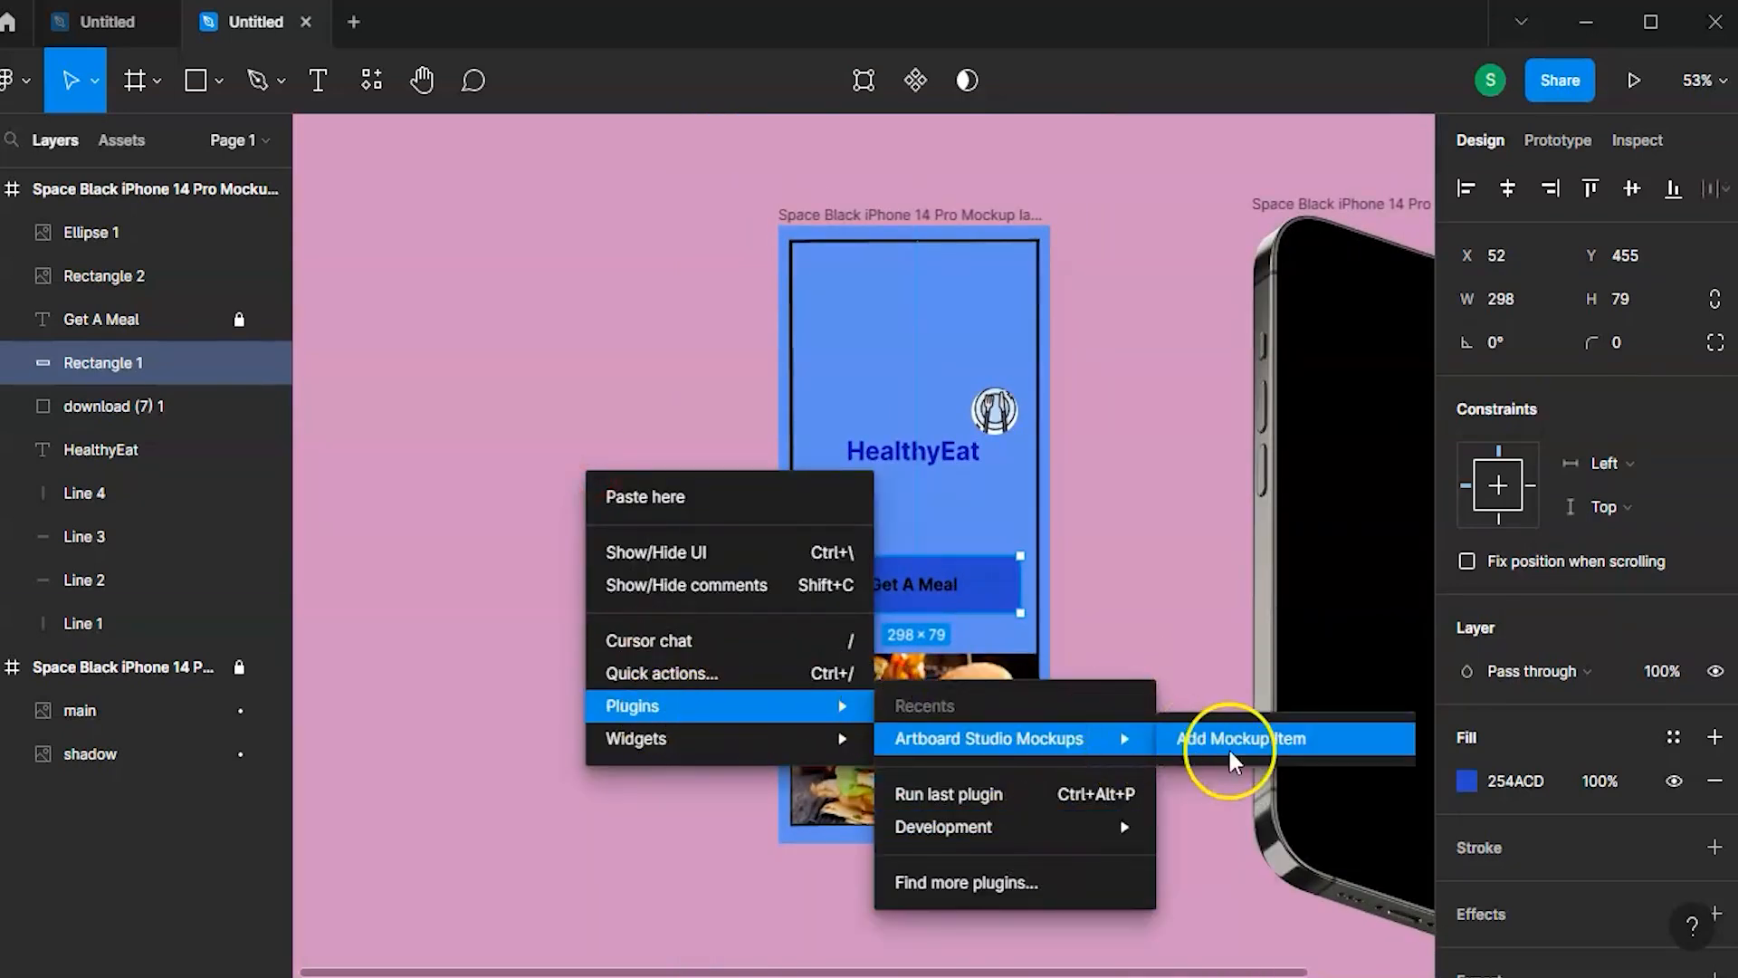
left_click(1229, 752)
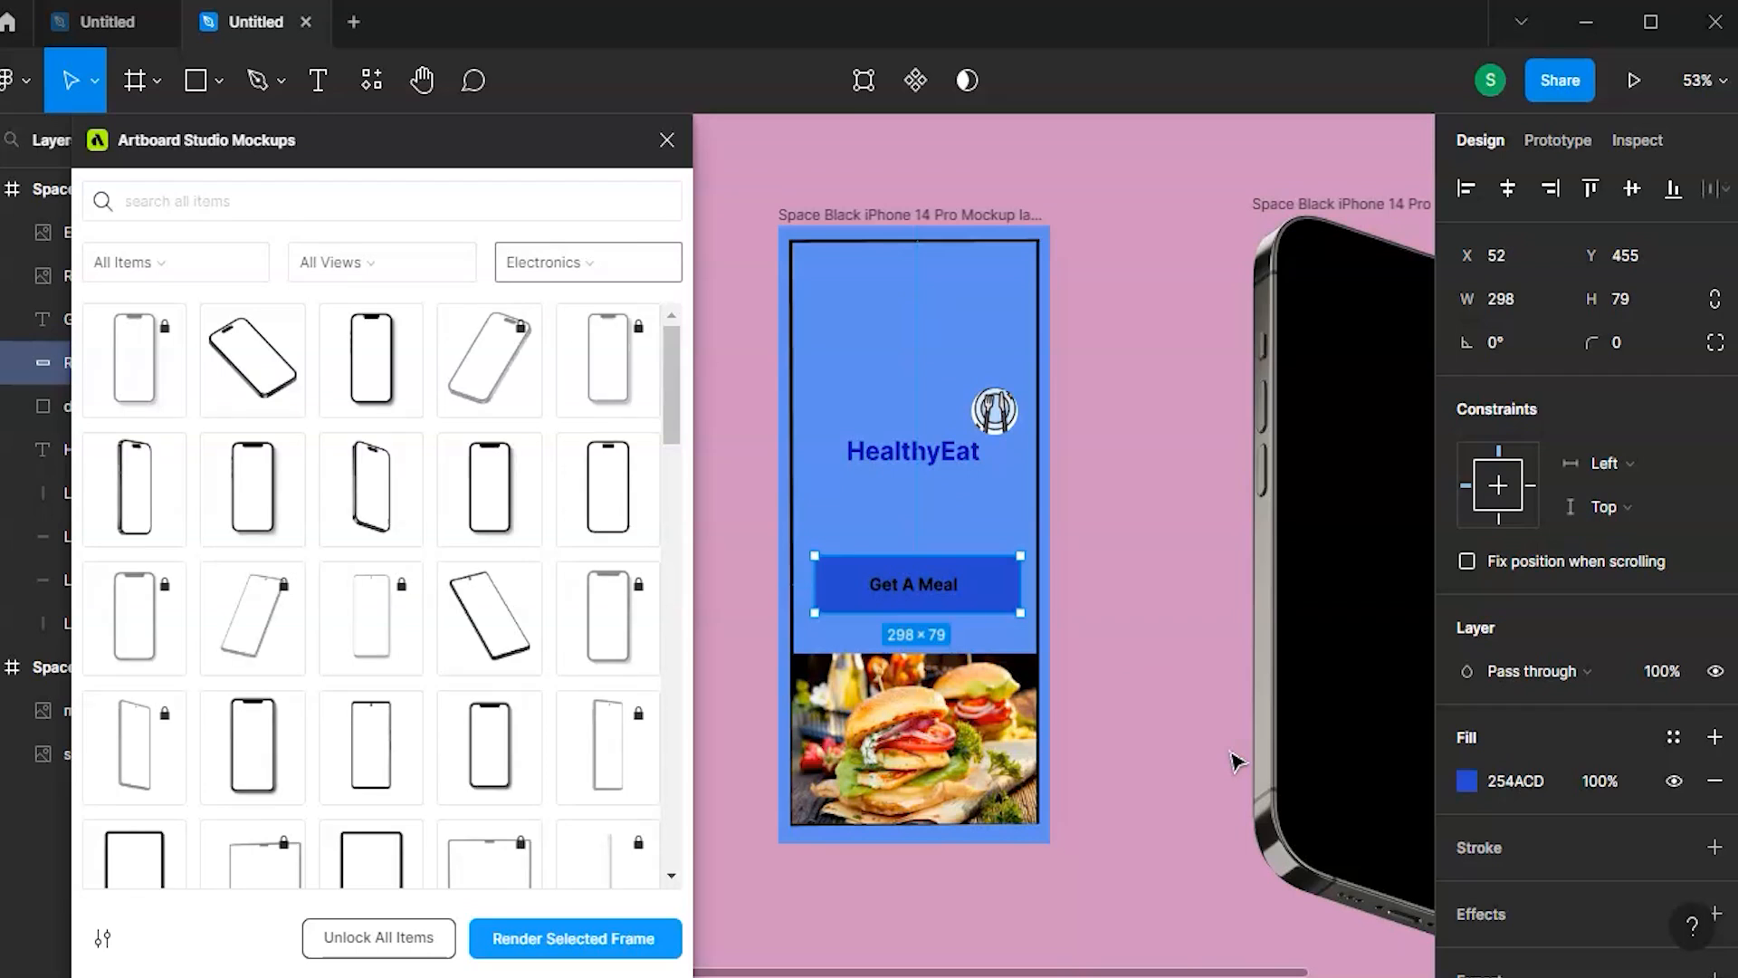
left_click(895, 214)
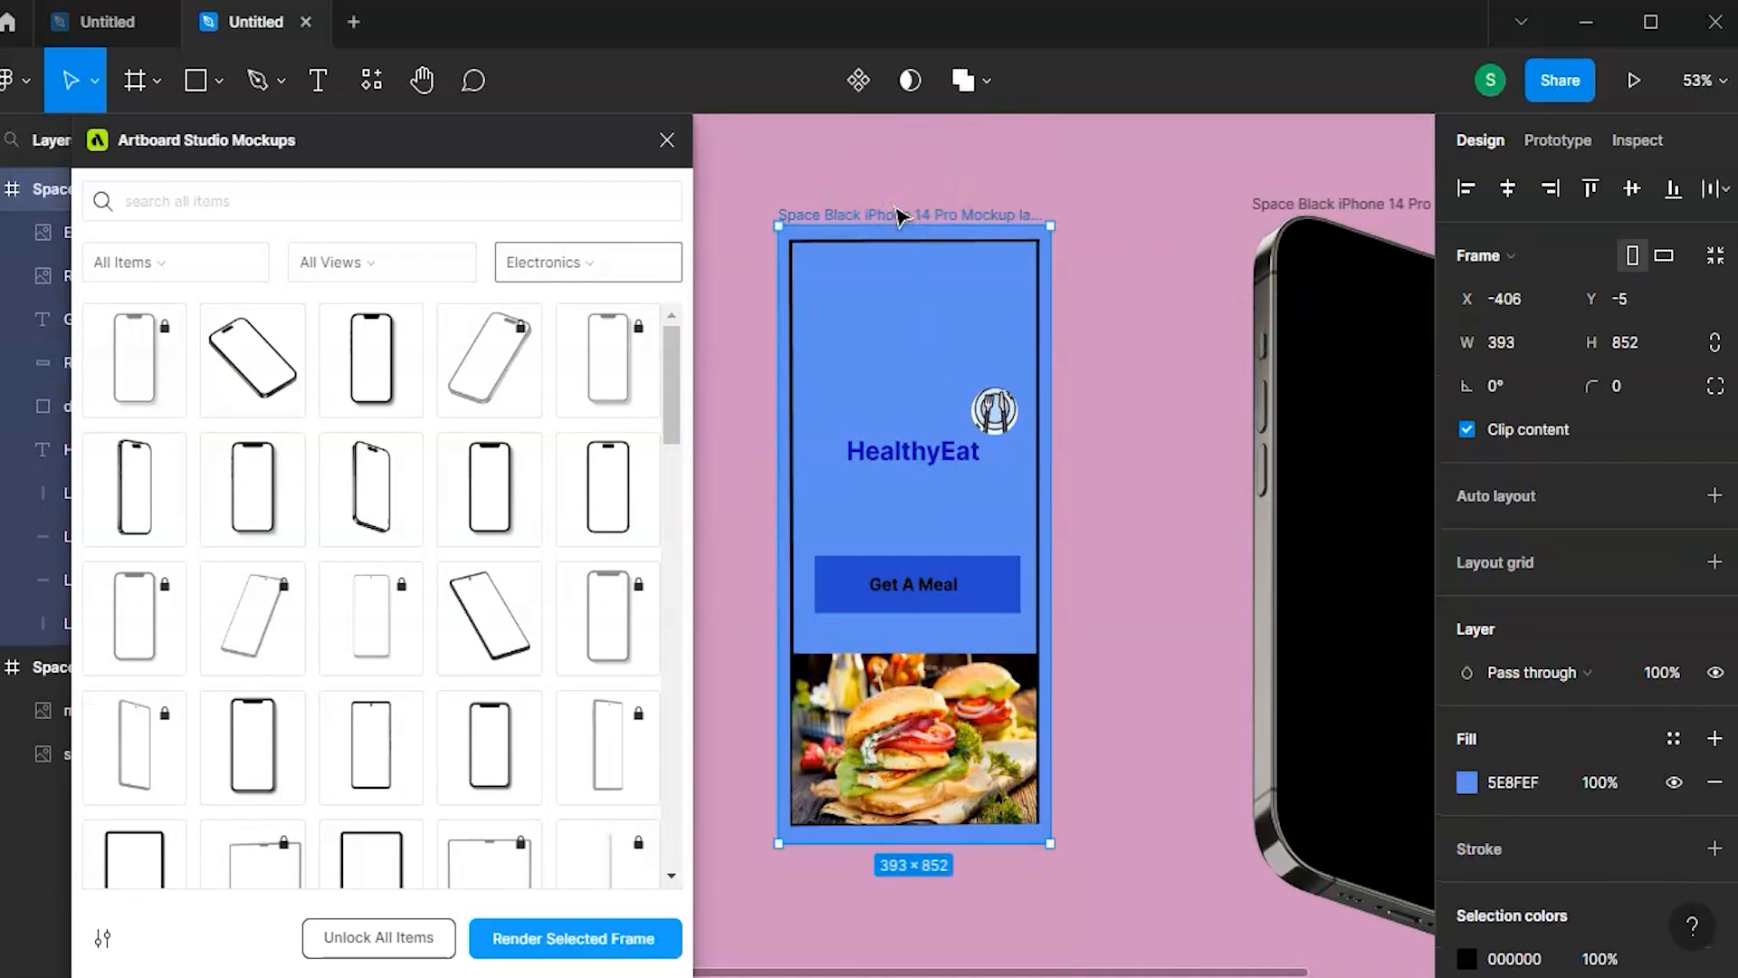
left_click(600, 946)
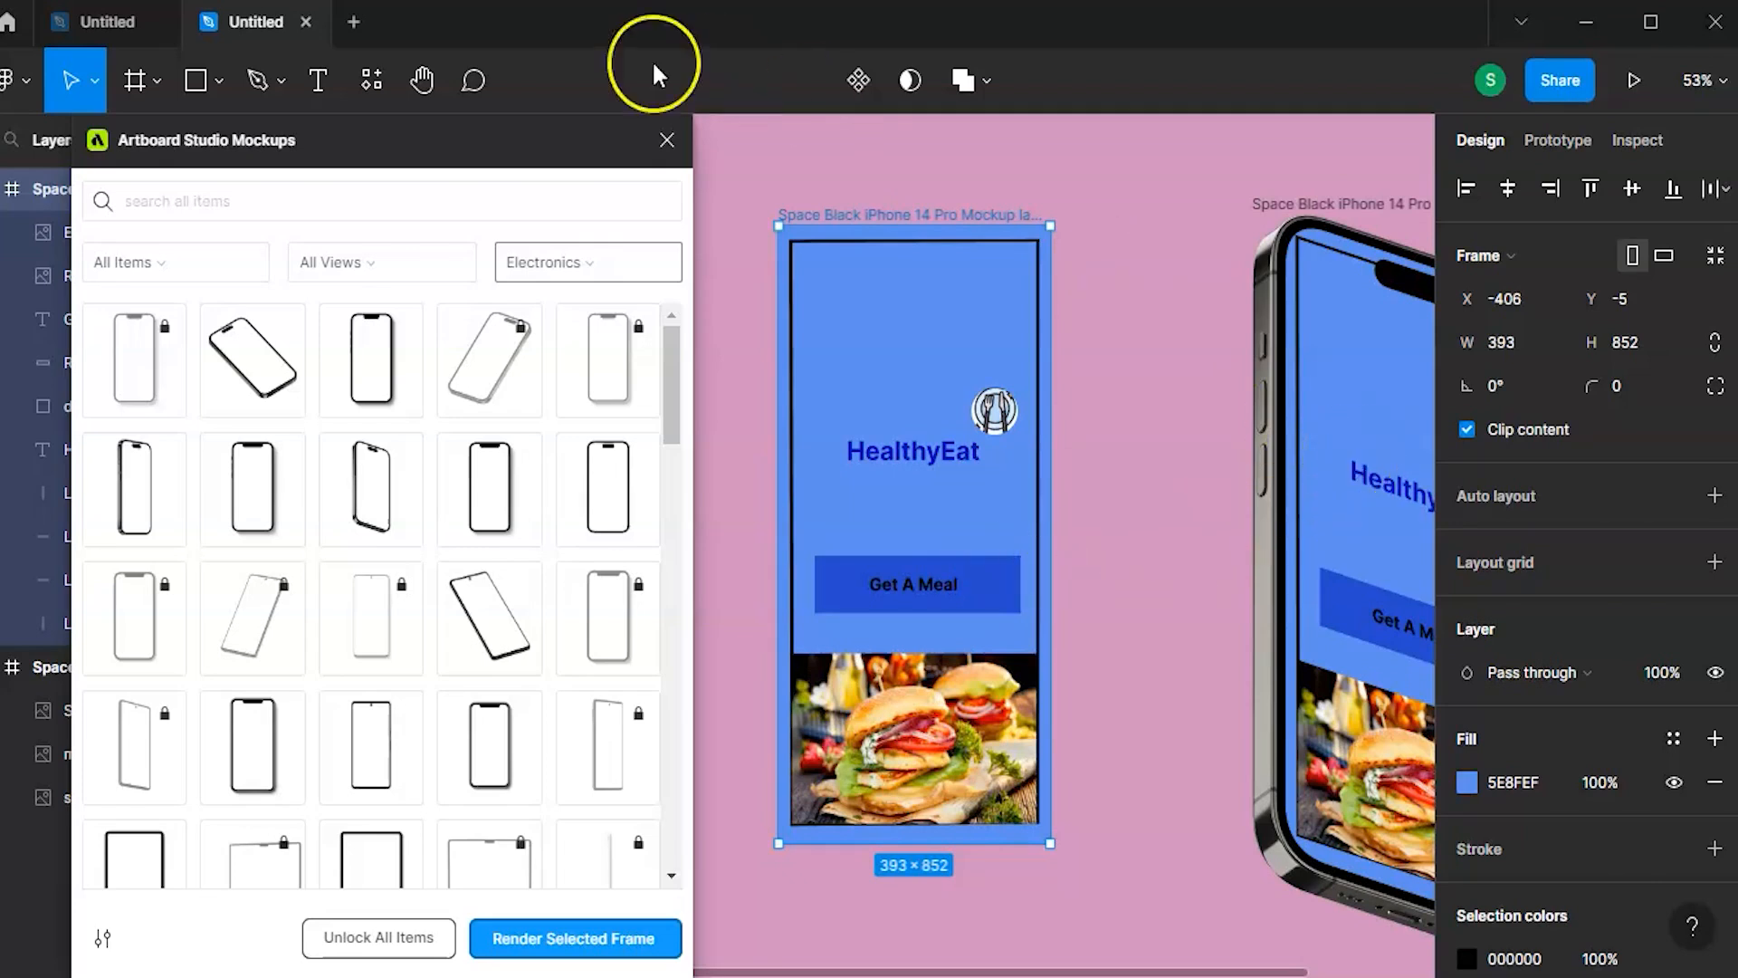
left_click(666, 140)
- Examine the HealthyEat screen rendered on the iPhone mockup alongside its label frame
scroll(1233, 373, "right", 3)
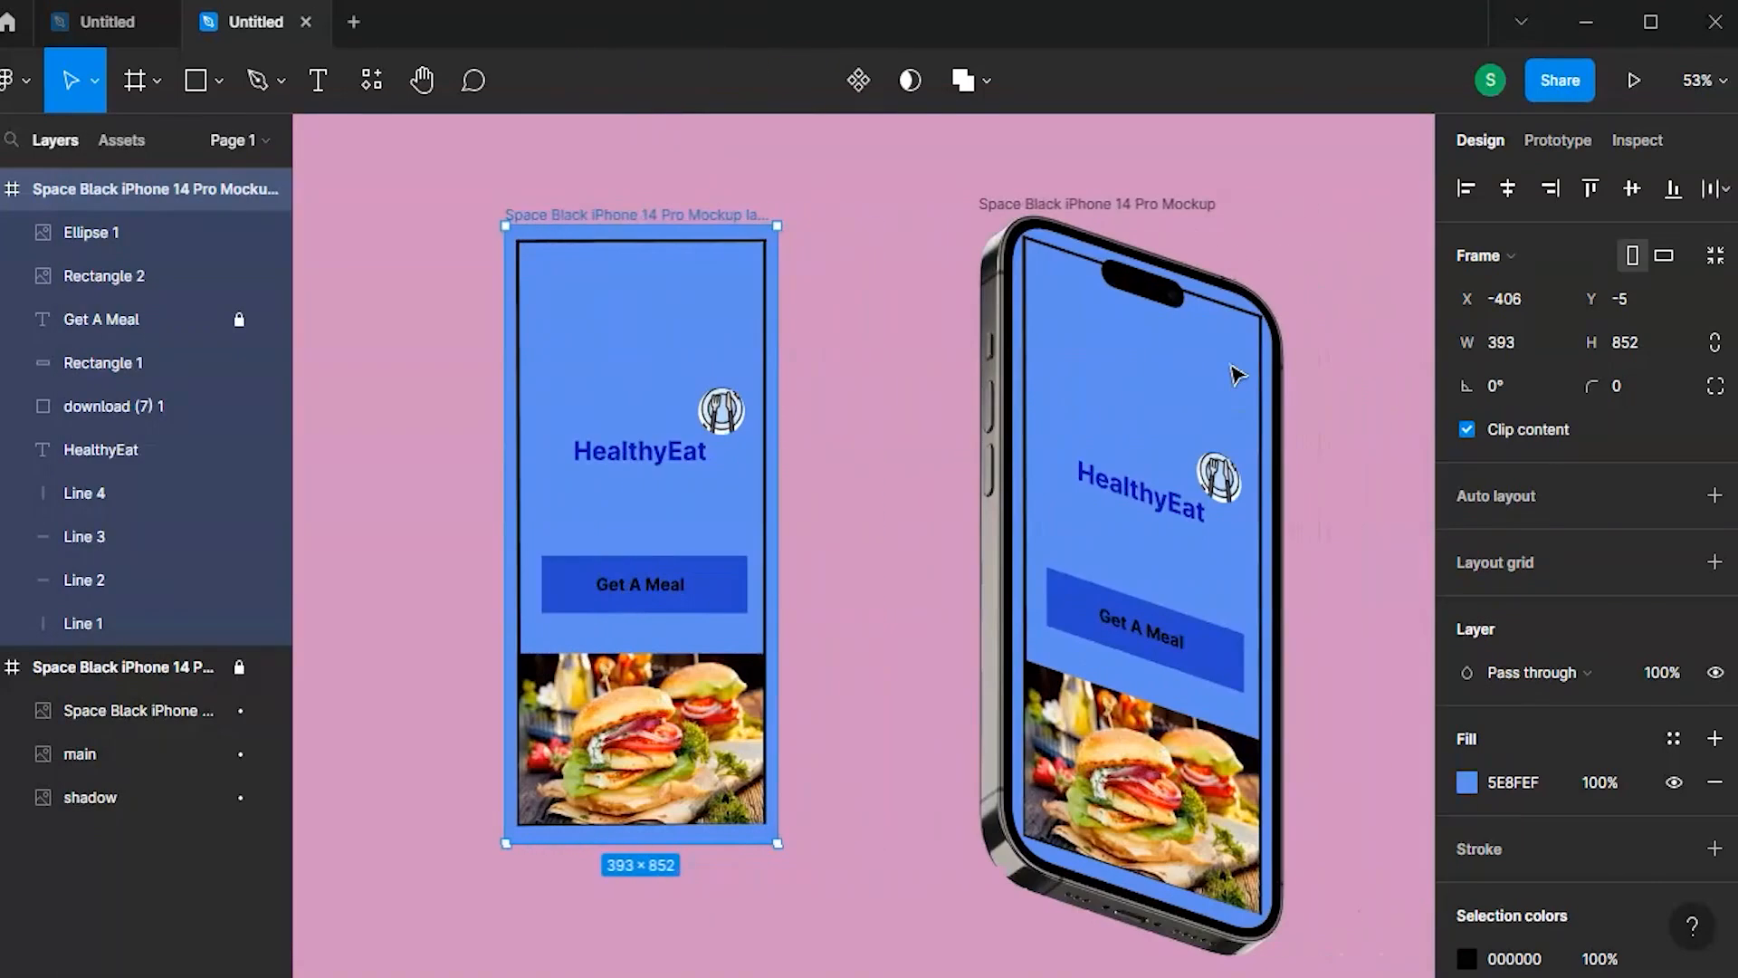
scroll(912, 244, "down", 2)
scroll(912, 244, "up", 3)
scroll(997, 541, "down", 1)
scroll(997, 543, "down", 4)
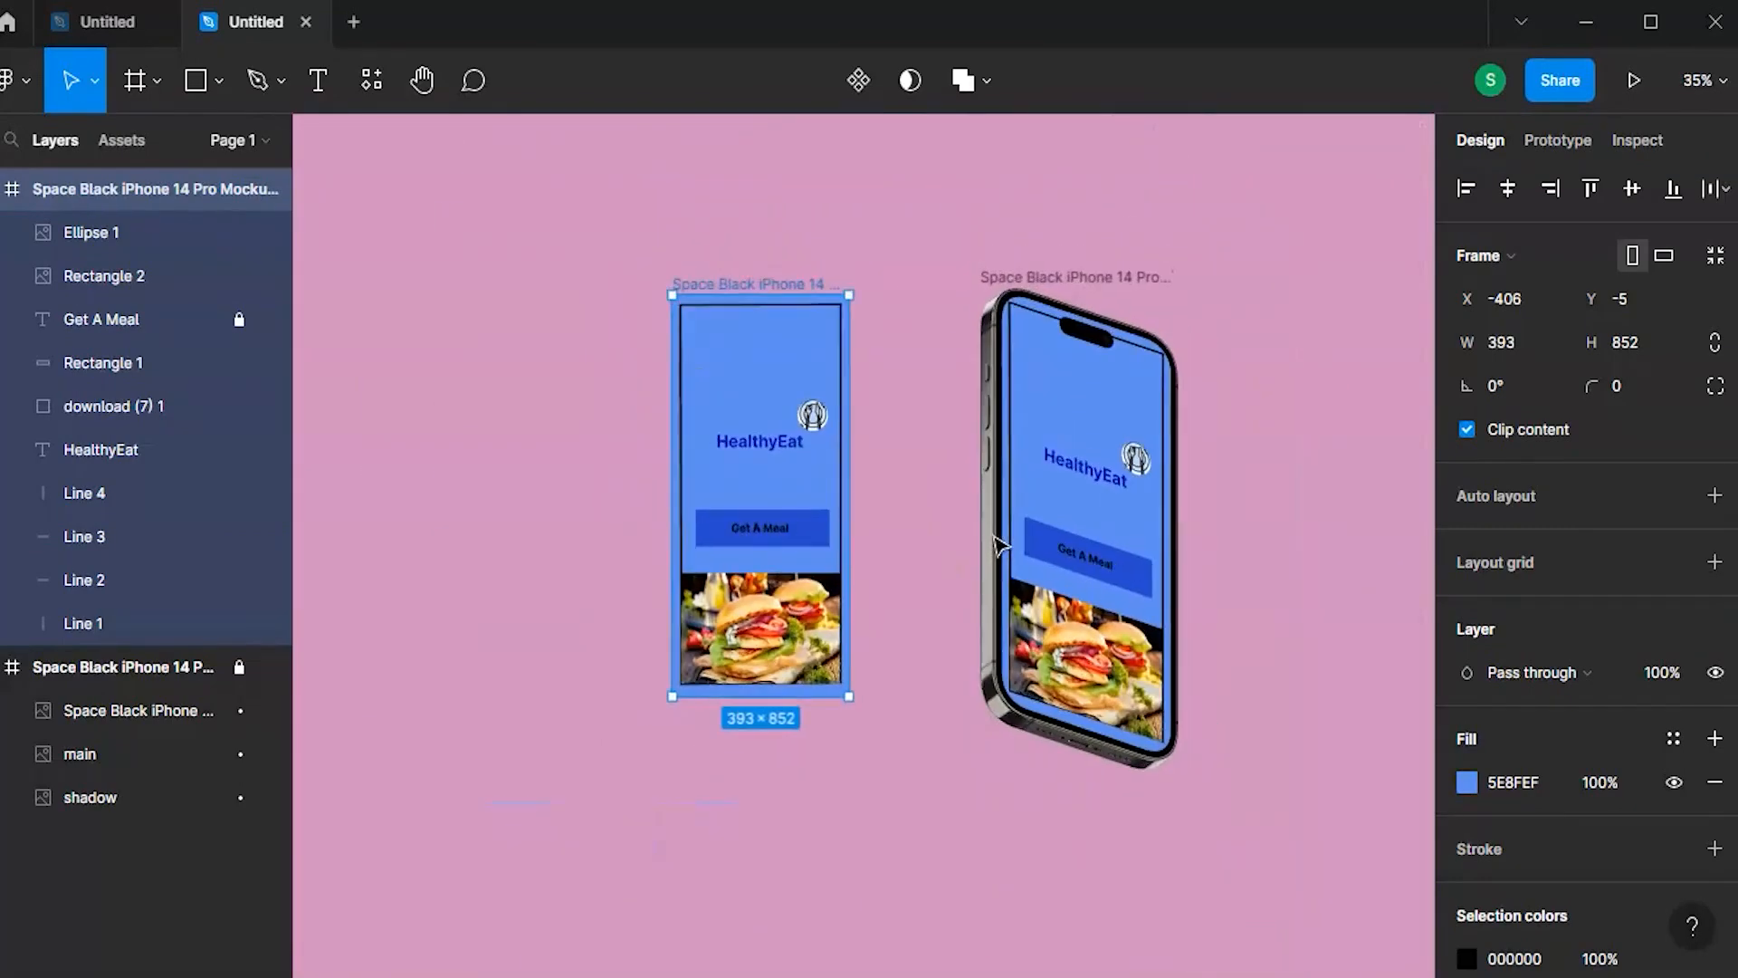
scroll(1070, 500, "up", 2)
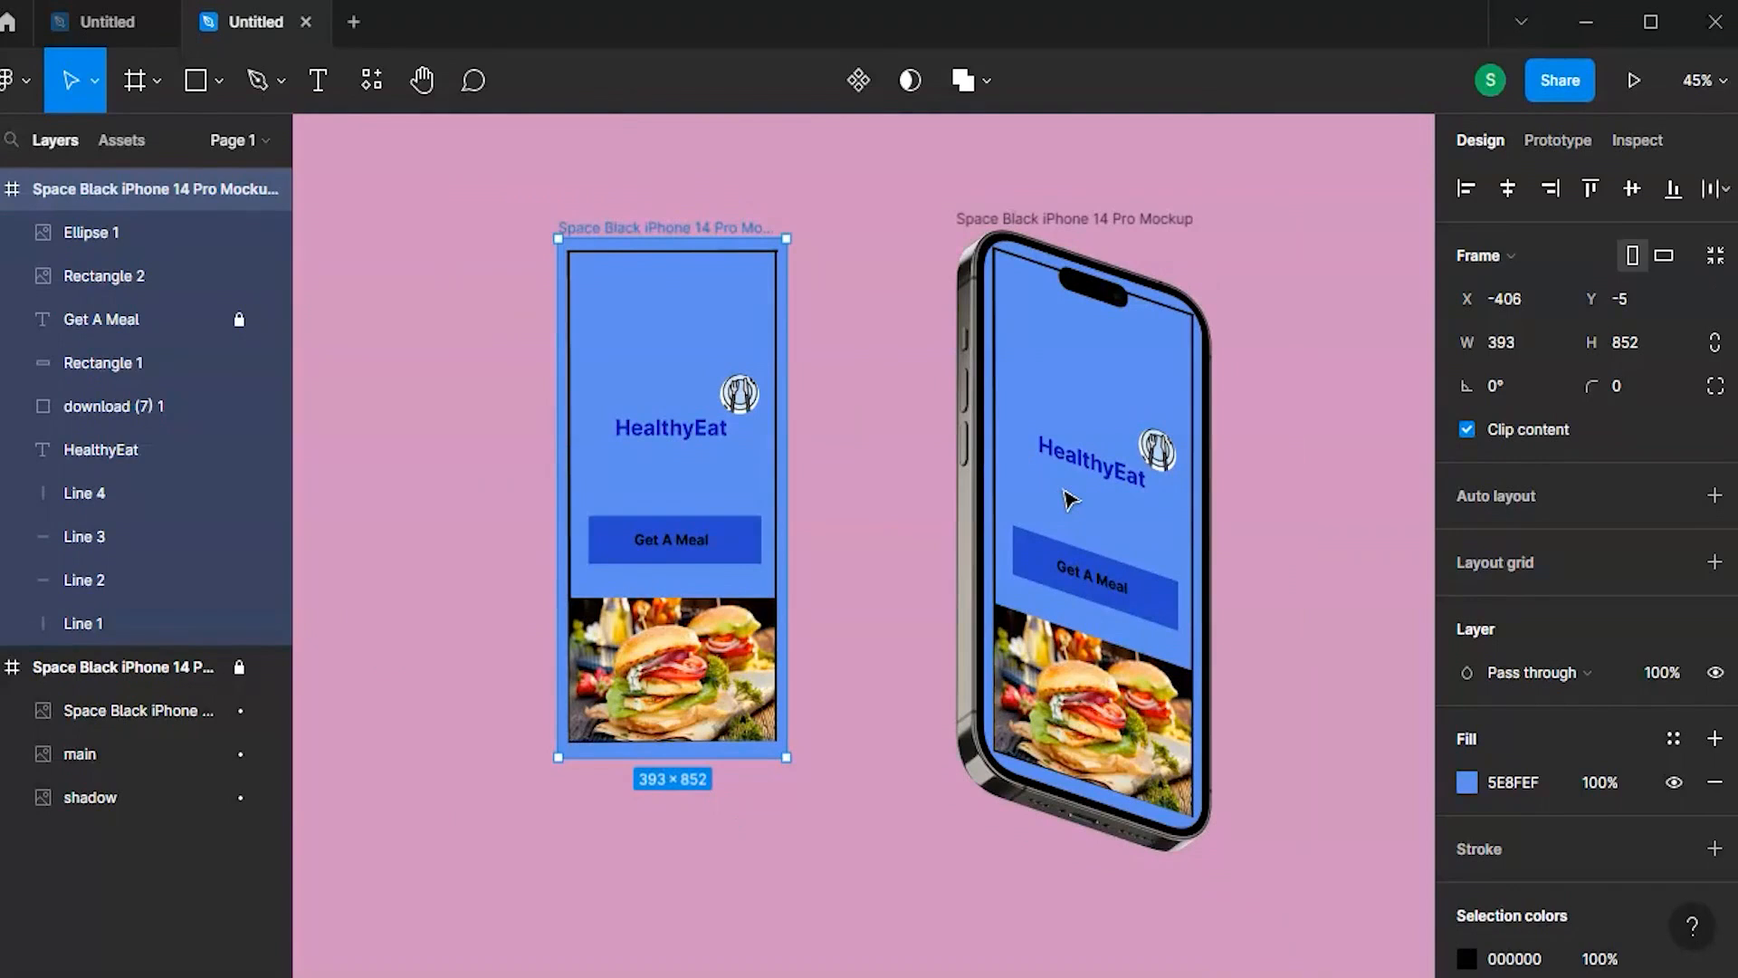
scroll(963, 368, "down", 5)
scroll(964, 371, "up", 5)
- Run the Artboard Studio Mockups plugin's Add Mockup Item command from the empty canvas area below the iPhone mockup
scroll(965, 372, "down", 5)
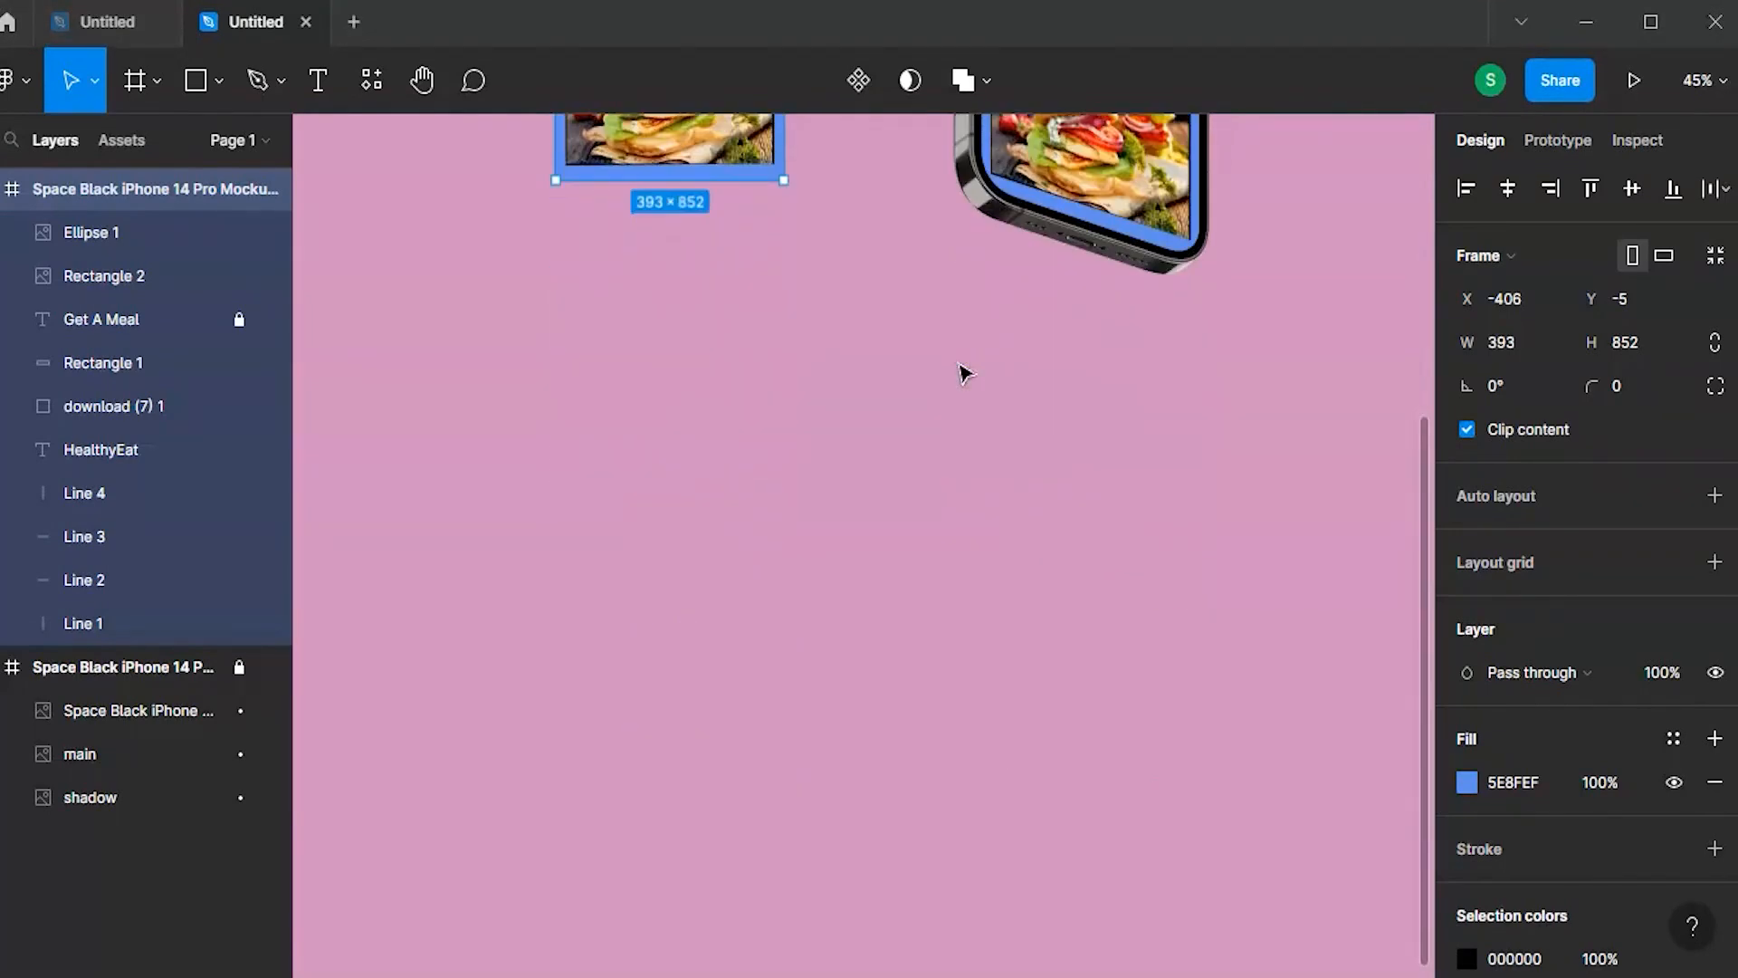
scroll(777, 447, "down", 2)
right_click(770, 436)
left_click(989, 563)
mouse_move(992, 668)
mouse_move(1143, 697)
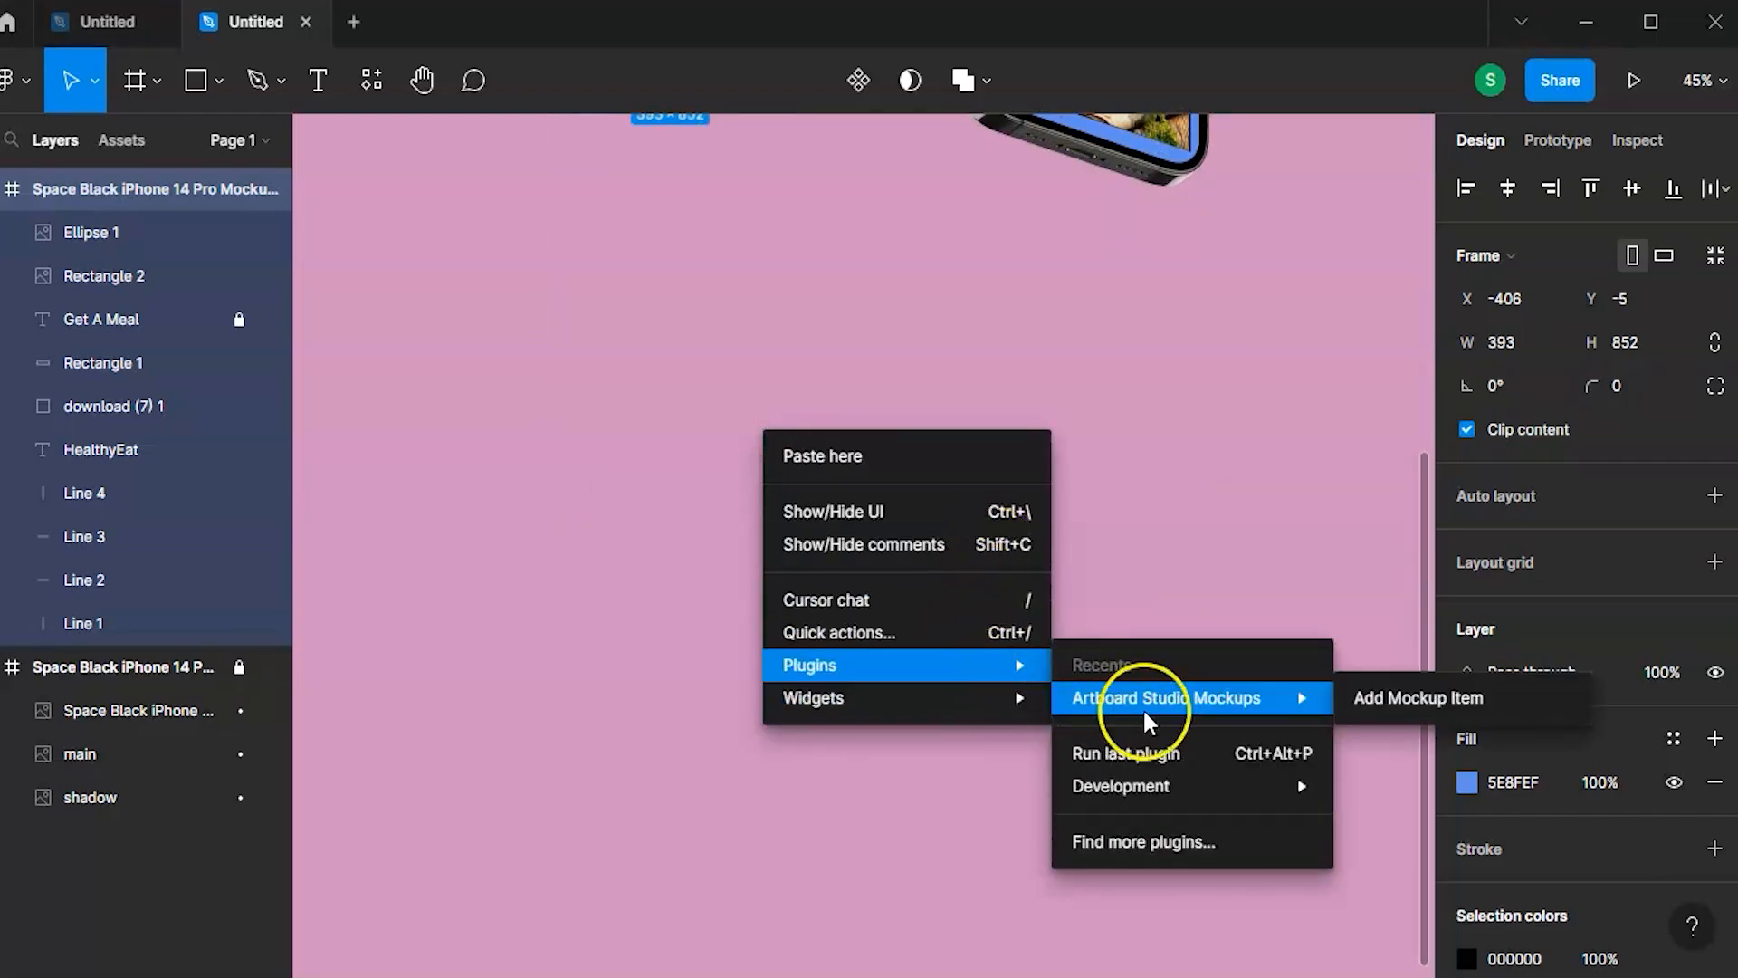
left_click(1424, 699)
- Filter the mockups to Free Items, insert the tilted Google Pixel 7 Pro Obsidian phone mockup, and close the plugin
left_click(166, 261)
left_click(152, 346)
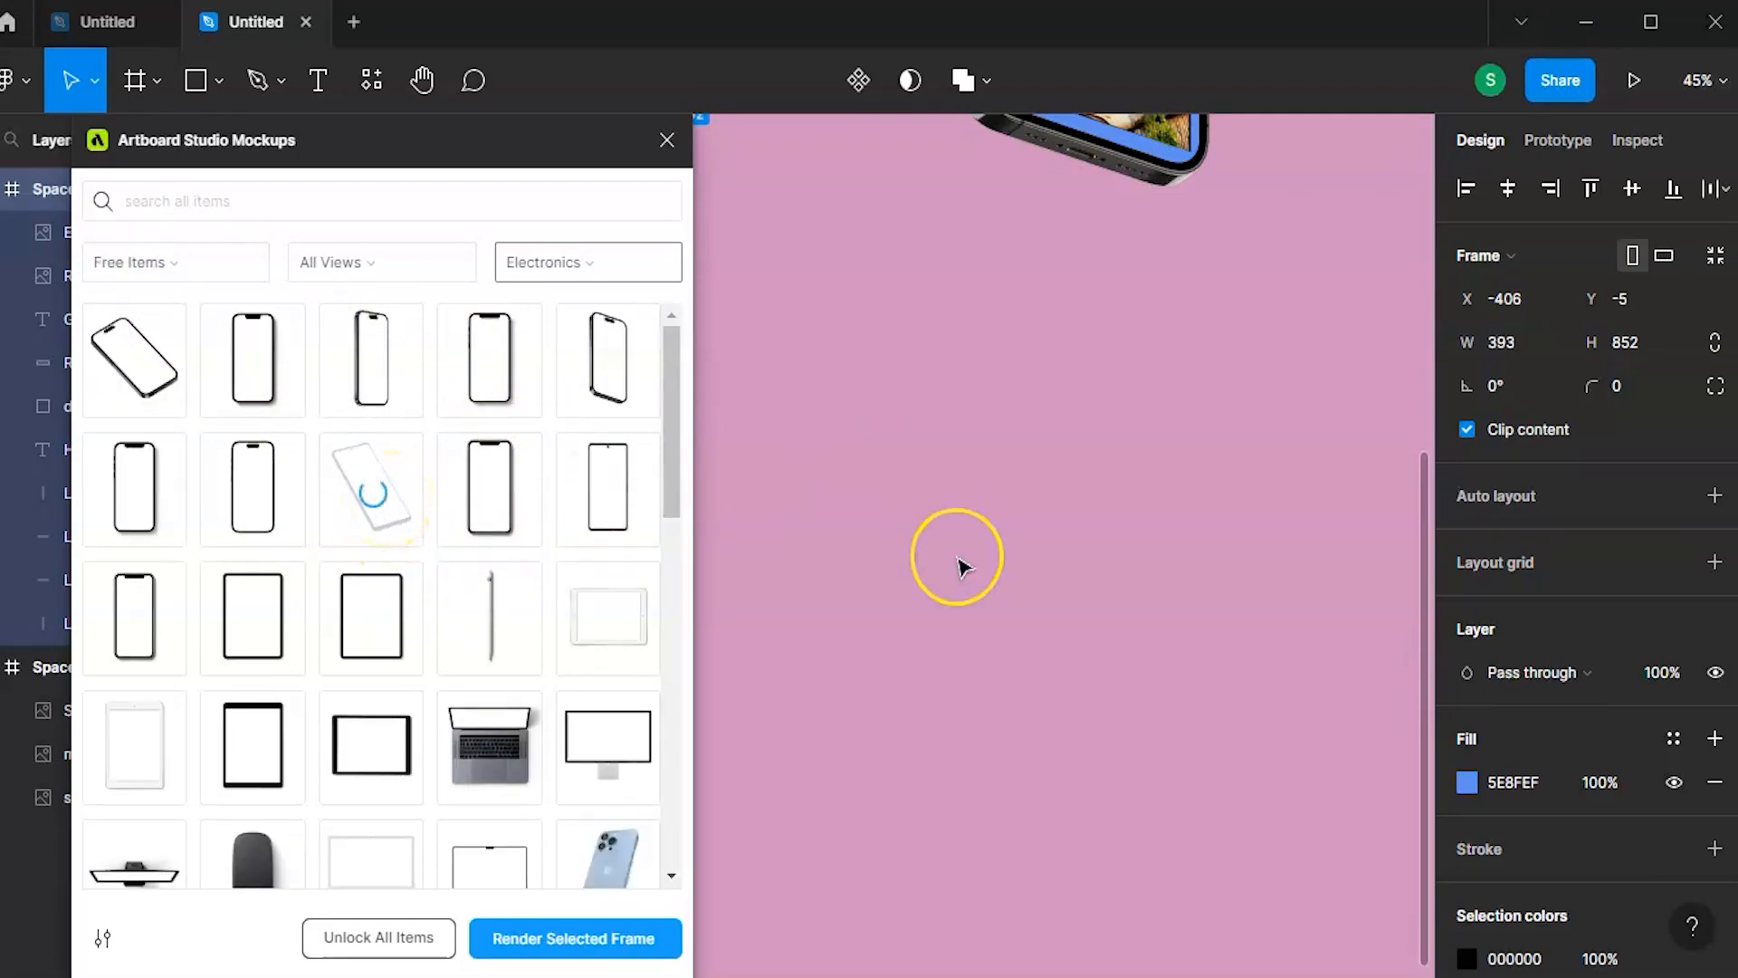
left_click(962, 516)
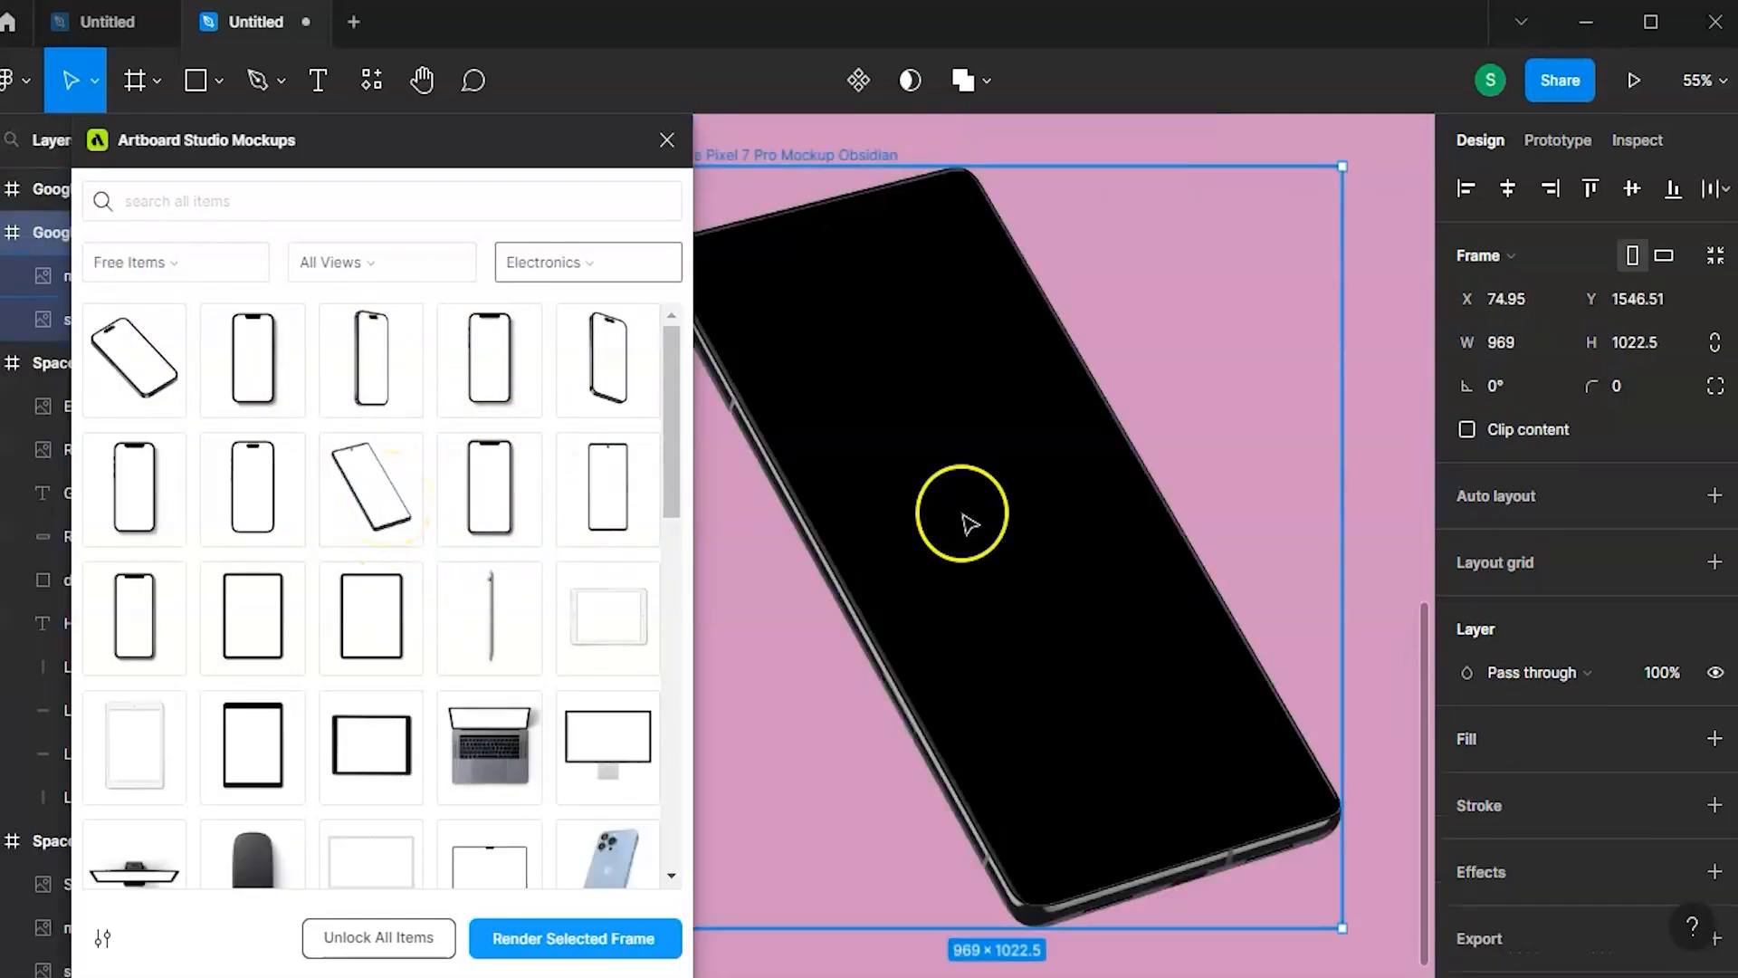
left_click(666, 140)
- Move the Google Pixel 7 Pro mockup away from its label frame to about X 992, Y 1547 and lock it
scroll(776, 388, "down", 3)
left_click_drag(780, 391, 1125, 241)
scroll(806, 371, "down", 3)
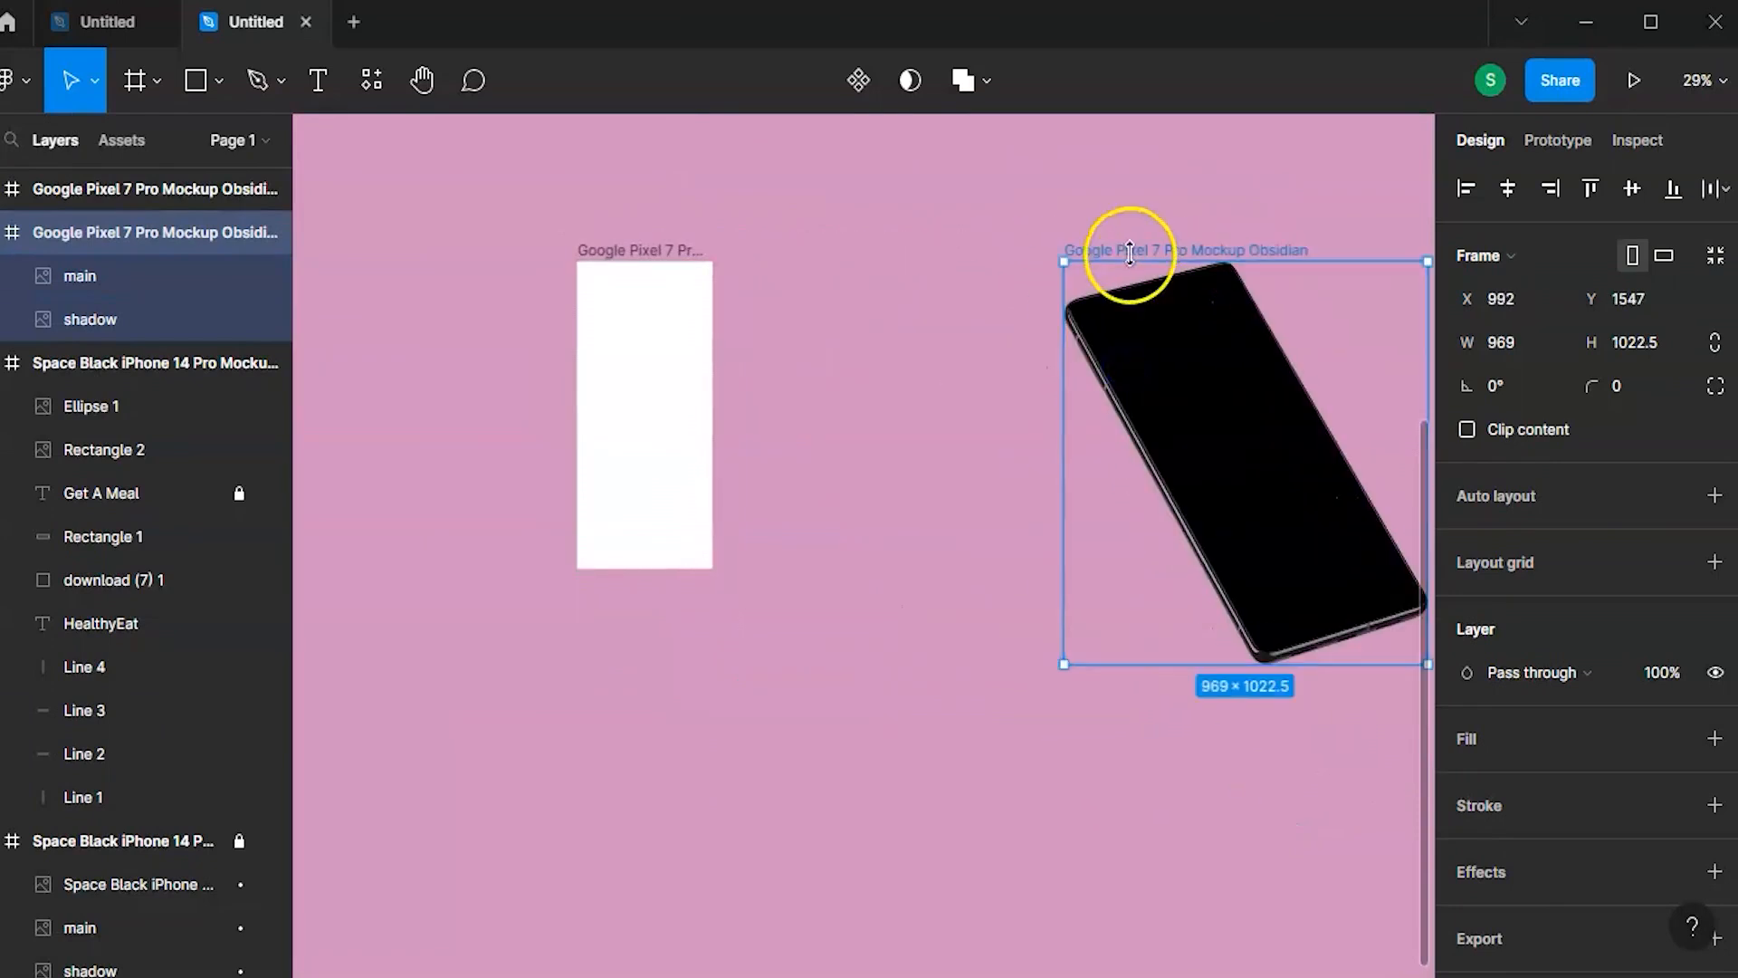
left_click(238, 231)
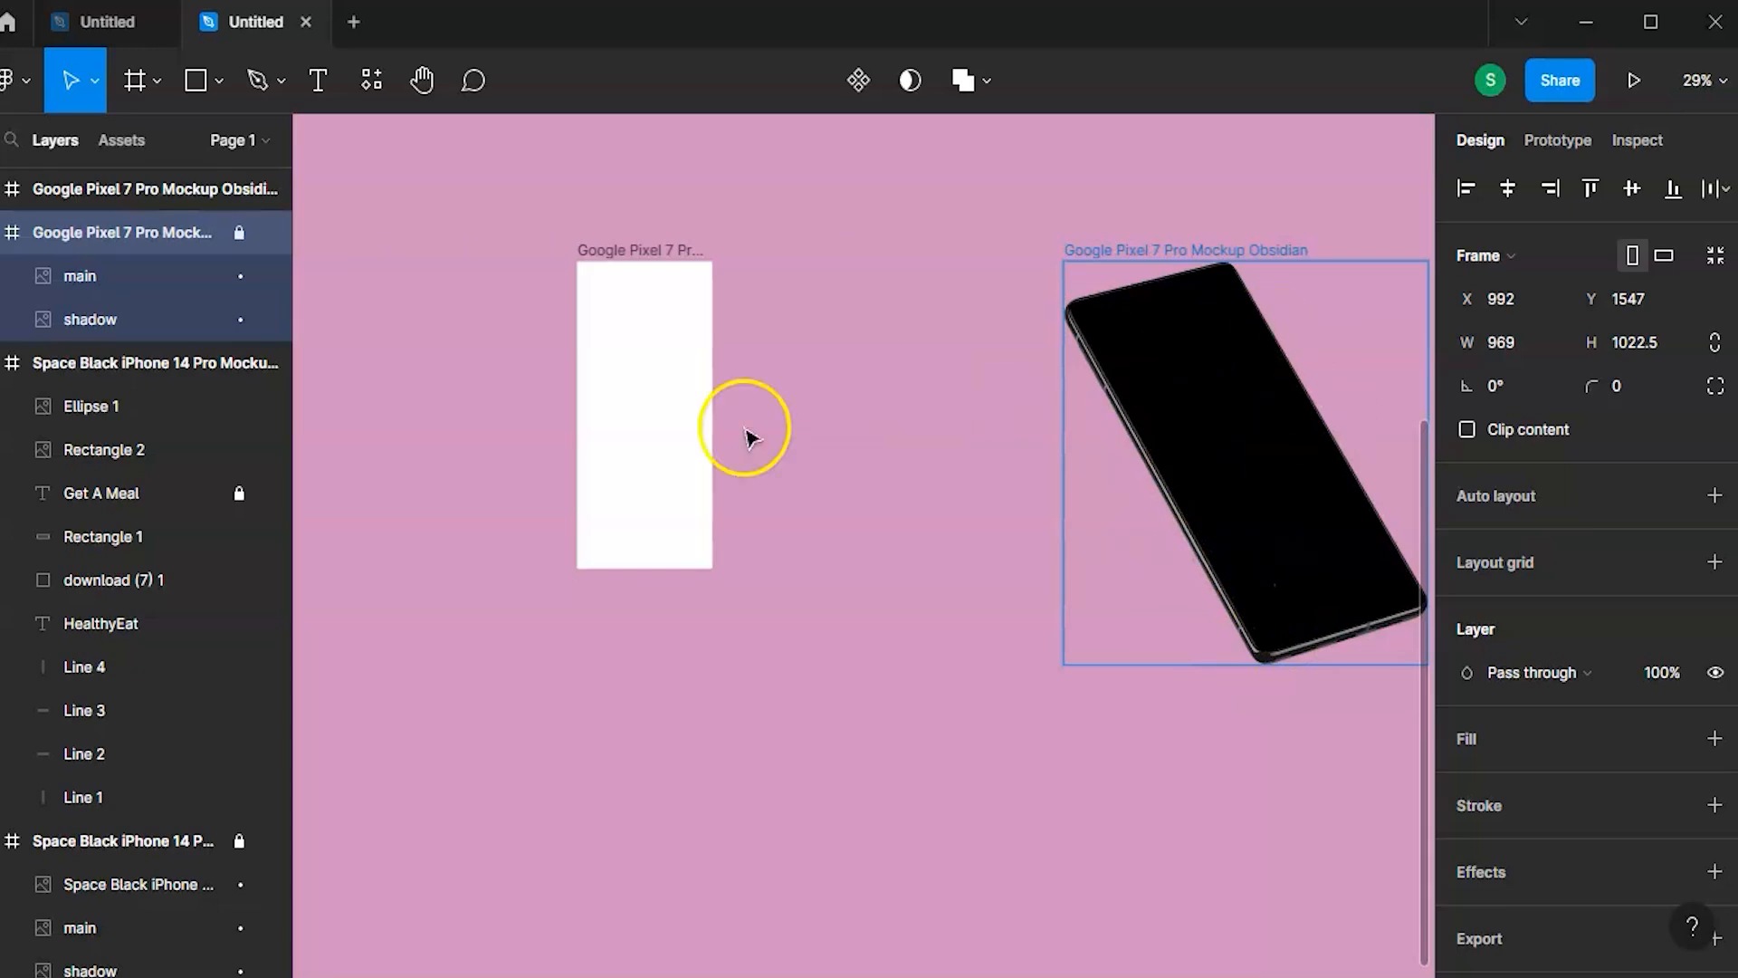
- Draw a horizontal line about 47 long near the upper-left corner of the white Pixel label frame, with stroke weight 4
left_click(656, 337)
scroll(656, 344, "up", 5)
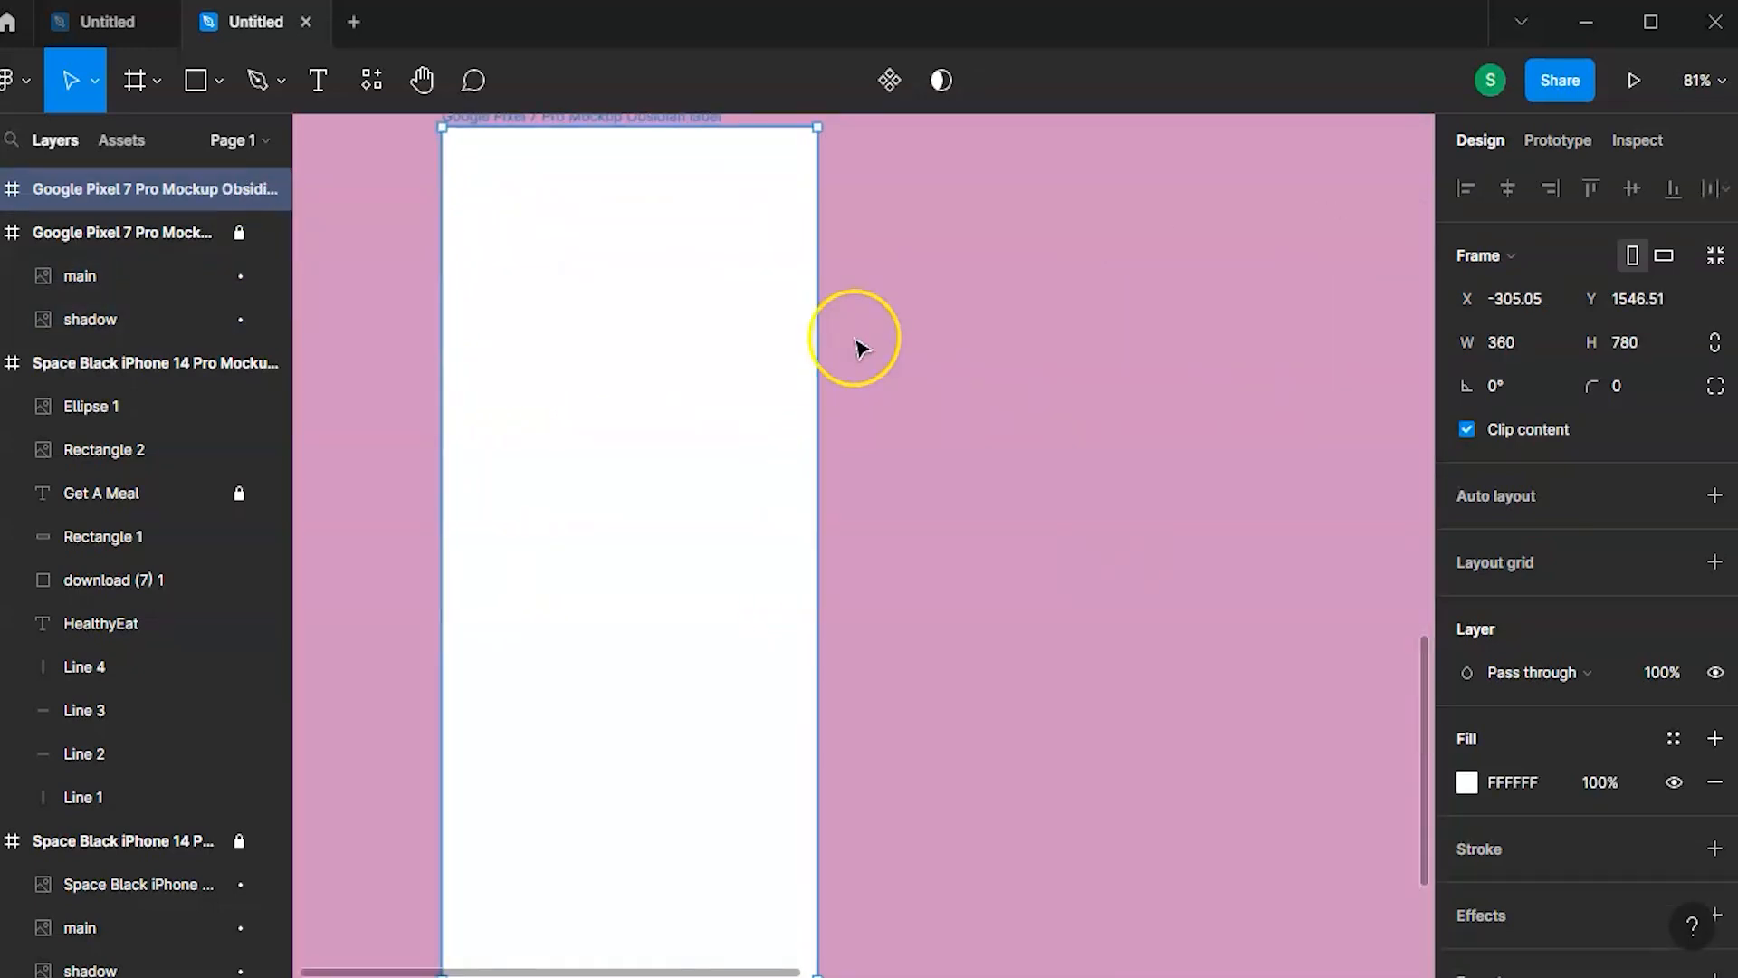
scroll(855, 337, "left", 2)
scroll(855, 338, "up", 1)
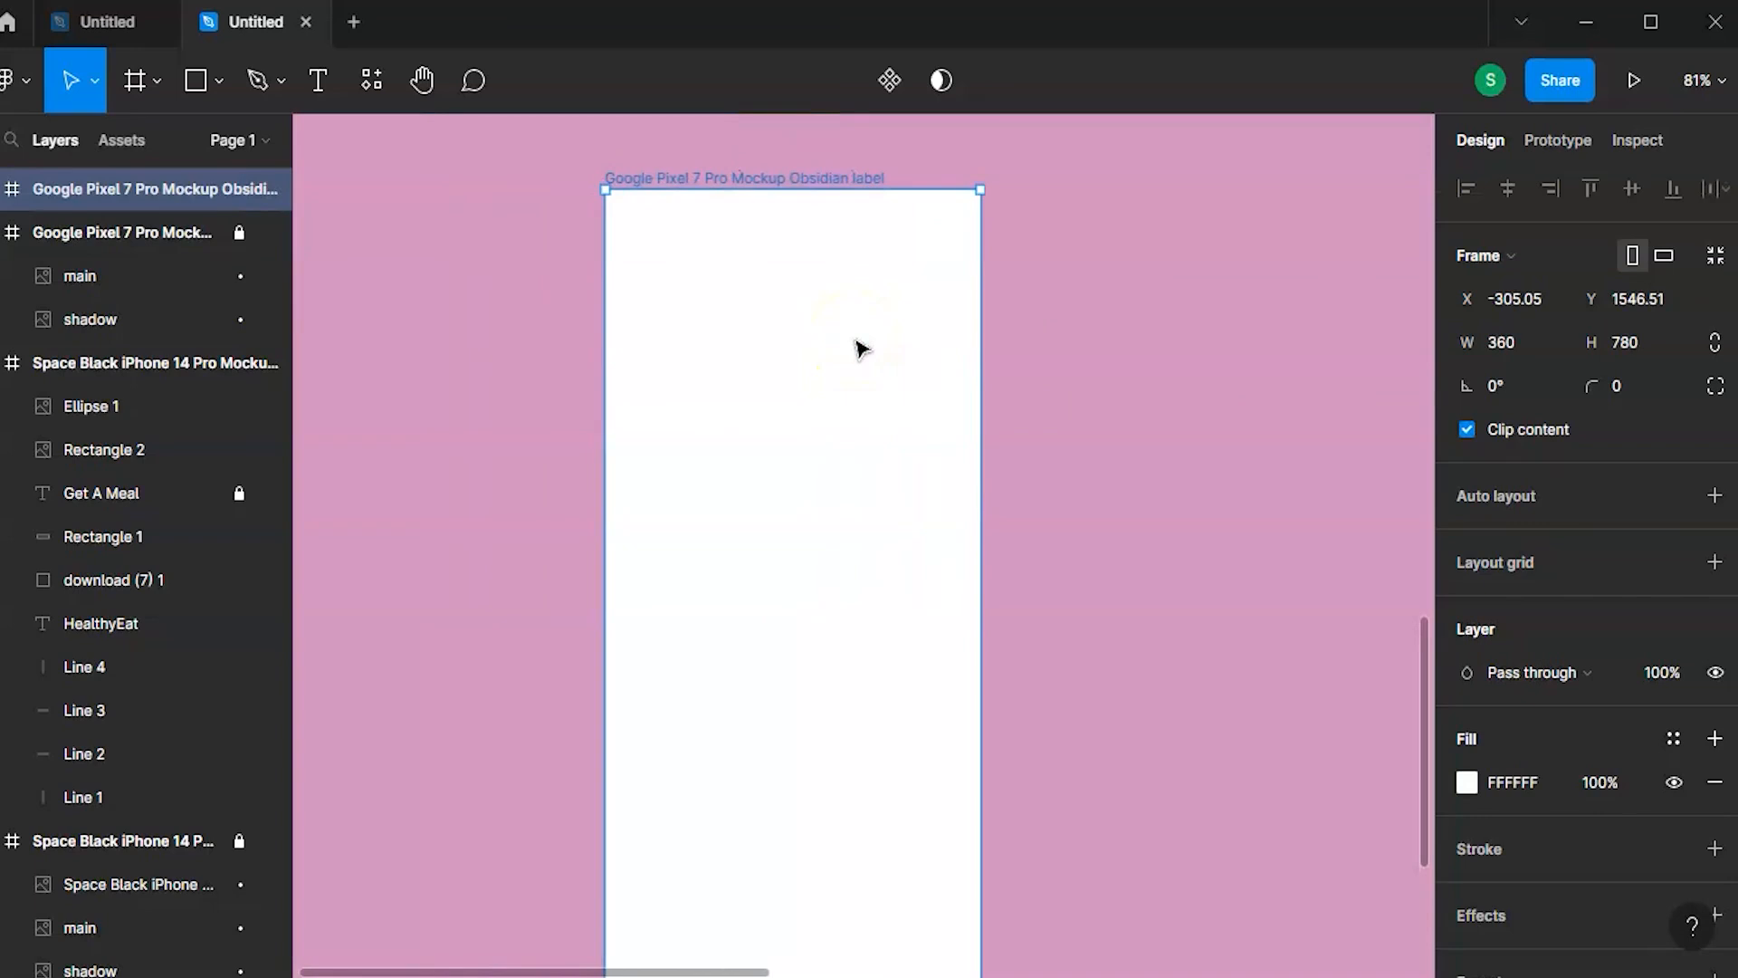
left_click(219, 81)
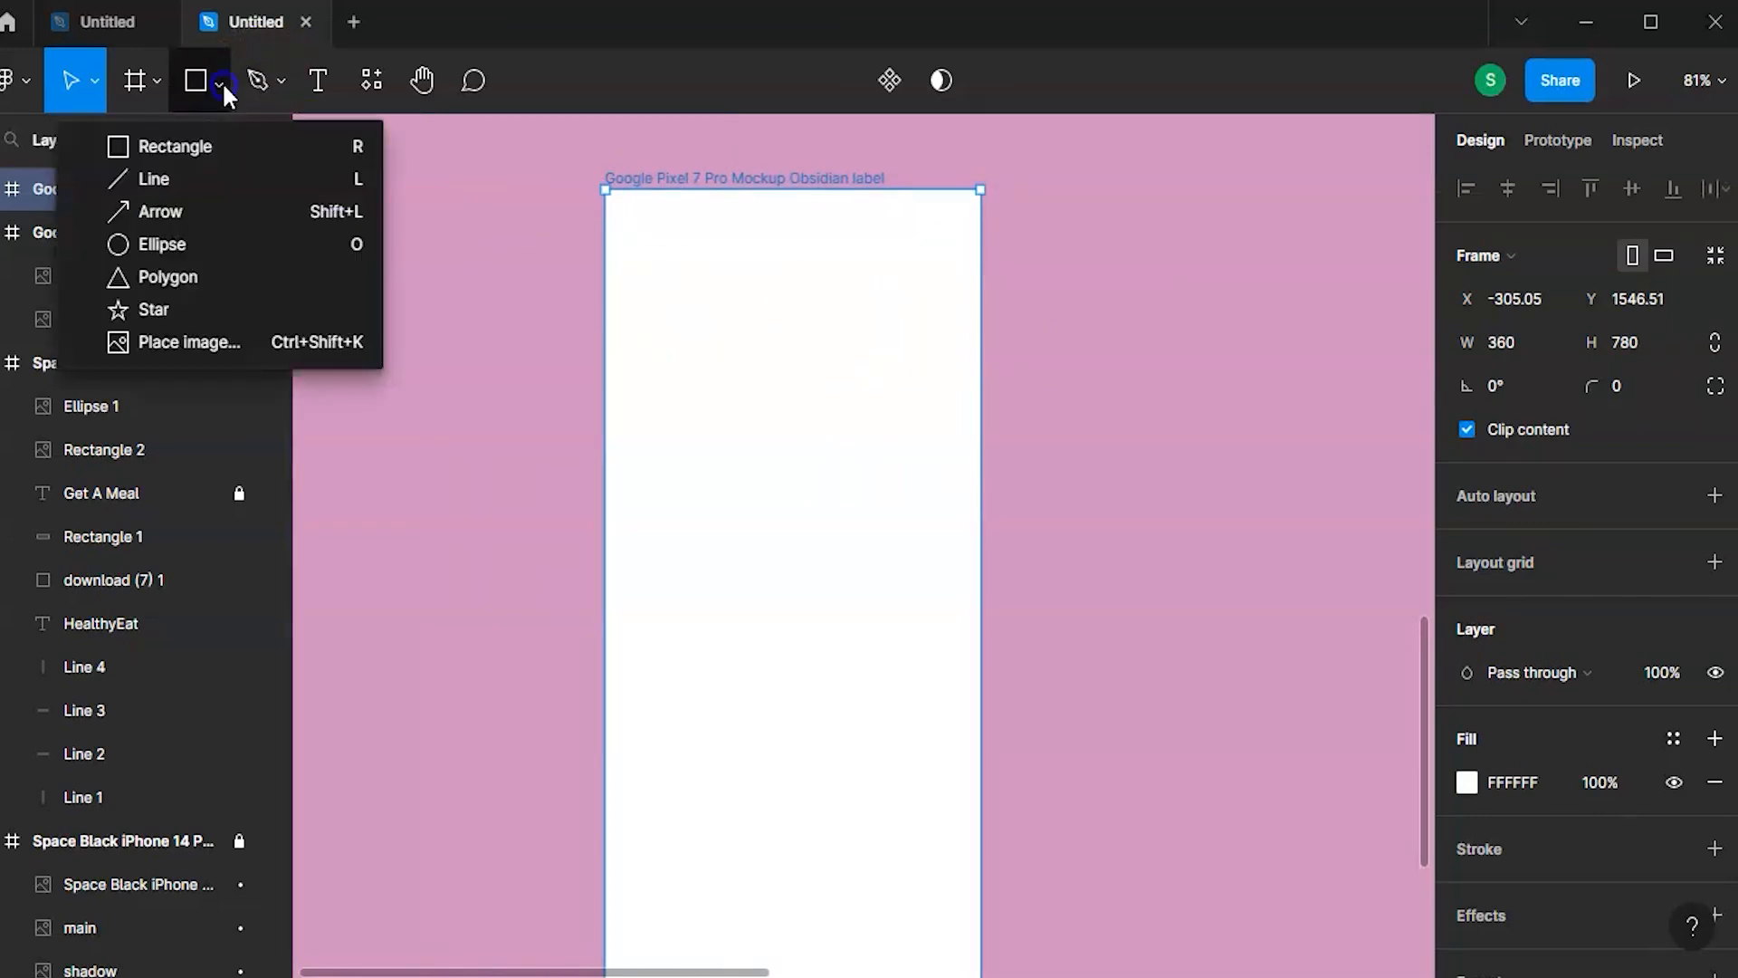
left_click(182, 172)
scroll(621, 241, "up", 4)
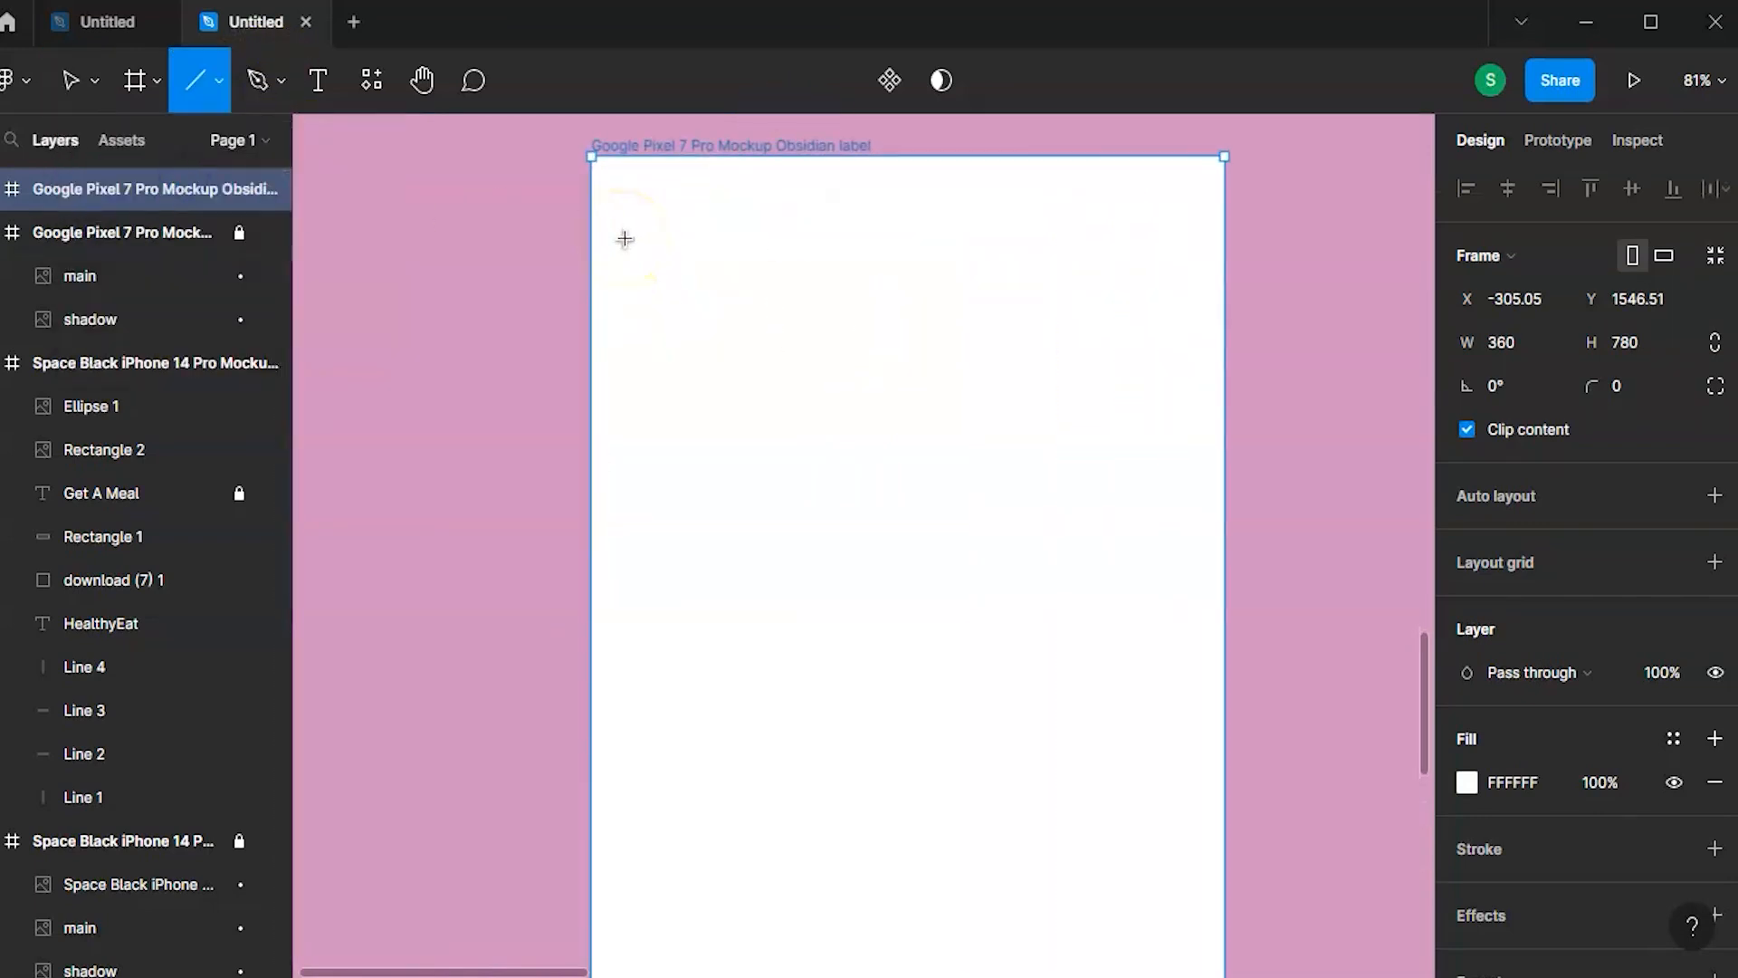
left_click_drag(625, 218, 708, 218)
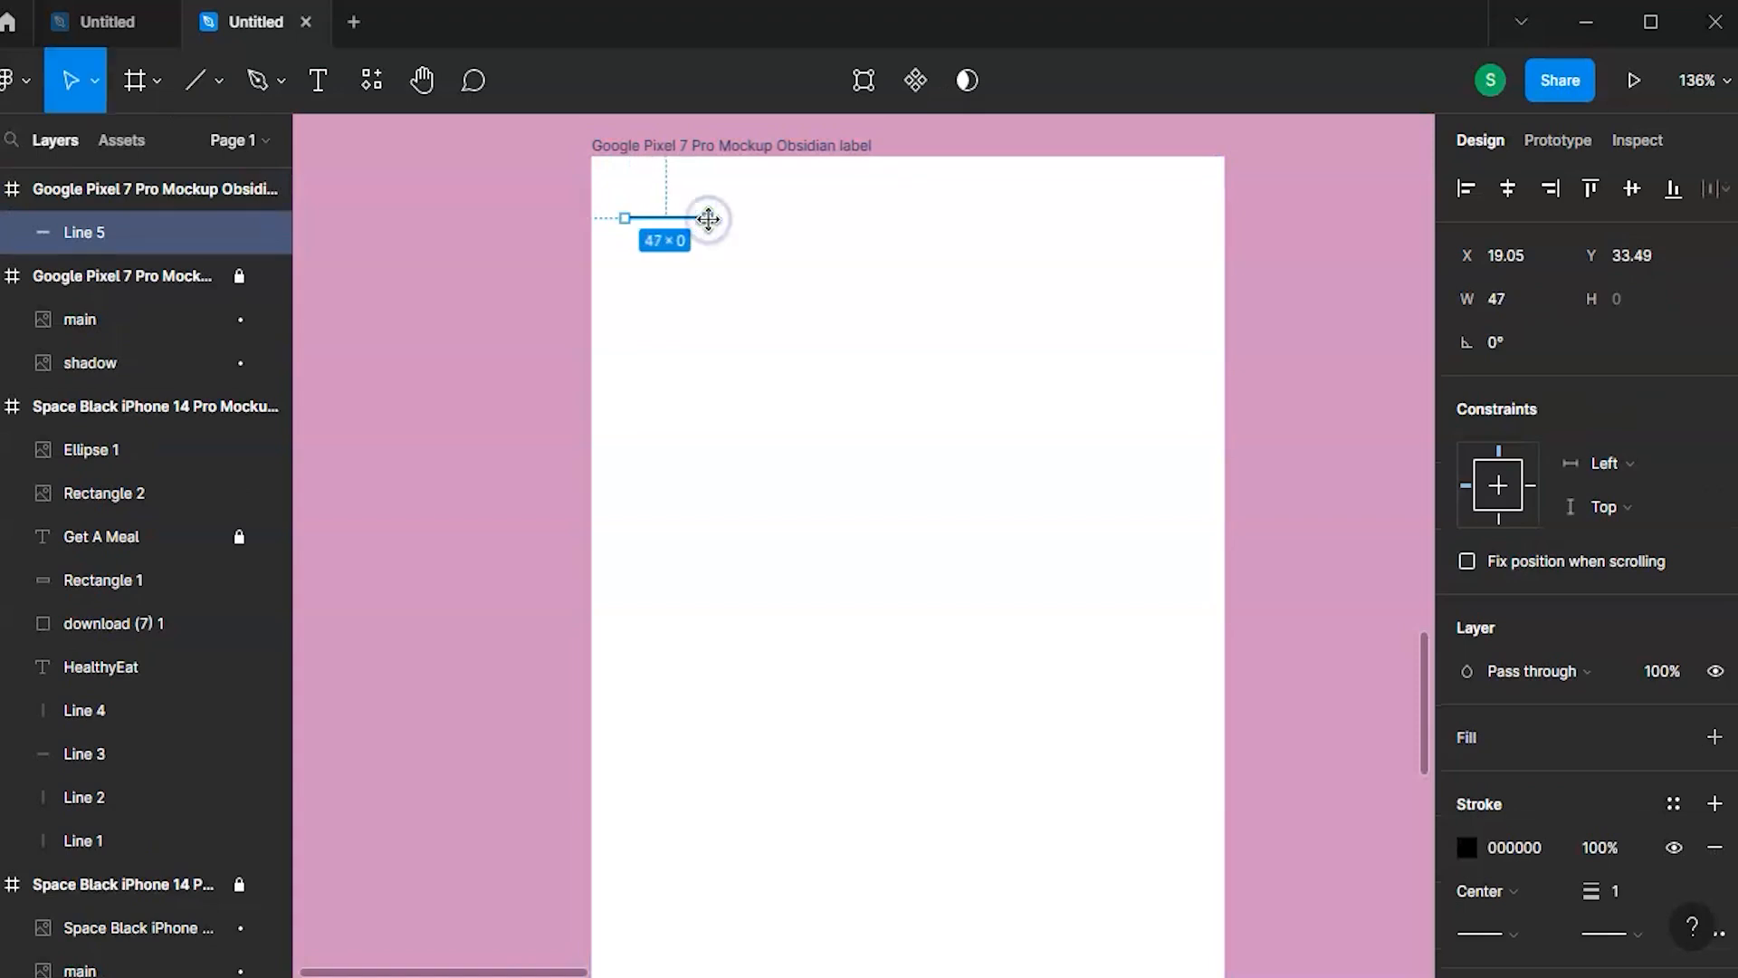
left_click(1614, 894)
type("3")
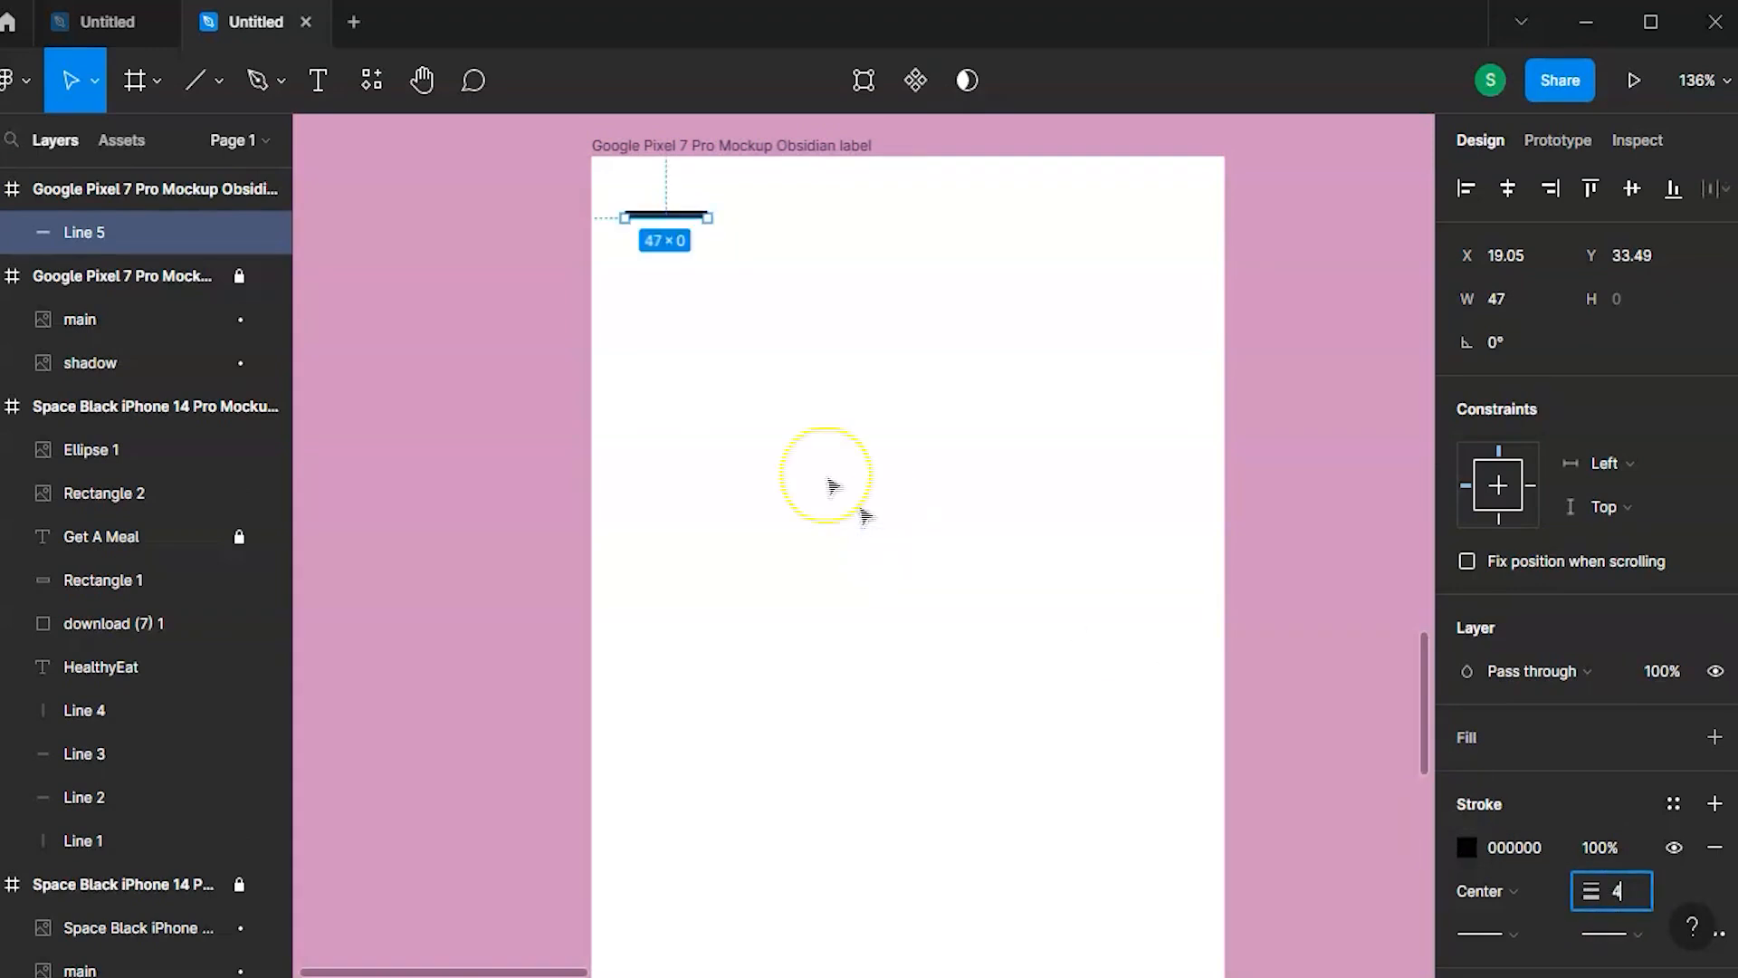
- Duplicate the line just below itself as part of the same vector and shorten the copy from its right end
double_click(686, 217)
key("ctrl+v")
left_click(705, 239)
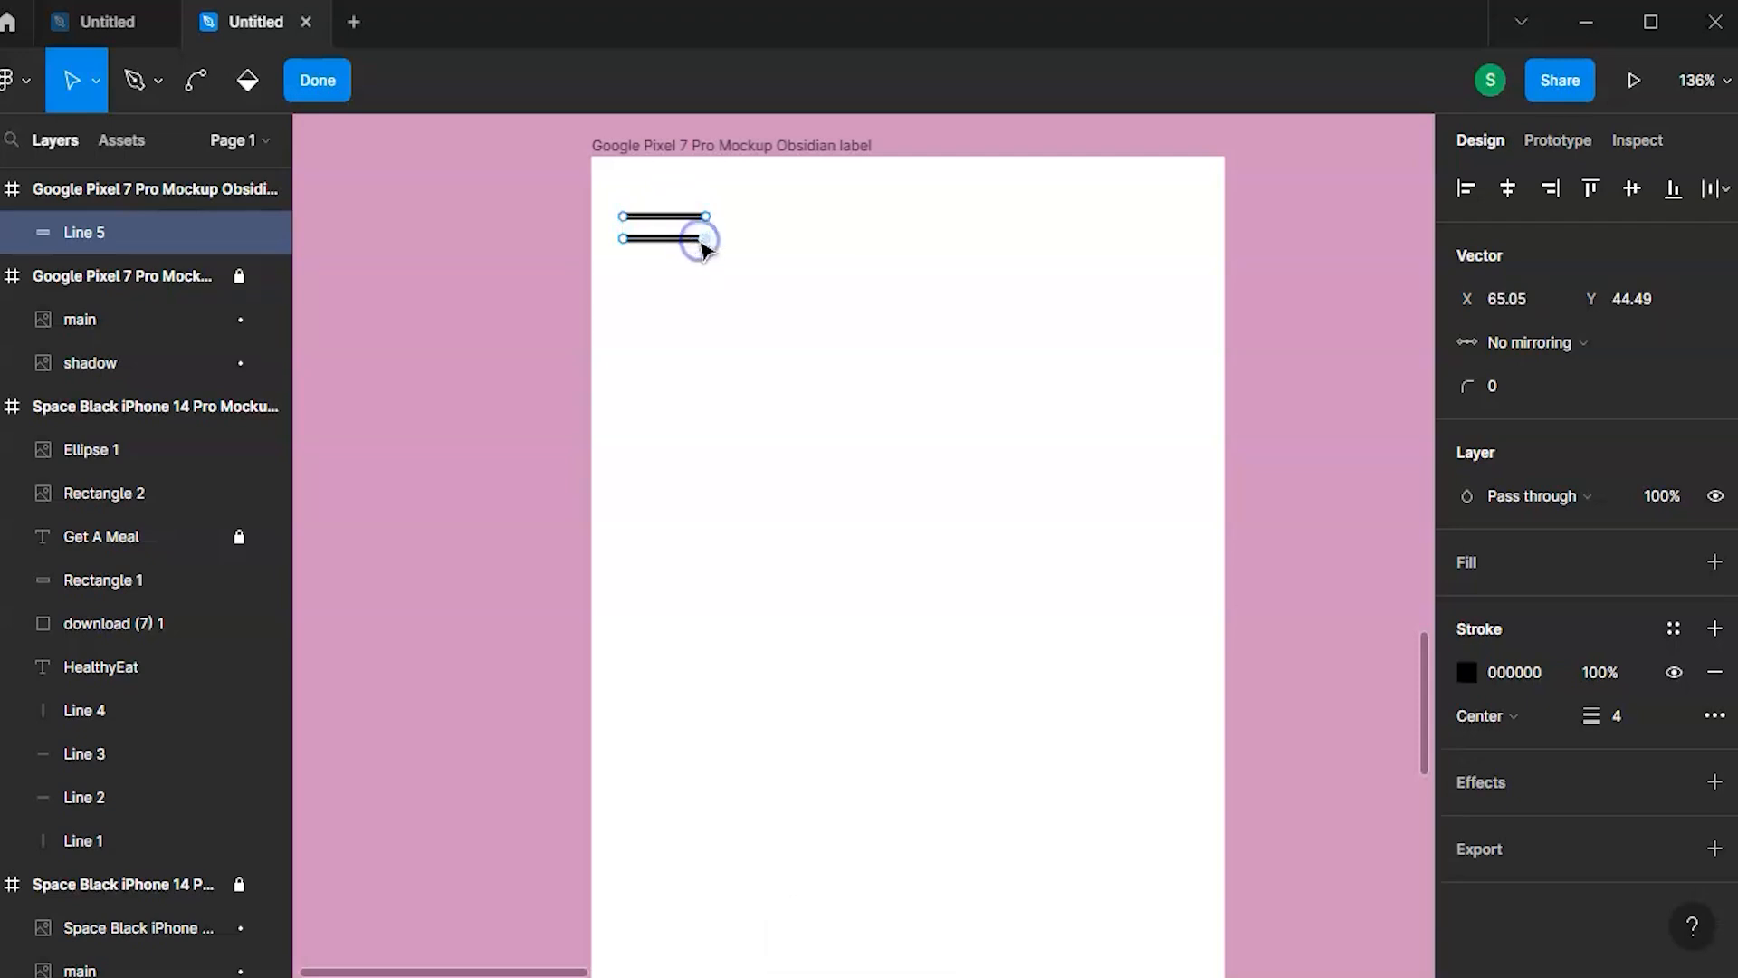
left_click_drag(1601, 298, 1575, 308)
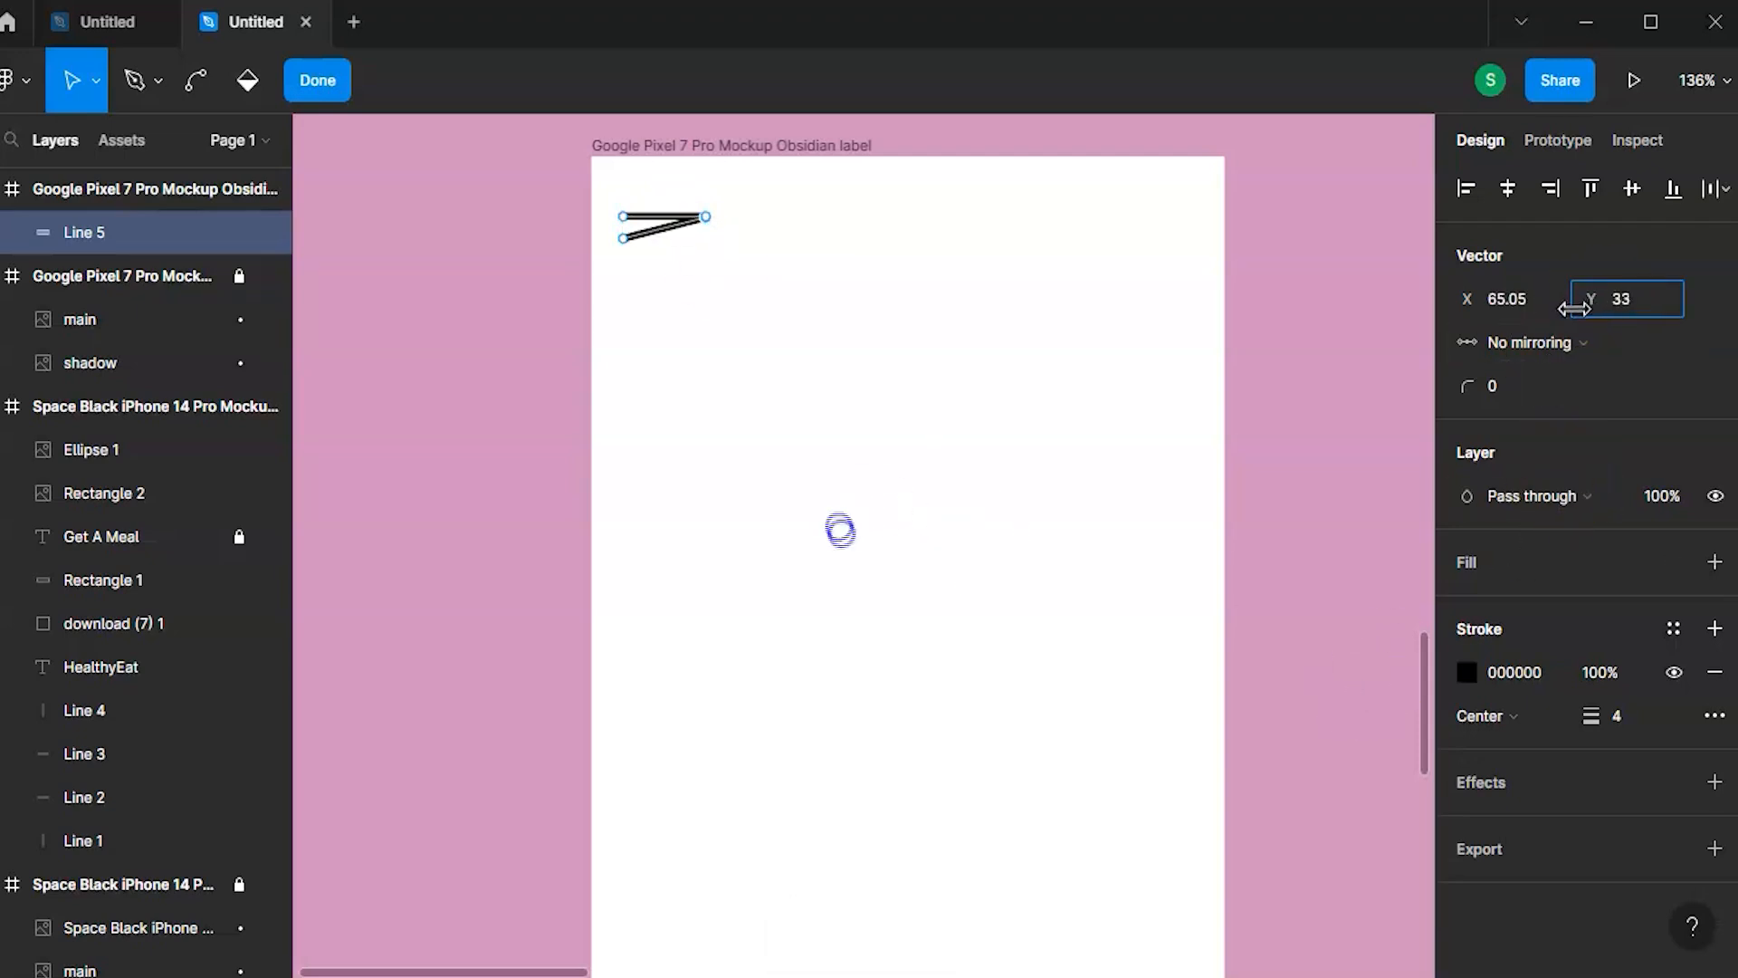
left_click_drag(667, 302, 675, 245)
- Add a third, even shorter line below the second to complete the menu icon, and finish editing the vector
key("ctrl")
key("ctrl+v")
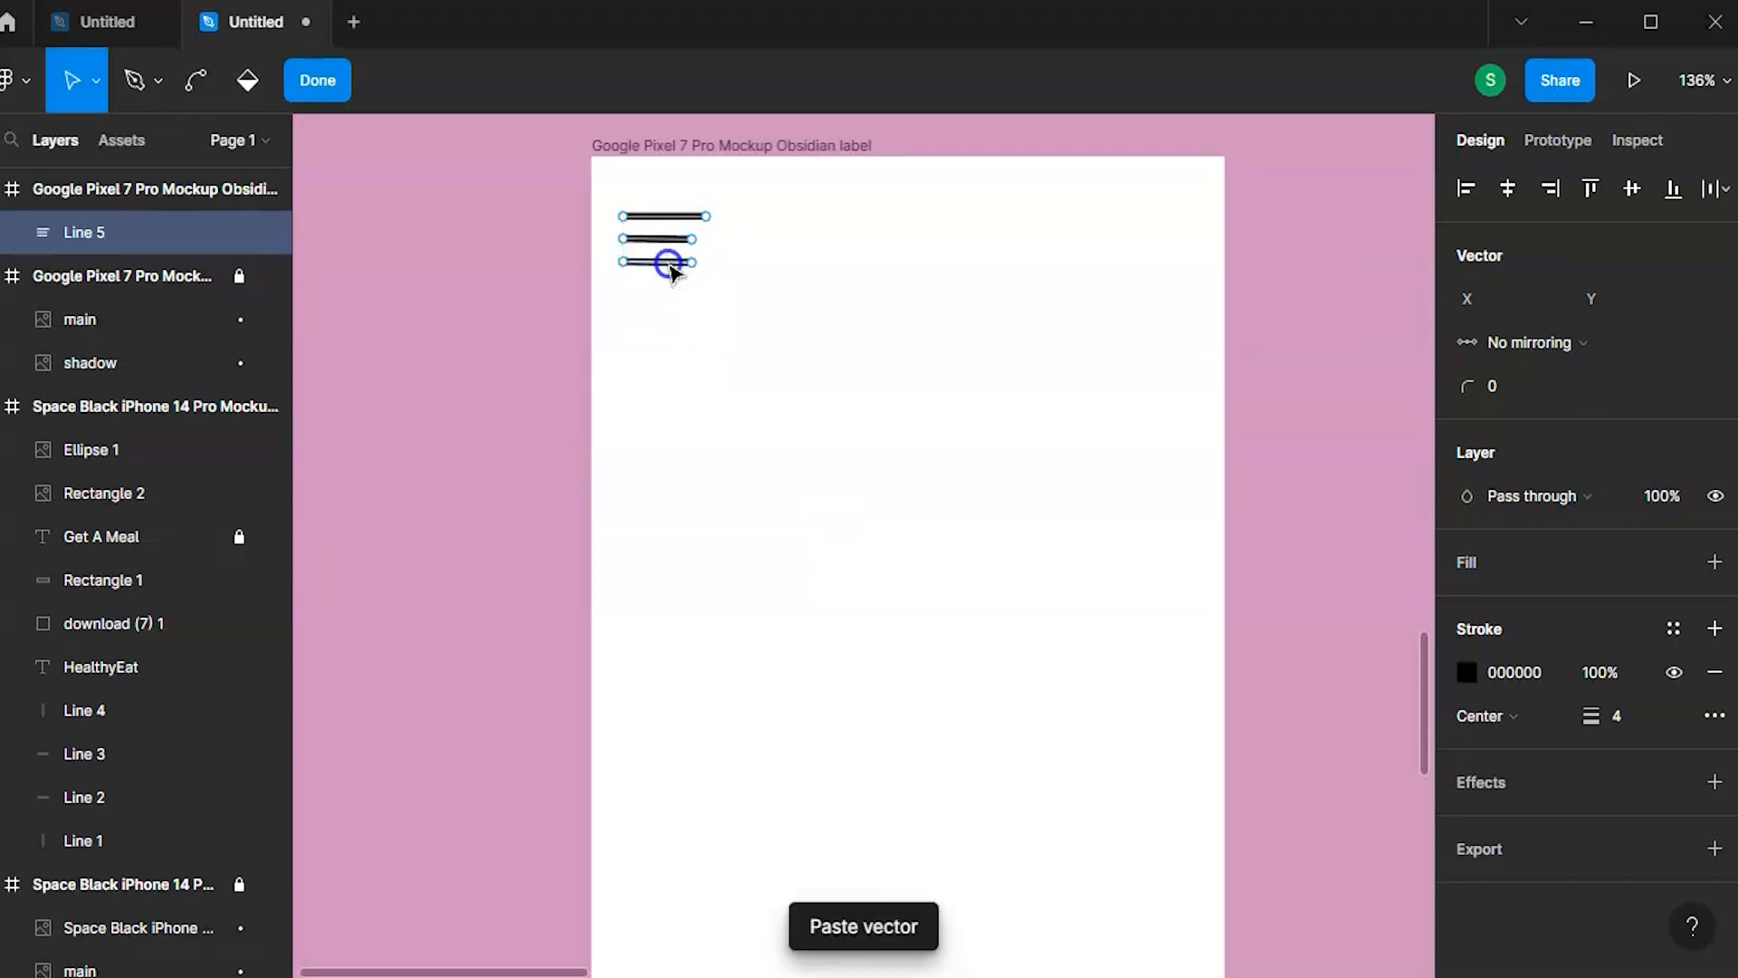
key("Escape")
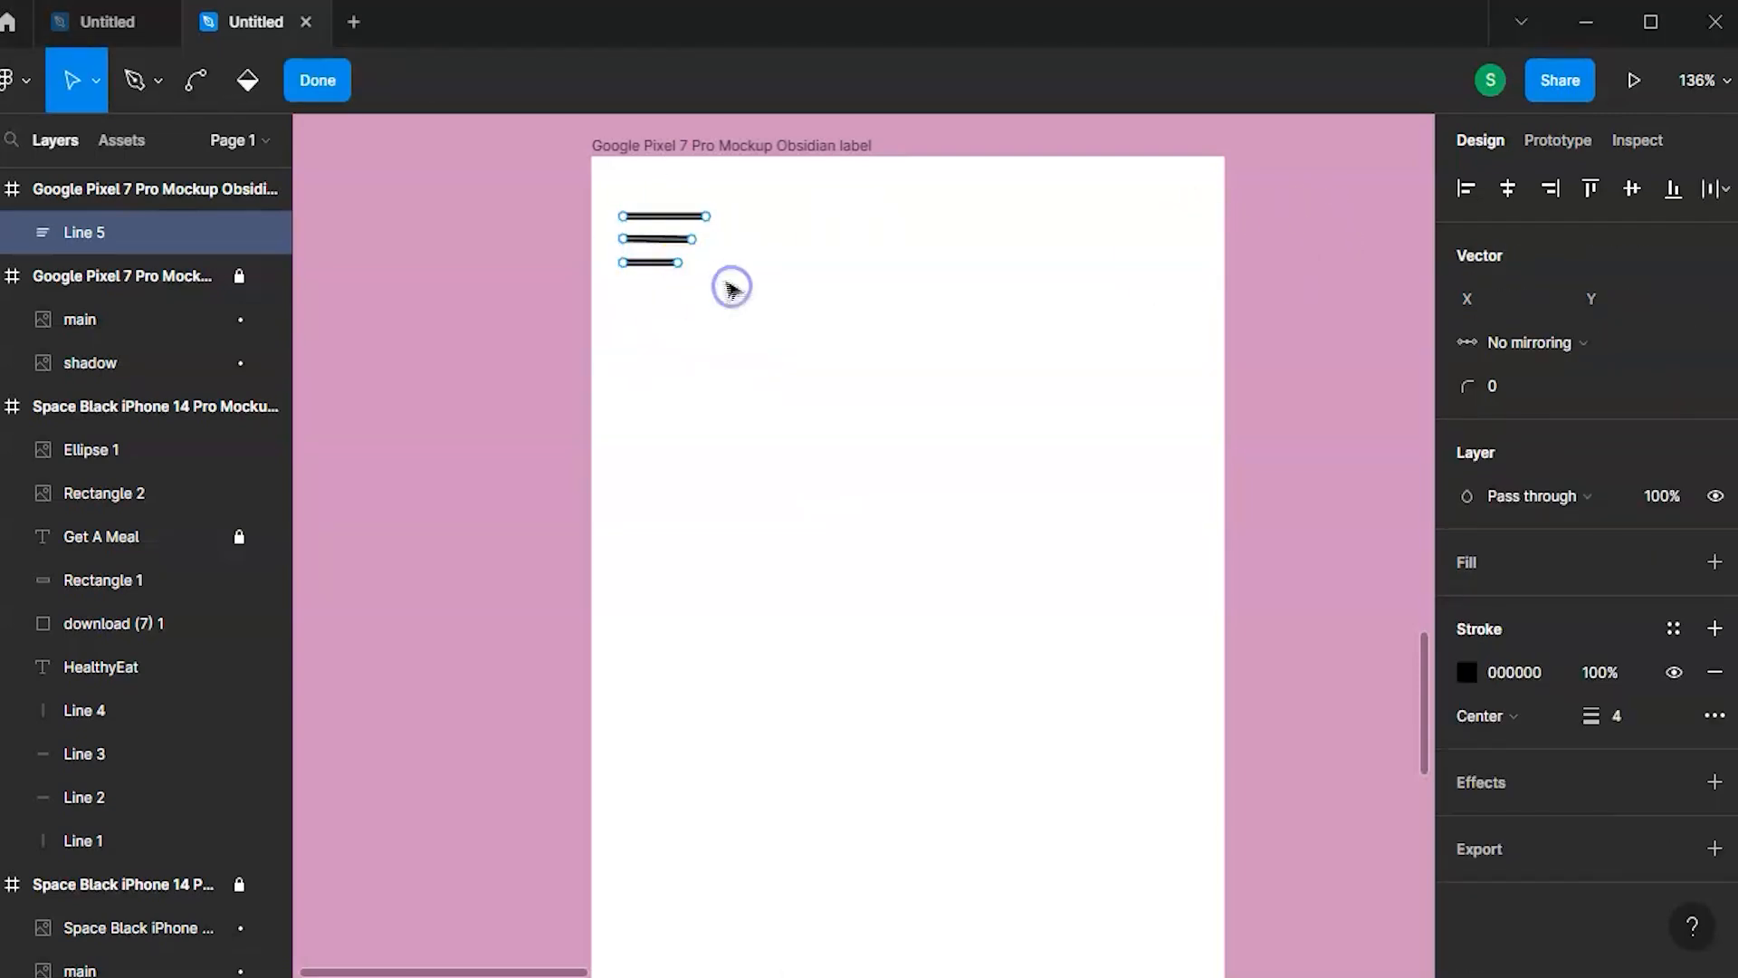
right_click(735, 290)
left_click(657, 457)
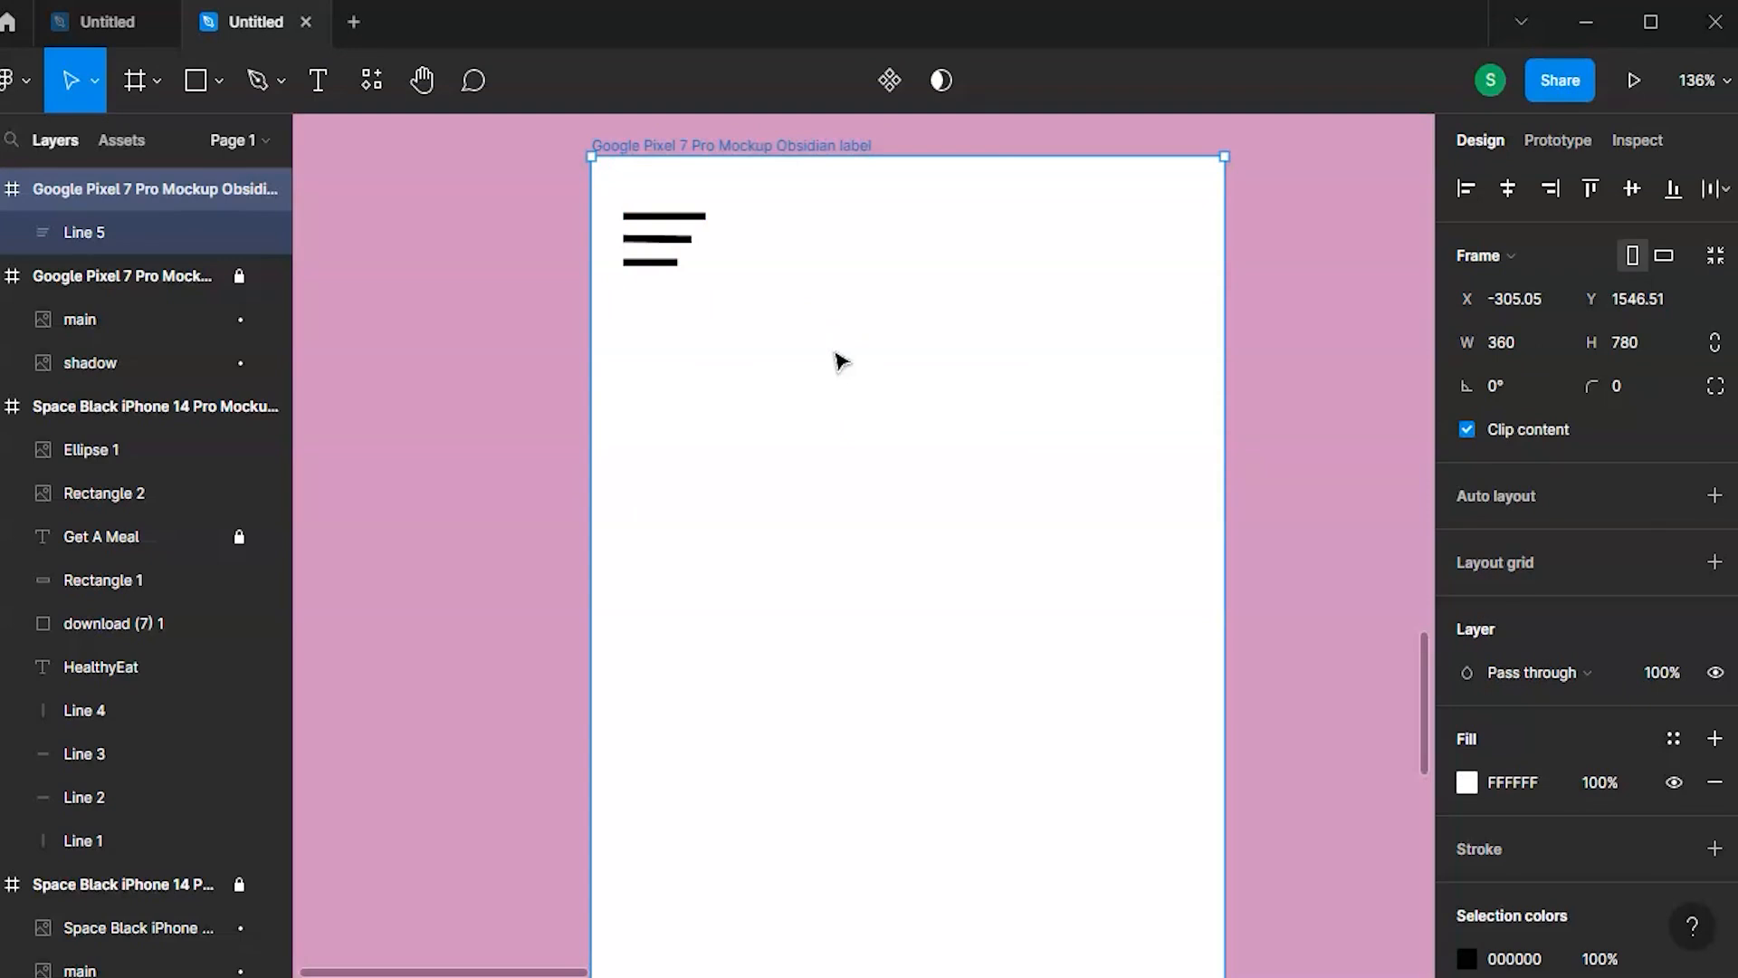
- Add the text "WorkPlace" below the menu icon in the Pixel label frame and set its font size to 24
left_click(318, 80)
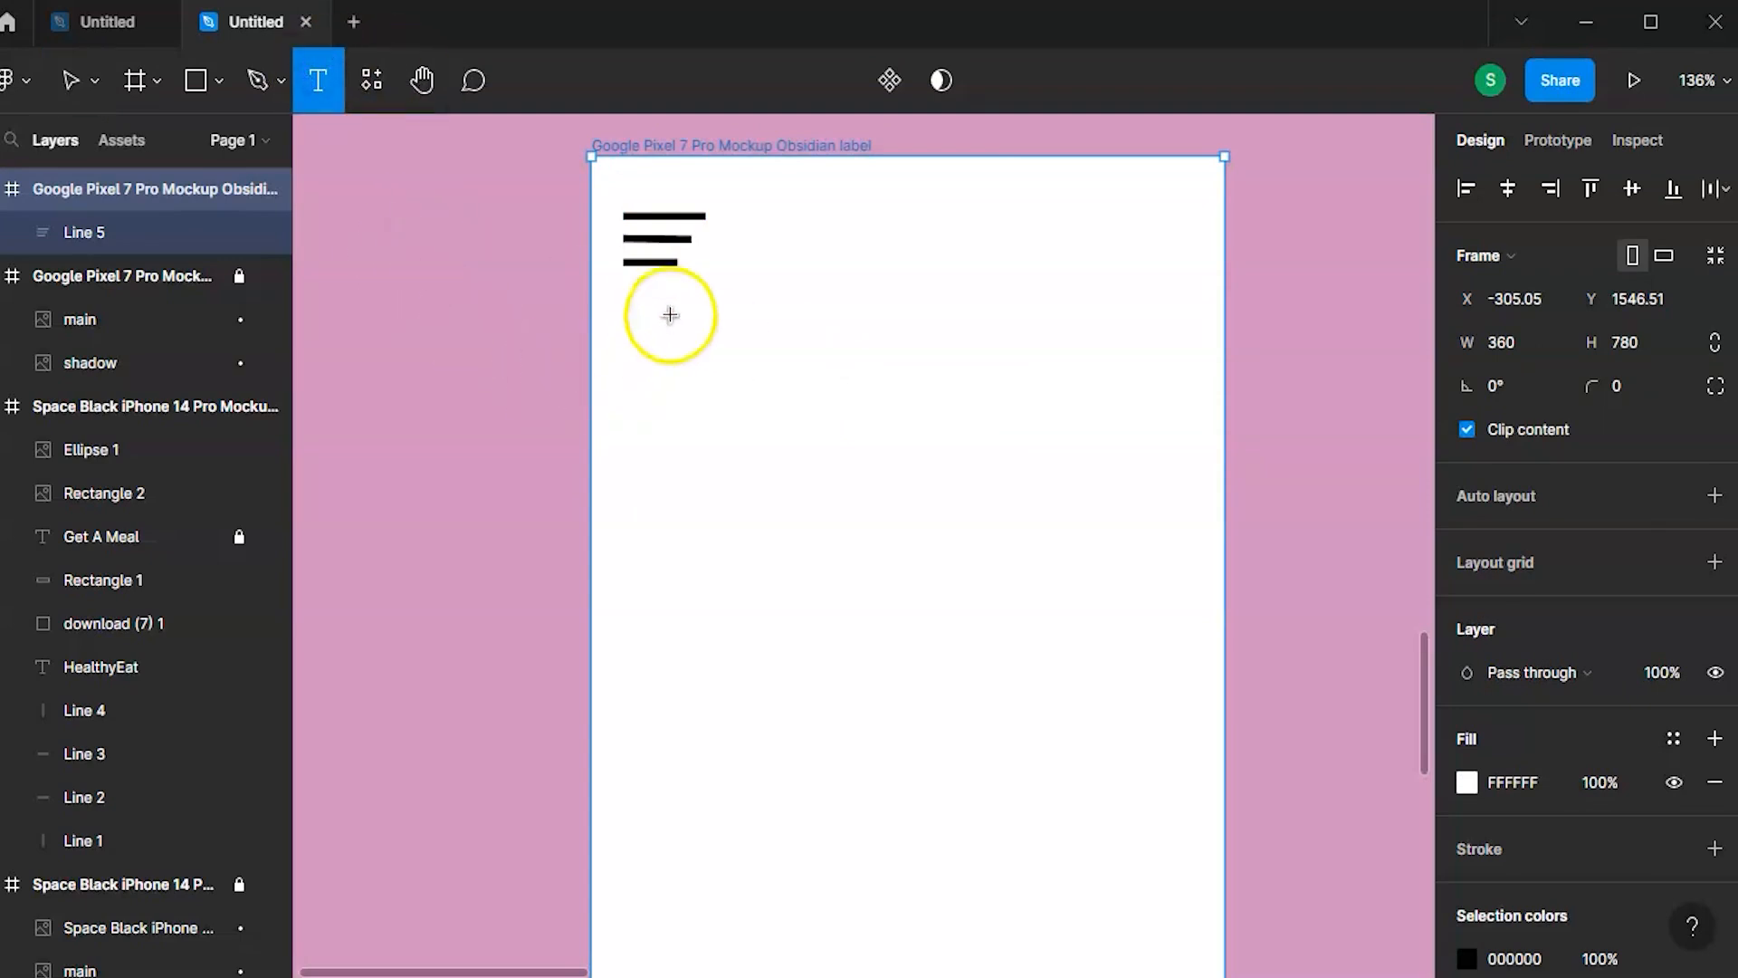
left_click(671, 314)
type("WorkPlace")
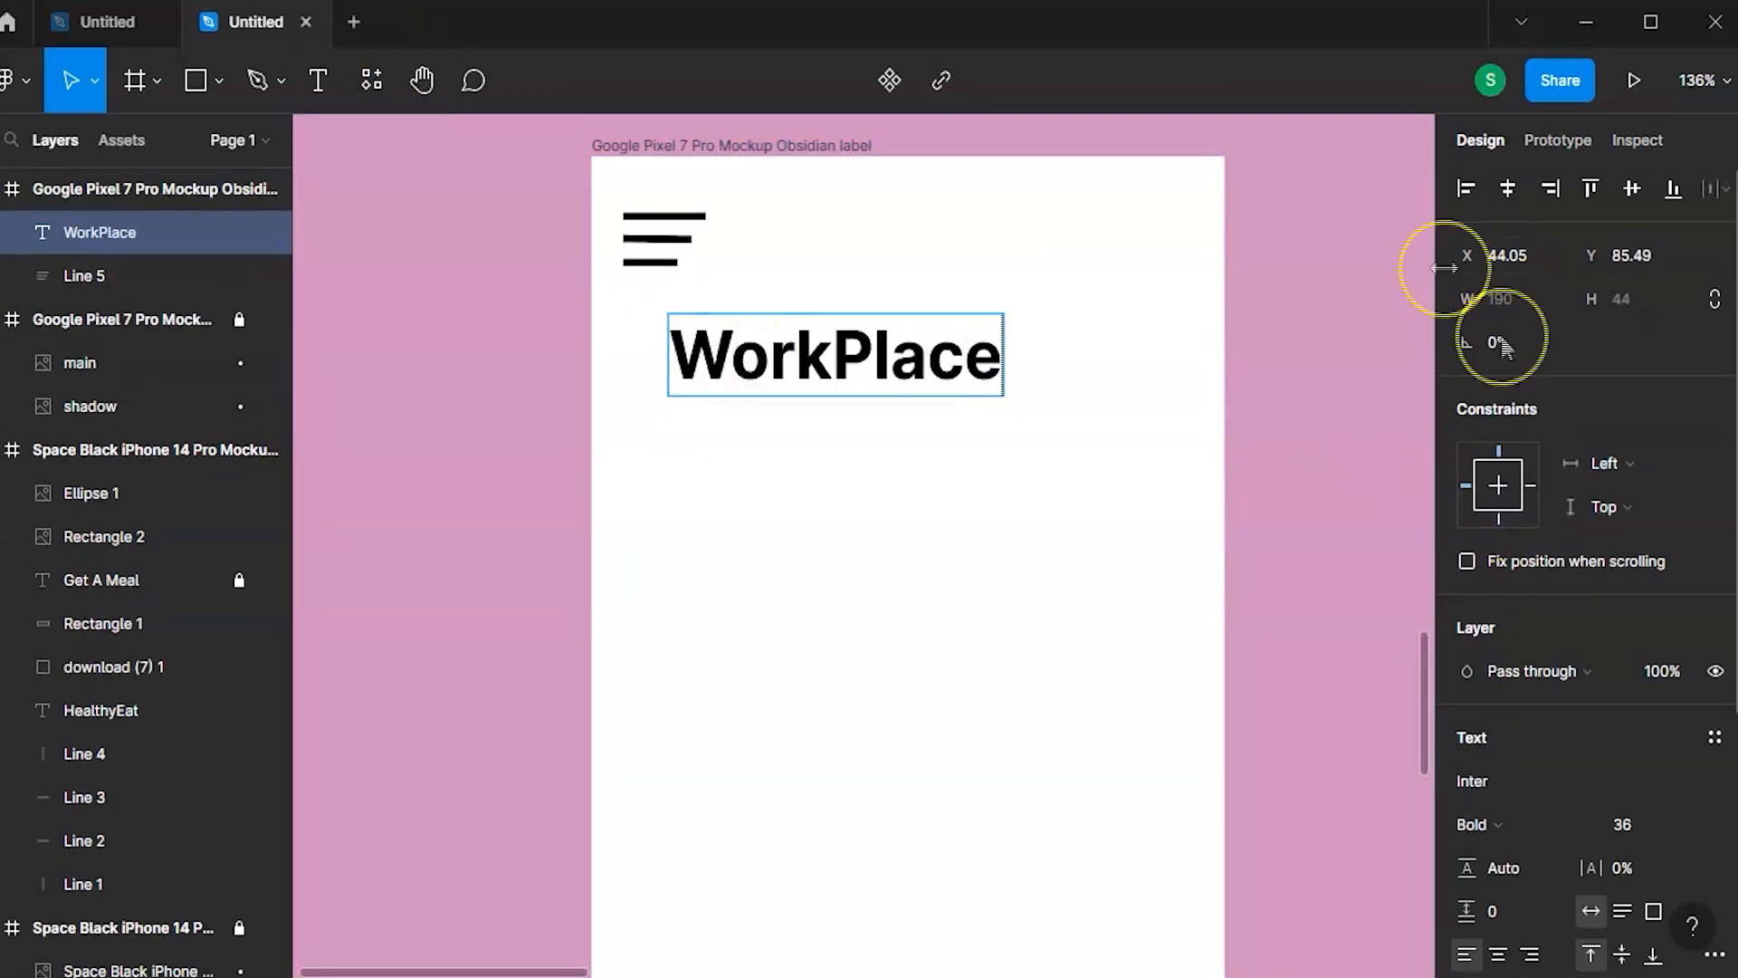
double_click(915, 357)
left_click(1625, 824)
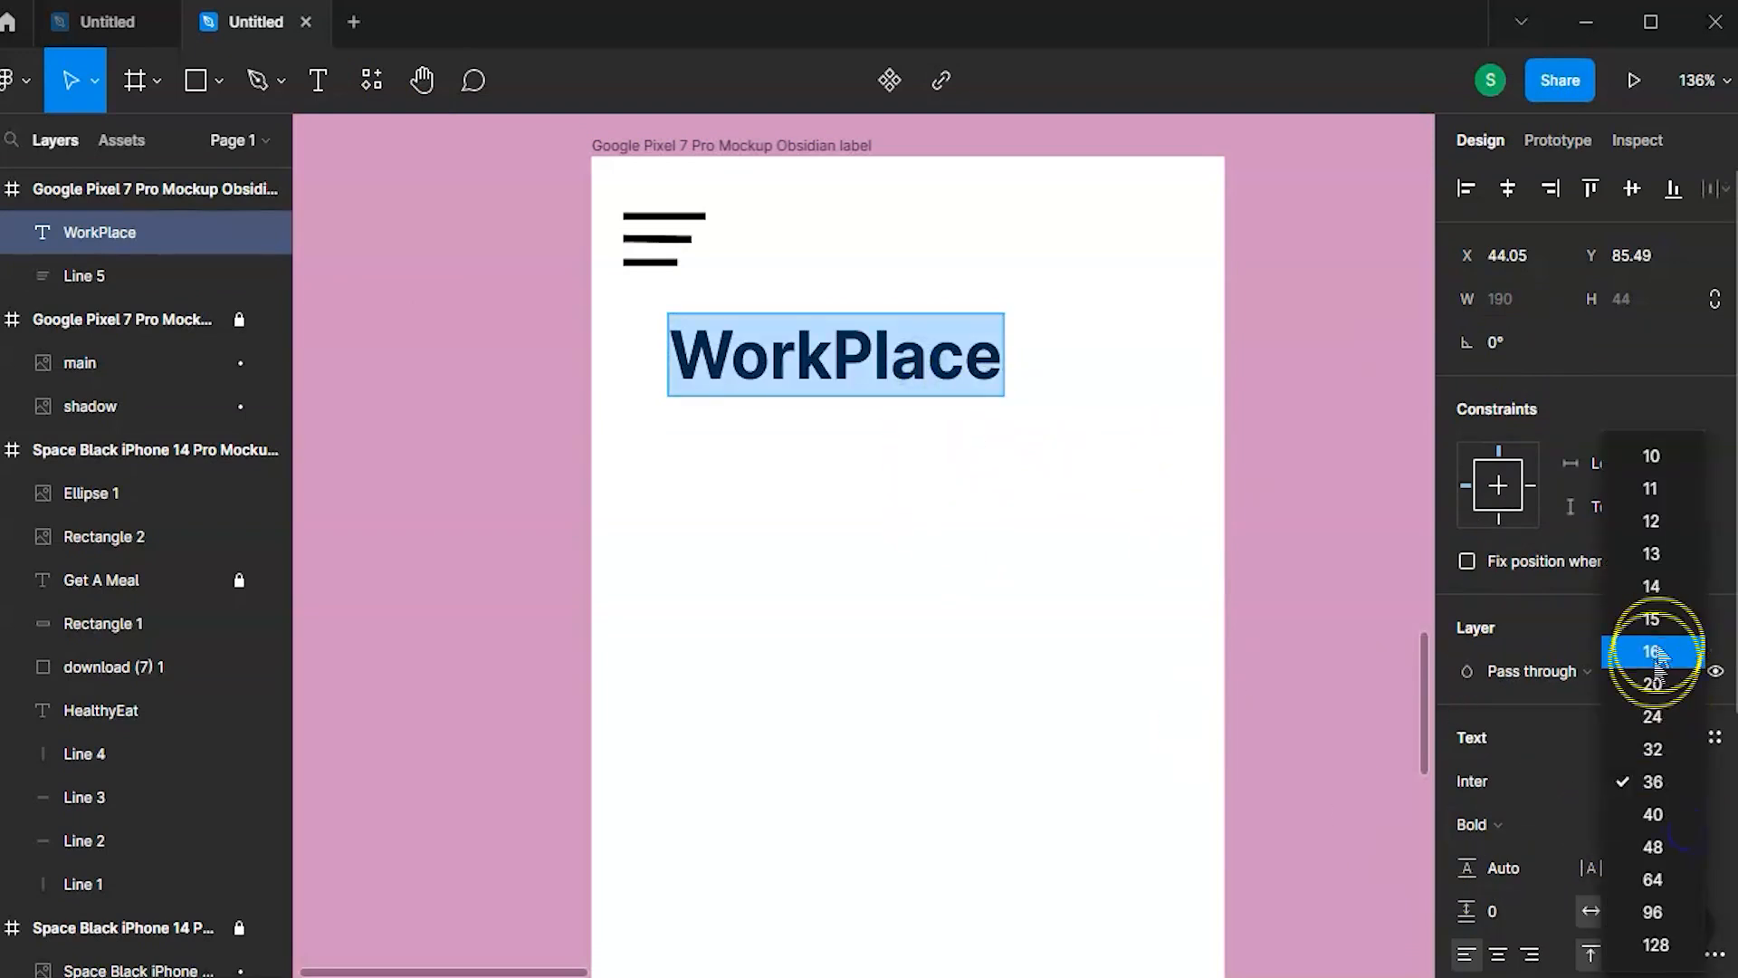
left_click(1657, 720)
- Try lighter font weights on the WorkPlace text and settle on Semi Bold
left_click(892, 347)
double_click(885, 344)
left_click(1503, 824)
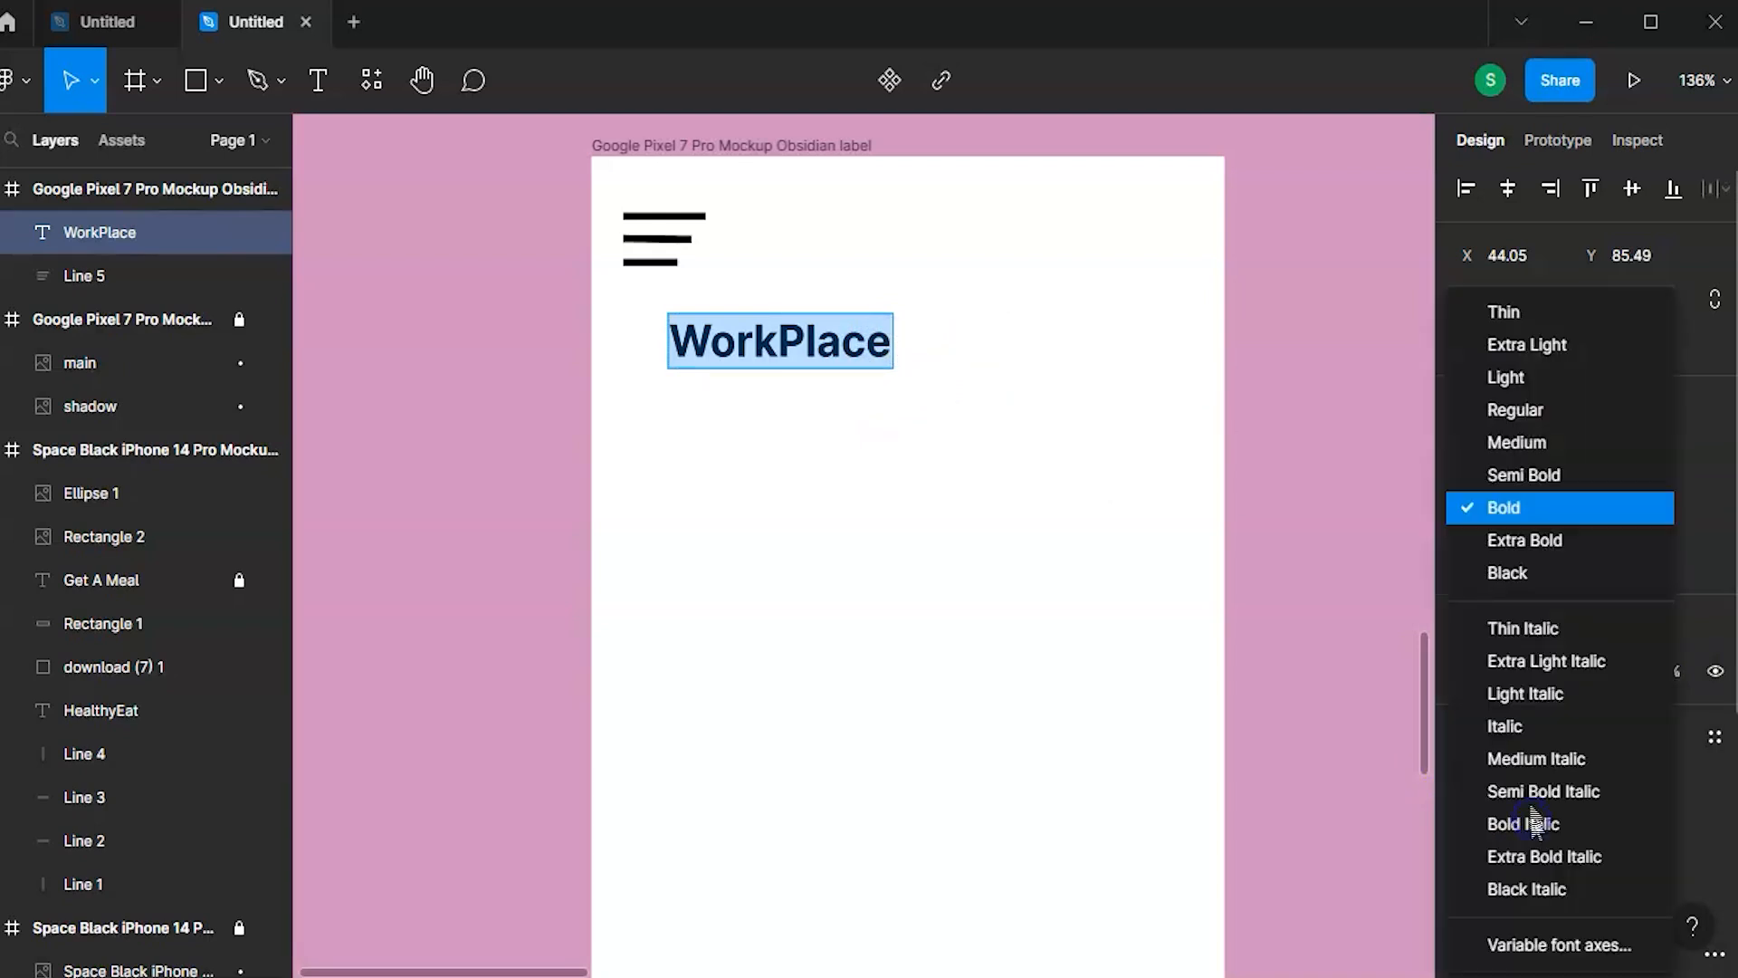
left_click(1498, 489)
left_click(1508, 822)
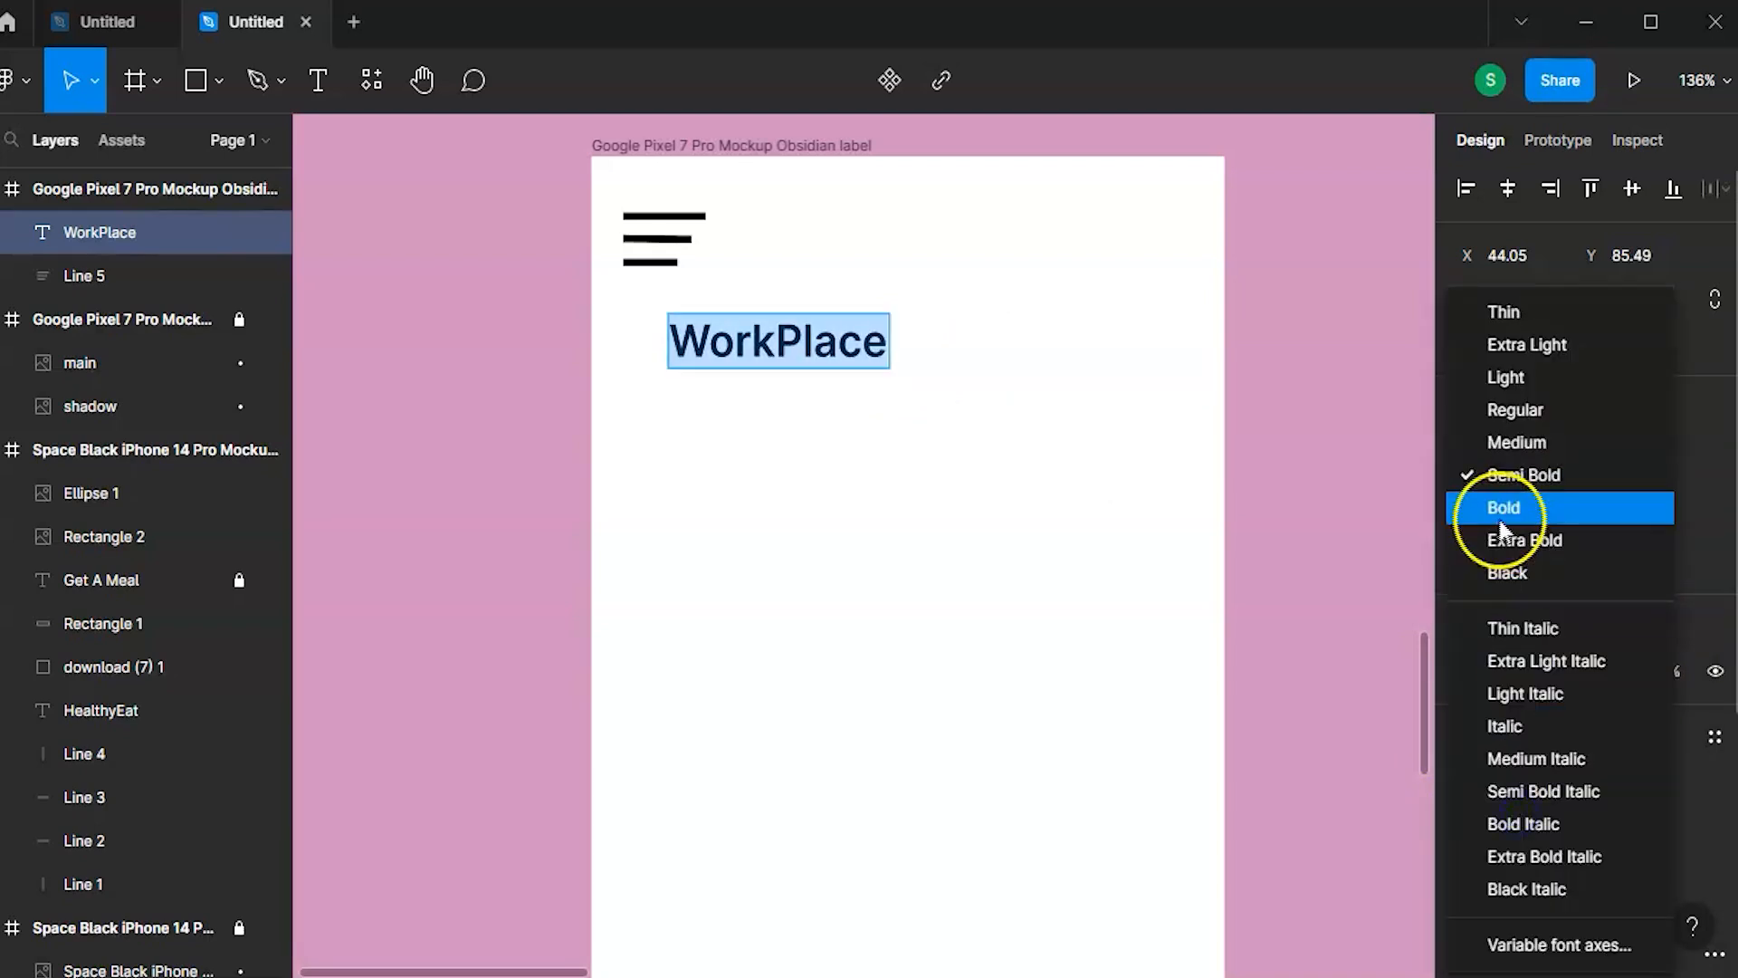
left_click(1512, 442)
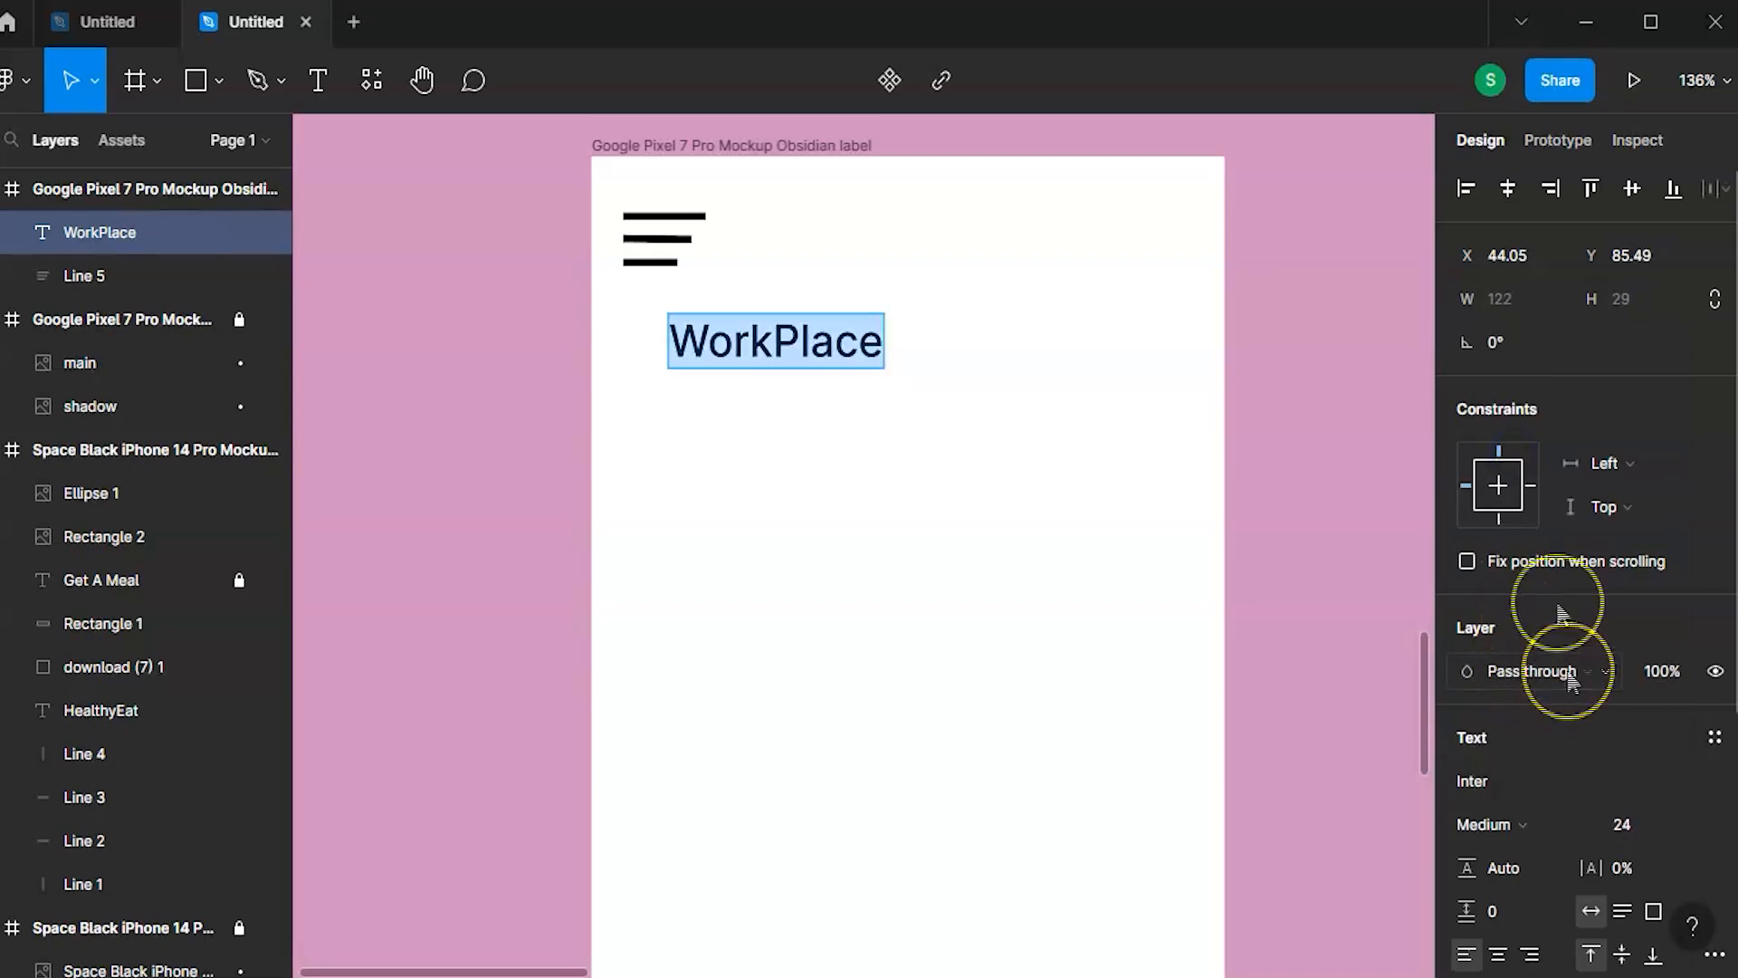
left_click(1530, 822)
left_click(1516, 488)
- Change the WorkPlace text fill to the dark purple-blue 230564
left_click(1468, 899)
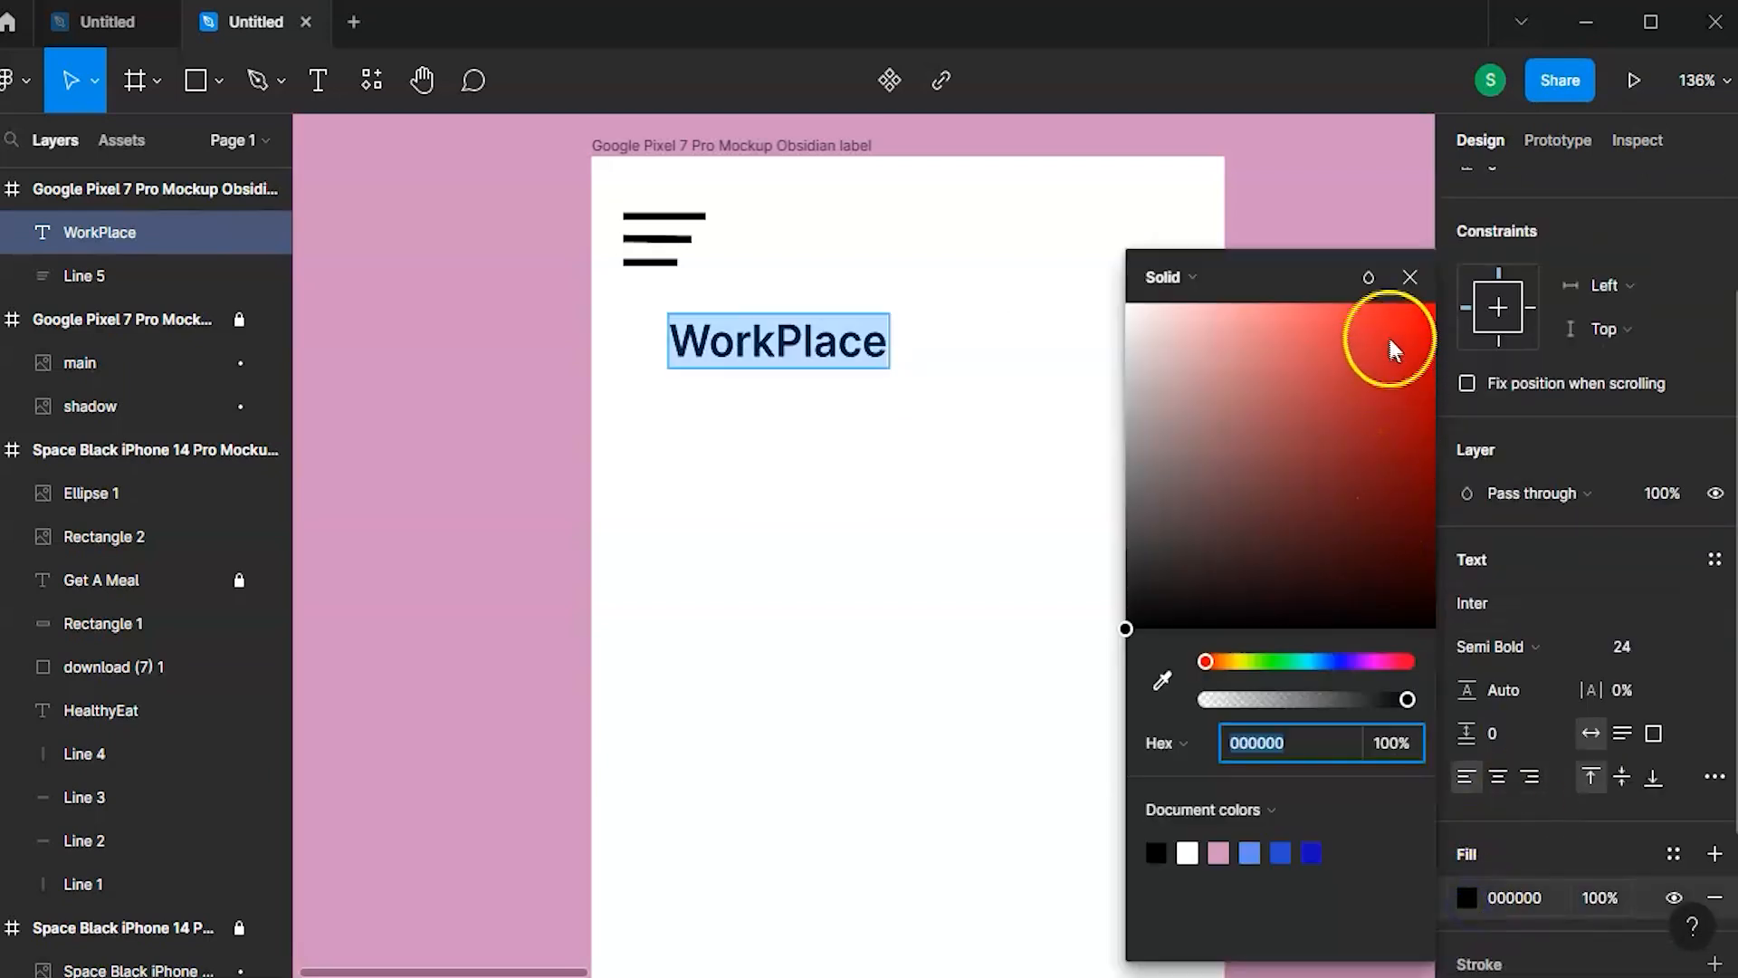
left_click(1349, 663)
left_click(1424, 342)
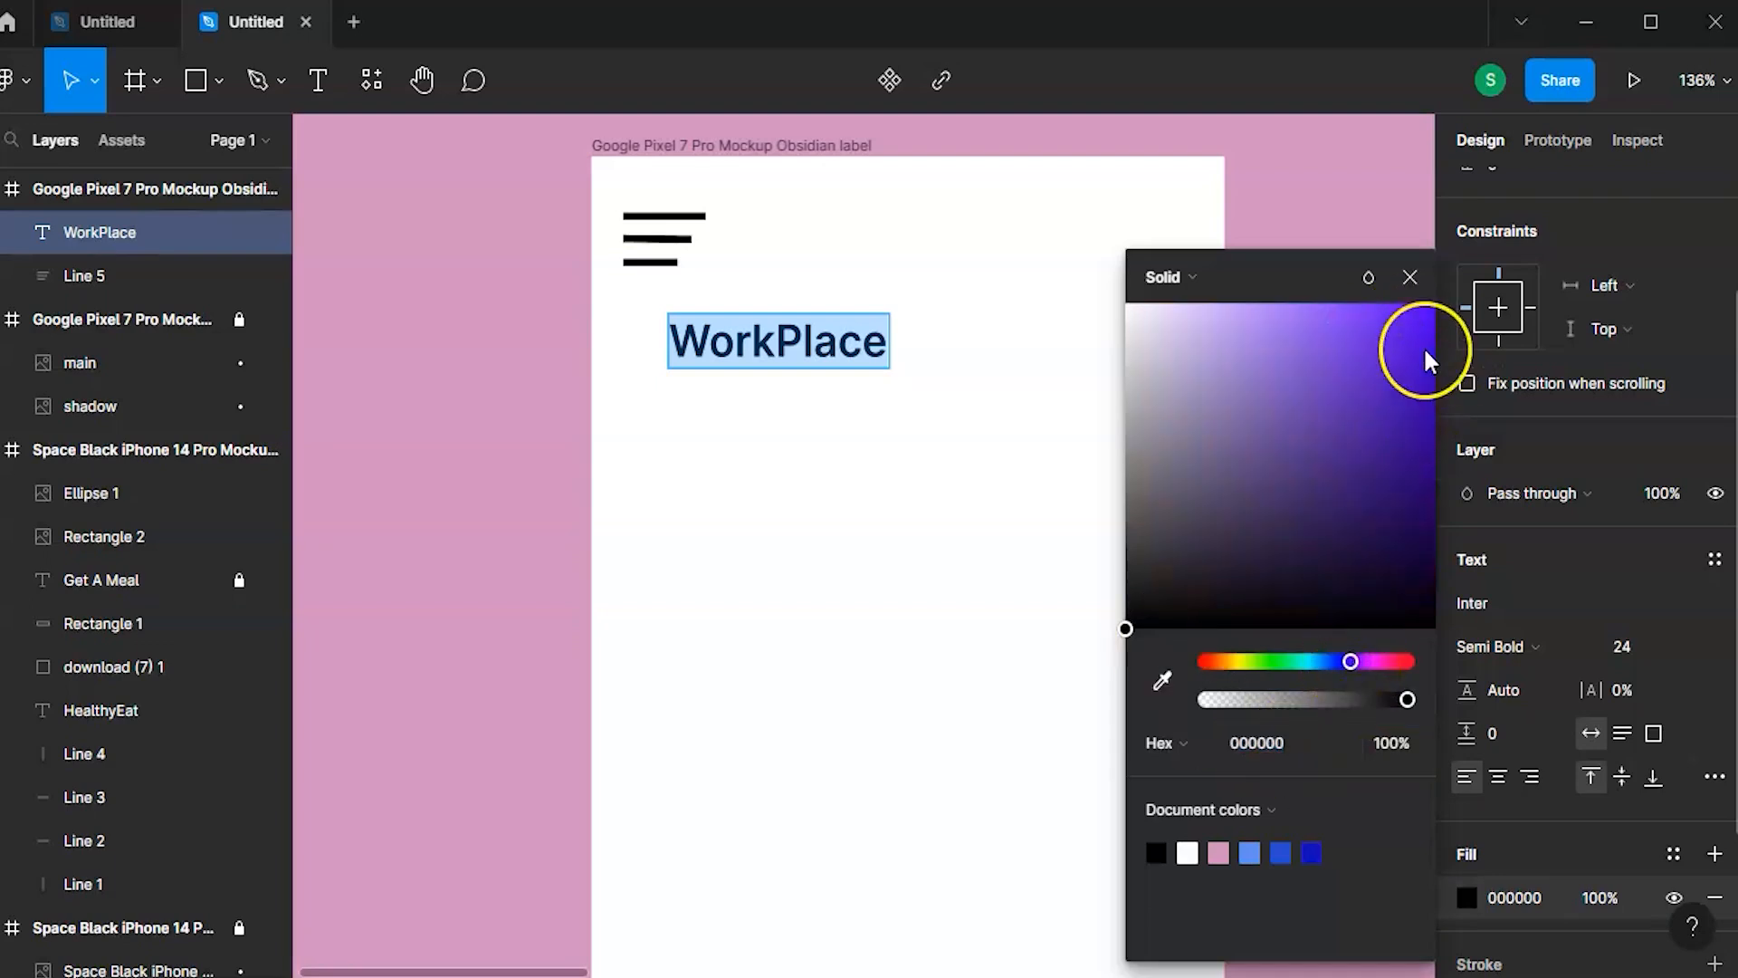
left_click(1421, 507)
left_click(1410, 276)
- Move the WorkPlace text directly under the menu icon, flush with its left edge, at about X 18, Y 77
left_click(870, 366)
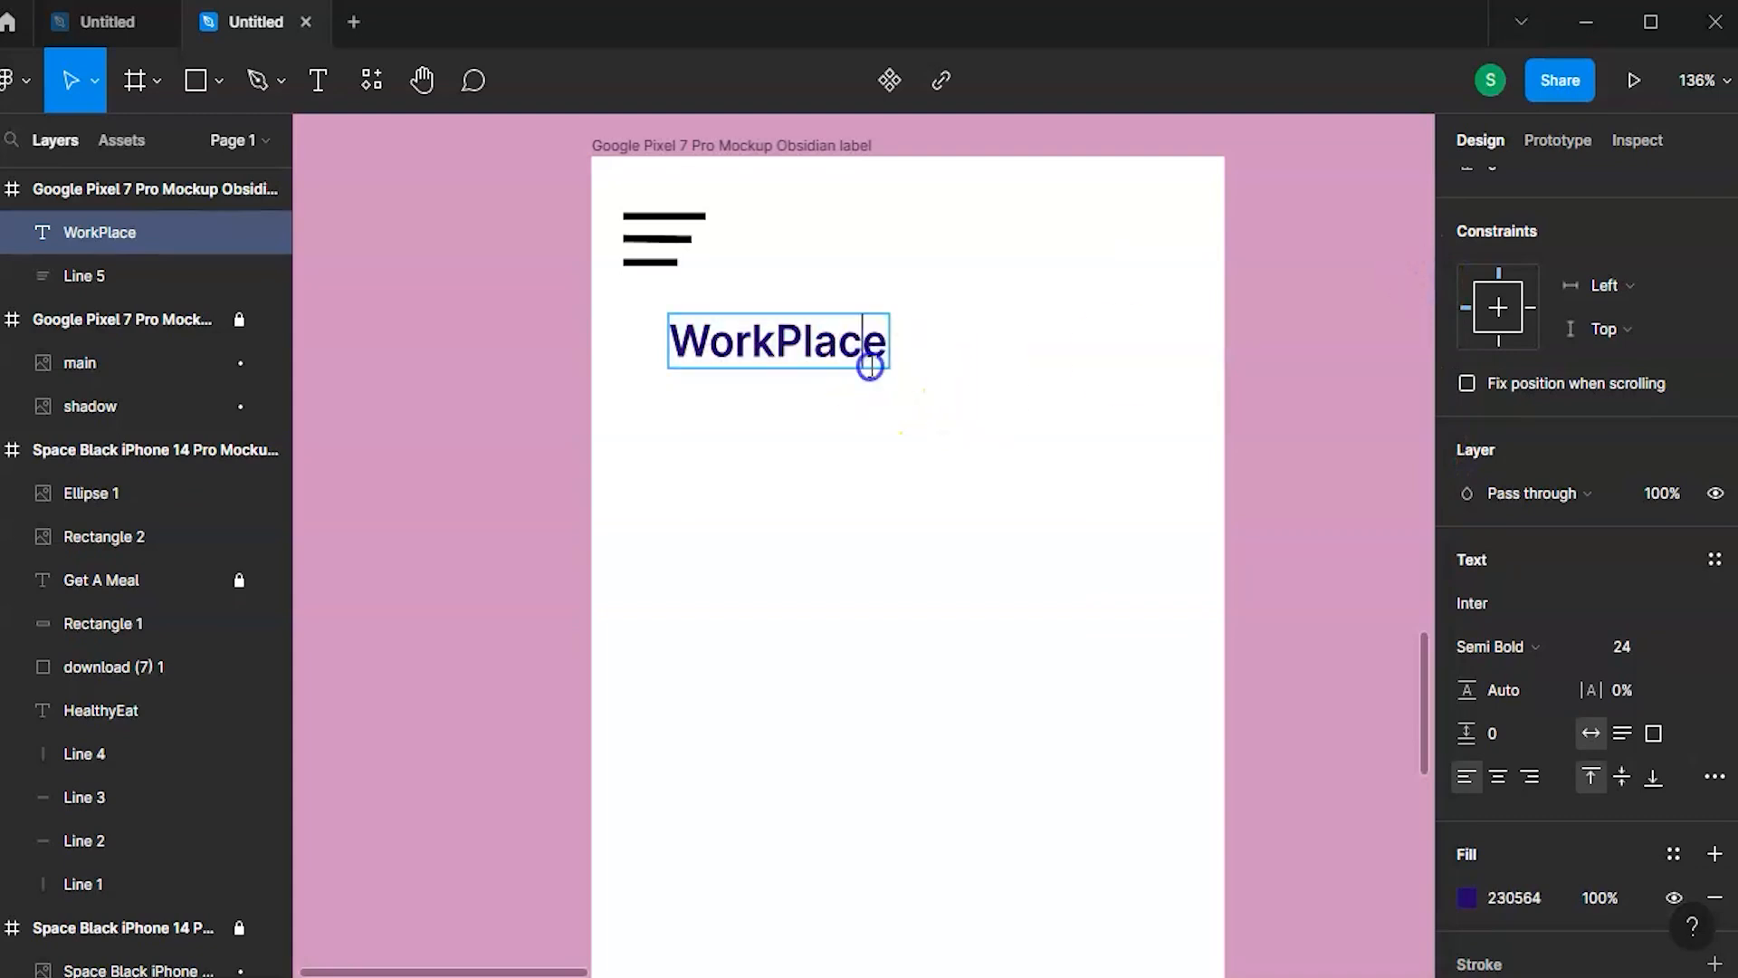
left_click(671, 344)
double_click(693, 366)
left_click(736, 391)
double_click(769, 381)
key("Escape")
left_click(765, 387)
left_click_drag(744, 387, 725, 355)
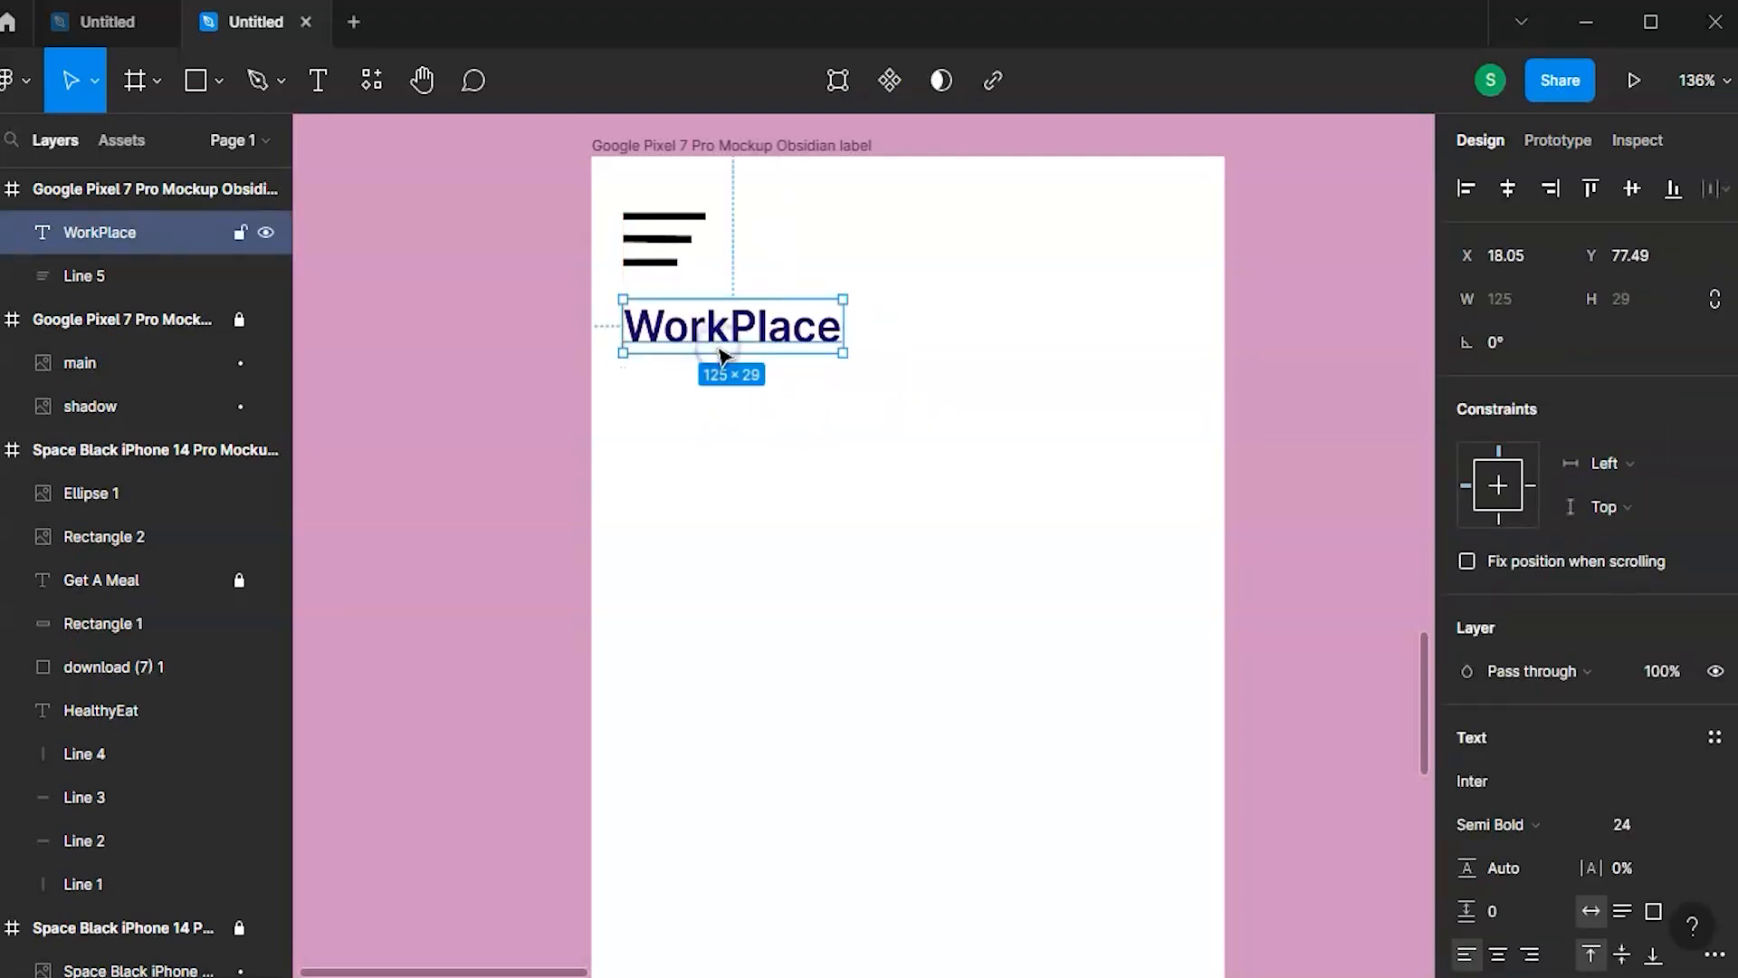
- Change the fill of the Google Pixel 7 Pro label frame to the light blue A0B0FF
left_click(844, 435)
left_click(1110, 434)
left_click(840, 146)
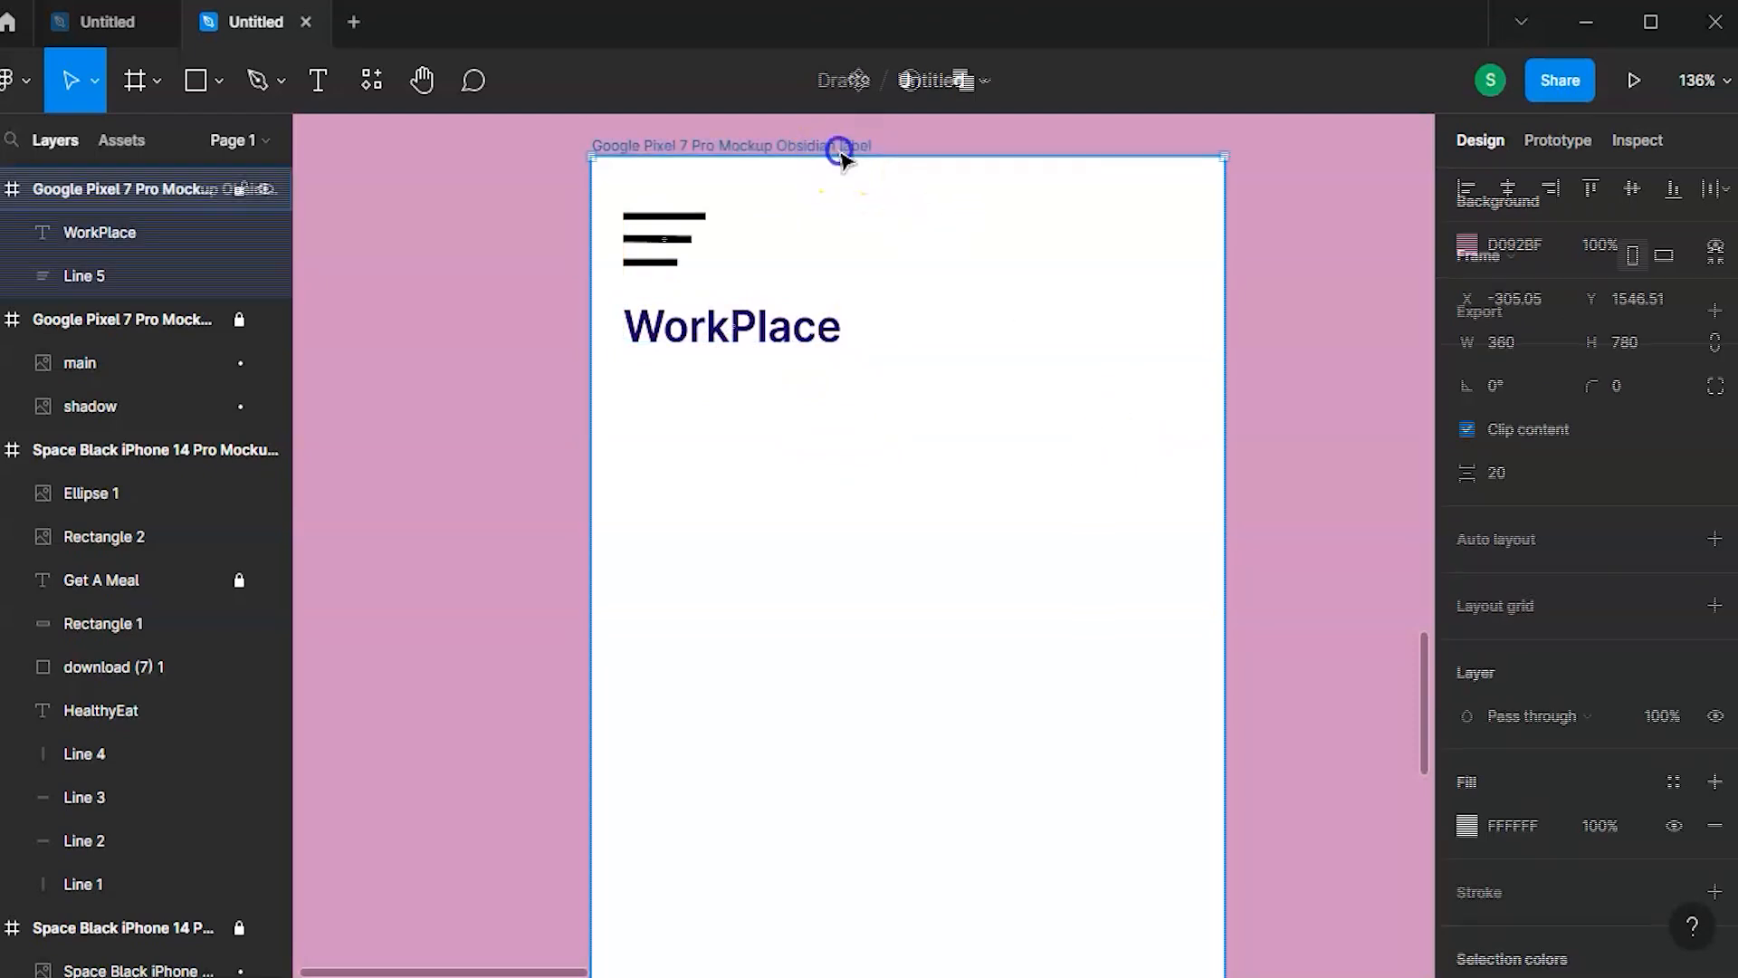
left_click(1476, 842)
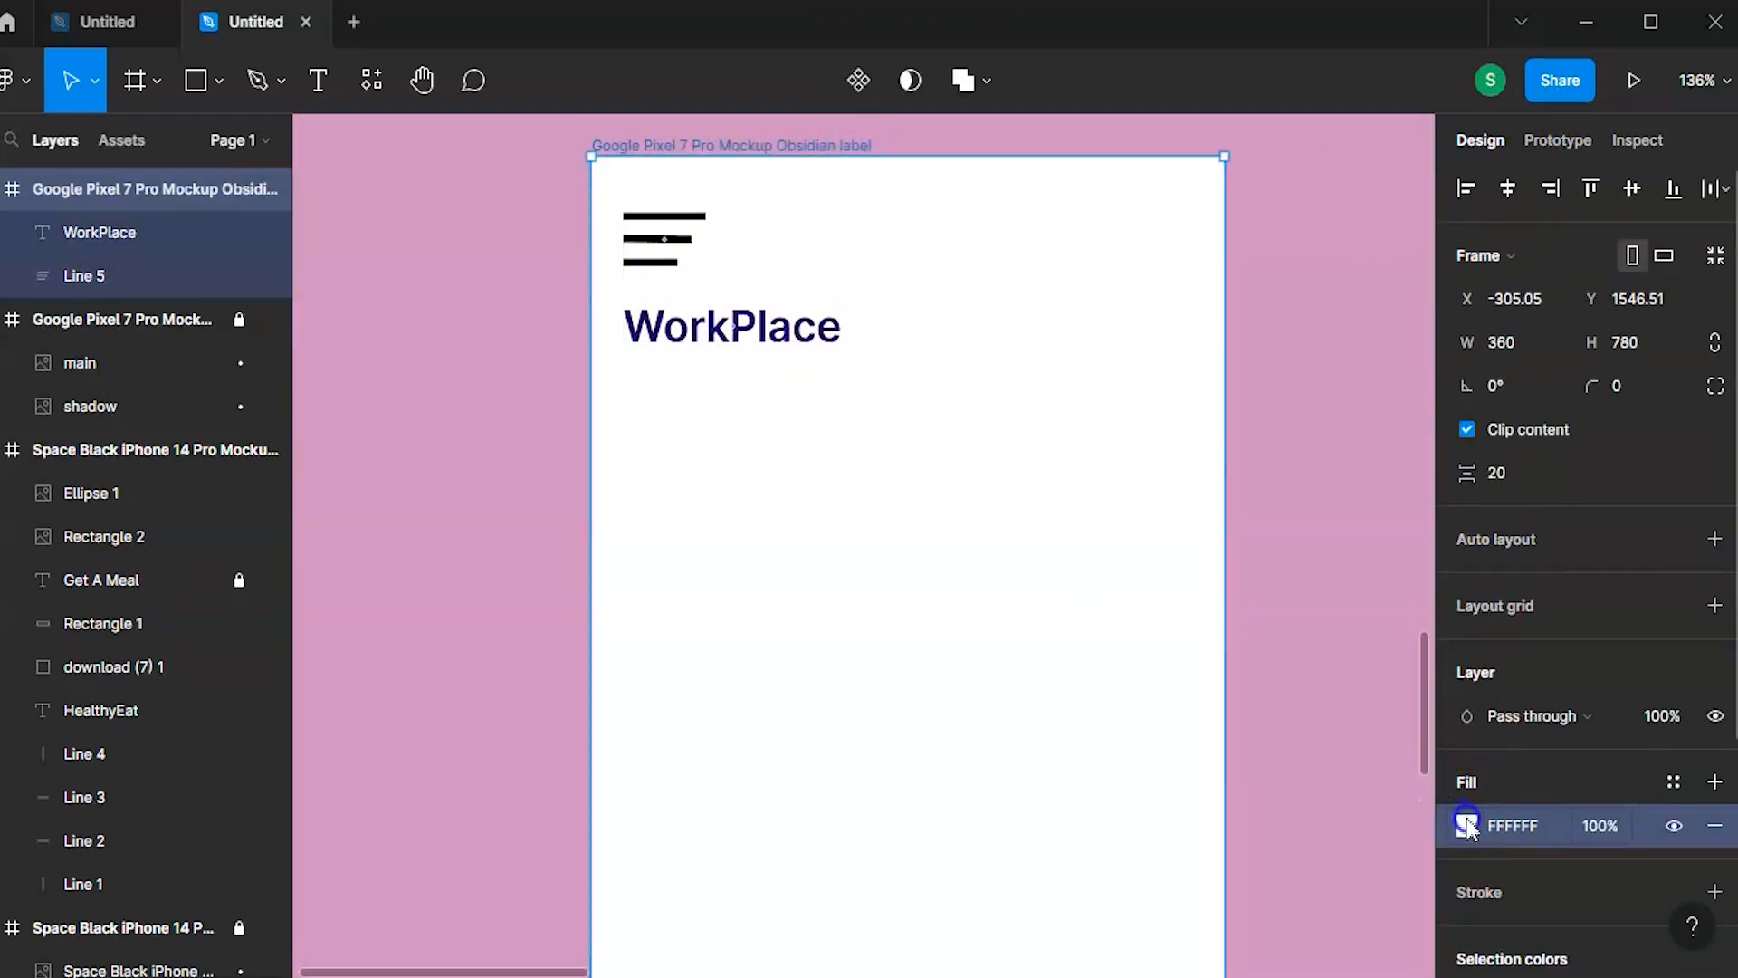
left_click(1467, 826)
left_click(1336, 661)
left_click_drag(1247, 358, 1239, 306)
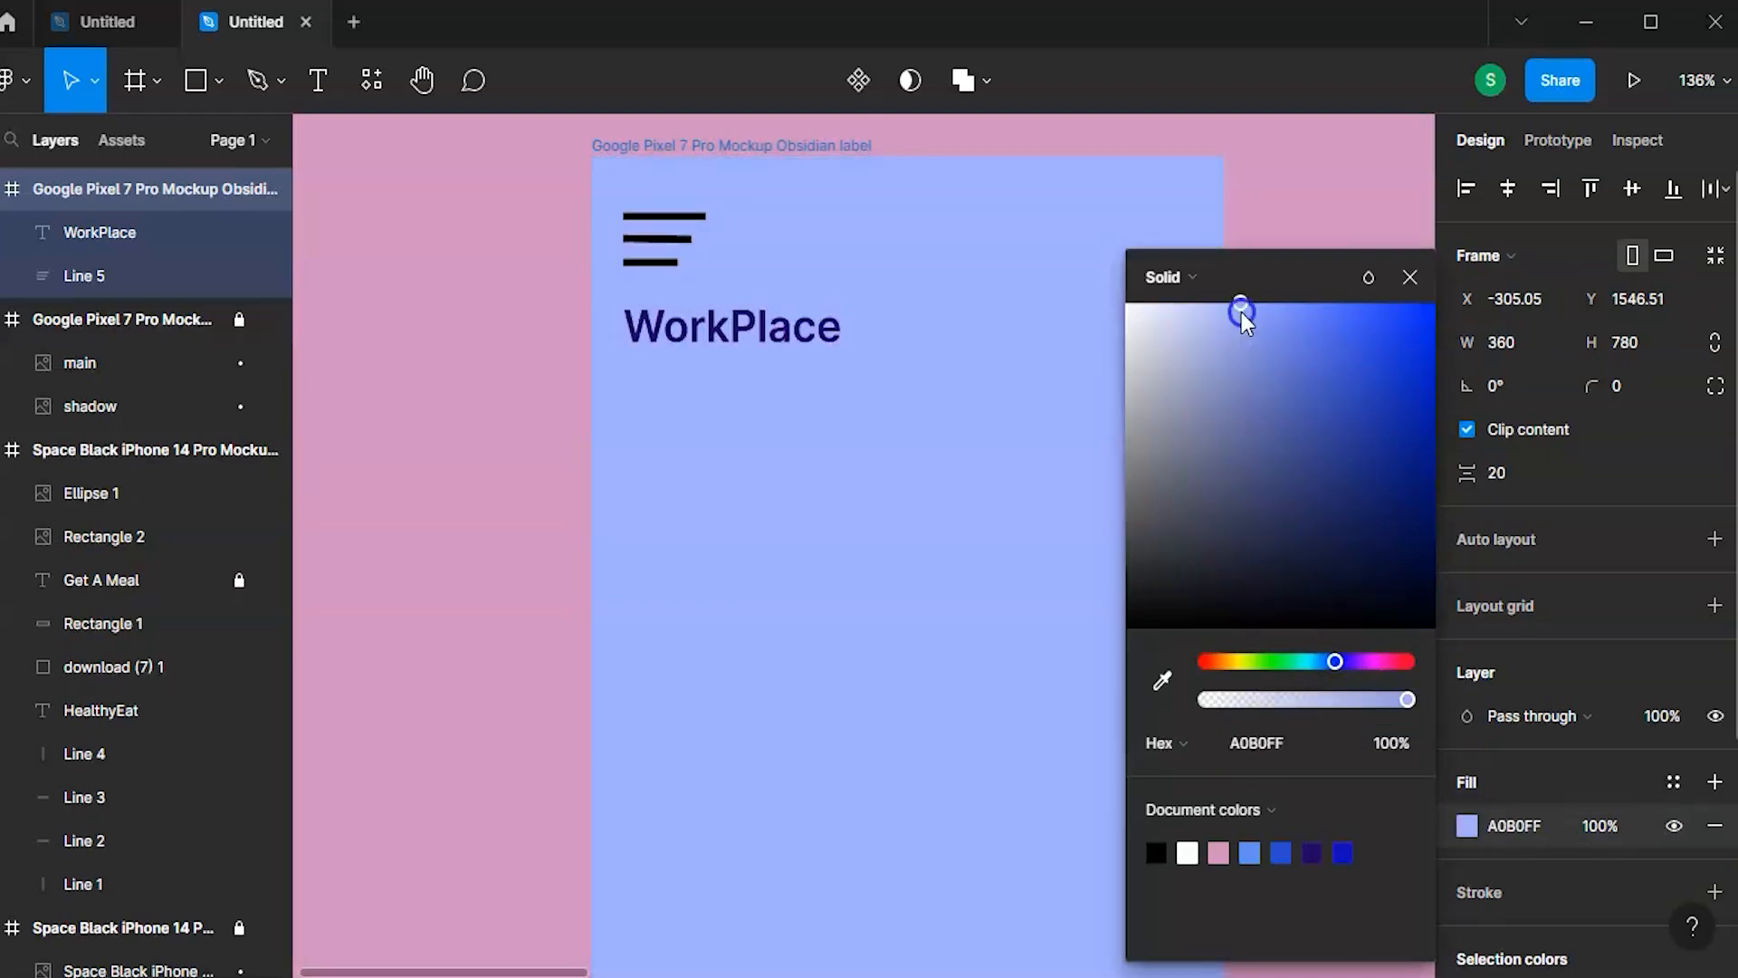
left_click(1410, 280)
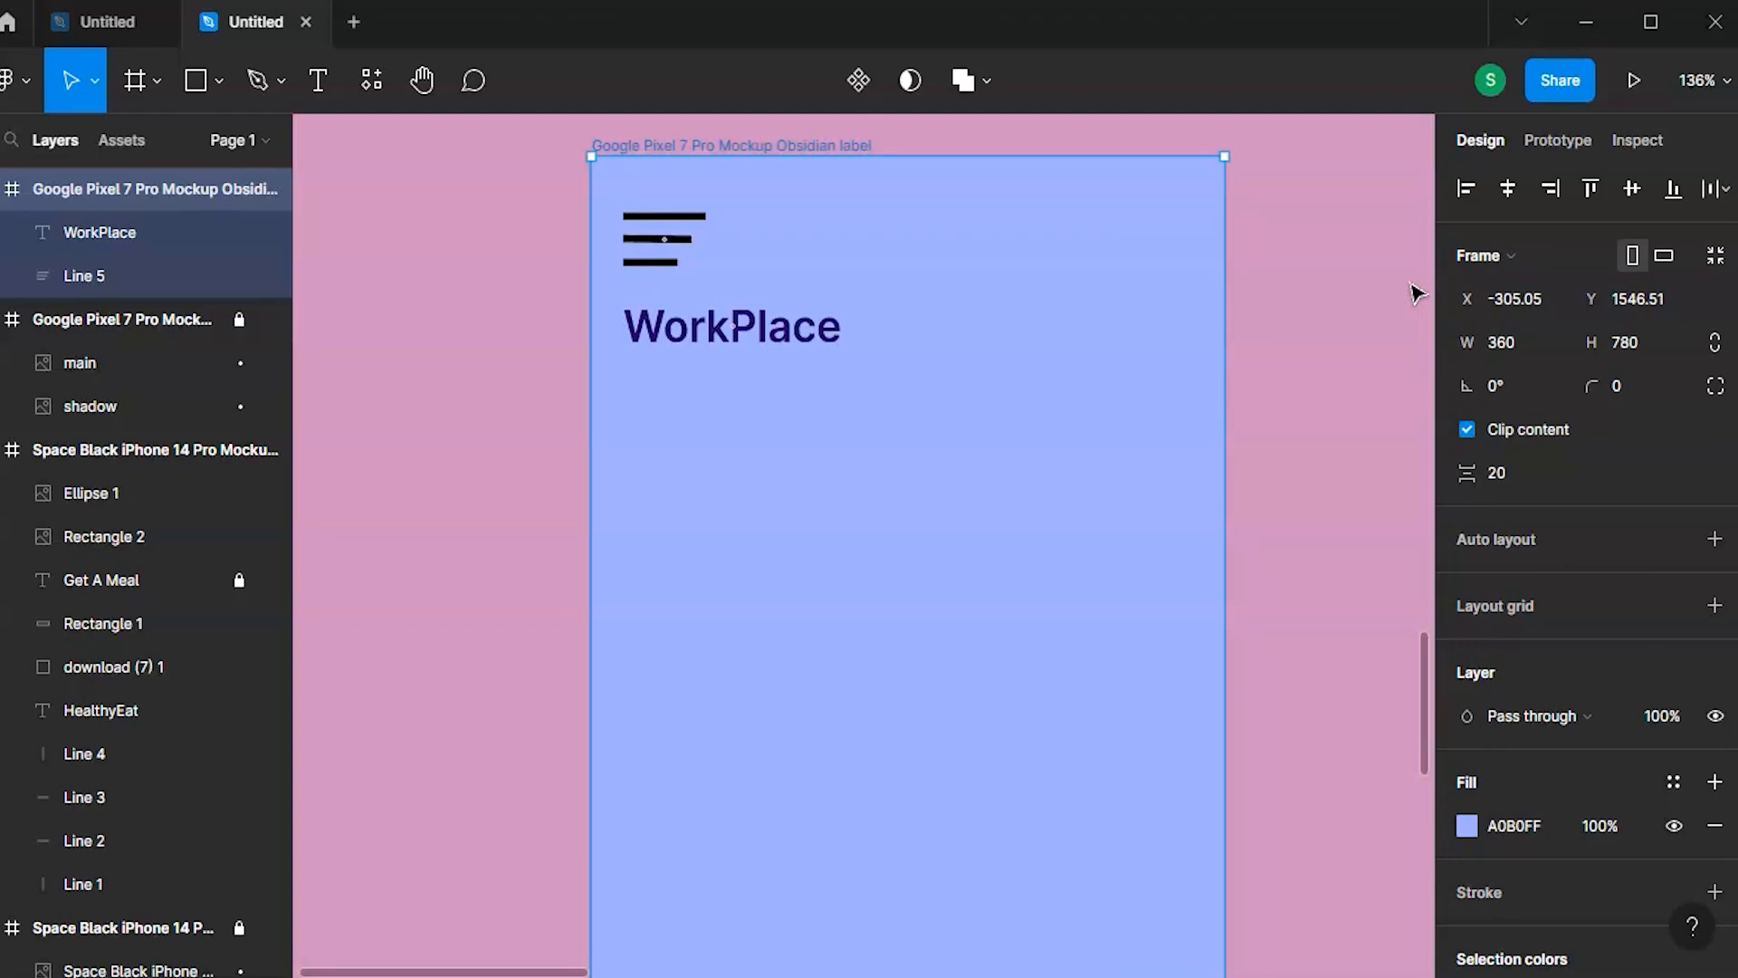
left_click(1171, 532)
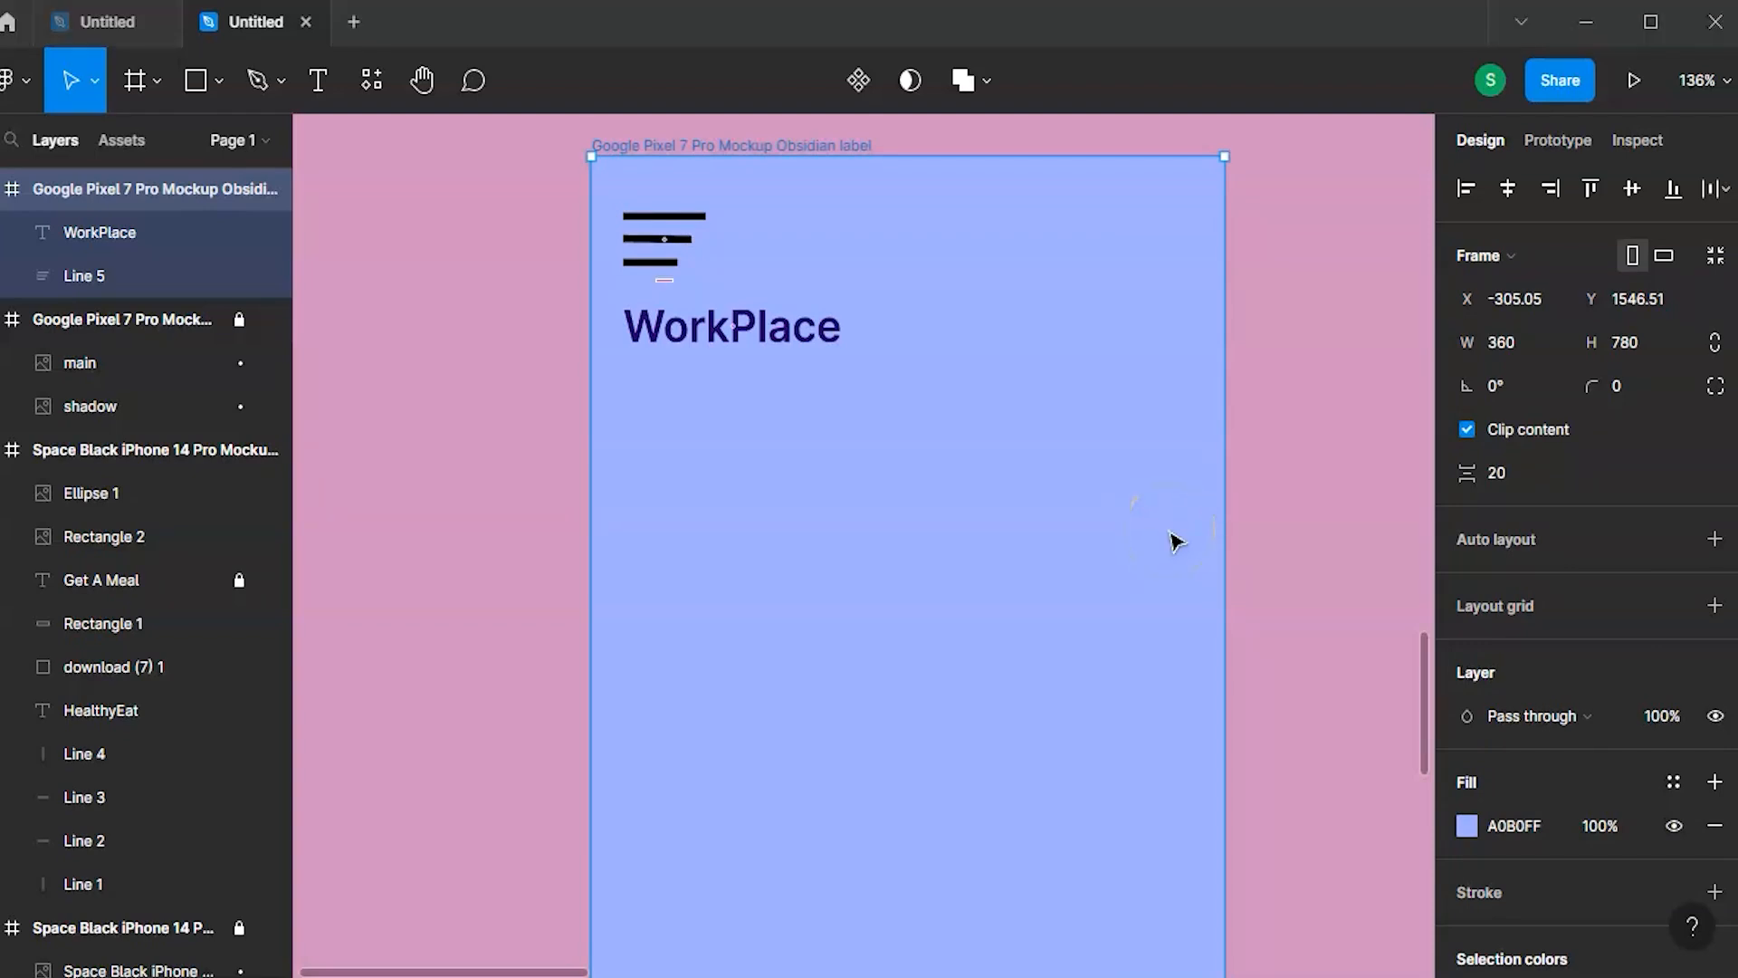
- Add the text "Choose Your Meal" below the WorkPlace heading and set its font size to 16
left_click(318, 79)
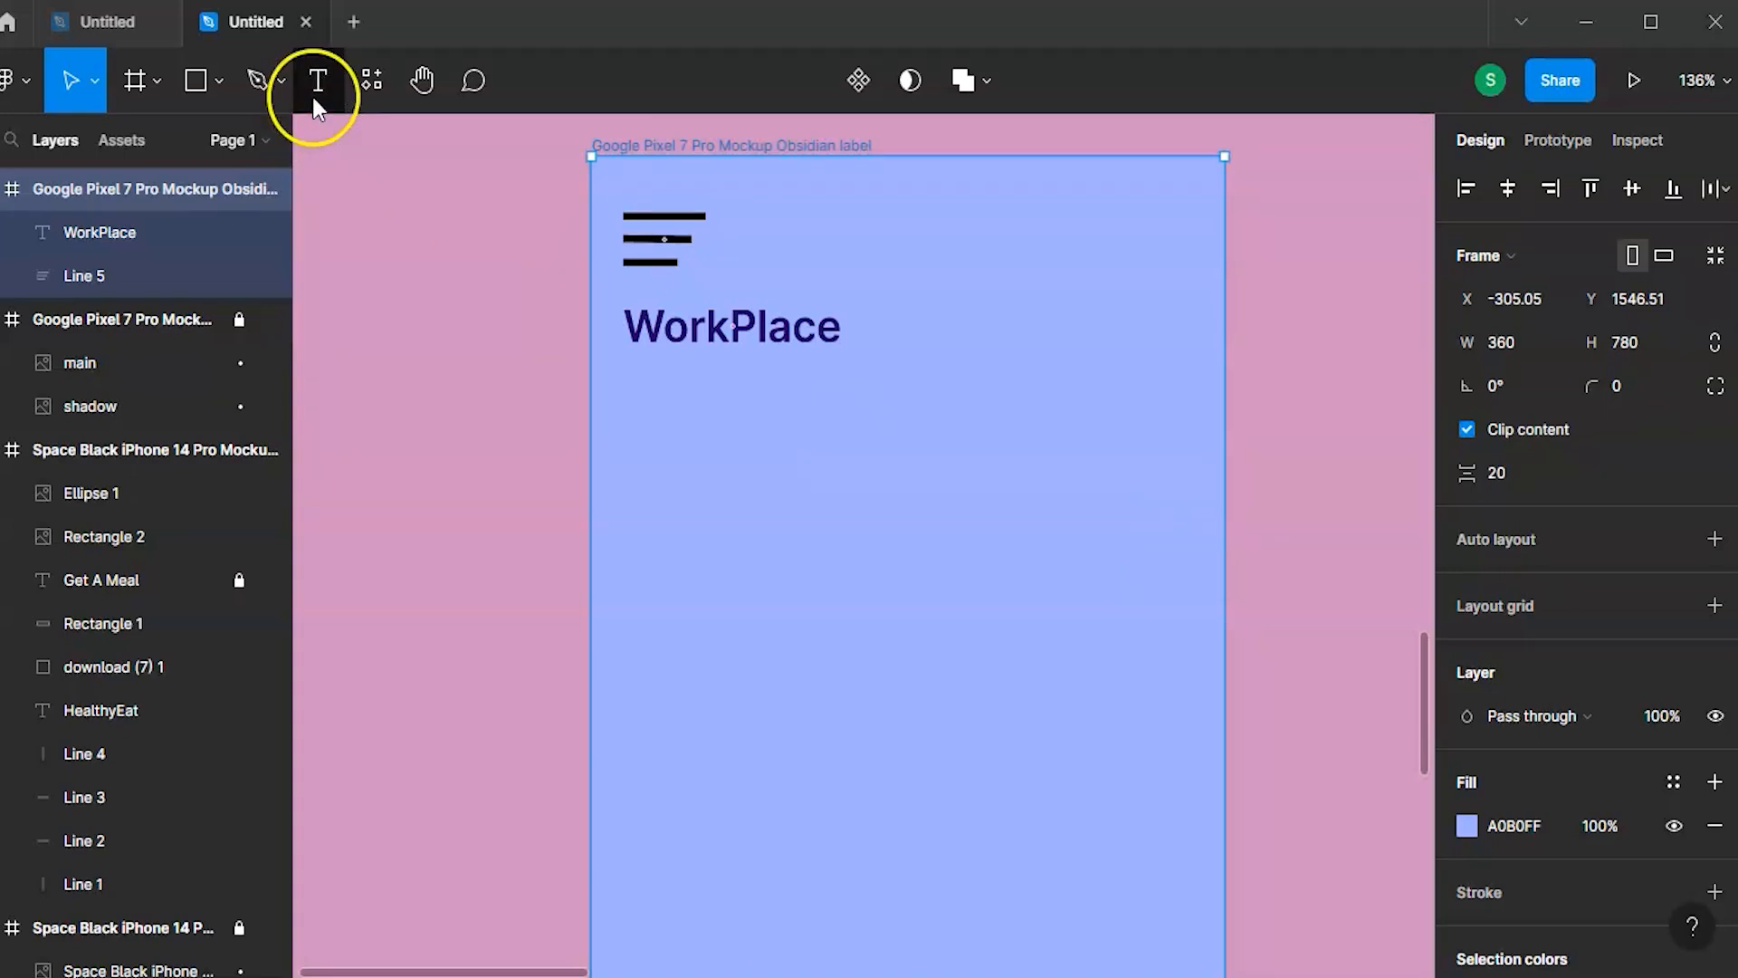
left_click(642, 409)
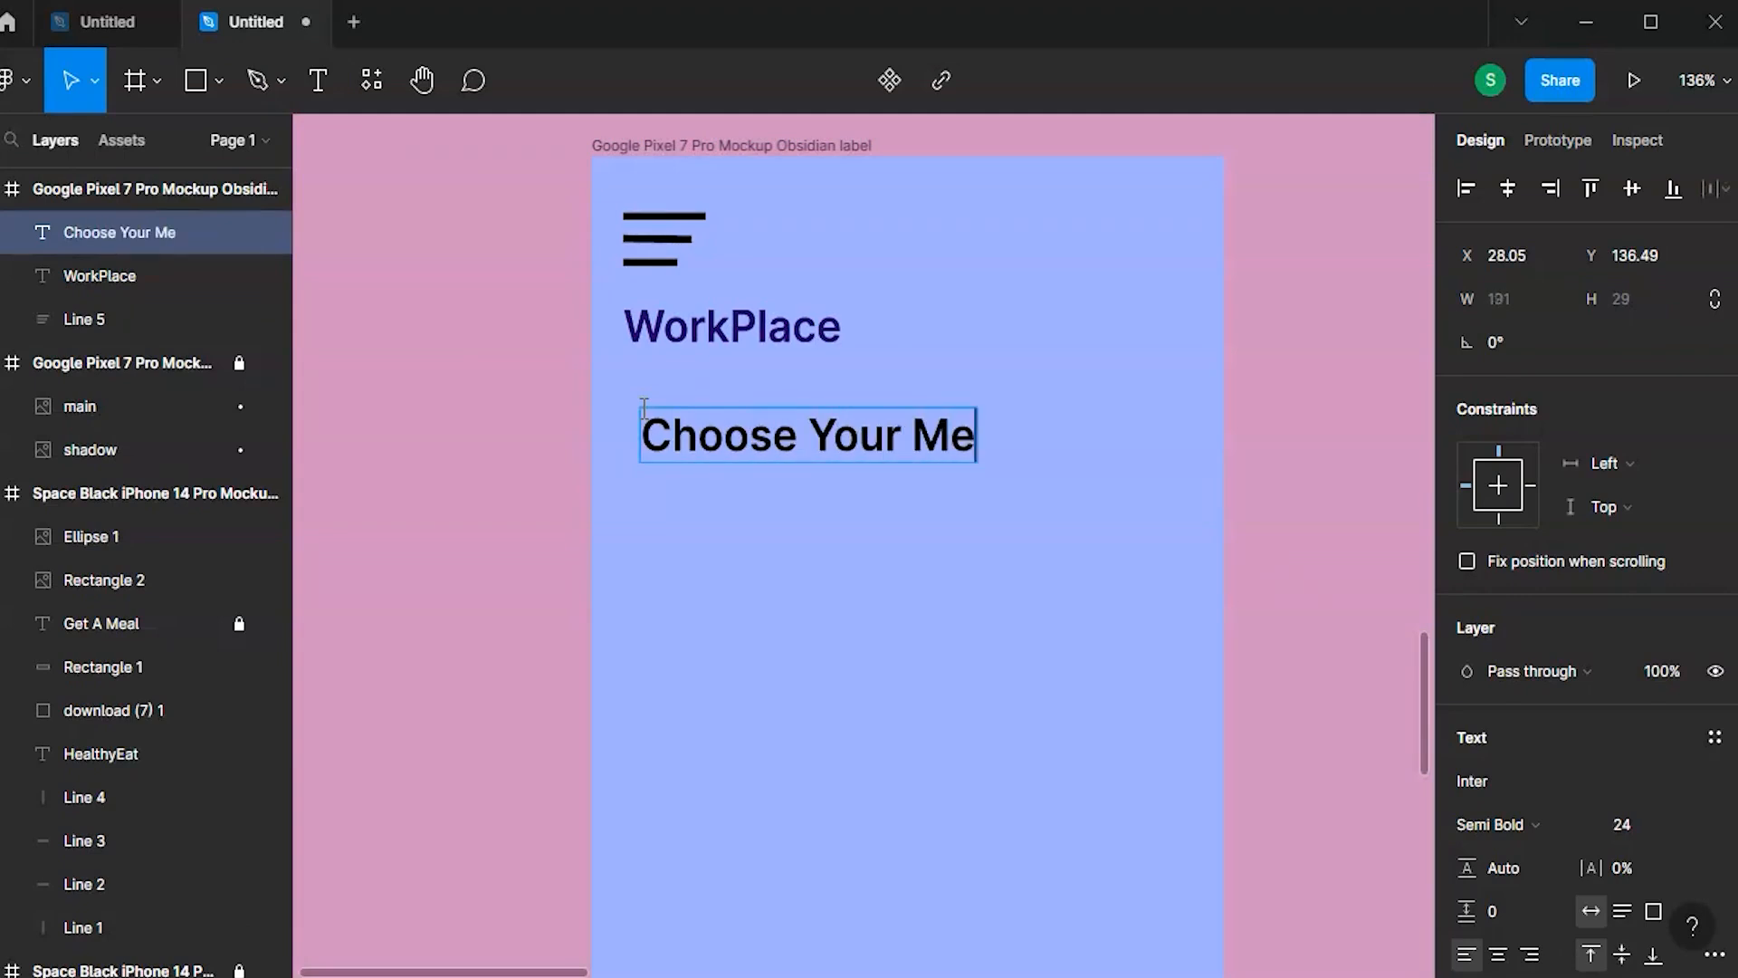
mouse_move(645, 434)
left_mouse_down()
mouse_move(1003, 425)
mouse_move(644, 465)
left_mouse_up()
left_click(1001, 425)
left_click(1680, 825)
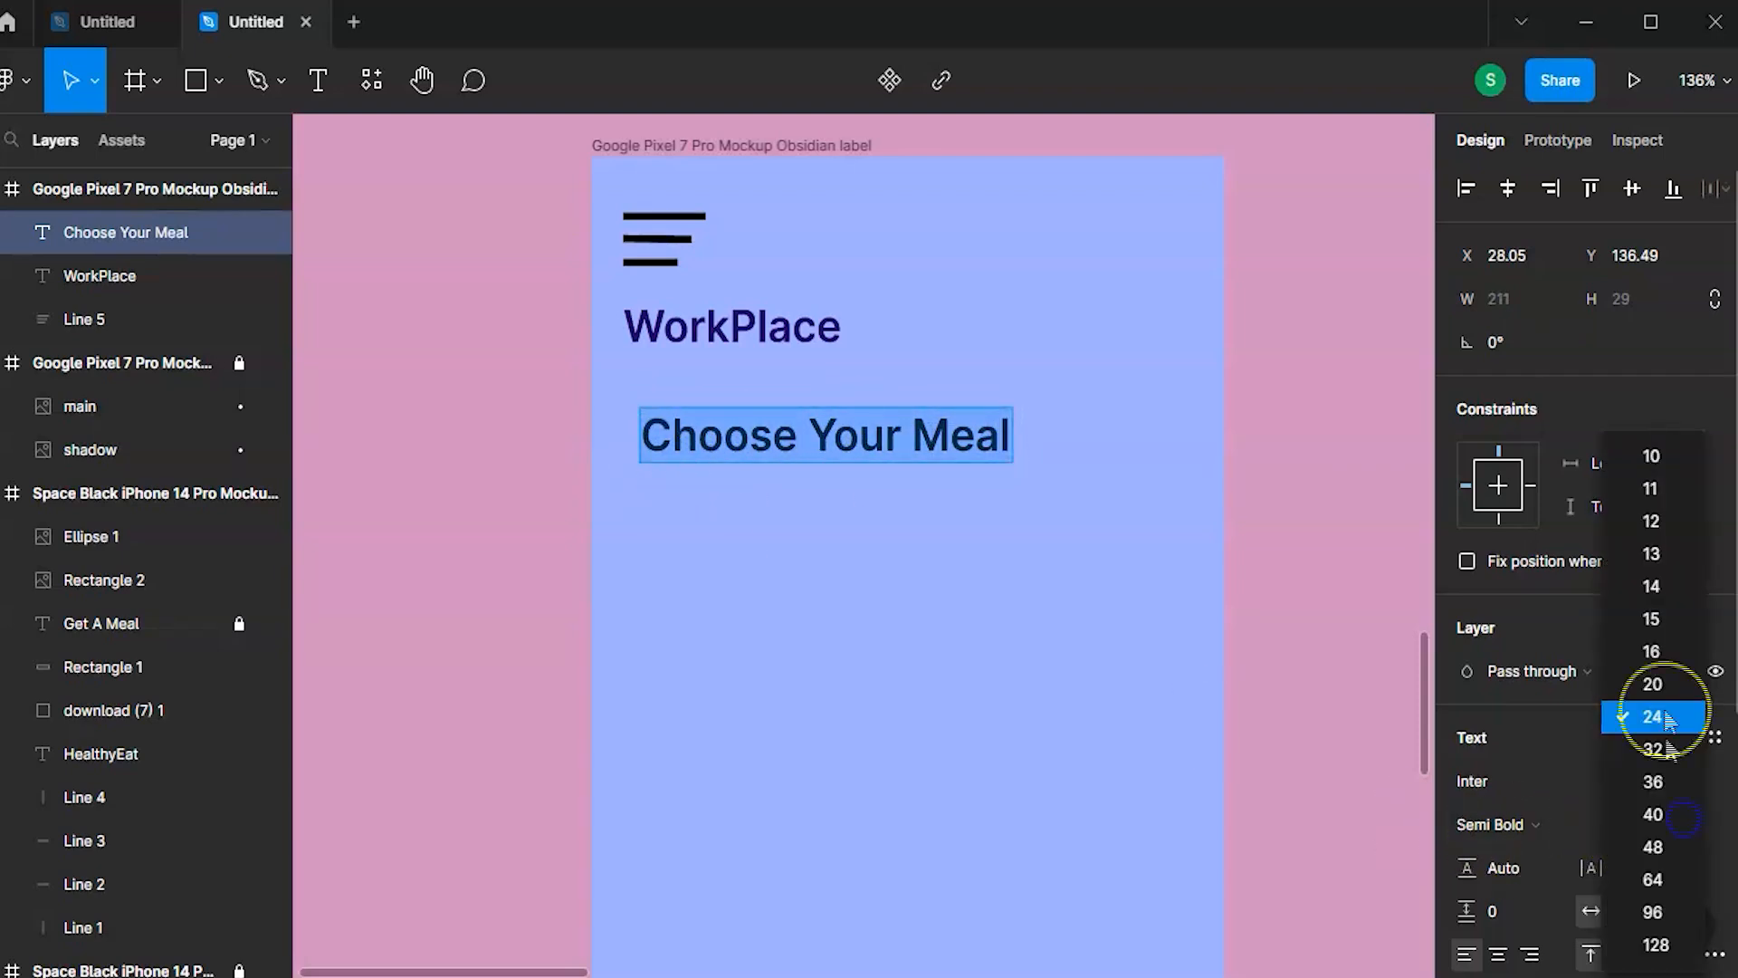
left_click(1660, 650)
- Set the font weight of the Choose Your Meal text to Medium
left_click(875, 428)
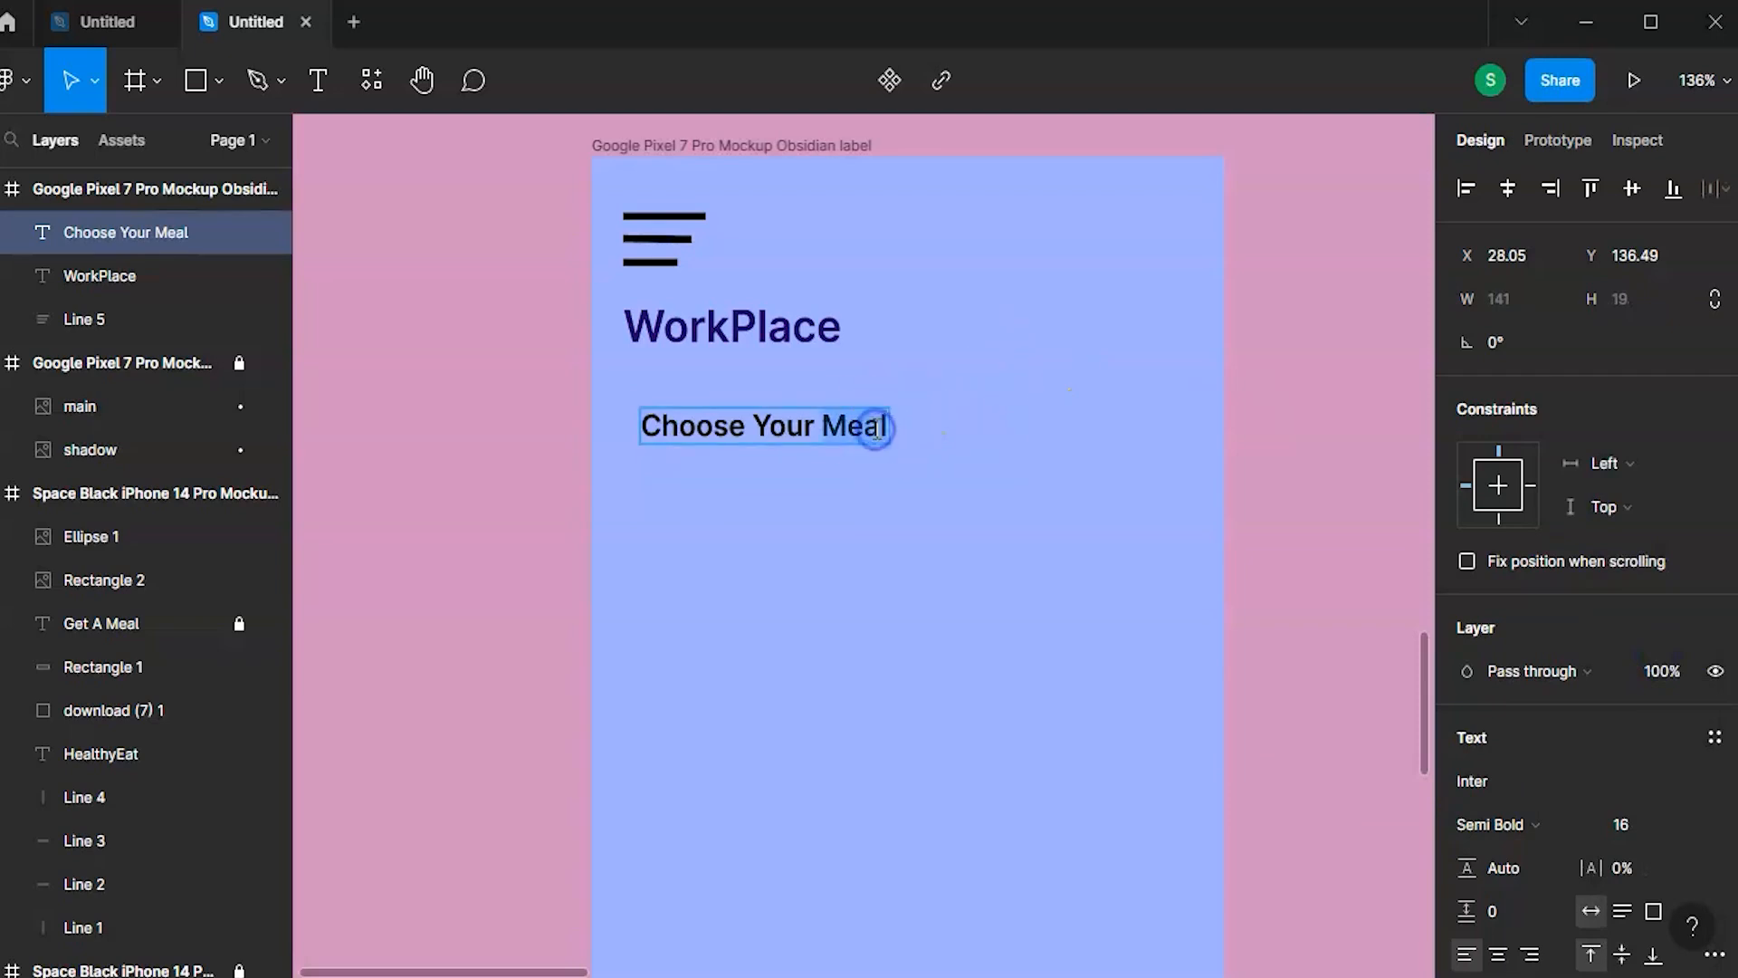
left_click_drag(886, 428, 645, 424)
left_click(1541, 826)
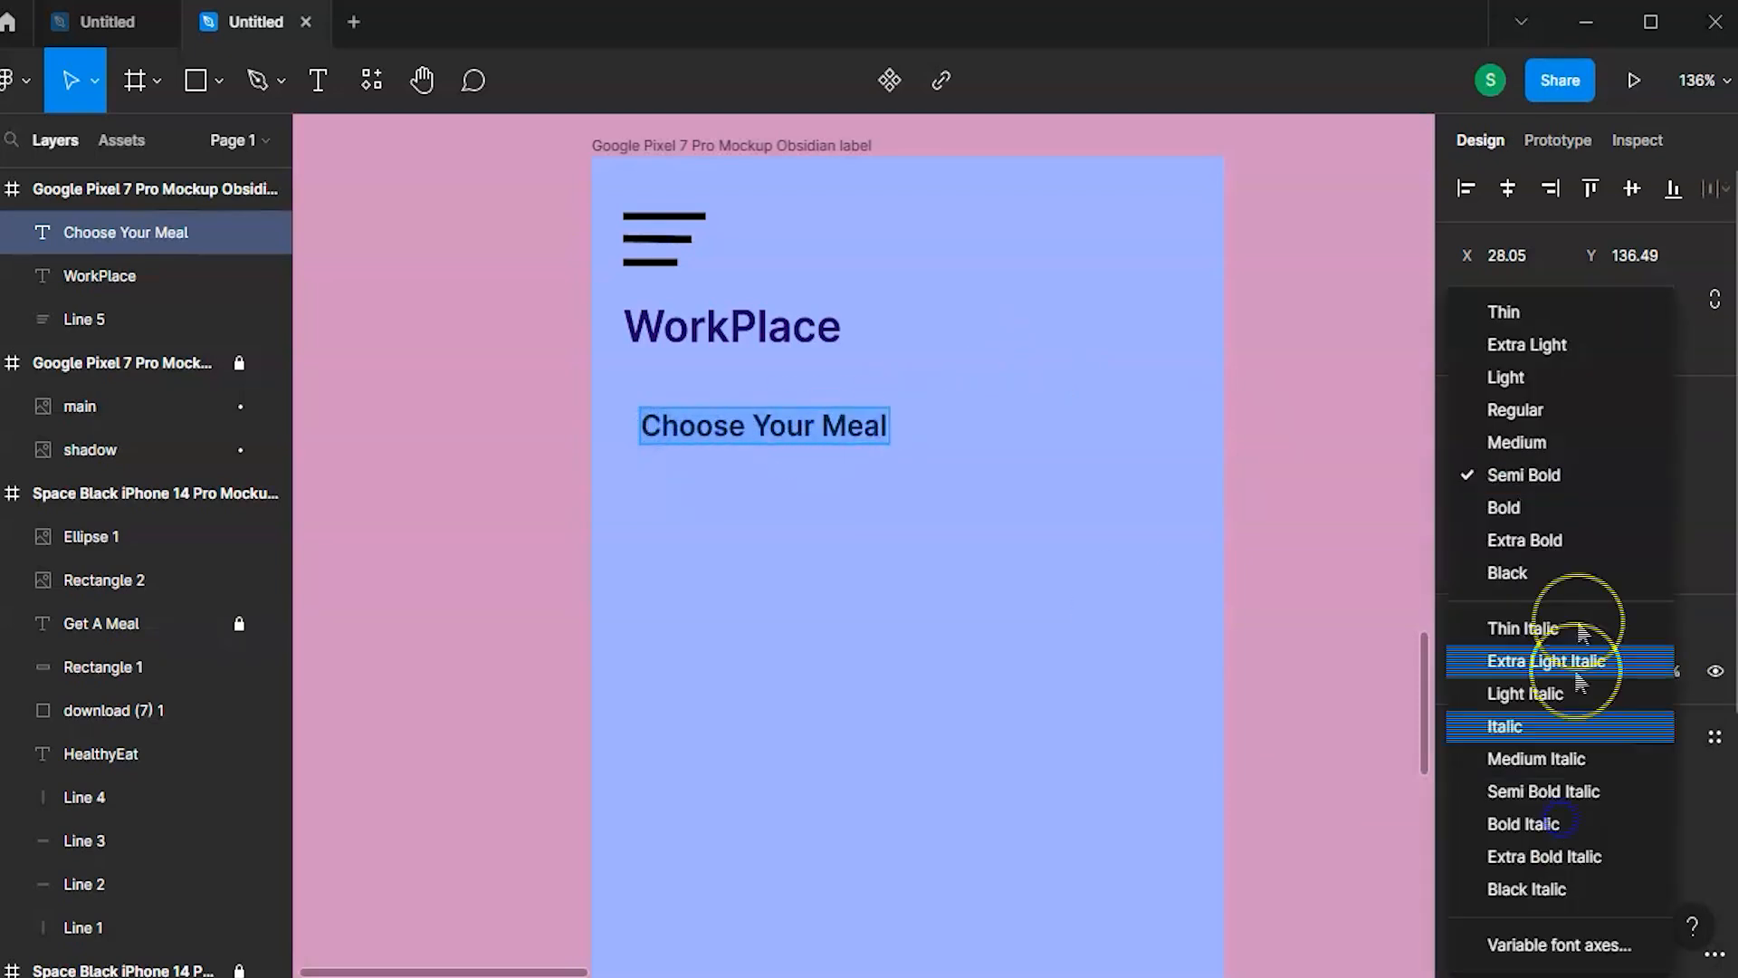
left_click(1521, 441)
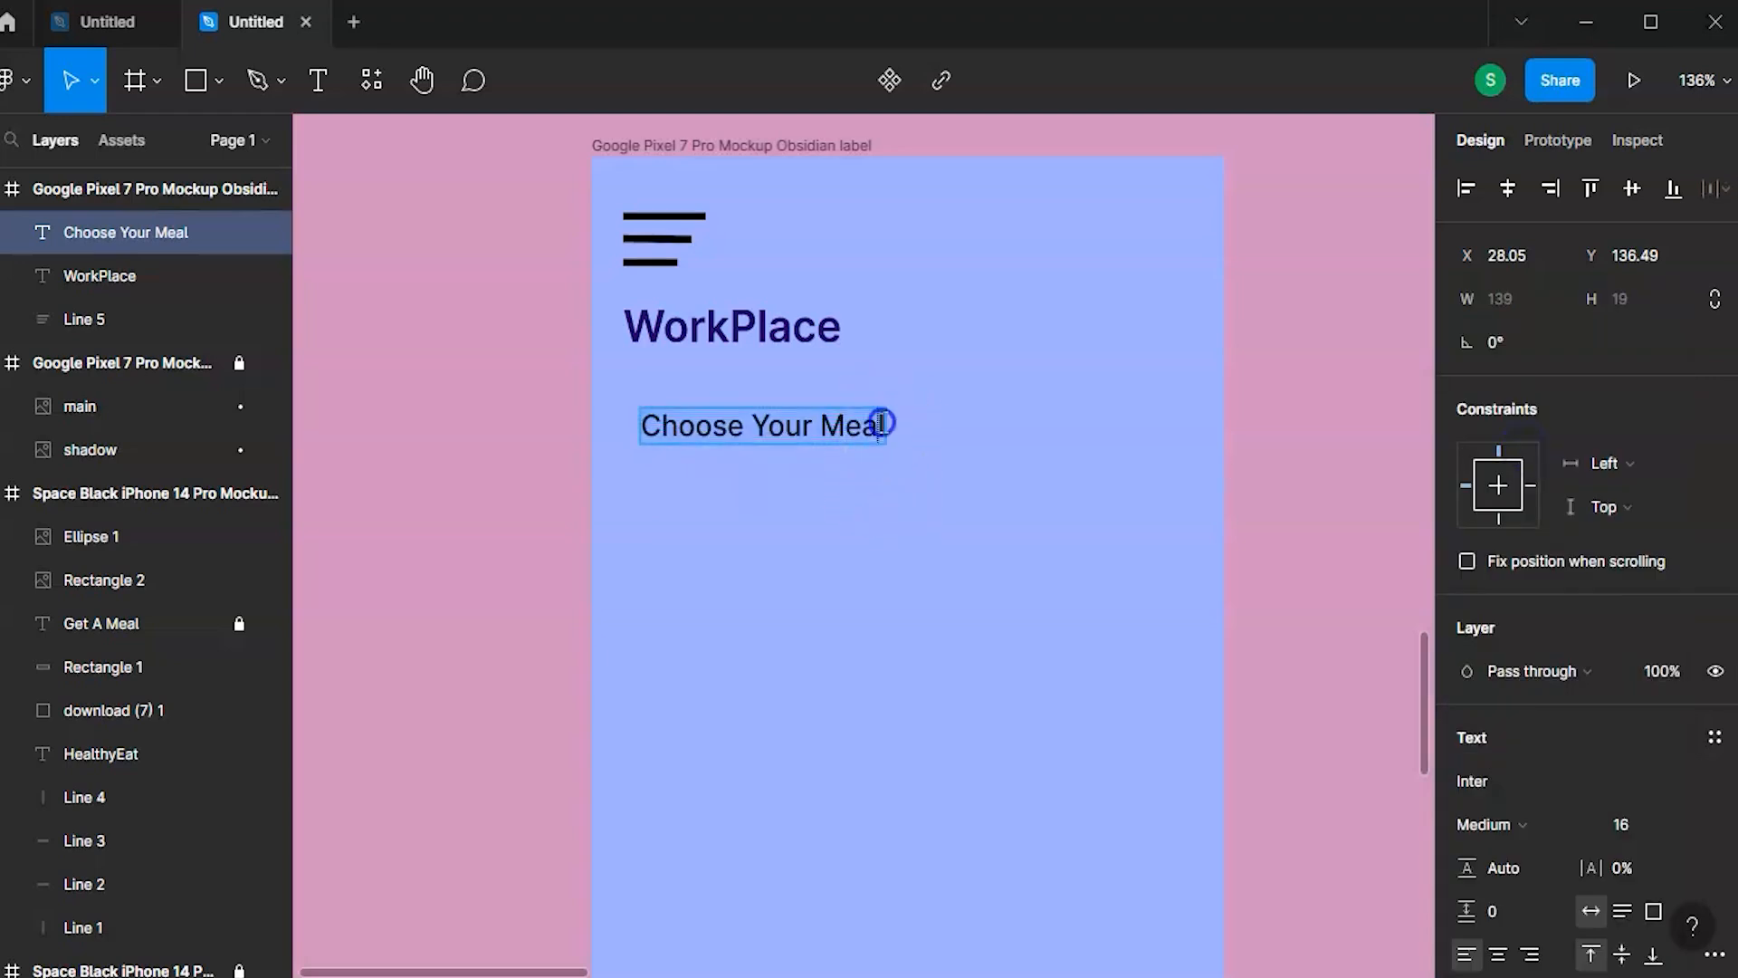
- Try several blue shades on the Choose Your Meal text and set its fill to 192DDF
left_click(1494, 909)
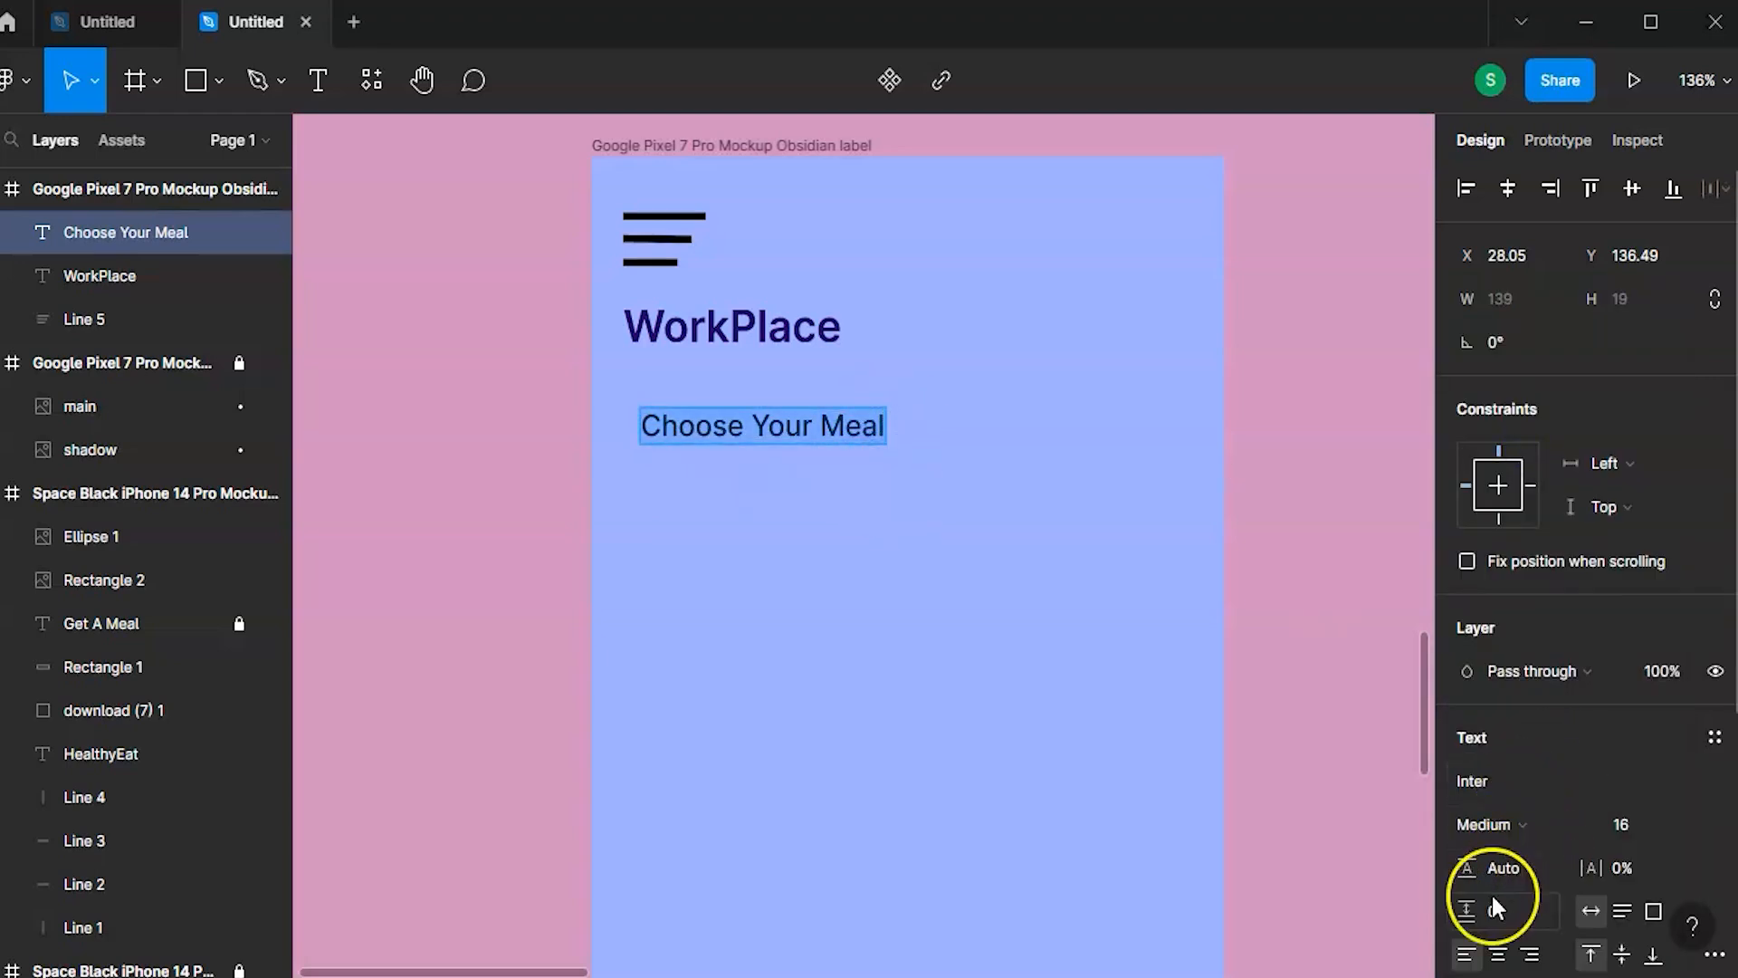
scroll(1491, 892, "down", 3)
left_click(1467, 793)
left_click(1348, 662)
left_click_drag(1348, 666, 1334, 655)
left_click_drag(1412, 316, 1282, 366)
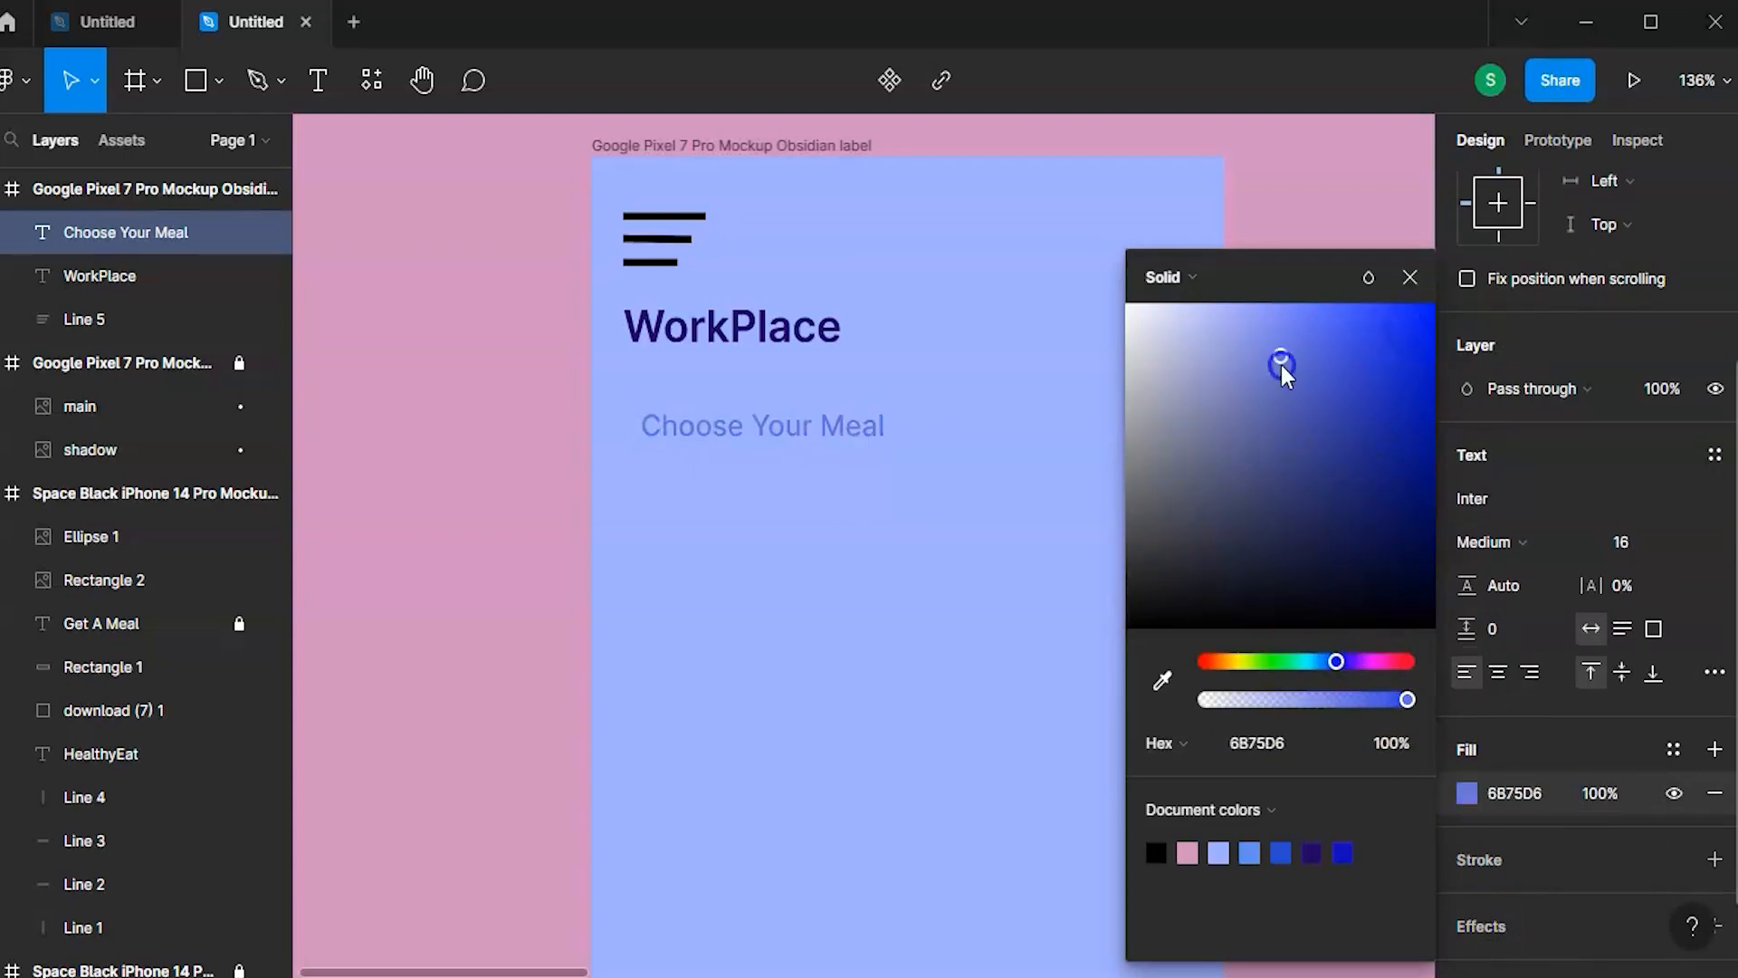
left_click_drag(1365, 550, 1272, 478)
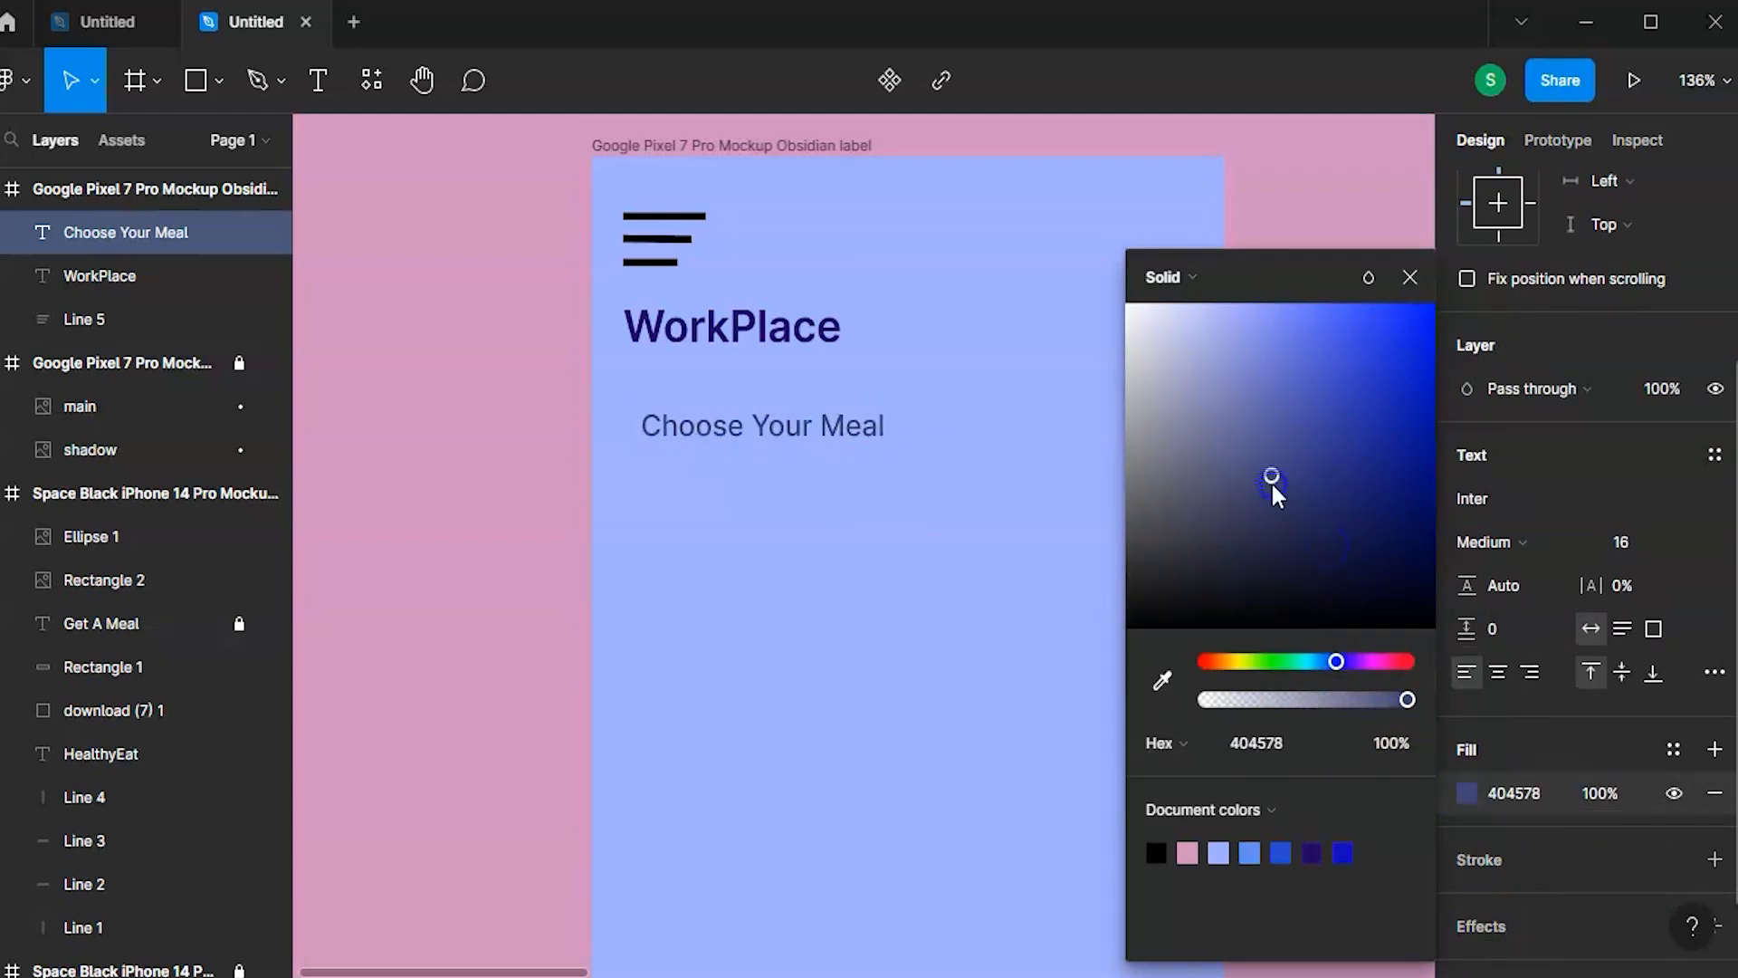
left_click(1382, 319)
left_click(1389, 551)
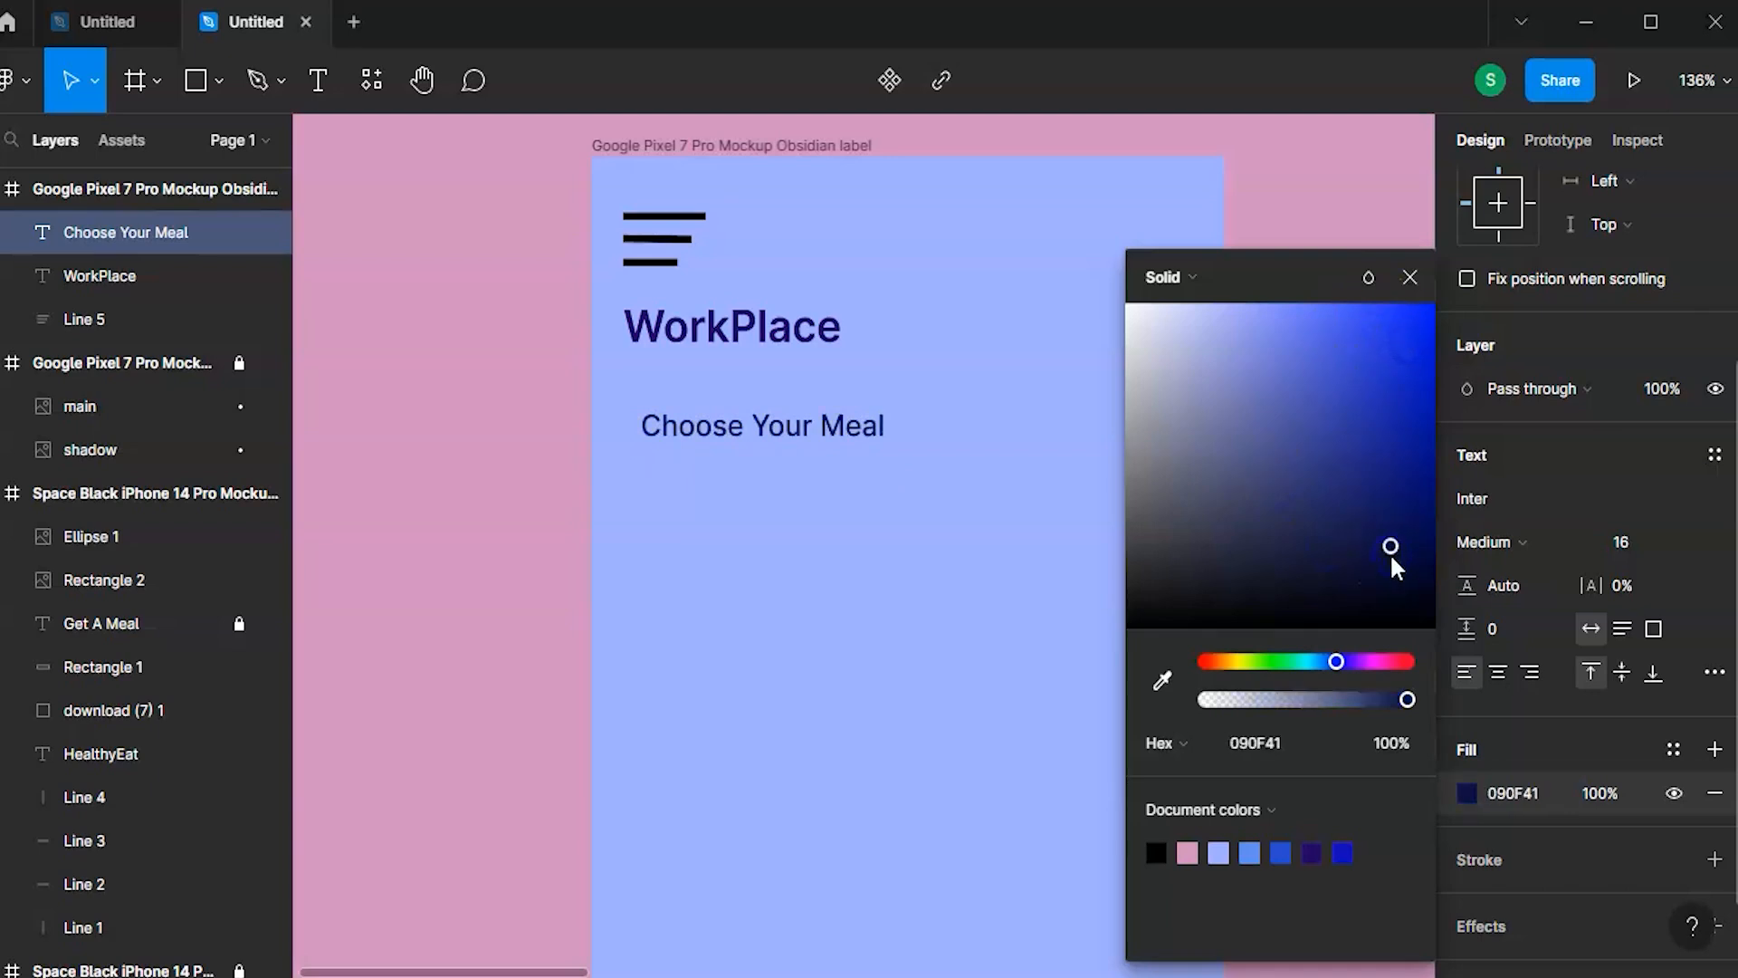
left_click_drag(1234, 661, 1336, 661)
left_click(1392, 546)
left_click_drag(1392, 546, 1405, 440)
left_click(1399, 350)
left_click(1412, 276)
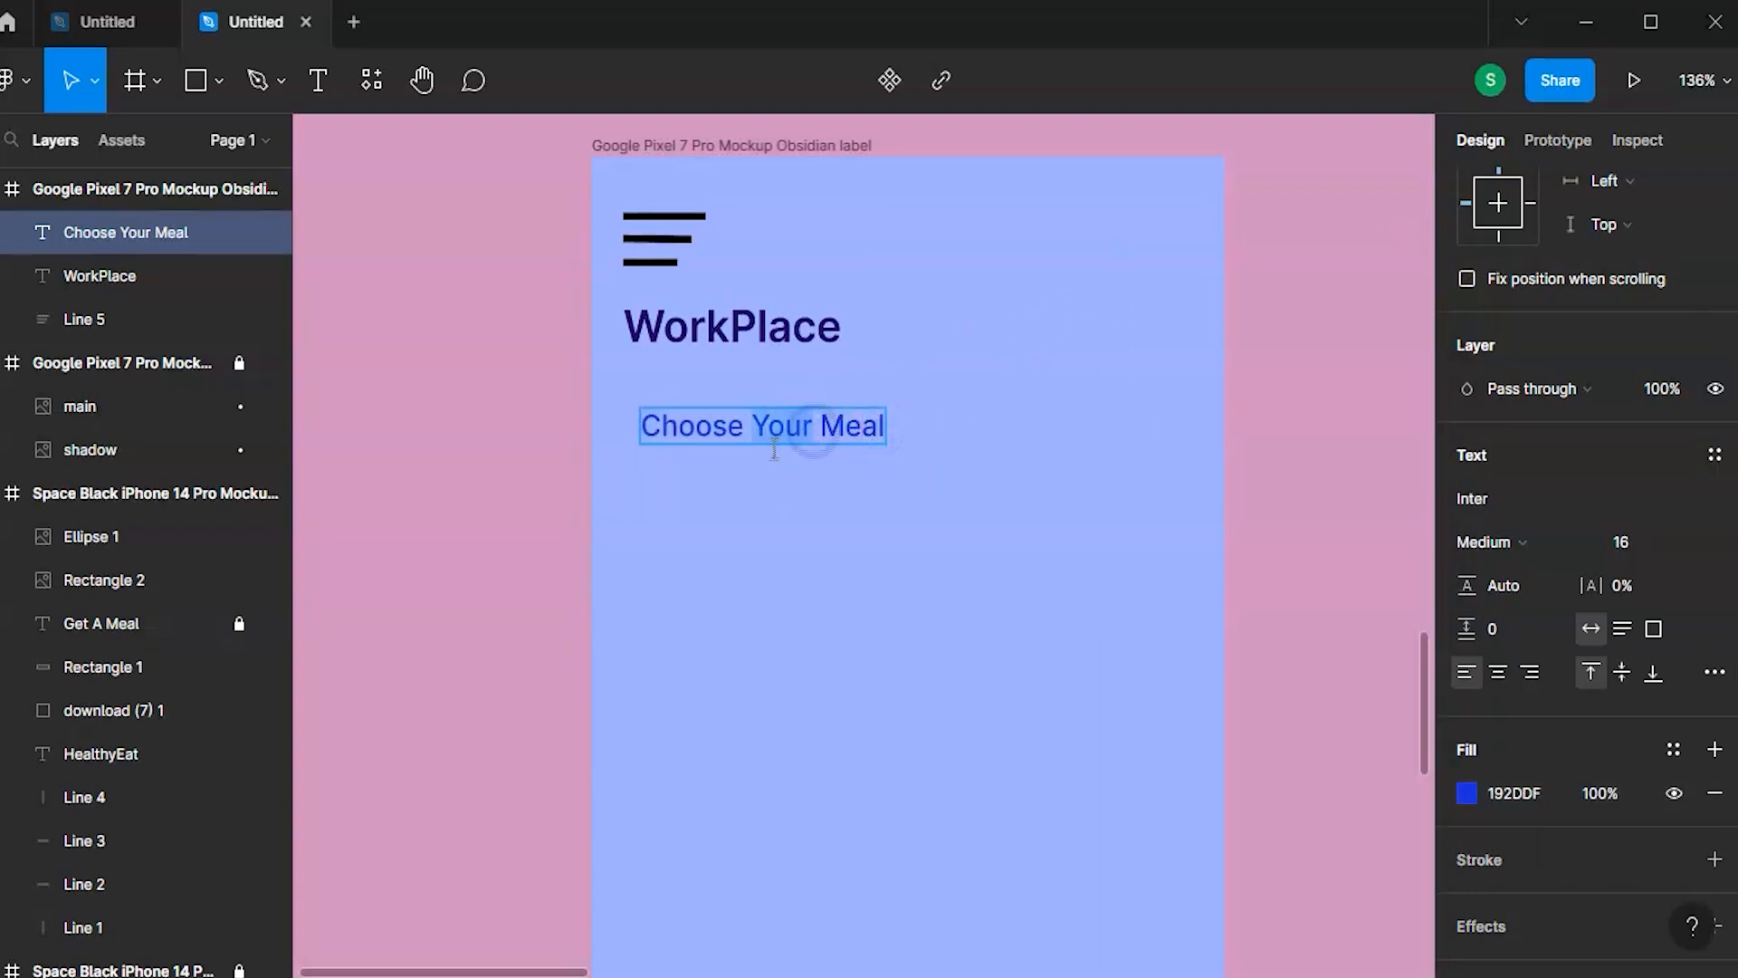
- Move the Choose Your Meal text up under the WorkPlace heading, left-aligned with it at about X 18, Y 117
key("Escape")
mouse_move(756, 427)
left_mouse_down()
mouse_move(715, 407)
mouse_move(738, 407)
left_mouse_up()
scroll(738, 407, "up", 2)
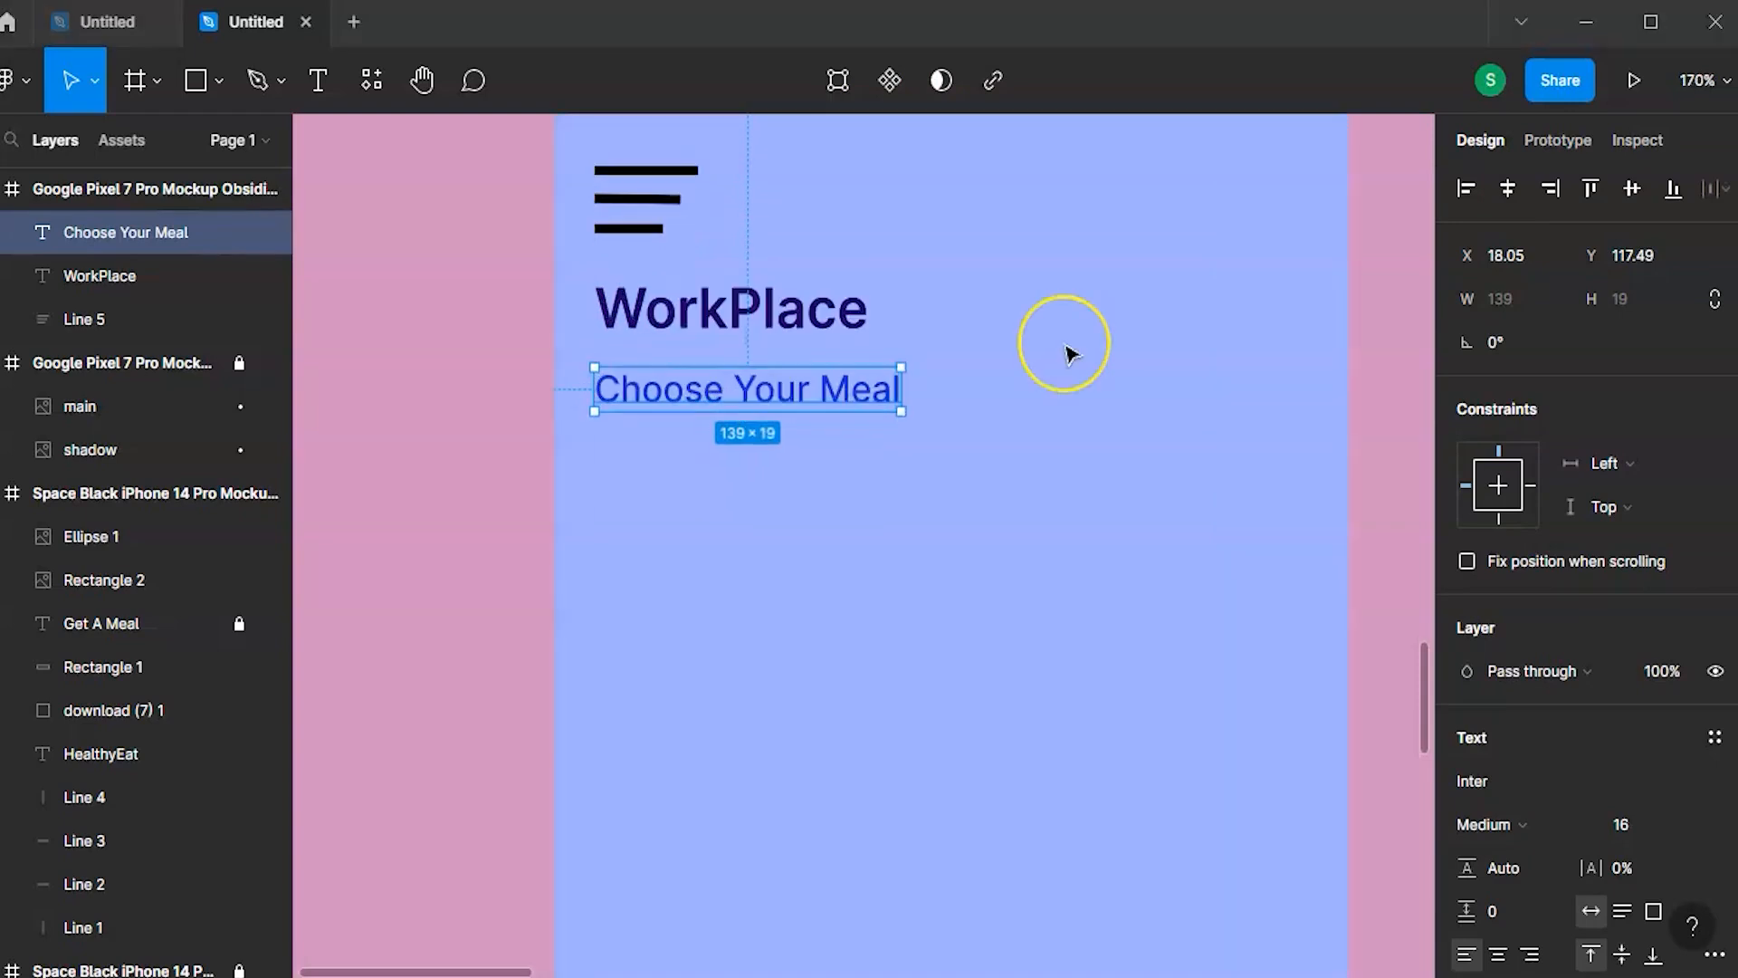
- Draw a small triangle about 21 by 20 beside the WorkPlace heading and fill it with green 0EEC3F
left_click(217, 83)
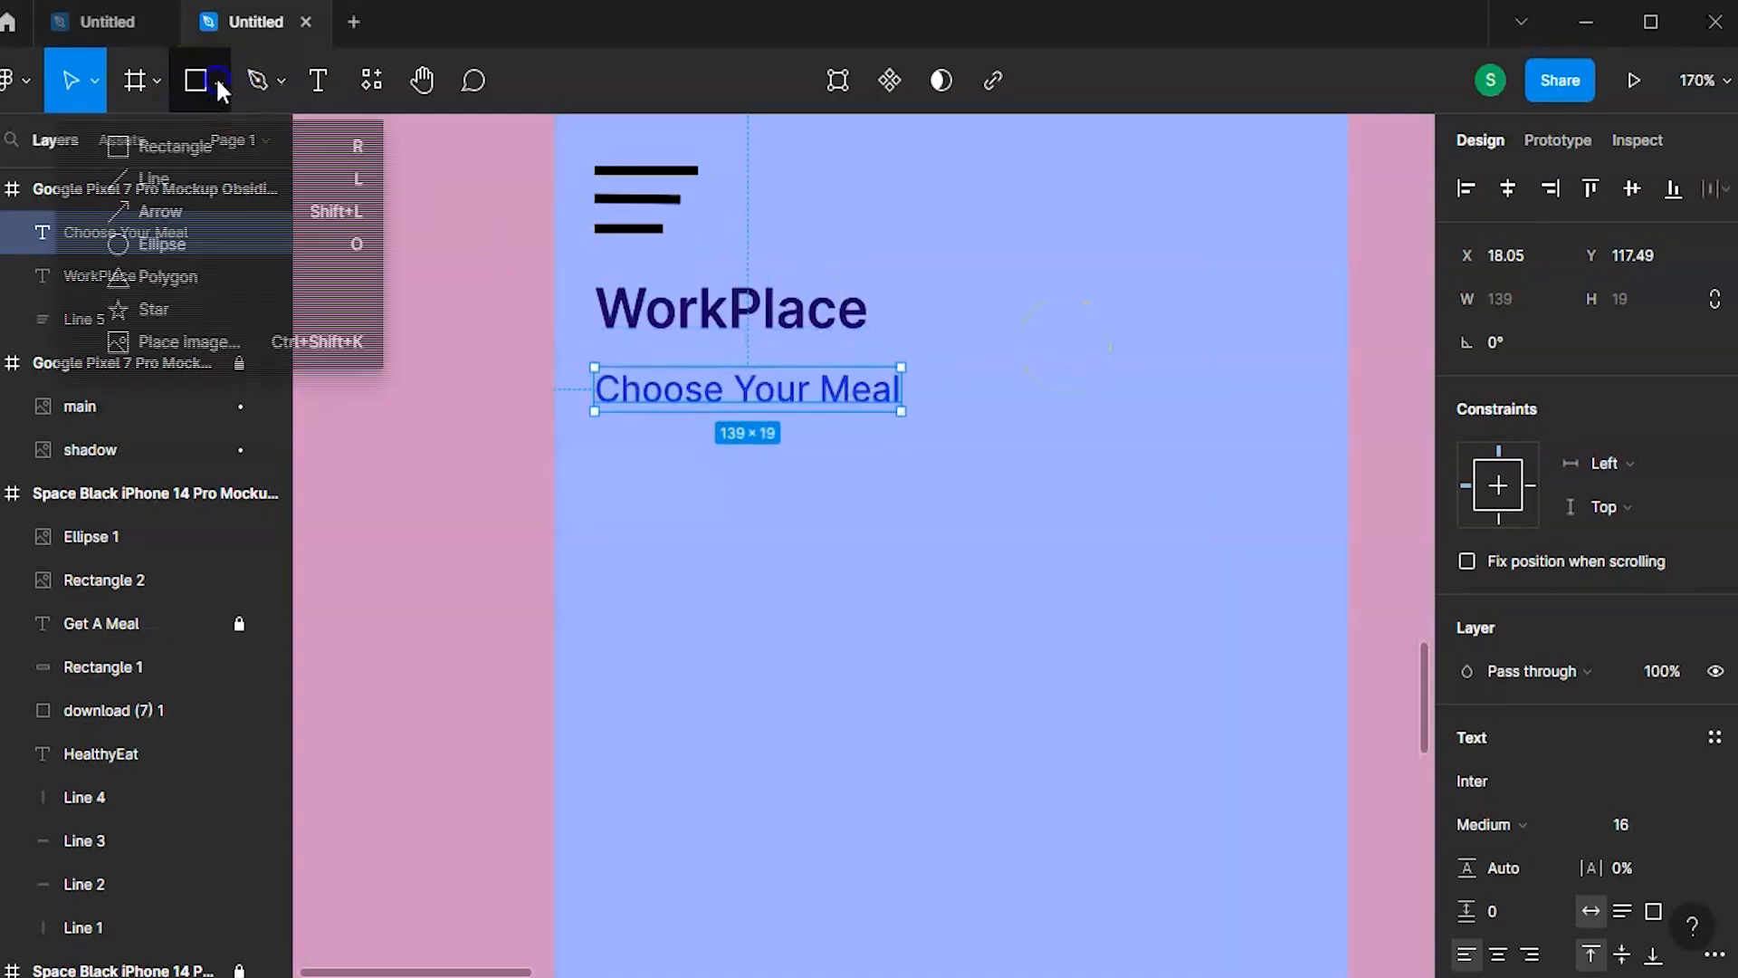
left_click(161, 282)
left_click_drag(889, 295, 935, 350)
left_click(1466, 824)
left_click(1280, 661)
left_click(1413, 349)
- Position the green triangle just after the end of the WorkPlace heading, at about X 145, Y 86
scroll(942, 328, "up", 5)
left_click_drag(892, 304, 851, 318)
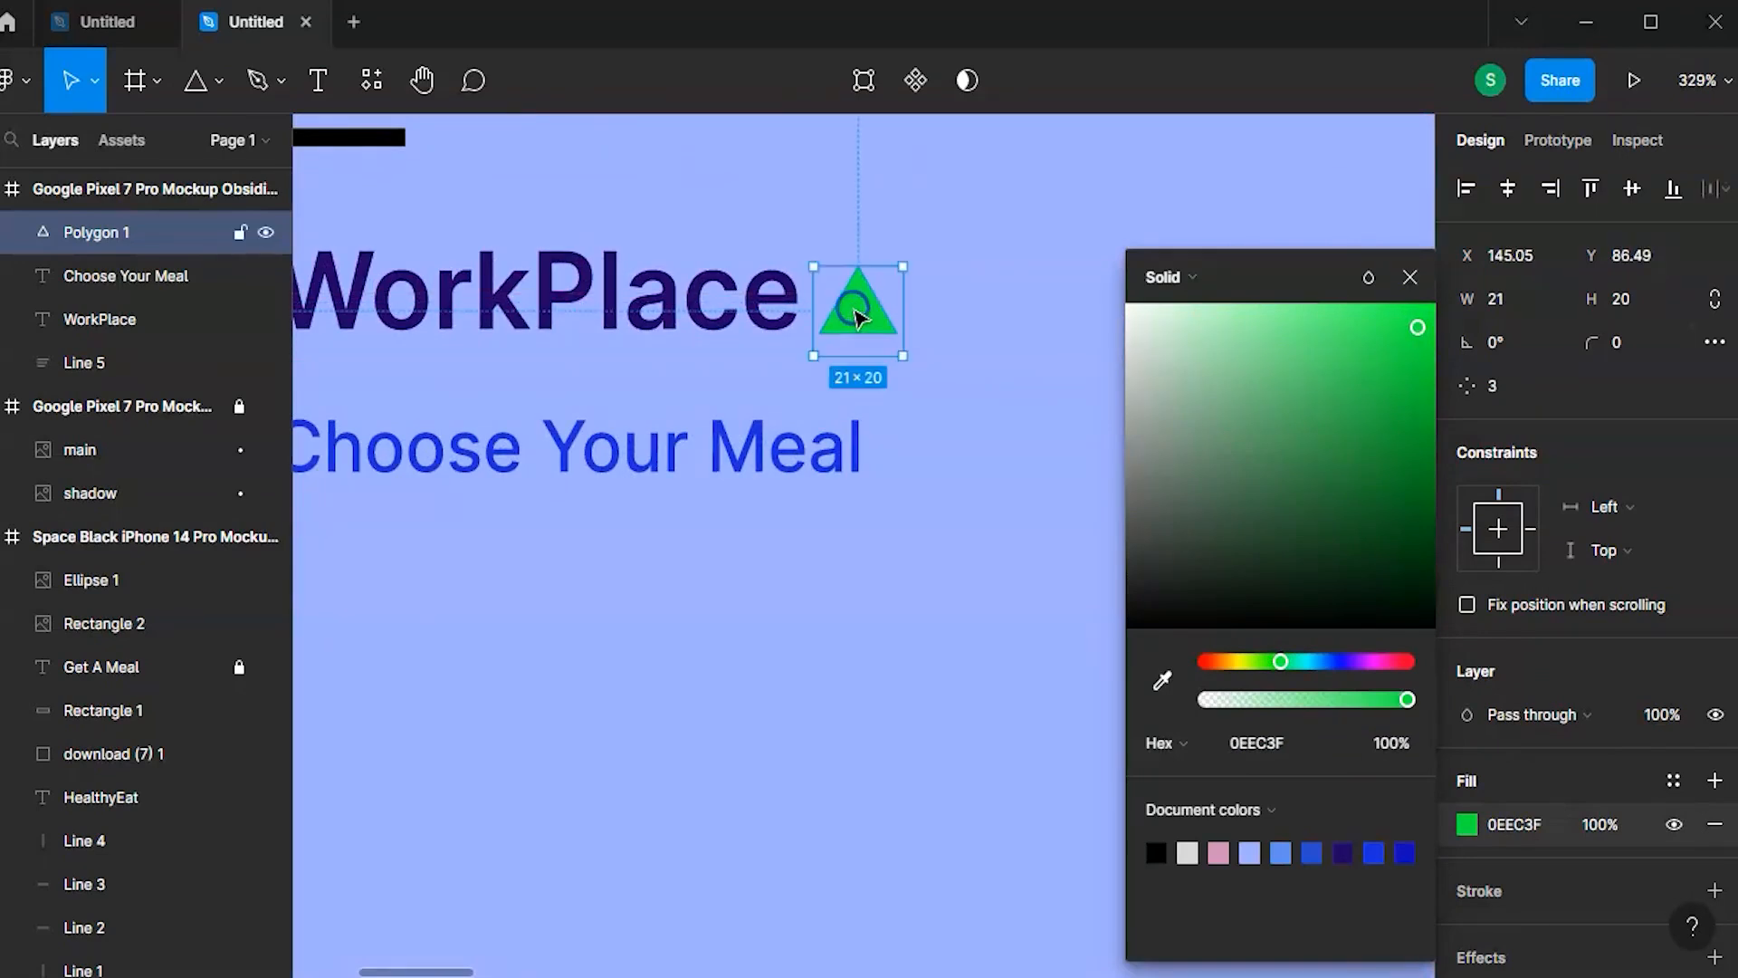
left_click(1410, 277)
scroll(1098, 339, "left", 2)
scroll(1098, 340, "down", 5)
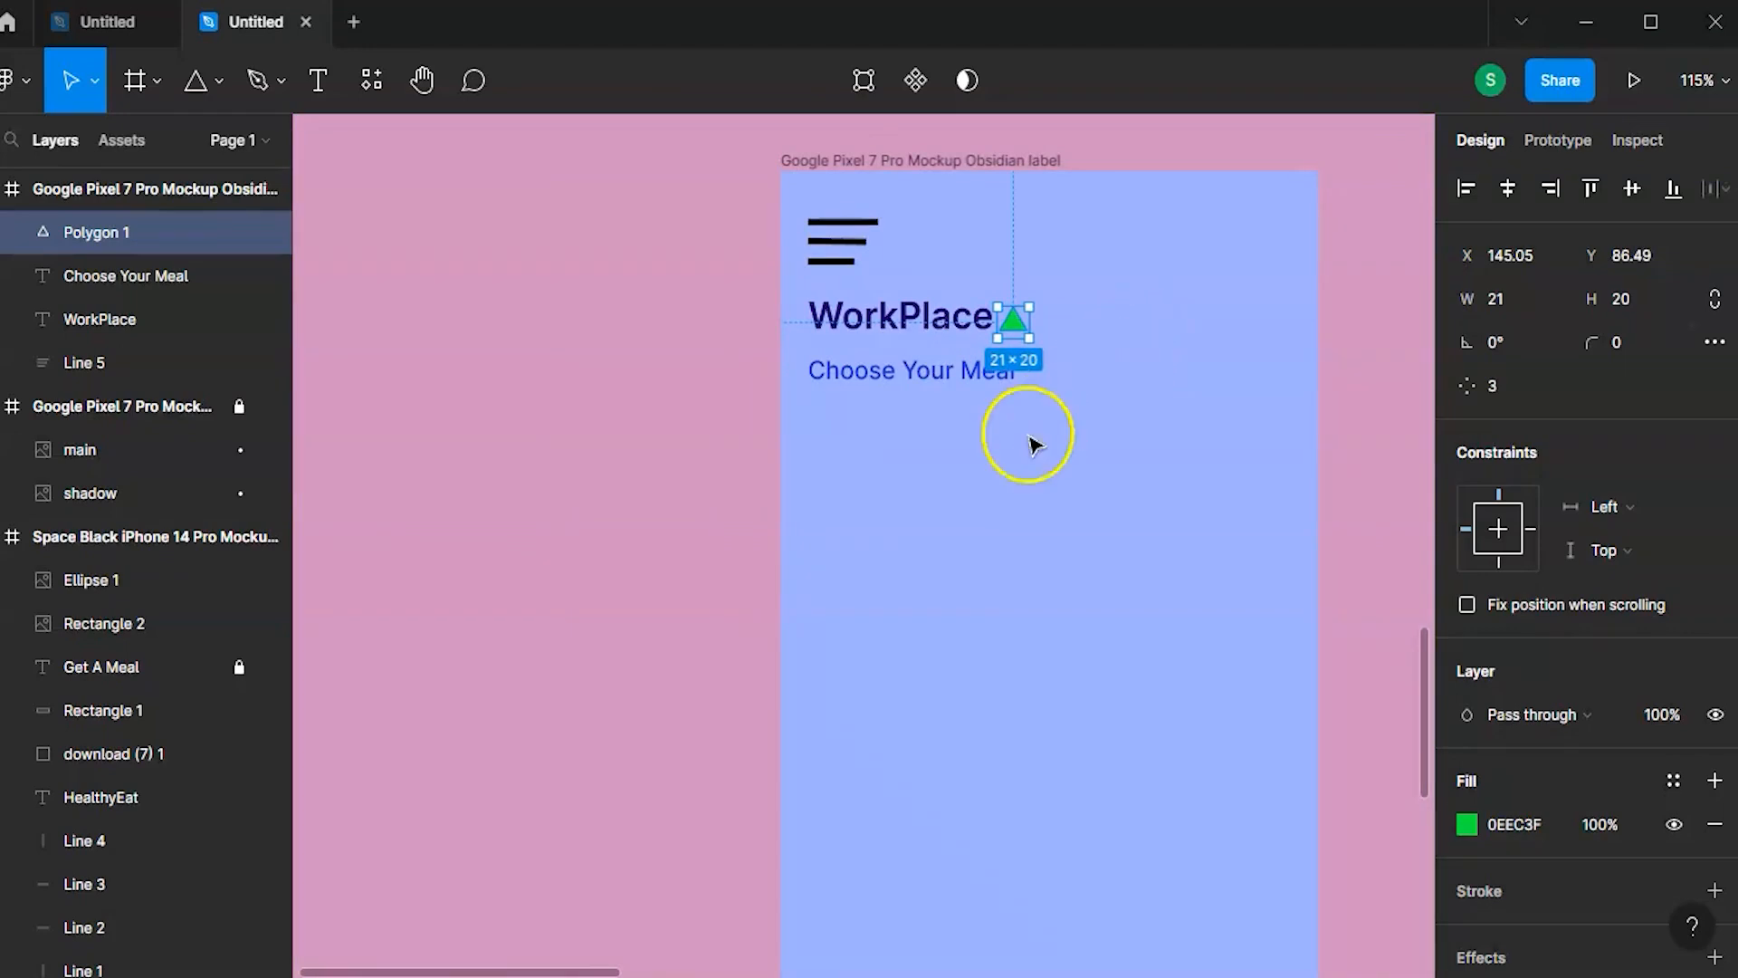
- Paste the round search icon into the Pixel label frame's upper-right corner, at about X 310, Y 32
left_click(1110, 355)
scroll(1110, 355, "up", 3)
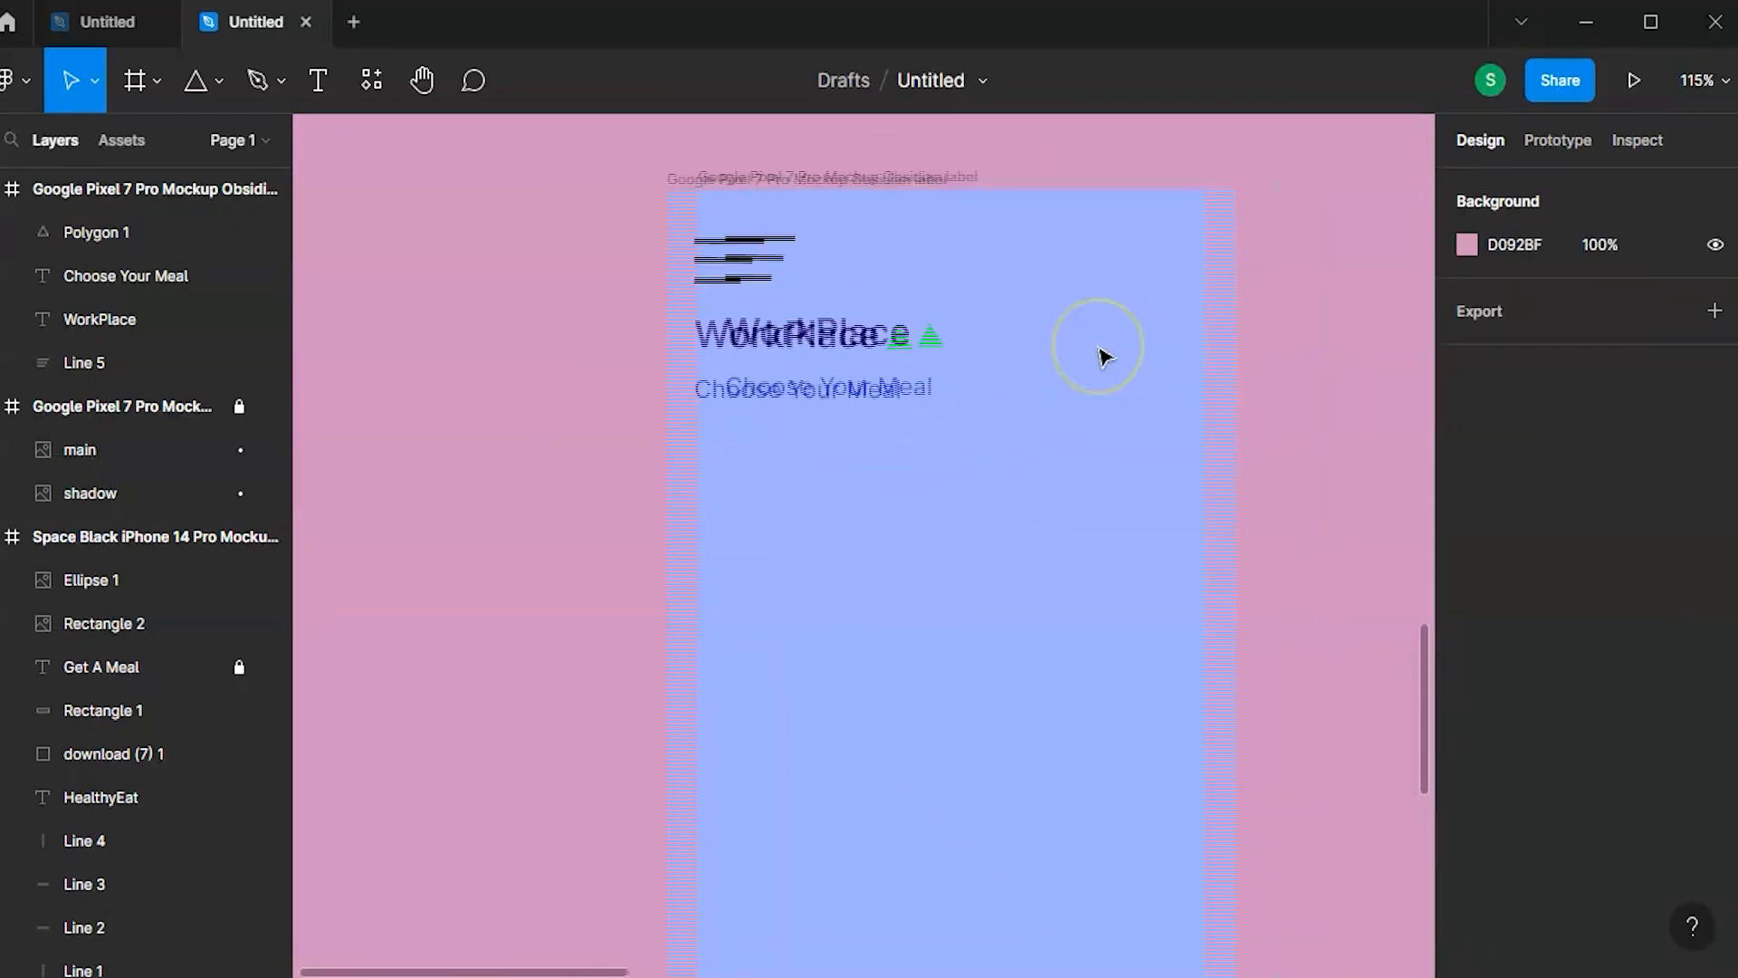
key("ctrl+v")
scroll(966, 616, "down", 3)
scroll(973, 625, "down", 3)
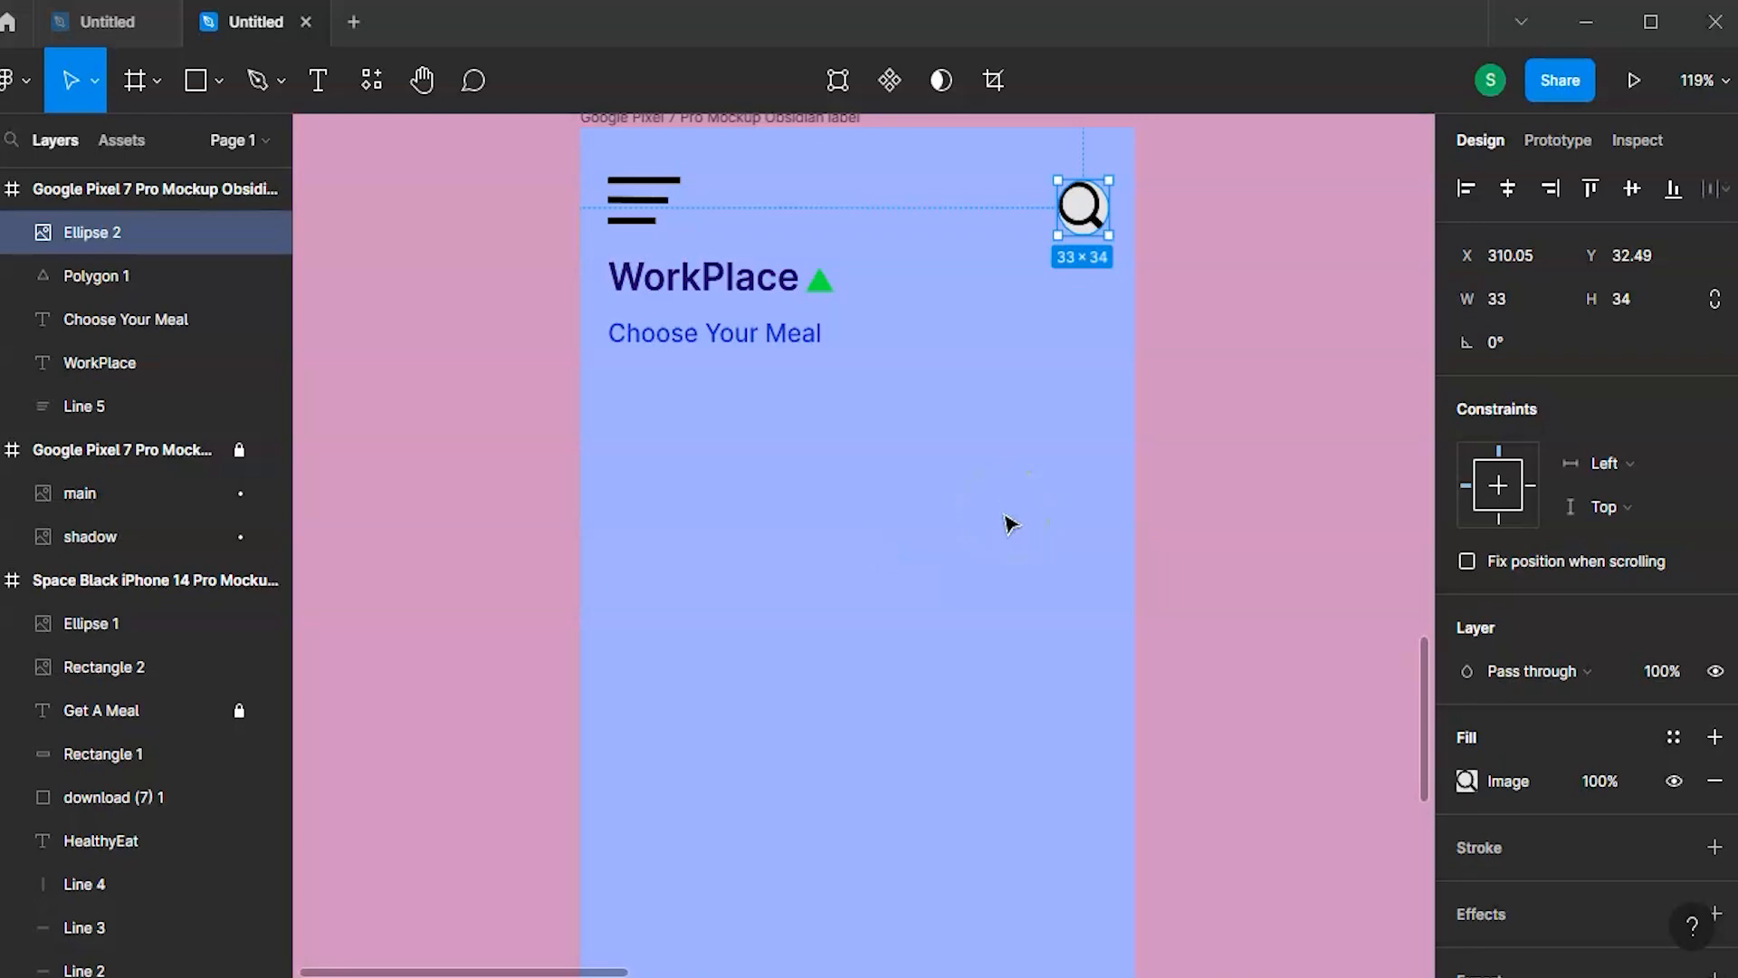
- Draw a rectangle about 56 by 60 below the Choose Your Meal text, at about X 24, Y 169
left_click(214, 84)
left_click(216, 150)
left_click_drag(618, 403, 709, 501)
scroll(708, 500, "down", 5)
scroll(707, 500, "up", 5)
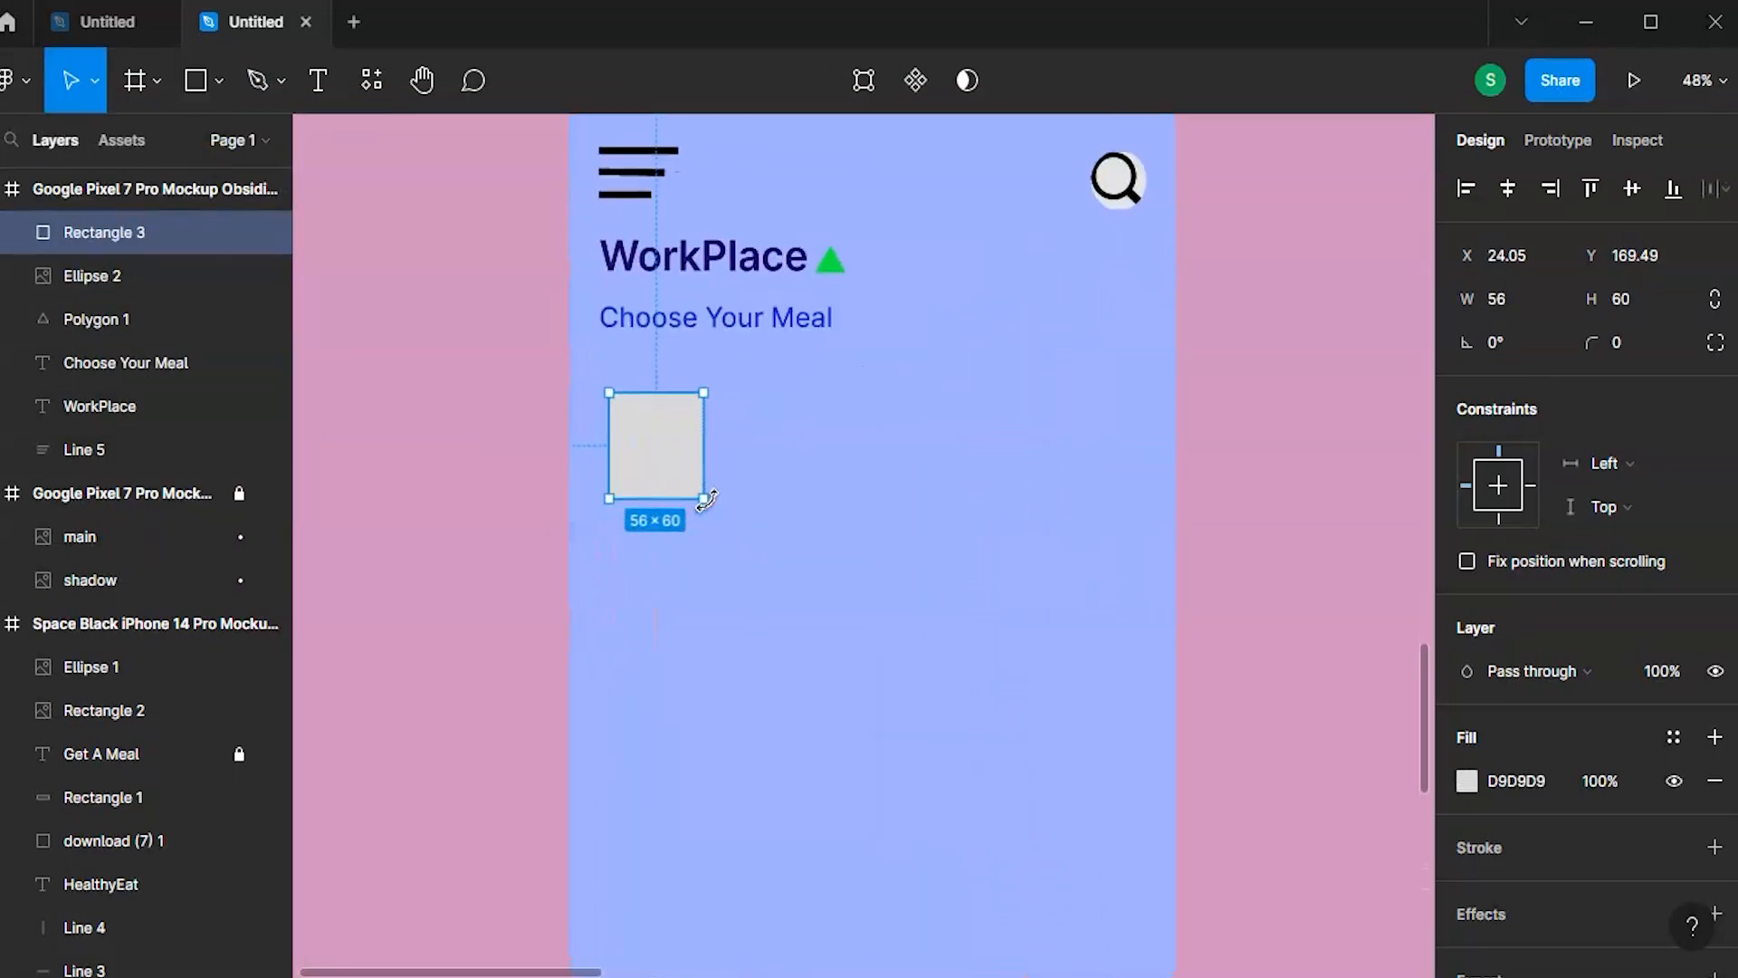
- Paste copies of the 56 by 60 rectangle and space them out into a horizontal row of four
key("ctrl+v")
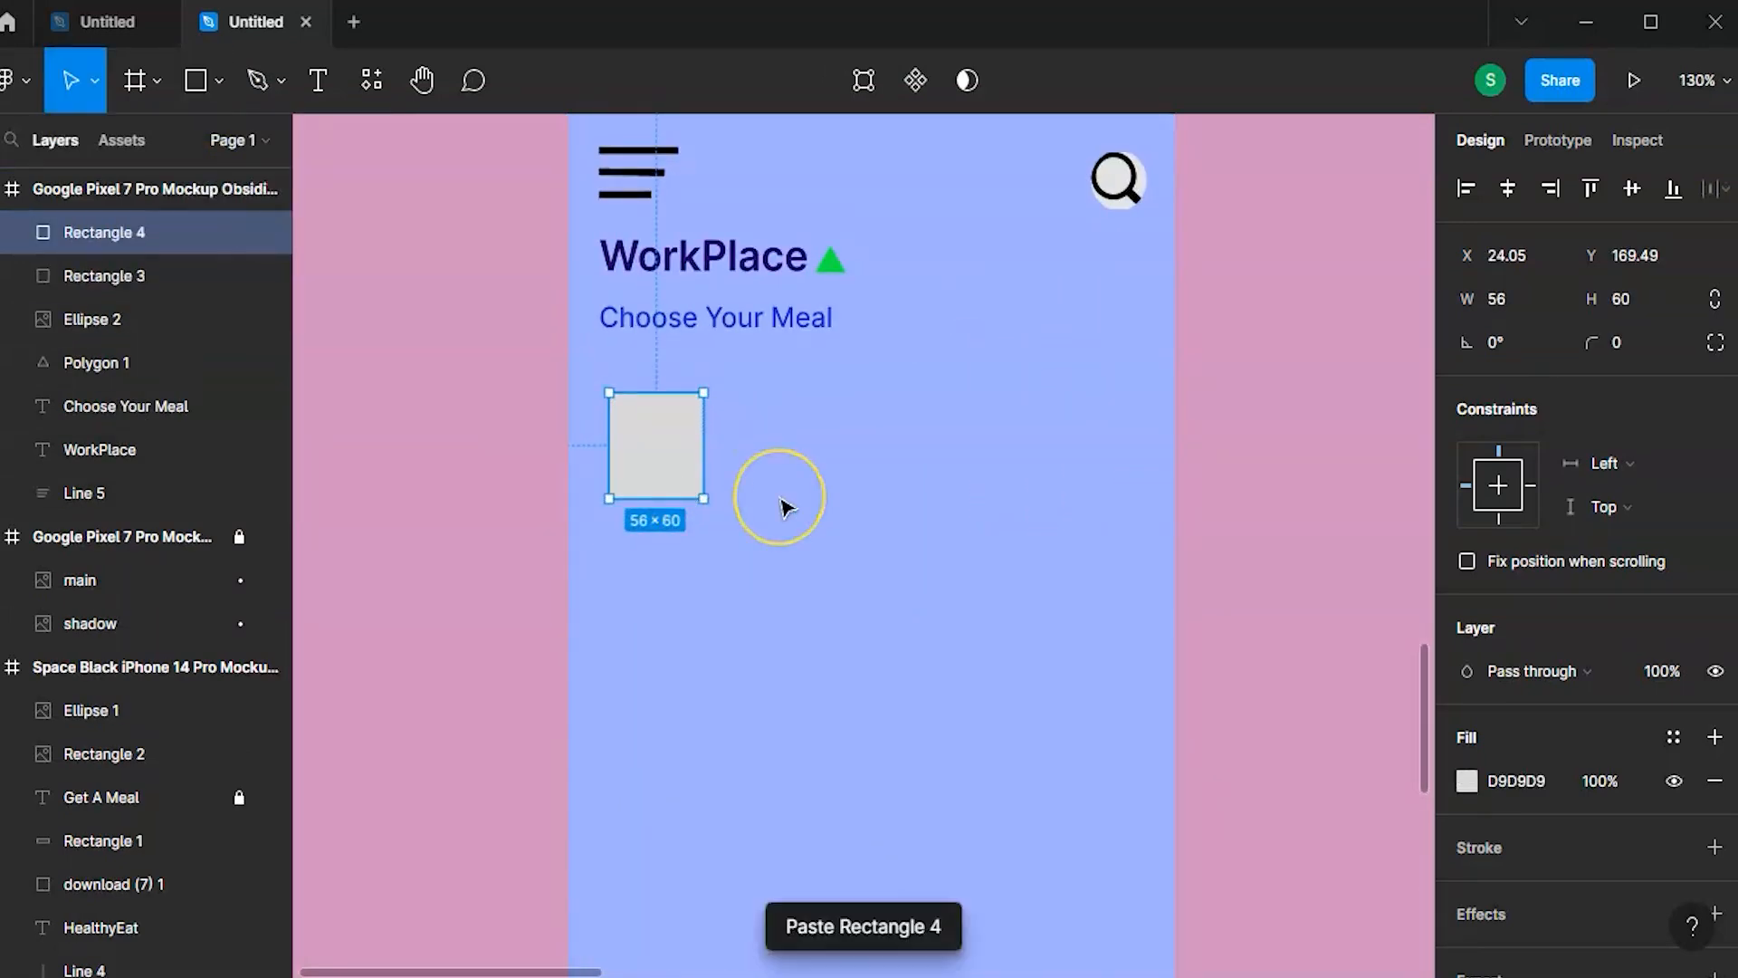
key("ctrl+v")
left_click_drag(683, 454, 1093, 443)
key("ctrl+v")
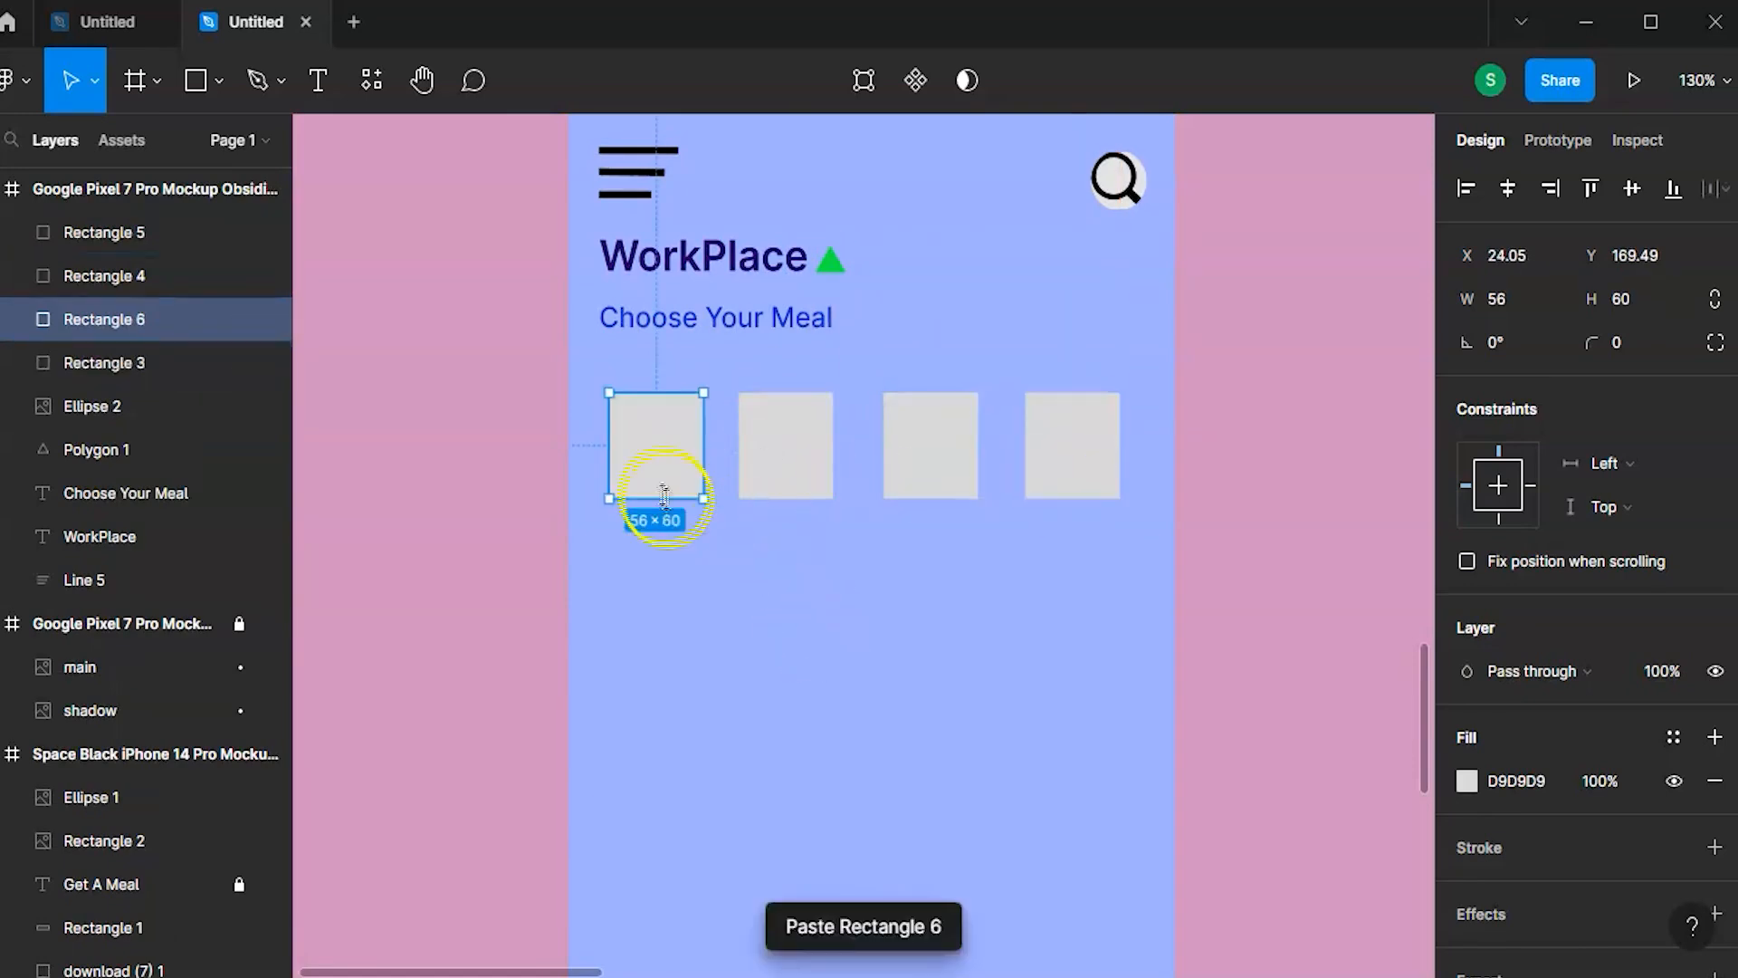
- Distribute the four 56 by 60 rectangles evenly across the horizontal row
left_click_drag(609, 563, 1167, 382)
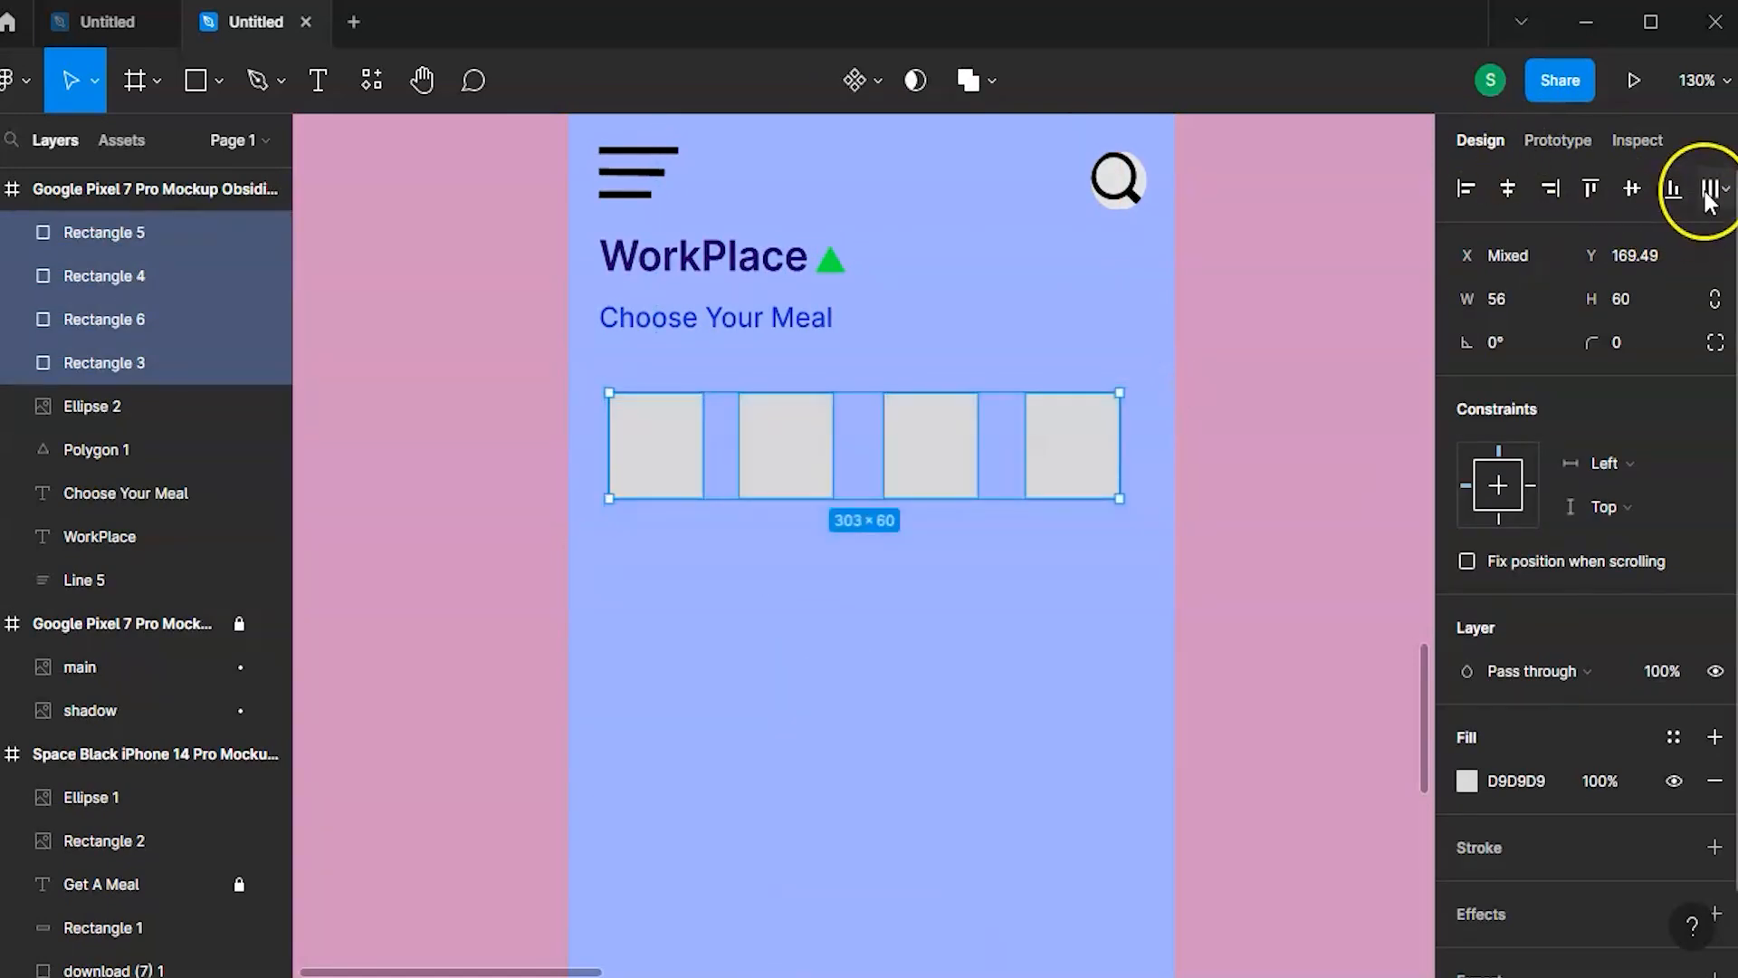
left_click(1466, 188)
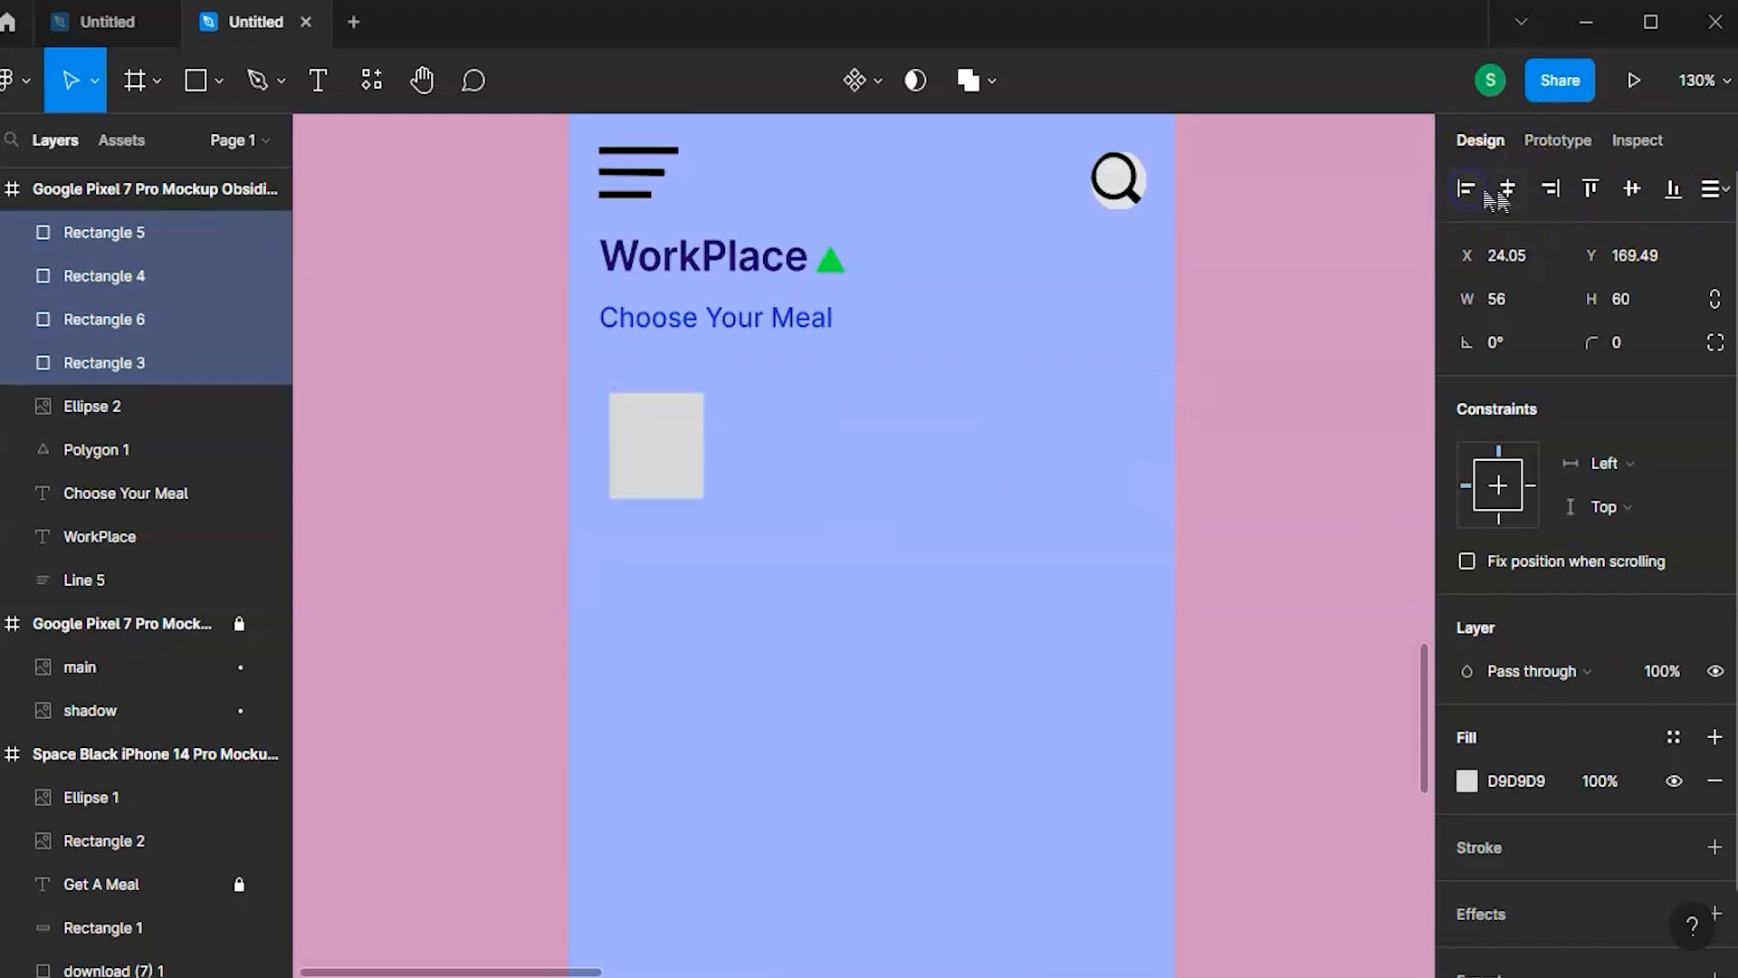
key("ctrl+z")
left_click(1720, 188)
left_click(1533, 277)
left_click(1720, 188)
left_click(1539, 310)
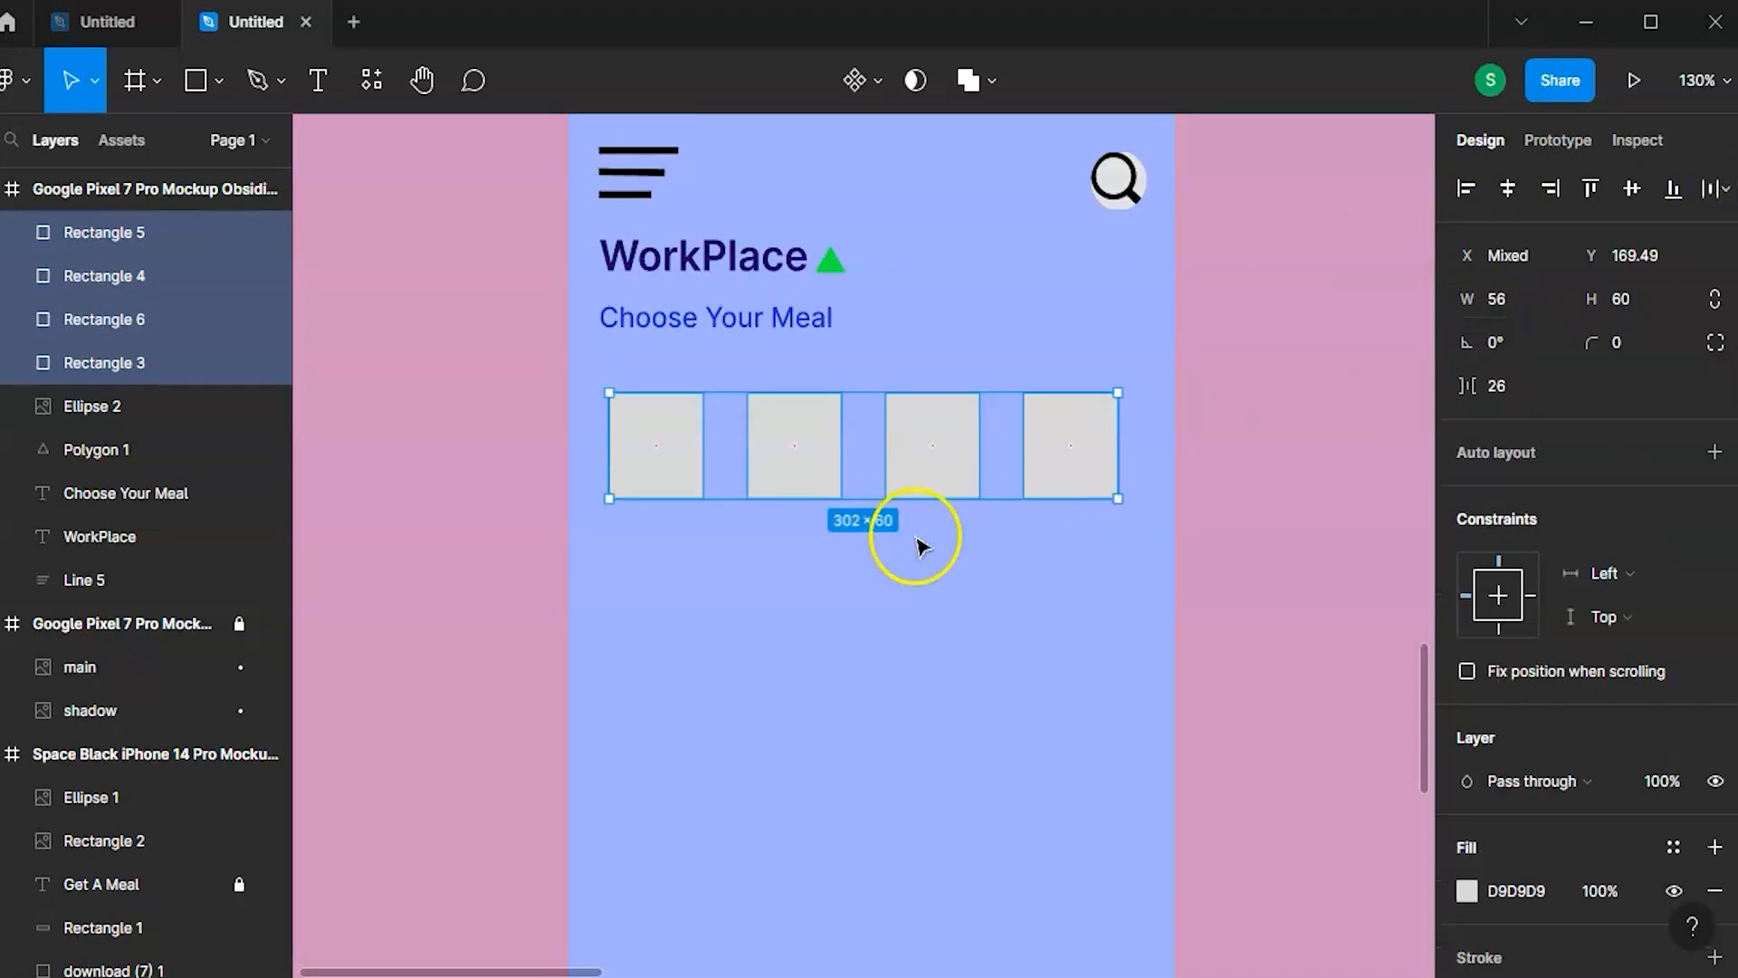
left_click(894, 625)
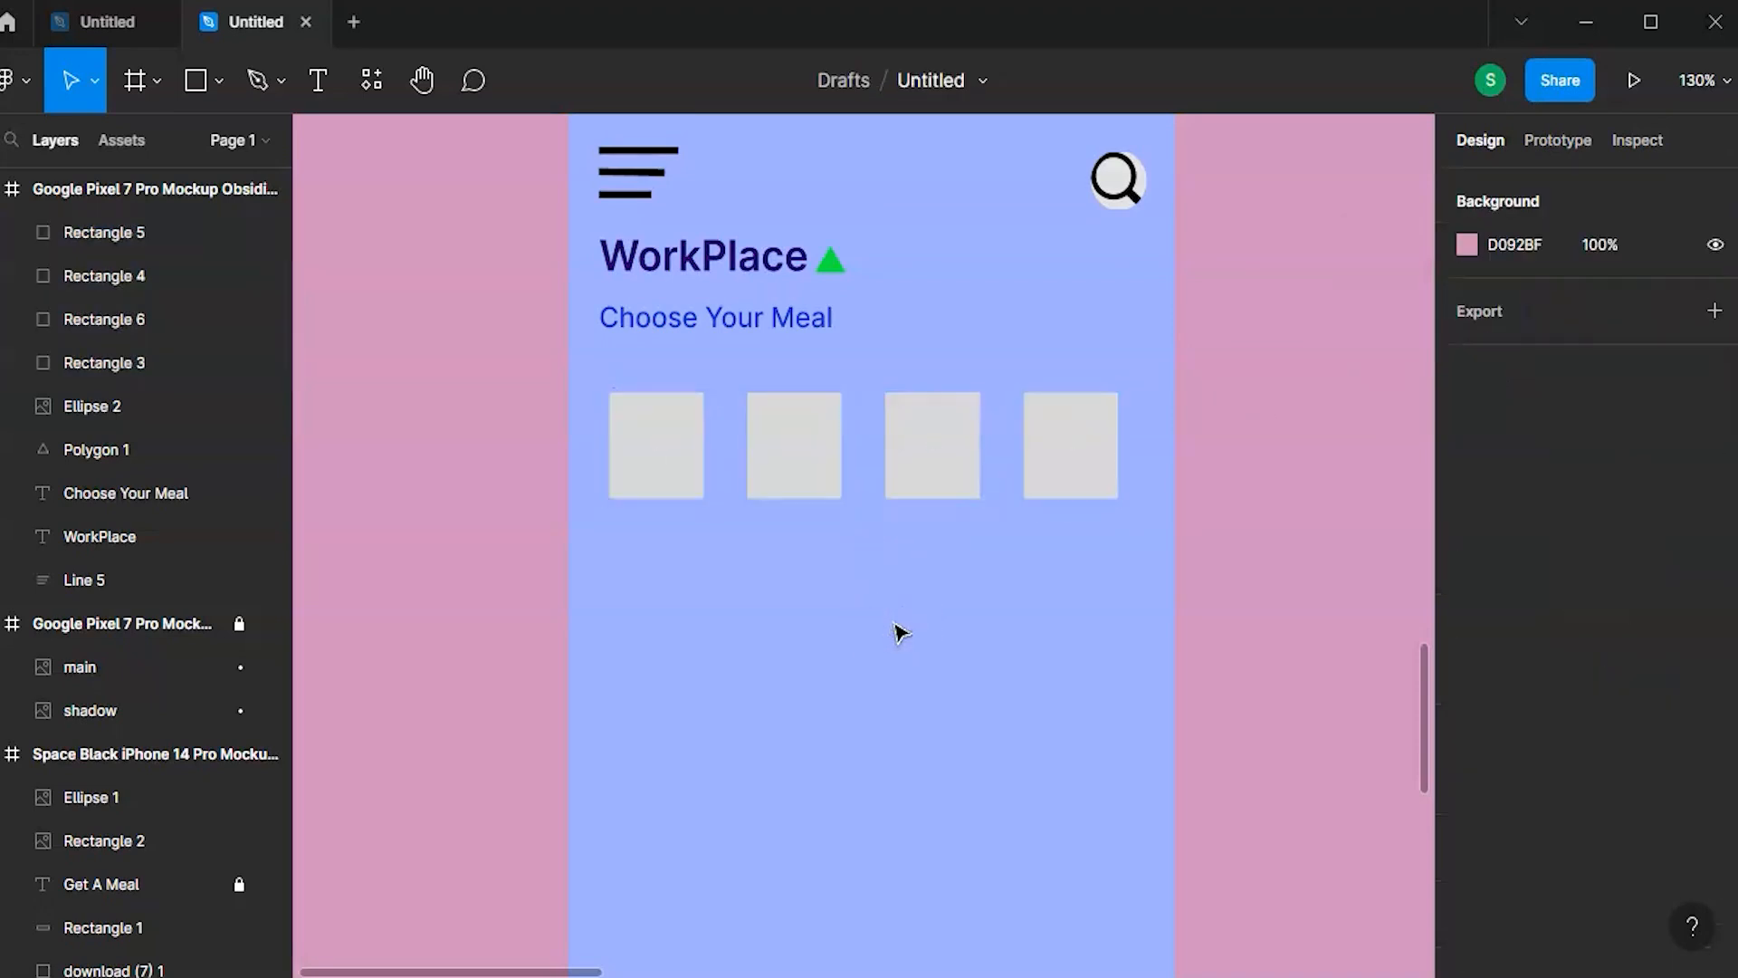
- Place the house, heart, filter funnel and shopping cart images into the four rectangles in that order
scroll(826, 534, "up", 1)
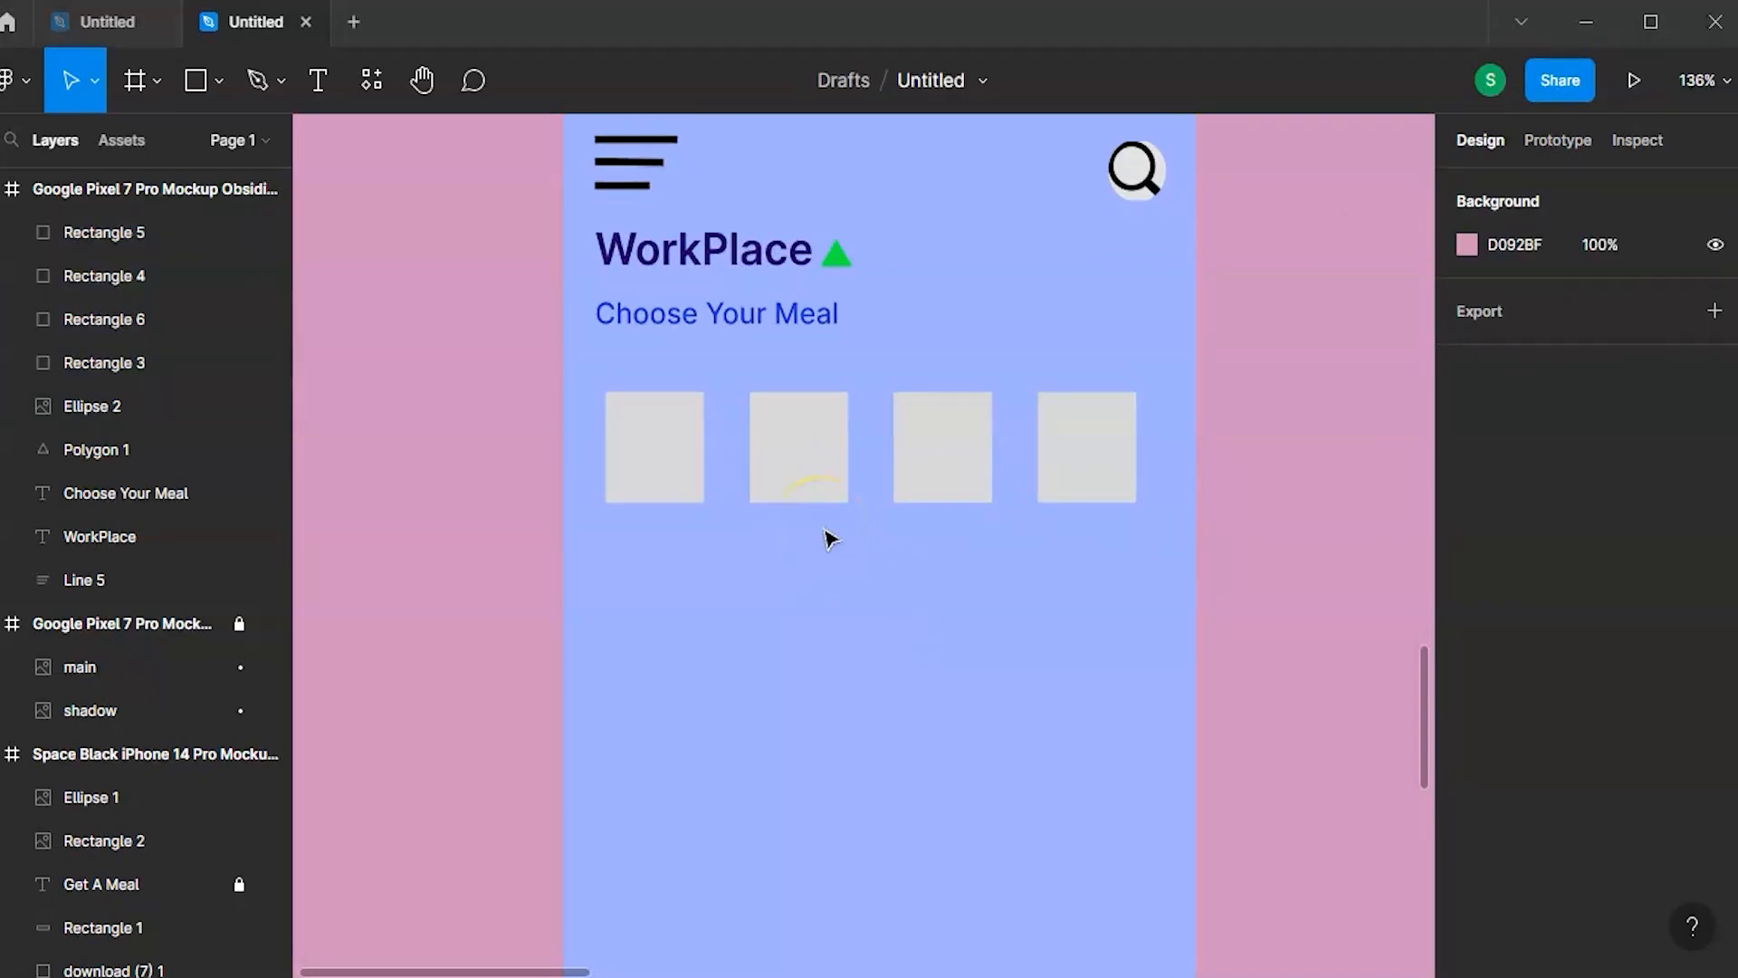
left_click(217, 81)
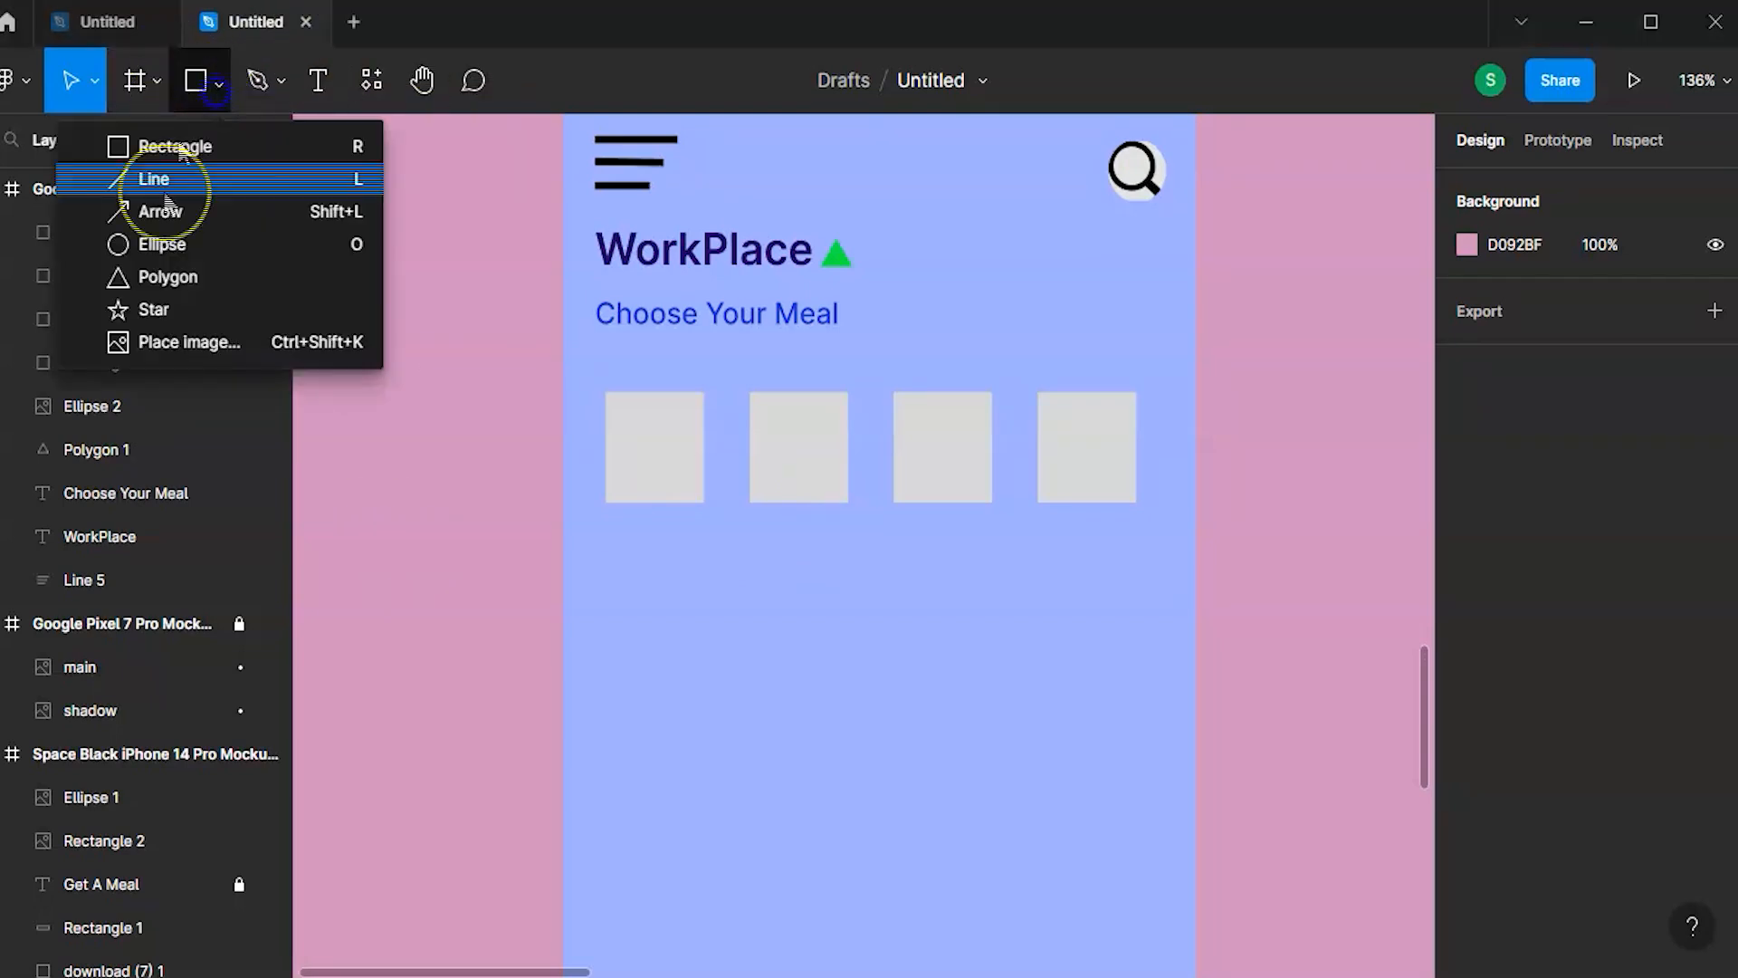
left_click(521, 586)
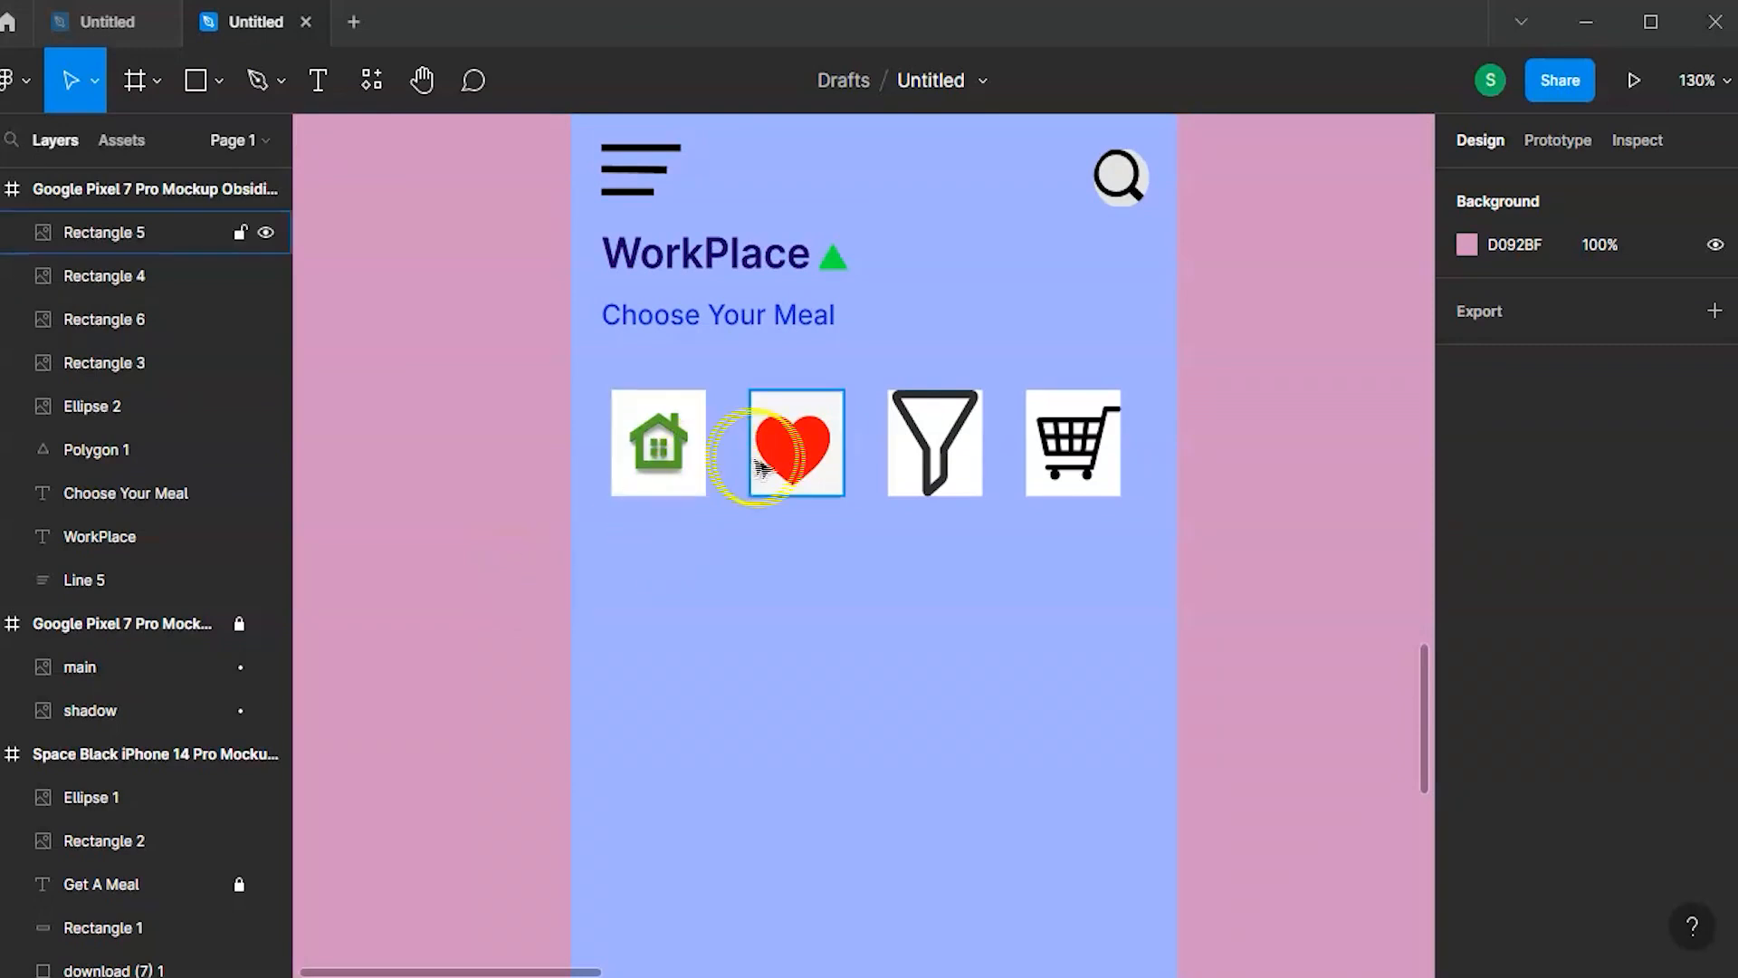
- Darken the heart image by lowering its fill exposure almost to the minimum
left_click(685, 459)
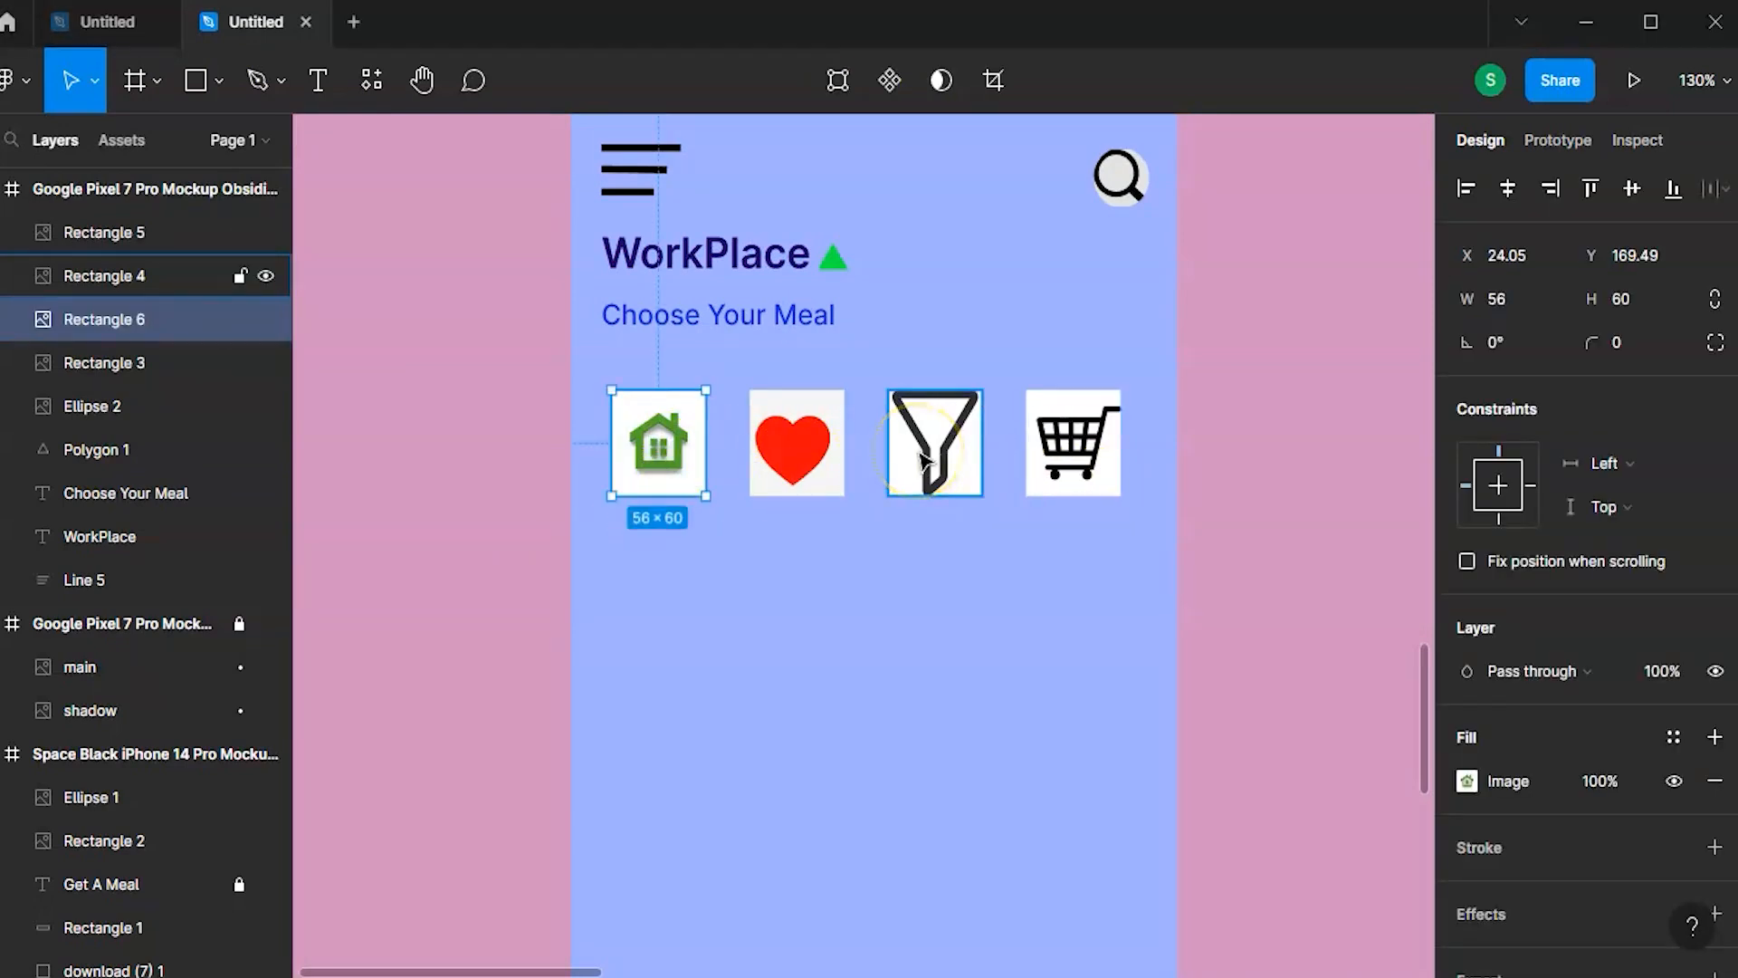
left_click(795, 446)
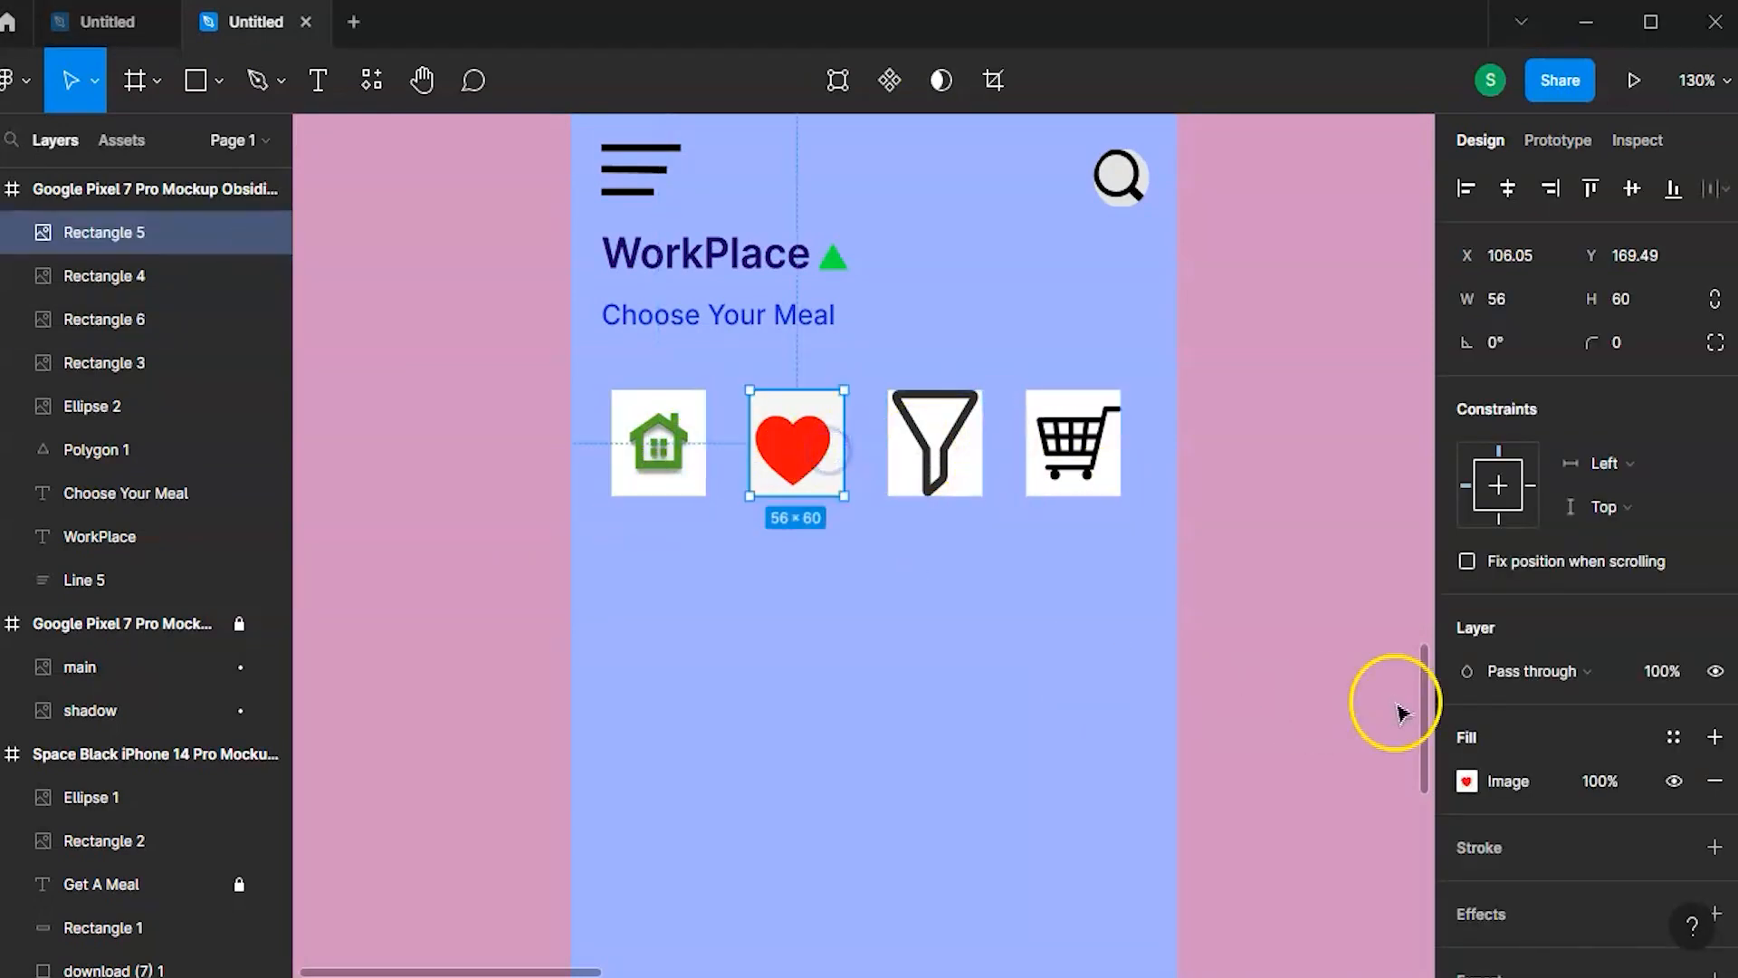
left_click(1468, 780)
left_click_drag(1344, 672, 1273, 667)
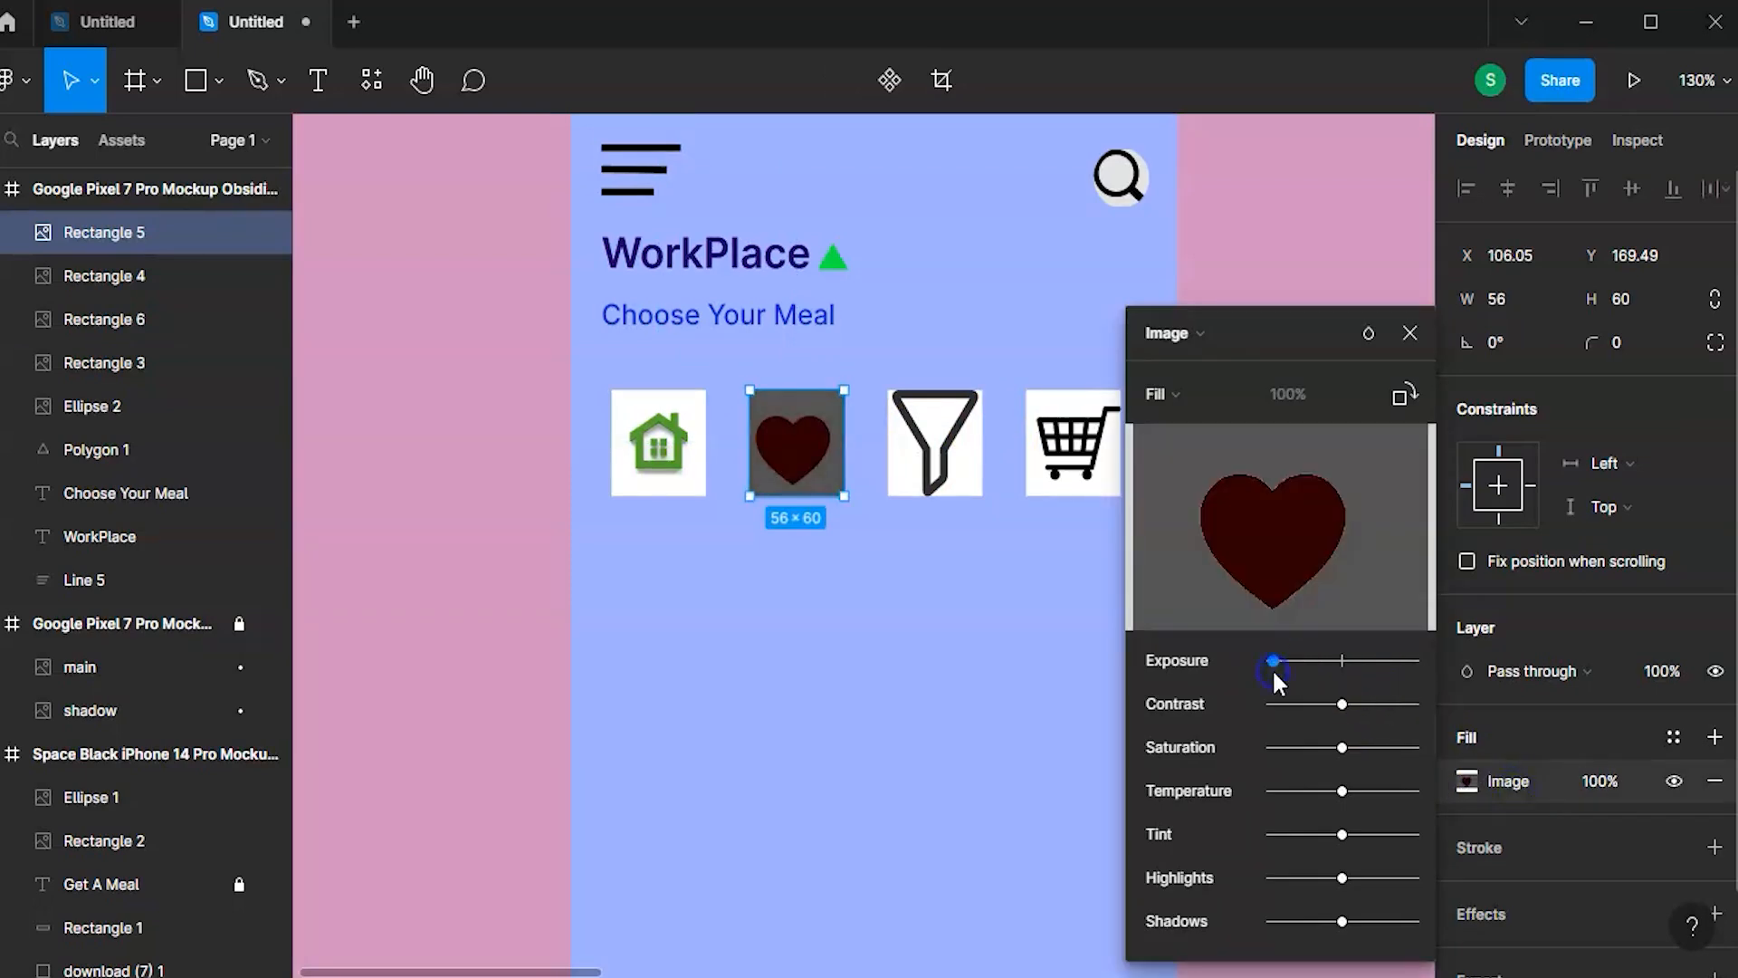
left_click(1410, 333)
- Darken the filter funnel image by lowering its fill exposure almost to the minimum
key("Tab")
left_click(1467, 783)
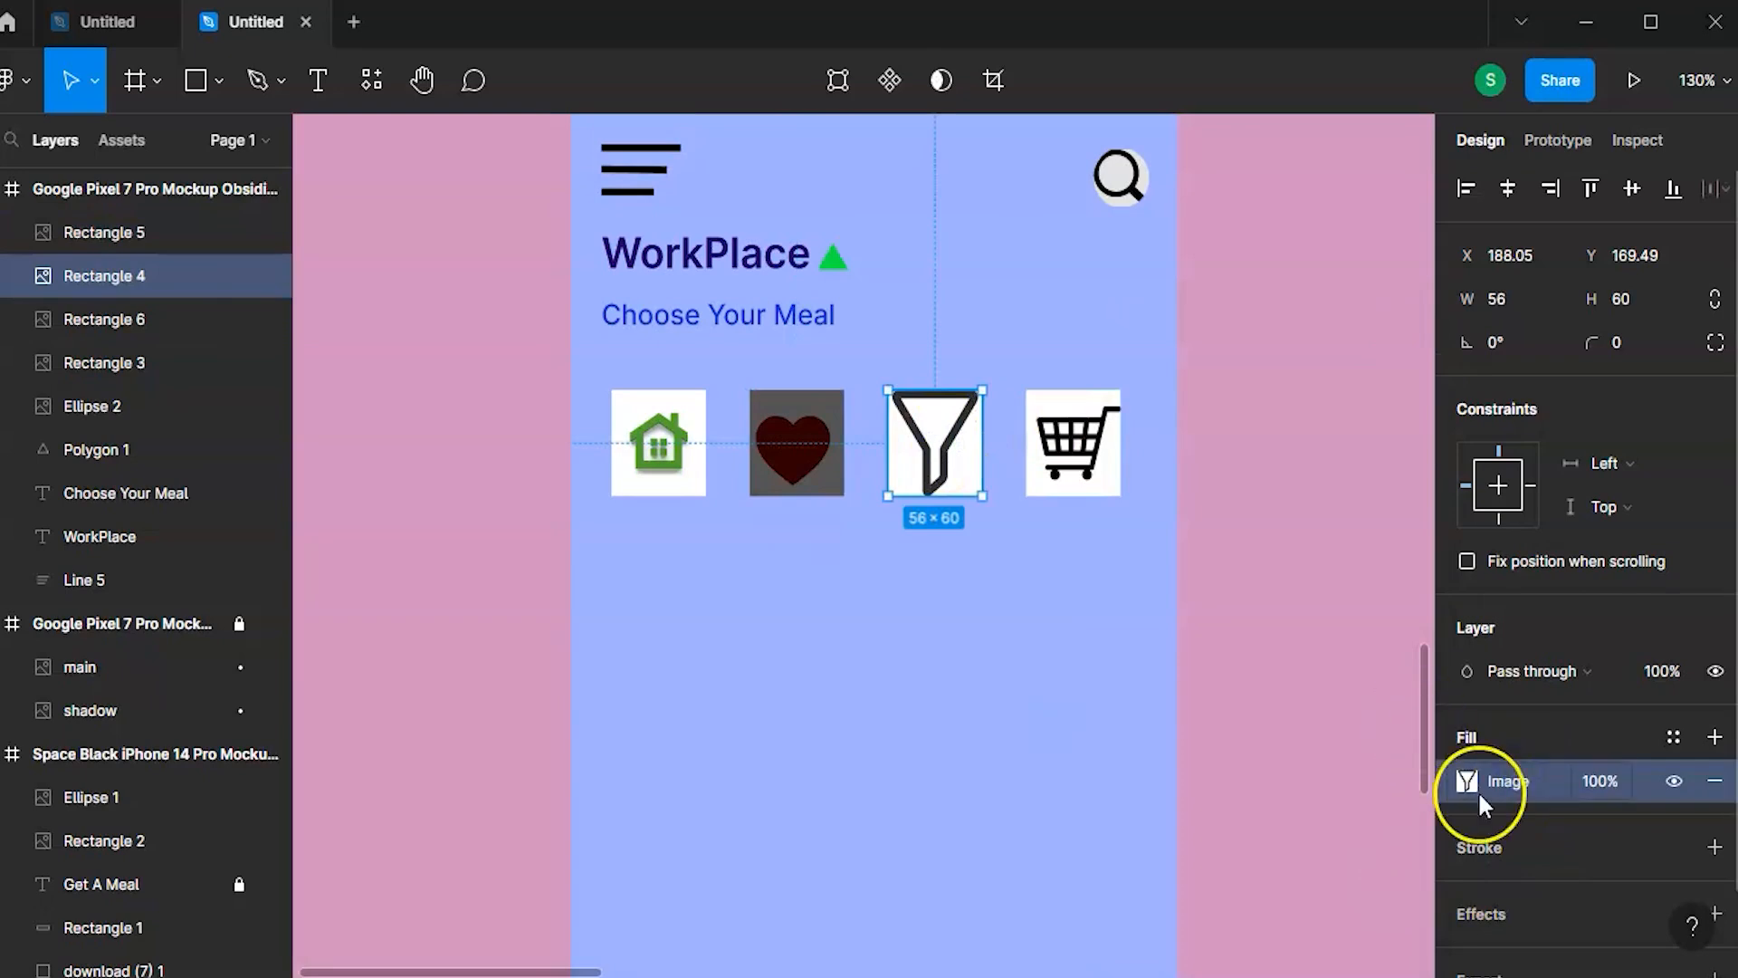
left_click_drag(1344, 672, 1265, 668)
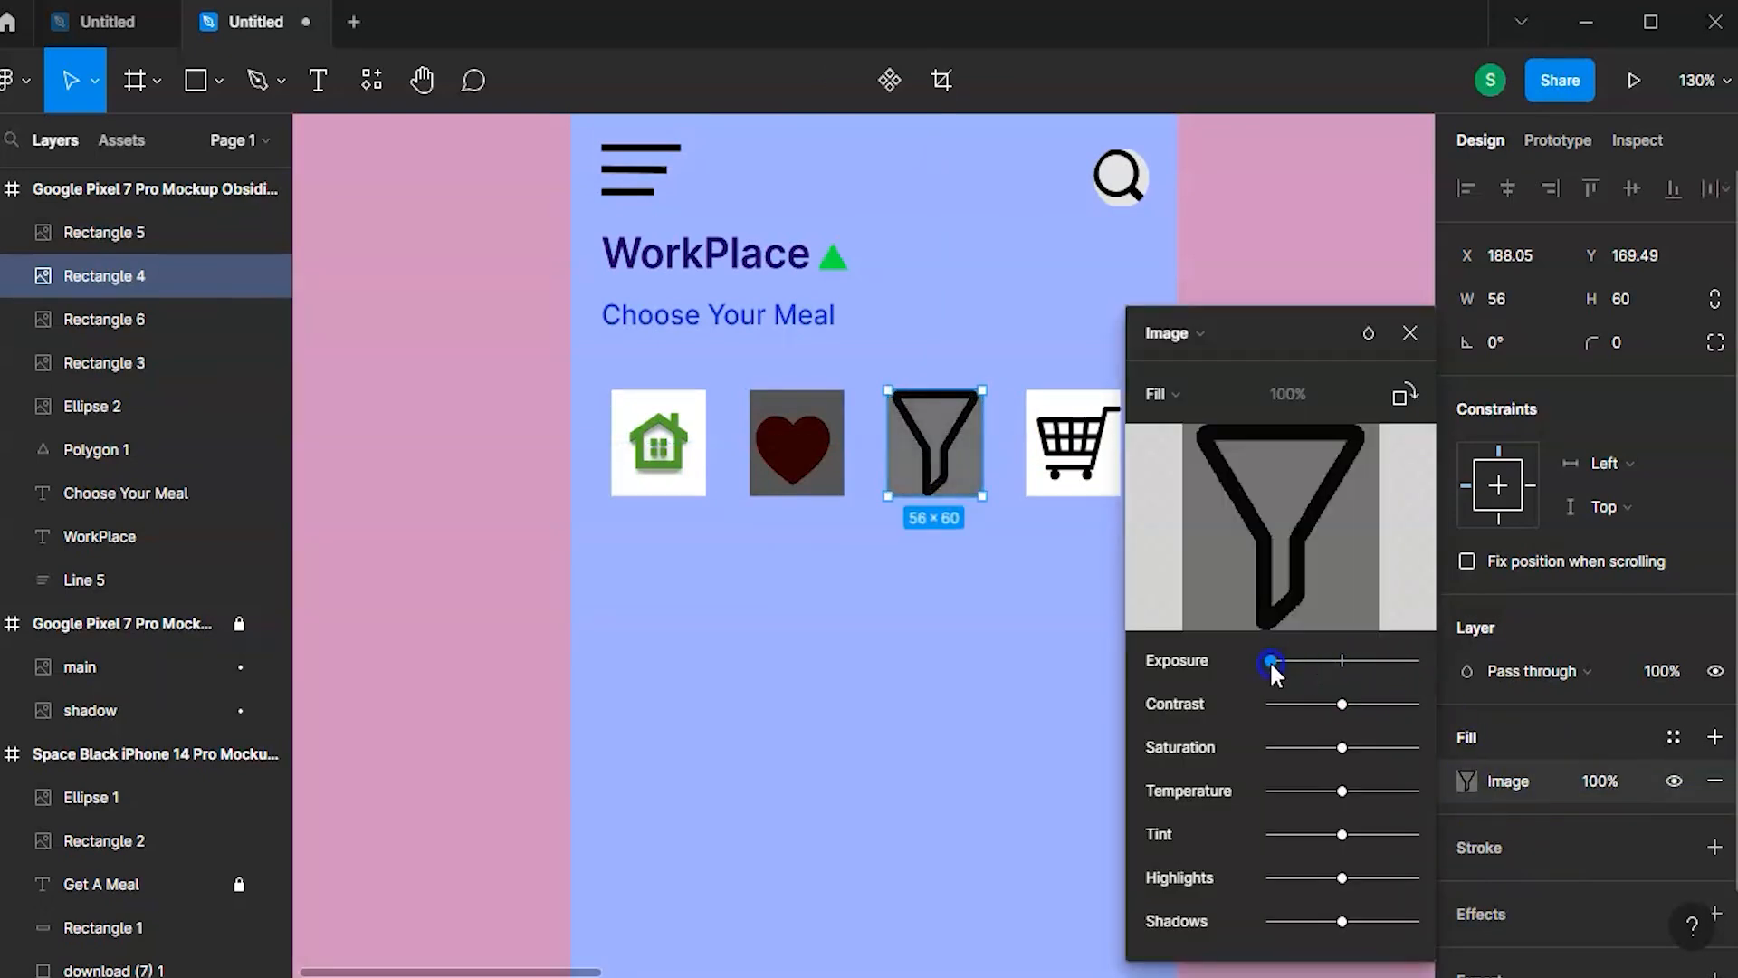
left_click(1410, 333)
- Darken the shopping cart image by lowering its fill exposure close to the minimum
key("Tab")
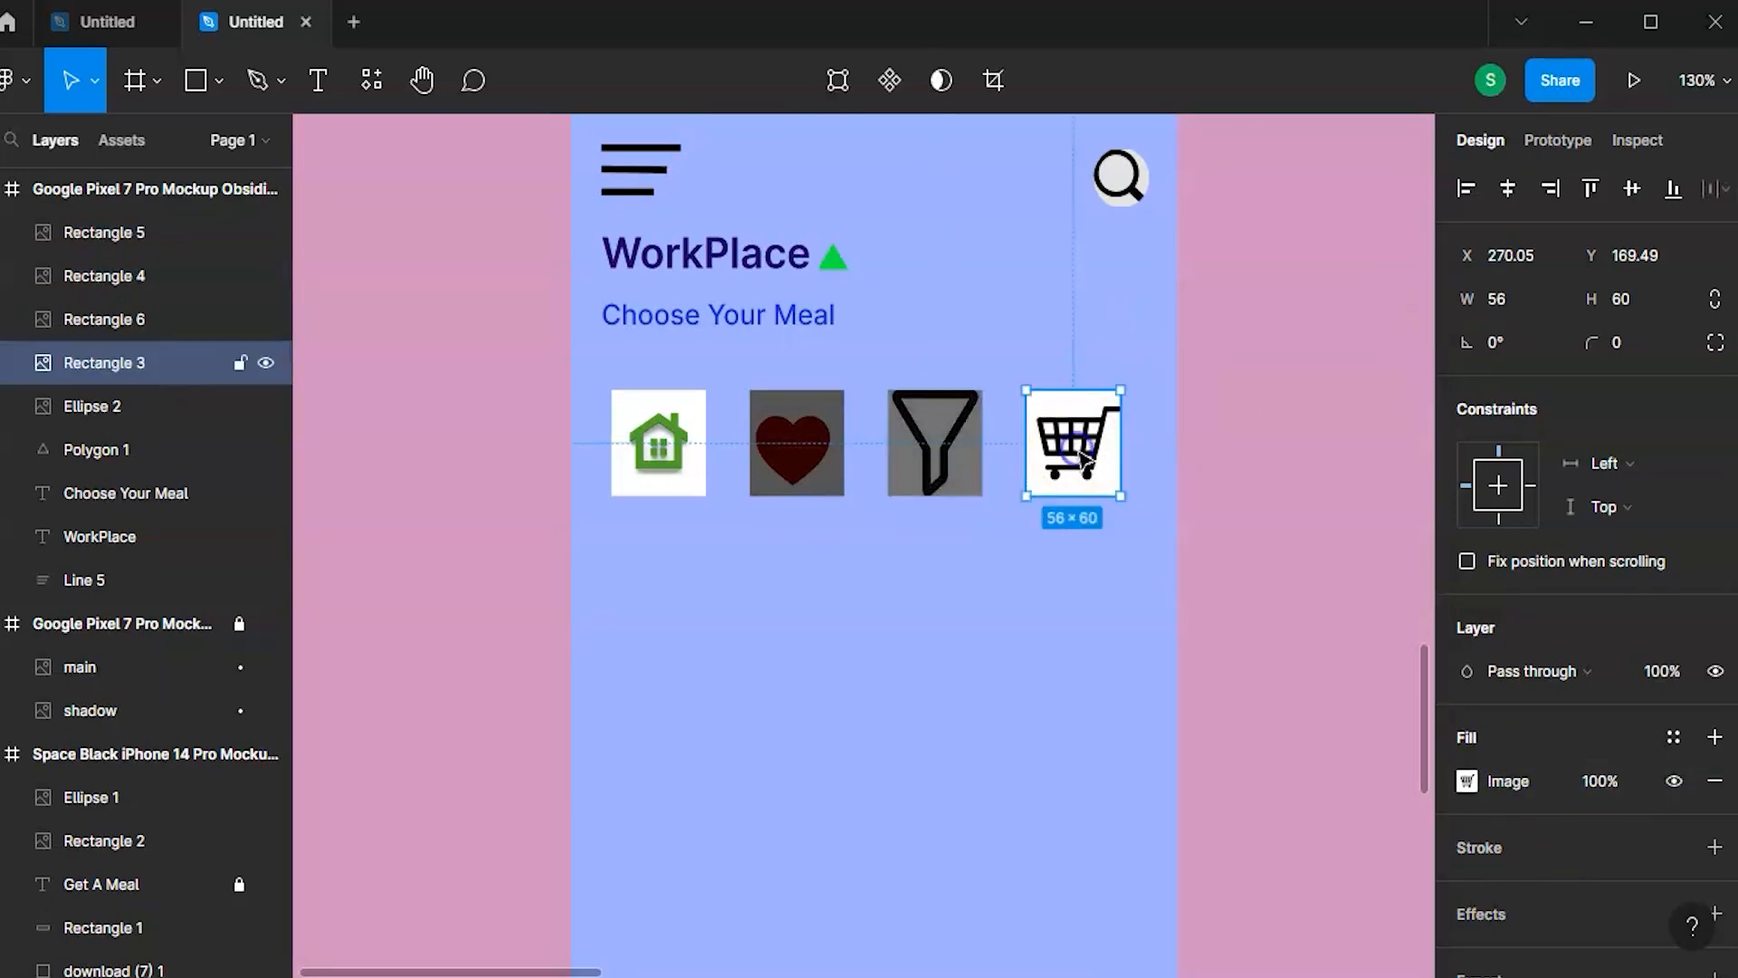
left_click(1467, 780)
left_click_drag(1343, 662, 1280, 668)
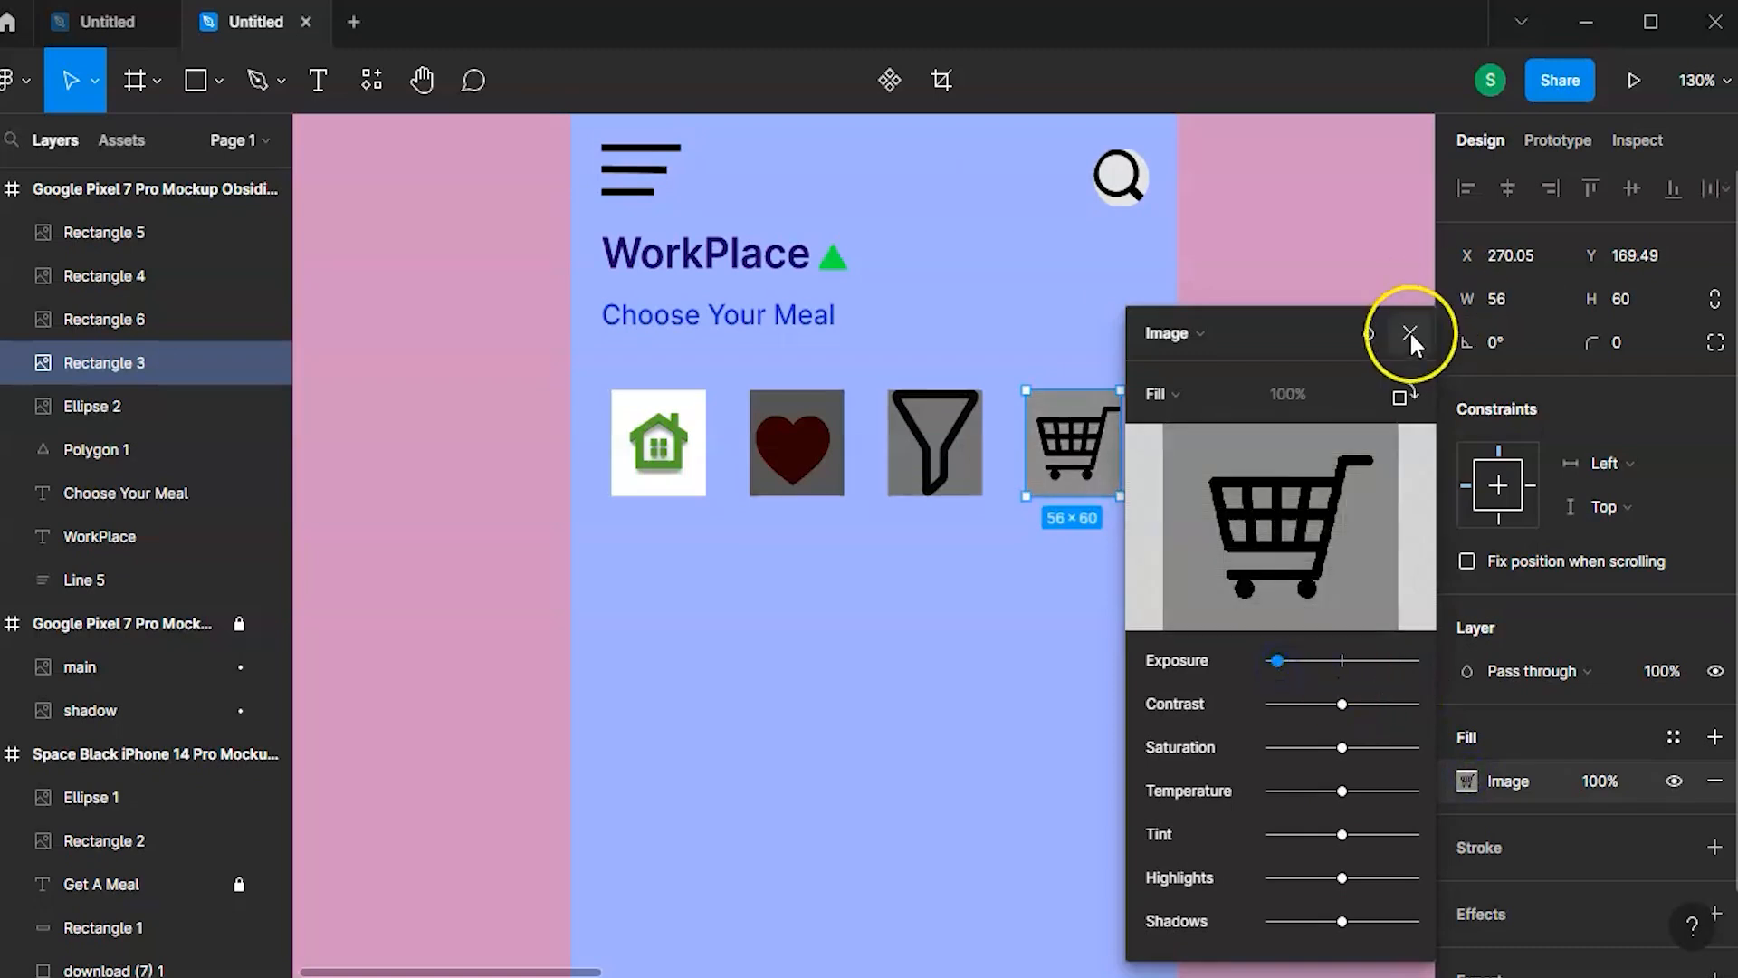
left_click(1409, 334)
- Review the Pixel label frame's overall layout with the heading and the icon row
scroll(923, 569, "up", 5)
scroll(927, 574, "down", 4)
scroll(927, 574, "down", 1)
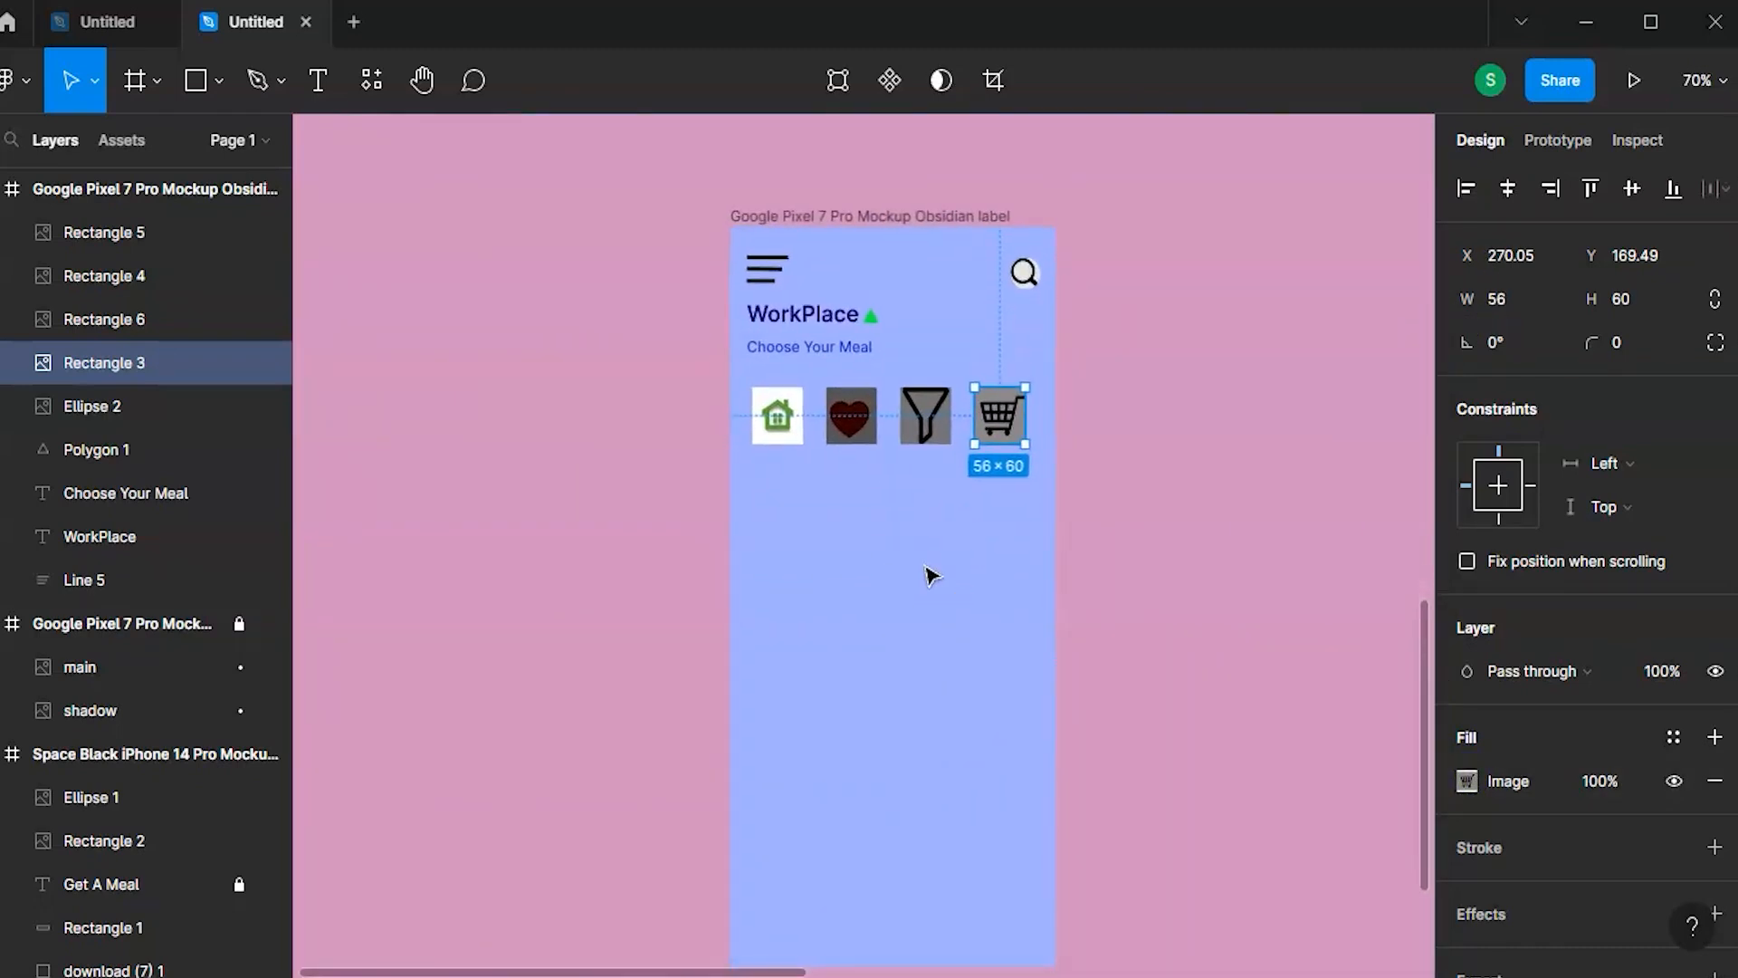
scroll(928, 574, "up", 1)
scroll(910, 426, "up", 3)
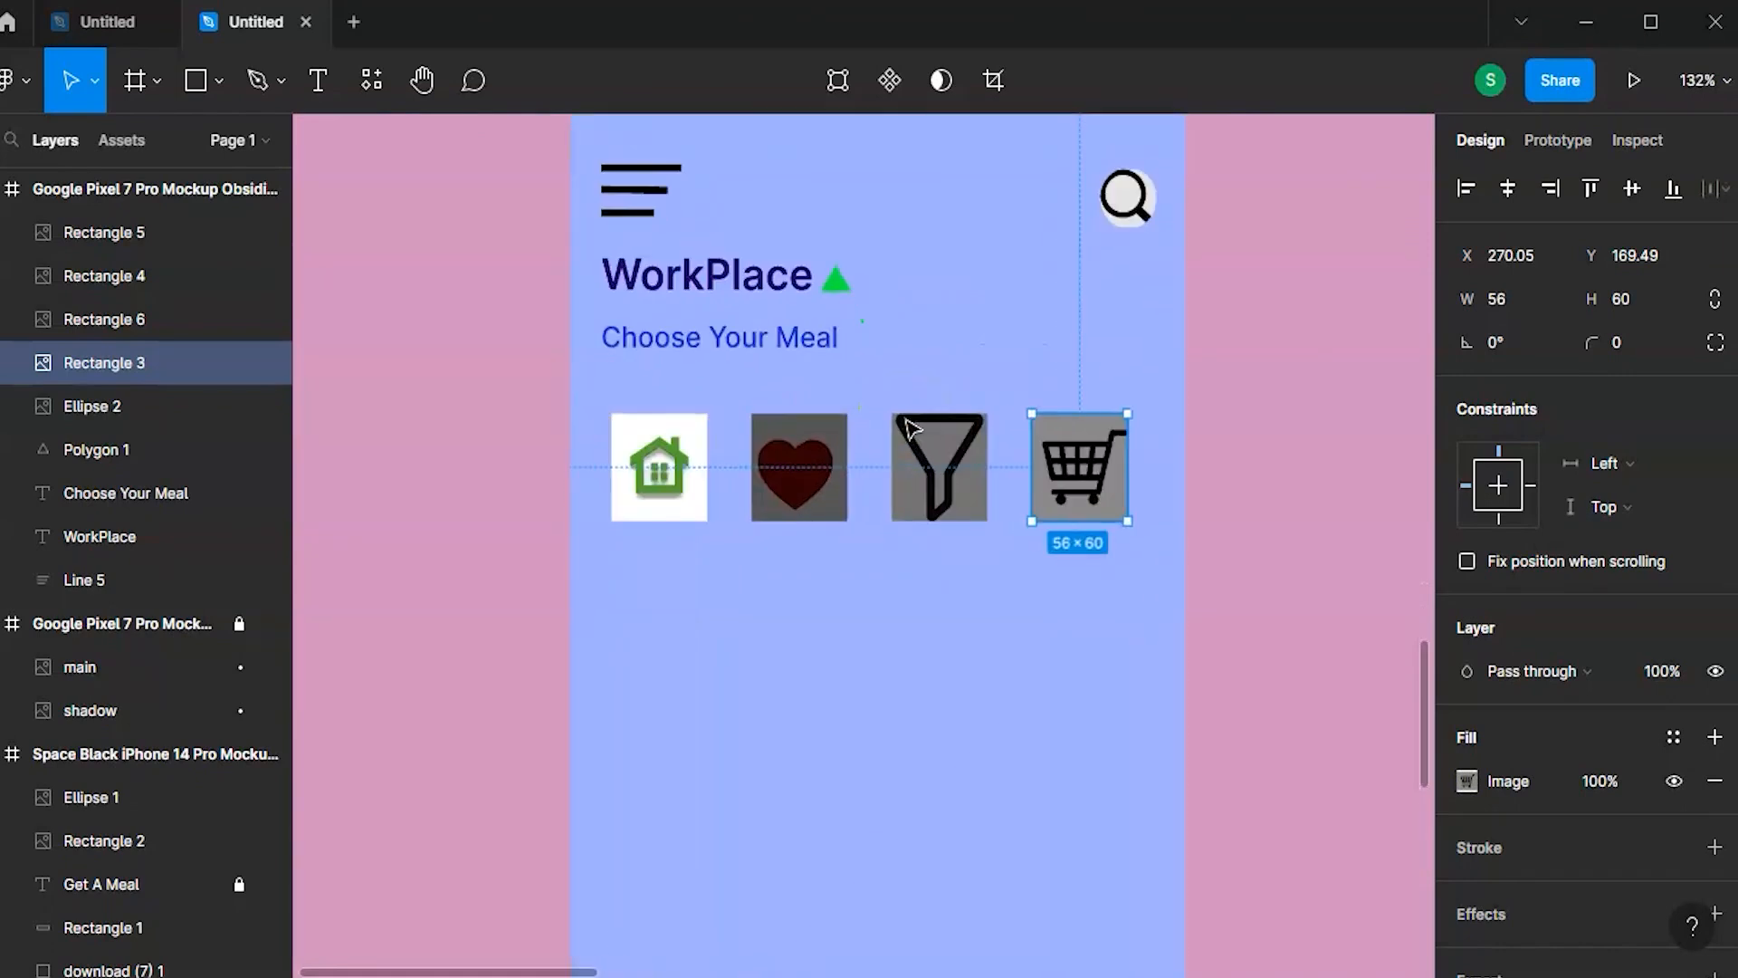
left_click(892, 357)
scroll(892, 358, "up", 1)
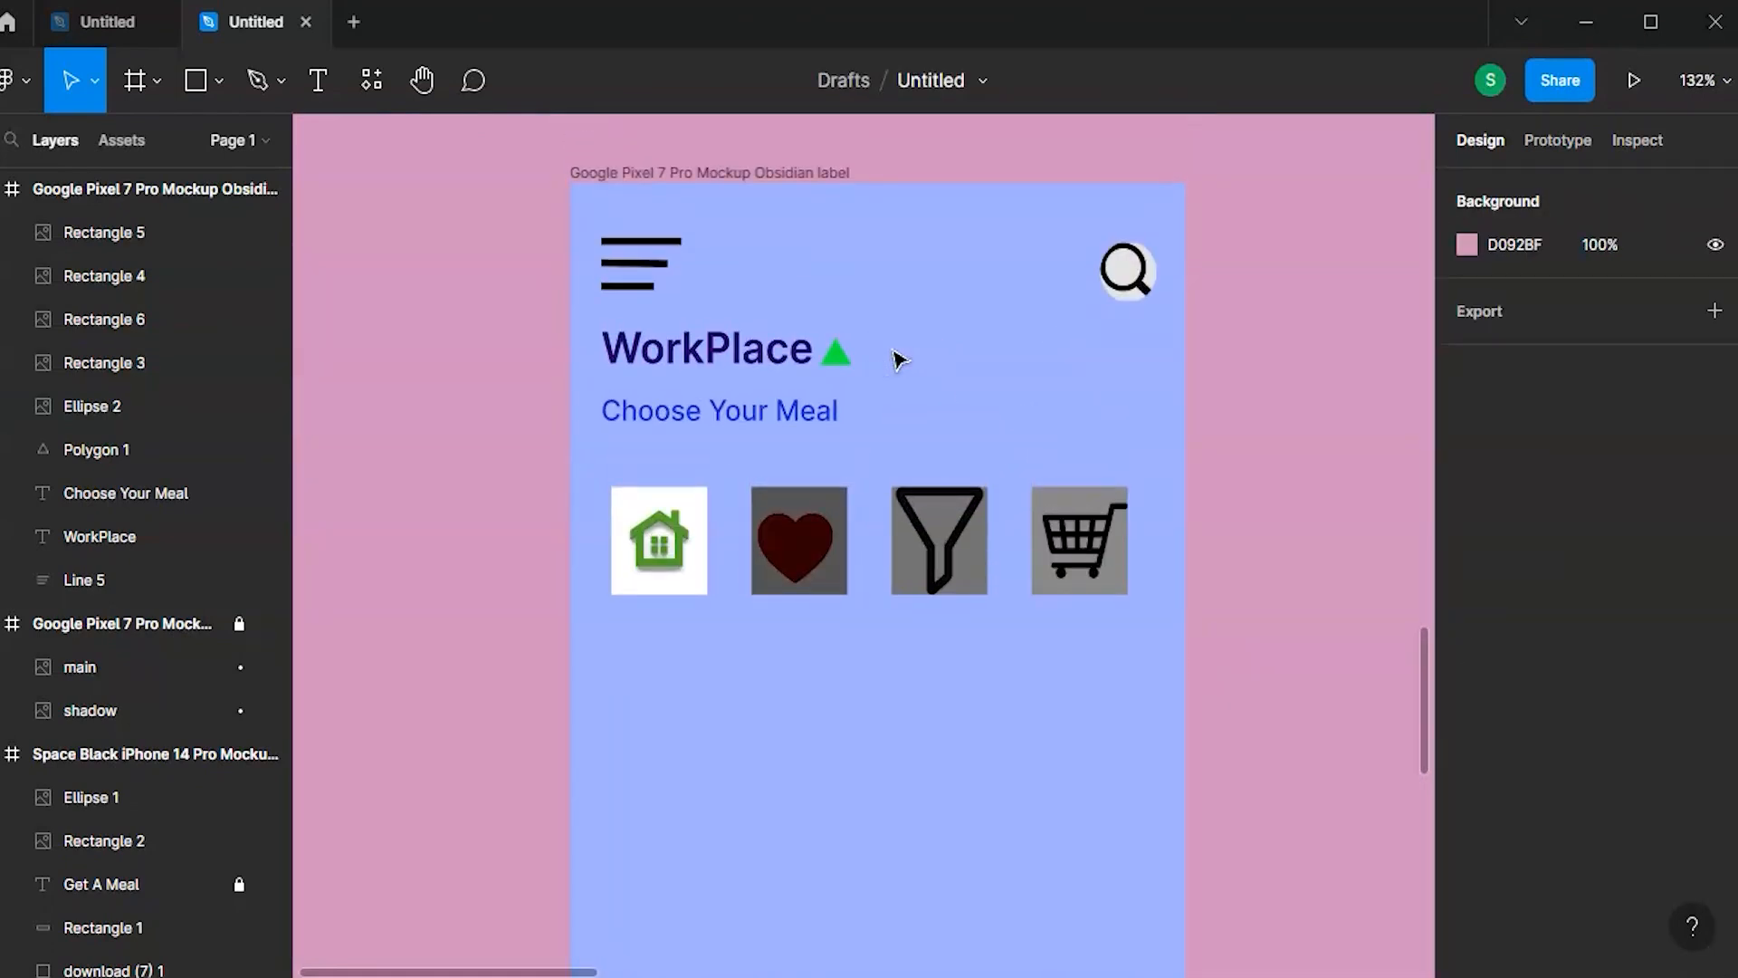
scroll(807, 633, "down", 1)
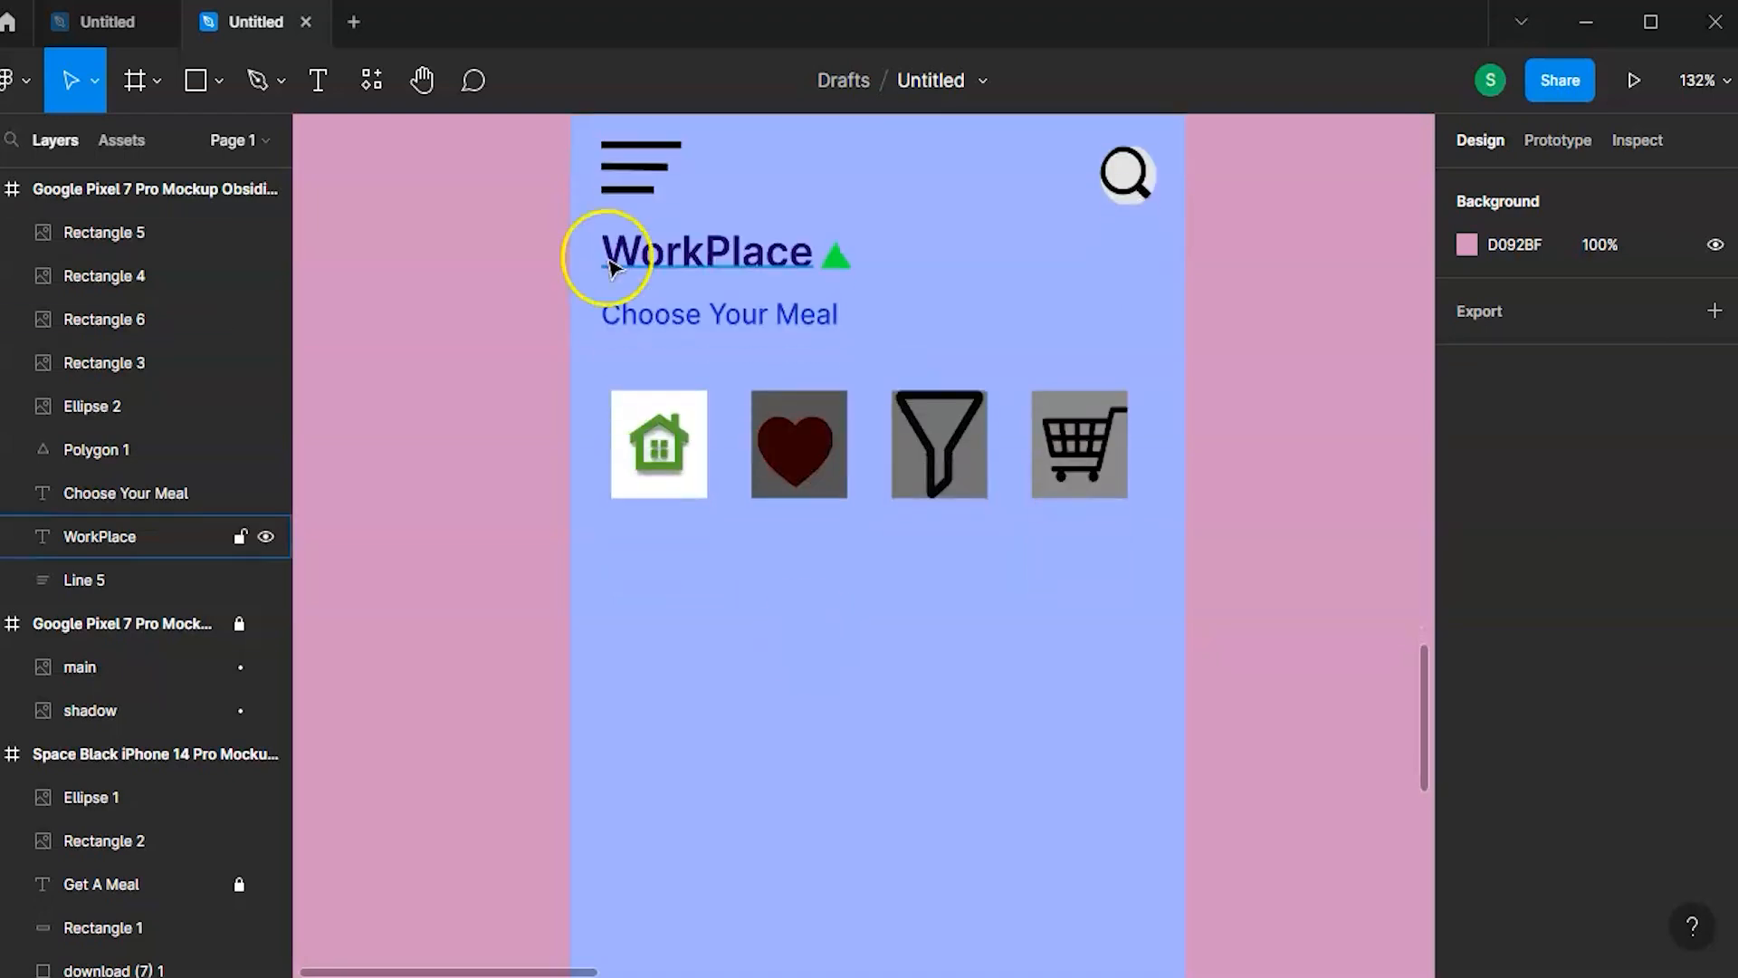
- Draw a rectangle about 108 by 140 below the house icon, at about X 26, Y 275
left_click(220, 98)
left_click(202, 143)
scroll(640, 578, "down", 1)
mouse_move(615, 485)
left_mouse_down()
mouse_move(698, 637)
mouse_move(802, 738)
left_mouse_up()
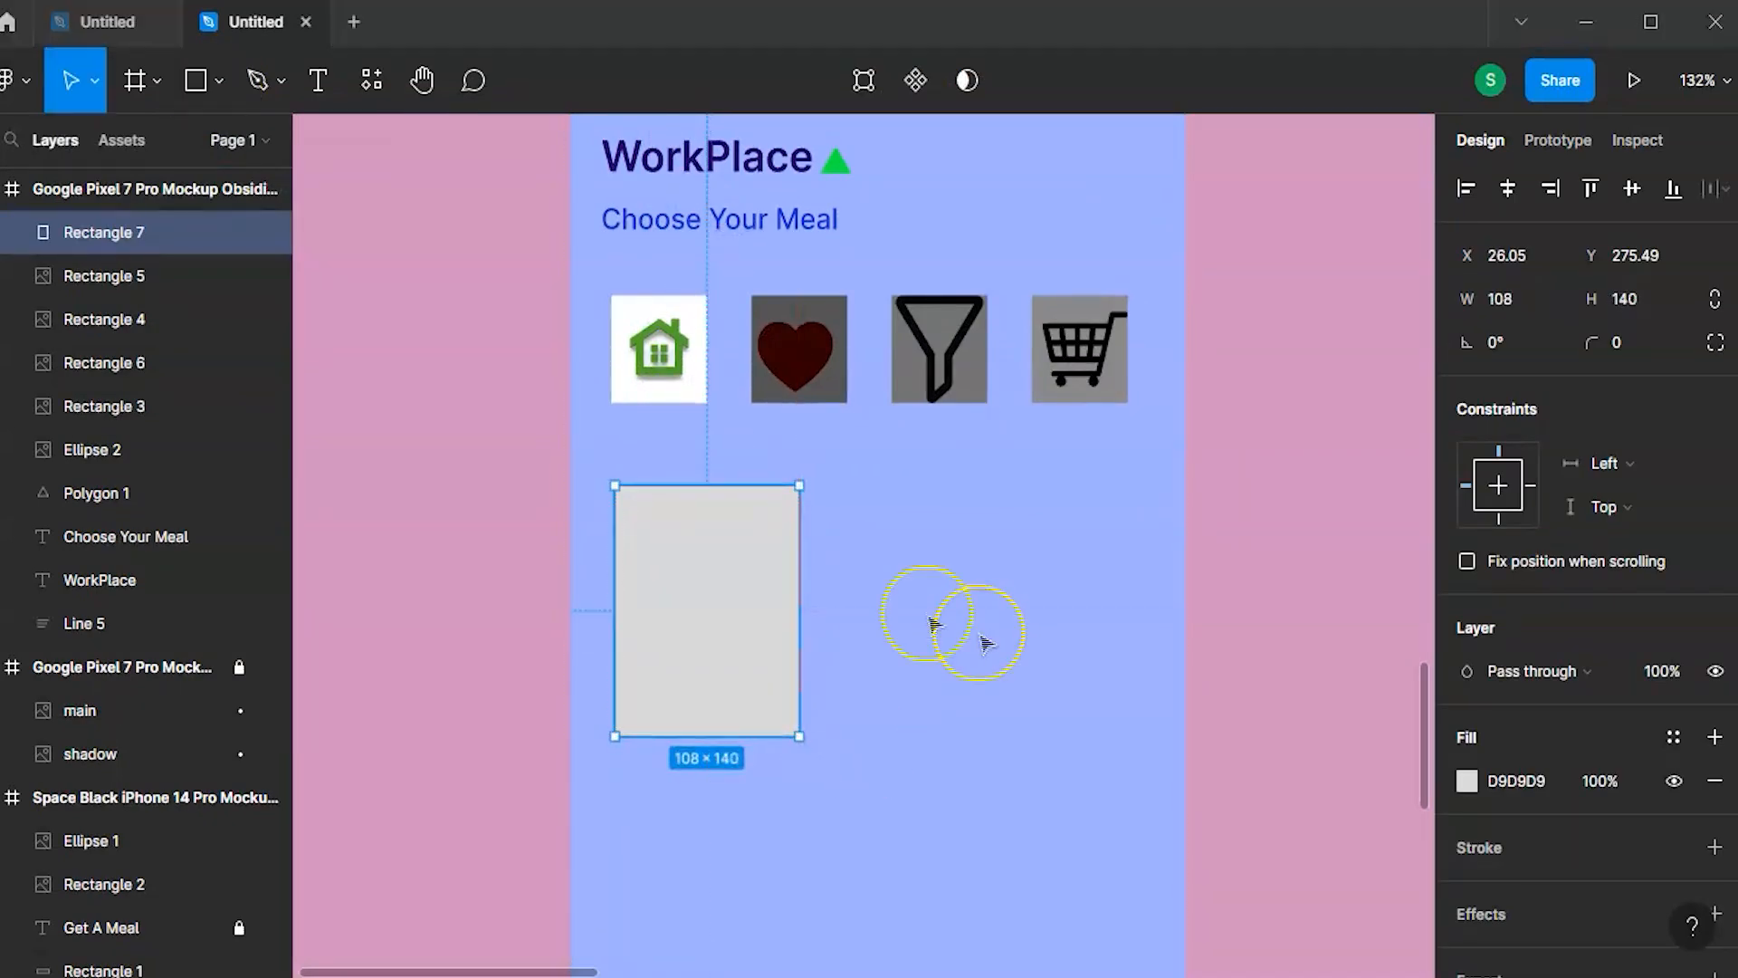
- Draw a circle beside the new rectangle and fill it with the burger photo
left_click(218, 81)
left_click(194, 246)
left_click_drag(853, 516, 1021, 690)
- Place the grey rectangle behind the burger circle and enlarge it to about 133 by 186, at about X 29, Y 292
left_click_drag(662, 634, 799, 952)
left_click_drag(892, 657, 691, 681)
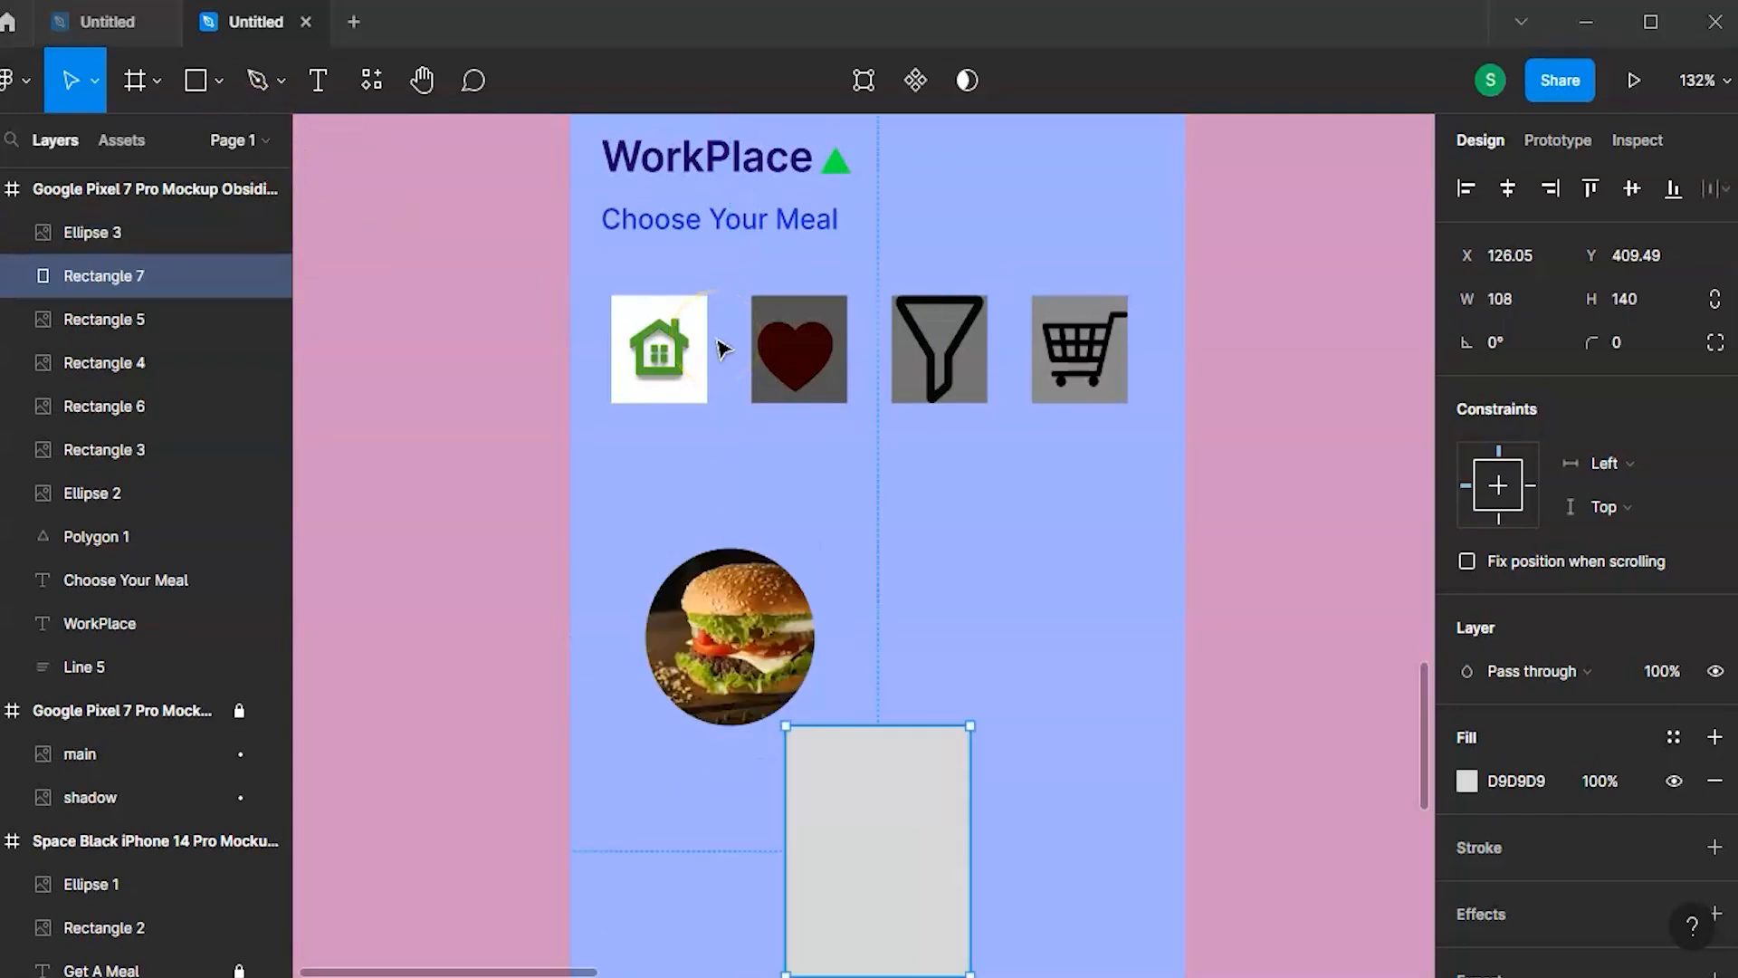
left_click(745, 572)
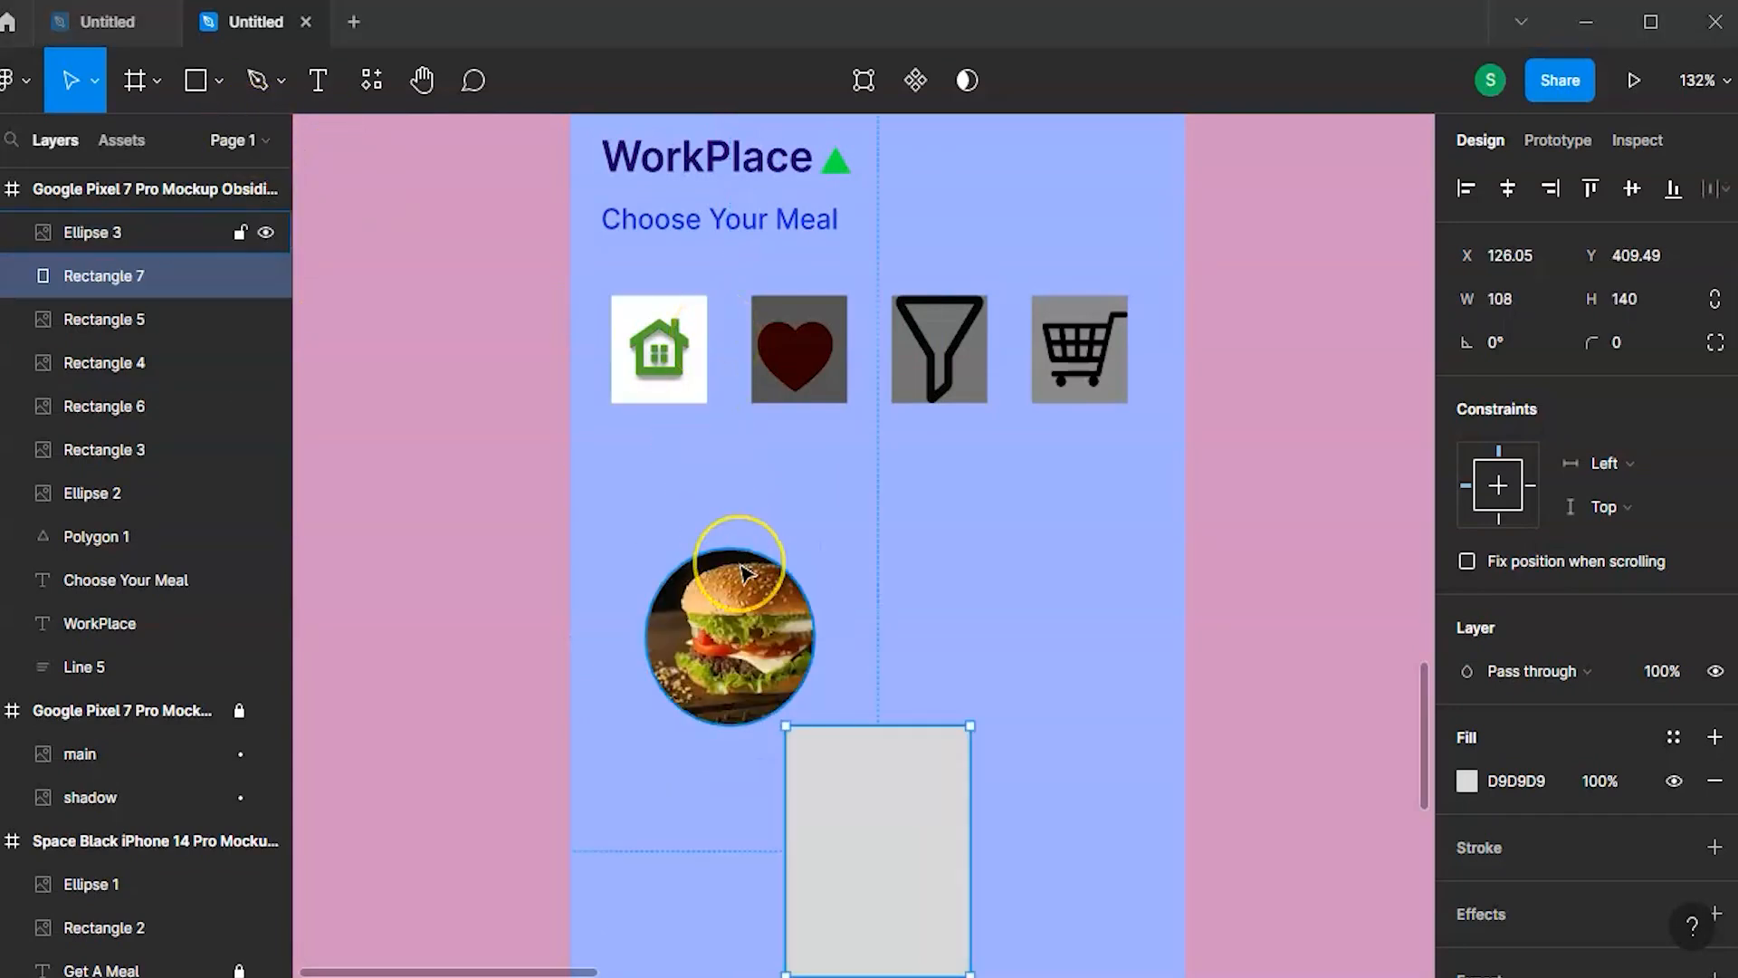
scroll(745, 572, "down", 5)
left_click(789, 661)
left_click_drag(789, 661, 722, 573)
scroll(751, 652, "up", 2)
left_click(794, 716)
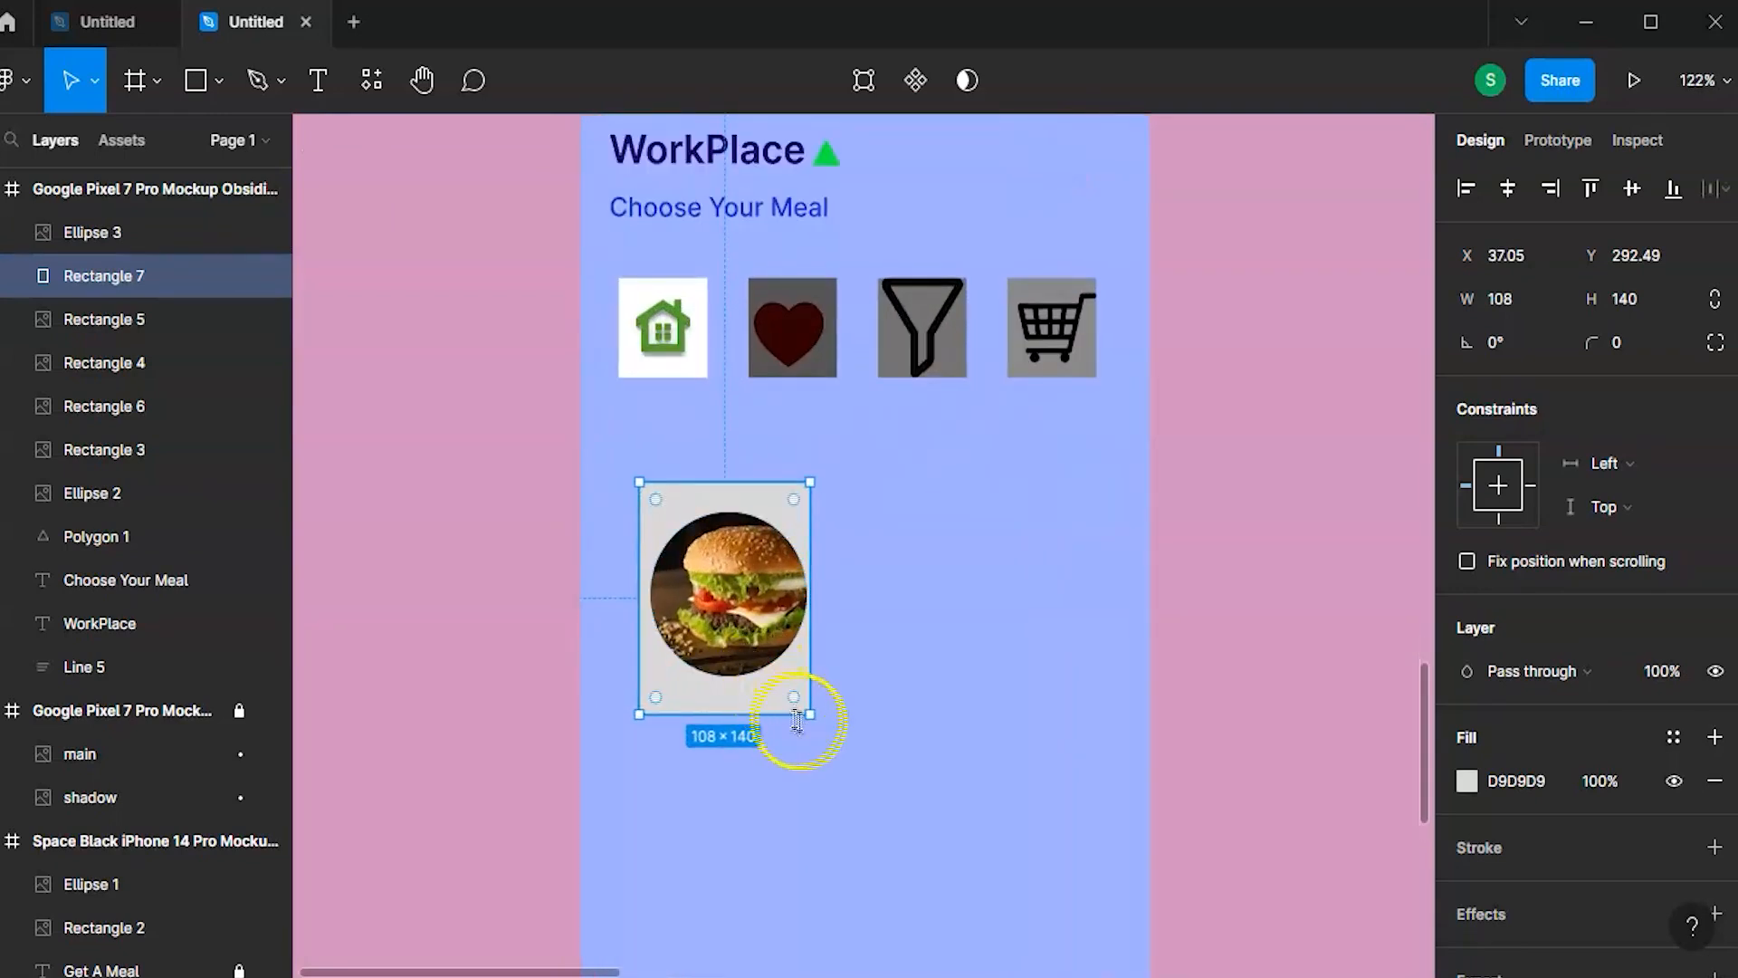
left_click_drag(812, 716, 838, 790)
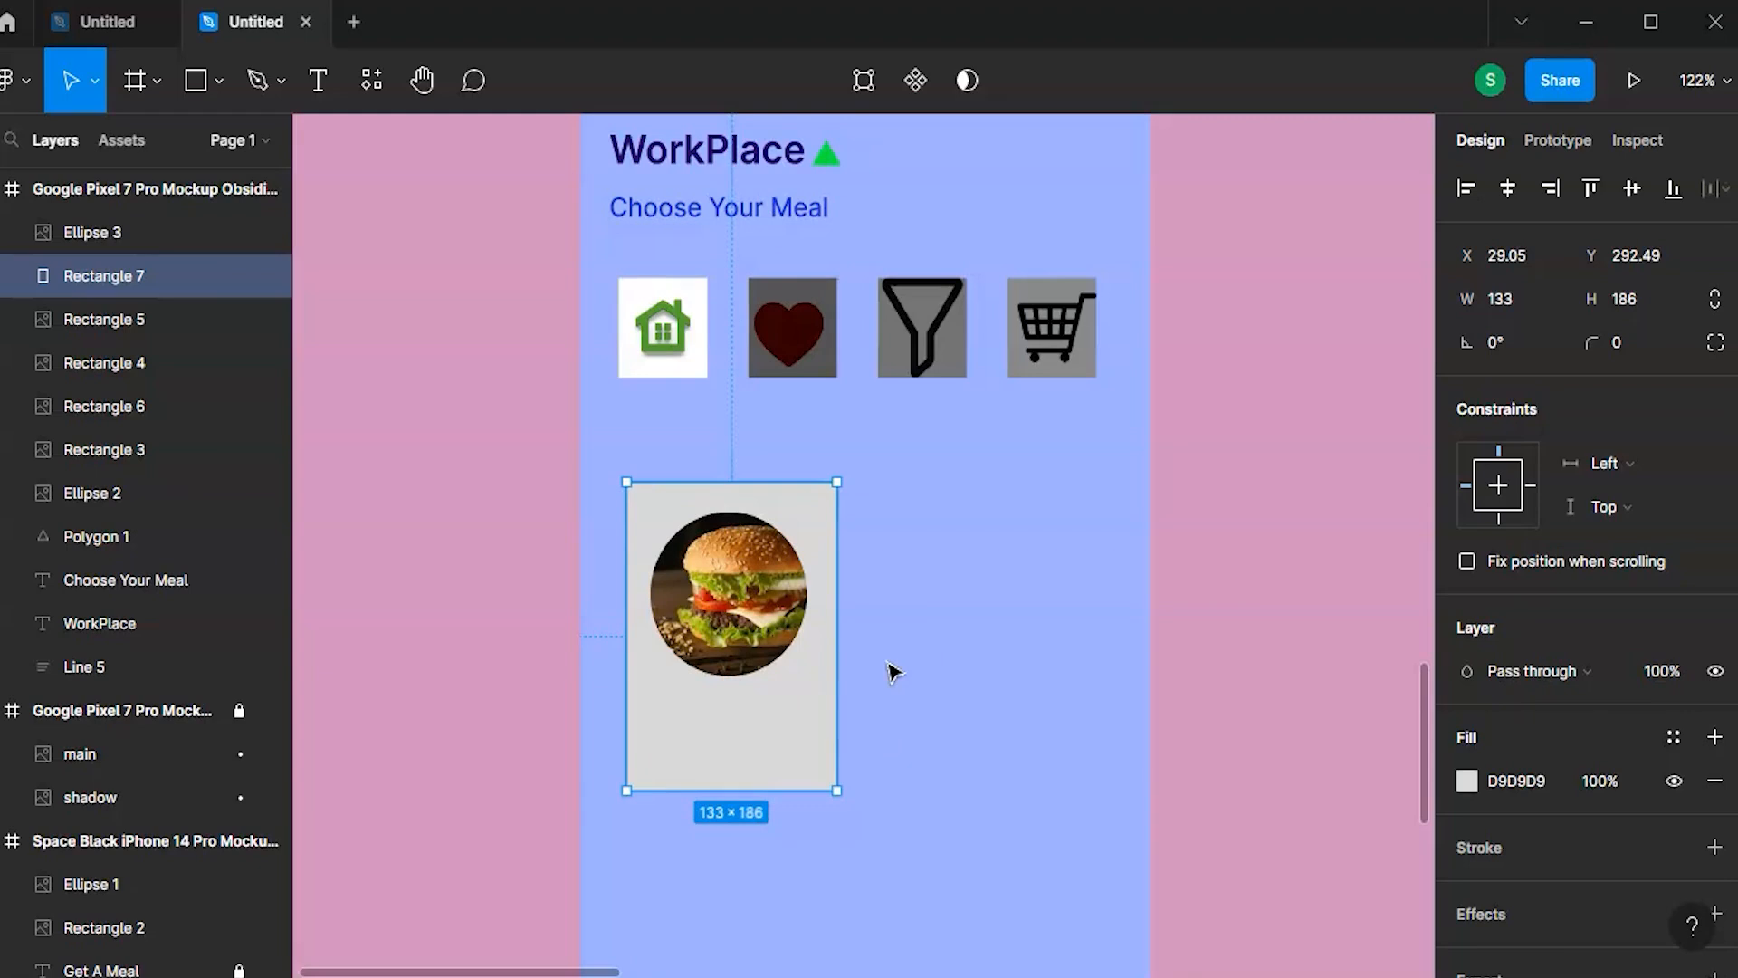
- Draw a small ellipse about 12 by 13 in the burger card's upper-left corner, at about X 35, Y 294
scroll(737, 512, "up", 5)
left_click(262, 60)
left_click(219, 80)
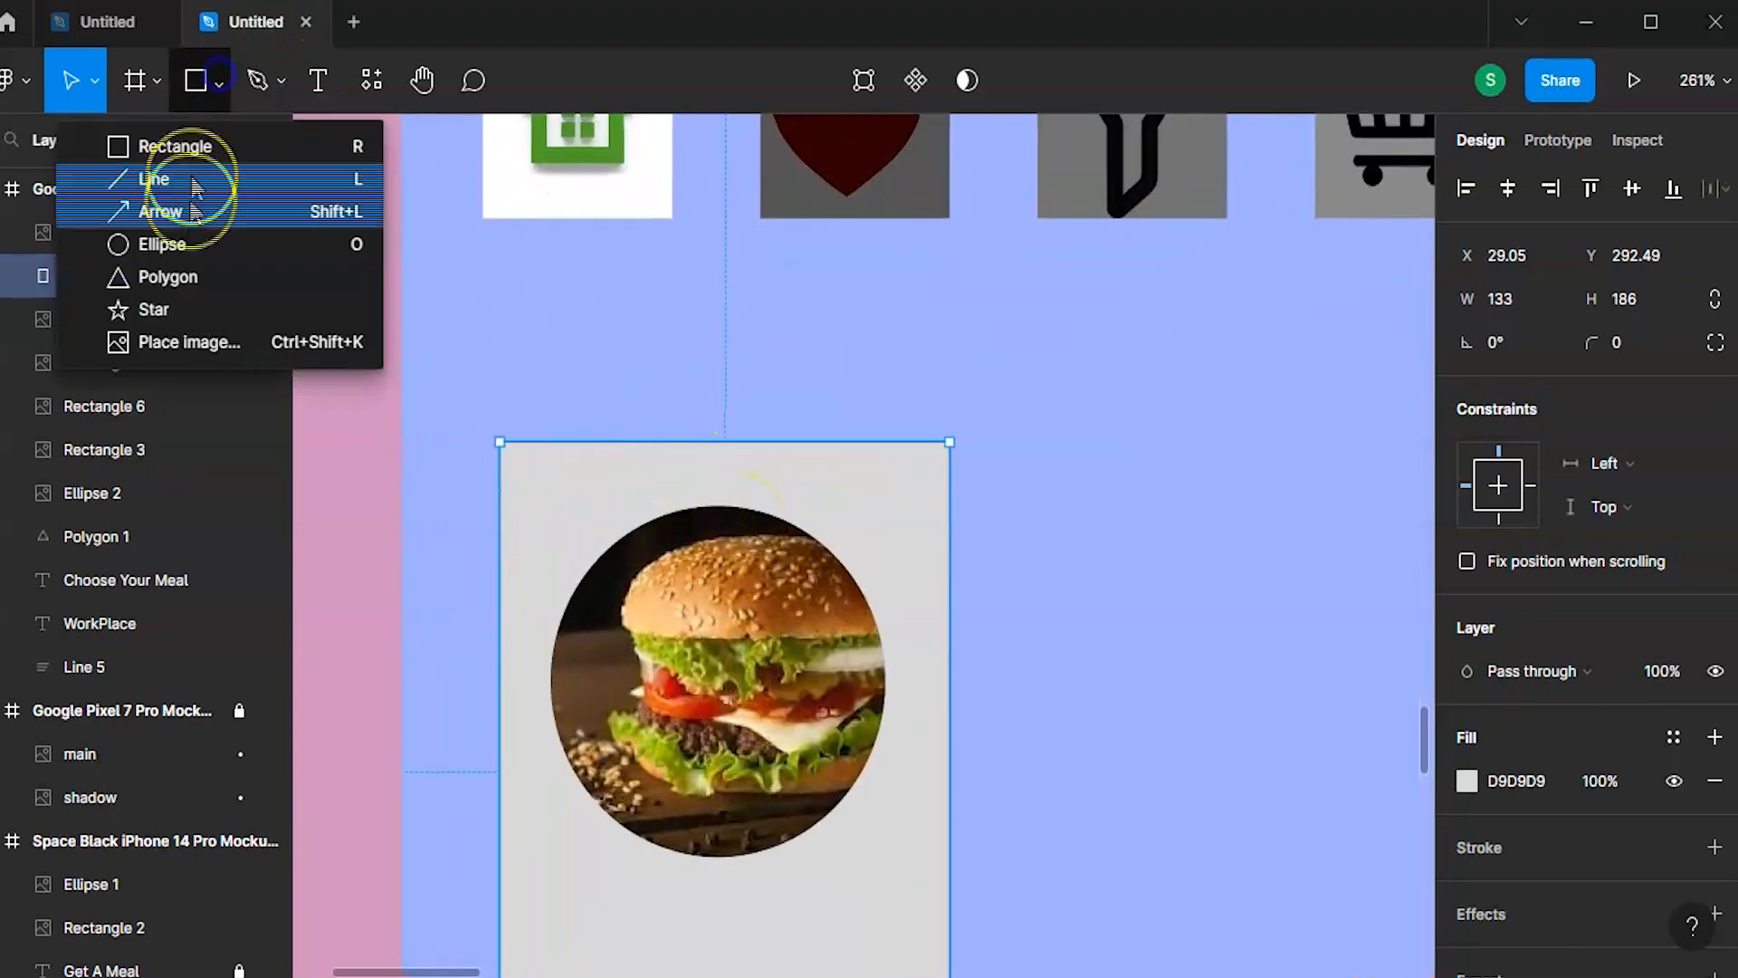
left_click(163, 236)
left_click_drag(511, 463, 560, 499)
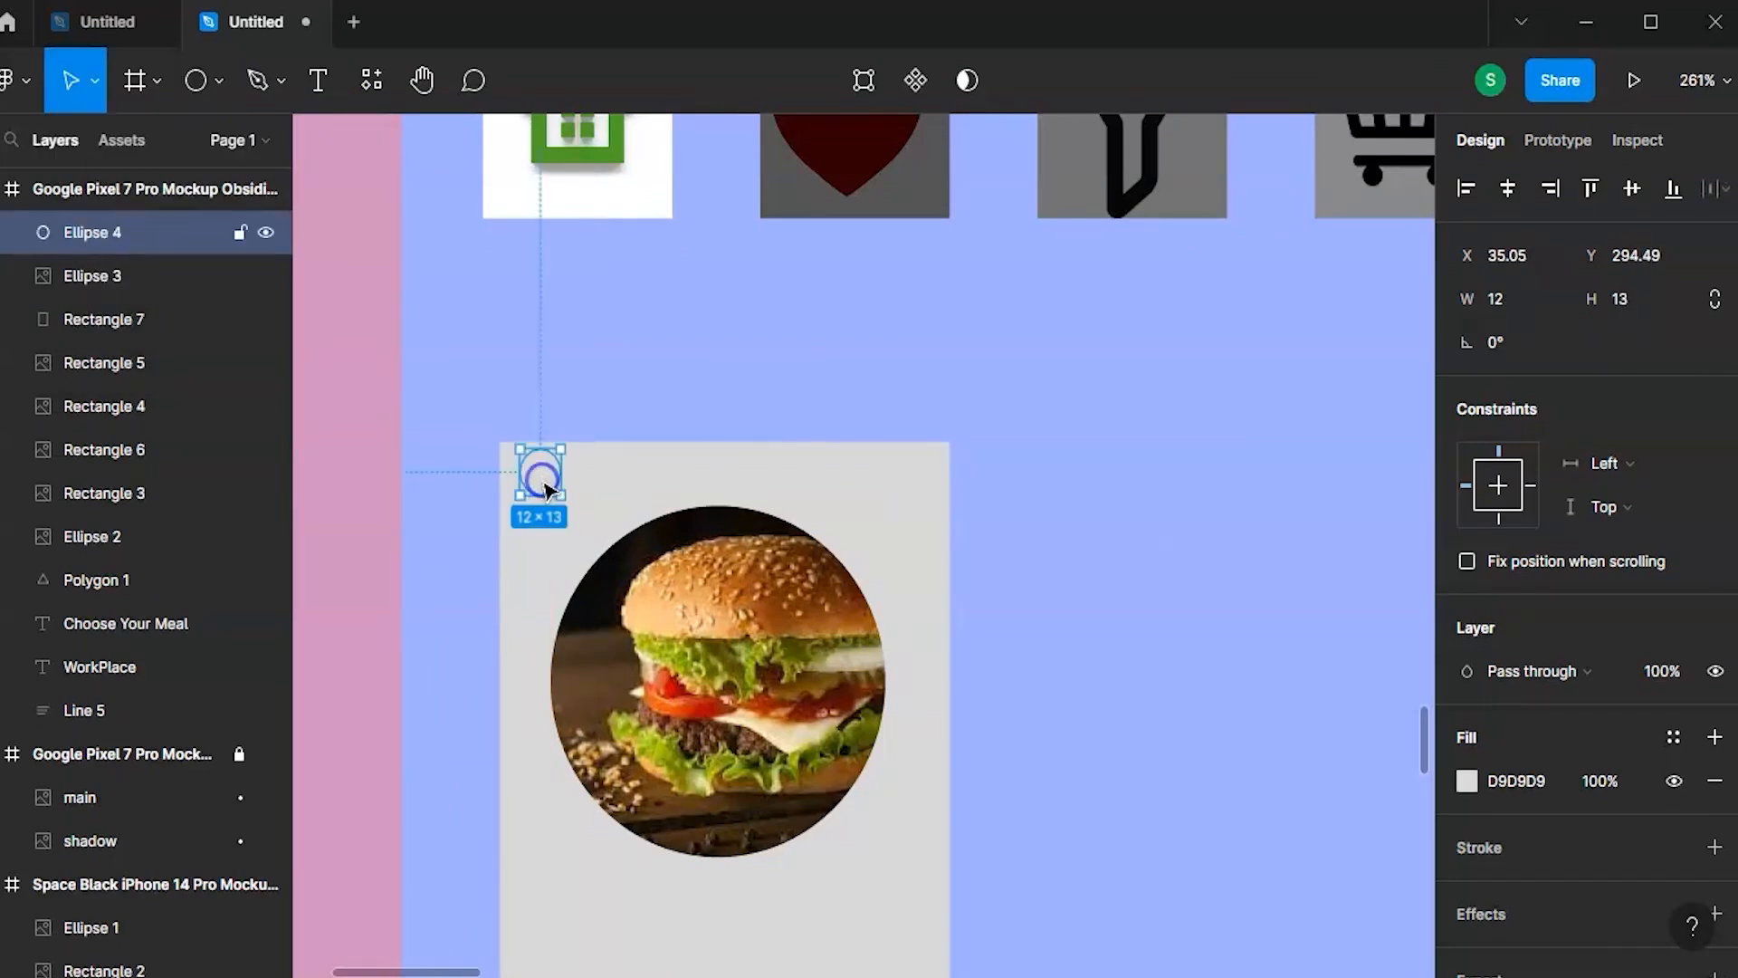
- Fill the small ellipse with green 17EC39 and resize it to 11 by 11
left_click(1467, 780)
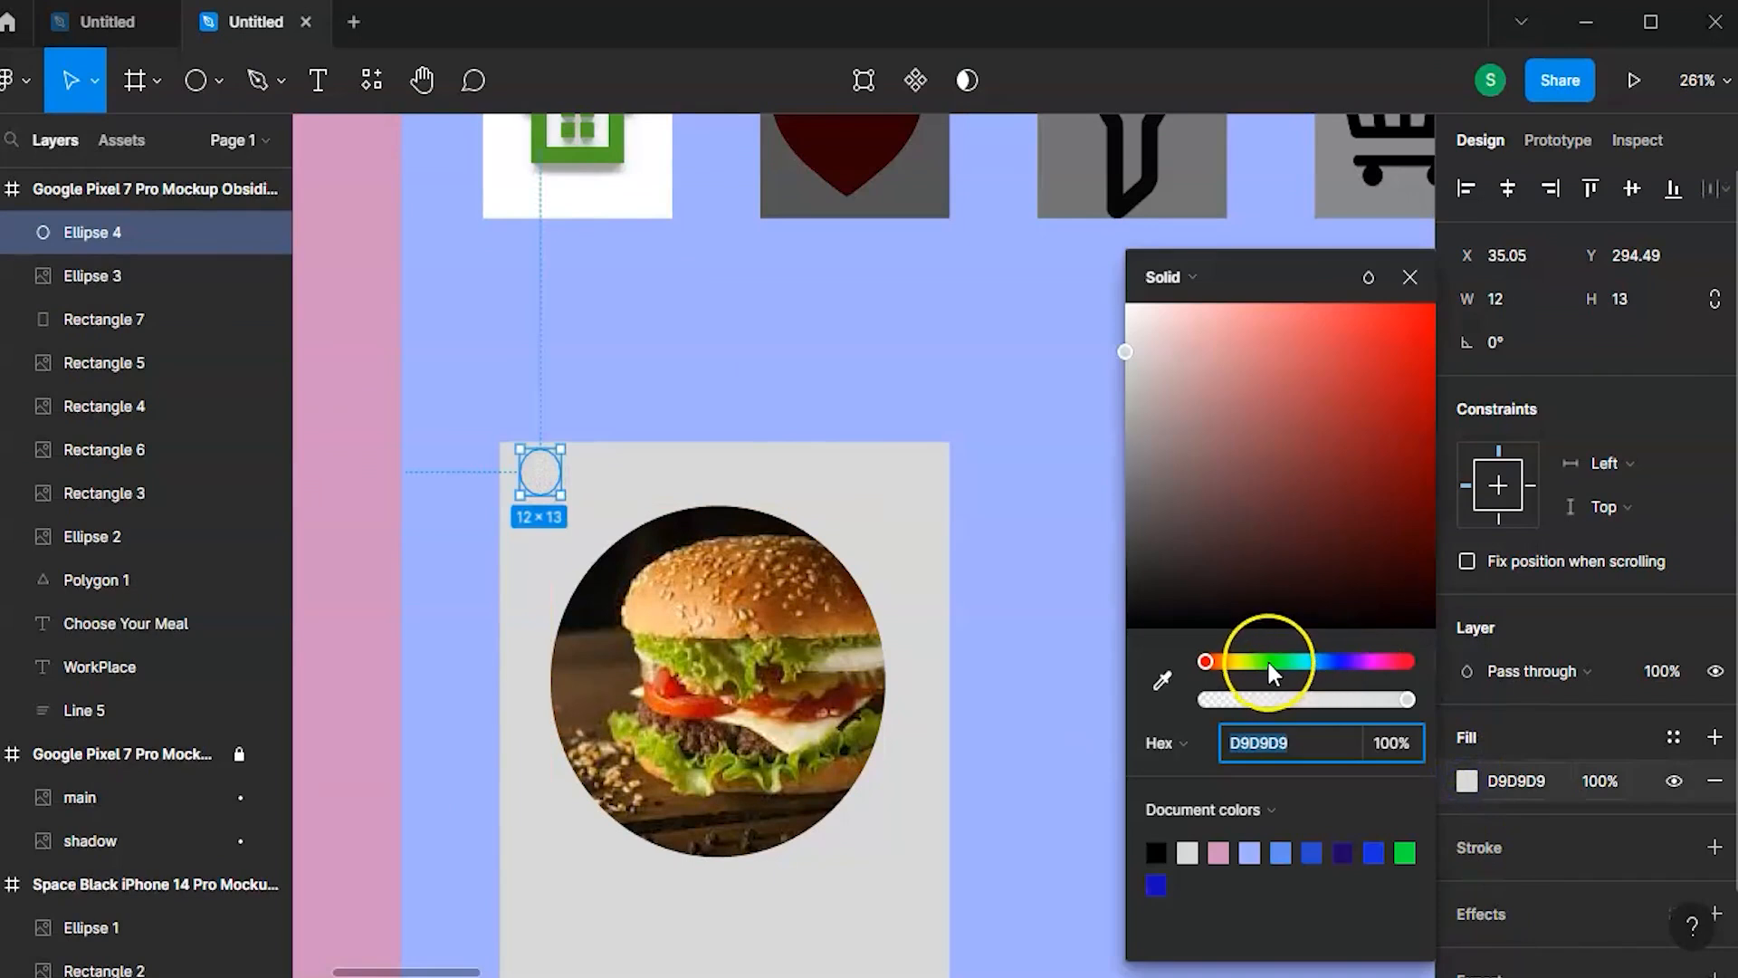
left_click_drag(1271, 666, 1278, 663)
left_click_drag(1355, 398, 1406, 328)
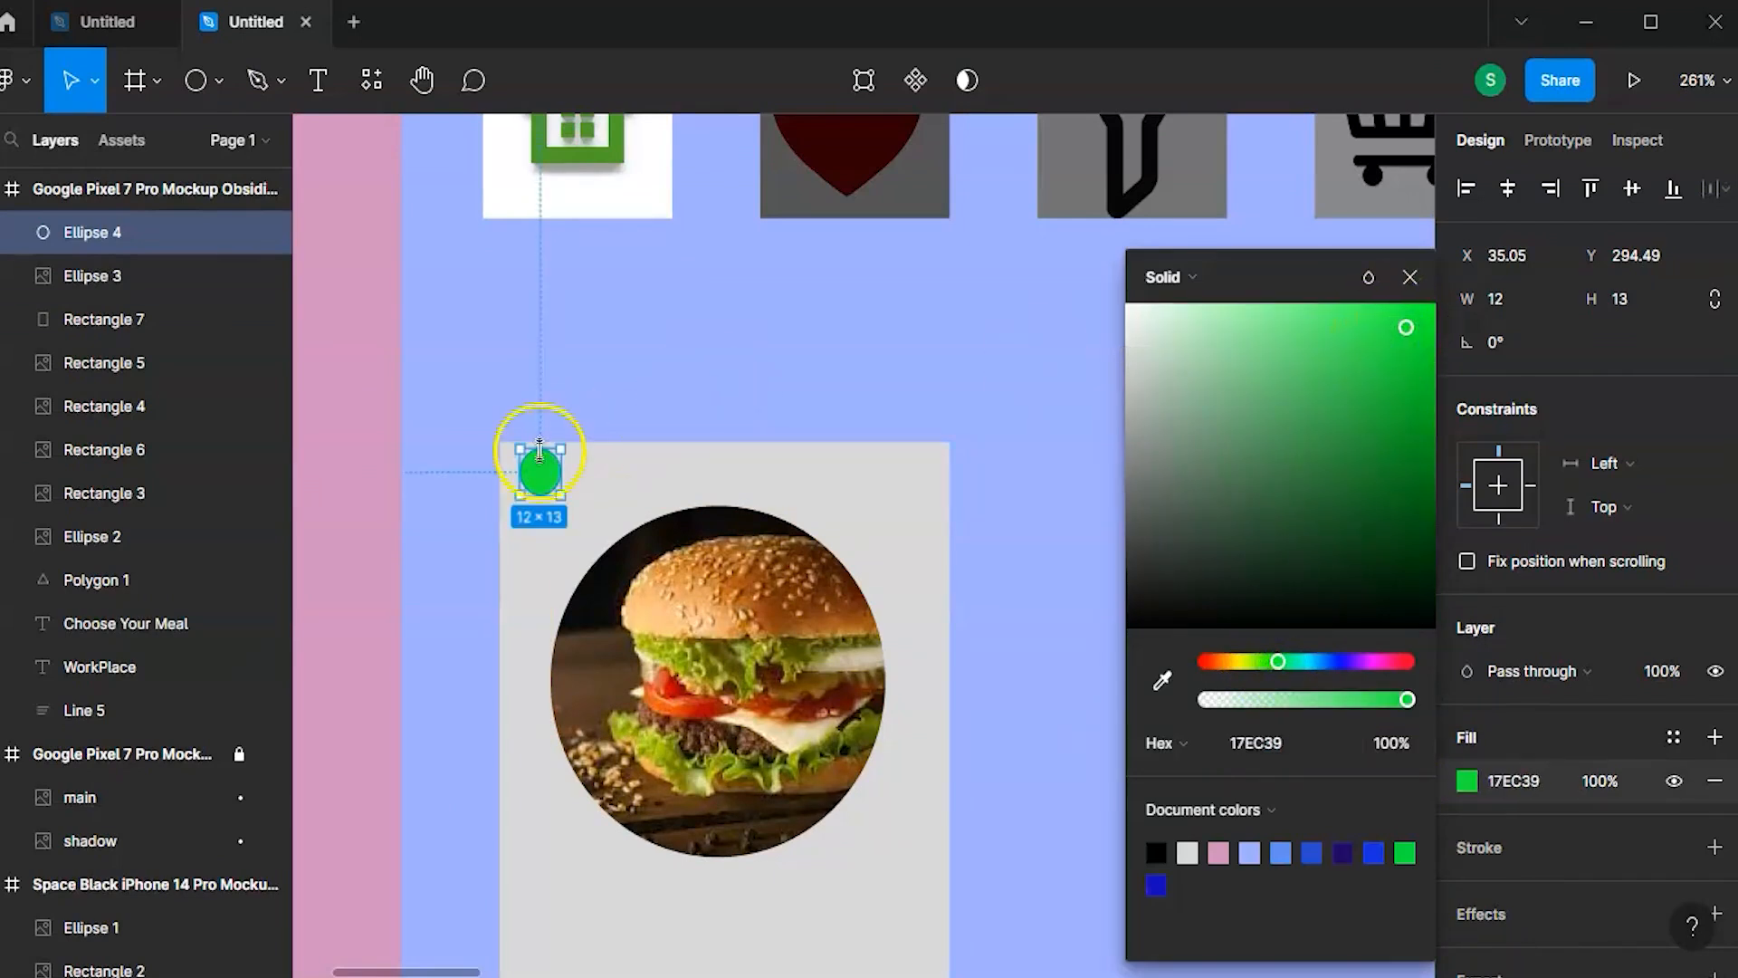
left_click_drag(561, 457, 555, 456)
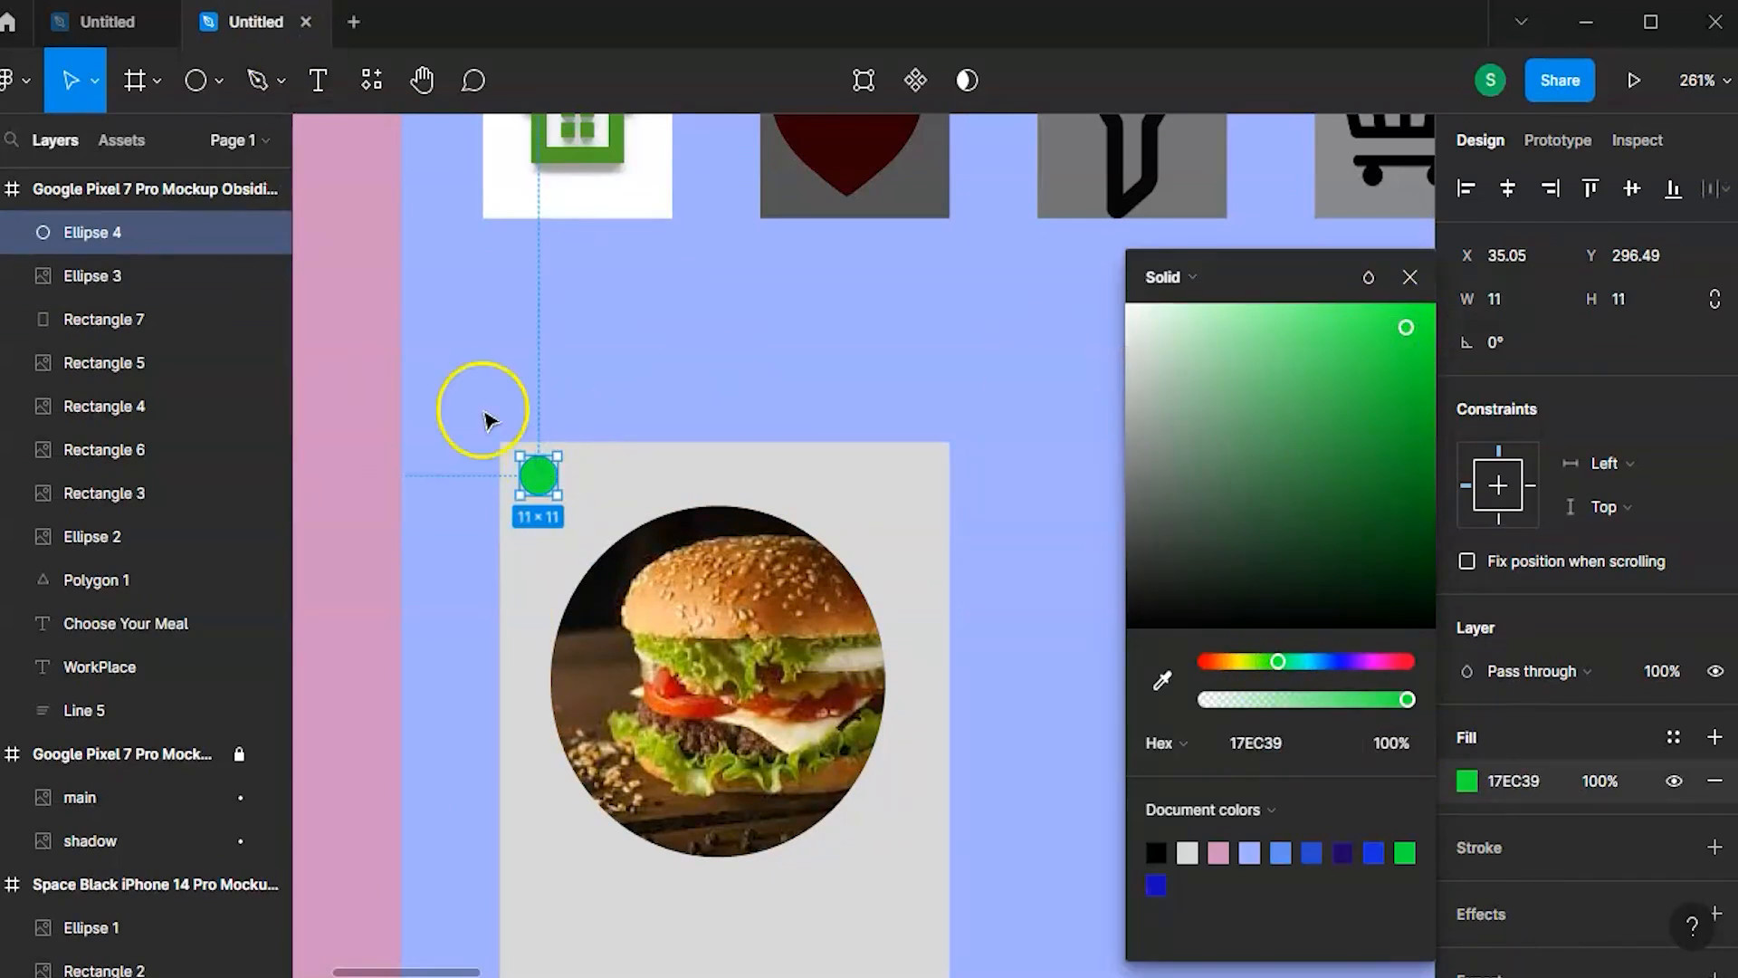
- Add a 19 by 19 circle with the red heart image in the card's upper-right corner, at about X 141, Y 296
left_click(1410, 277)
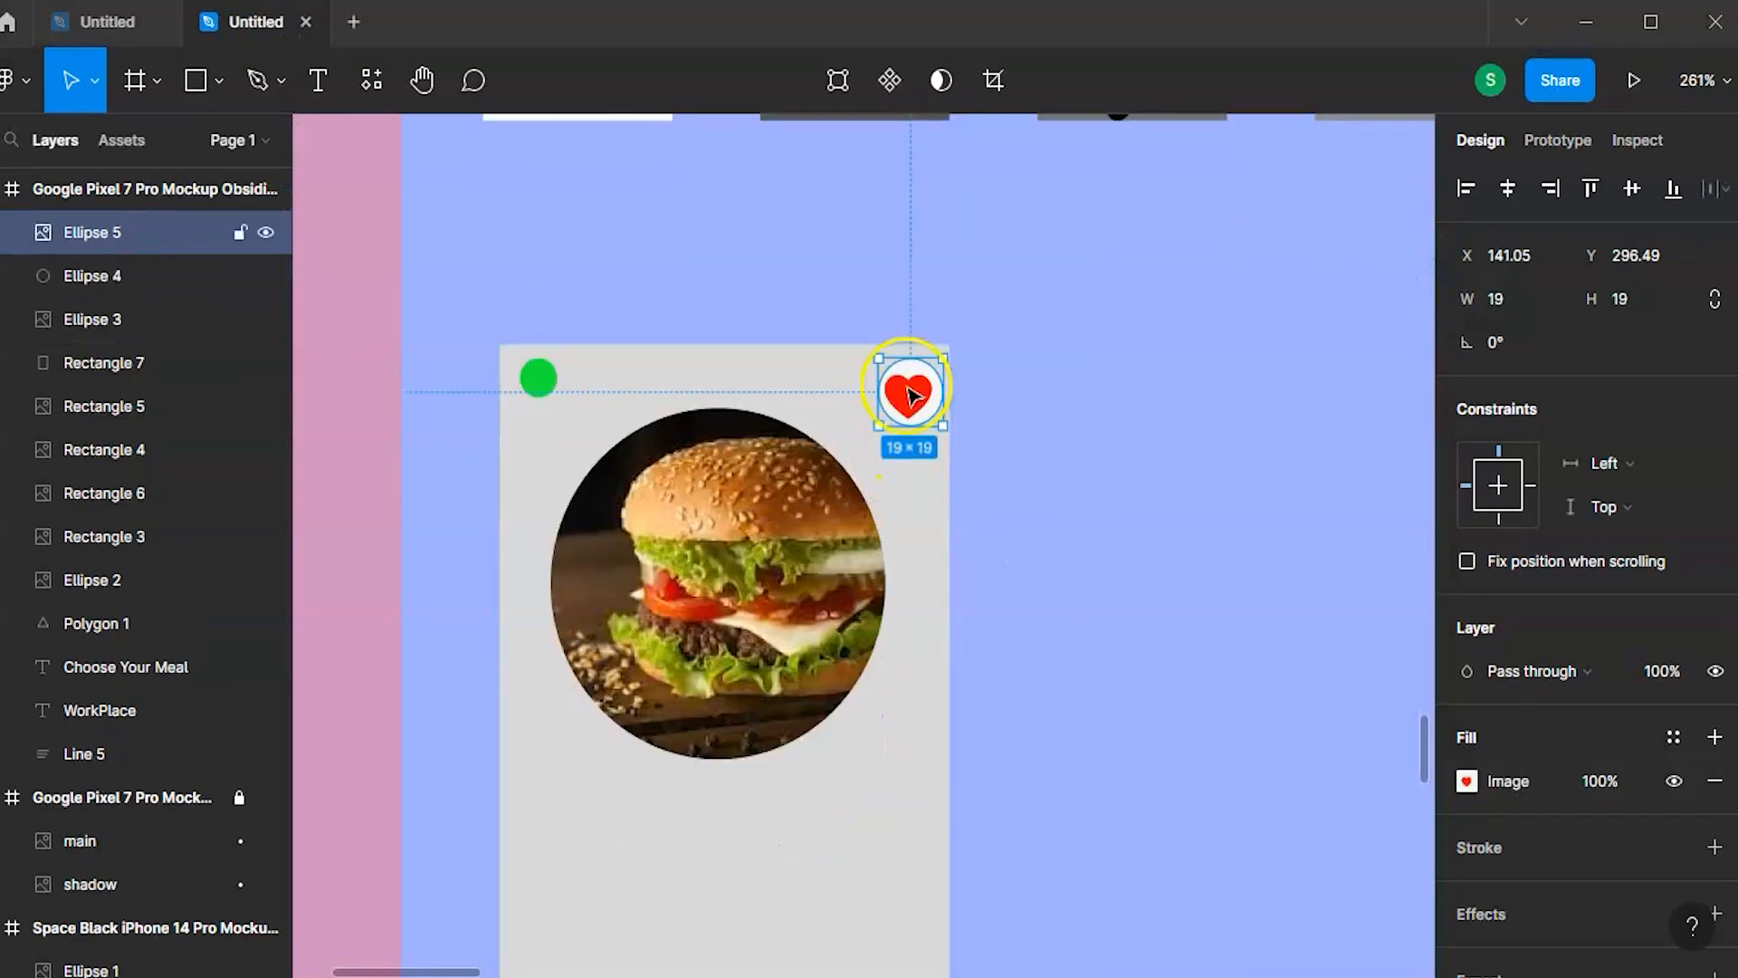
scroll(910, 395, "right", 3)
scroll(849, 523, "down", 5, "ctrl")
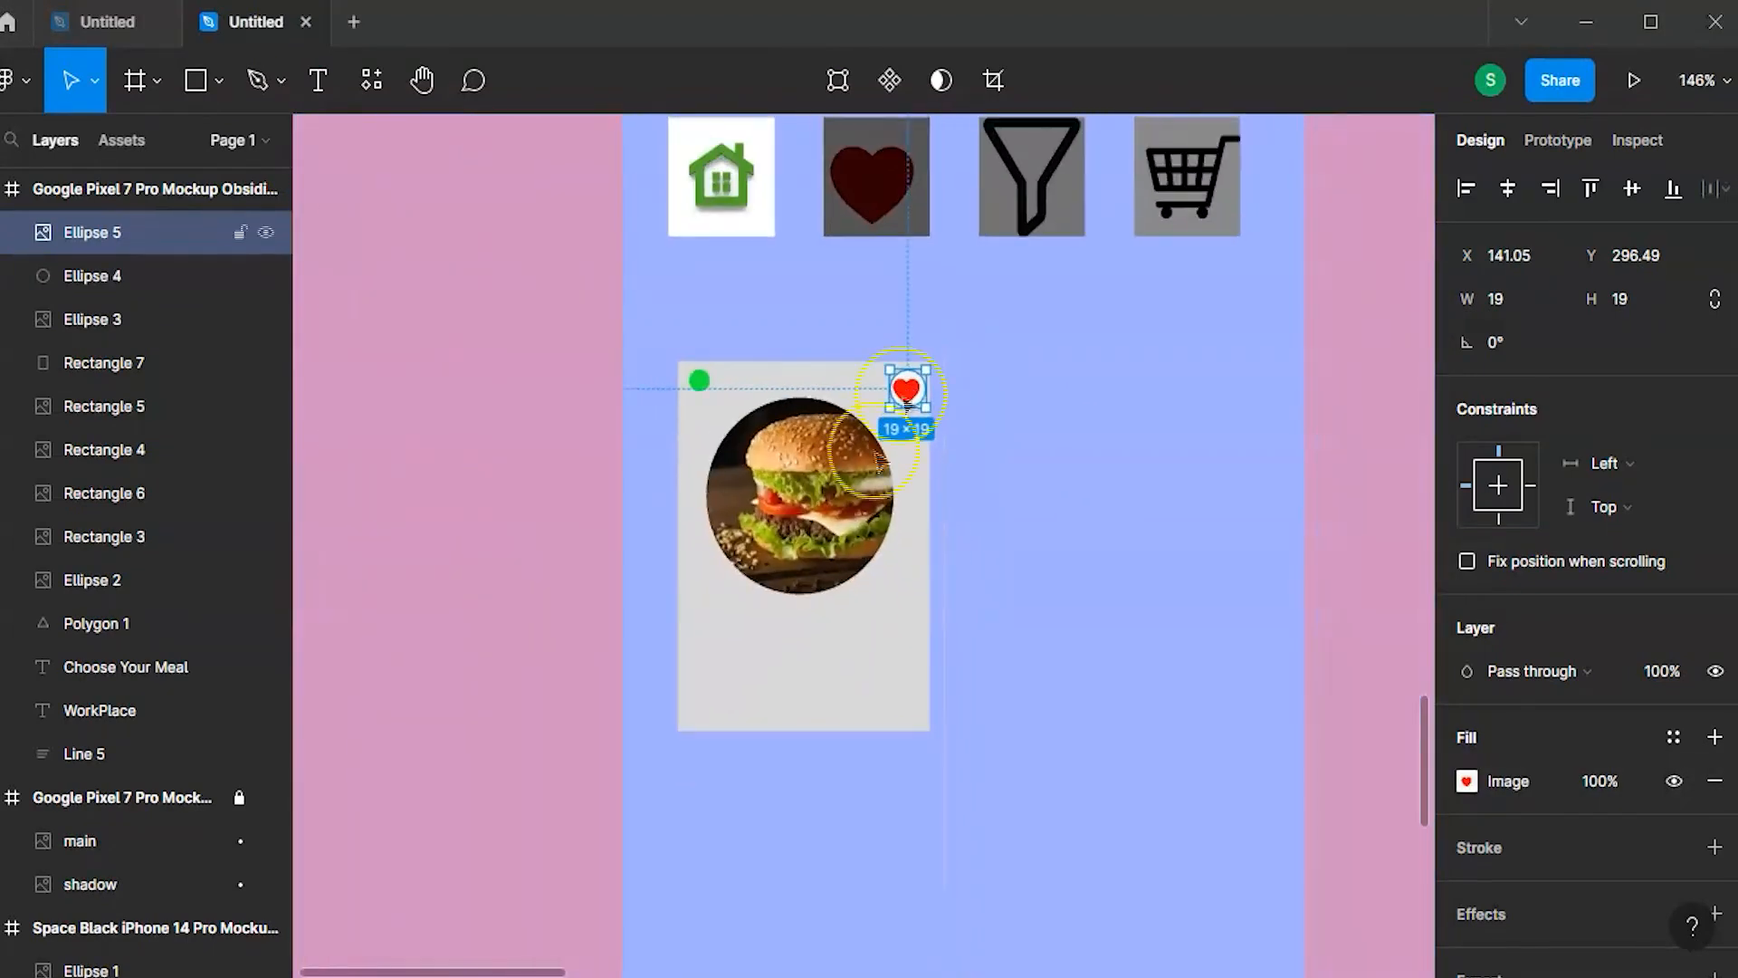
- Add the text Veg Burger on the card below the burger photo, at about X 45, Y 424
scroll(849, 523, "up", 1)
scroll(849, 523, "down", 1)
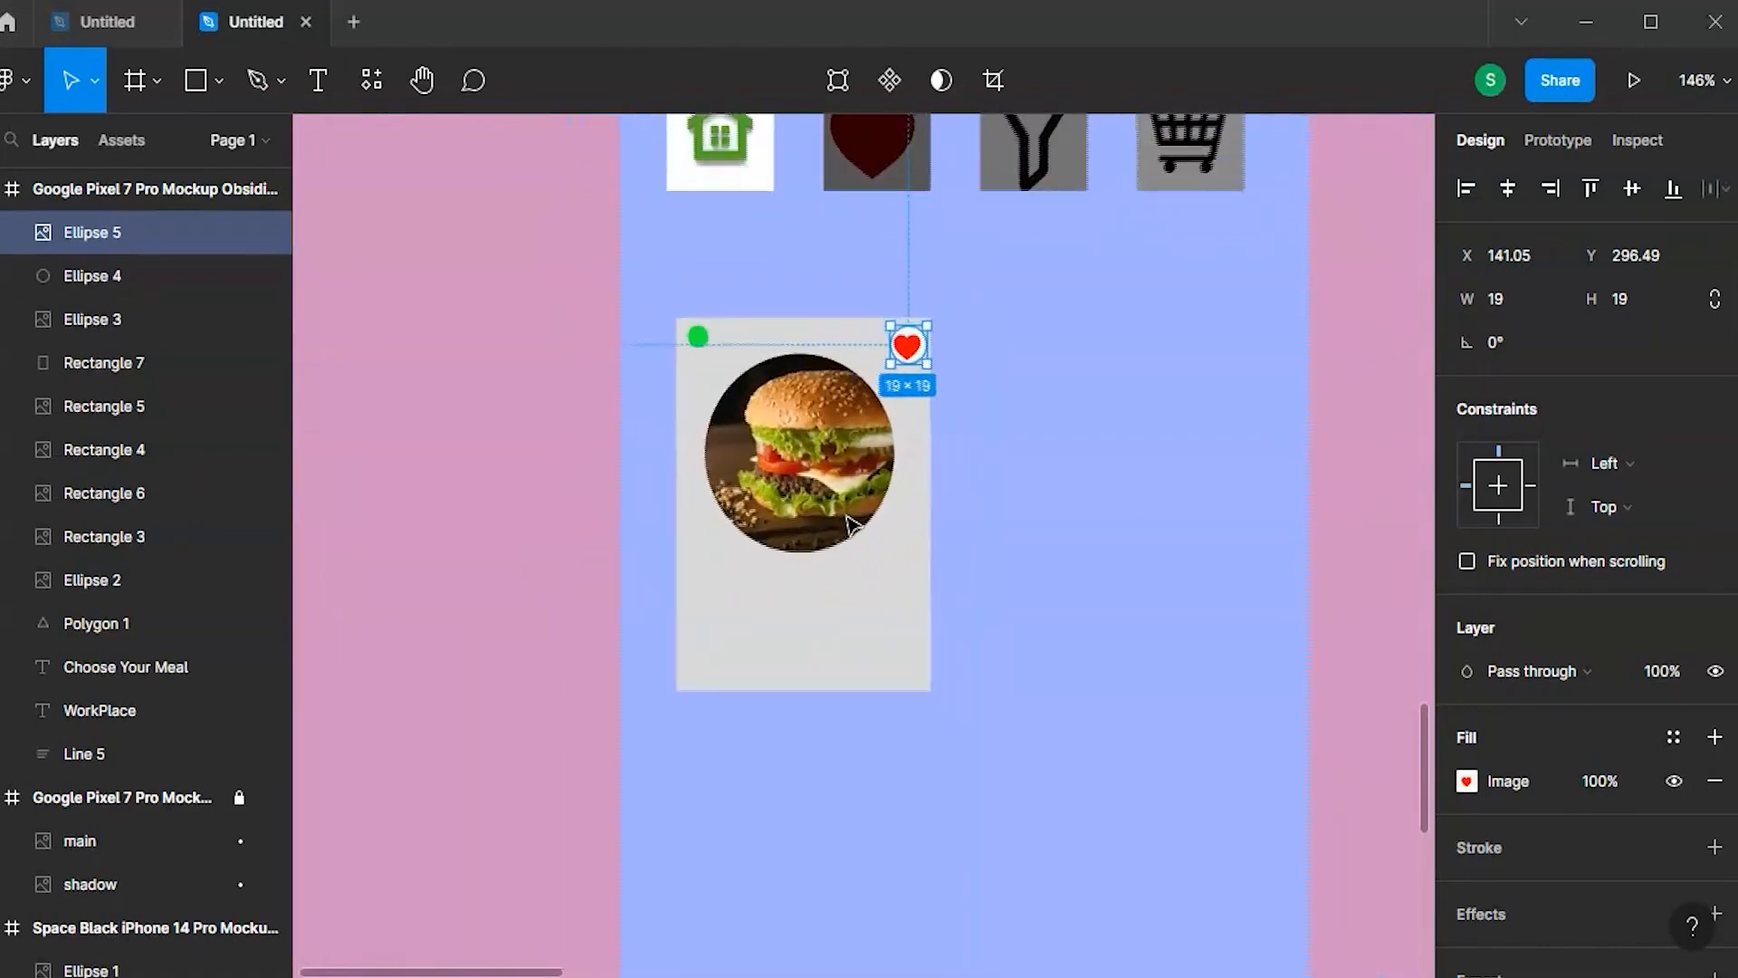
left_click(330, 94)
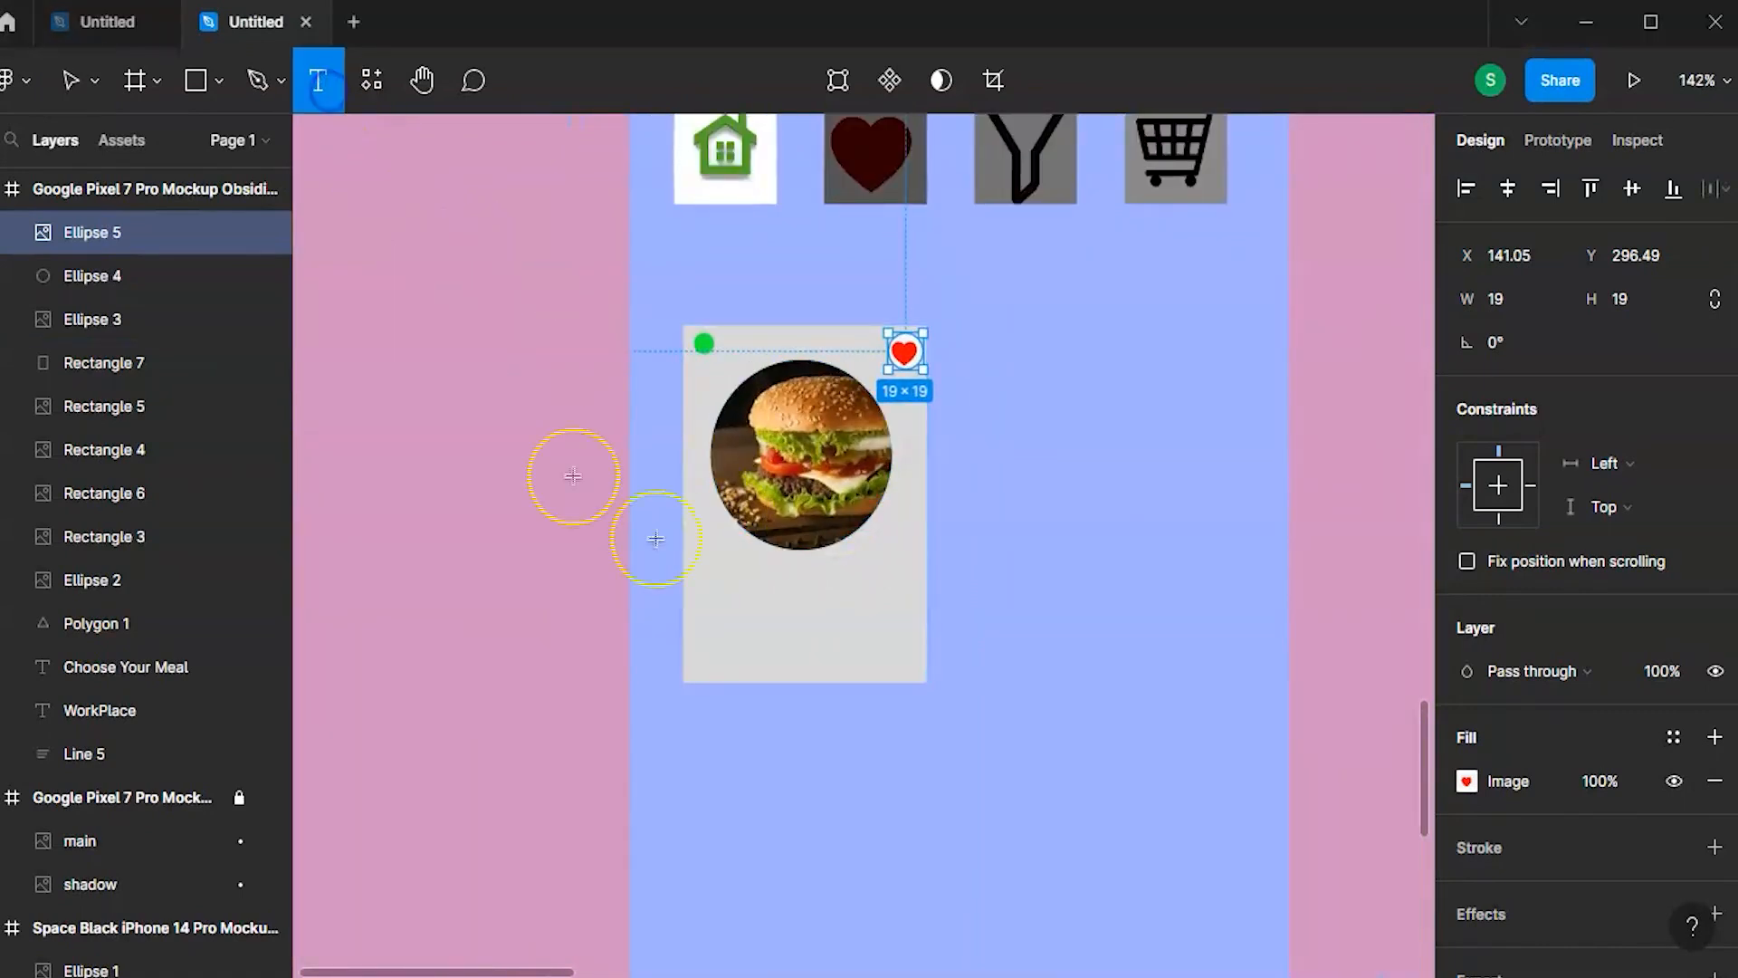
left_click(714, 581)
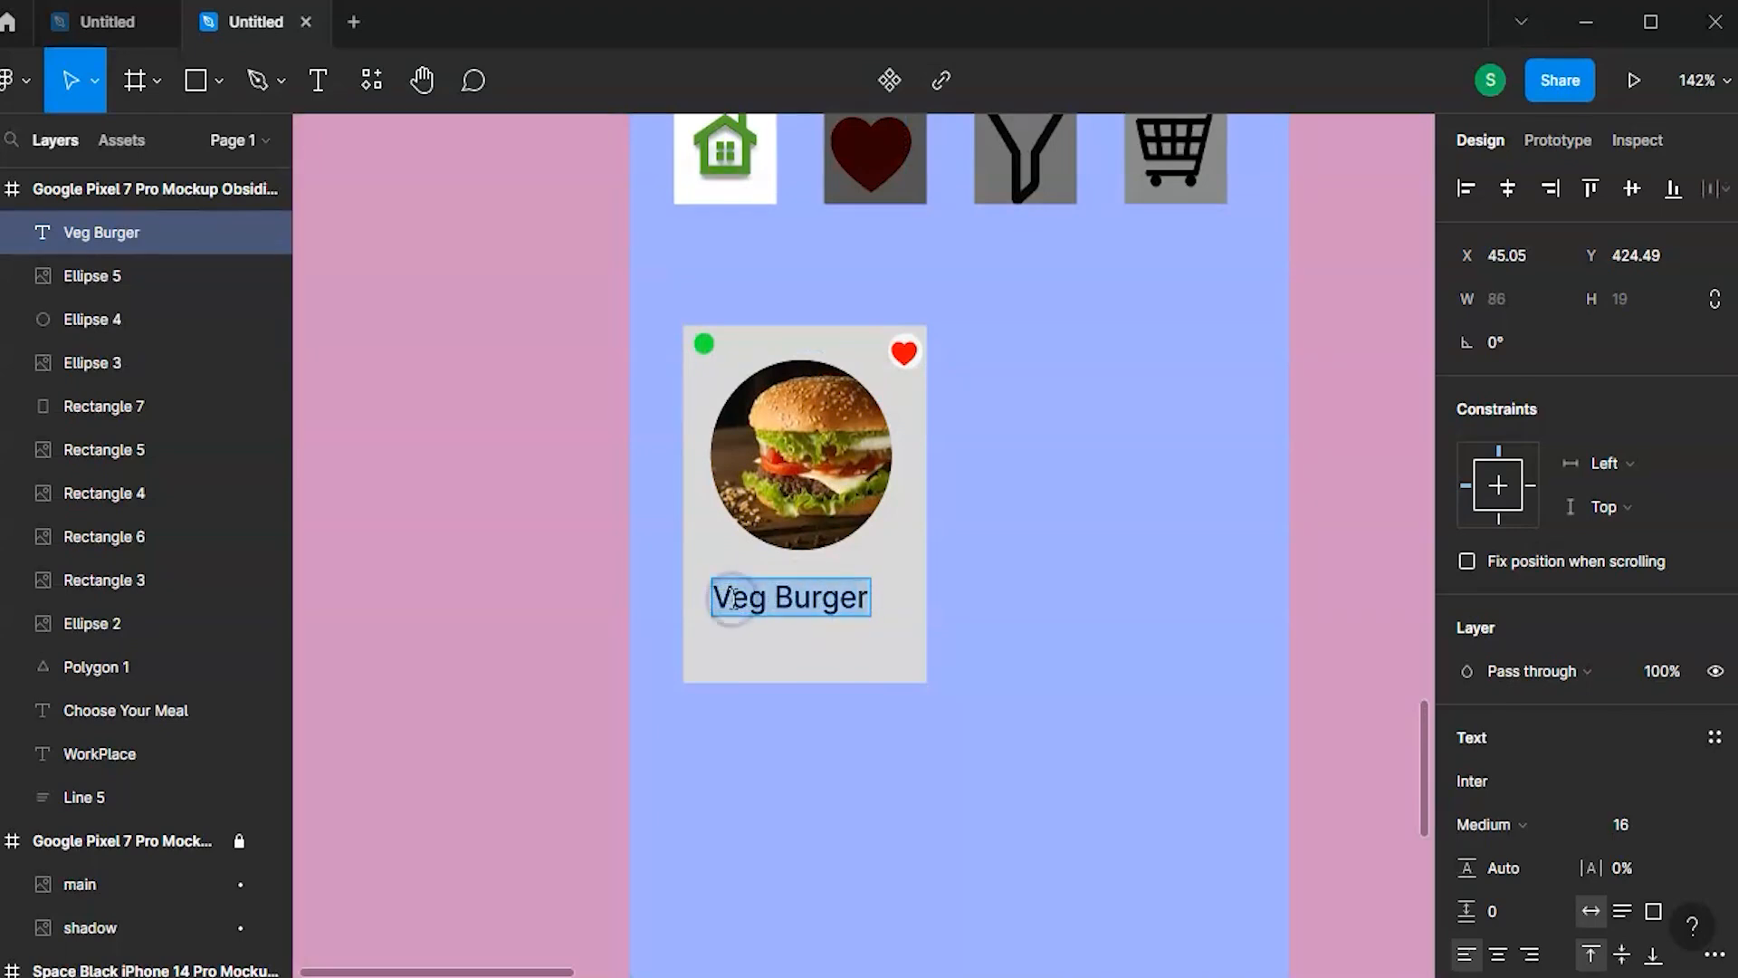
- Set the Veg Burger text to size 14 with the Regular weight
left_click(1690, 820)
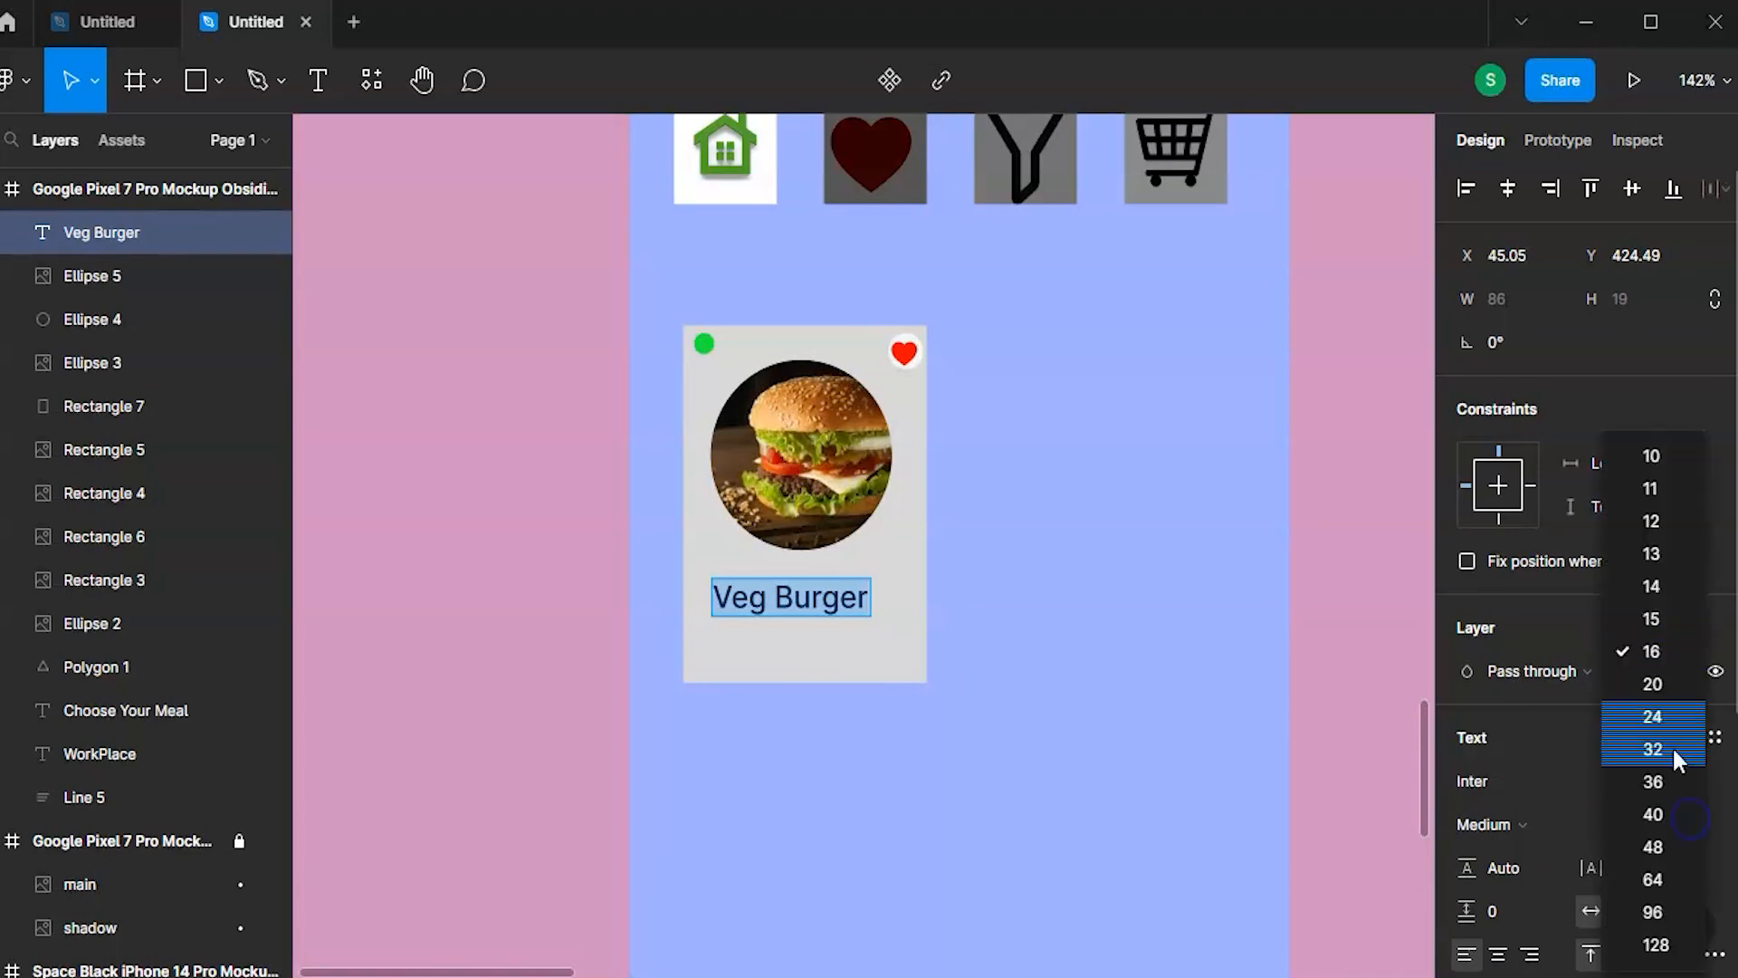
left_click(1652, 586)
left_click(1517, 826)
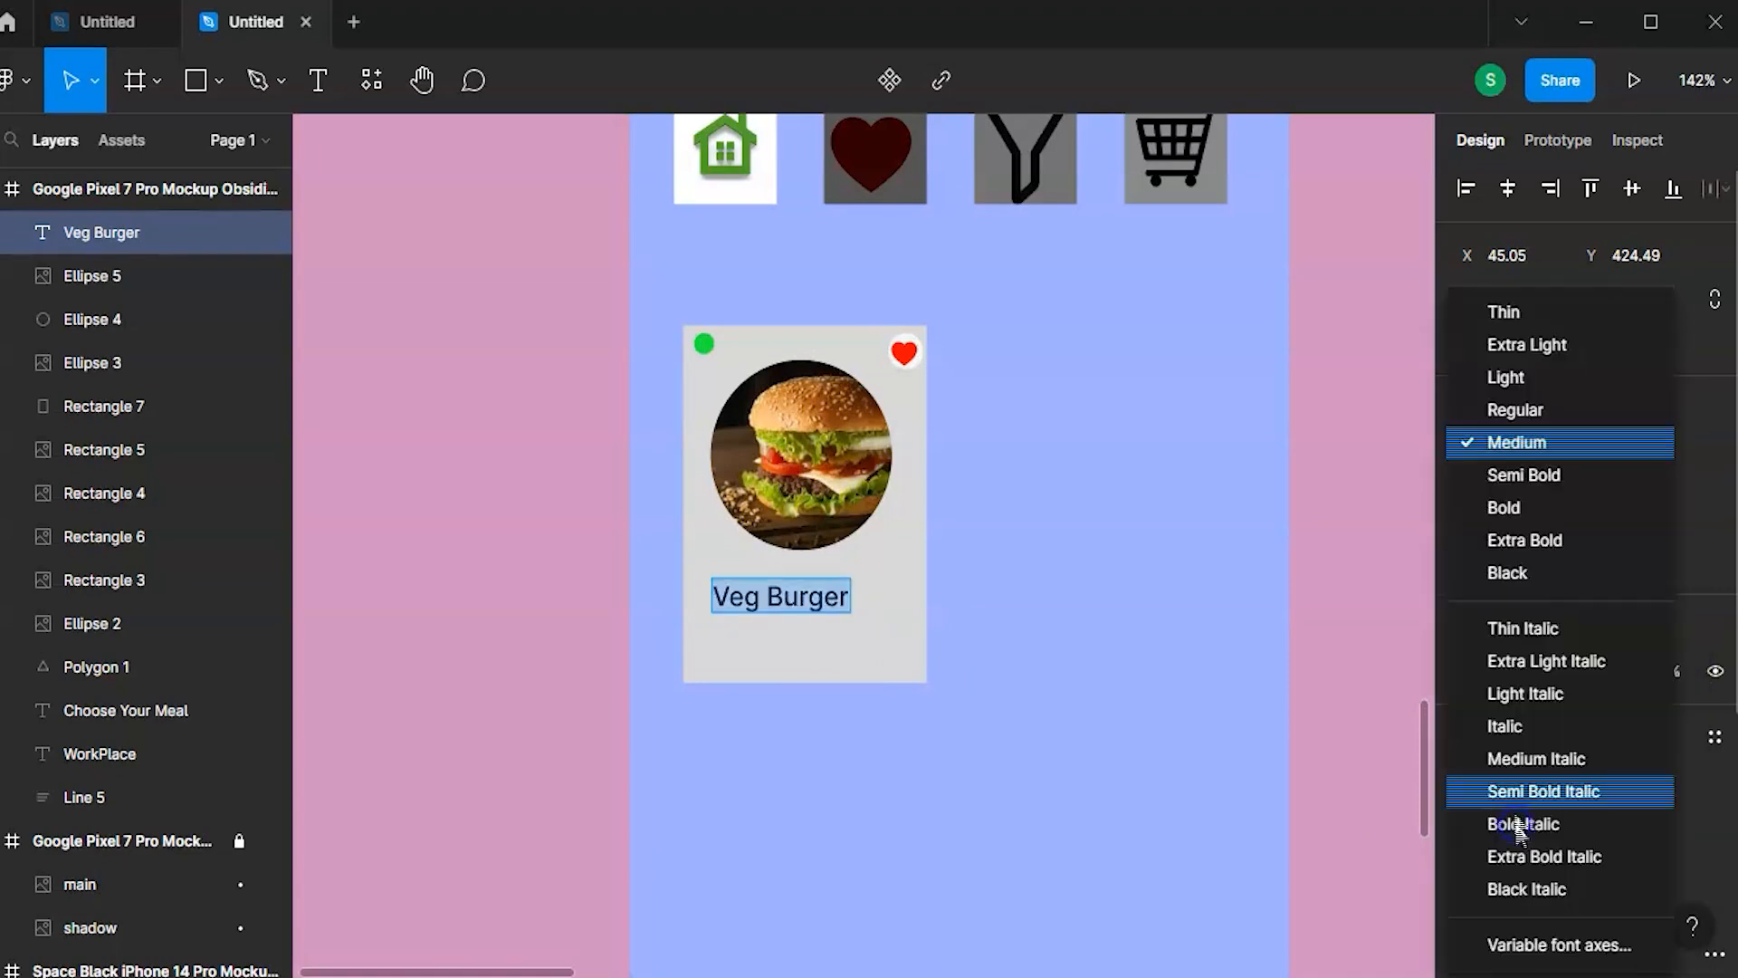
left_click(1516, 410)
left_click(835, 589)
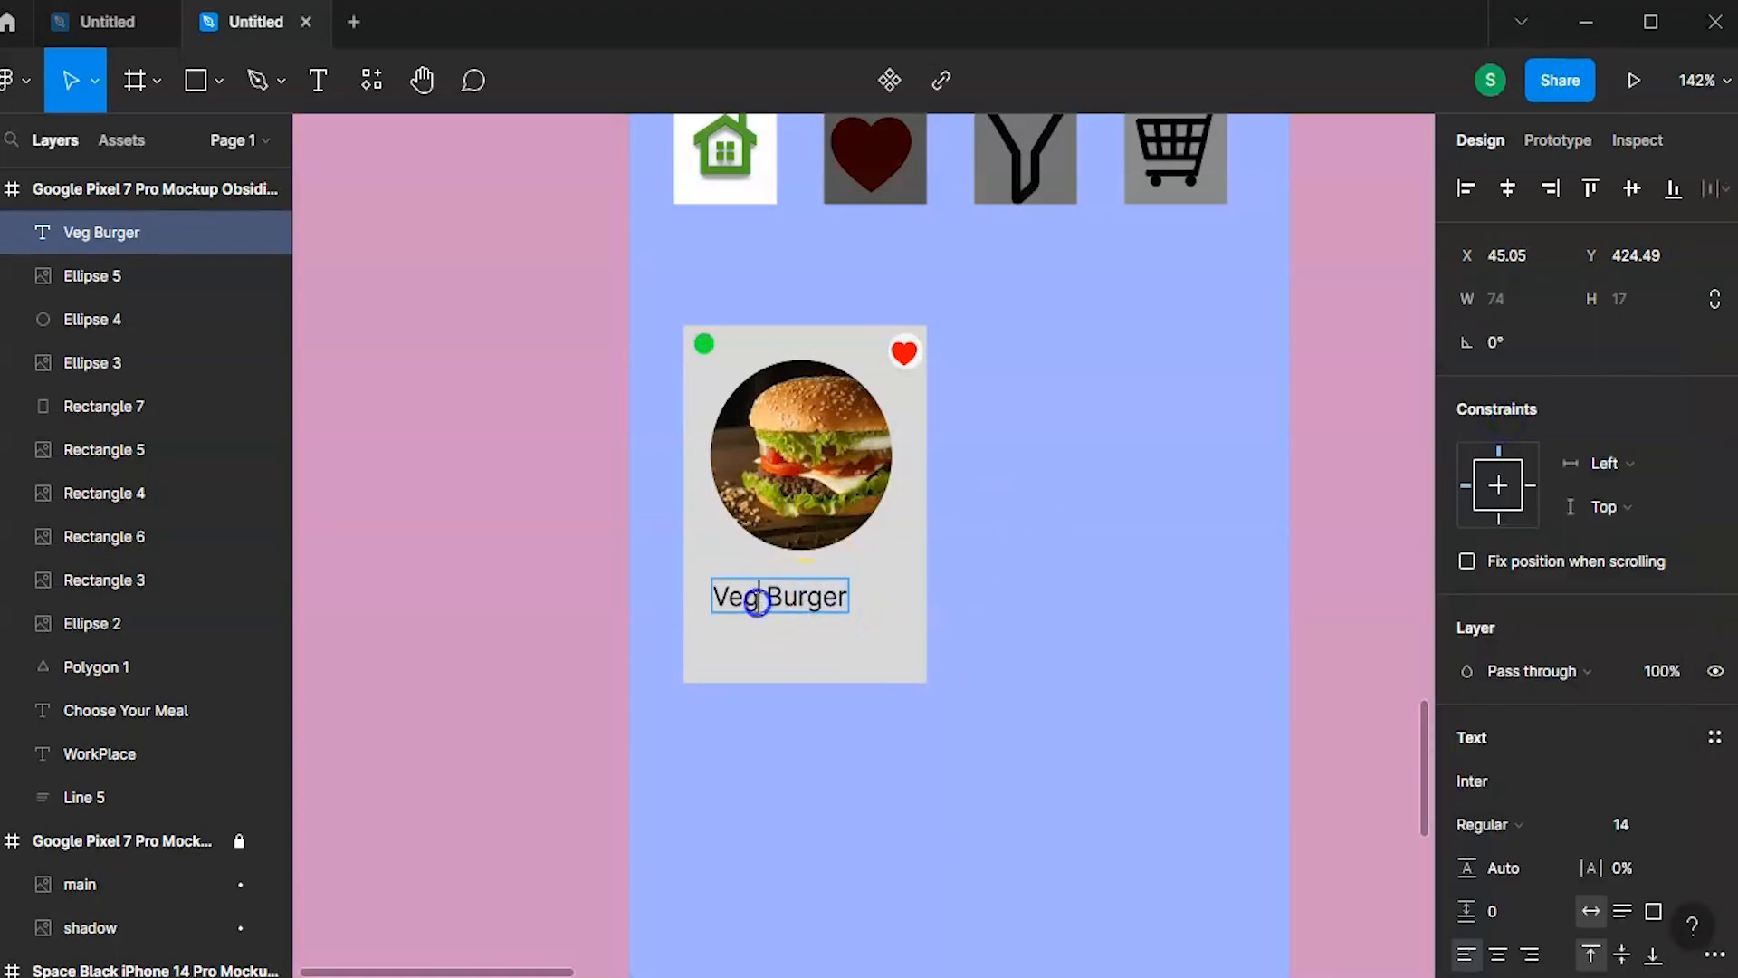
- Shift the burger card's background up to about Y 288 and move the Veg Burger text to about X 40, Y 416
left_click_drag(779, 619, 776, 589)
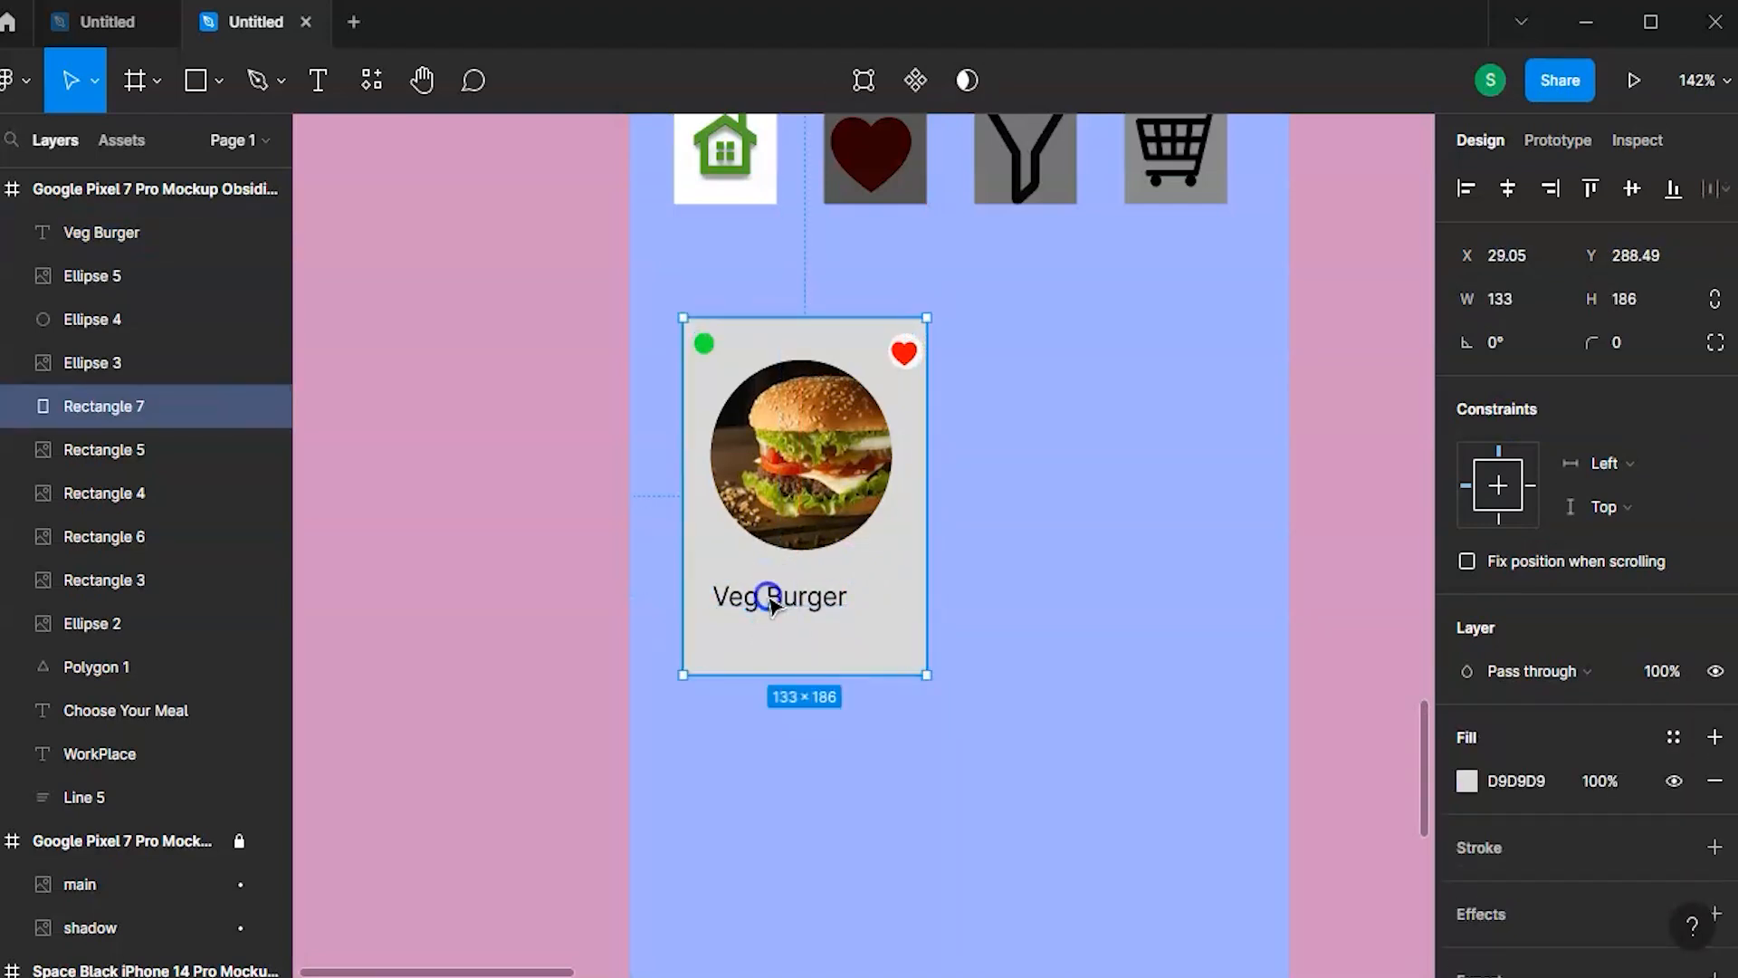
left_click(773, 595)
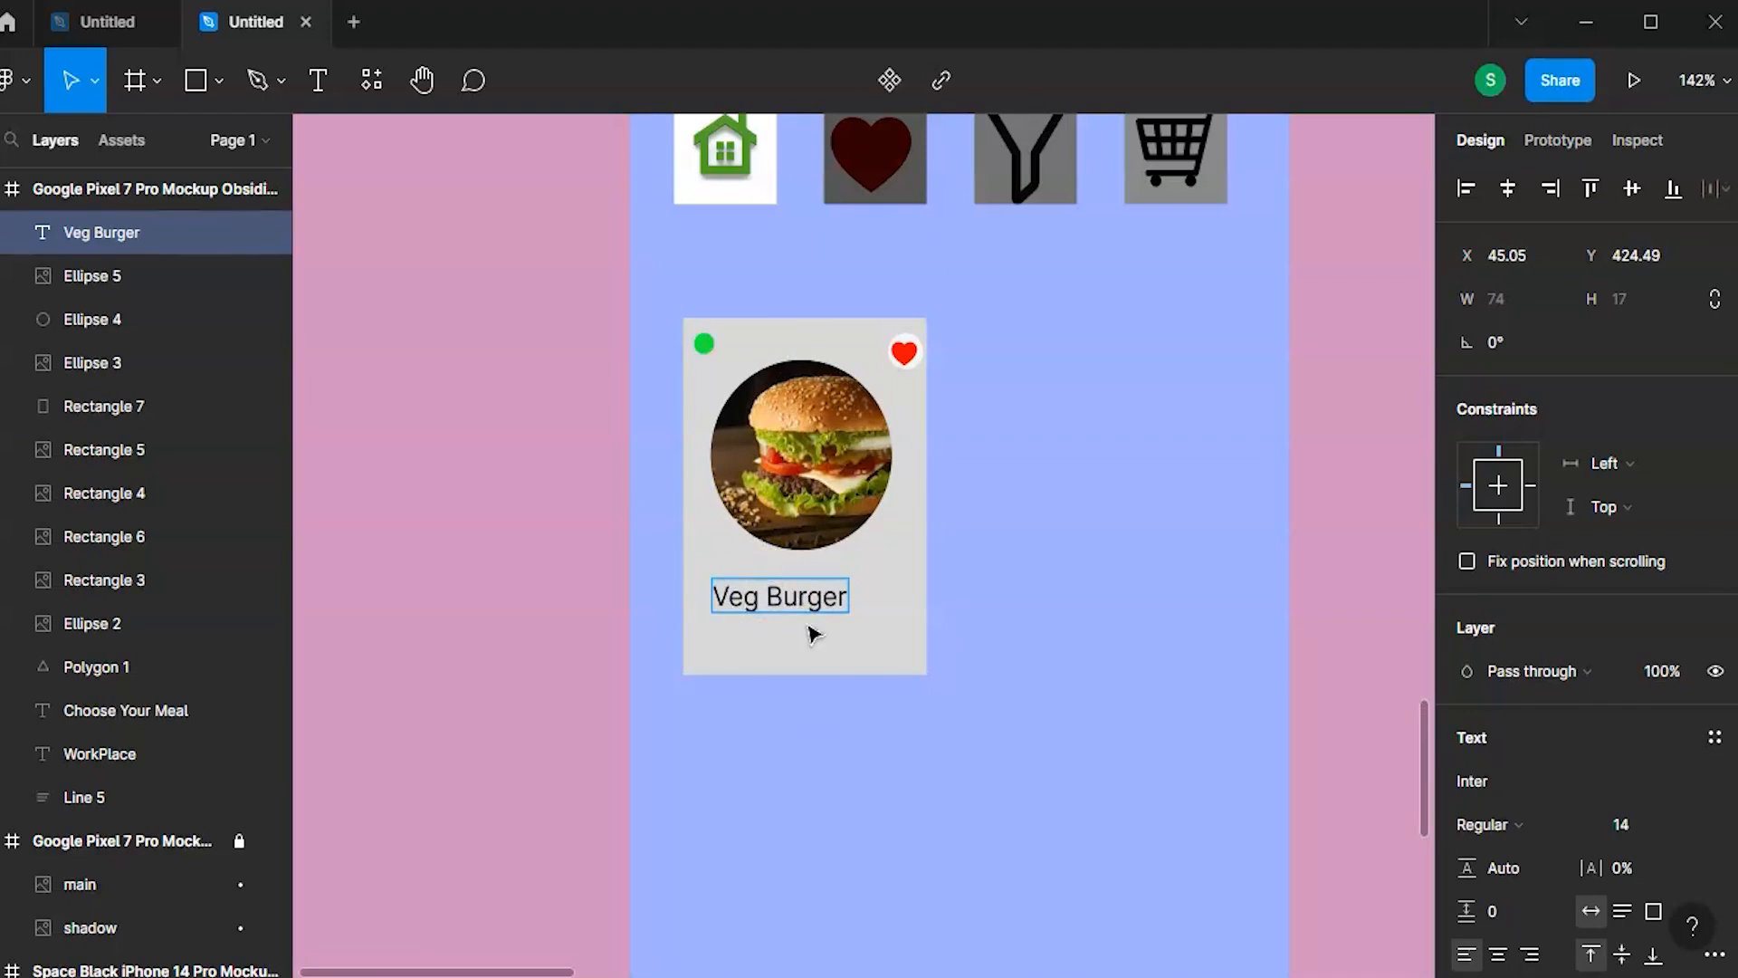
key("Escape")
left_click_drag(840, 605, 832, 589)
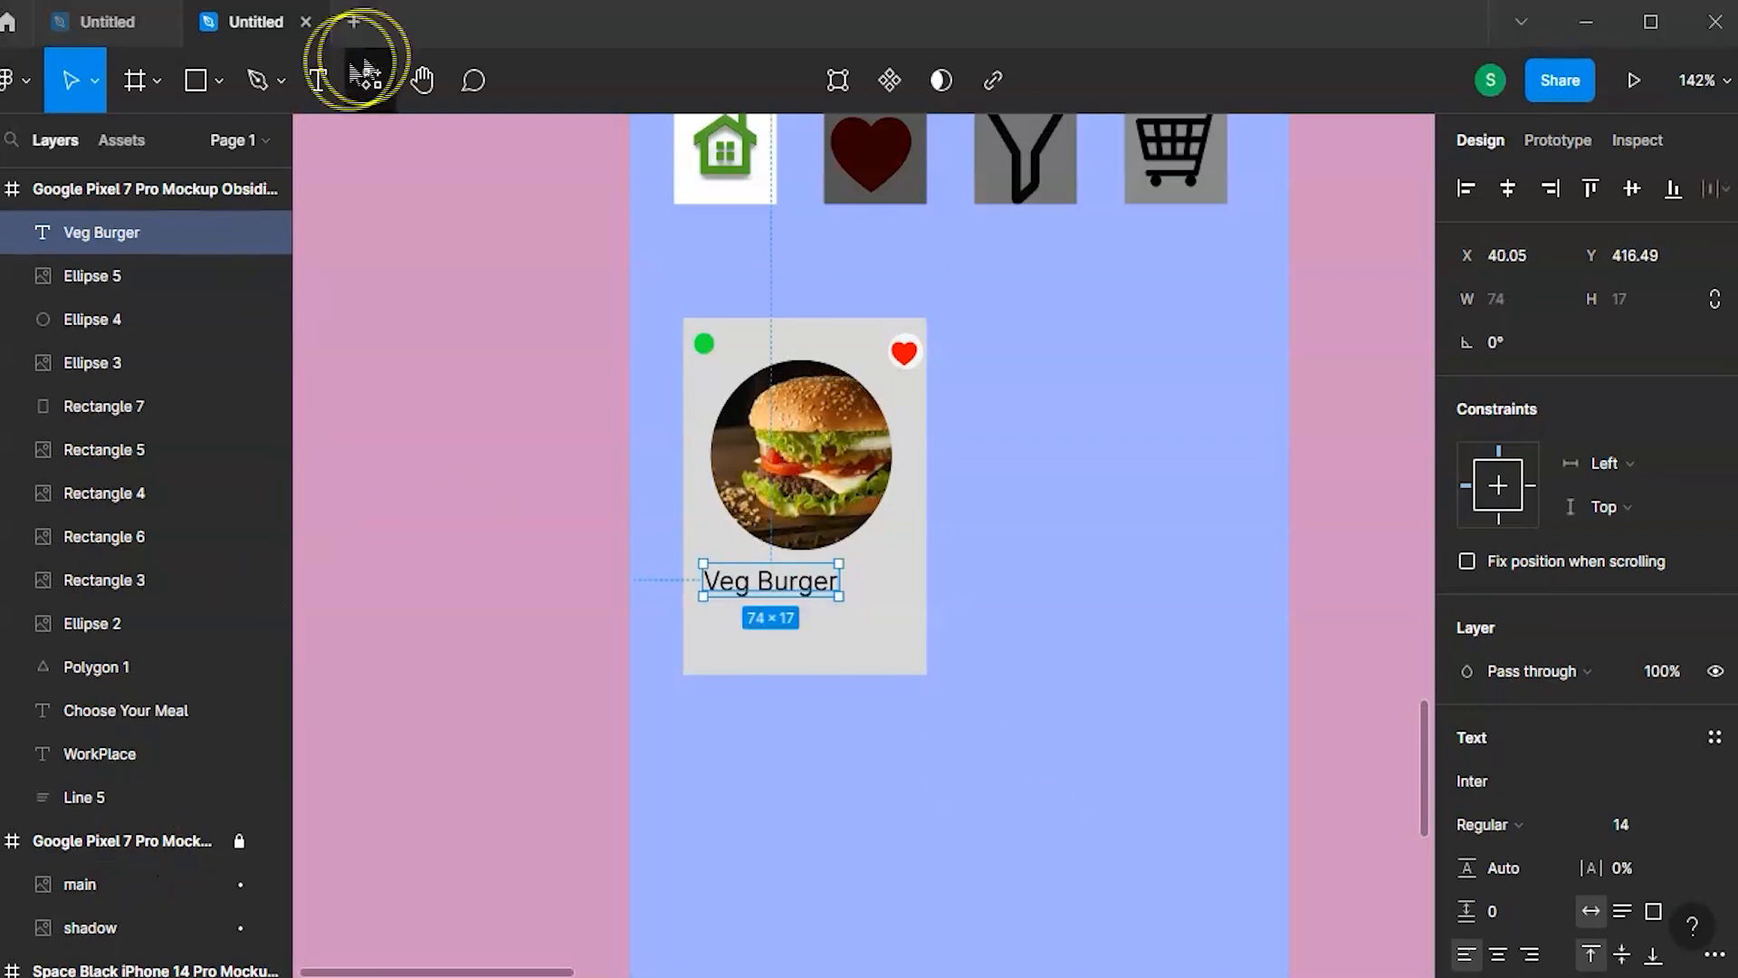
- Add the price text $10.00 in Italic, size 16, below the Veg Burger label at about X 41, Y 443
left_click(319, 81)
left_click(705, 633)
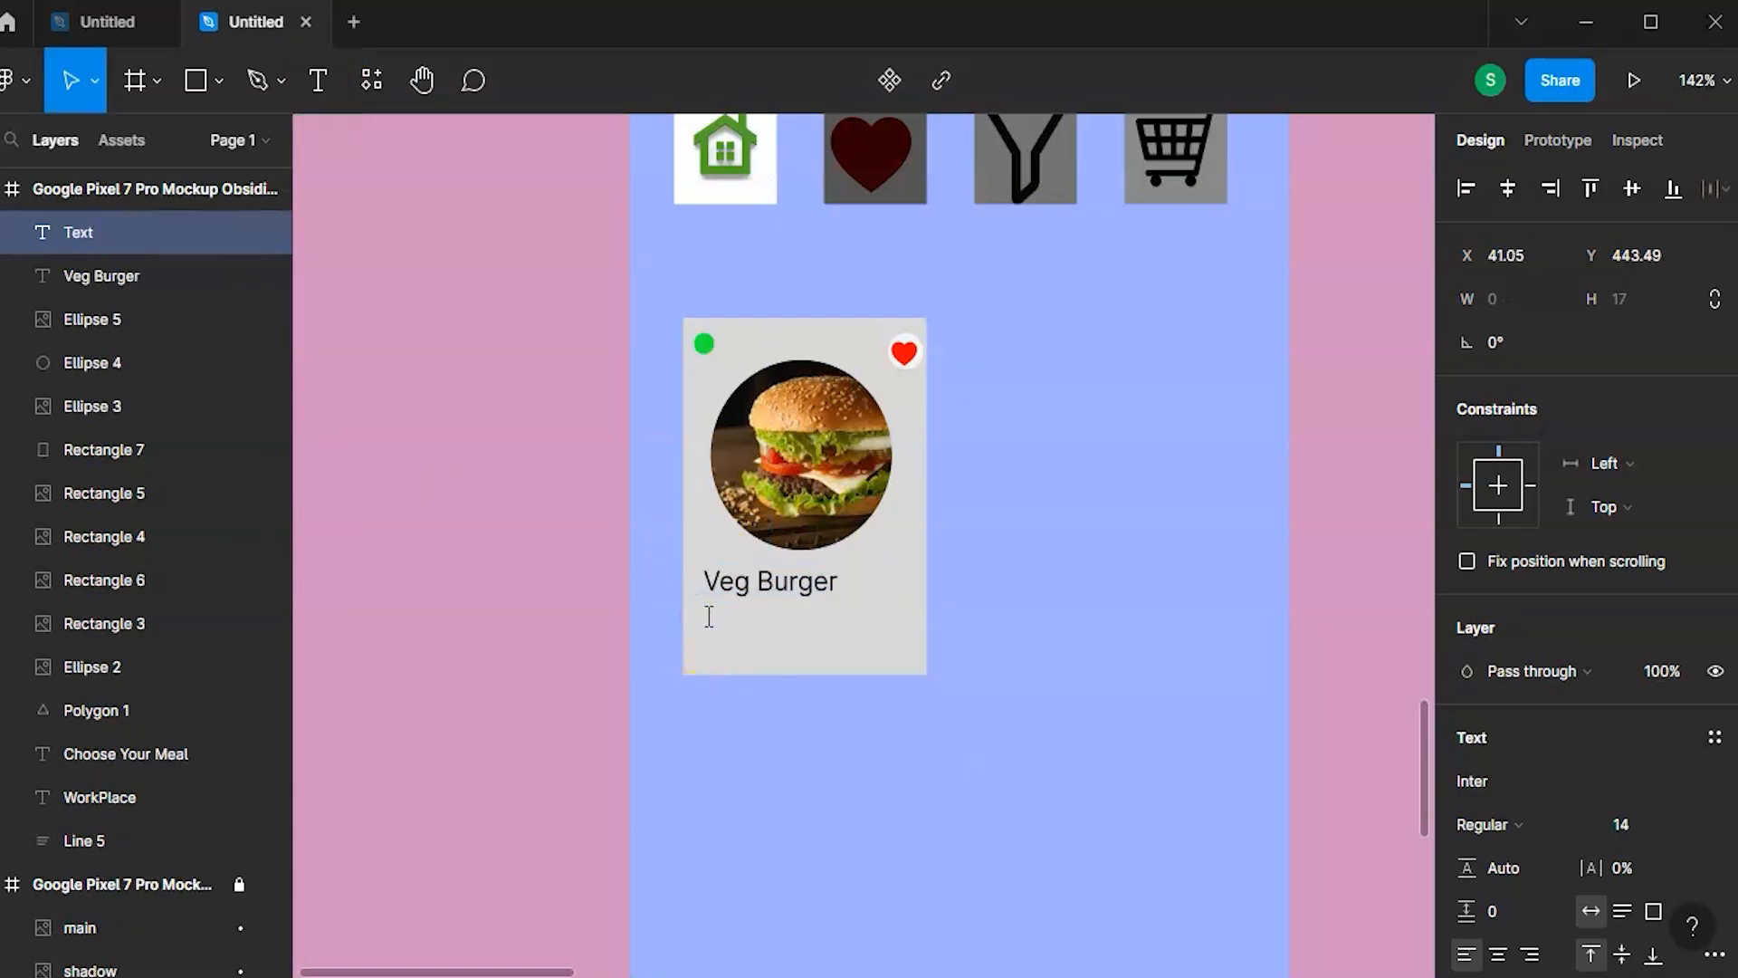
left_click(1540, 824)
left_click(1514, 728)
left_click(1646, 822)
left_click(1692, 831)
left_click(1677, 650)
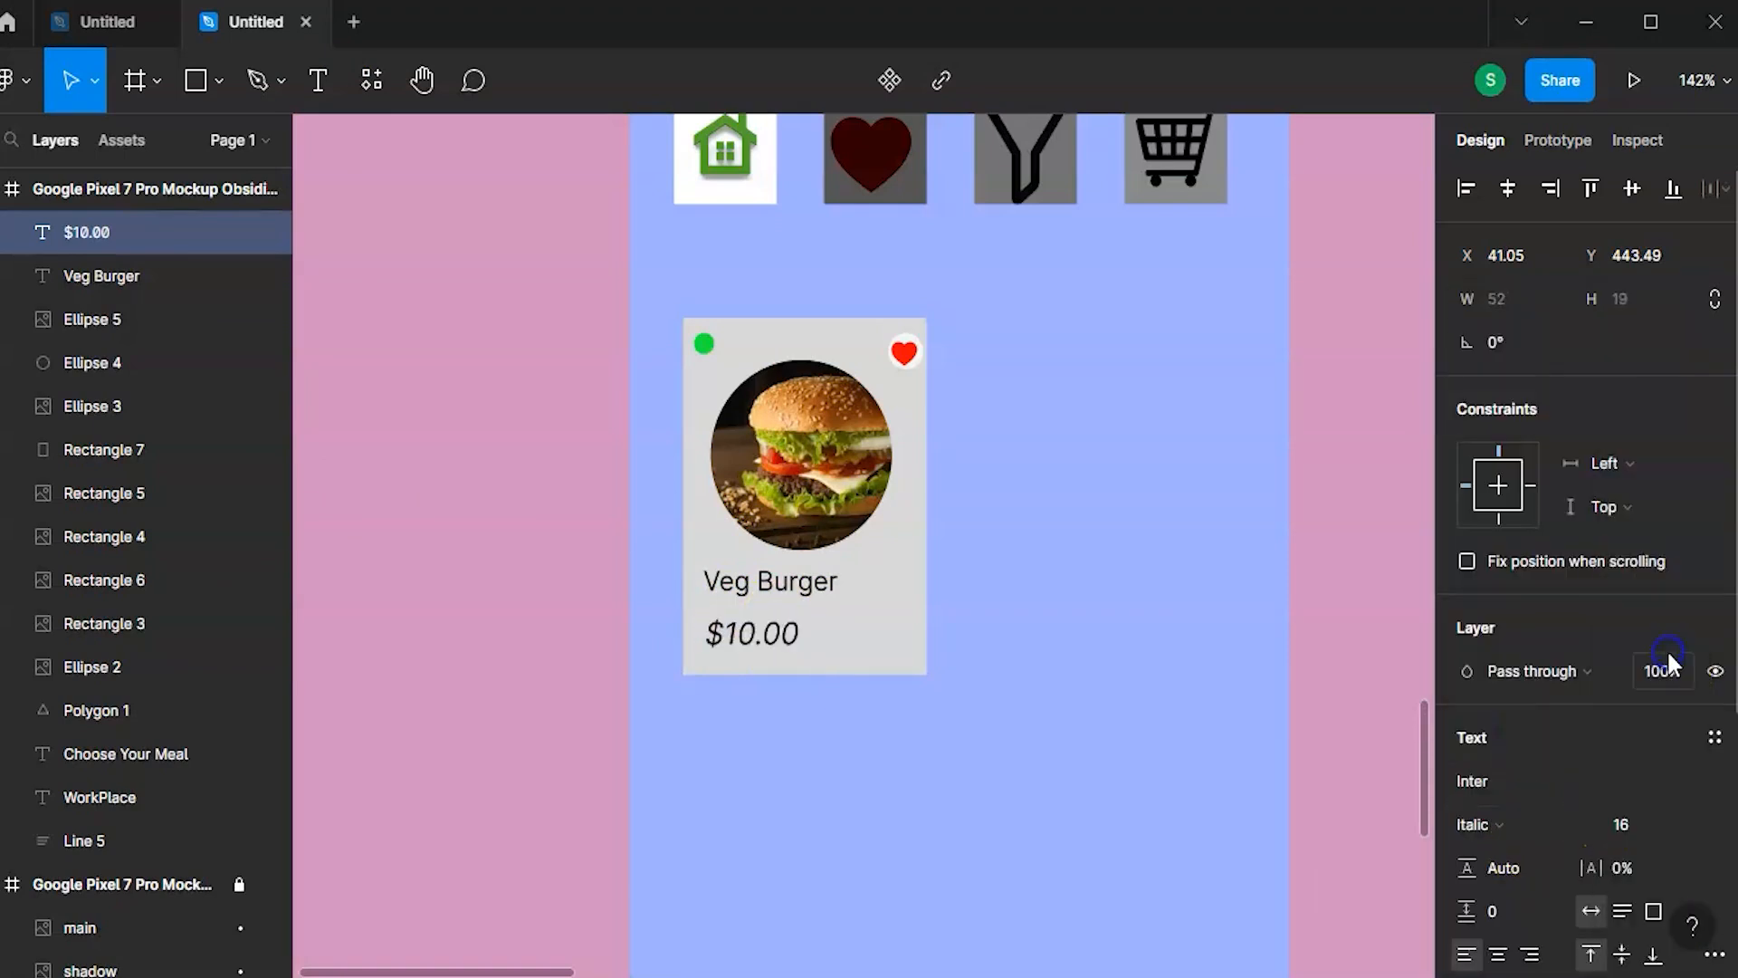
- Colour the Veg Burger text dark red 950404
left_click(830, 588)
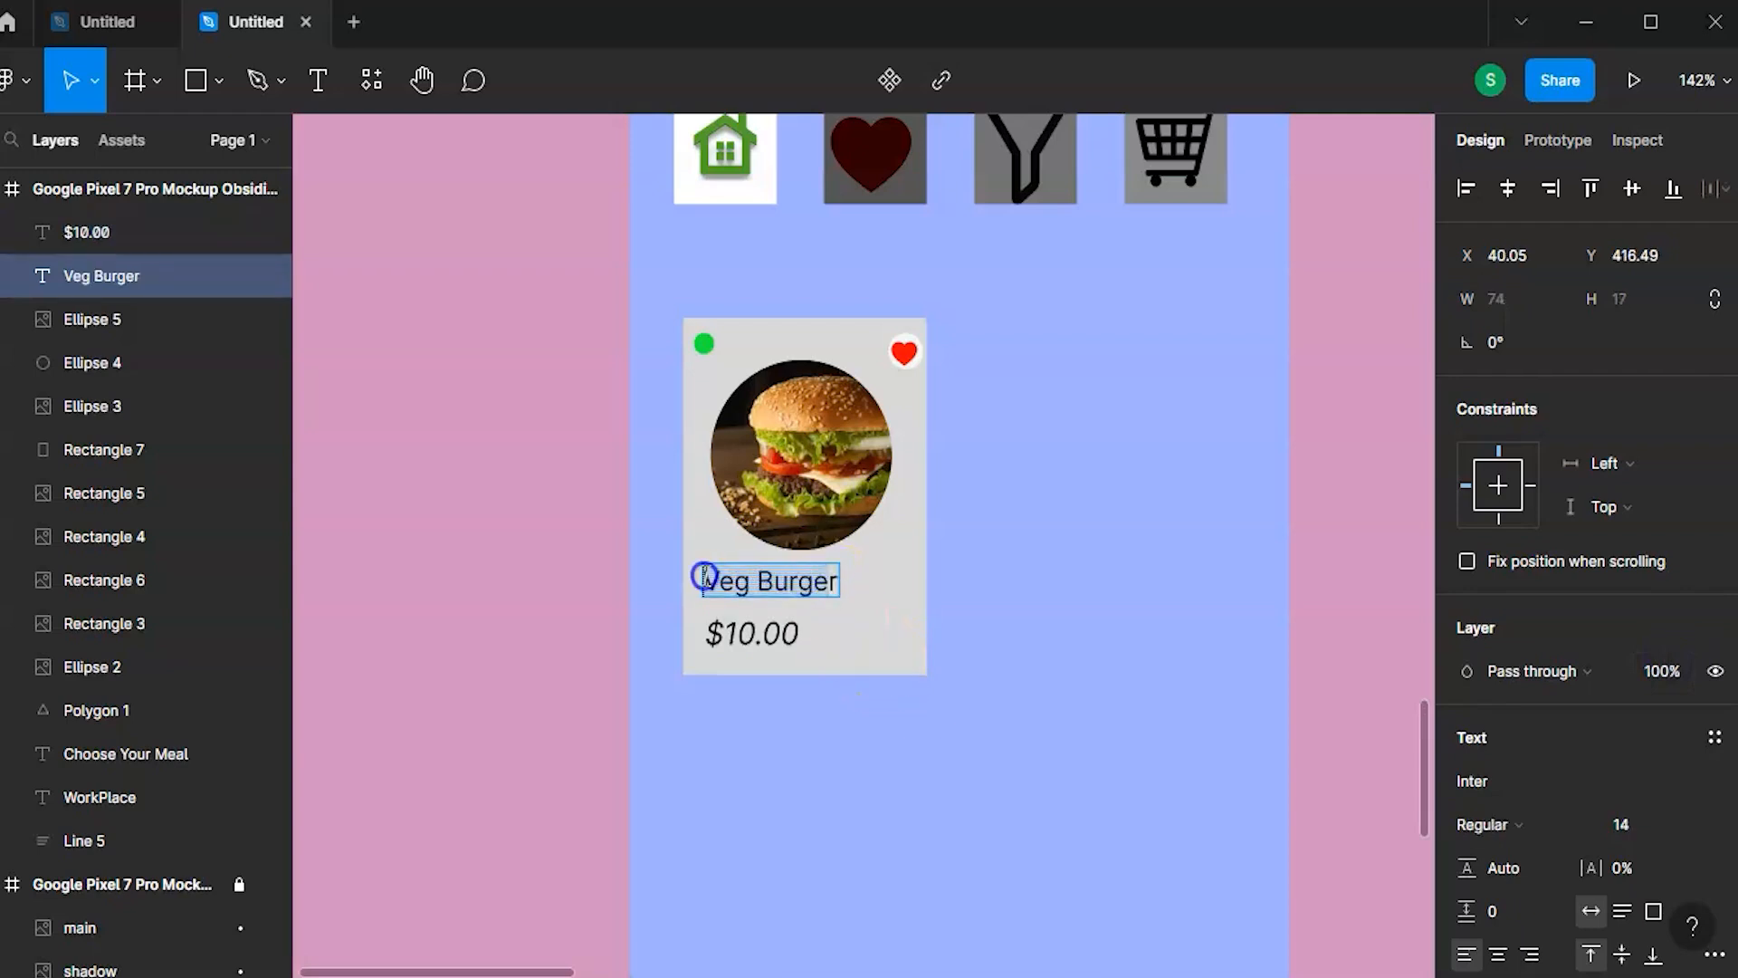
scroll(1467, 906, "down", 3)
left_click(1467, 862)
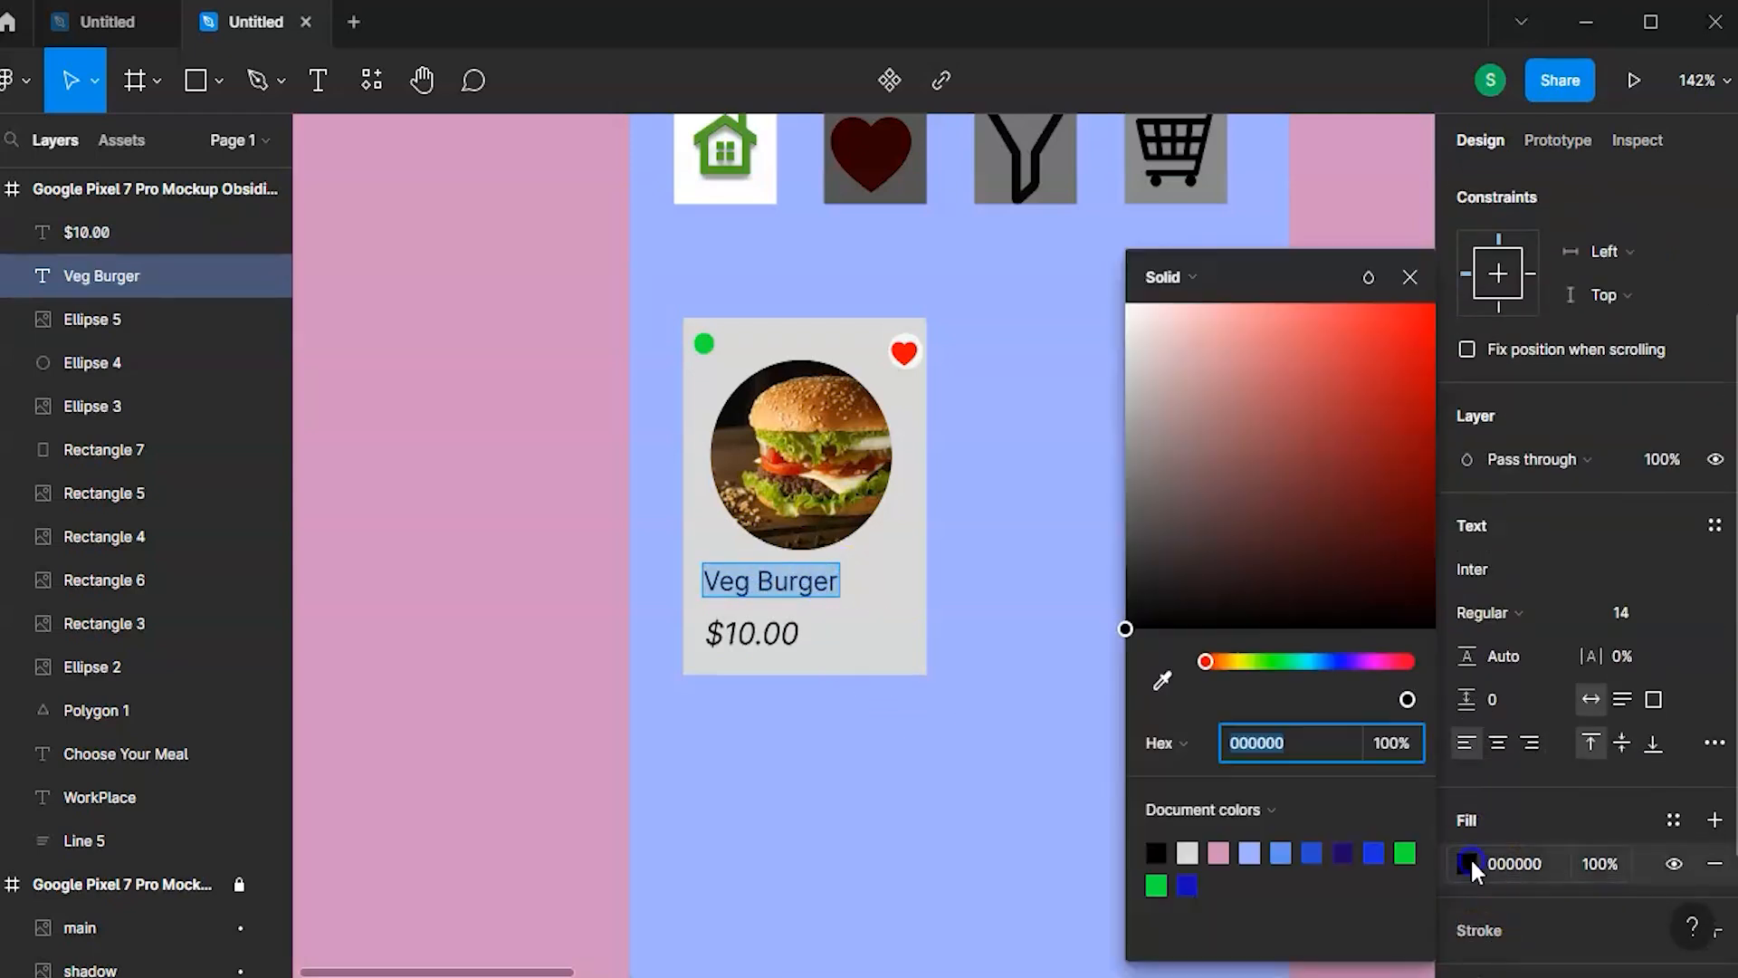
left_click_drag(1390, 427, 1387, 396)
left_click_drag(1353, 327, 1349, 316)
left_click(1391, 473)
left_click(1410, 276)
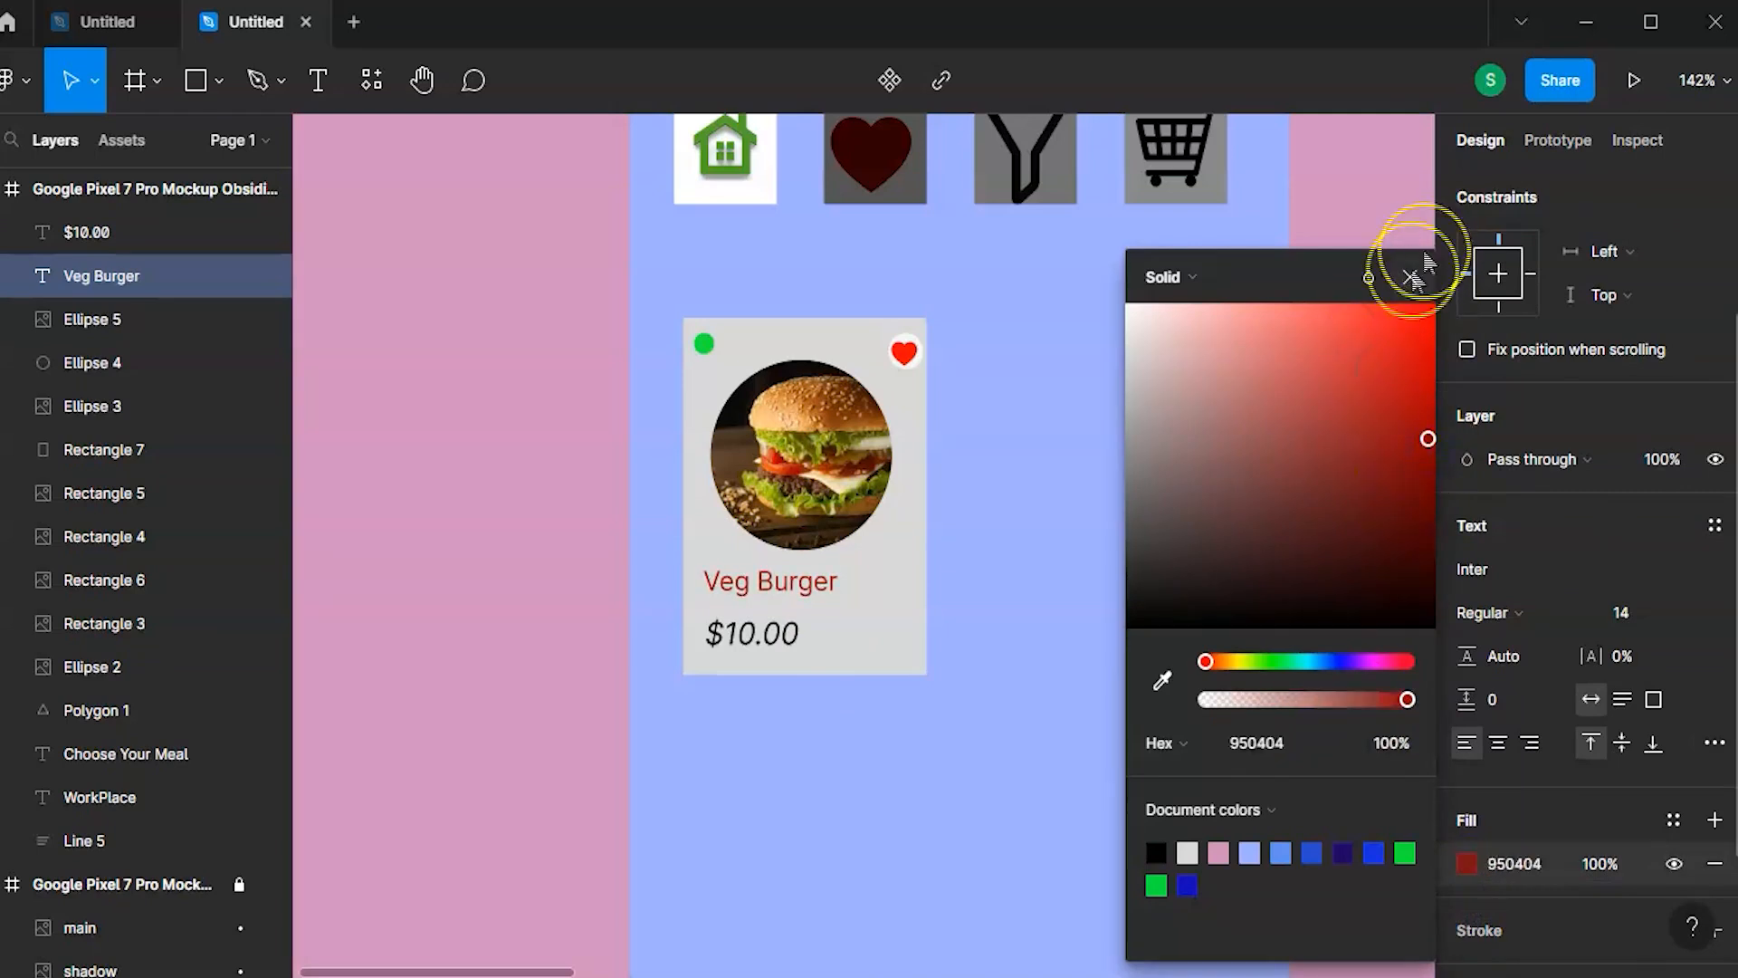
scroll(1021, 516, "down", 3)
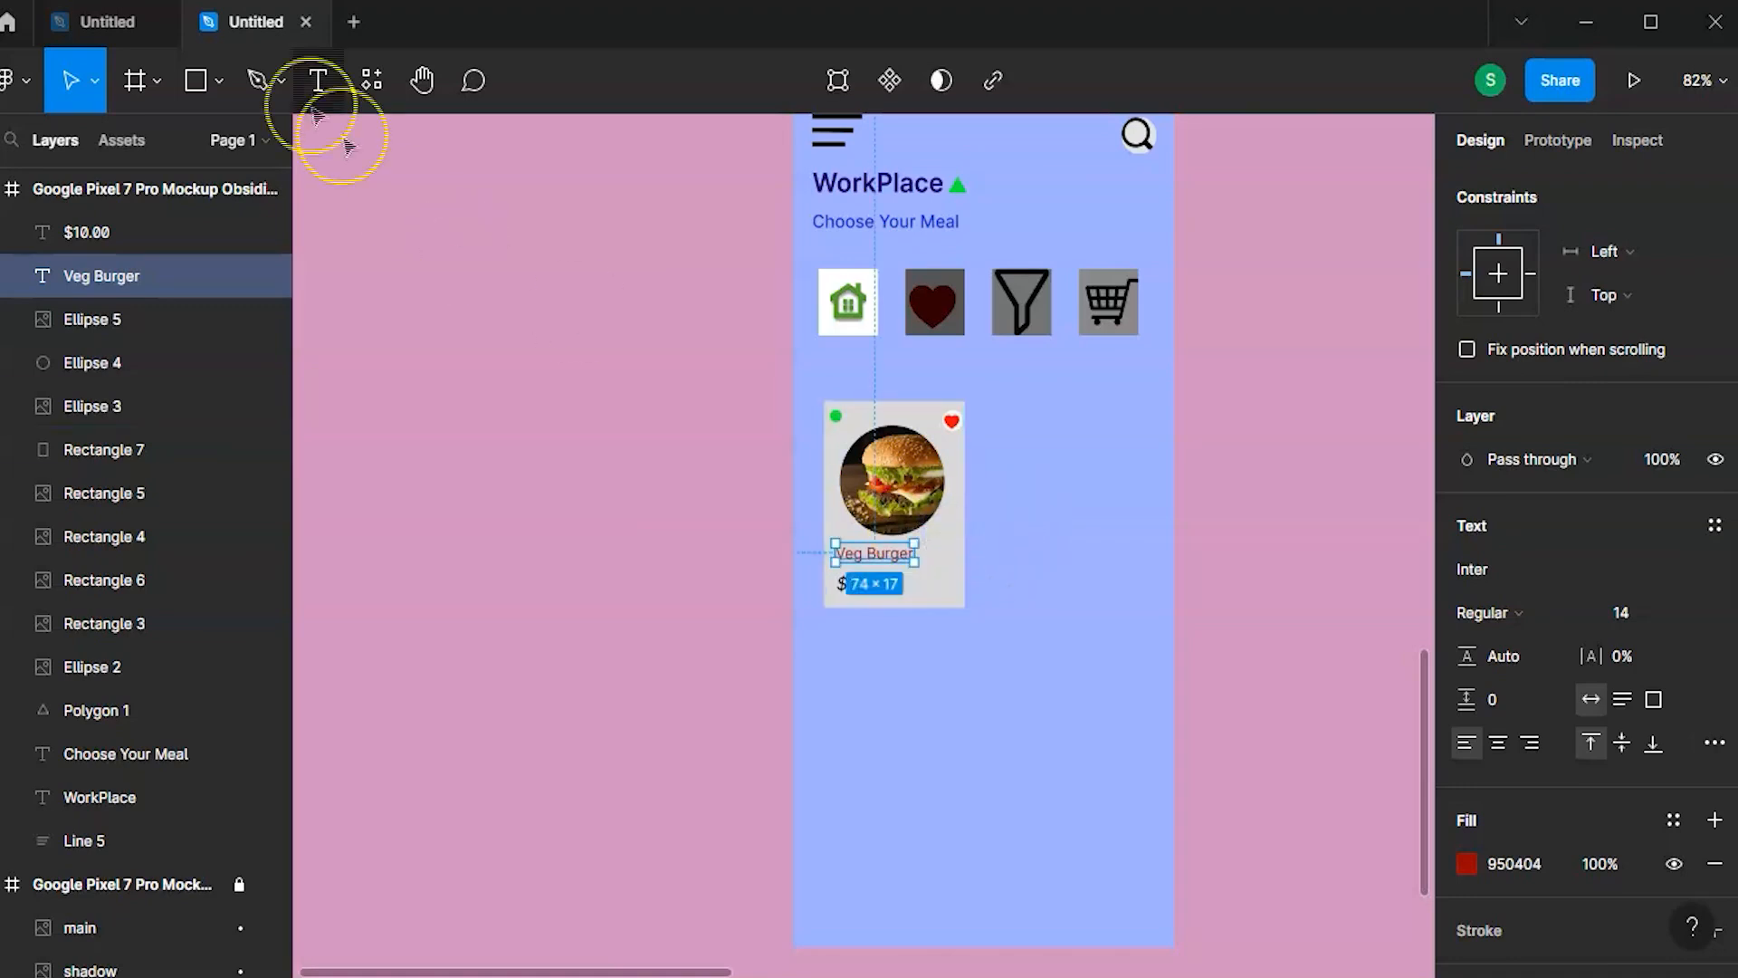
left_click(218, 81)
left_click(210, 150)
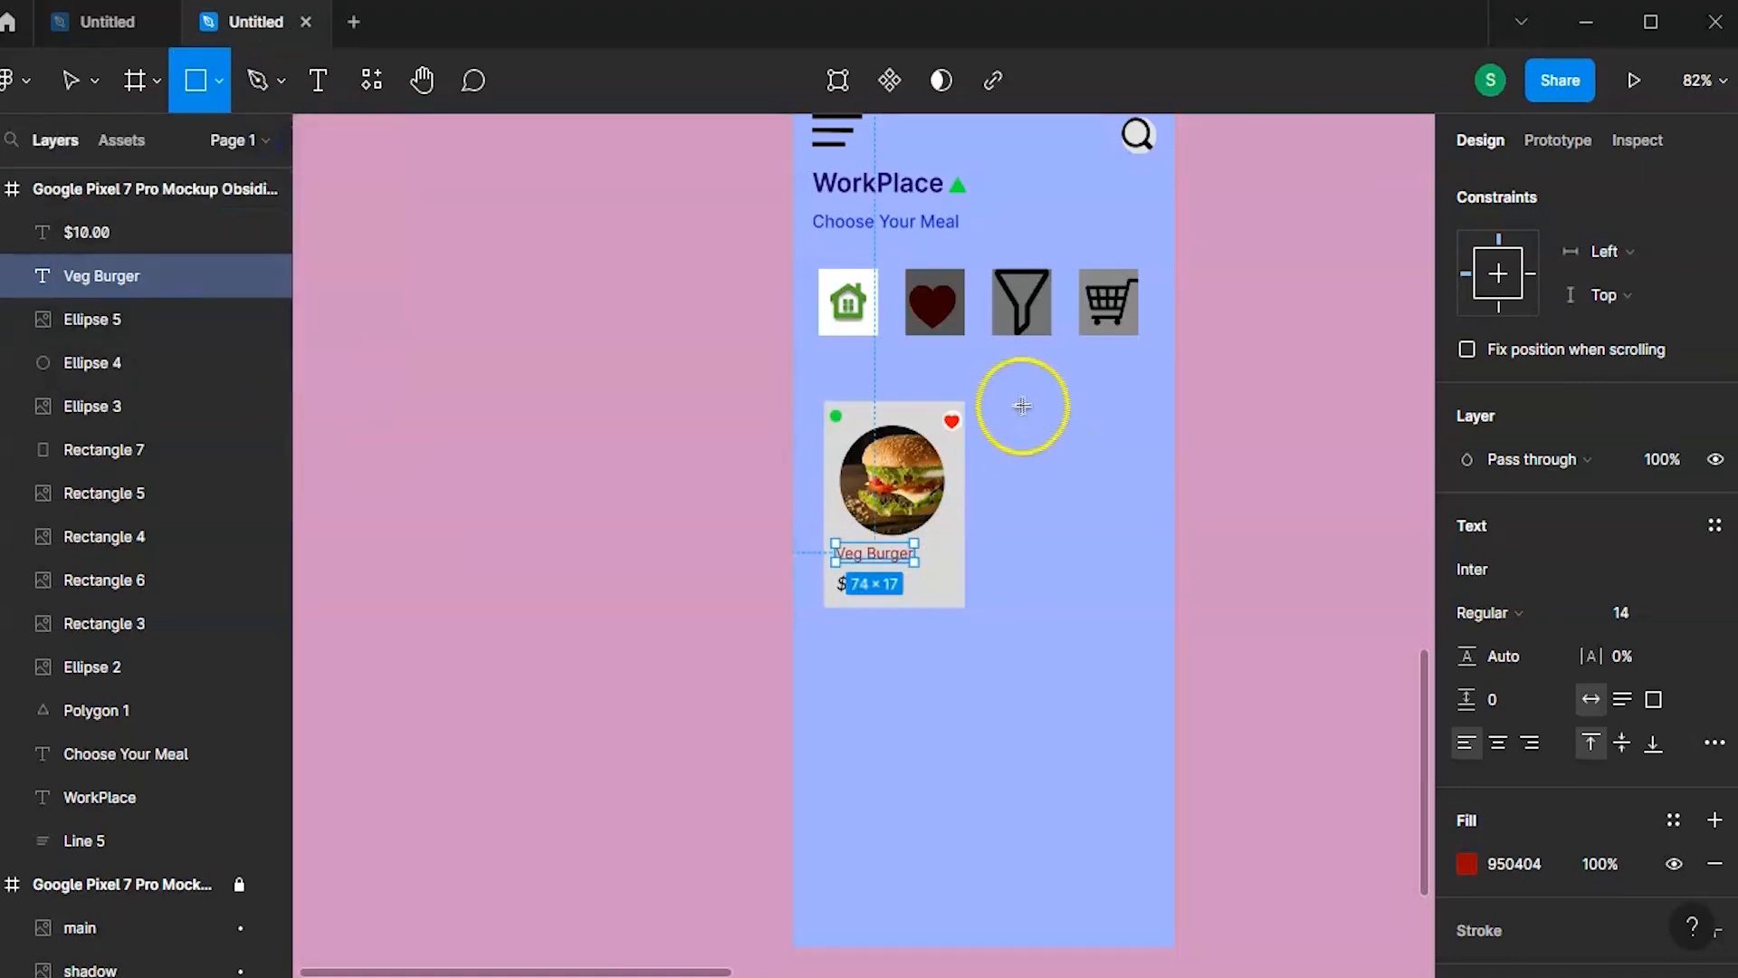
left_click_drag(1012, 403, 894, 844)
key("ctrl+v")
key("ctrl+v")
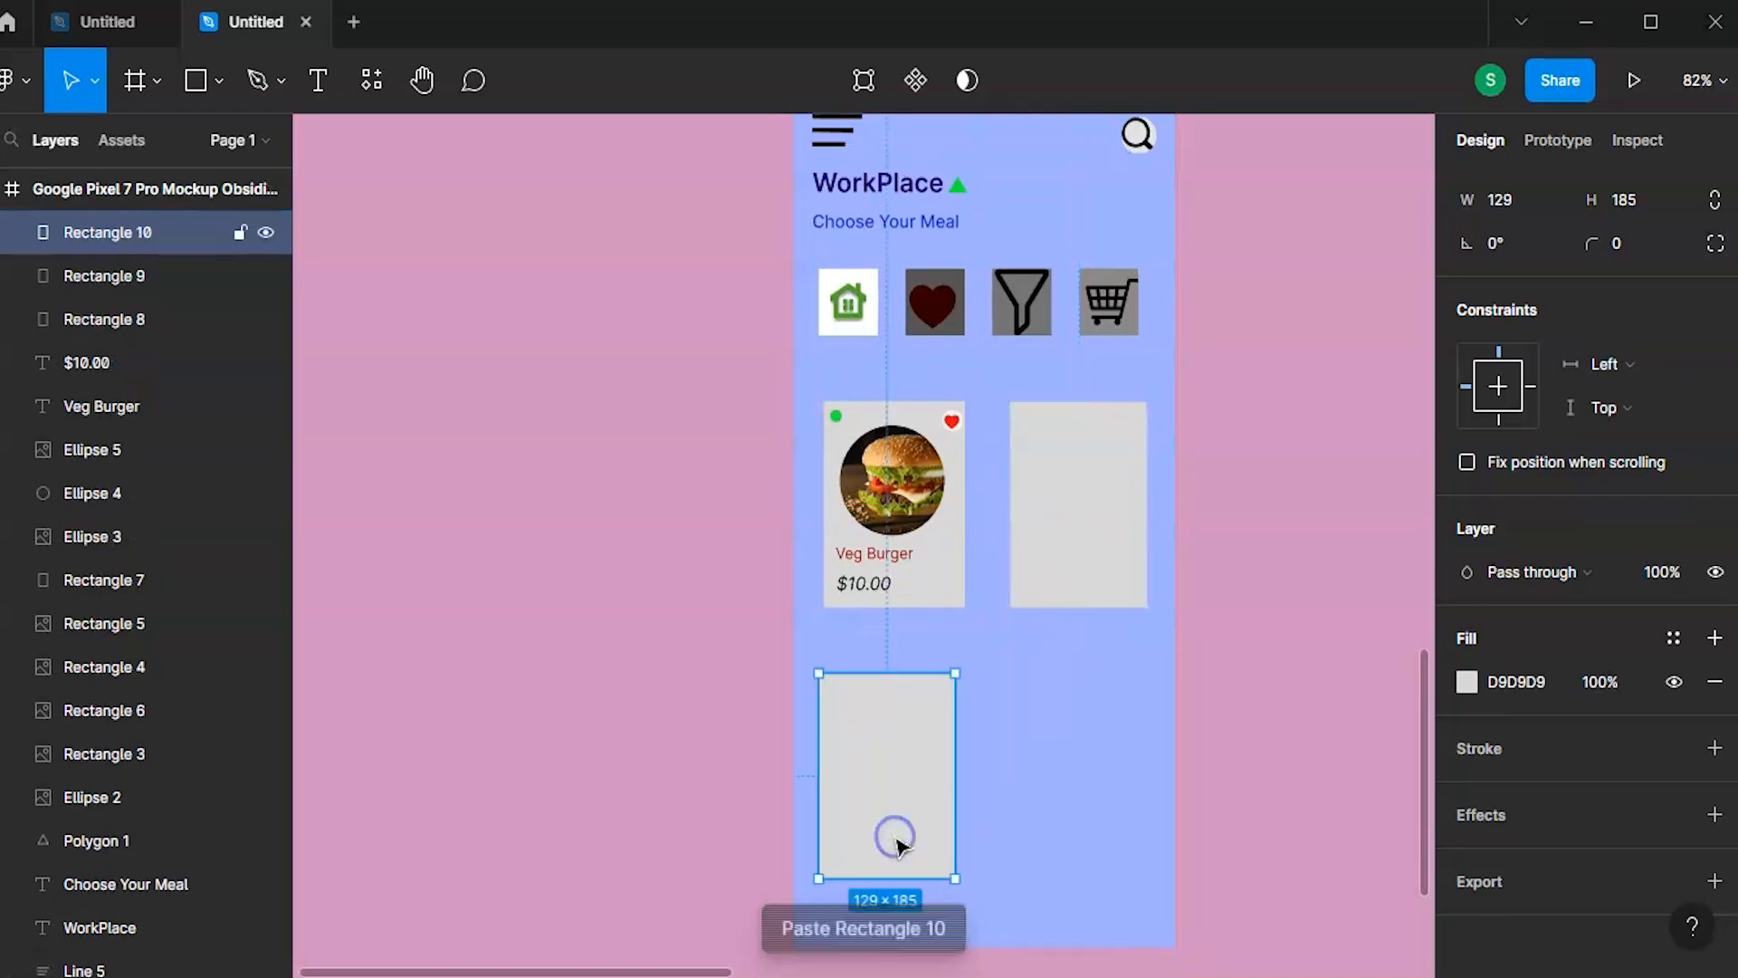
key("Delete")
left_click(1086, 549)
key("Delete")
left_click(1085, 548)
key("Delete")
- Make three copies of the burger card's 133 by 186 background rectangle and arrange them with the card in a two-by-two grid
left_click(940, 576)
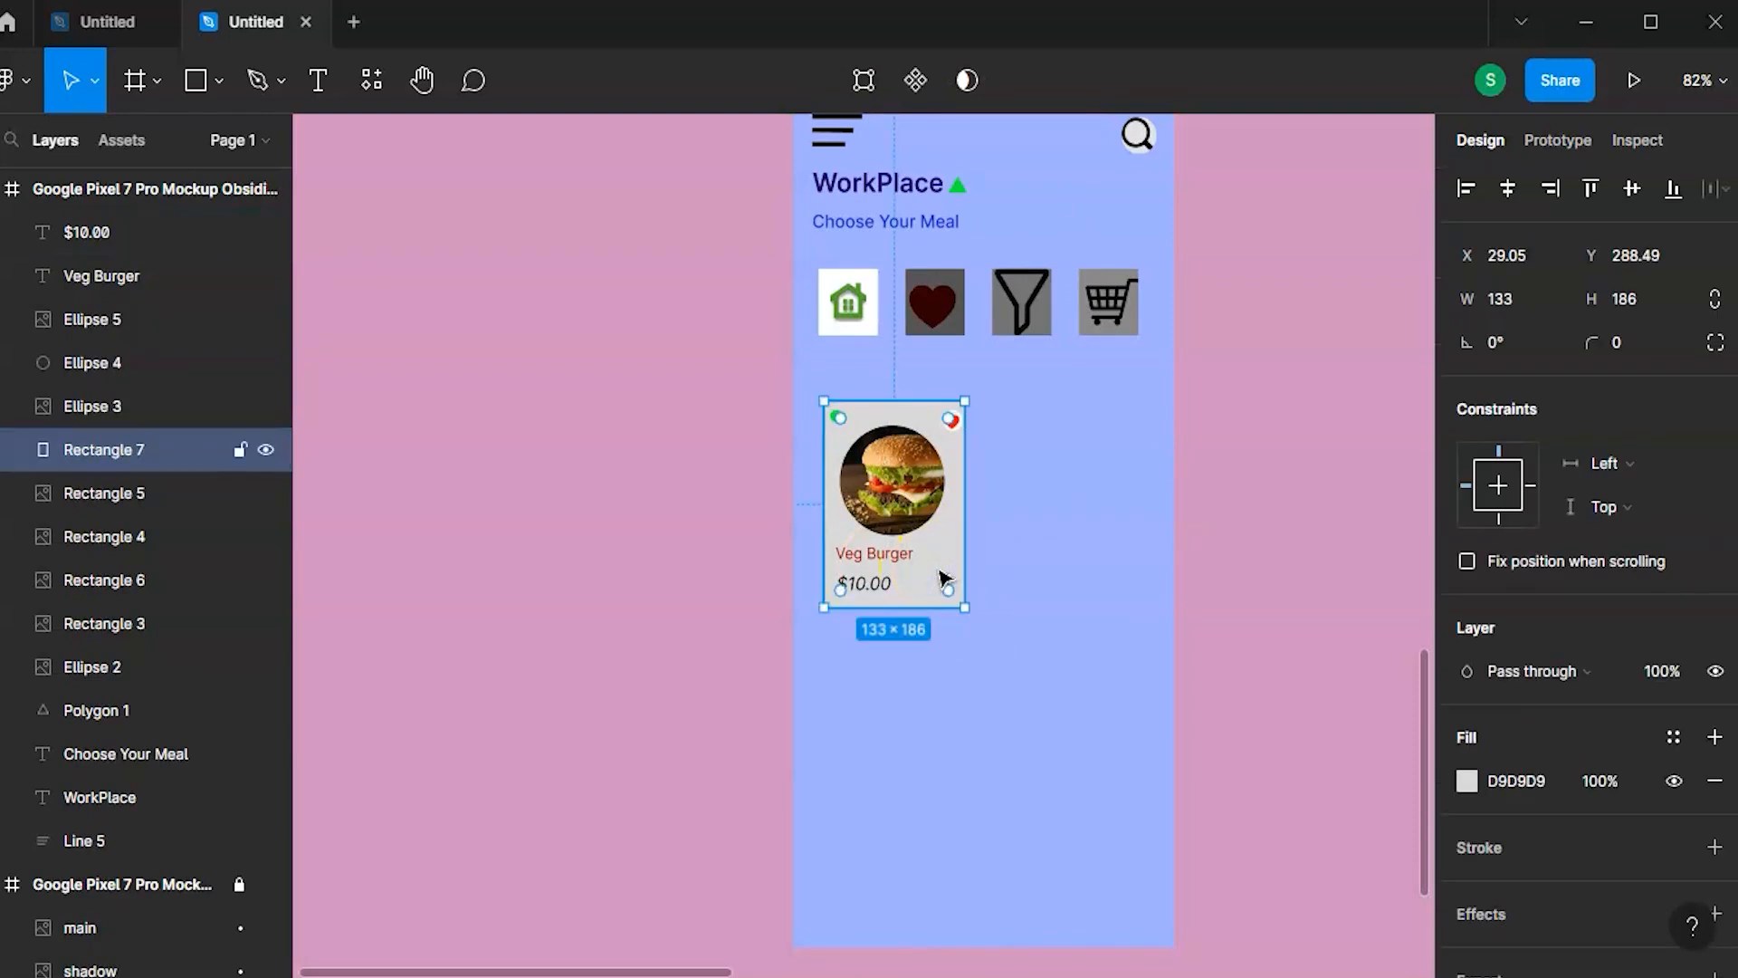
key("ctrl+v")
key("ctrl+v")
key("ctrl+v")
left_click_drag(987, 534, 932, 797)
left_click_drag(931, 555, 1098, 811)
scroll(1109, 688, "down", 3)
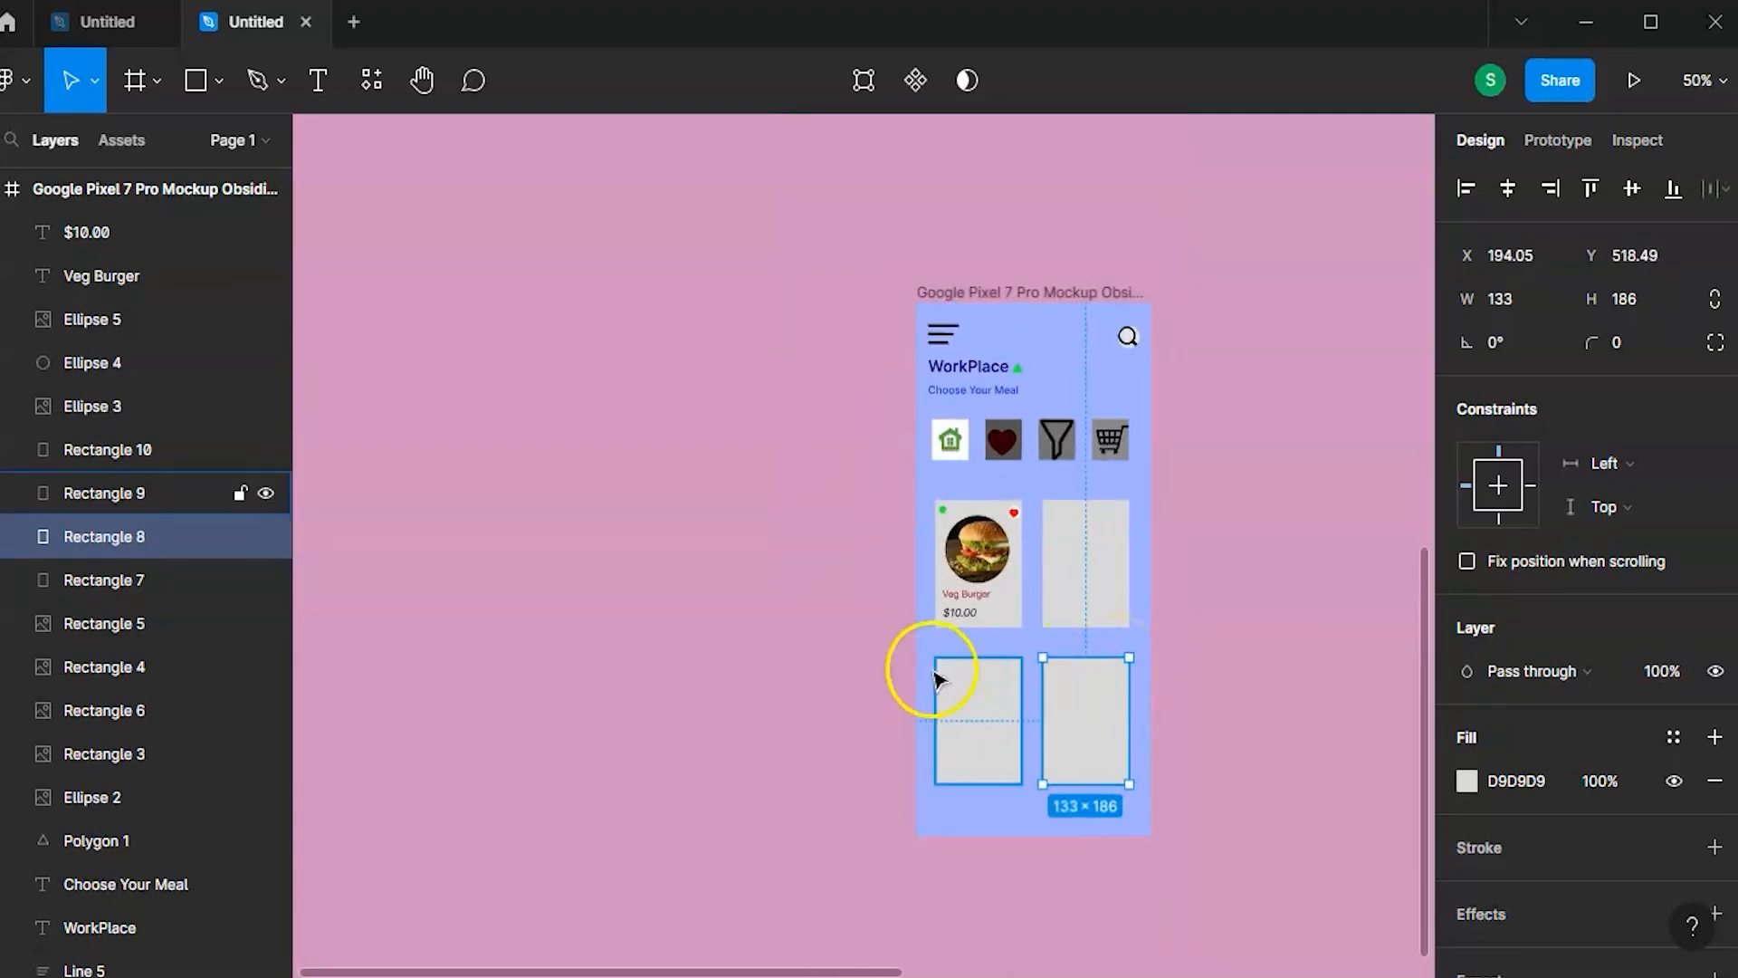
scroll(990, 613, "up", 3)
scroll(1001, 613, "right", 2)
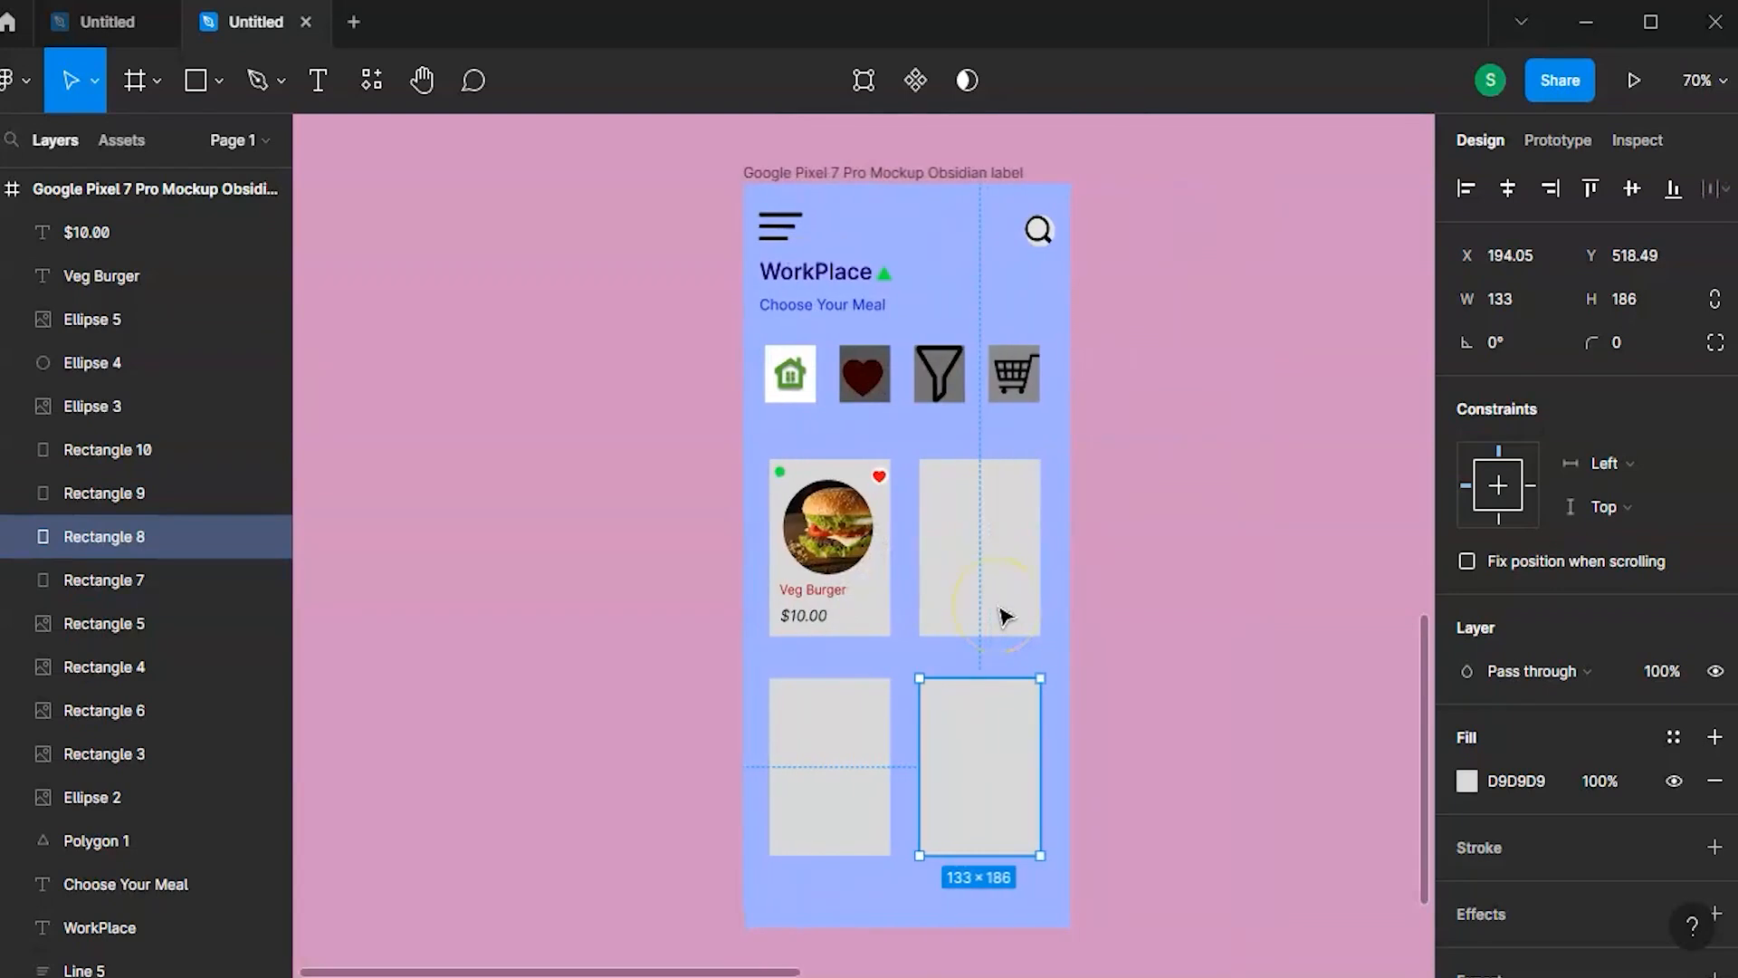
- Render the WorkPlace frame onto the Google Pixel 7 Pro mockup with the Artboard Studio Mockups plugin and check the result up close
left_click(970, 170)
right_click(557, 256)
mouse_move(652, 486)
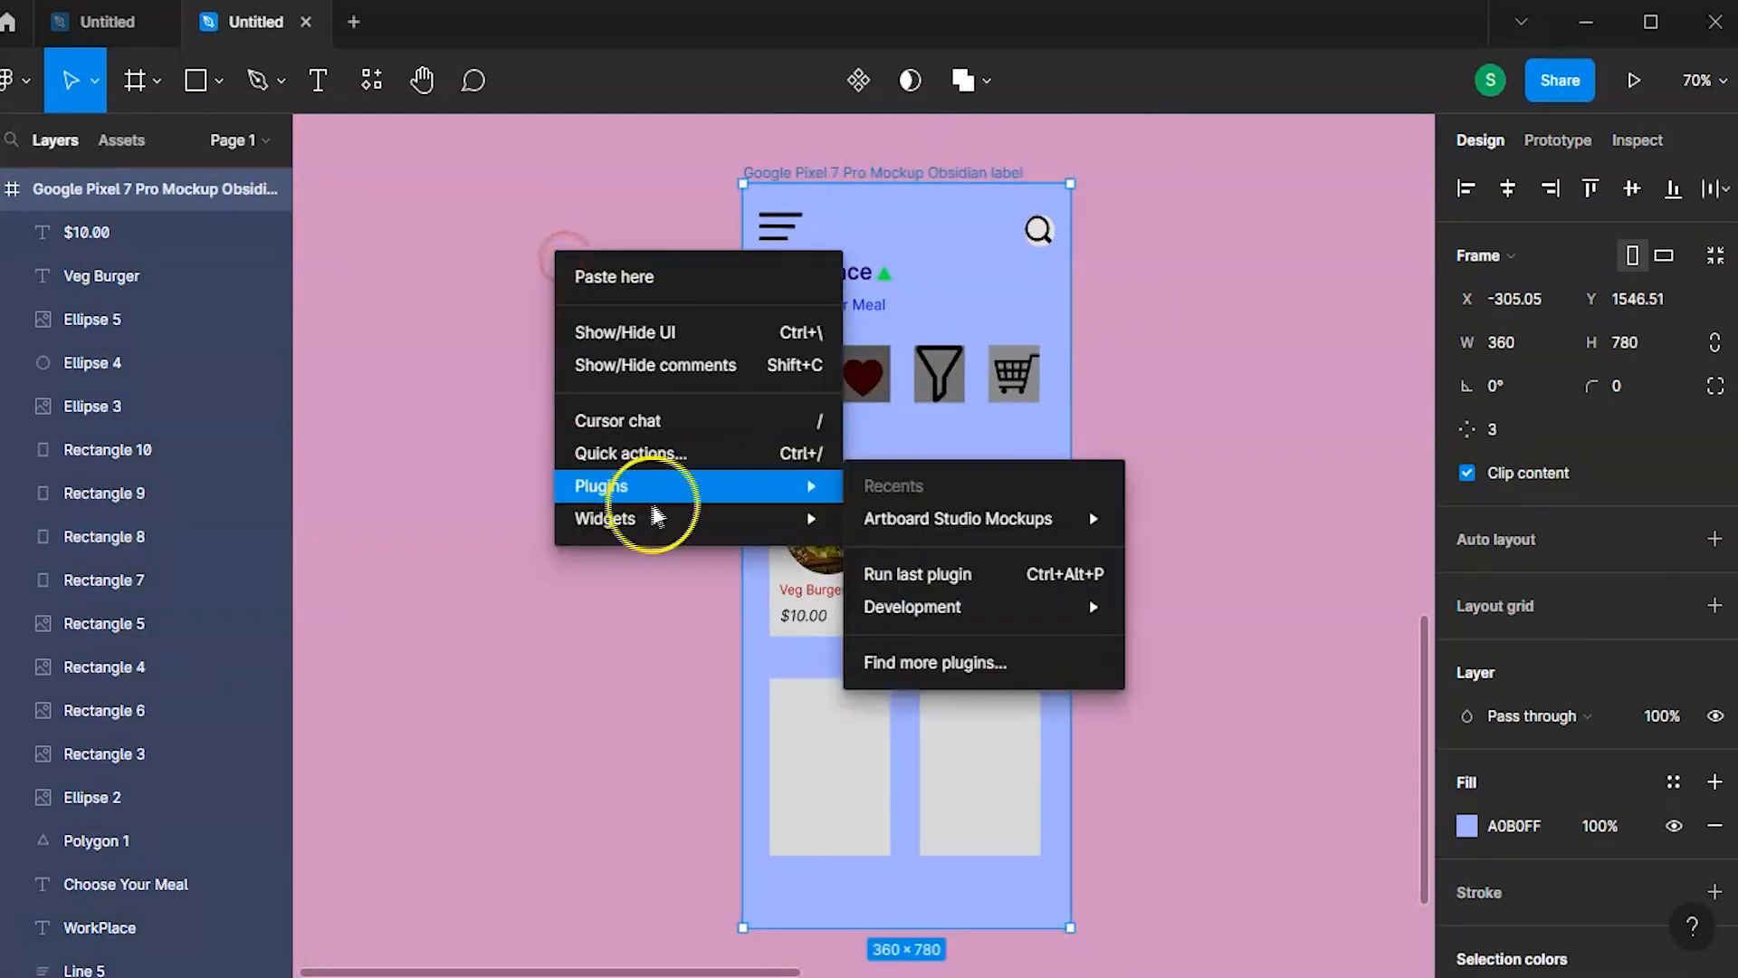
mouse_move(1023, 521)
left_click(1161, 518)
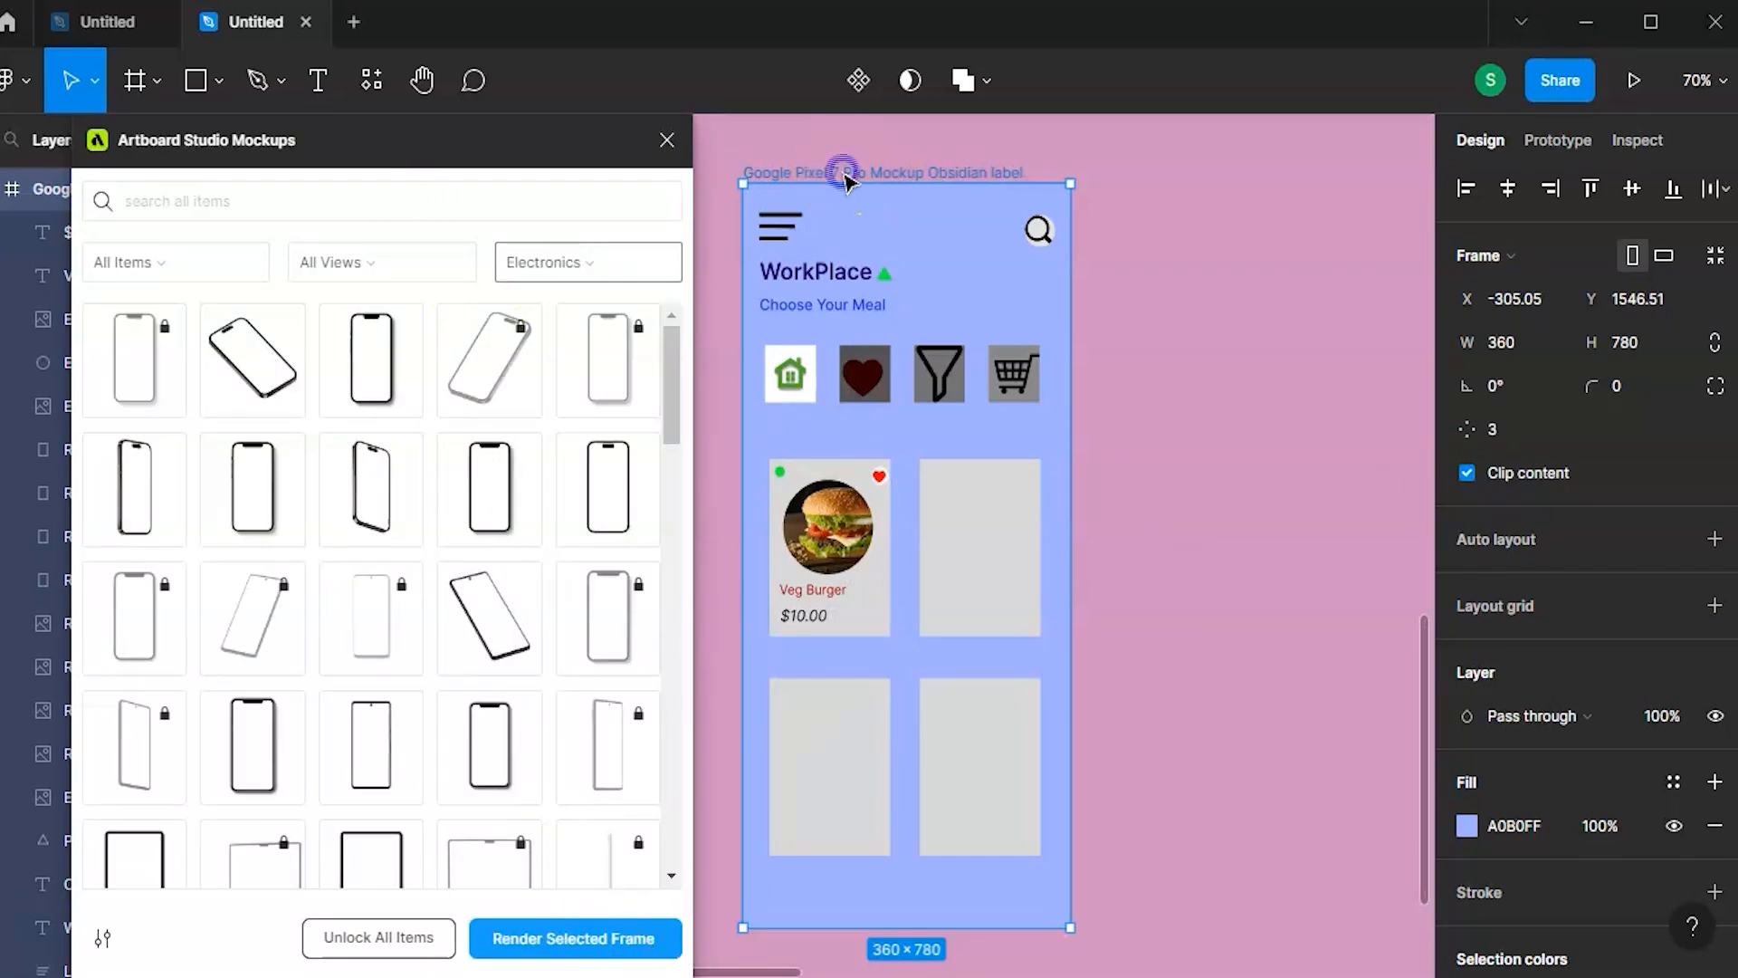
scroll(1320, 303, "down", 5)
scroll(1320, 303, "right", 4)
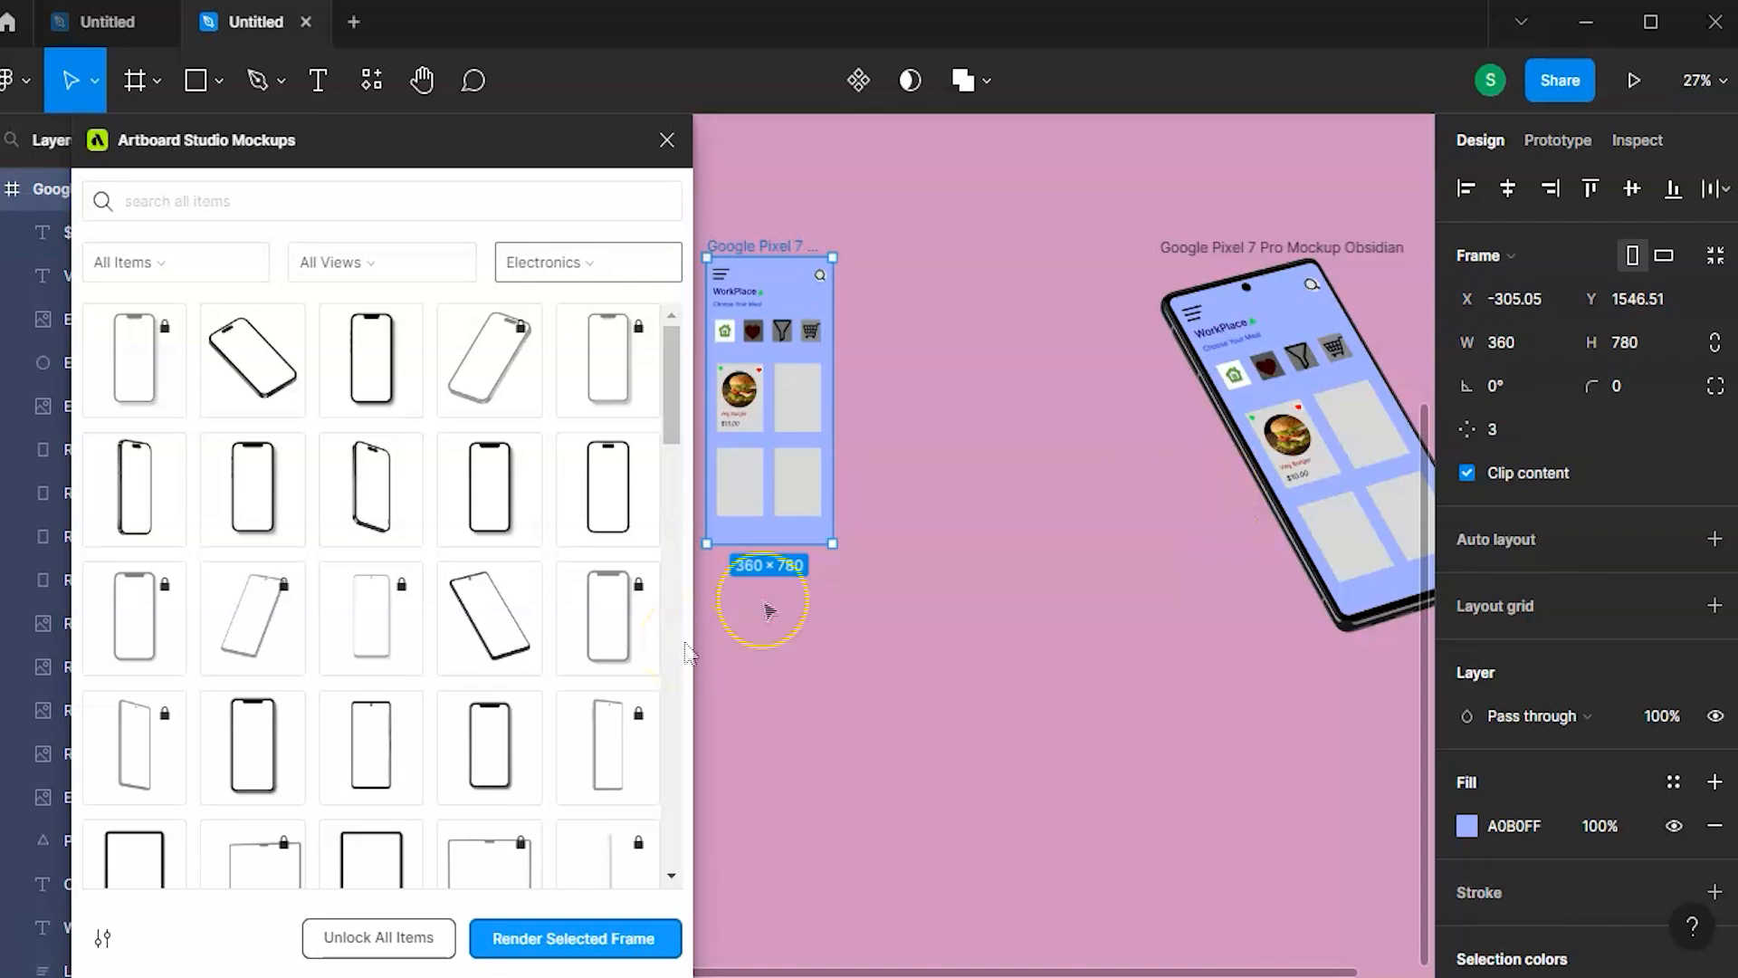
scroll(1184, 456, "up", 5)
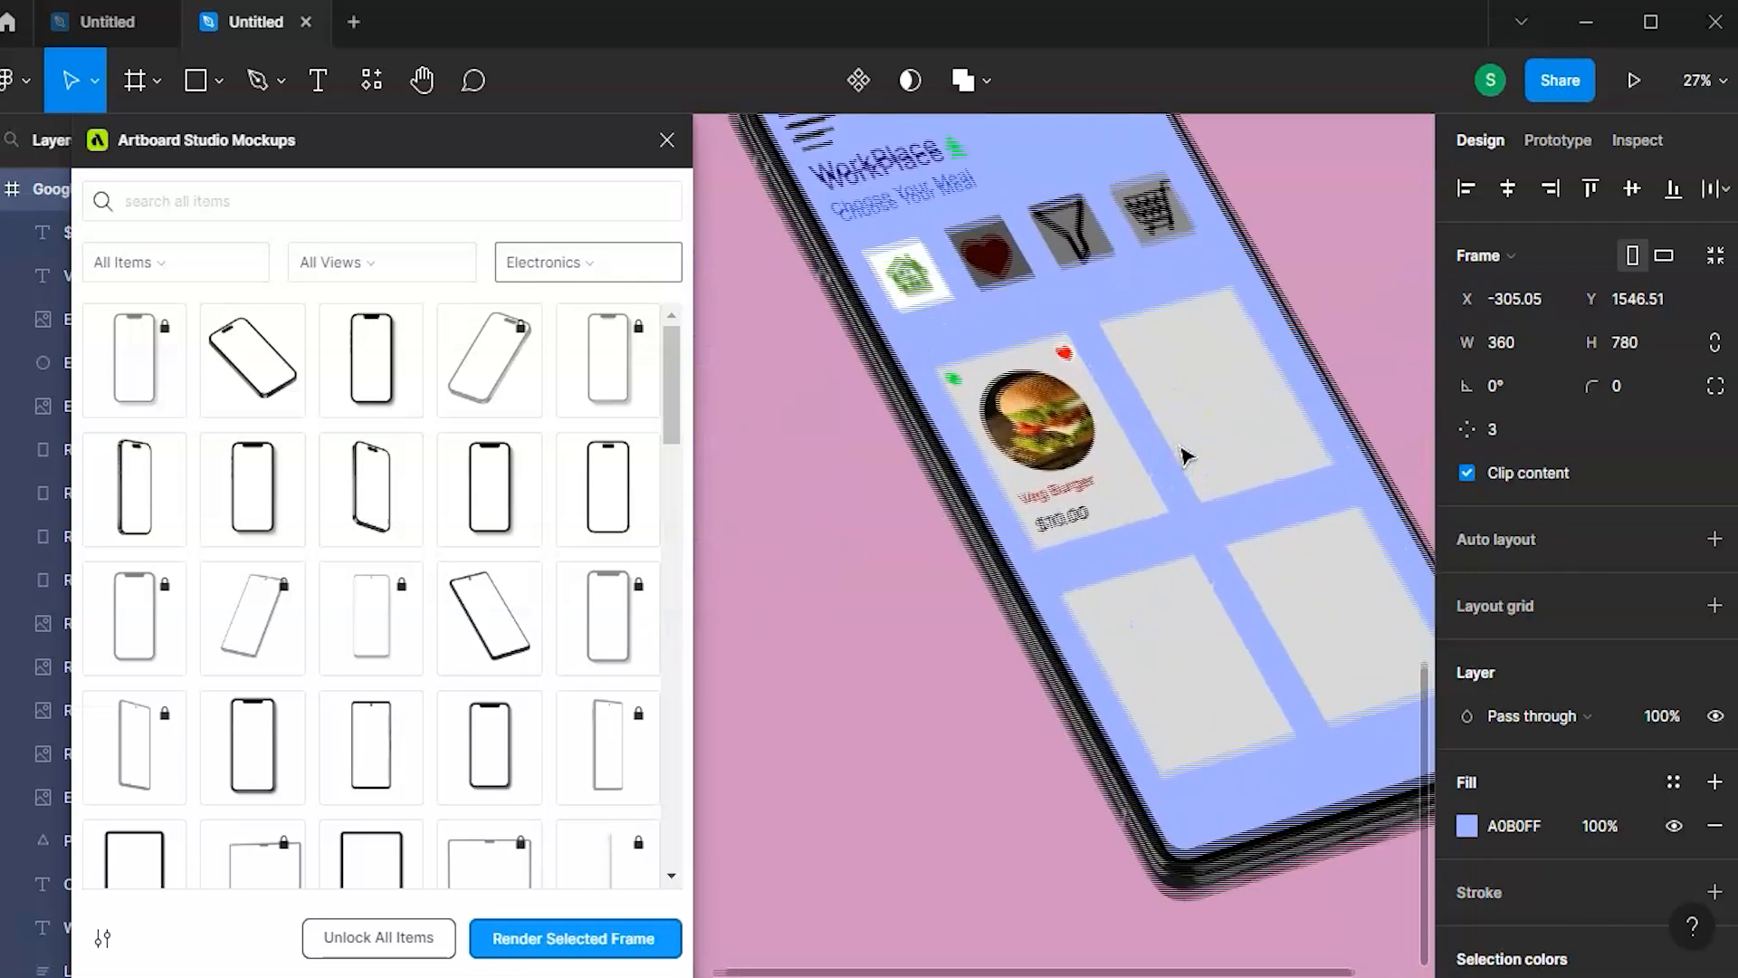
scroll(1009, 446, "down", 5)
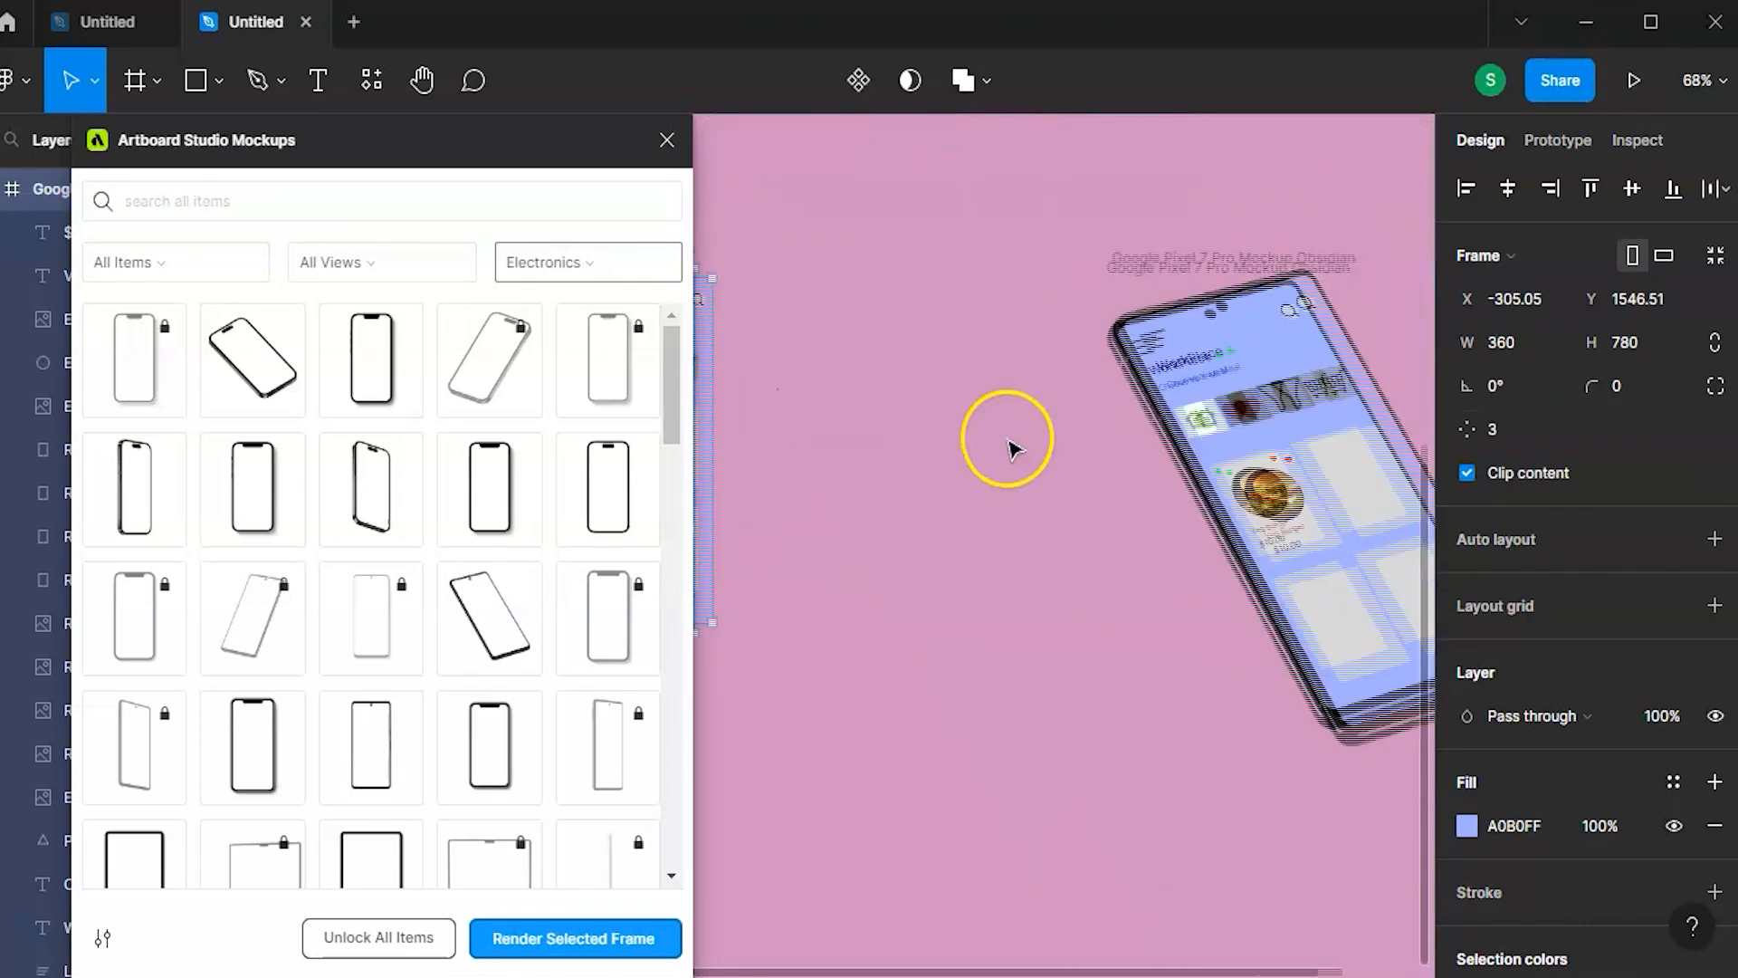
left_click(834, 384)
scroll(1191, 424, "up", 5)
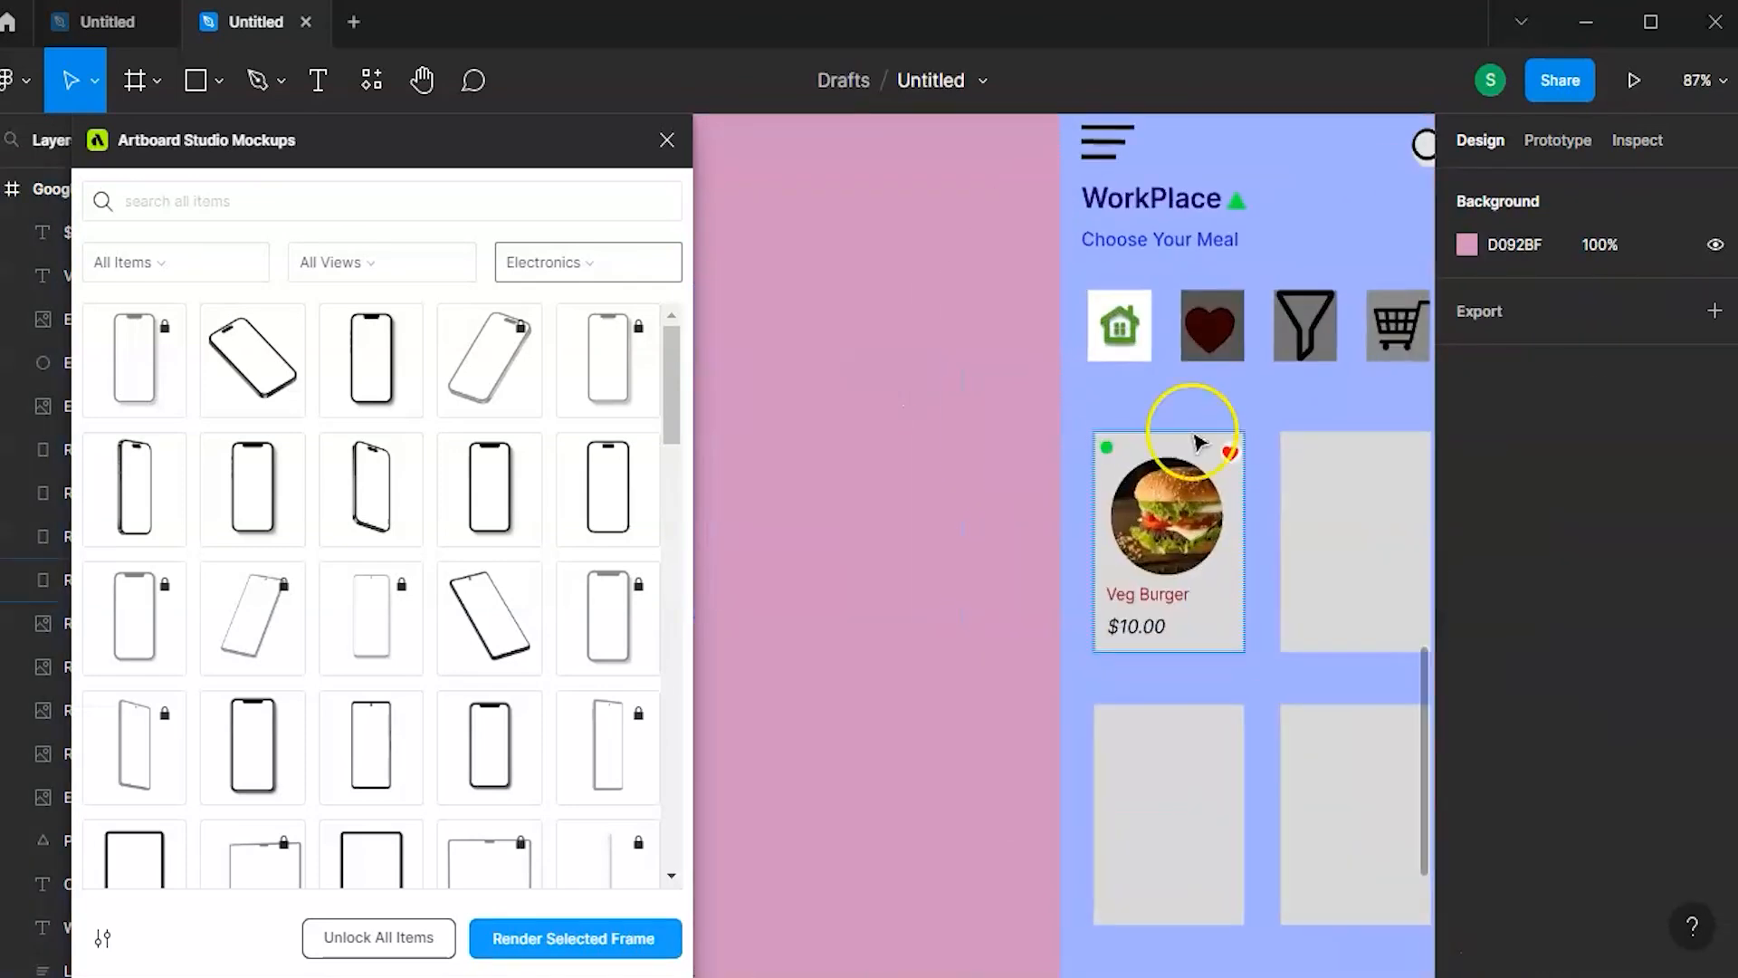
scroll(1196, 439, "down", 4)
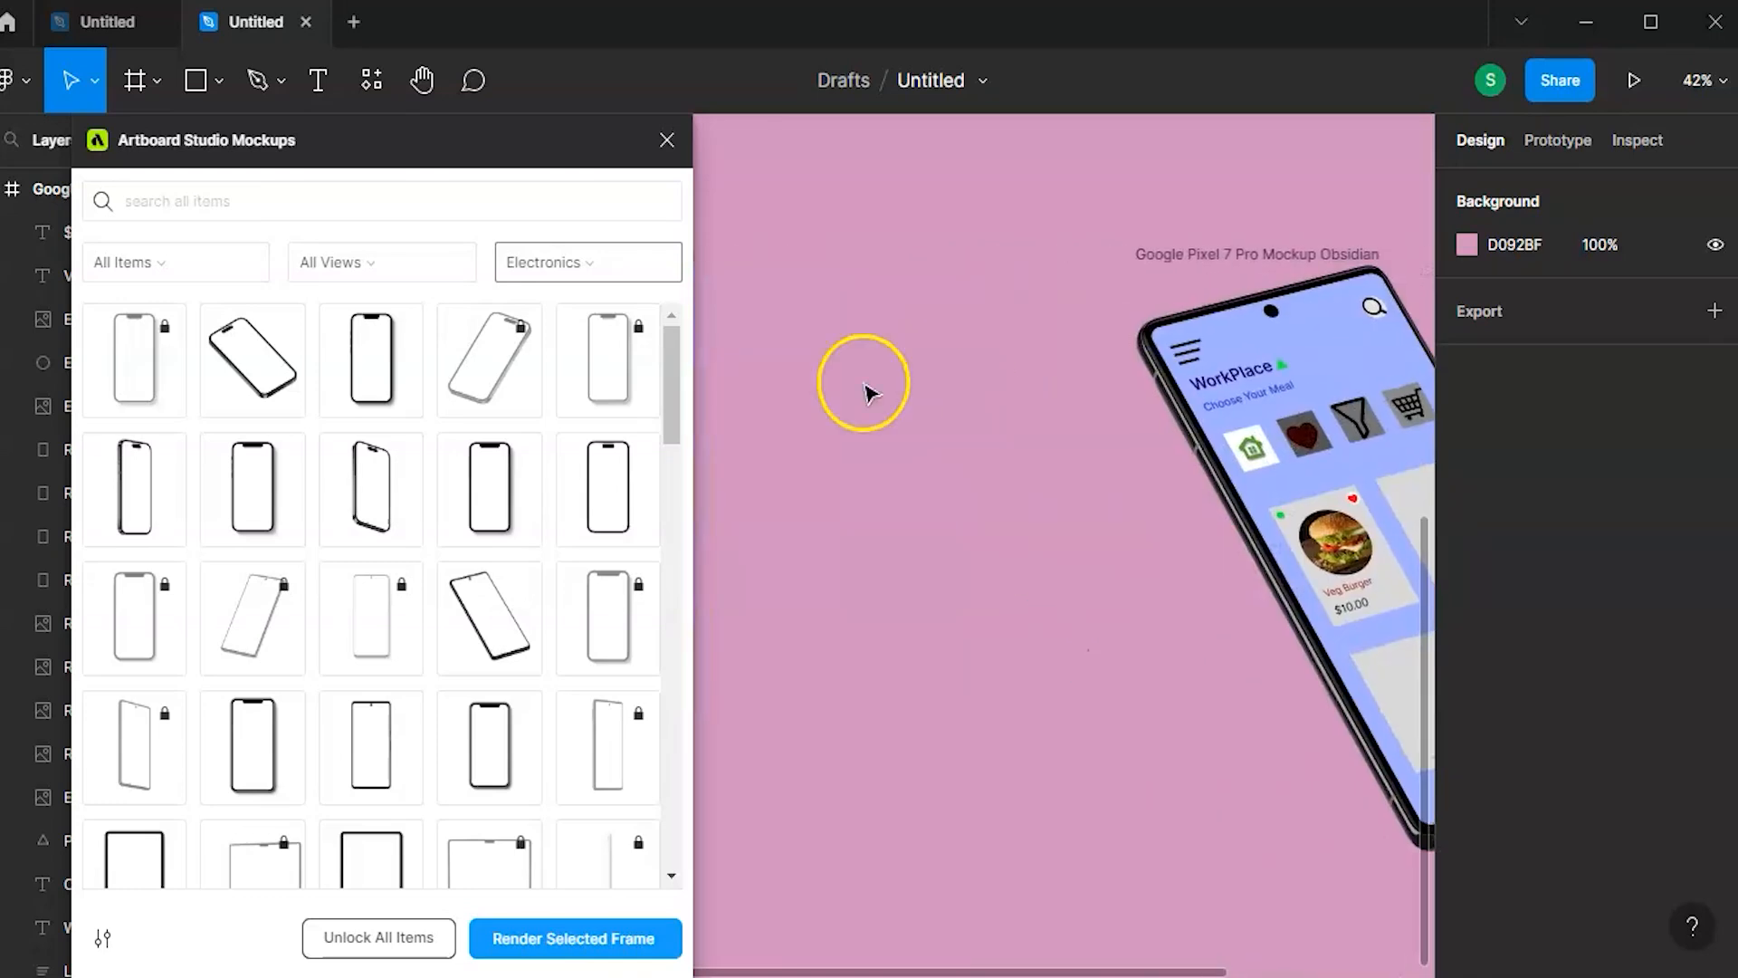
- Insert another Google Pixel 7 Pro Obsidian mockup with its blank label frame from the Artboard Studio Mockups plugin
key("ctrl+z")
key("ctrl+z")
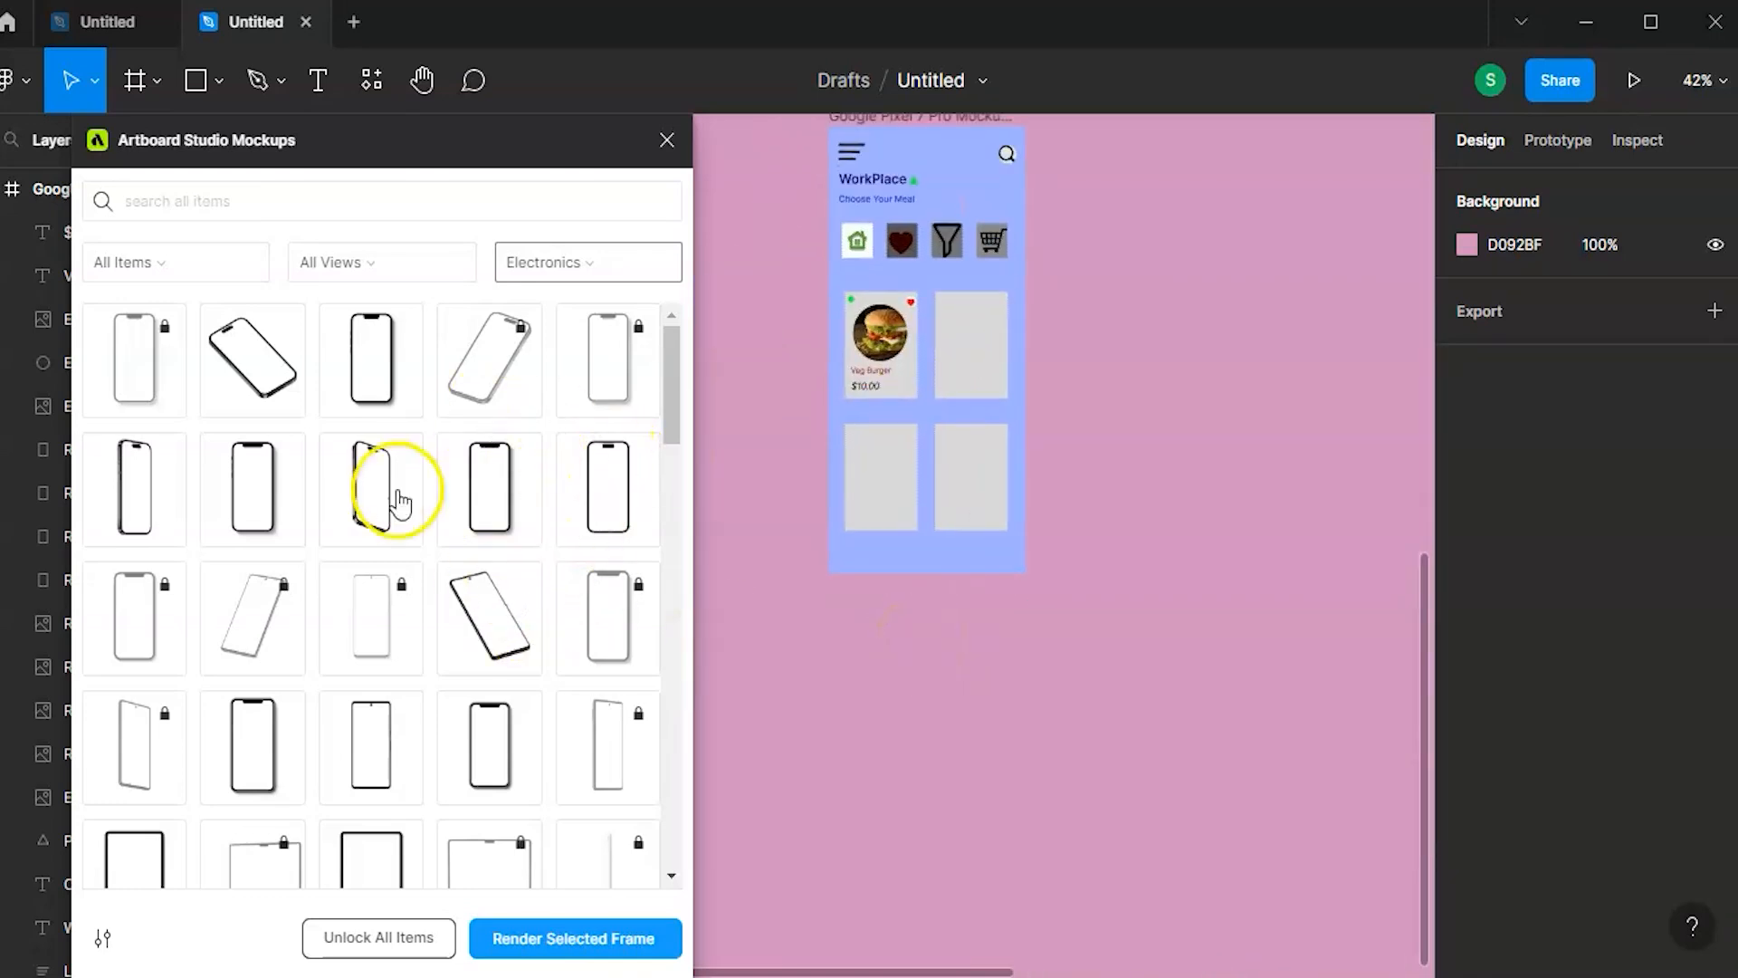
scroll(987, 579, "down", 5)
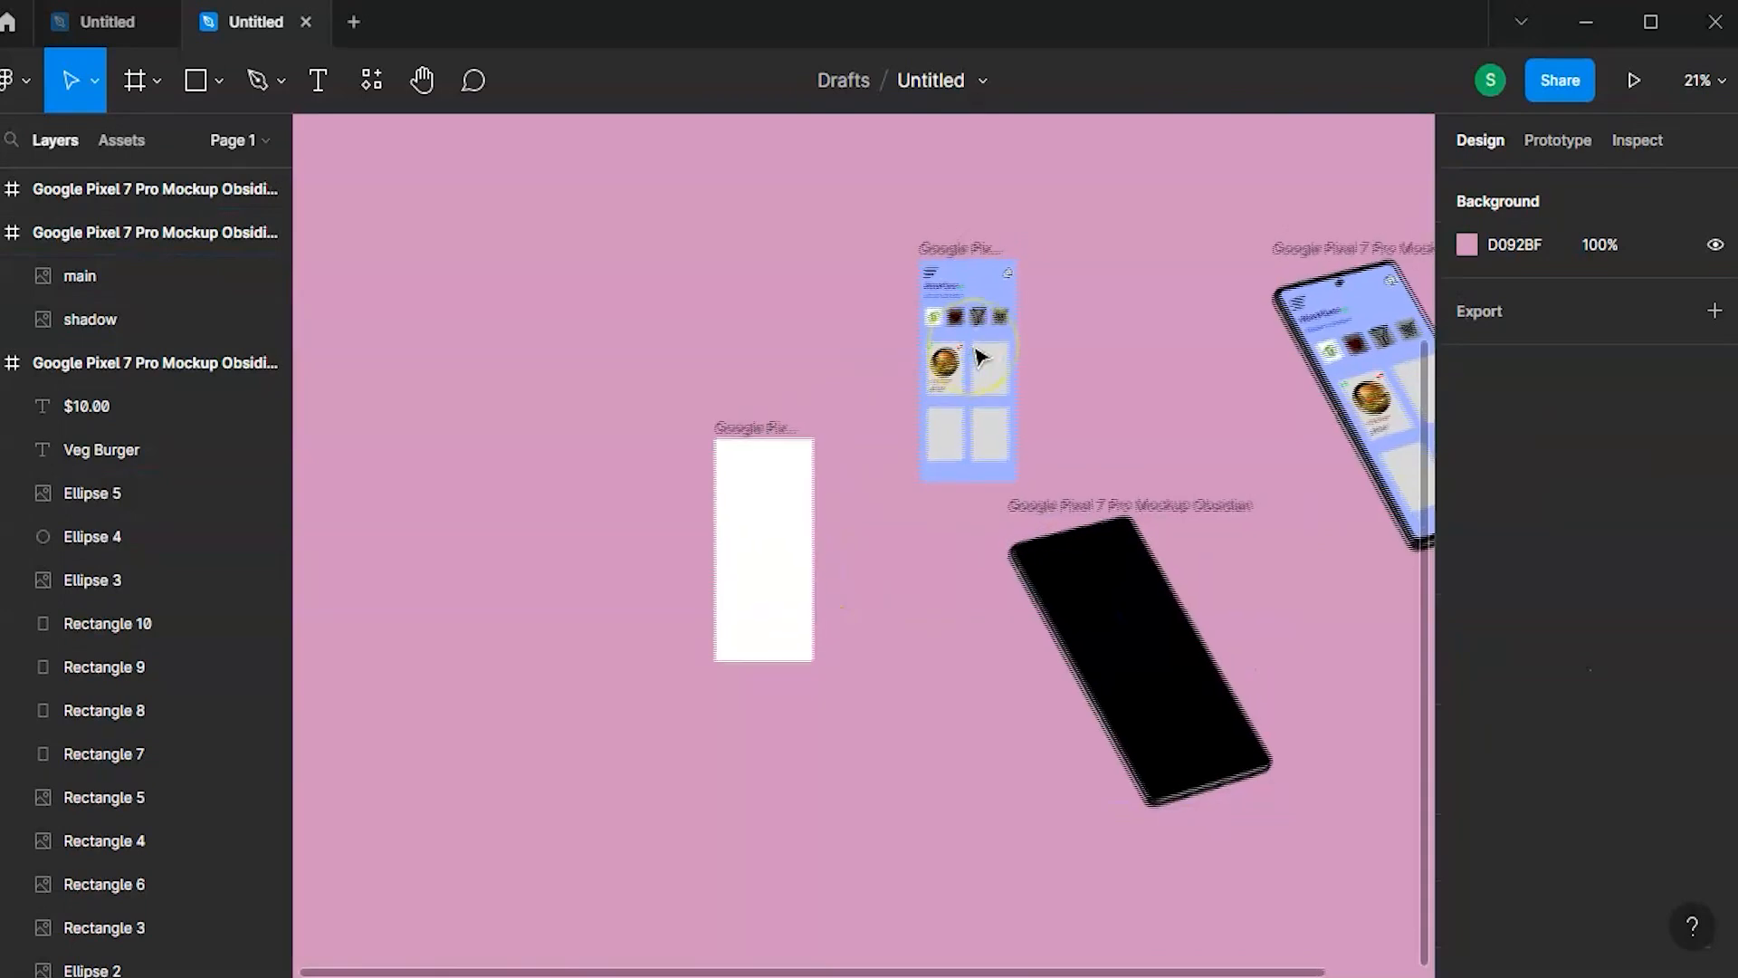
scroll(987, 344, "up", 3)
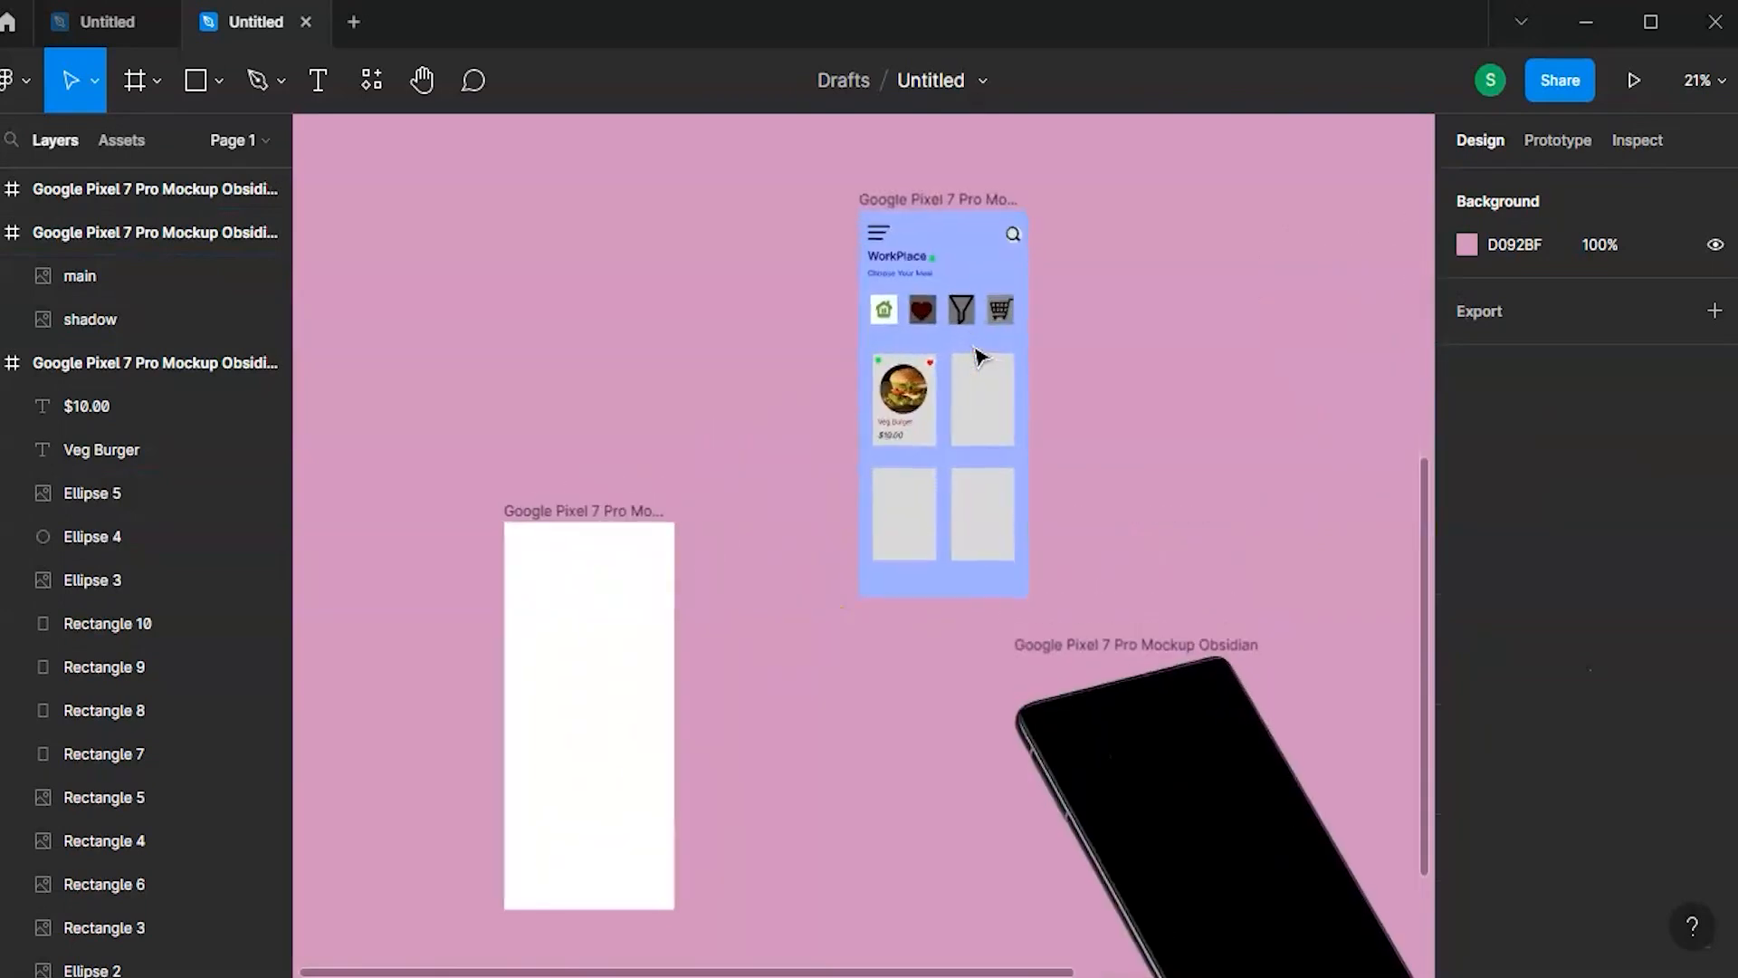
- Move the WorkPlace frame onto the new mockup's blank label frame so that it covers it
left_click(894, 310)
left_click_drag(941, 201, 590, 562)
scroll(1214, 760, "down", 2)
left_click(1213, 764)
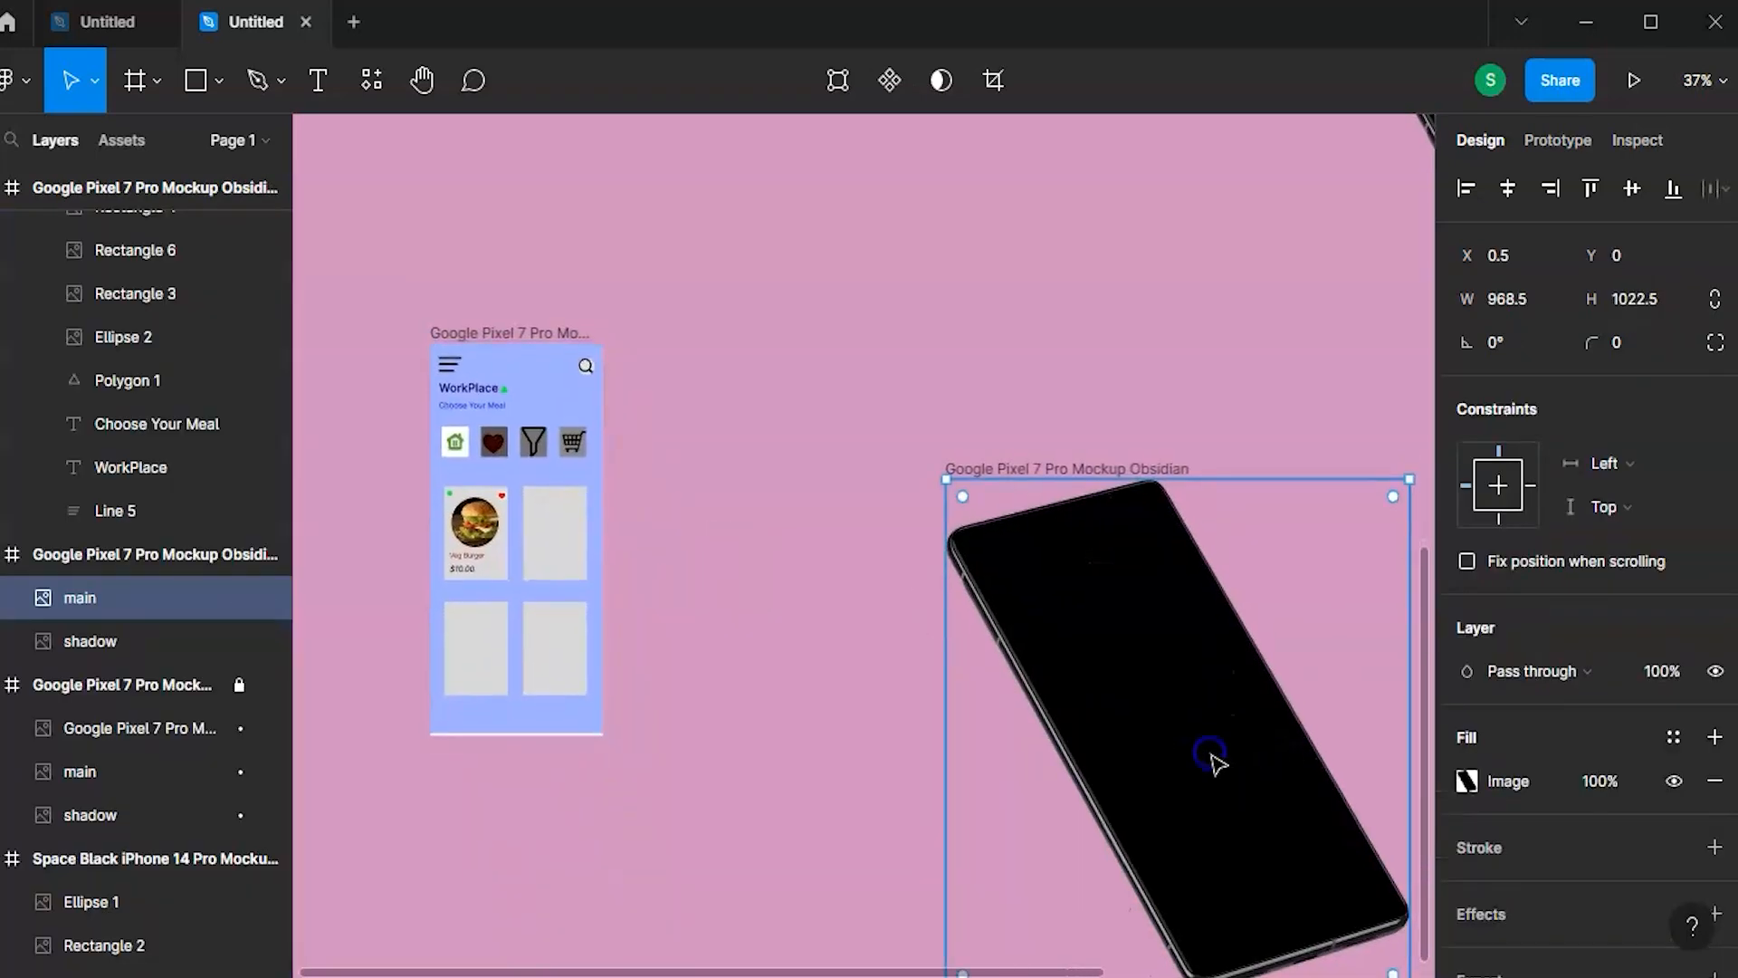
scroll(1213, 763, "down", 2)
scroll(956, 444, "right", 1)
scroll(956, 443, "up", 1)
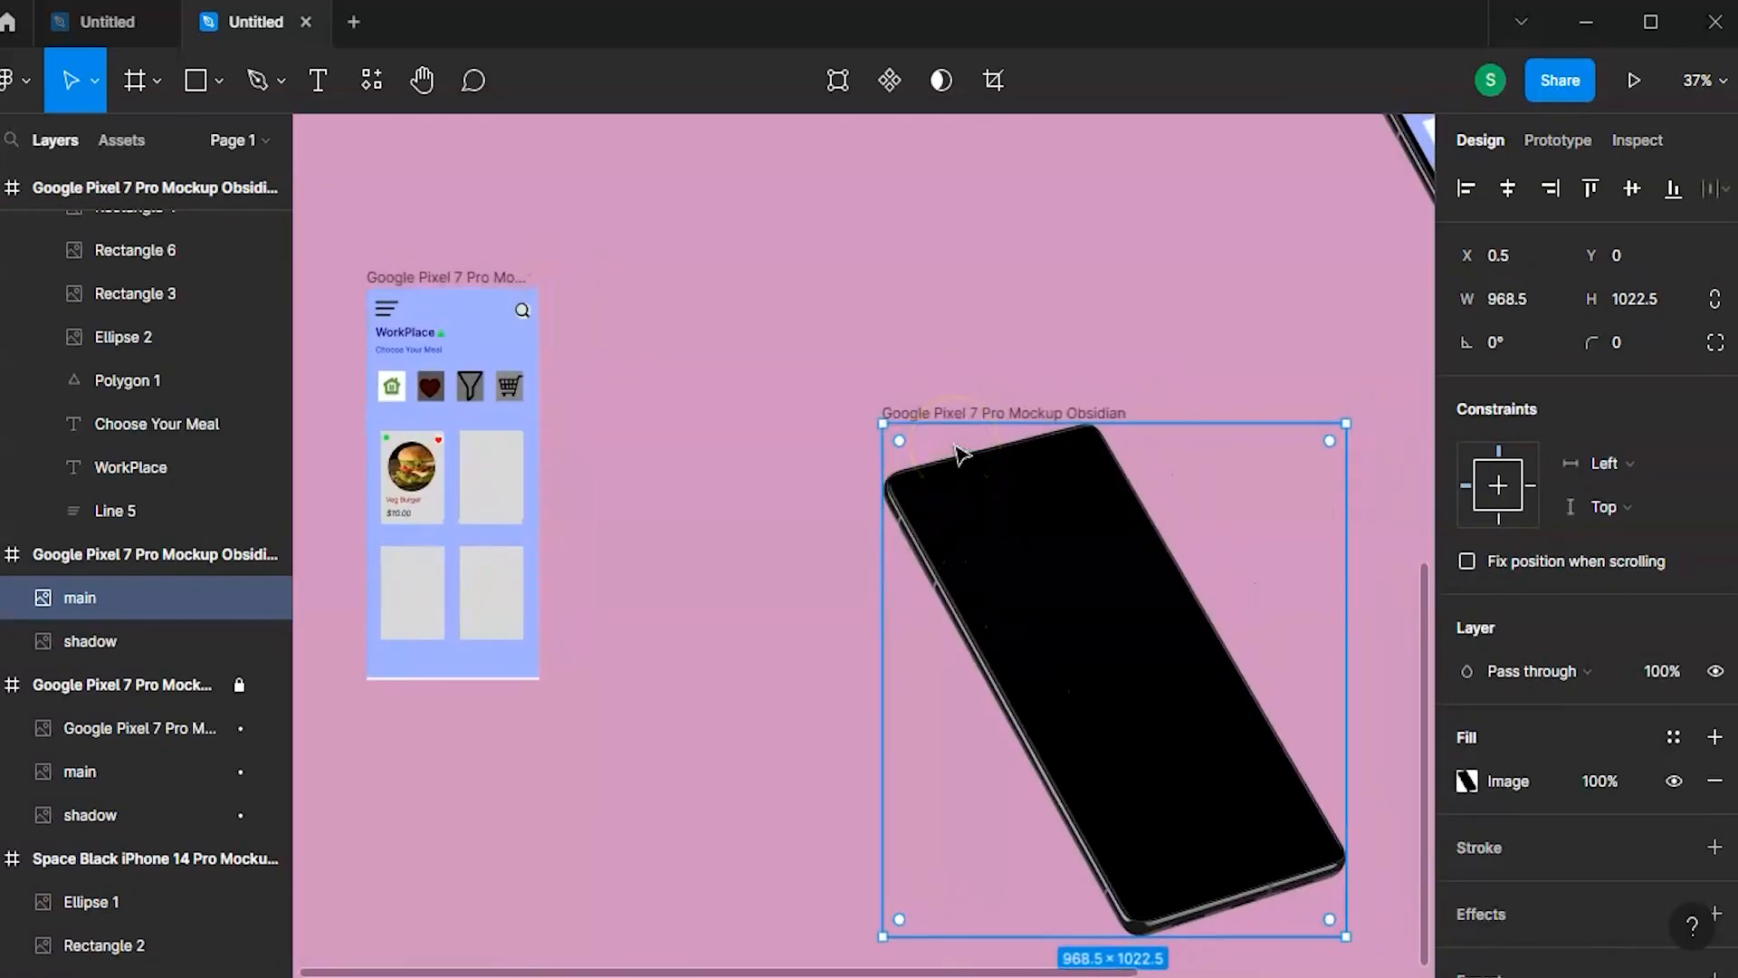
- Reopen the Artboard Studio Mockups plugin and render the combined label frame onto the black Google Pixel 7 Pro mockup
scroll(956, 445, "down", 3)
right_click(544, 361)
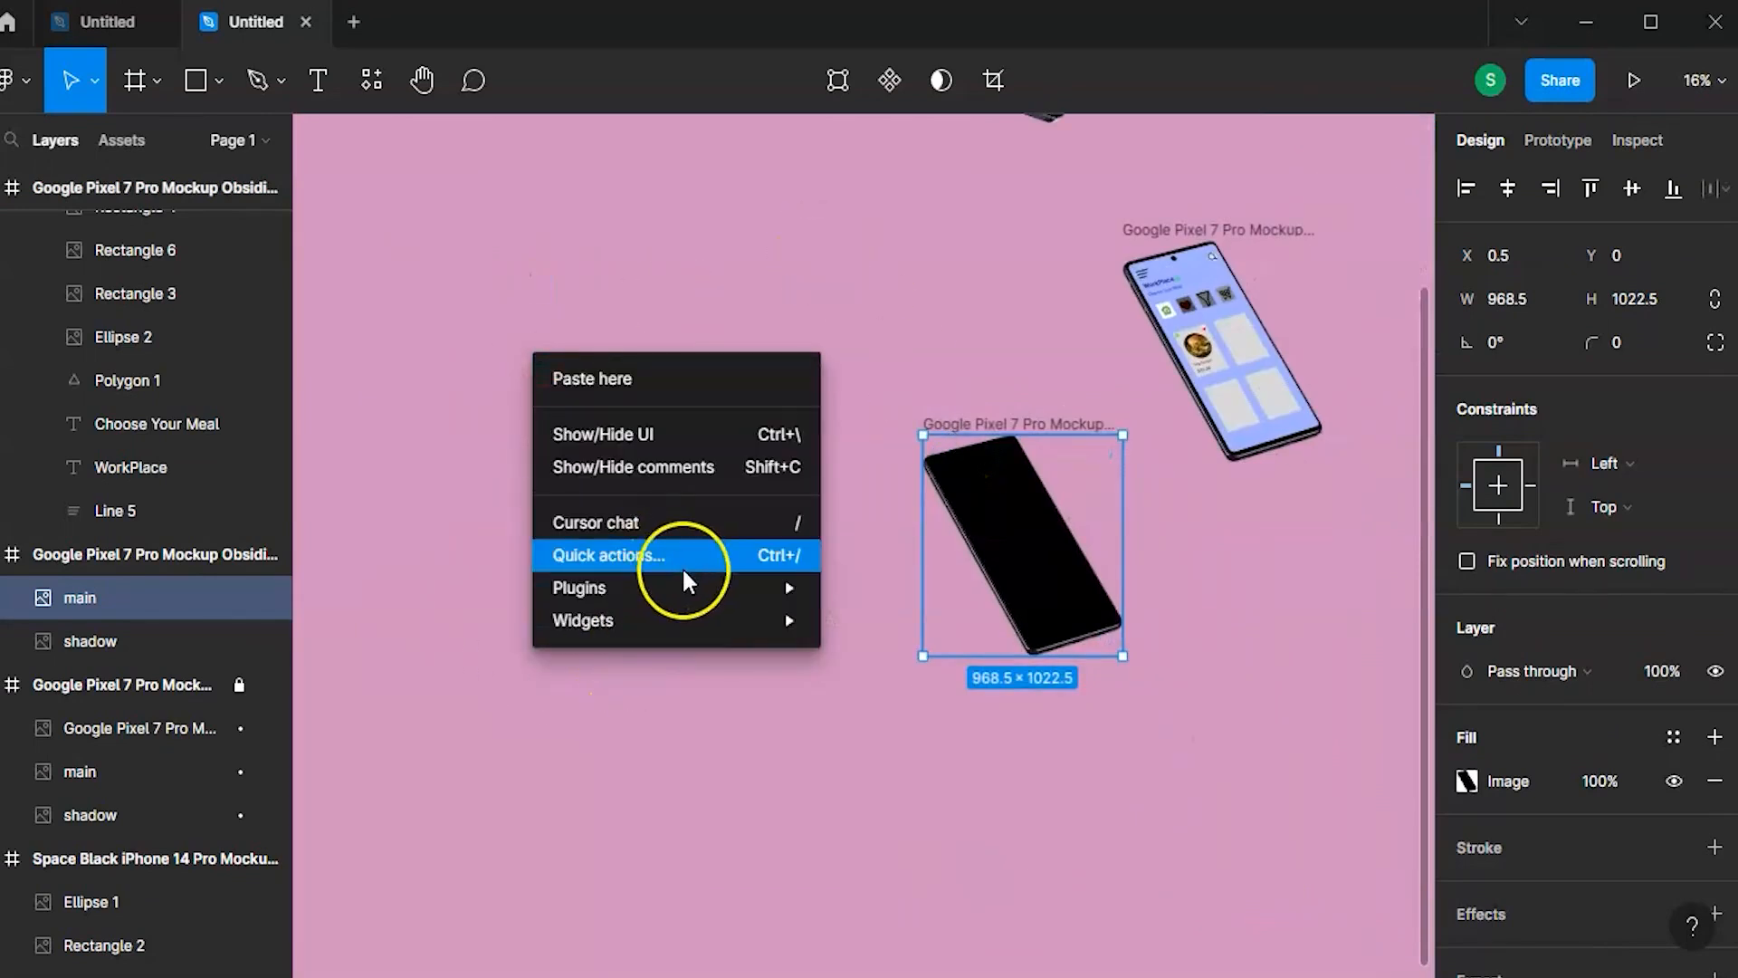
mouse_move(970, 504)
left_click(1186, 508)
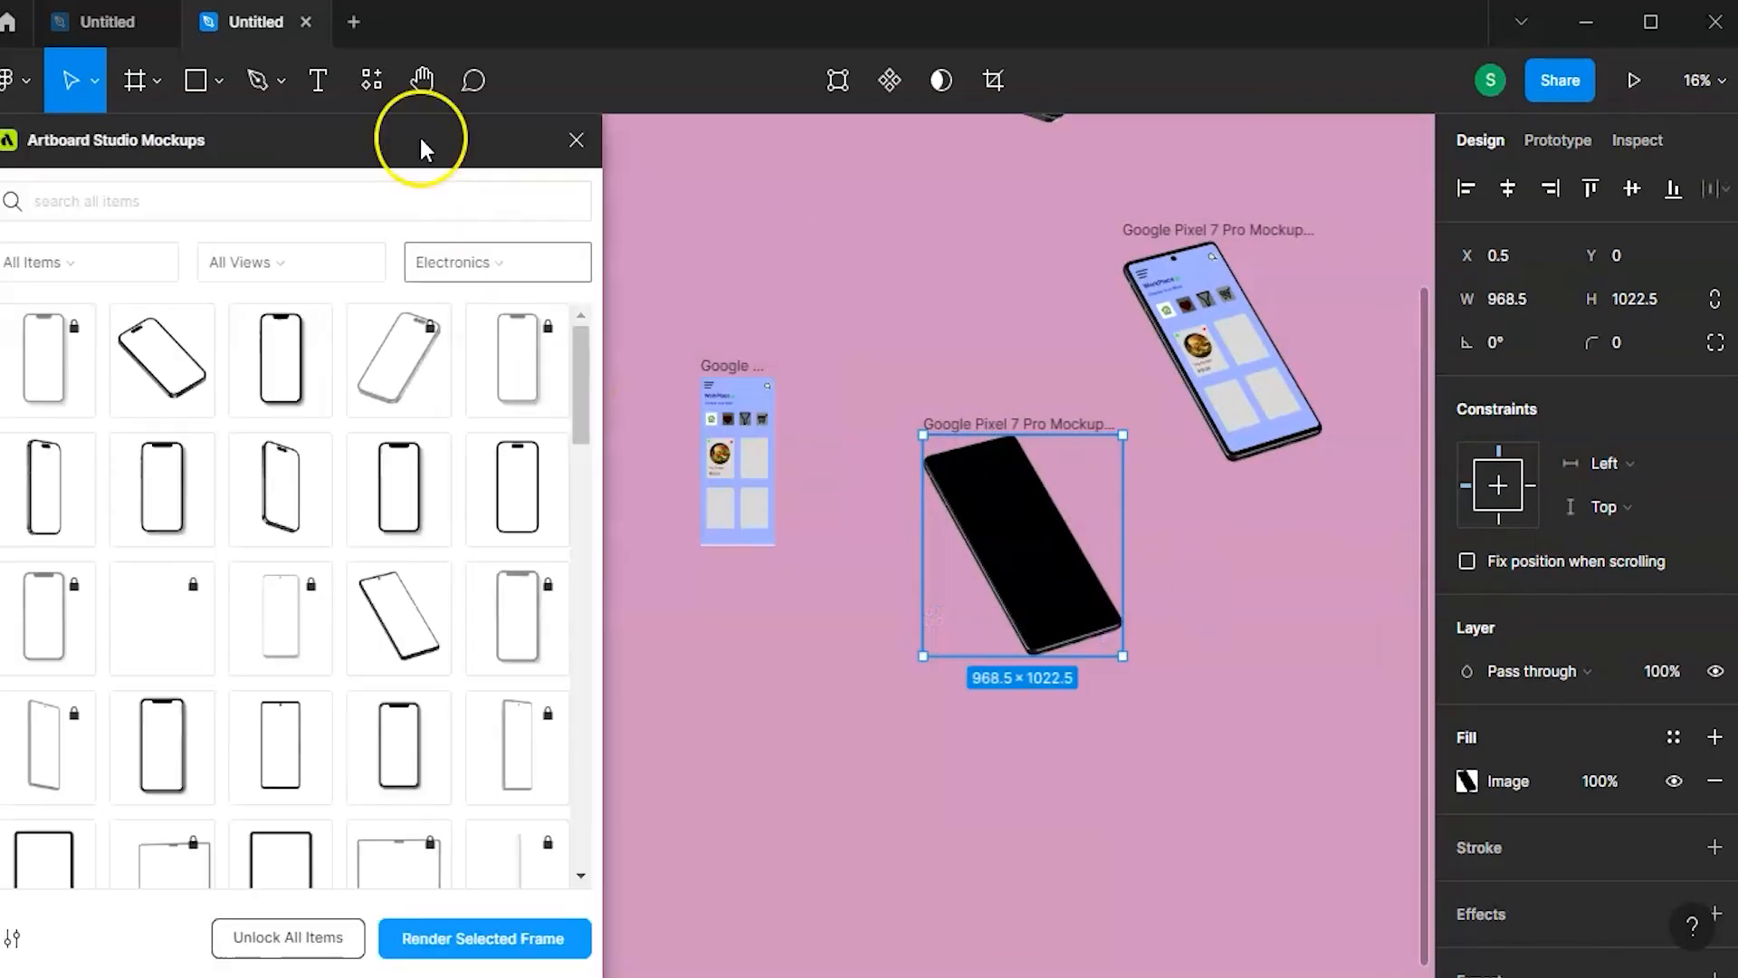
left_click(721, 362)
left_click(453, 938)
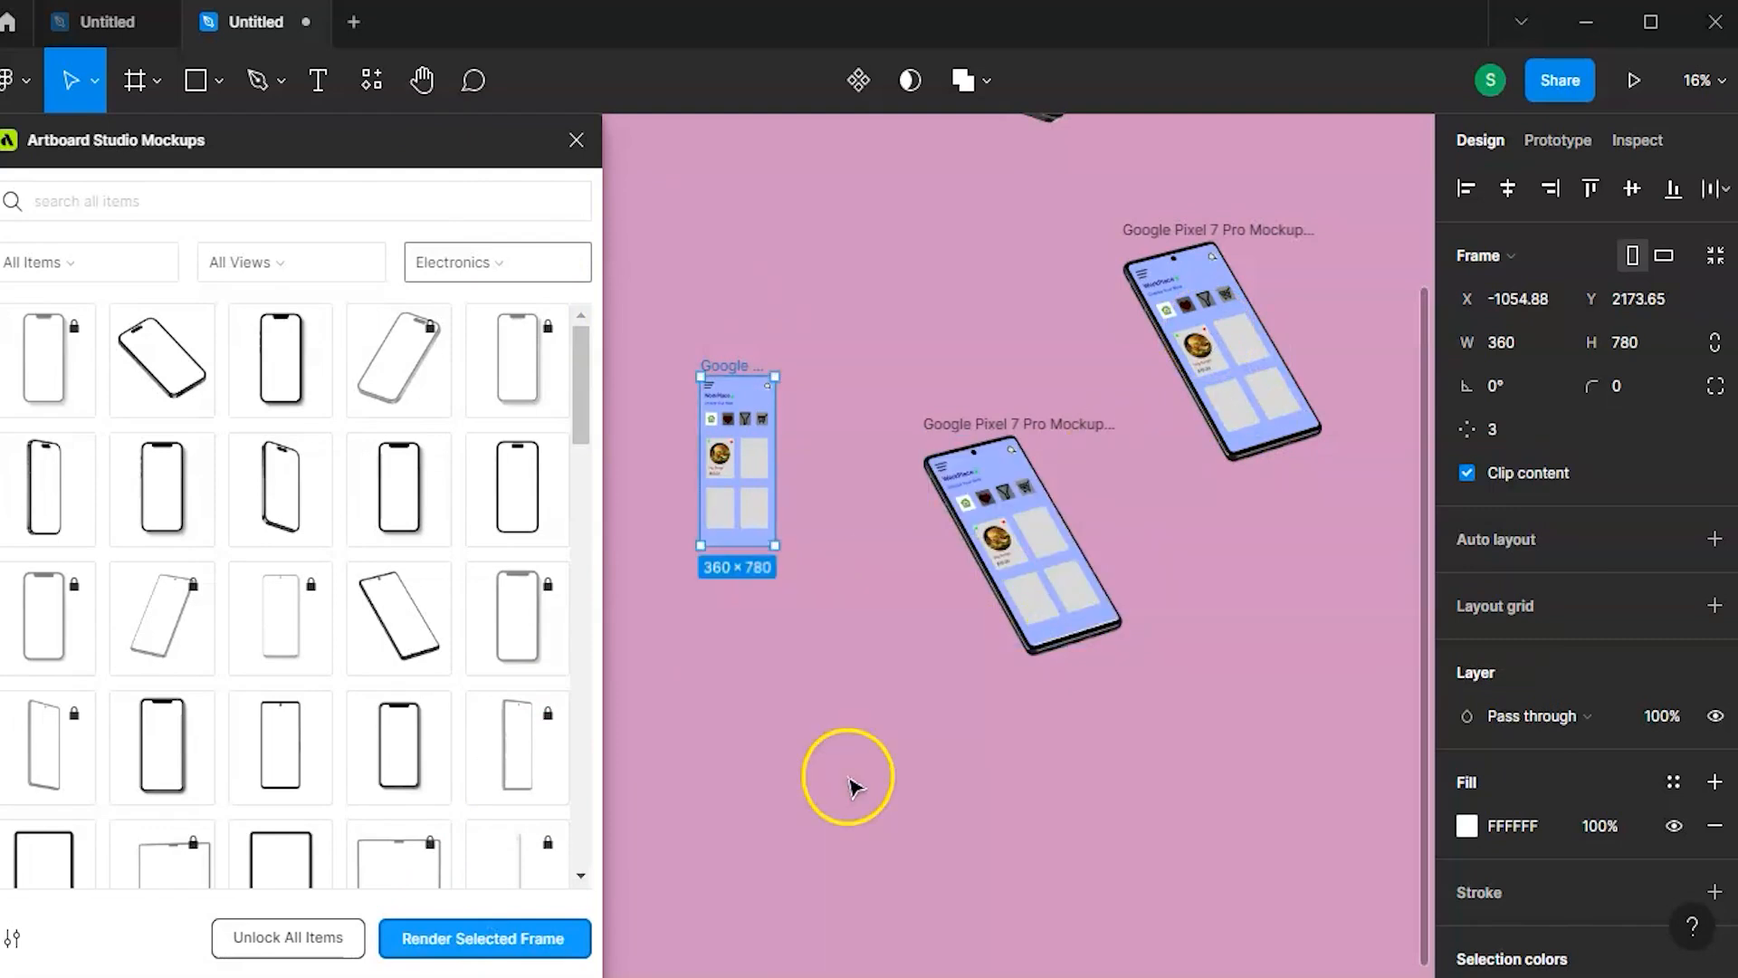
scroll(904, 730, "up", 3, "ctrl")
scroll(1067, 599, "down", 3)
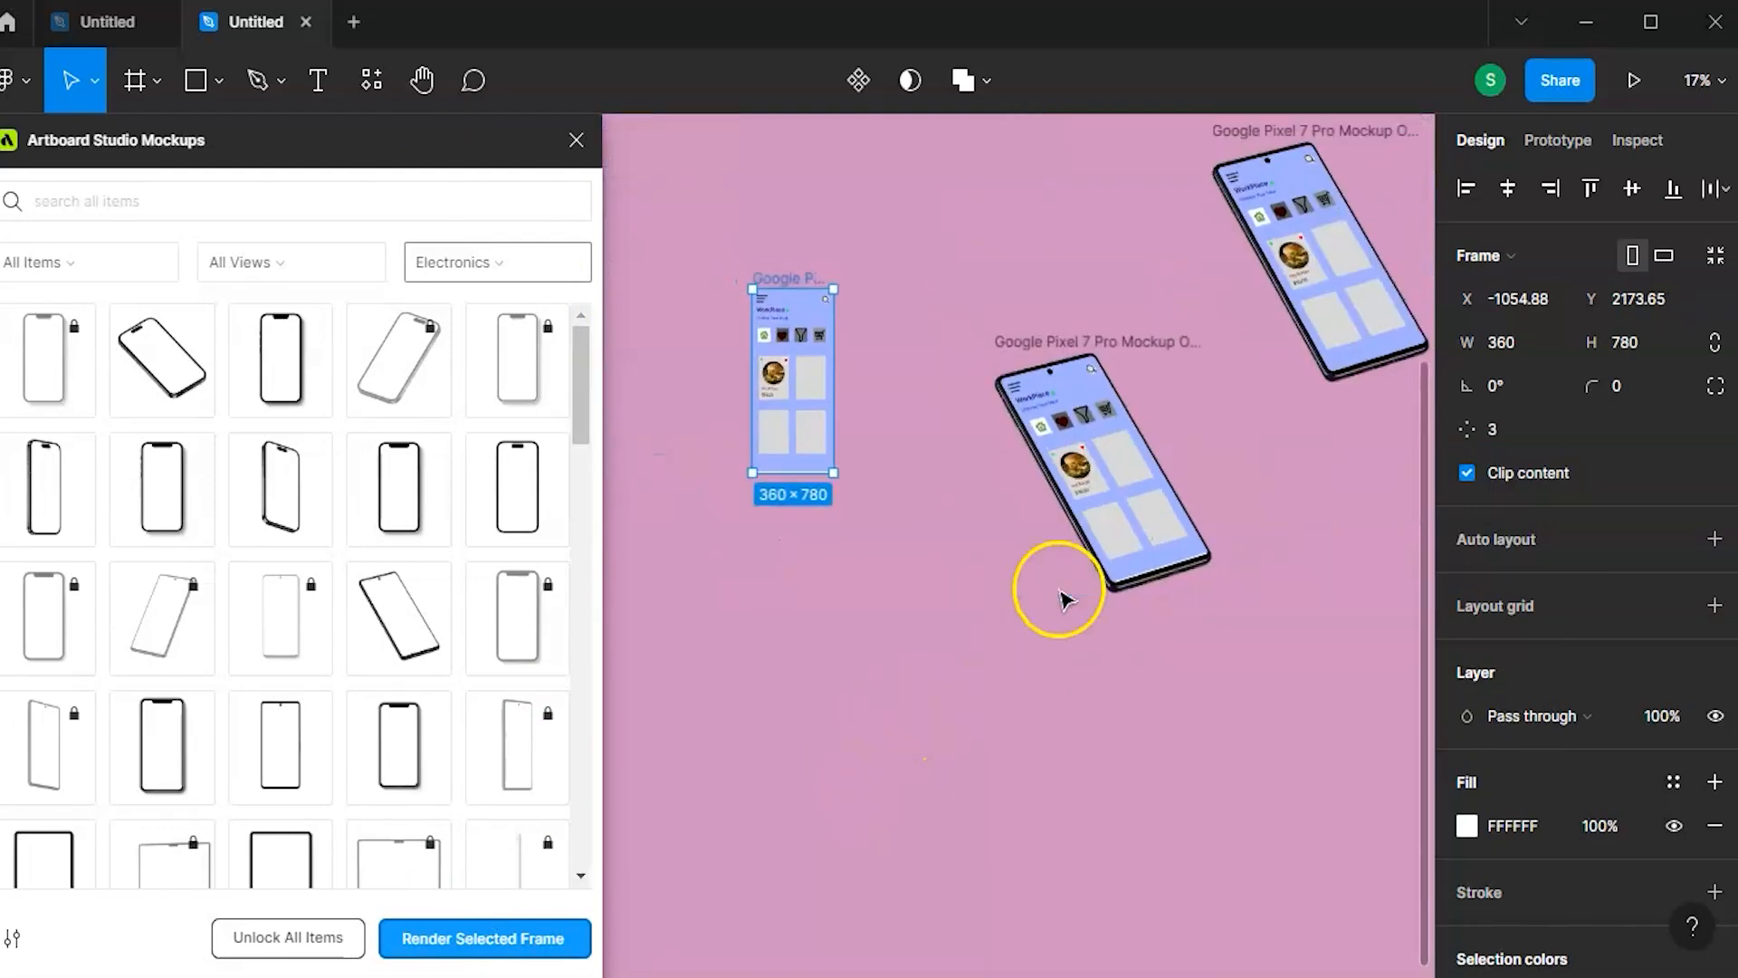
scroll(1314, 241, "up", 2, "ctrl")
scroll(1087, 258, "down", 2, "ctrl")
scroll(877, 275, "up", 5, "ctrl")
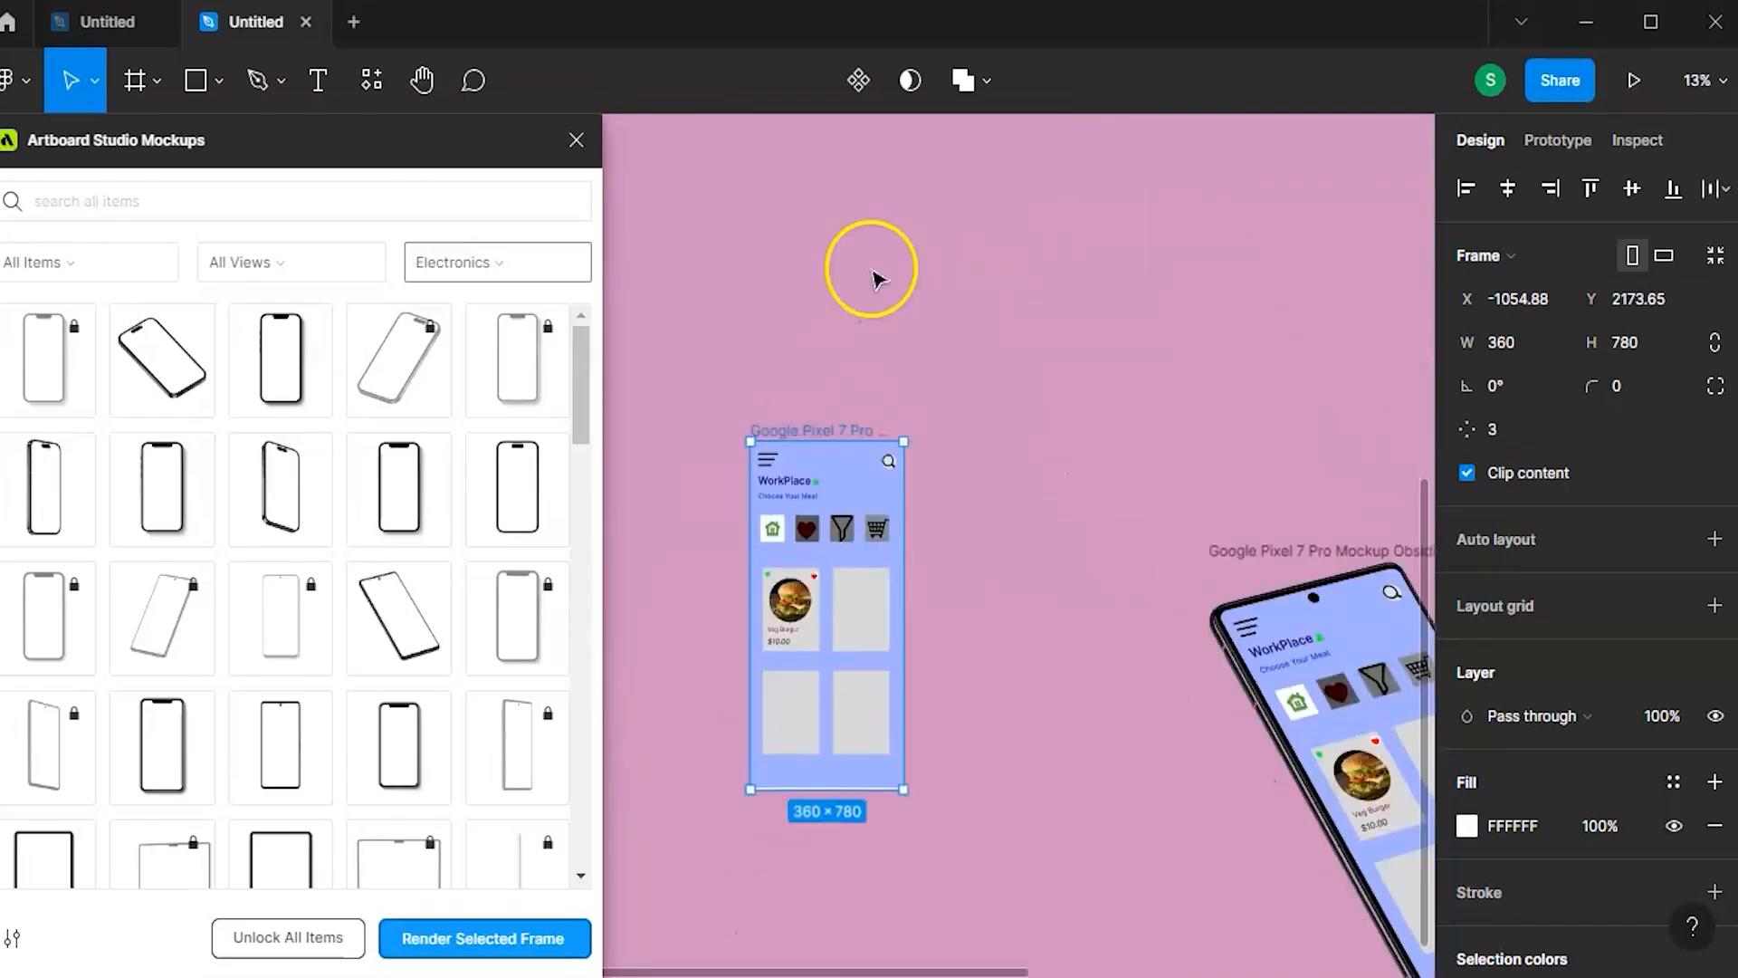
scroll(819, 602, "up", 1)
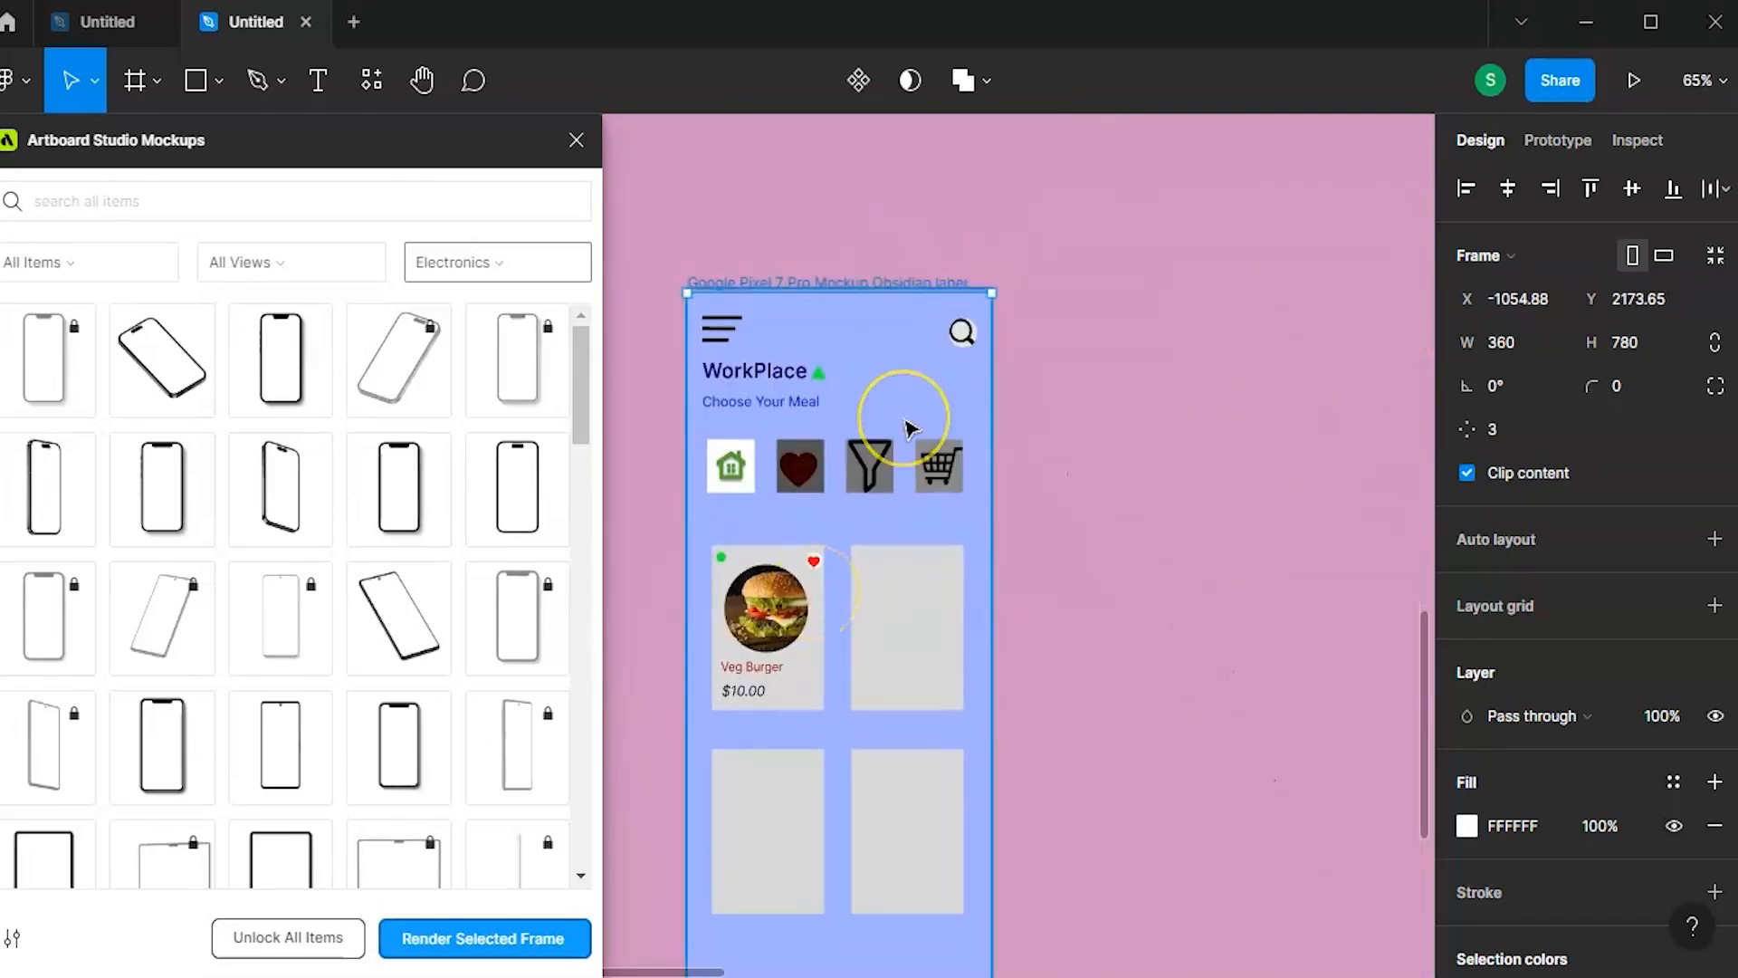
- Examine the rendered WorkPlace mockup and the black Google Pixel 7 Pro Obsidian mockup on the canvas
scroll(900, 423, "down", 4)
scroll(1184, 535, "right", 3)
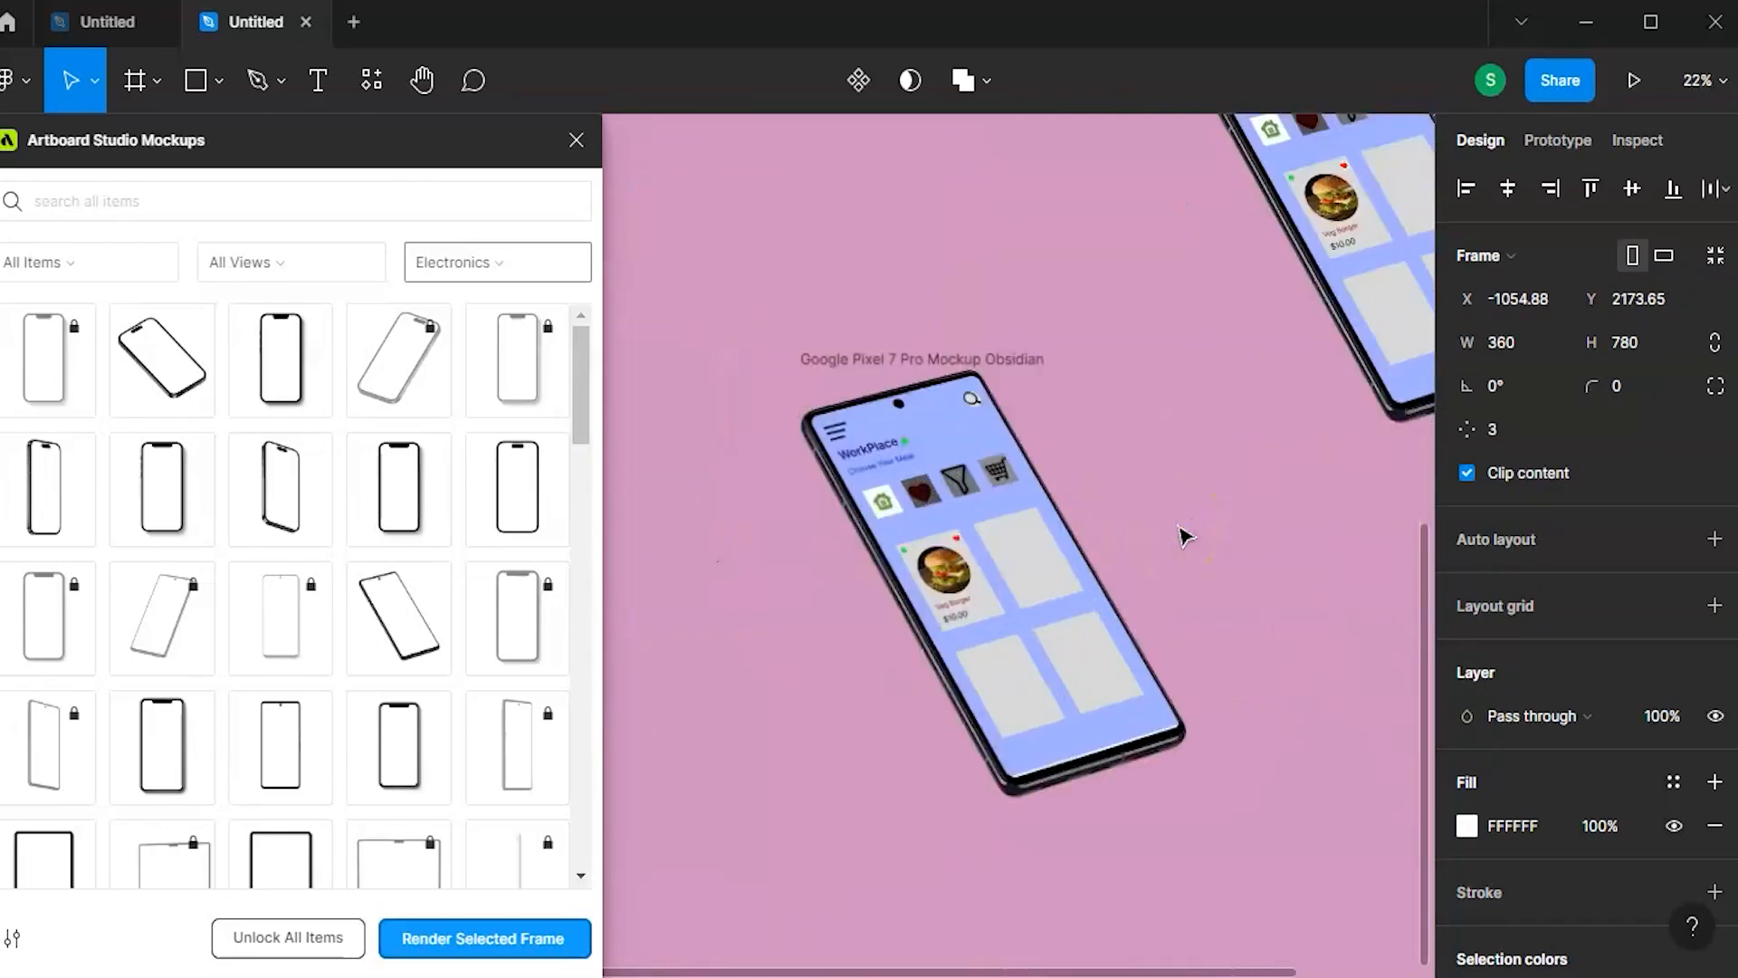
scroll(915, 525, "up", 2)
scroll(878, 471, "down", 3)
scroll(840, 422, "left", 2)
mouse_move(896, 489)
left_mouse_down()
mouse_move(1106, 357)
mouse_move(1153, 415)
mouse_move(897, 488)
mouse_move(900, 471)
mouse_move(910, 490)
left_mouse_up()
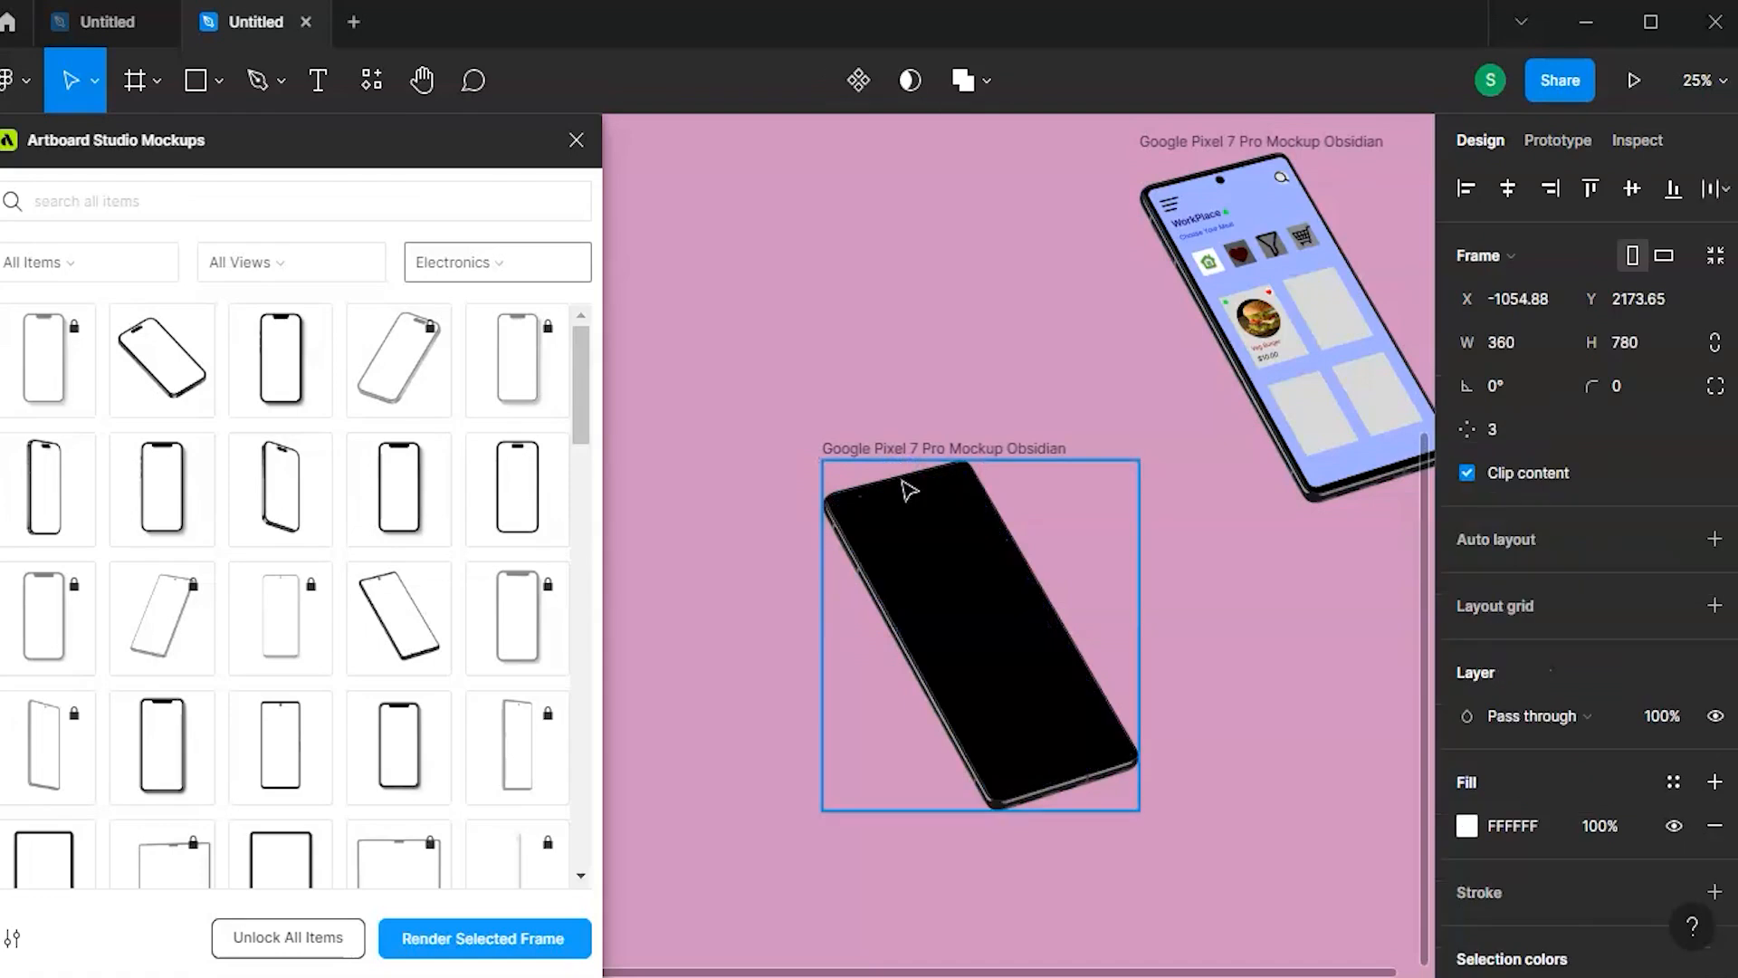
left_click(722, 493)
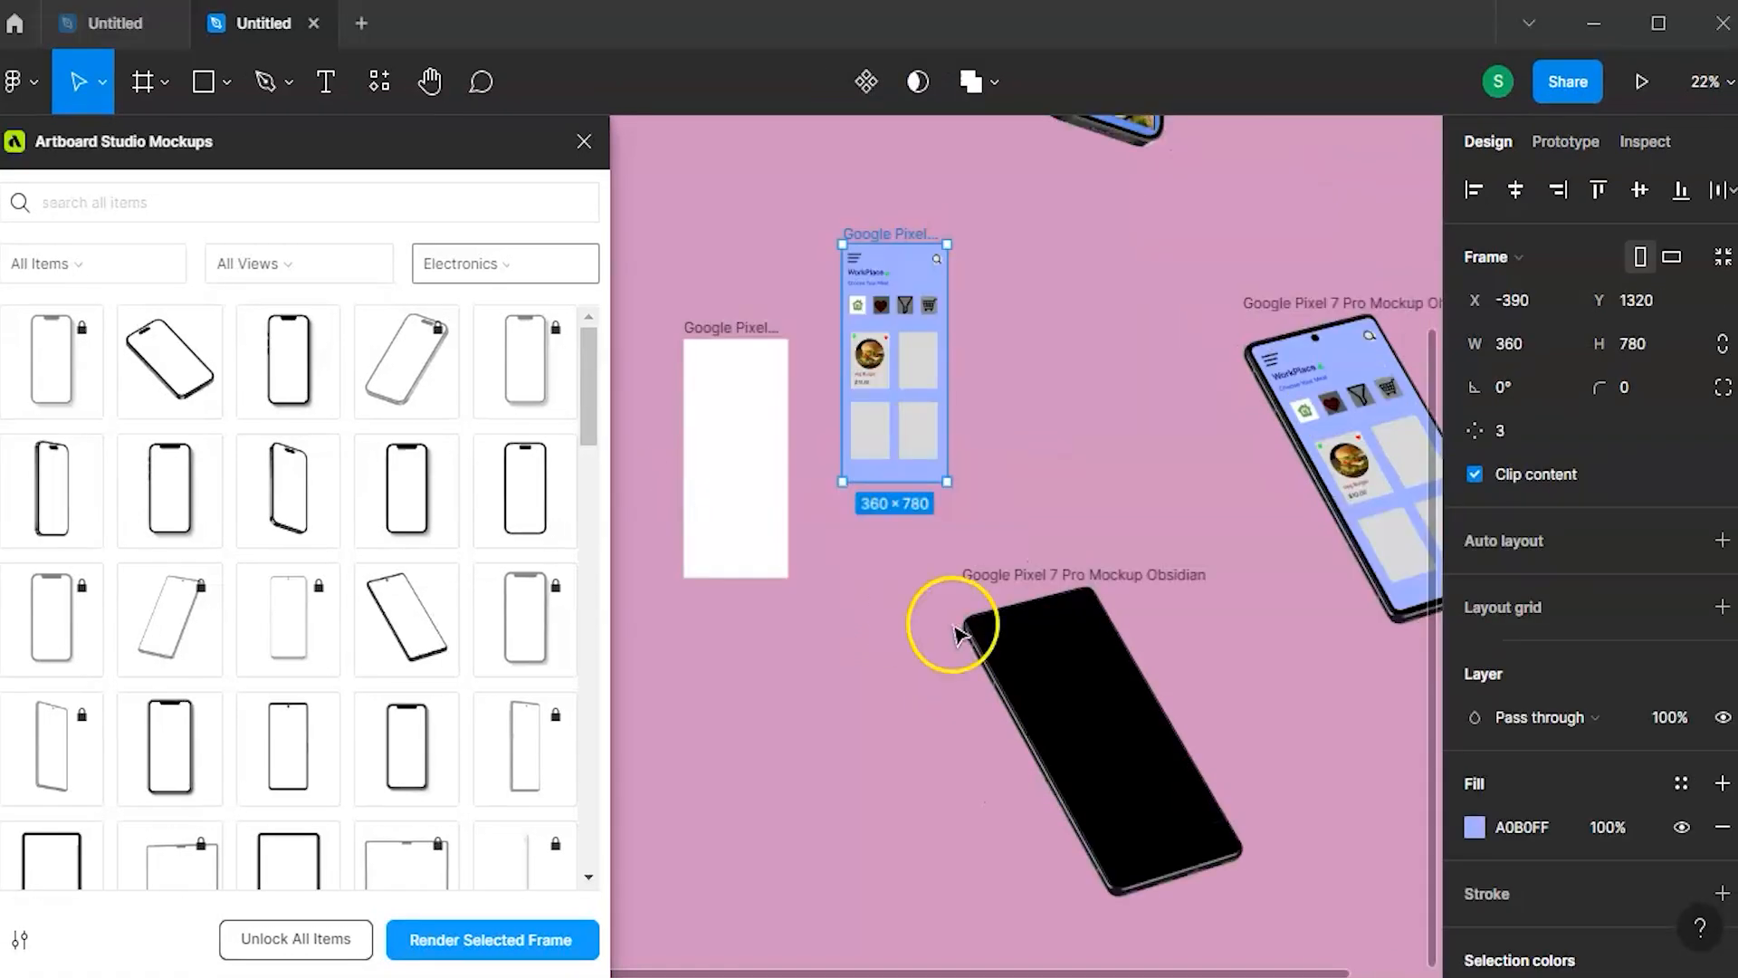
- Draw an ellipse about 164 × 154 near the top of the blank Google Pixel 7 Pro label frame
left_click(226, 81)
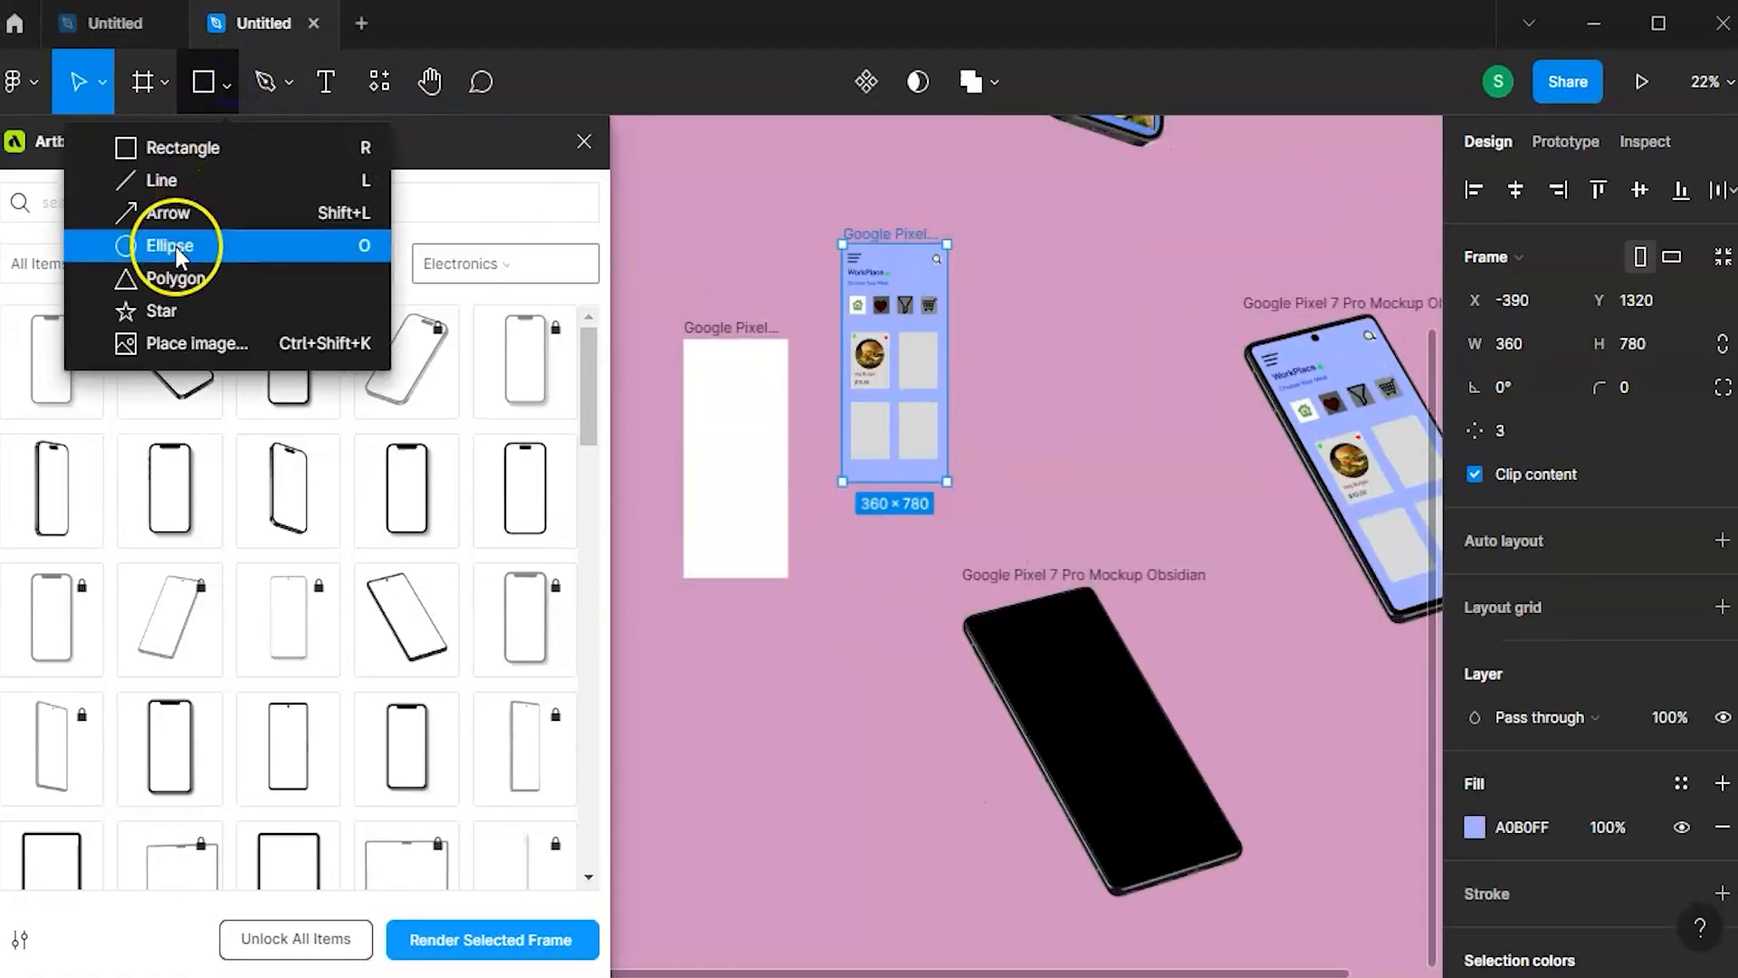
left_click(176, 243)
scroll(730, 387, "up", 5)
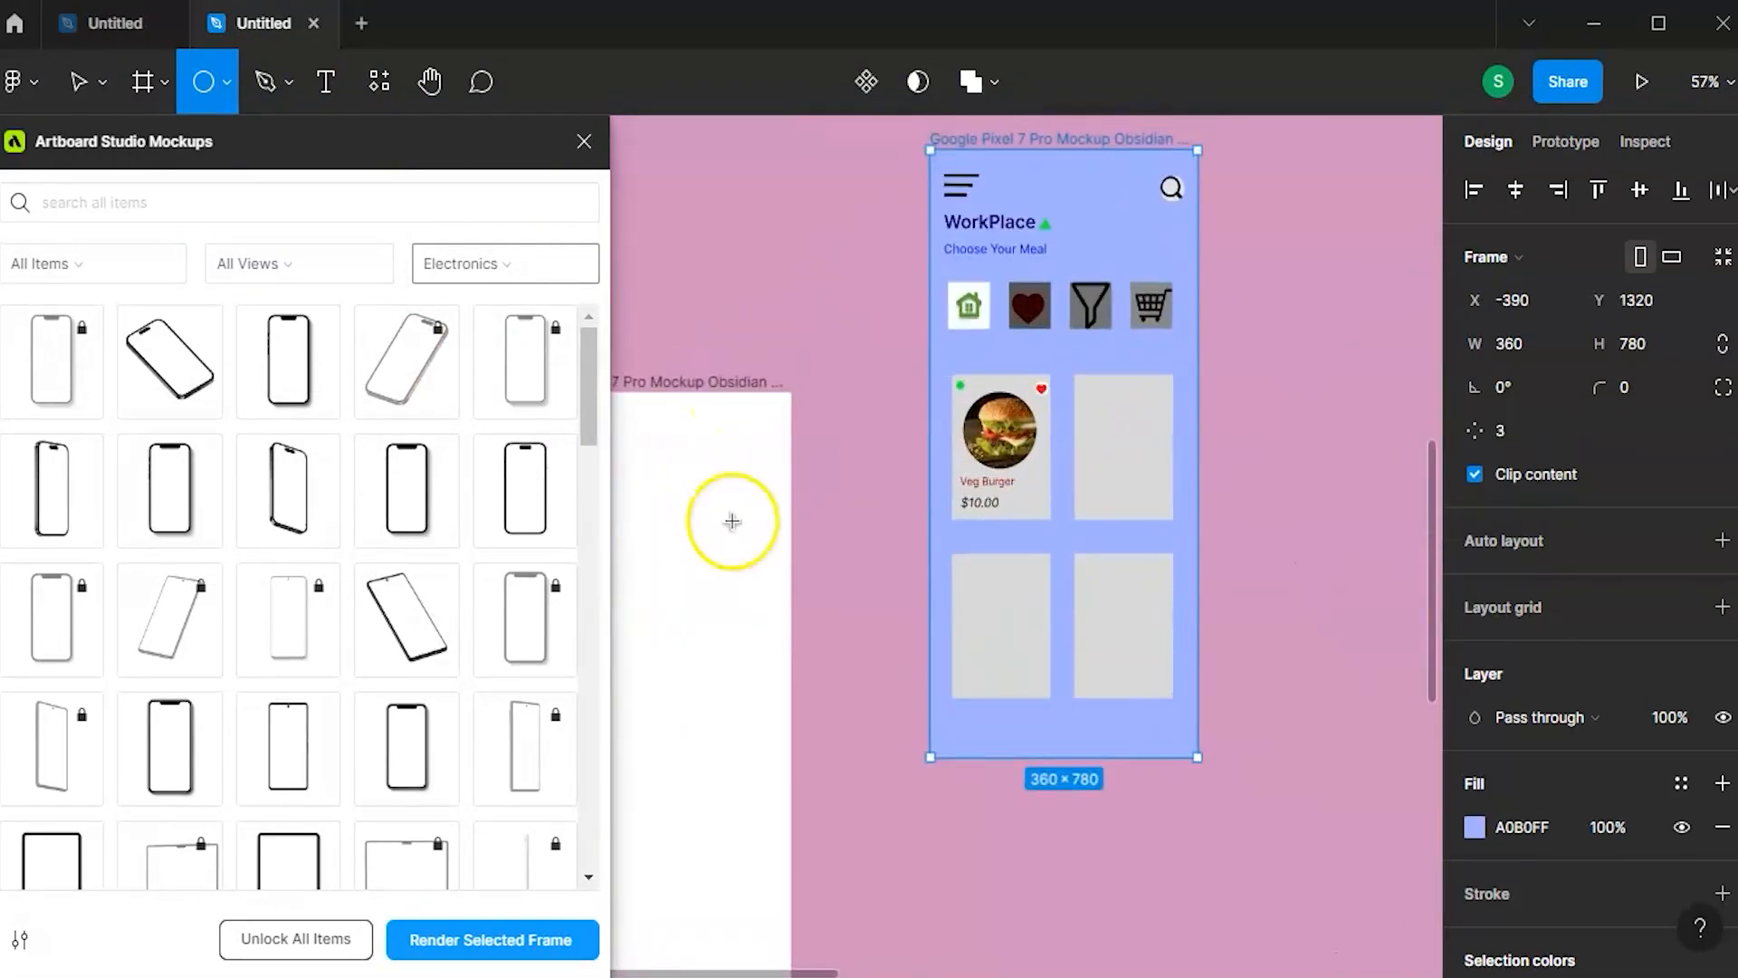
scroll(732, 520, "left", 3)
scroll(732, 520, "down", 1)
scroll(877, 470, "up", 5)
left_click_drag(720, 222, 970, 469)
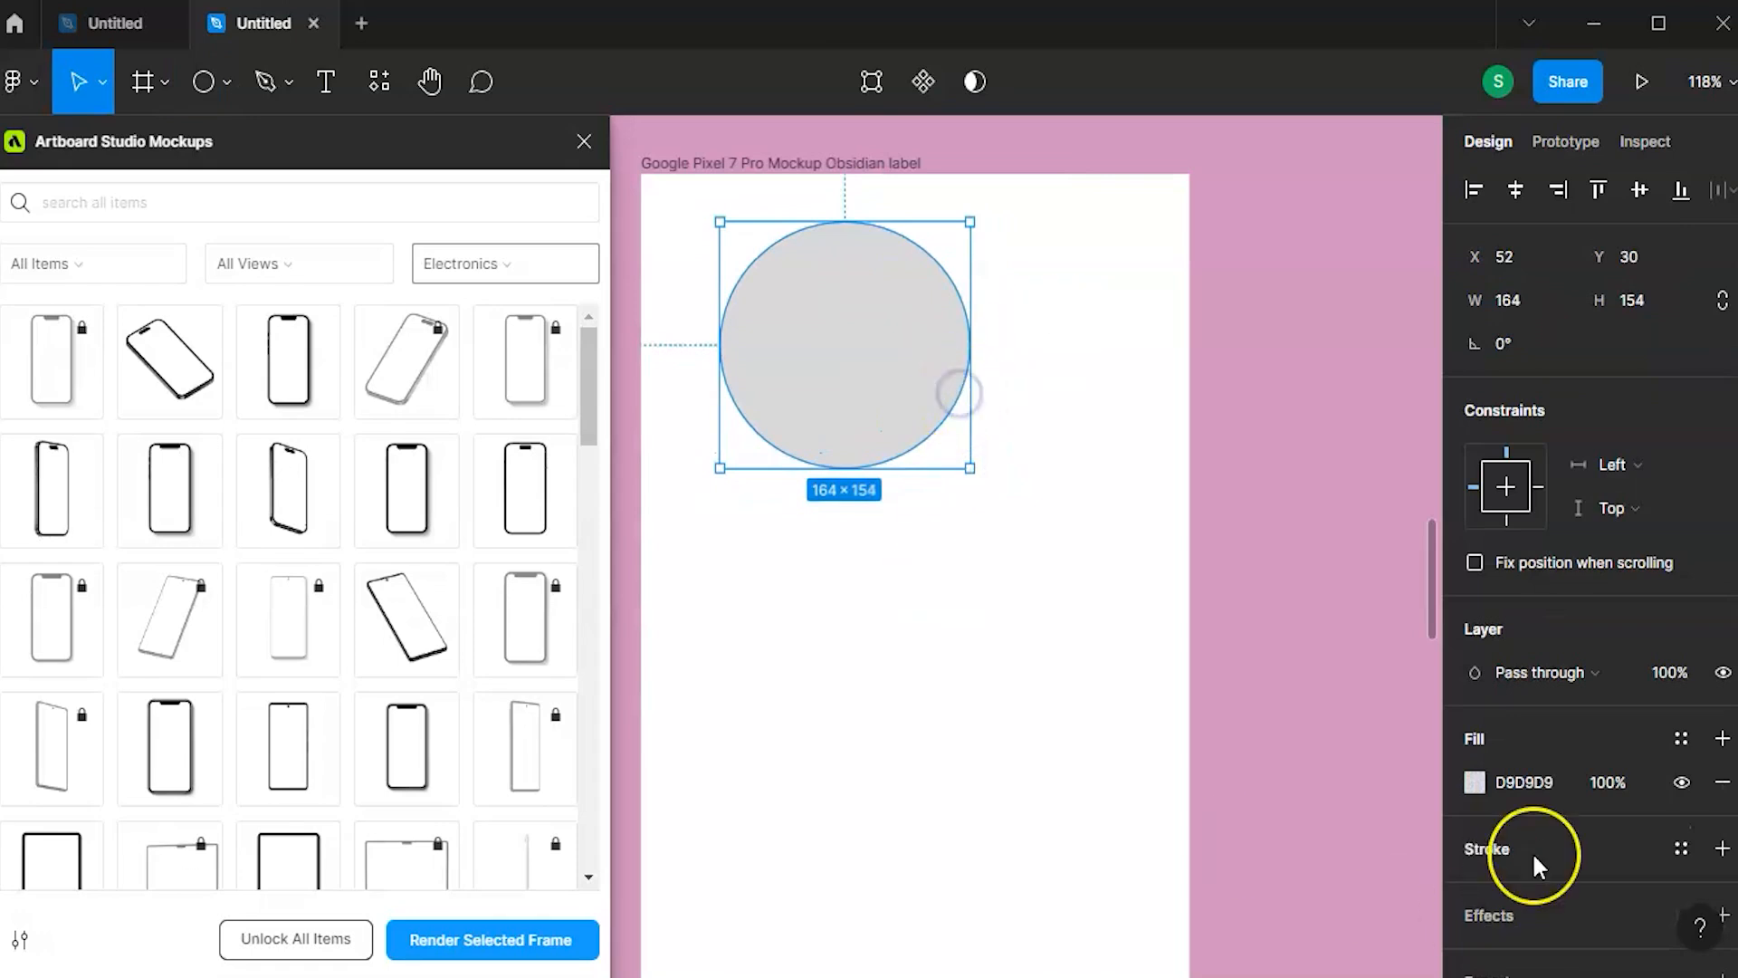
- Change the ellipse's fill to bright red, E93D3D
left_click(1475, 782)
left_click_drag(1347, 463, 1381, 440)
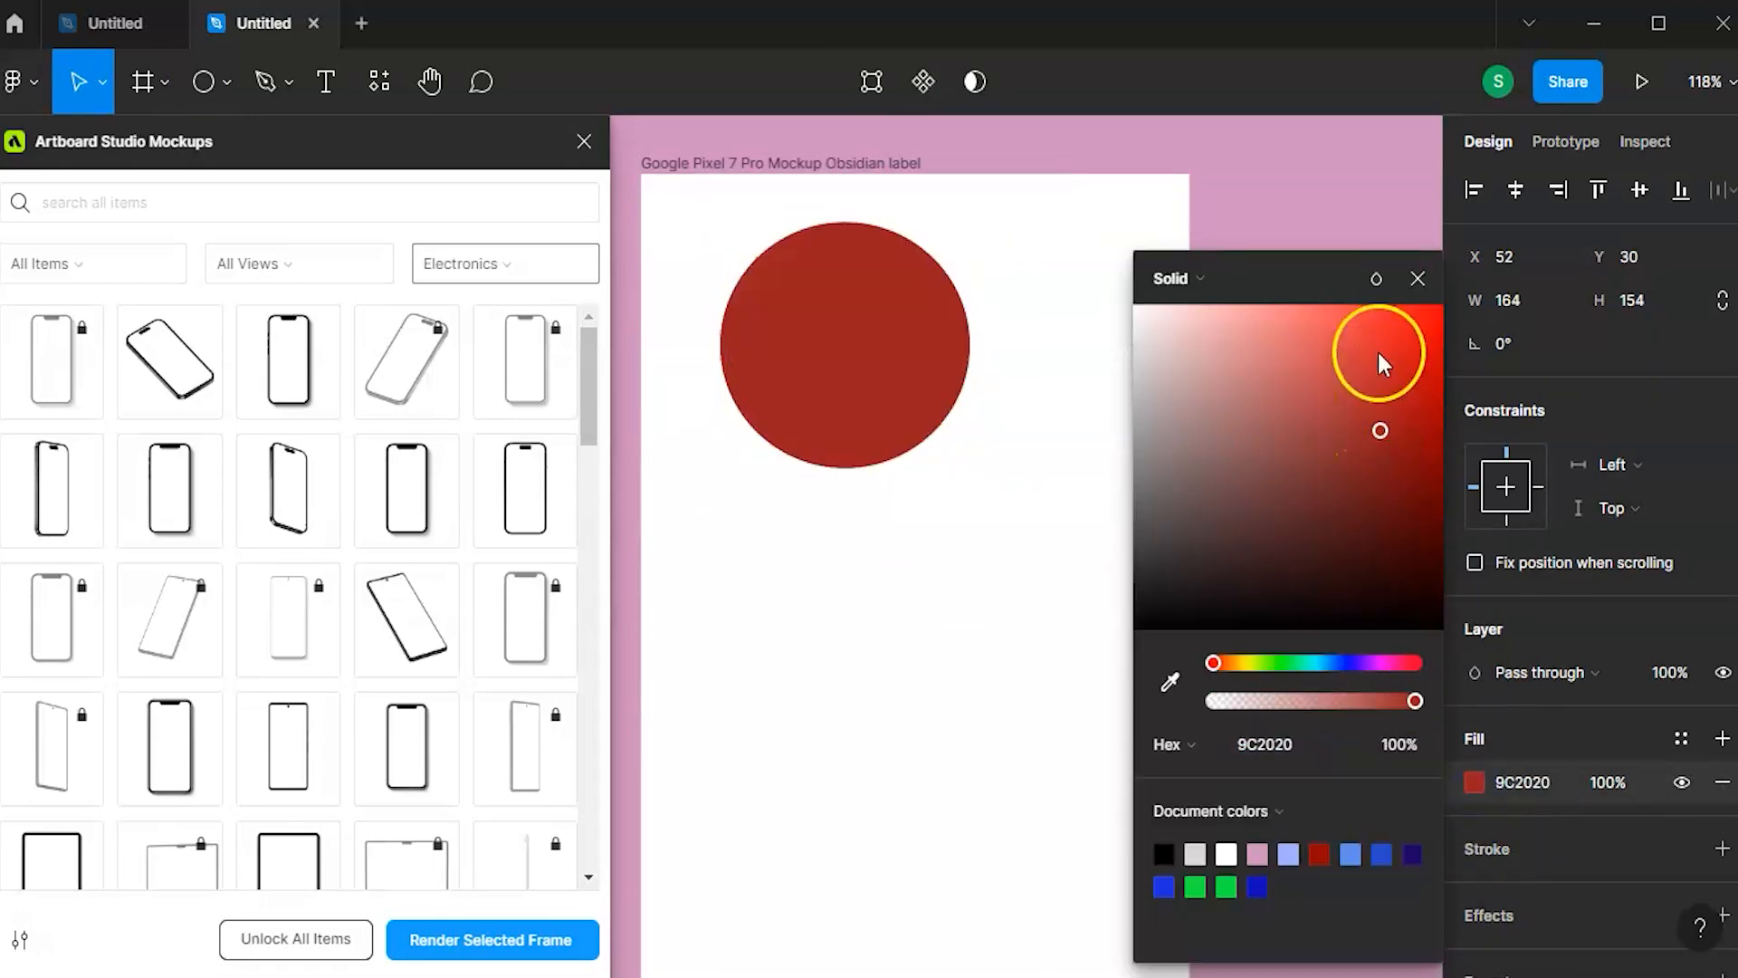
left_click_drag(1377, 350, 1362, 335)
left_click(1417, 279)
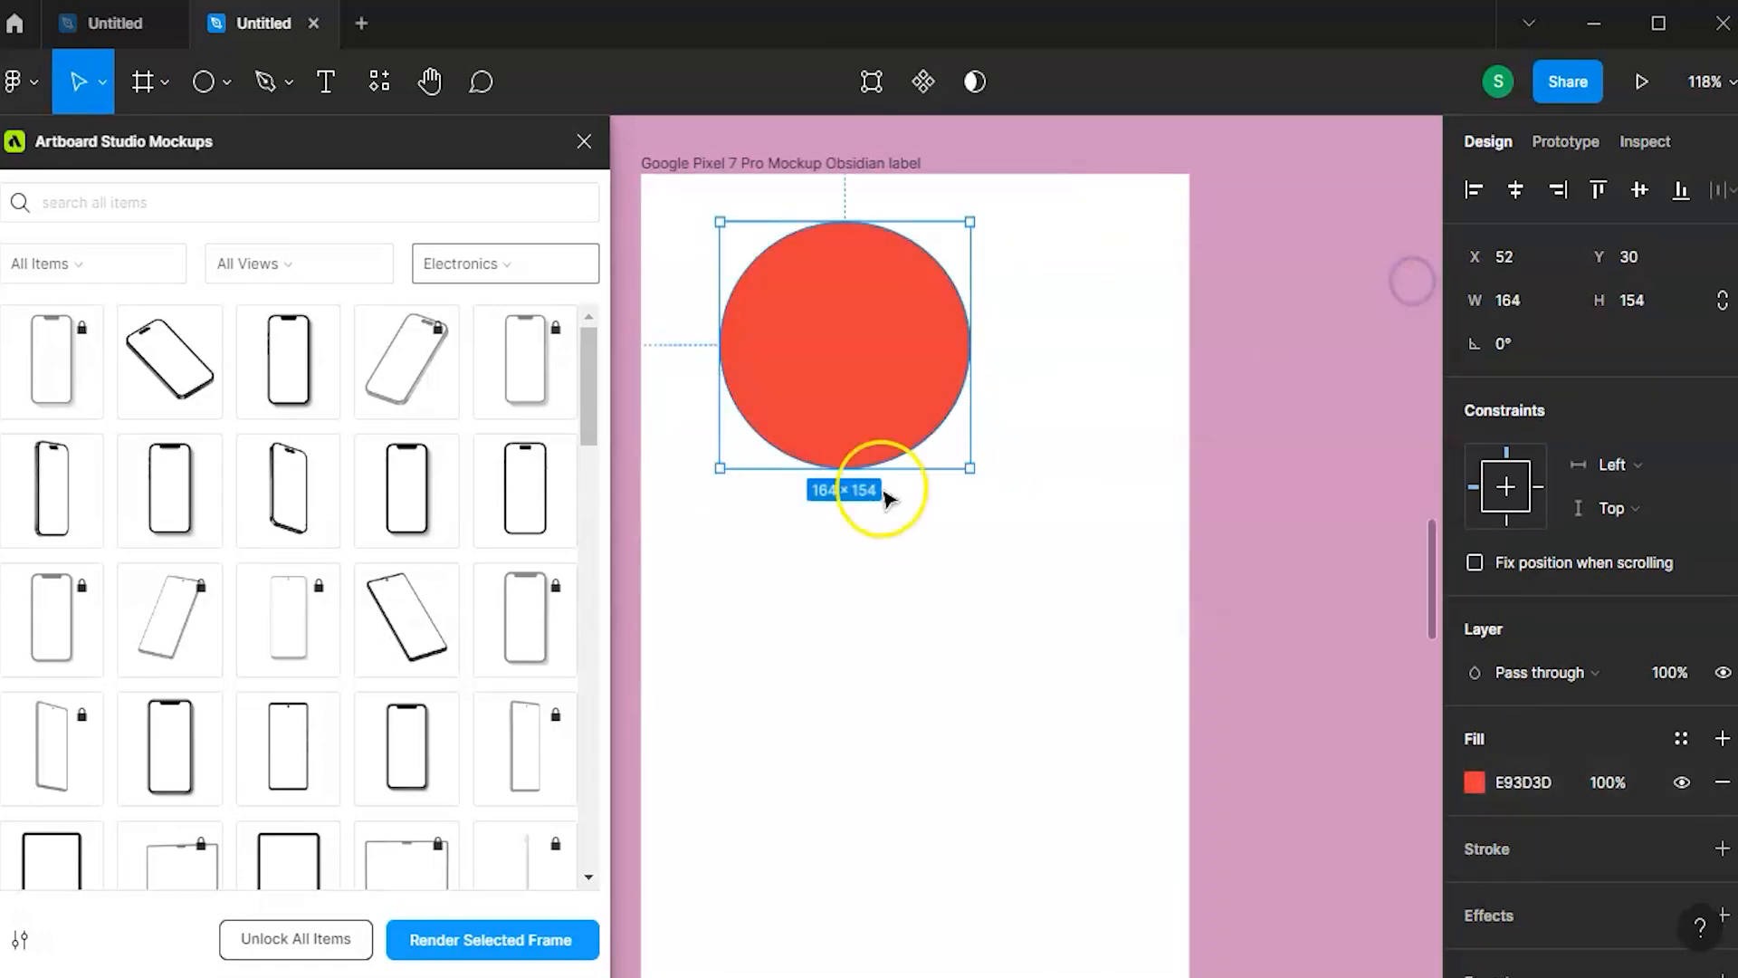
- Draw a star about 197 × 201 in the same label frame and place it just below and right of the red circle
scroll(885, 497, "down", 5)
left_click(227, 81)
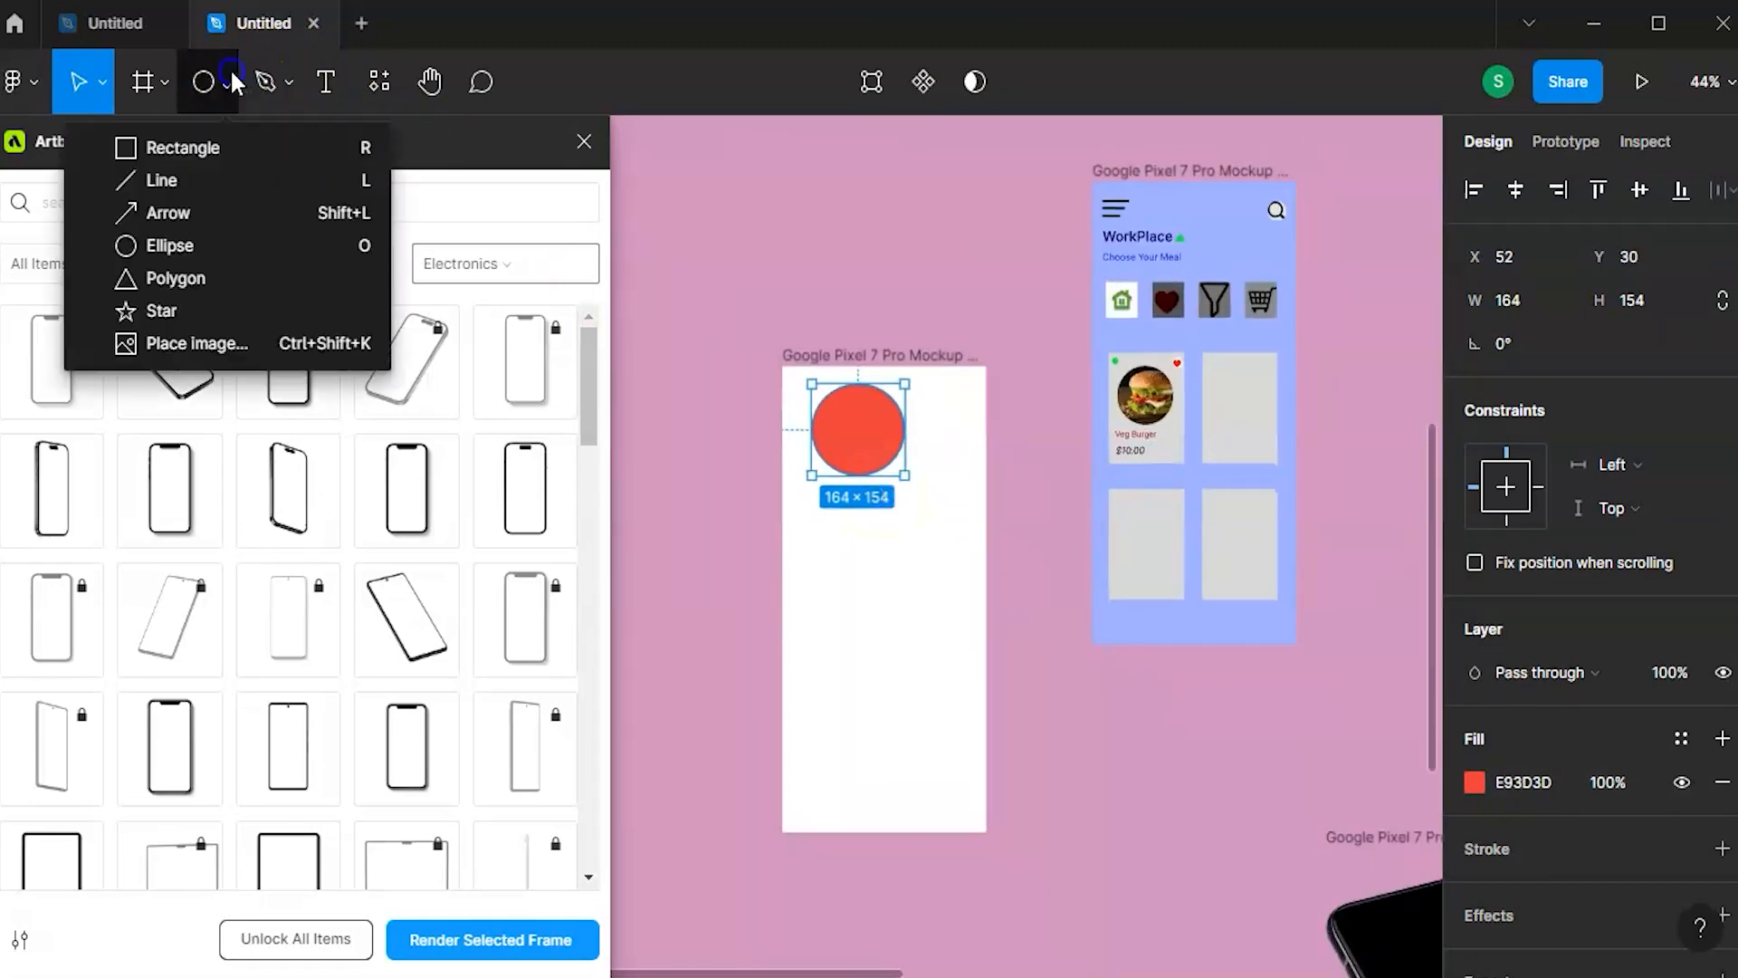
left_click(163, 310)
left_click_drag(829, 546, 939, 664)
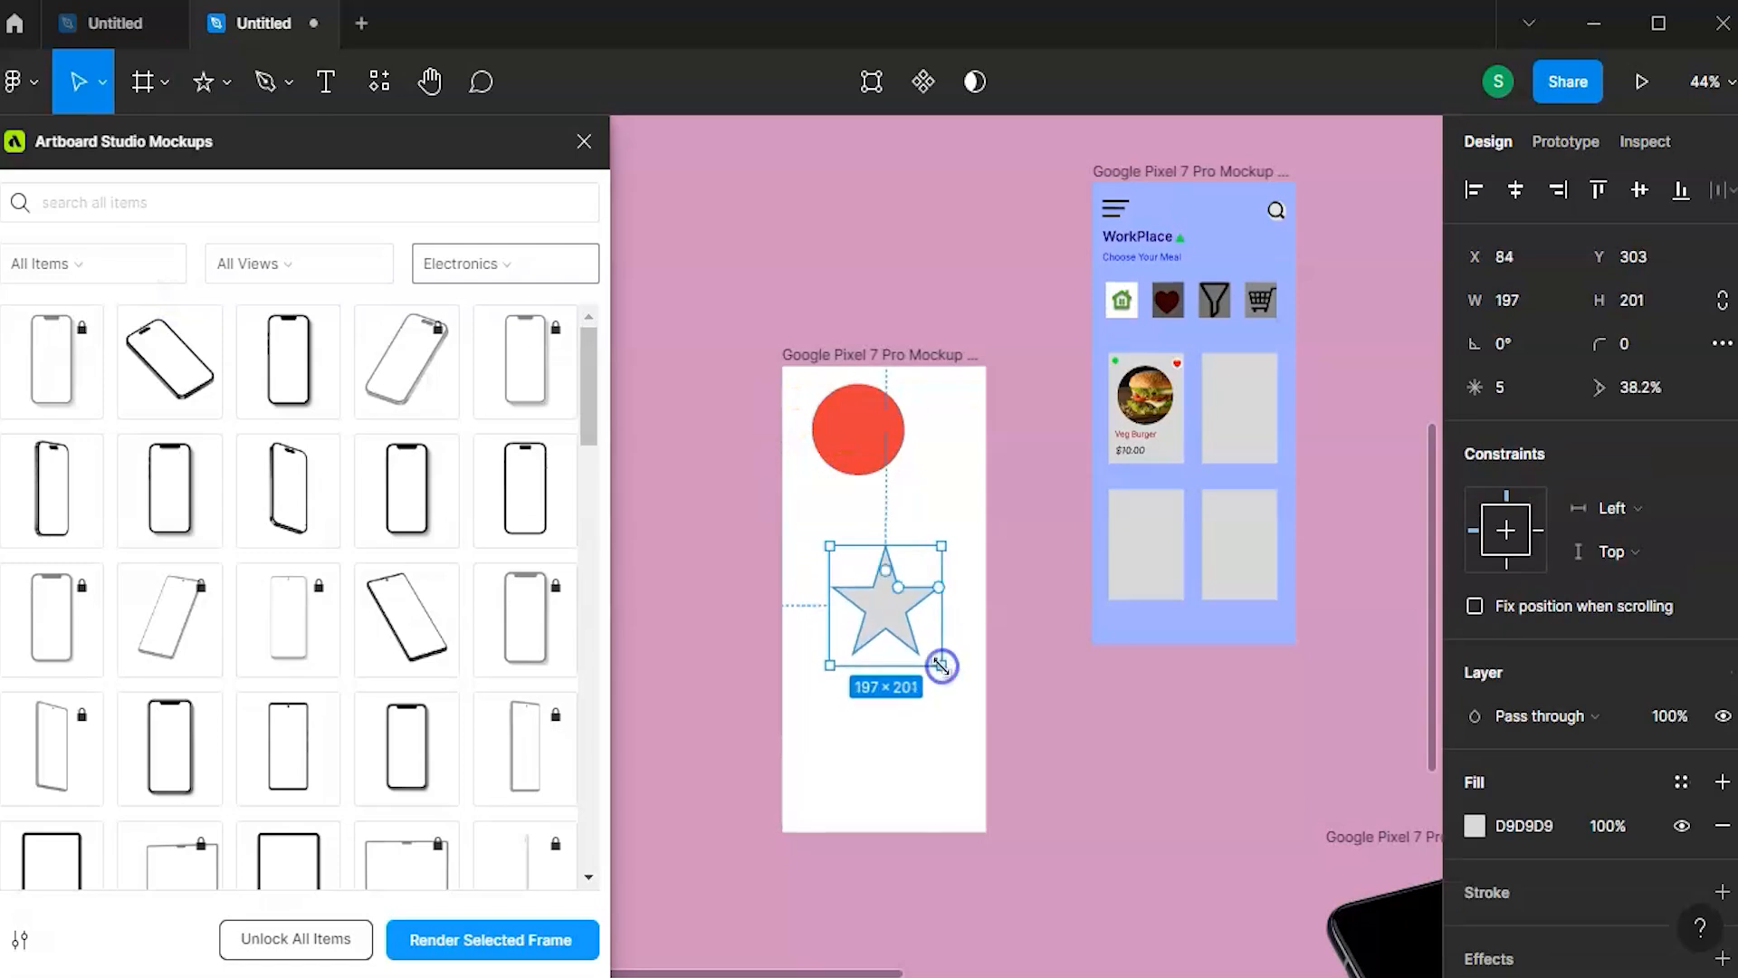
left_click_drag(888, 565, 908, 496)
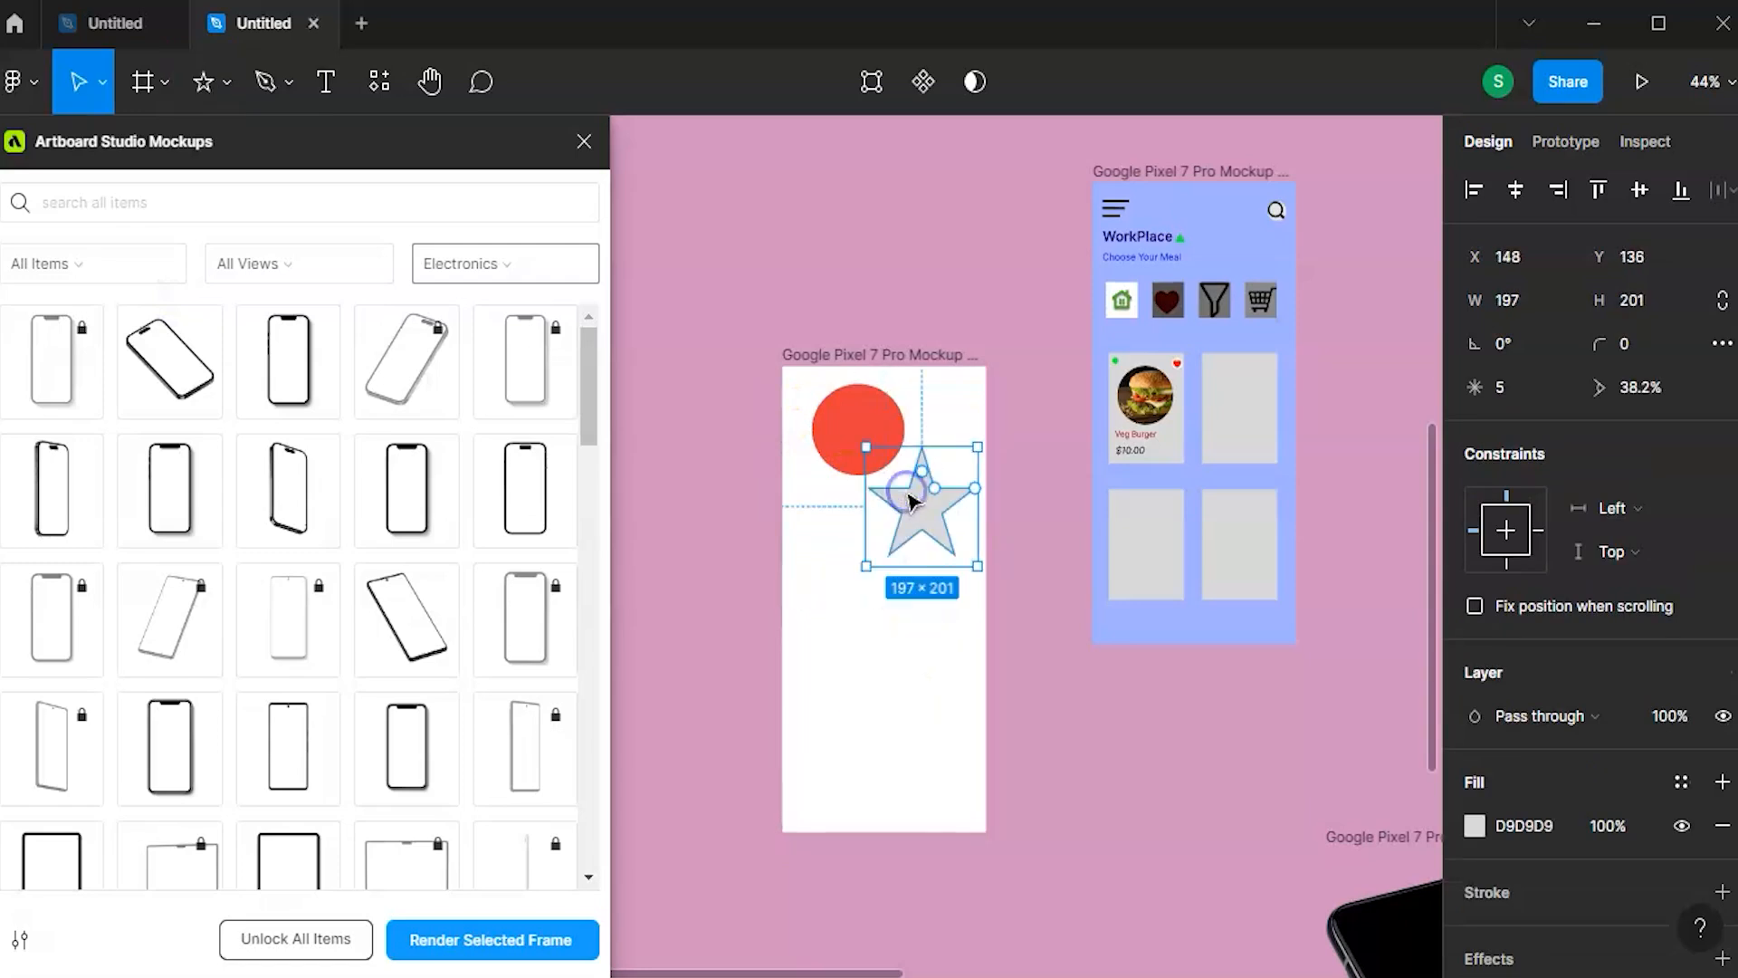
- Change the star's fill to turquoise, 4BD4CC
left_click(1475, 826)
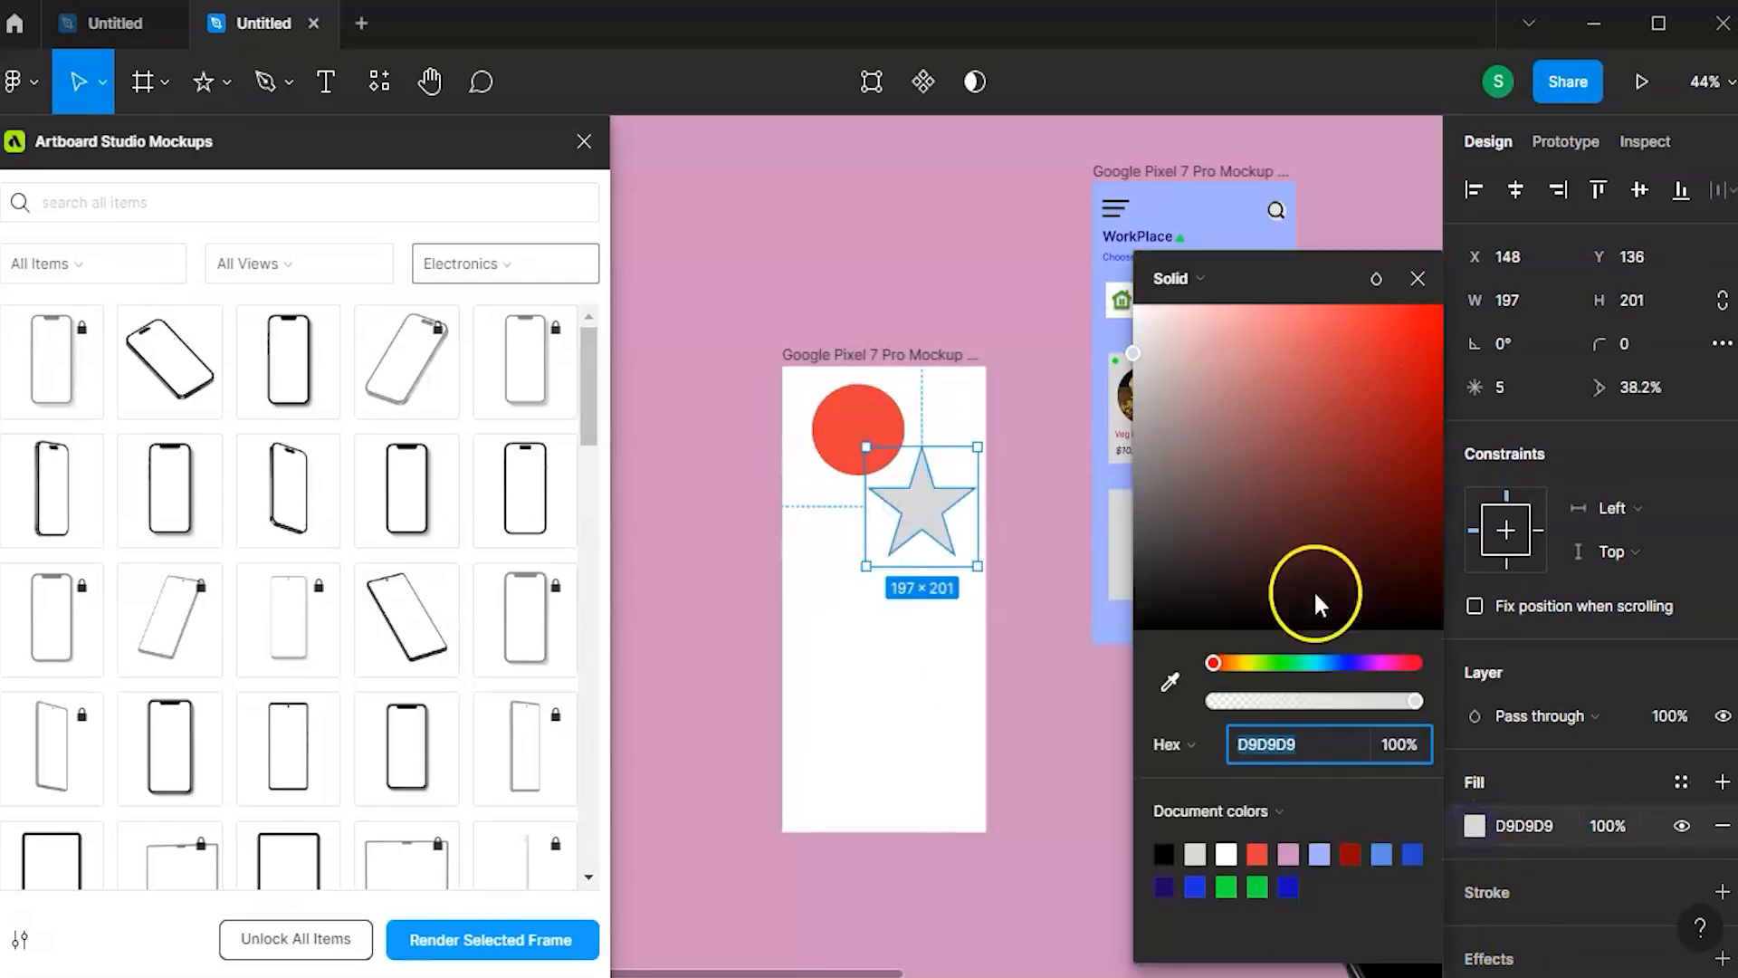
left_click(1312, 663)
left_click(1338, 369)
left_click(1417, 278)
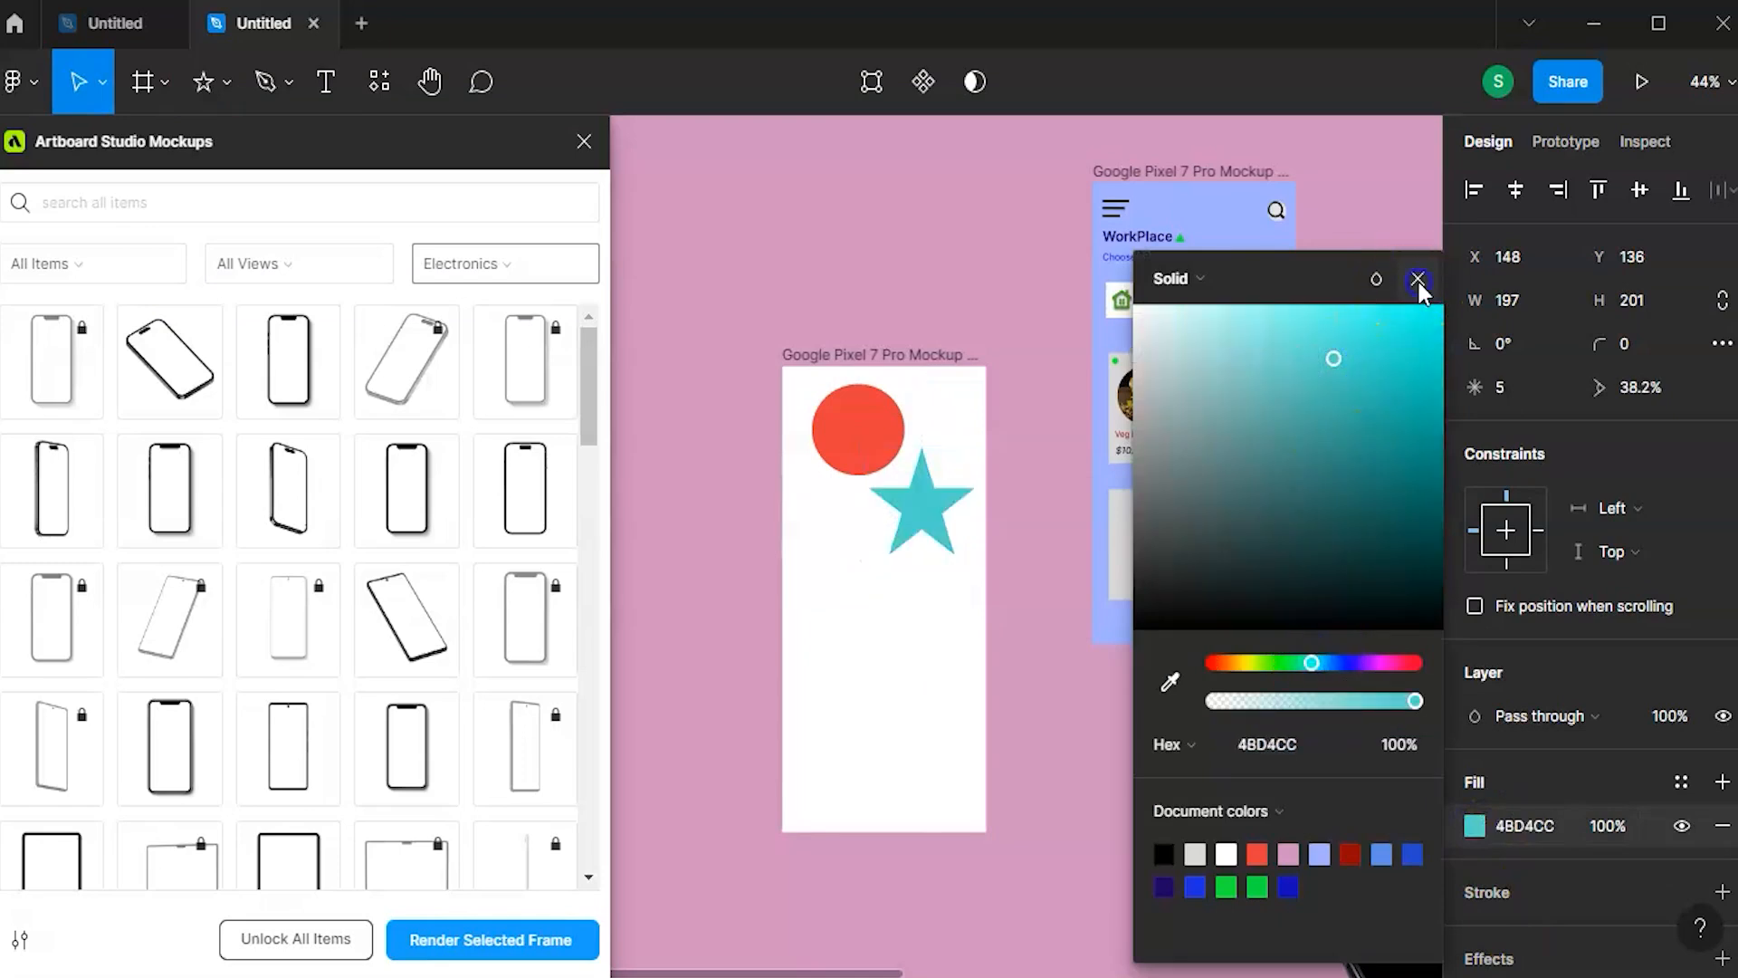
- Render the label frame with the circle and star onto the black Google Pixel 7 Pro mockup, and undo that render
left_click(894, 364)
left_click(482, 934)
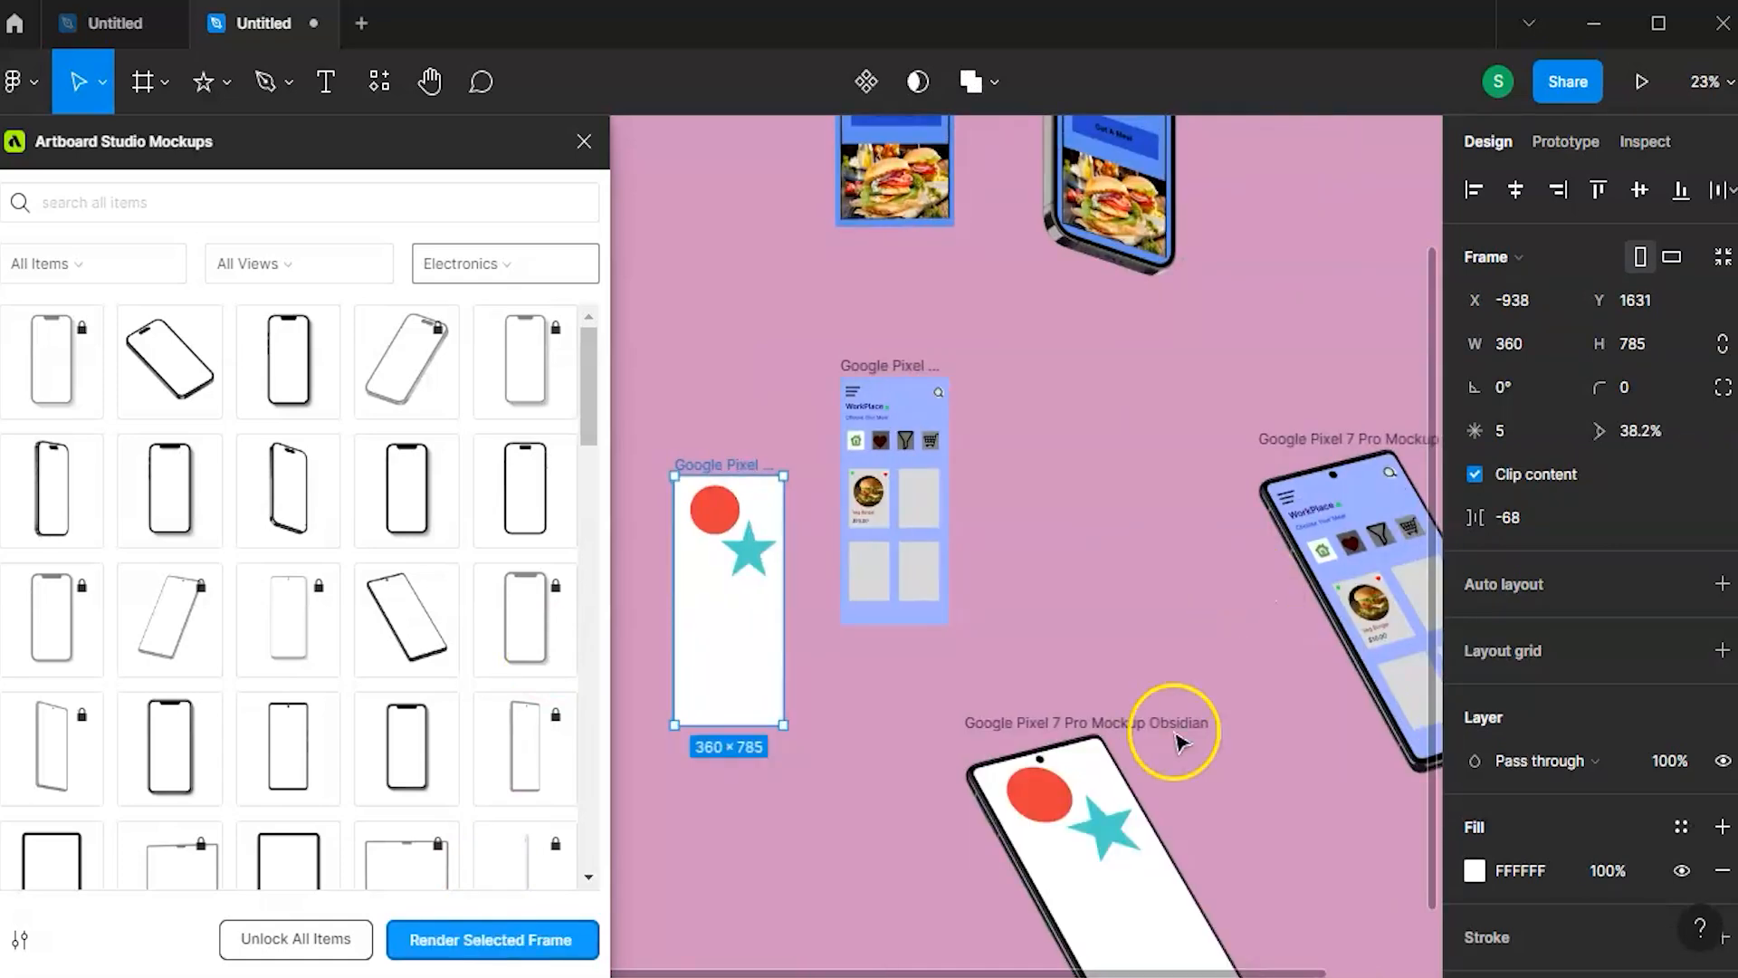
scroll(1176, 733, "down", 3)
left_click(1114, 698)
mouse_move(1114, 698)
left_mouse_down()
mouse_move(1114, 668)
mouse_move(1111, 698)
left_mouse_up()
key("ctrl+z")
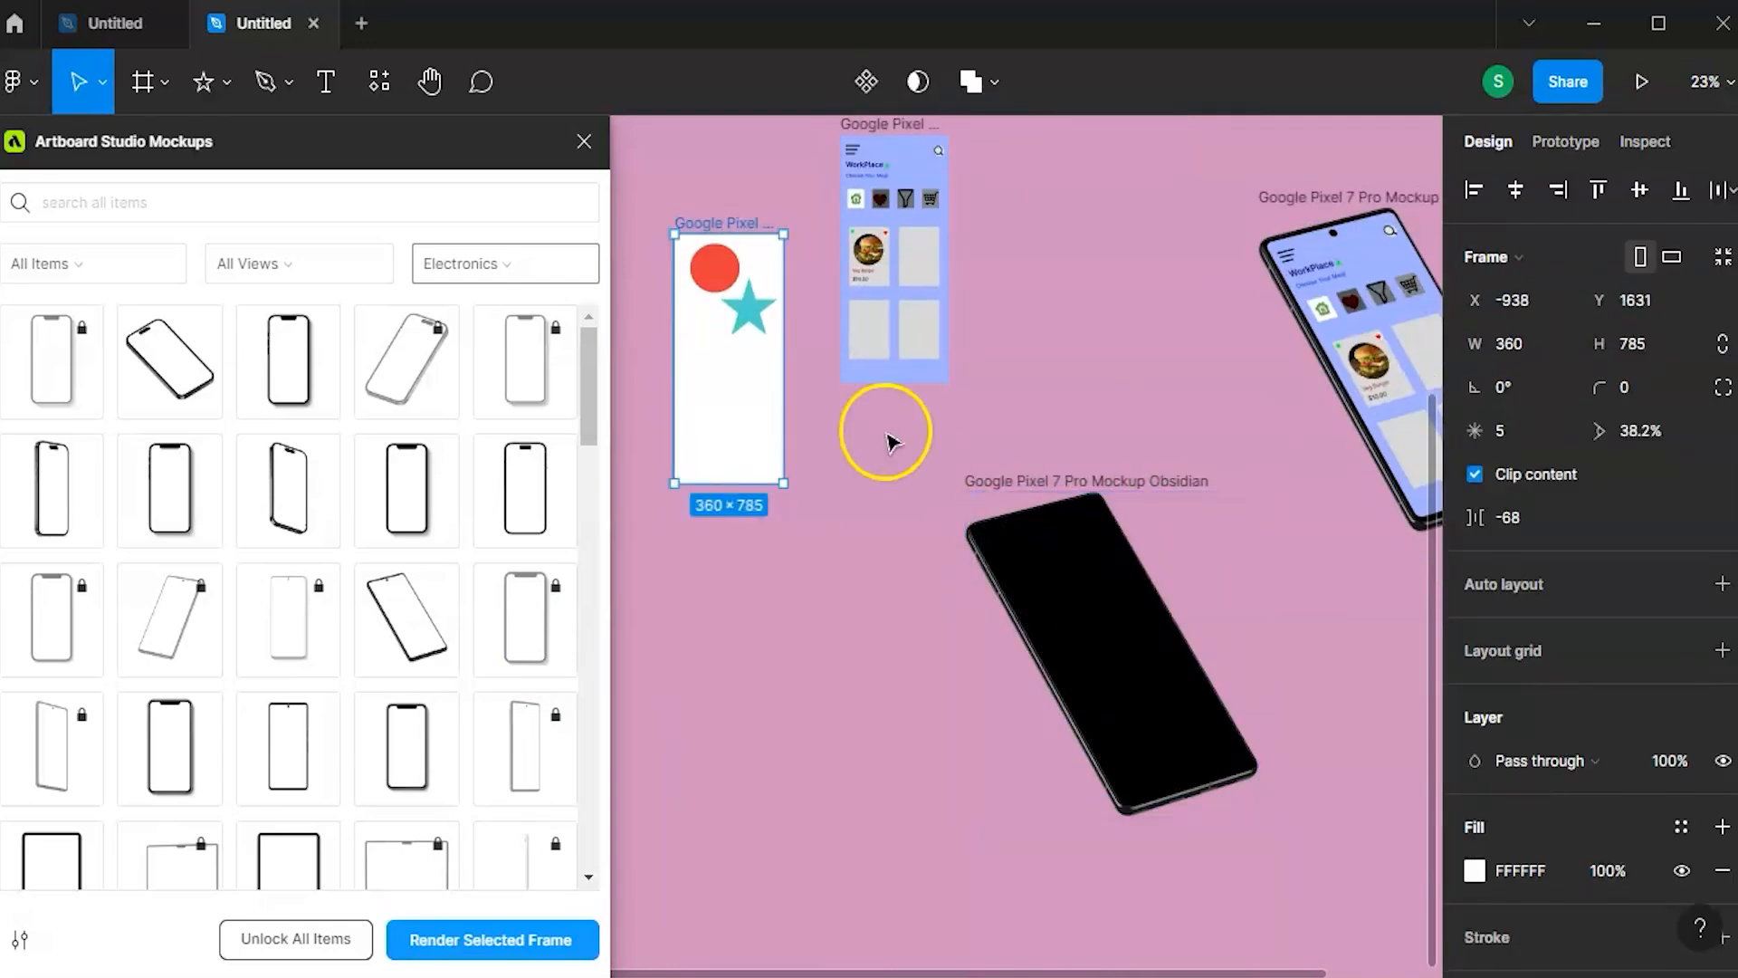
- Select the label frame with the circle and star and render it again onto the black Google Pixel 7 Pro mockup
left_click(723, 503)
left_click(723, 222)
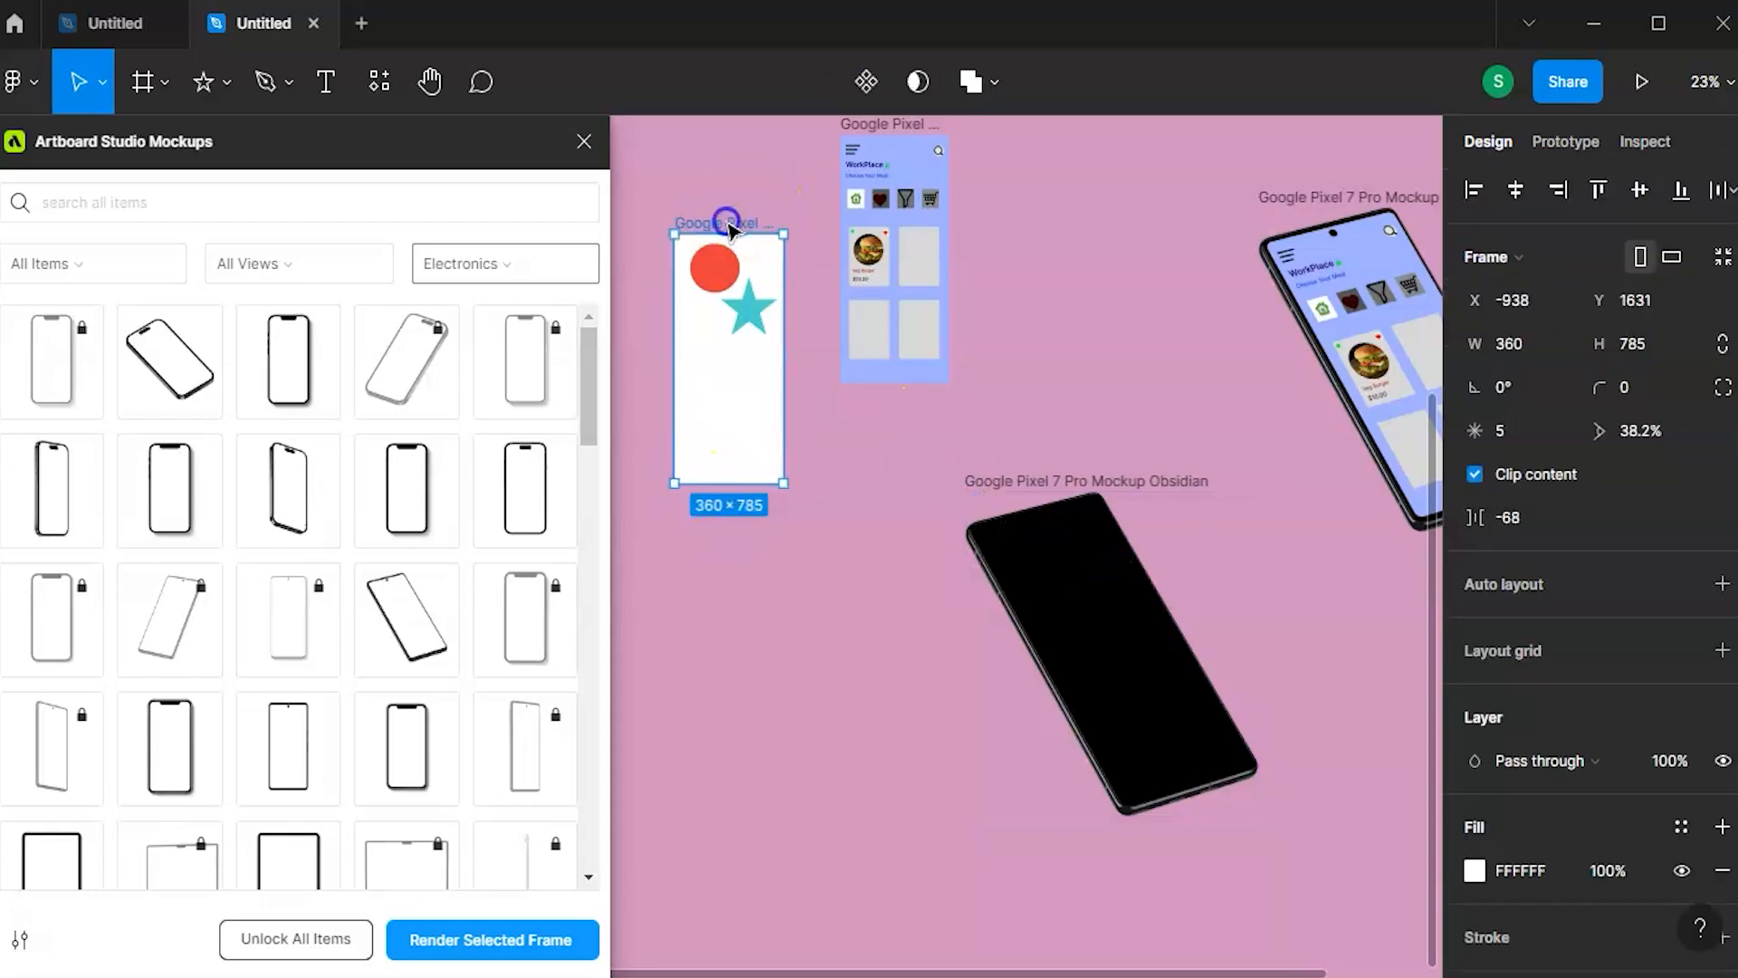
left_click(417, 923)
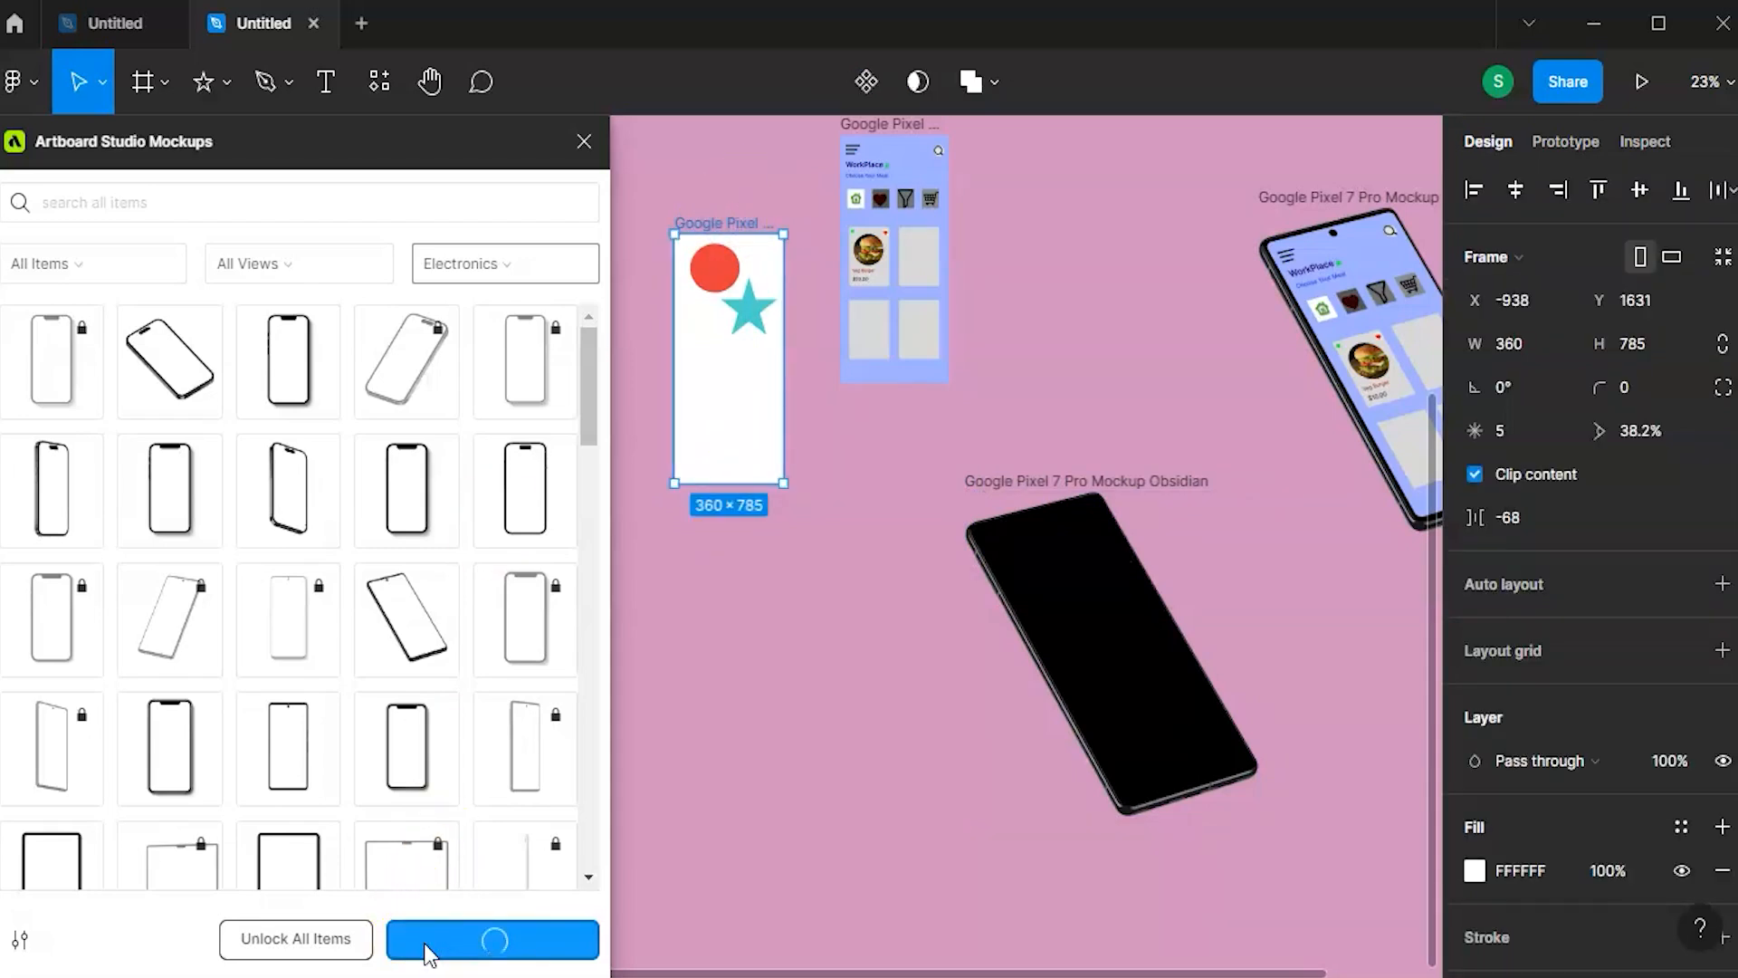
- Move the circle-and-star mockup up beside the WorkPlace mockup and close the Artboard Studio Mockups plugin
left_click(1016, 474)
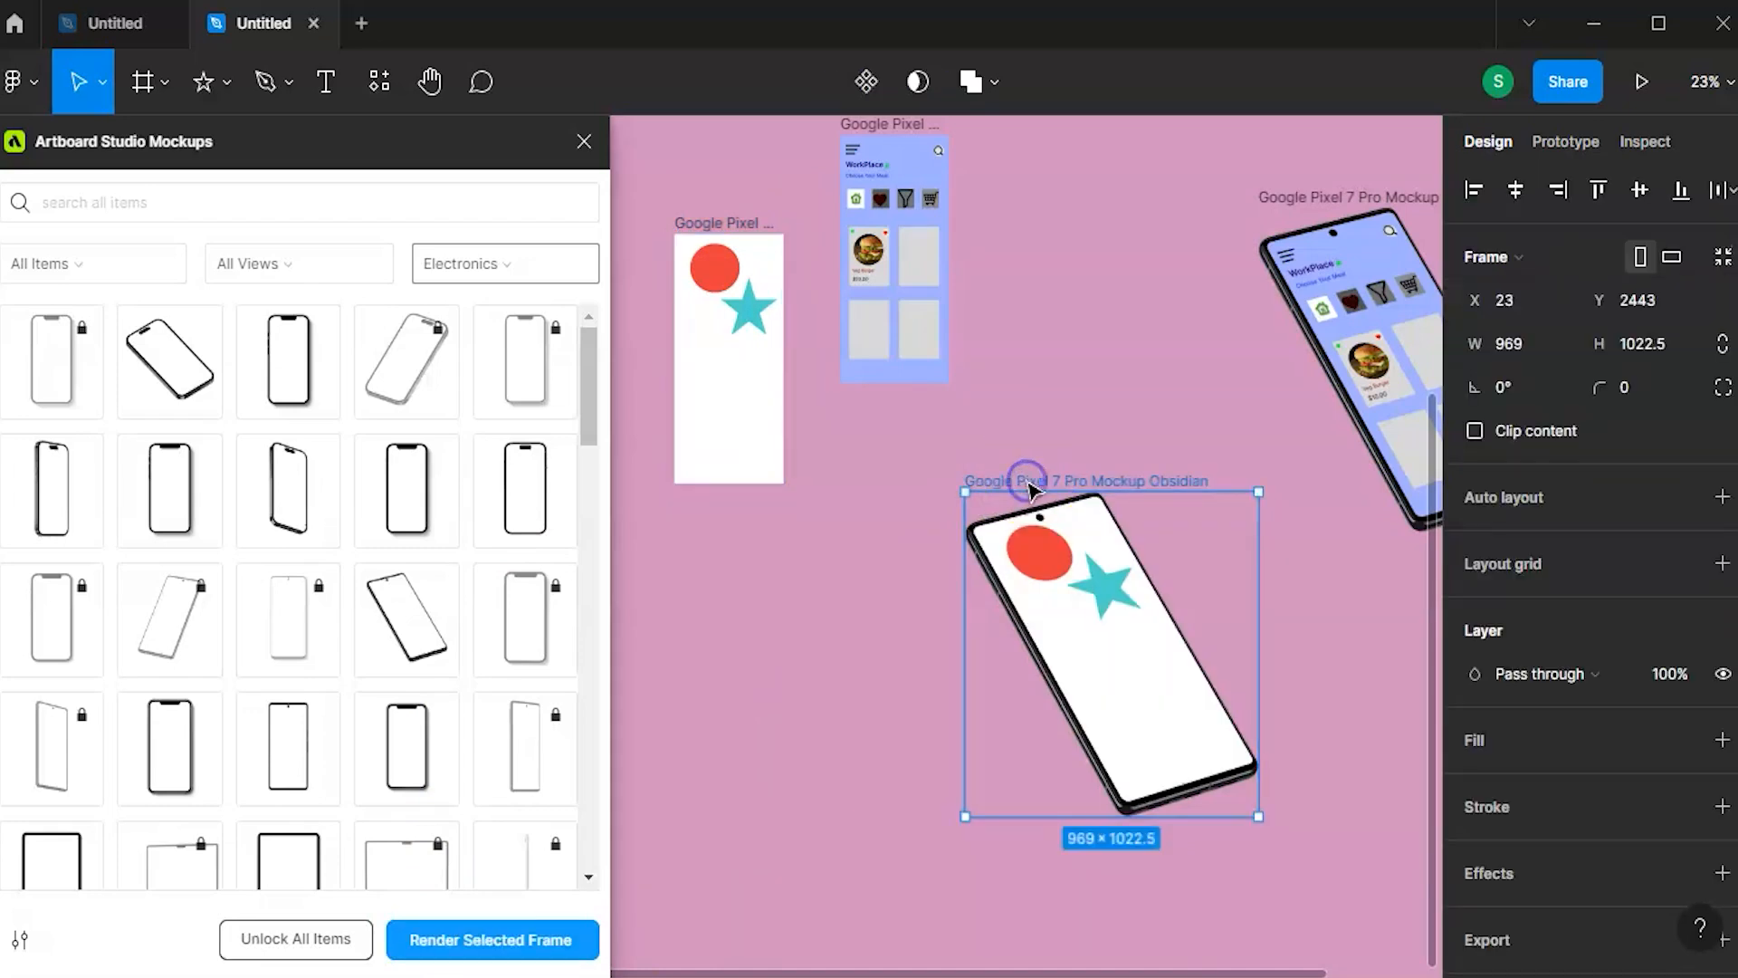
left_click_drag(1043, 473, 1093, 190)
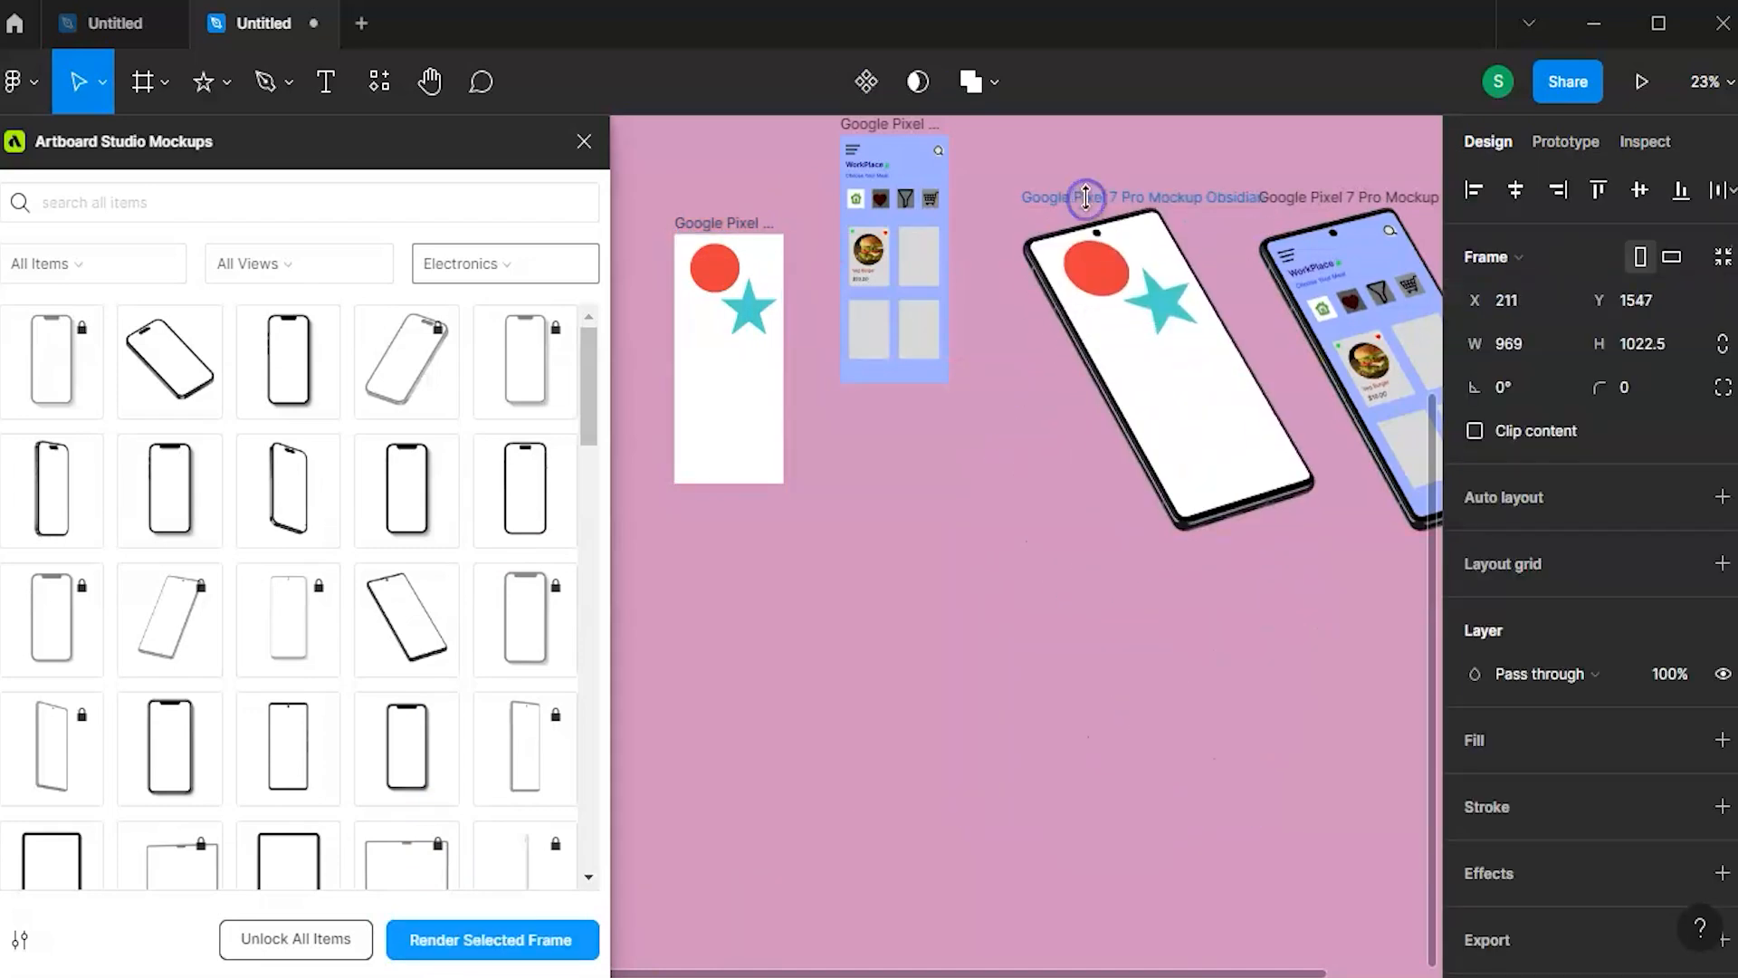
left_click(1157, 706)
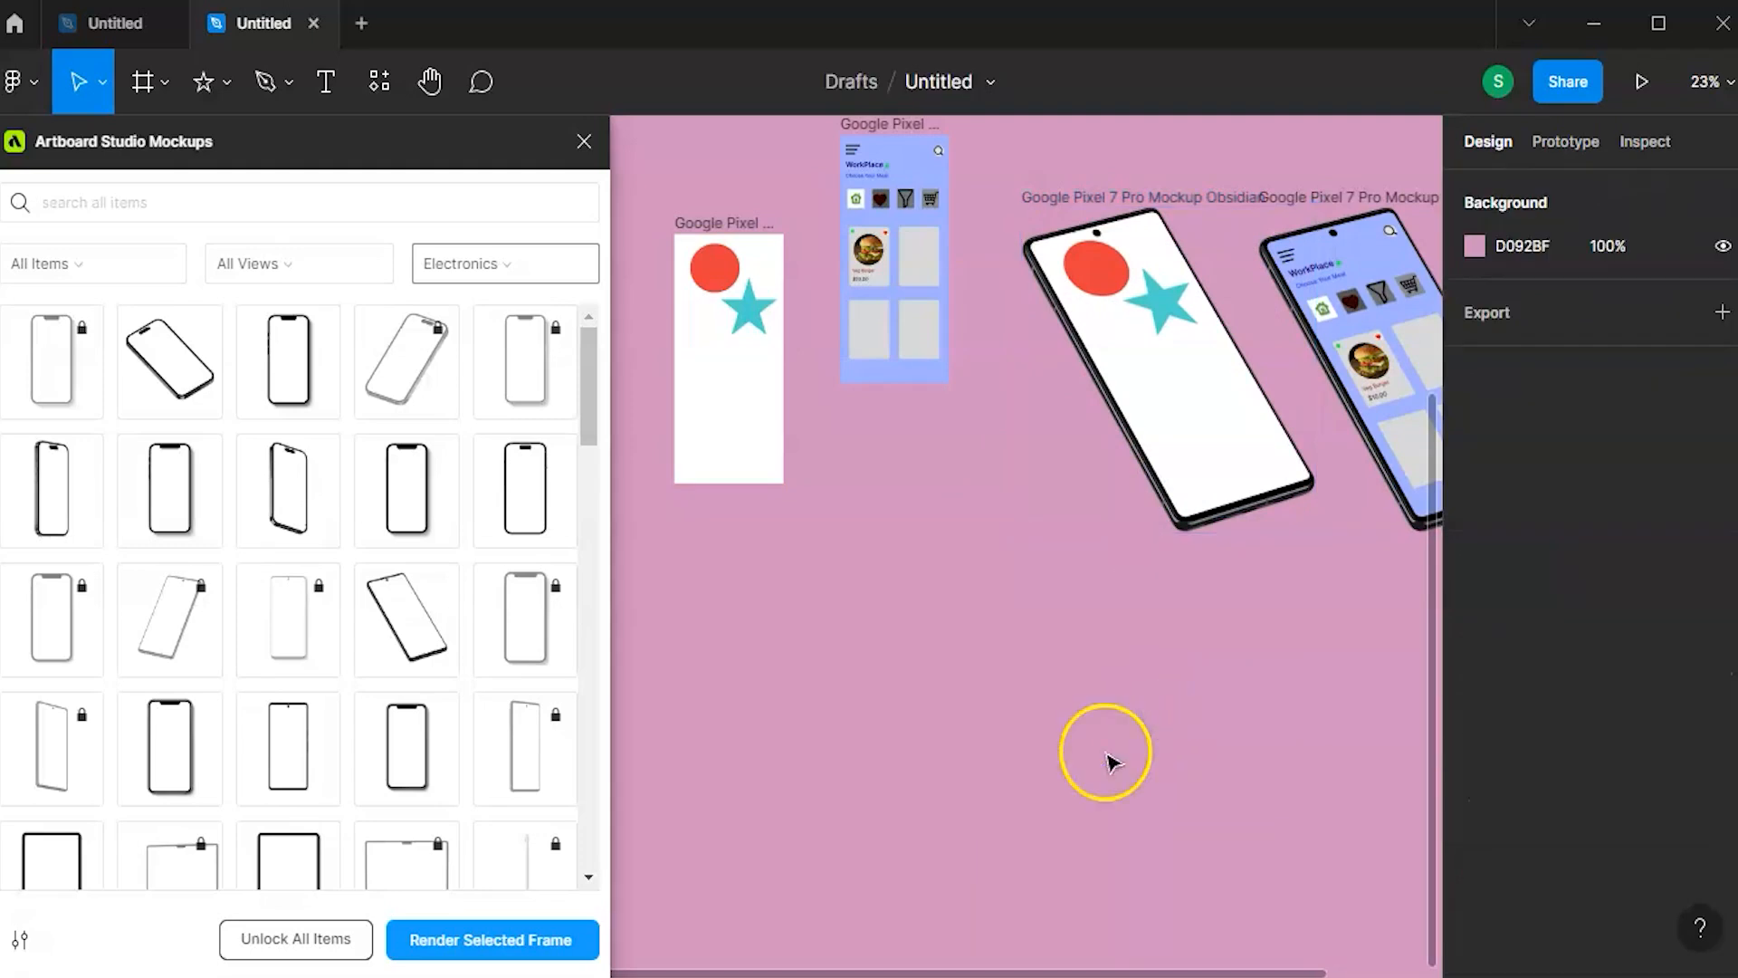
left_click(584, 141)
- Review the finished Google Pixel 7 Pro mockups and the HealthyEat iPhone 14 Pro mockup on the canvas
scroll(1075, 586, "right", 3)
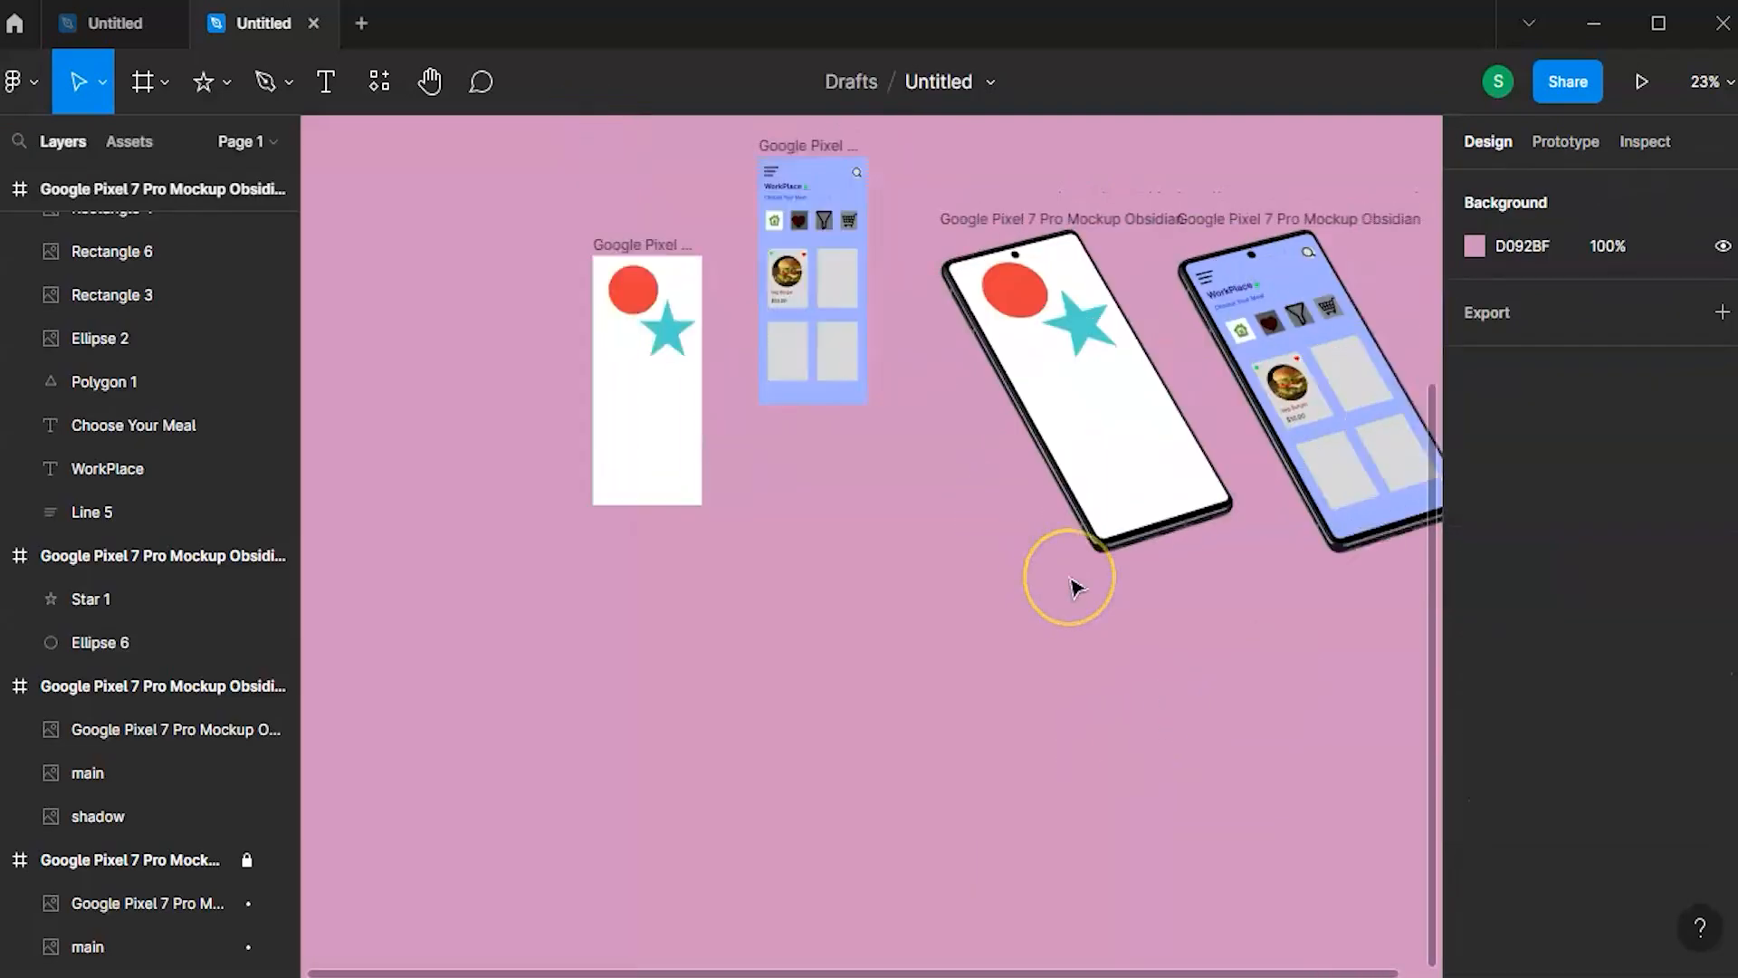
scroll(1075, 586, "up", 3)
scroll(1074, 586, "up", 3)
scroll(1075, 585, "left", 1)
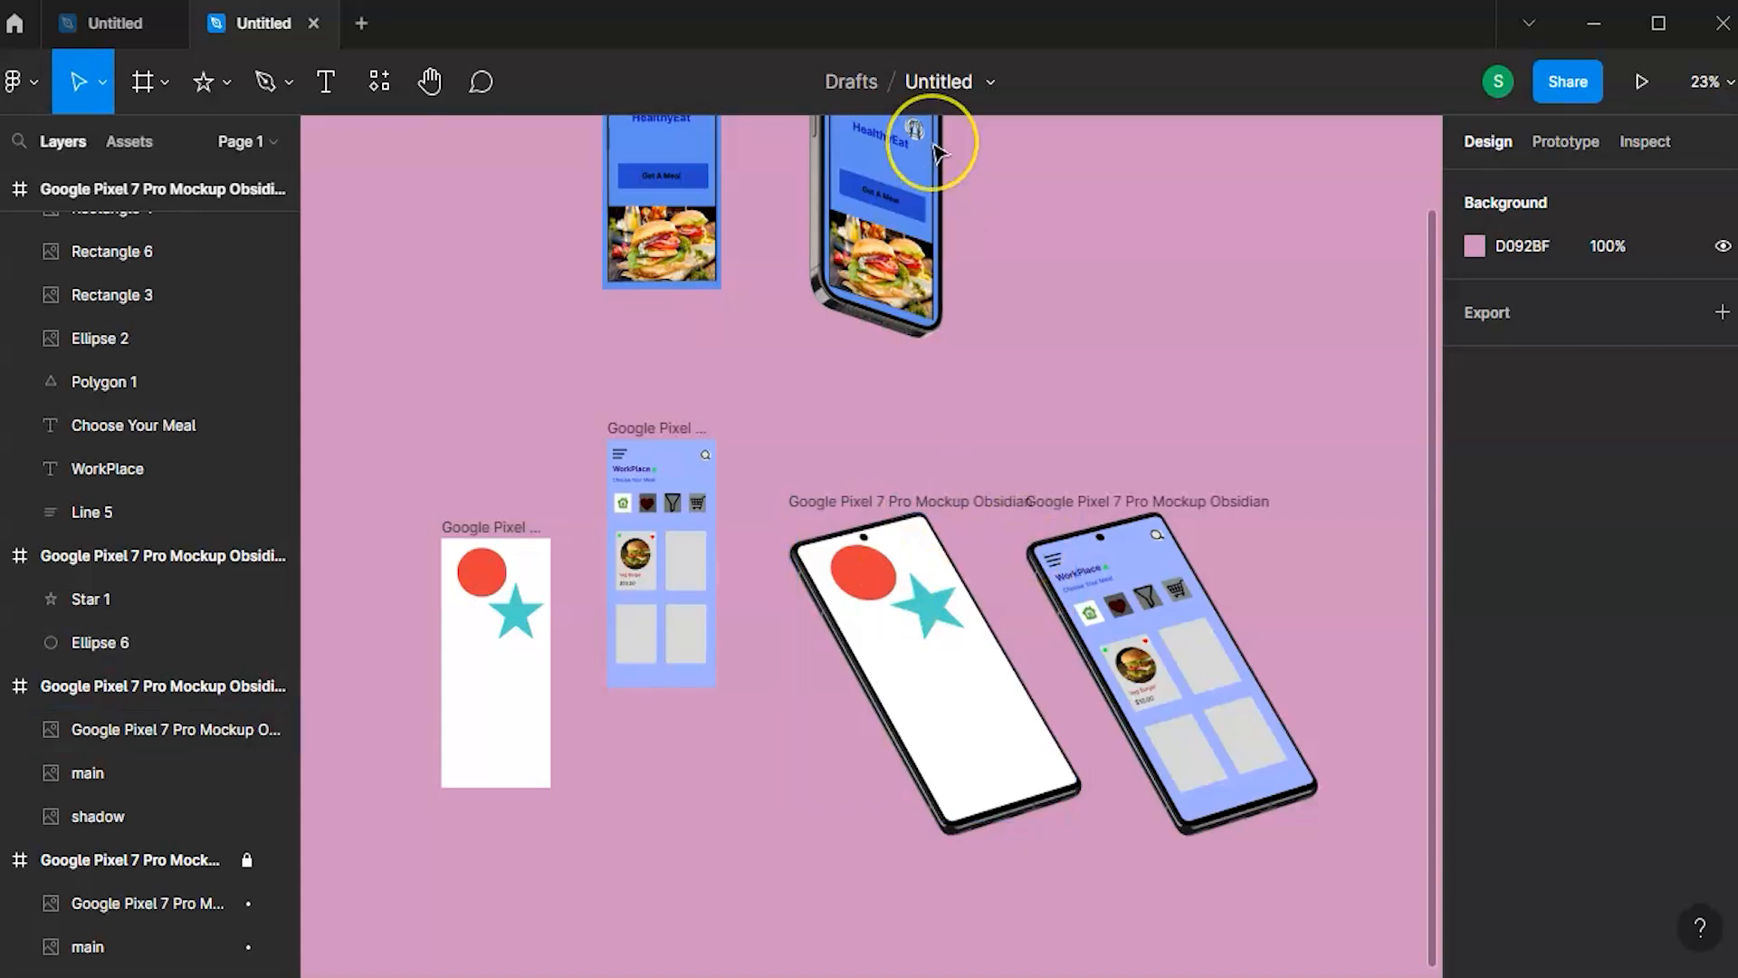
scroll(933, 145, "up", 3)
scroll(937, 149, "up", 3)
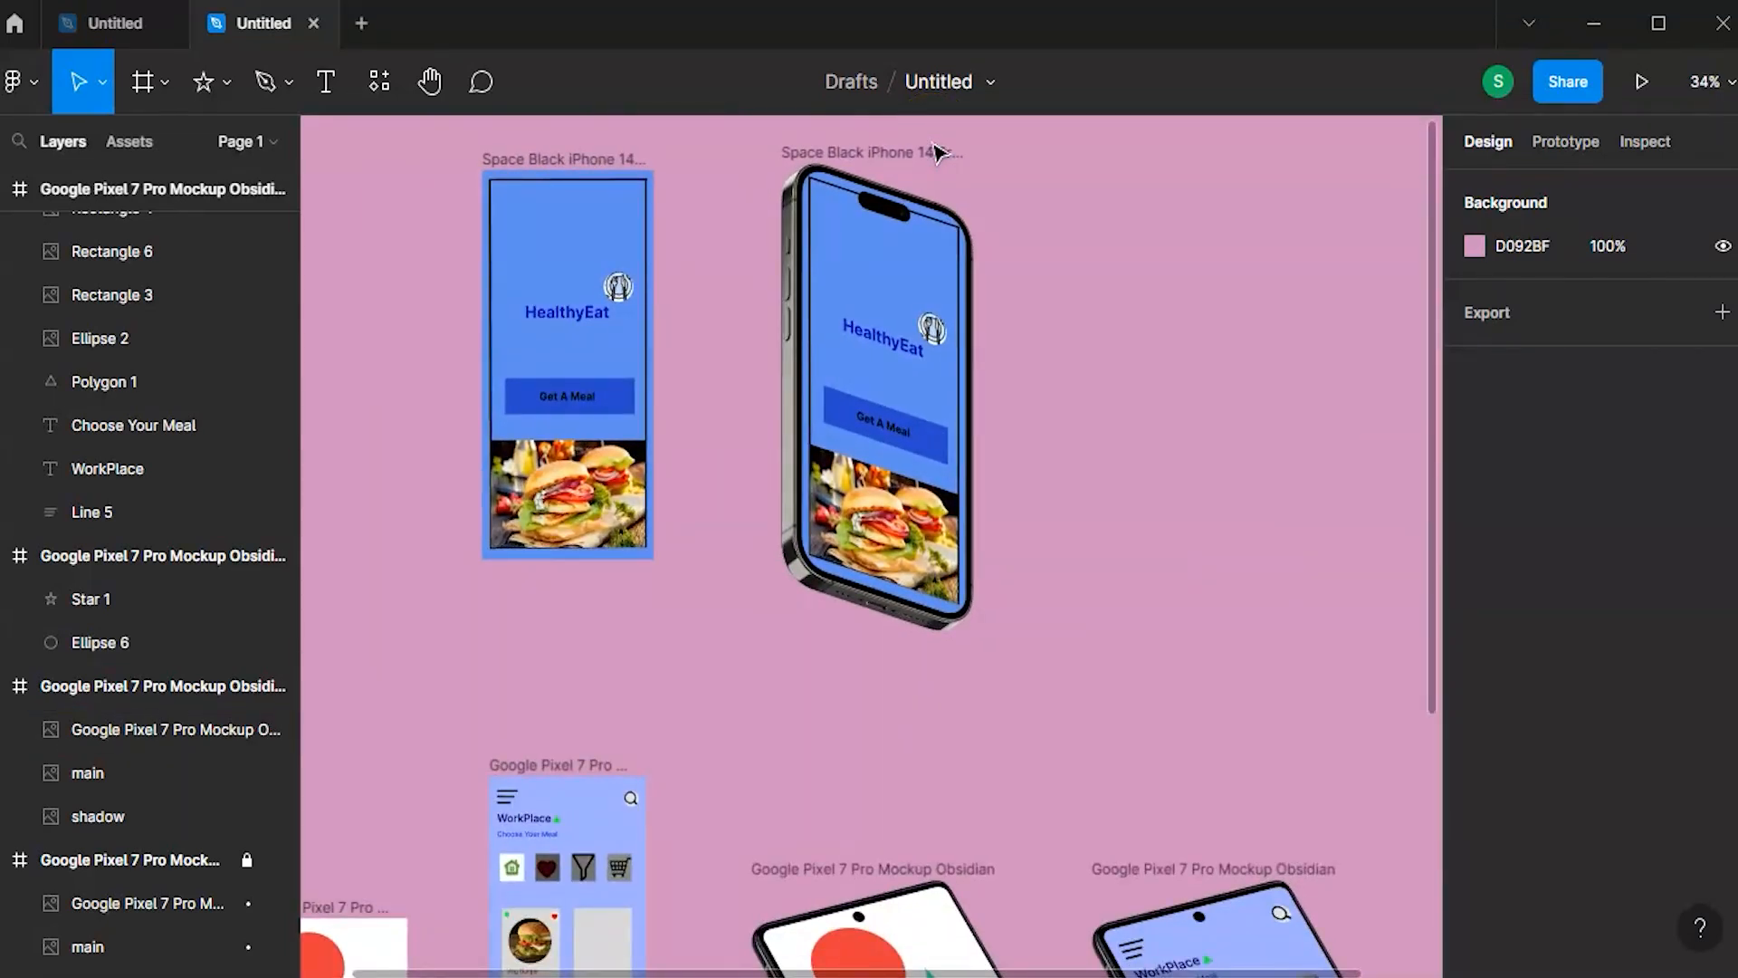
scroll(942, 353, "up", 3)
scroll(941, 358, "down", 2)
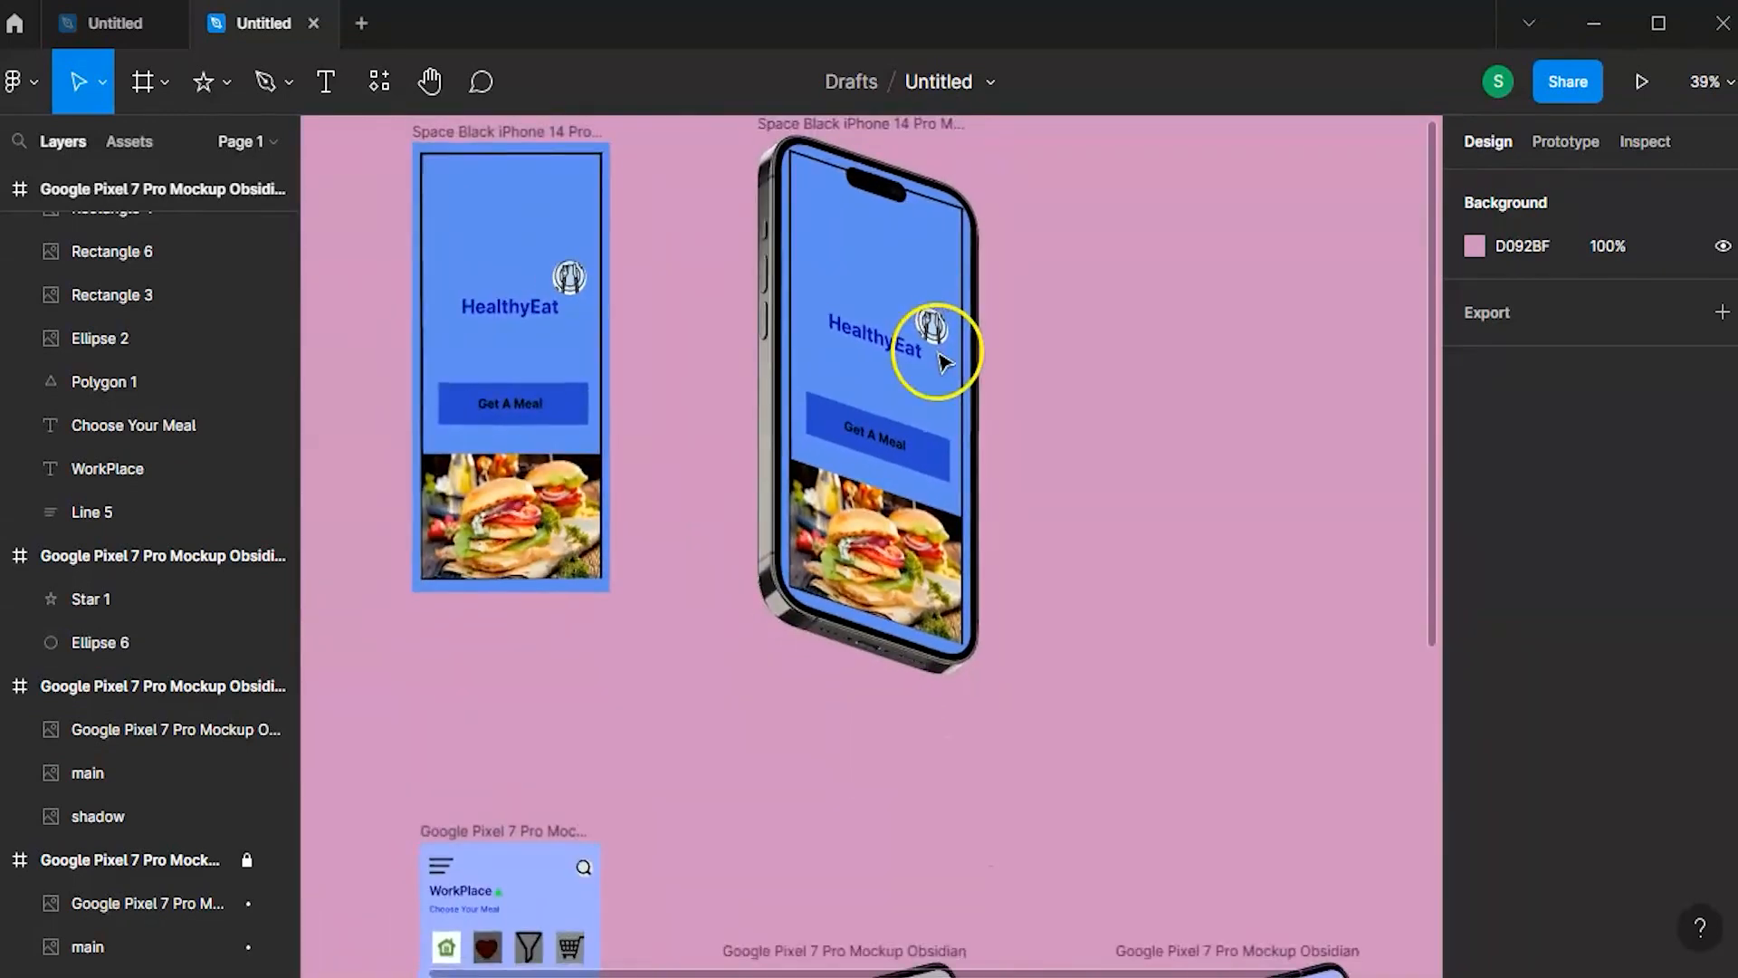